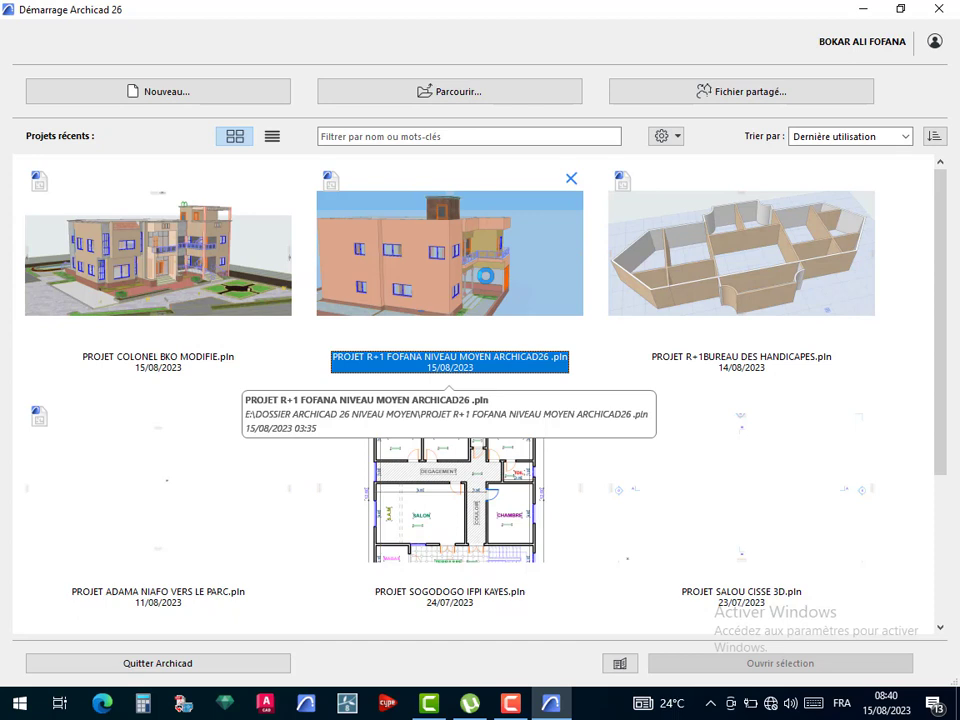
Switch to File Explorer and open the folder "PROJET R 1 COMPLET ARCHICAD26 NIVEAU MOYEN V6" inside DOSSIER ARCHICAD 26
{"action": "left_click", "coordinate": [24, 708]}
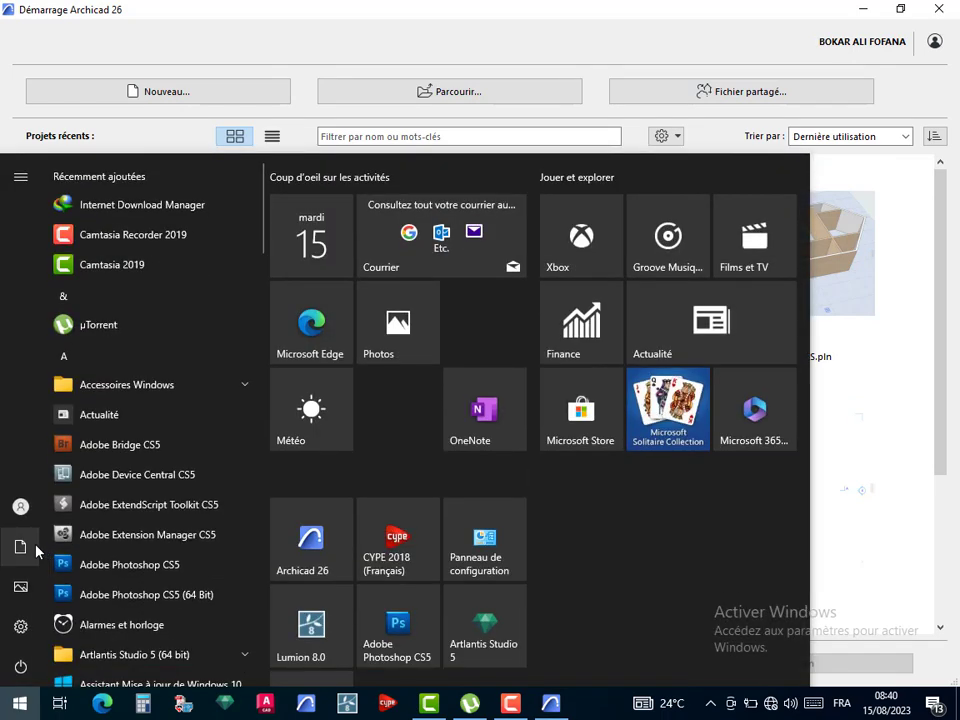
{"action": "left_click", "coordinate": [21, 547]}
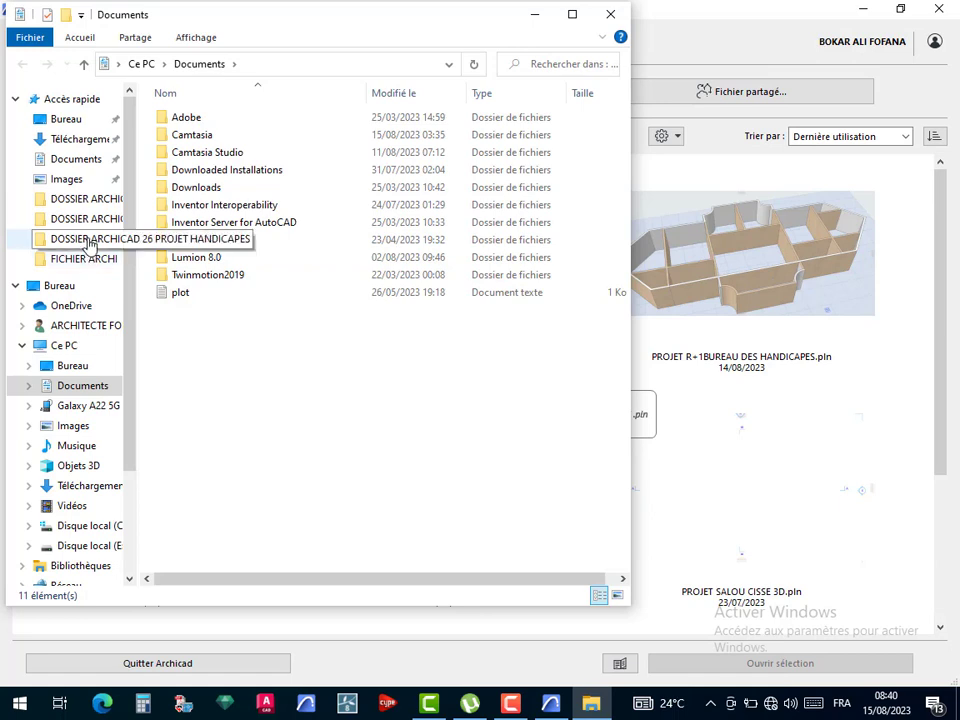
{"action": "left_click", "coordinate": [88, 239]}
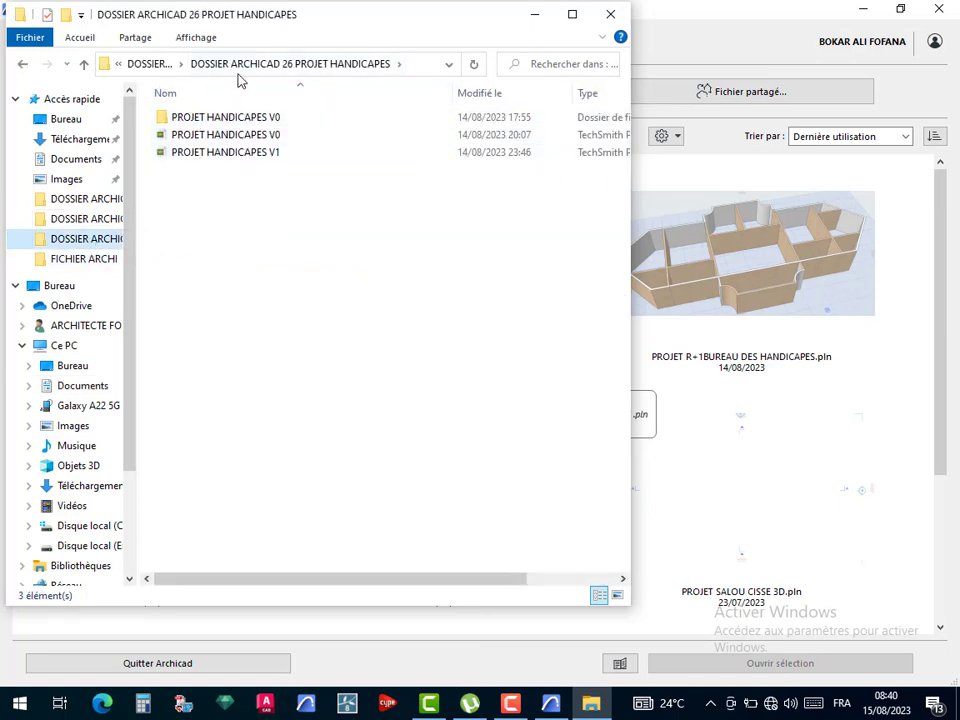
{"action": "left_click", "coordinate": [150, 63]}
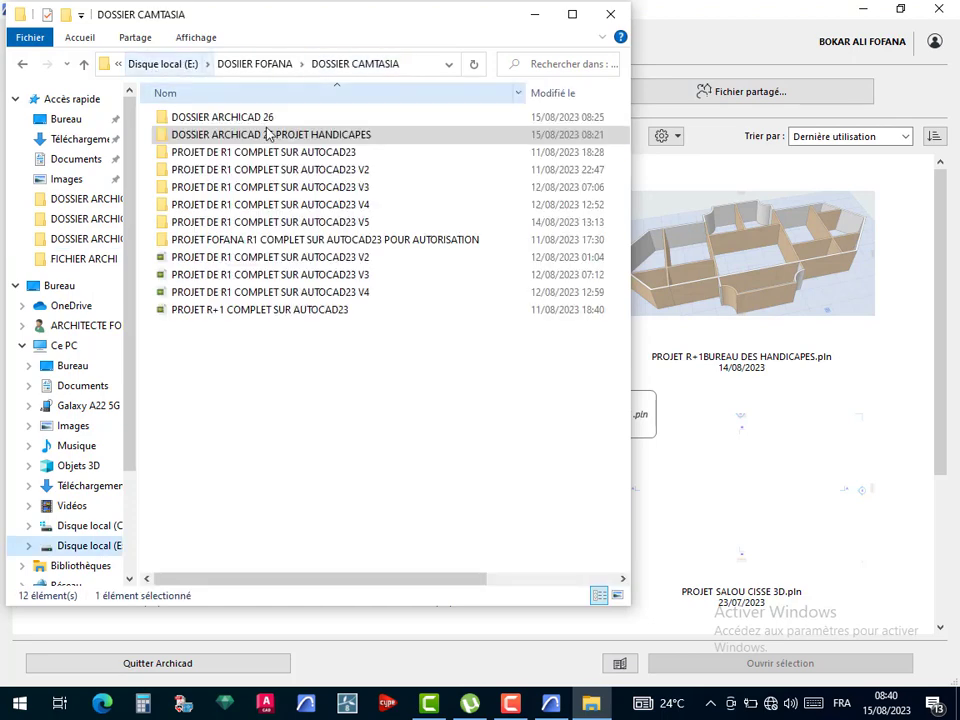
{"action": "double_click", "coordinate": [252, 120]}
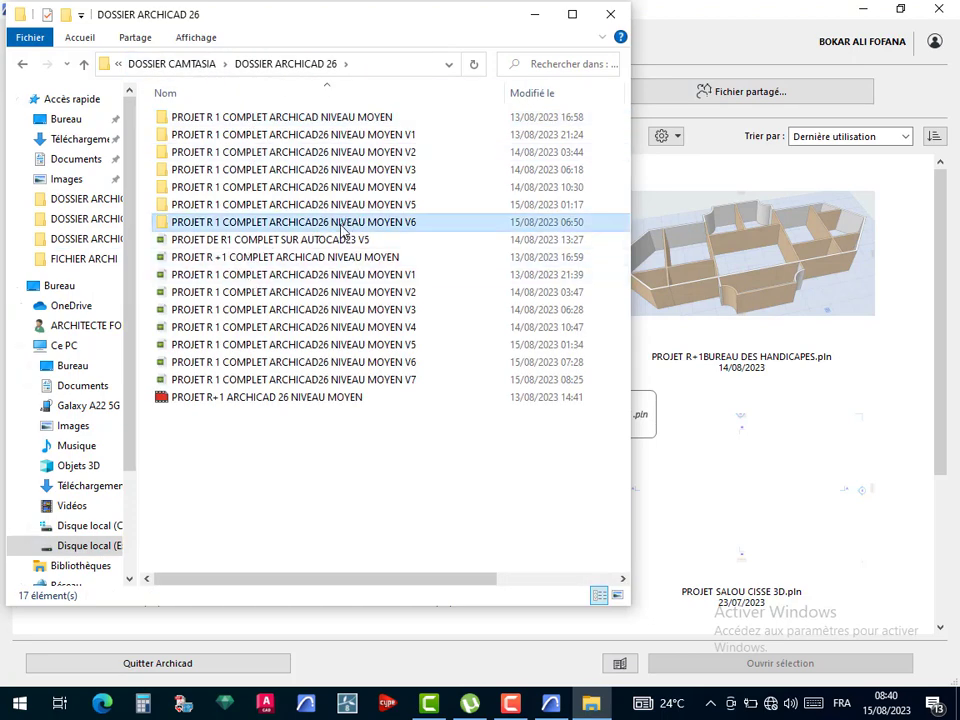
{"action": "double_click", "coordinate": [345, 222]}
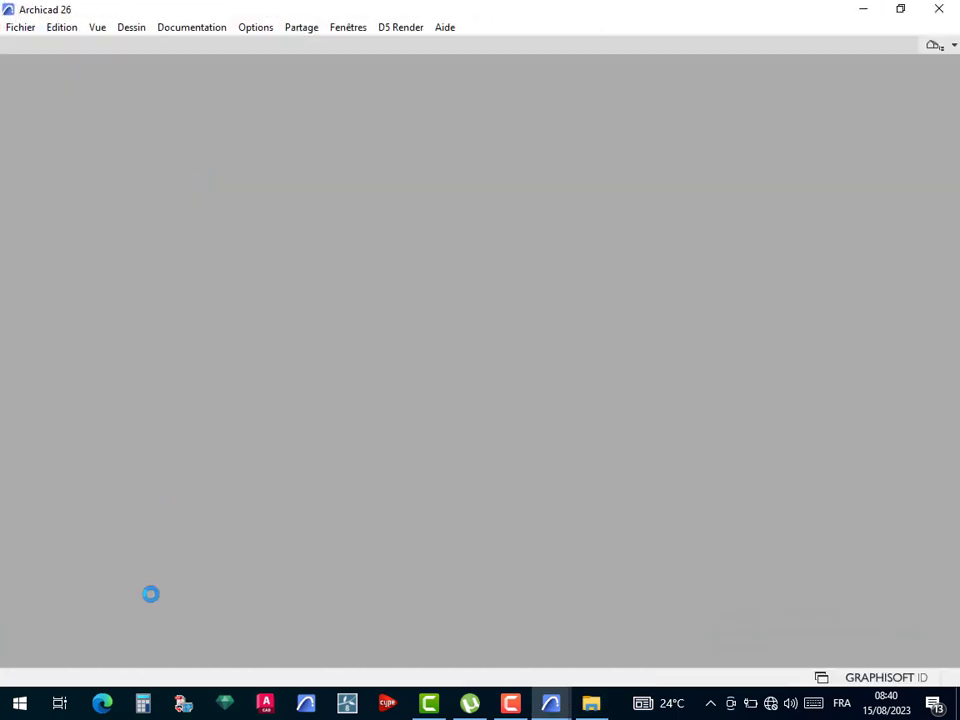
Play the V6 project video from the folder in full-screen view
{"action": "left_click", "coordinate": [600, 705]}
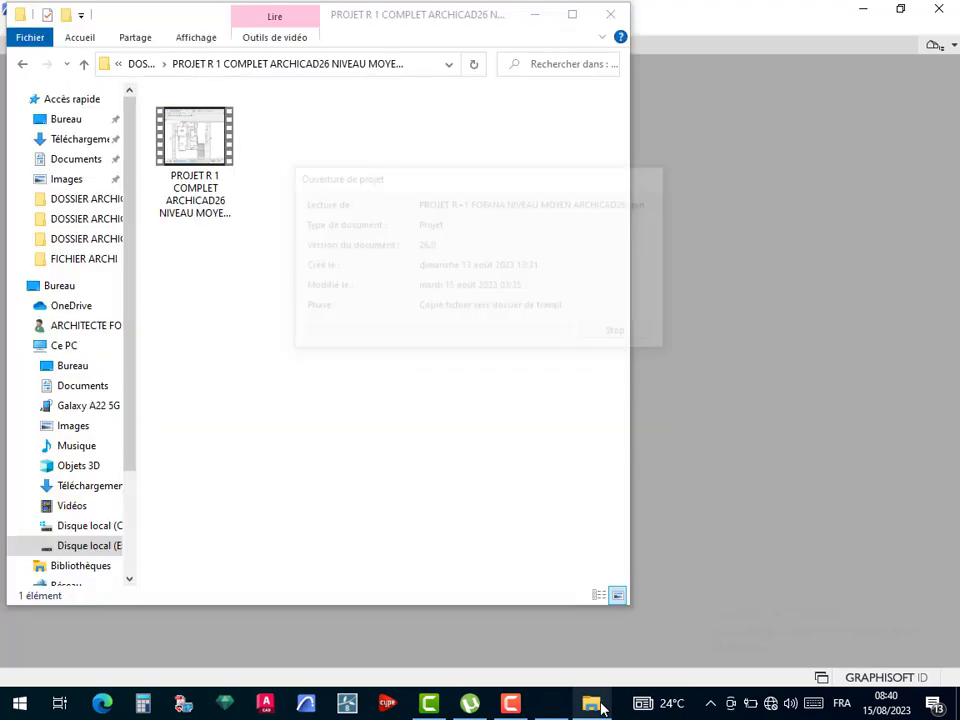
{"action": "double_click", "coordinate": [215, 128]}
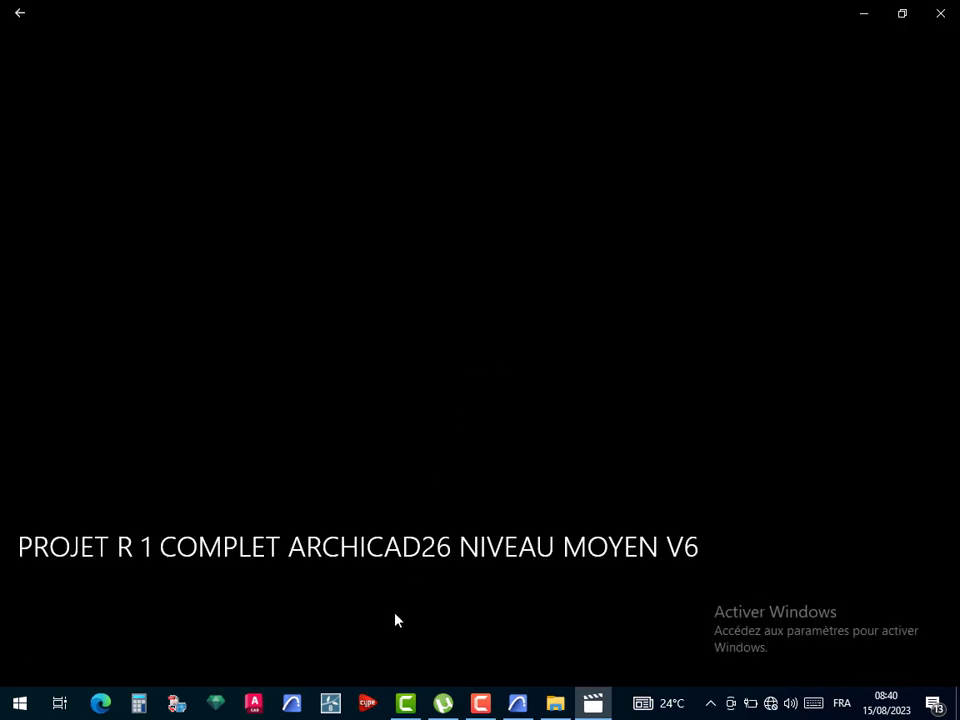
{"action": "double_click", "coordinate": [402, 586]}
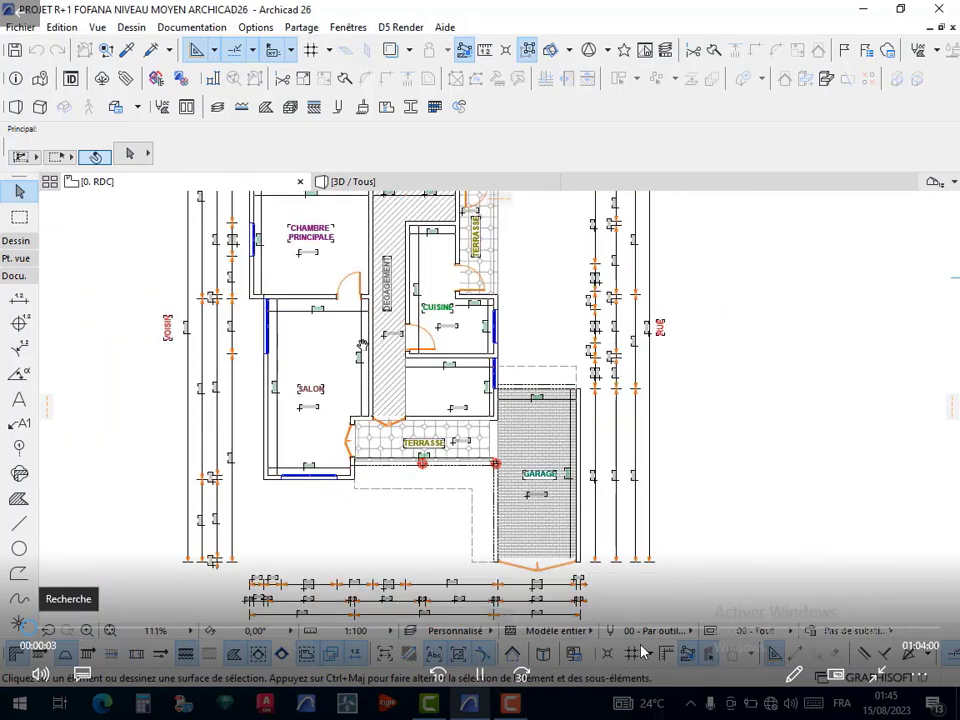
Skim the V6 video, checking its closing minutes and the midway façade options to find where the previous session ended
{"action": "left_click", "coordinate": [814, 636]}
{"action": "left_click", "coordinate": [895, 630]}
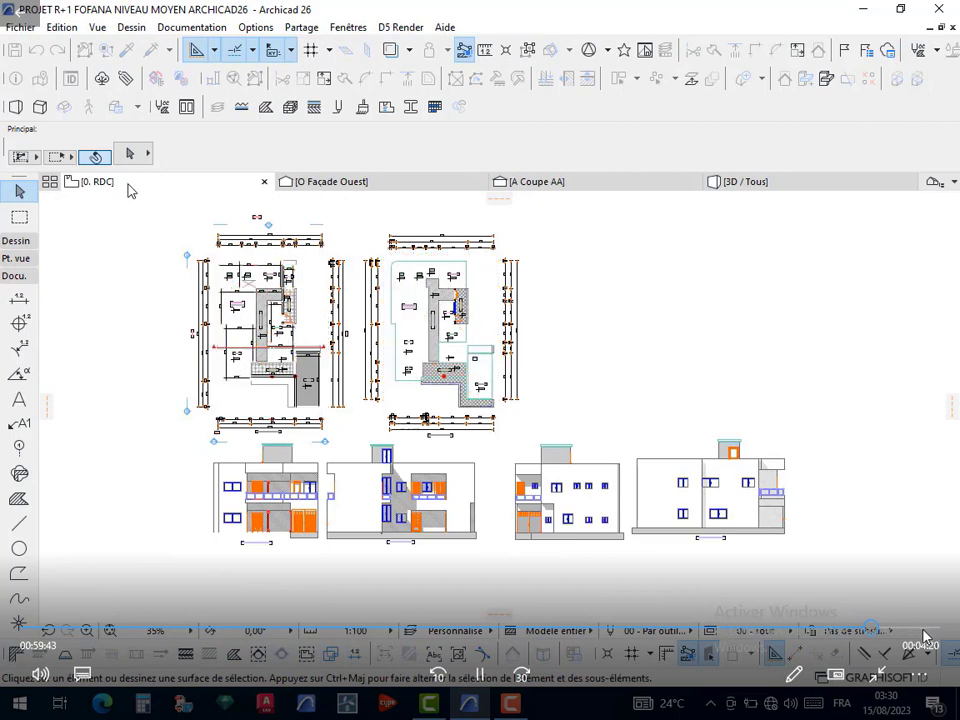
{"action": "left_click", "coordinate": [923, 632]}
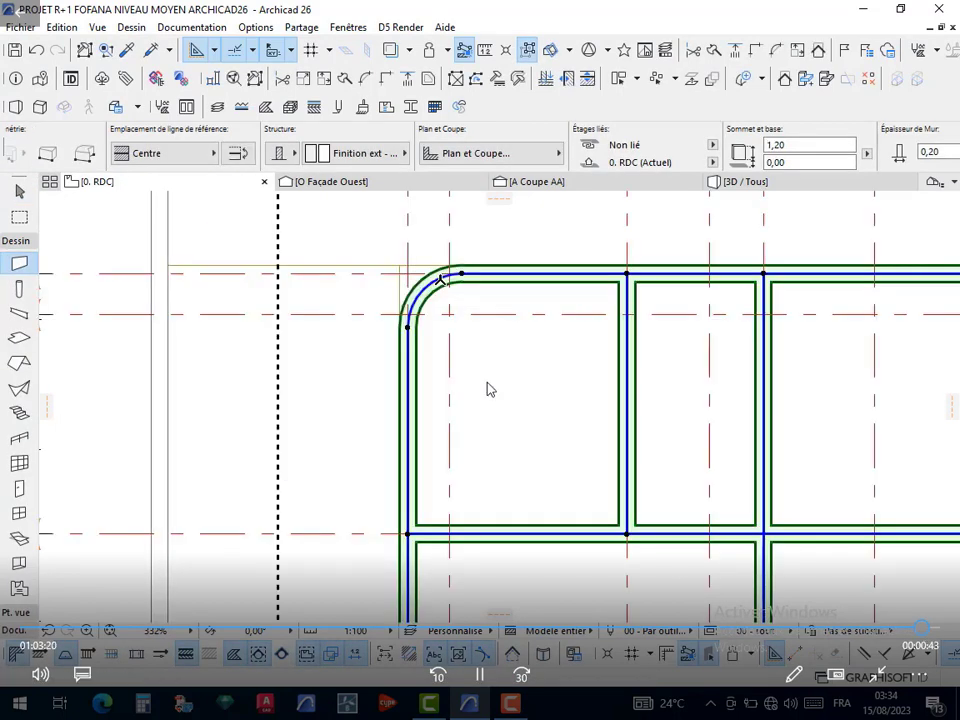
{"action": "left_click", "coordinate": [481, 676]}
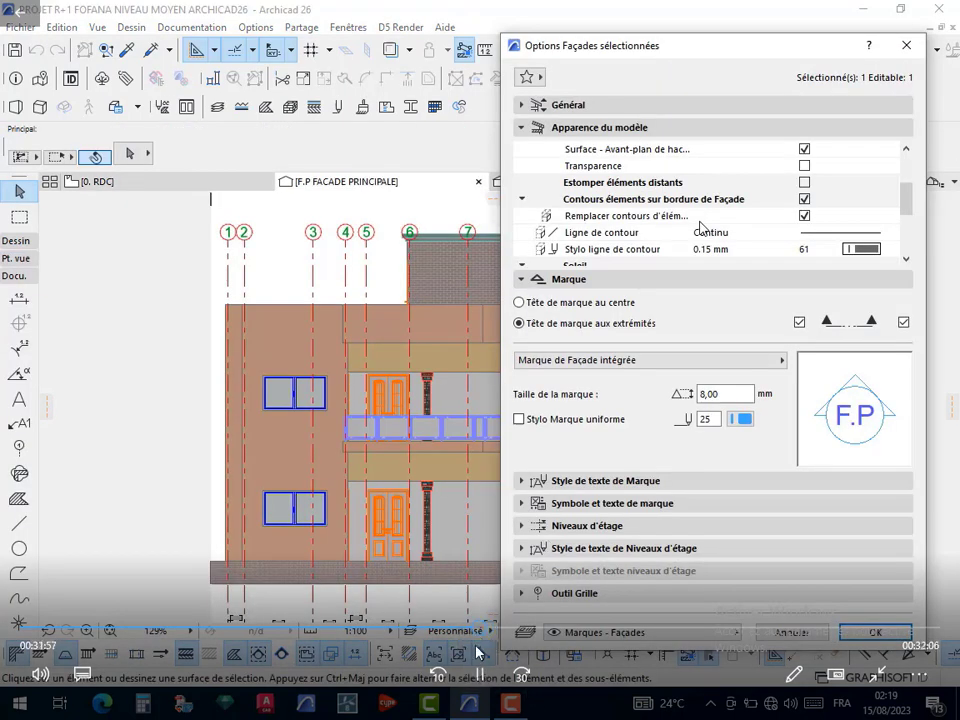
{"action": "left_click", "coordinate": [481, 676]}
{"action": "left_click", "coordinate": [481, 676]}
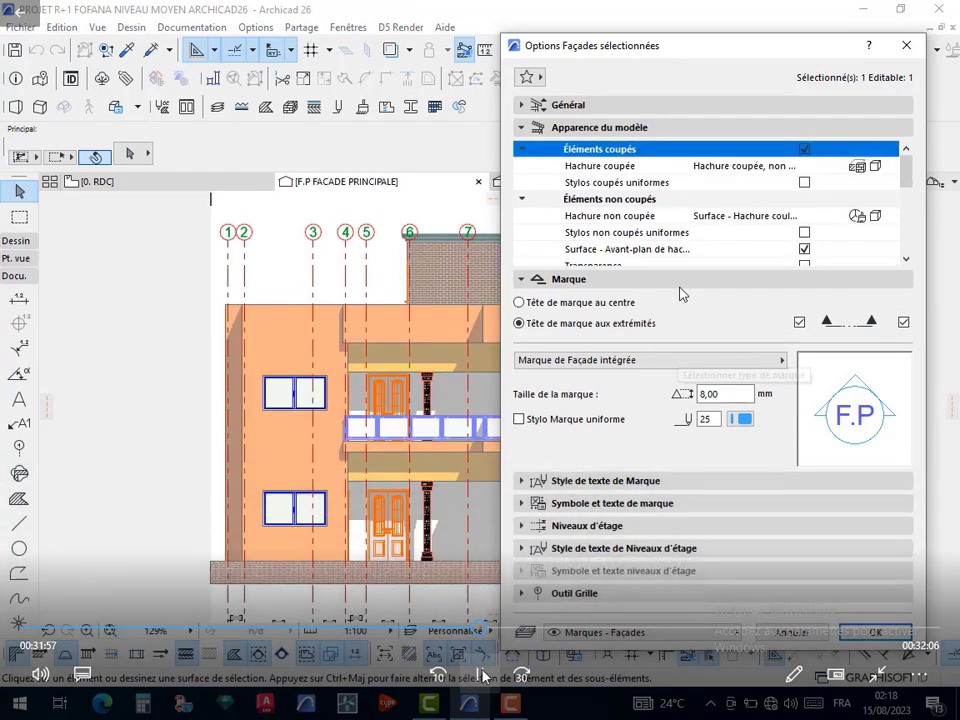
{"action": "left_click", "coordinate": [900, 630]}
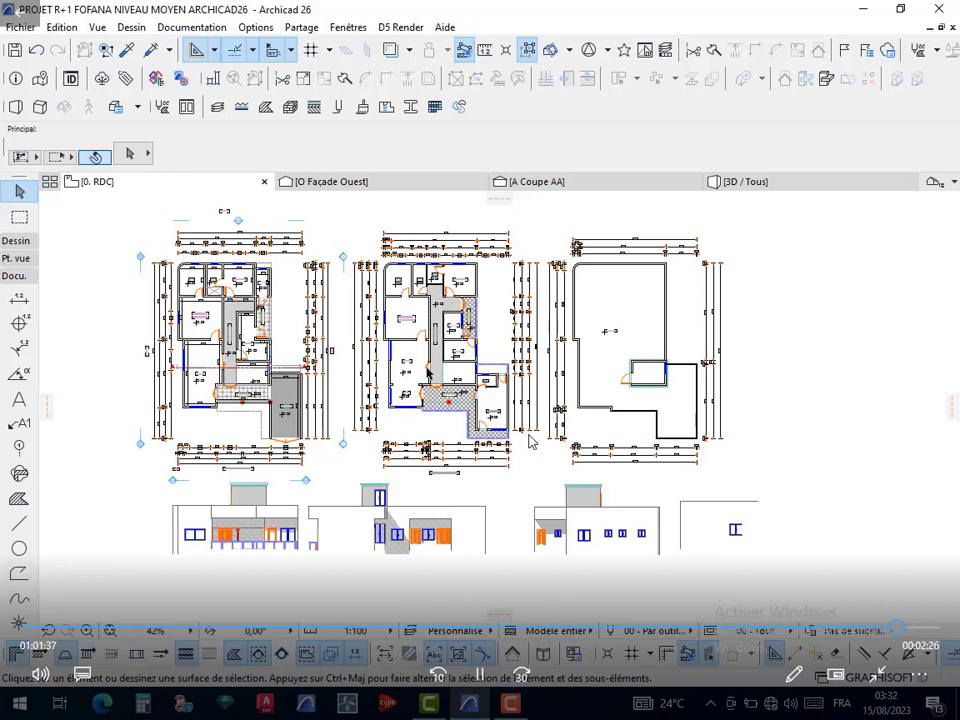
Close the video player and the File Explorer window to return to the Archicad project
{"action": "key", "text": "Escape"}
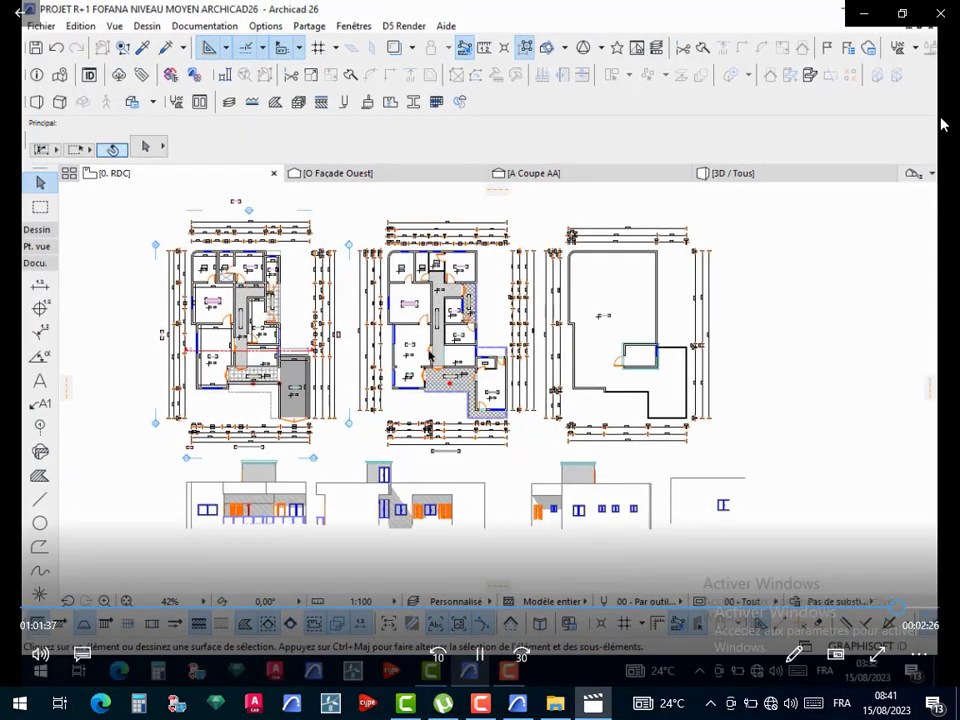
{"action": "left_click", "coordinate": [940, 13]}
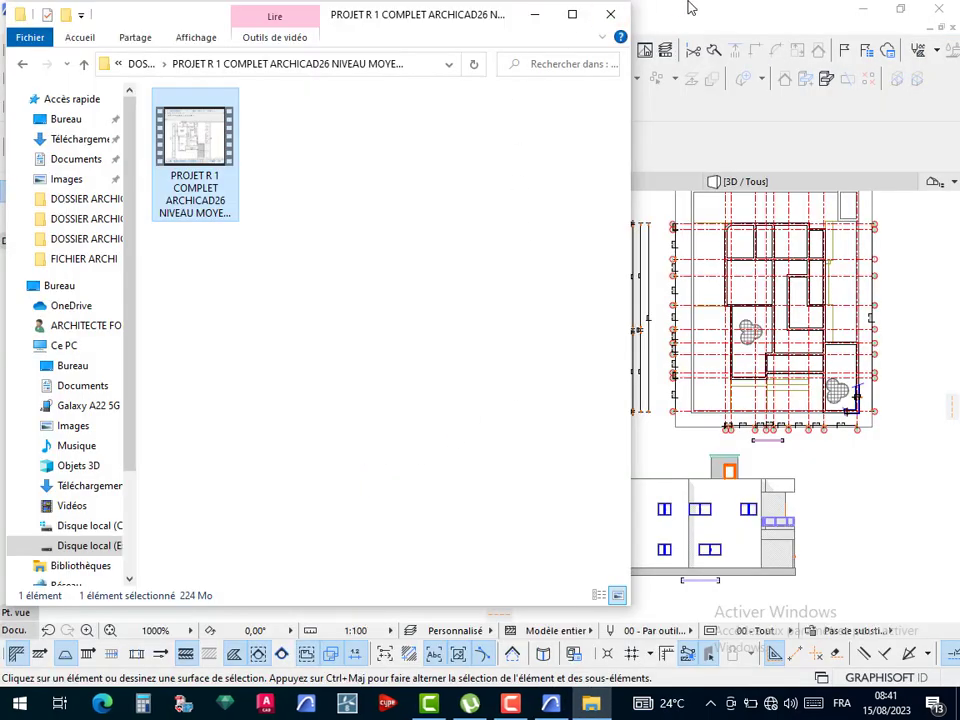
{"action": "left_click", "coordinate": [610, 14]}
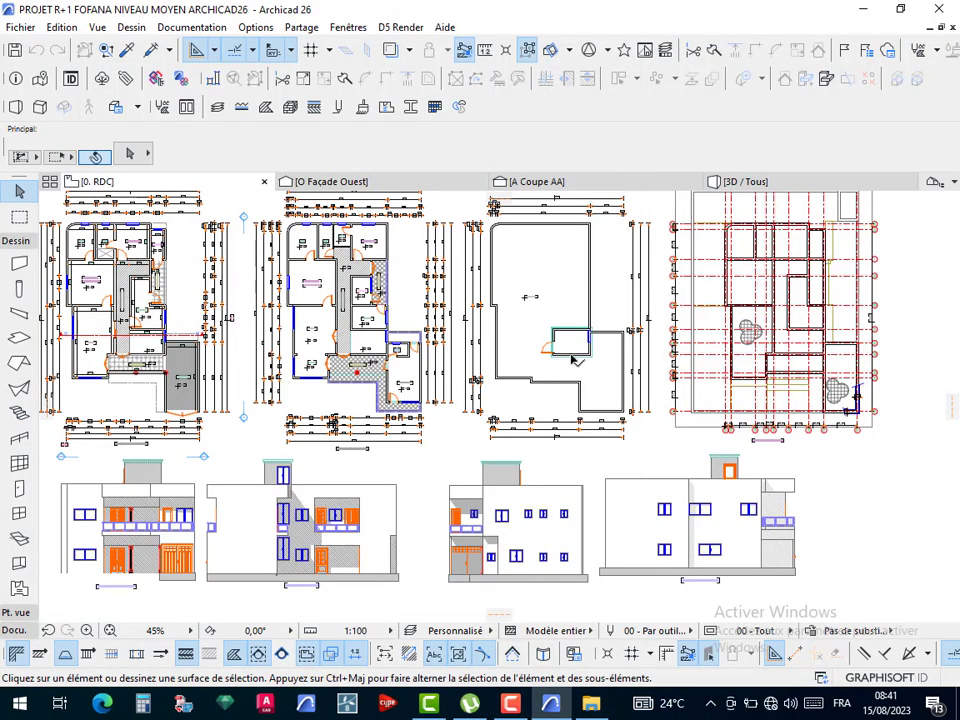
Examine the overall sheet of plans and elevations and the ground-floor rooms around the salon, corridor, kitchen and section line A
{"action": "scroll", "coordinate": [378, 400], "scroll_direction": "down", "scroll_amount": 2}
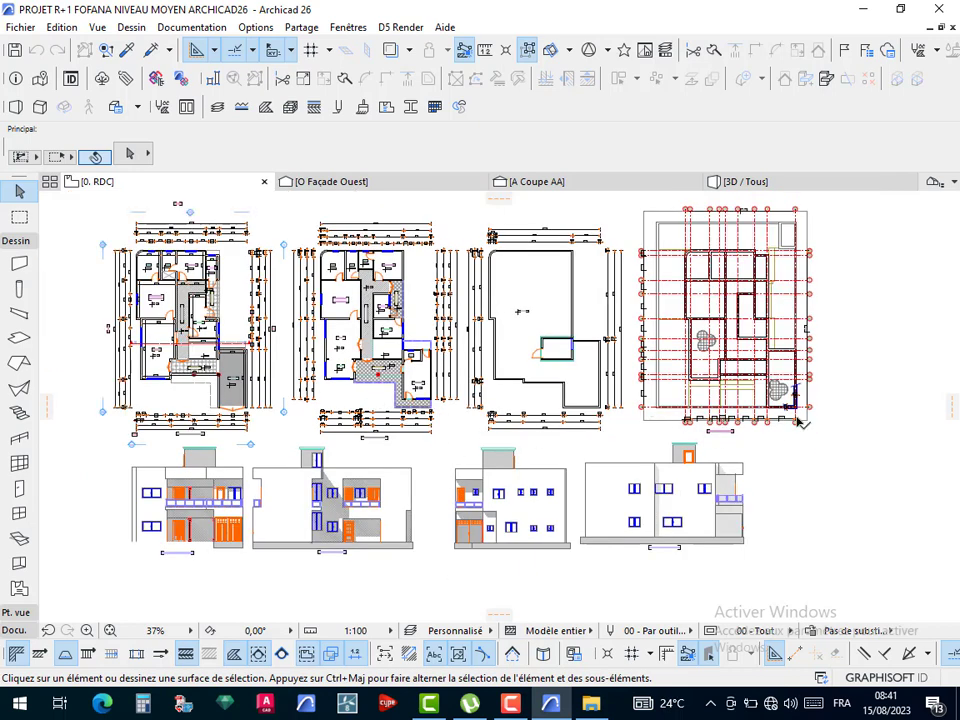
{"action": "left_click", "coordinate": [870, 336]}
{"action": "left_click", "coordinate": [857, 366]}
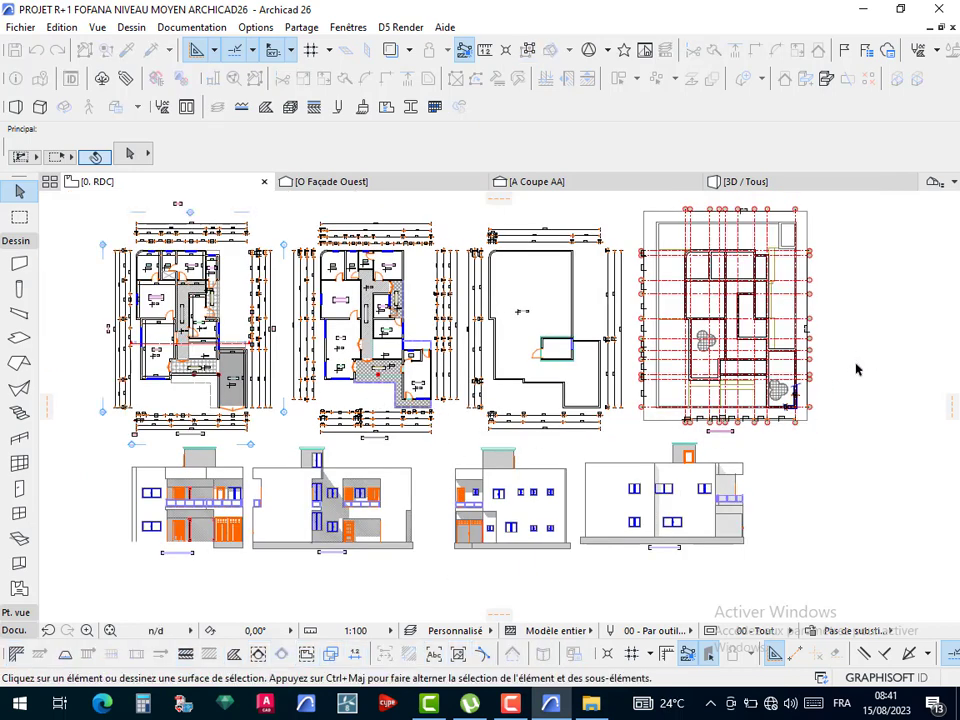
{"action": "left_click", "coordinate": [740, 318]}
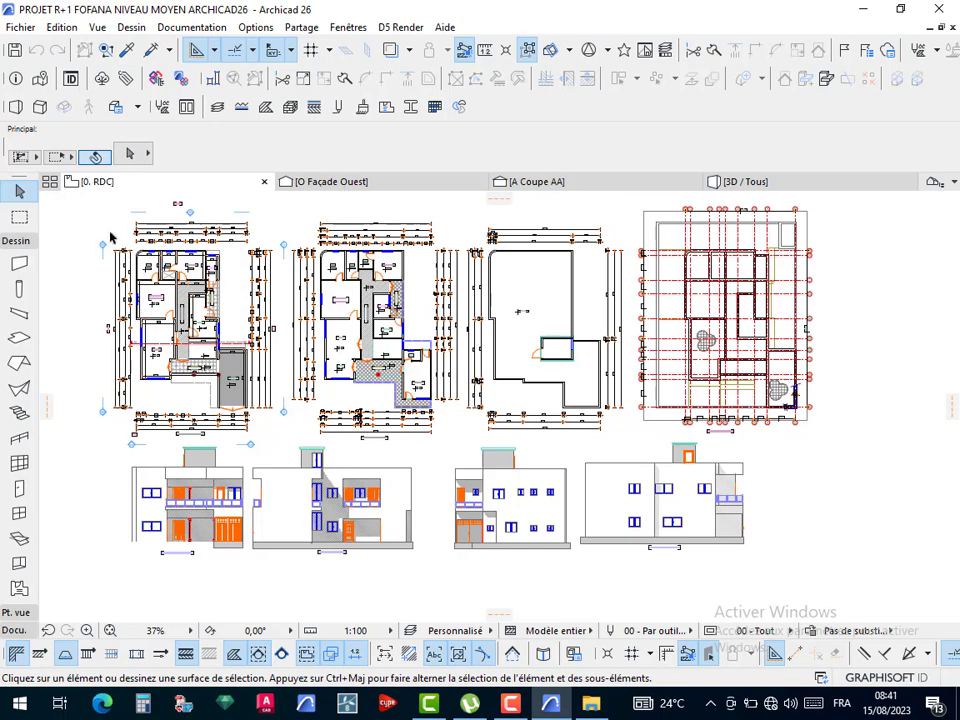
{"action": "scroll", "coordinate": [148, 304], "scroll_direction": "up", "scroll_amount": 6}
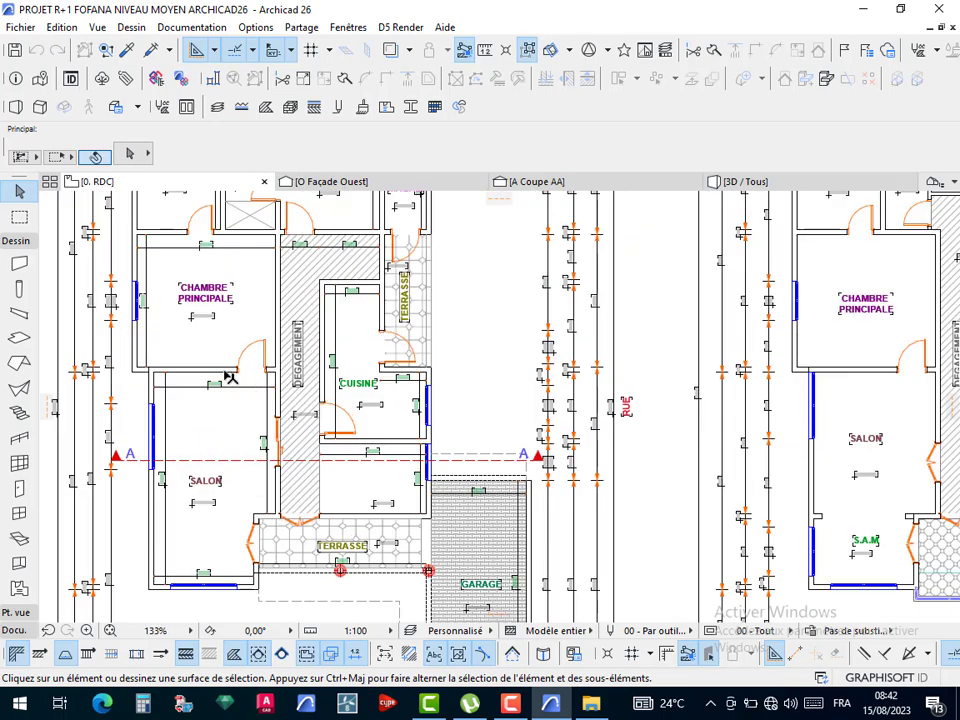
{"action": "scroll", "coordinate": [230, 377], "scroll_direction": "up", "scroll_amount": 5}
{"action": "scroll", "coordinate": [260, 366], "scroll_direction": "down", "scroll_amount": 6}
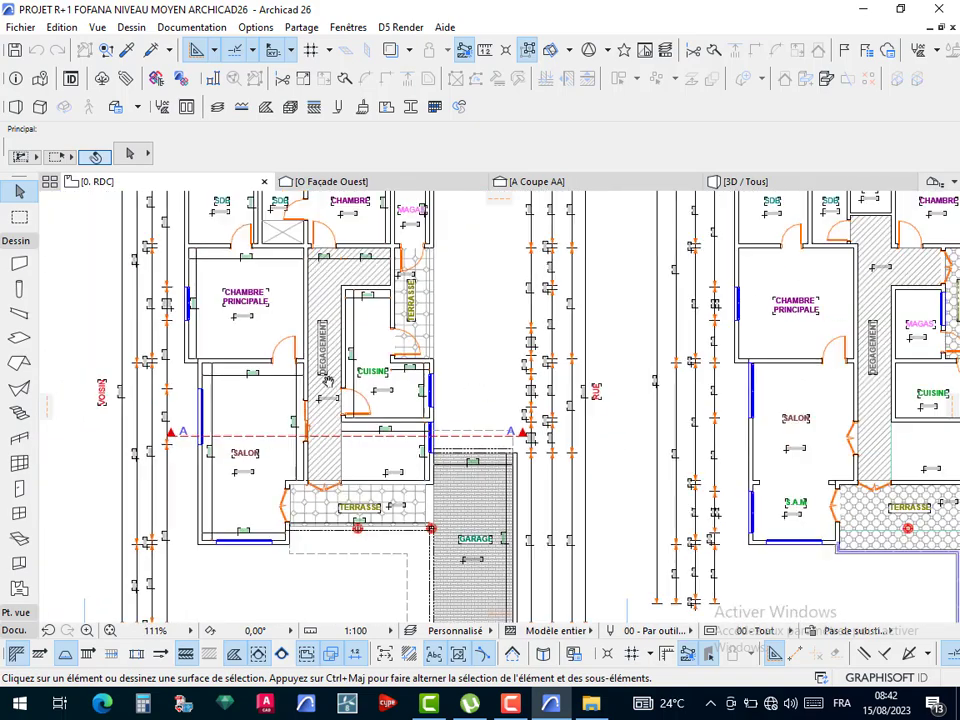
{"action": "scroll", "coordinate": [328, 383], "scroll_direction": "down", "scroll_amount": 2}
{"action": "scroll", "coordinate": [437, 465], "scroll_direction": "up", "scroll_amount": 1}
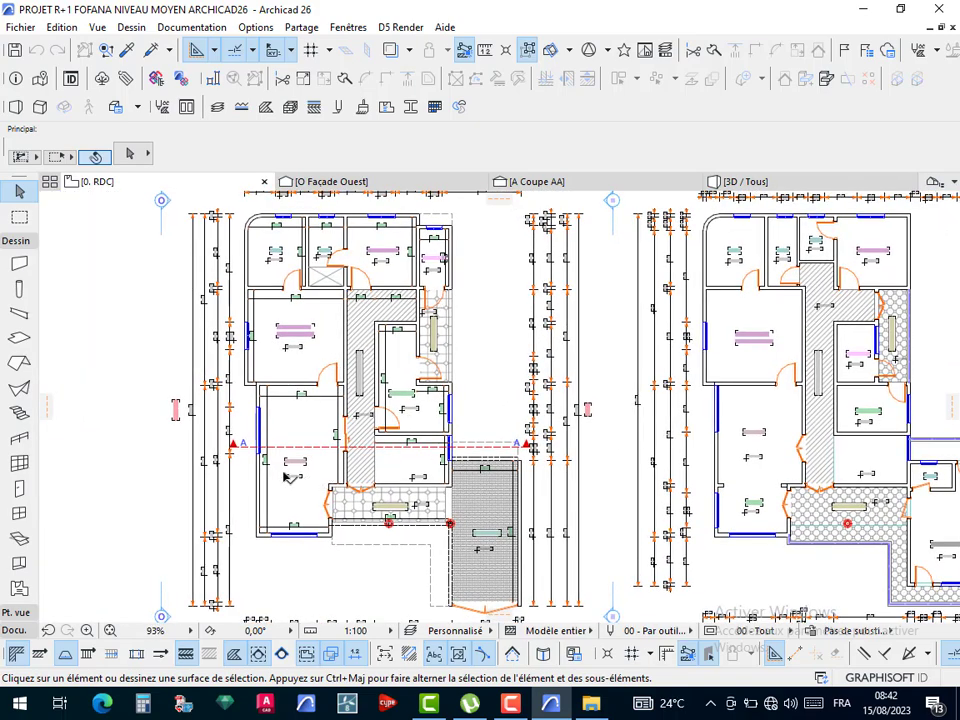
{"action": "scroll", "coordinate": [287, 470], "scroll_direction": "up", "scroll_amount": 3}
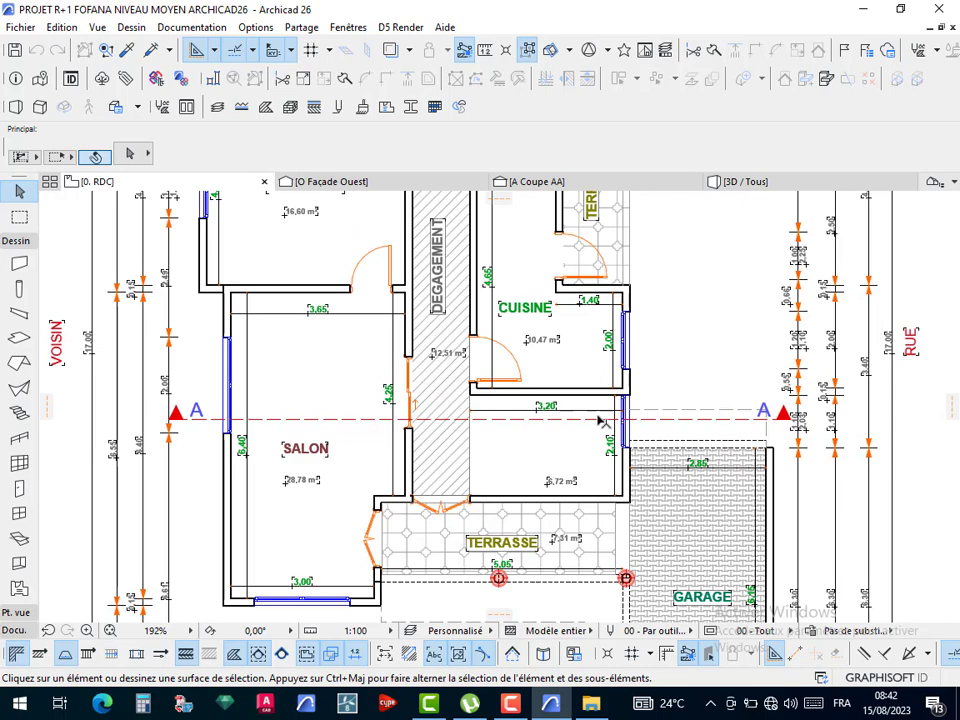
{"action": "scroll", "coordinate": [600, 421], "scroll_direction": "up", "scroll_amount": 2}
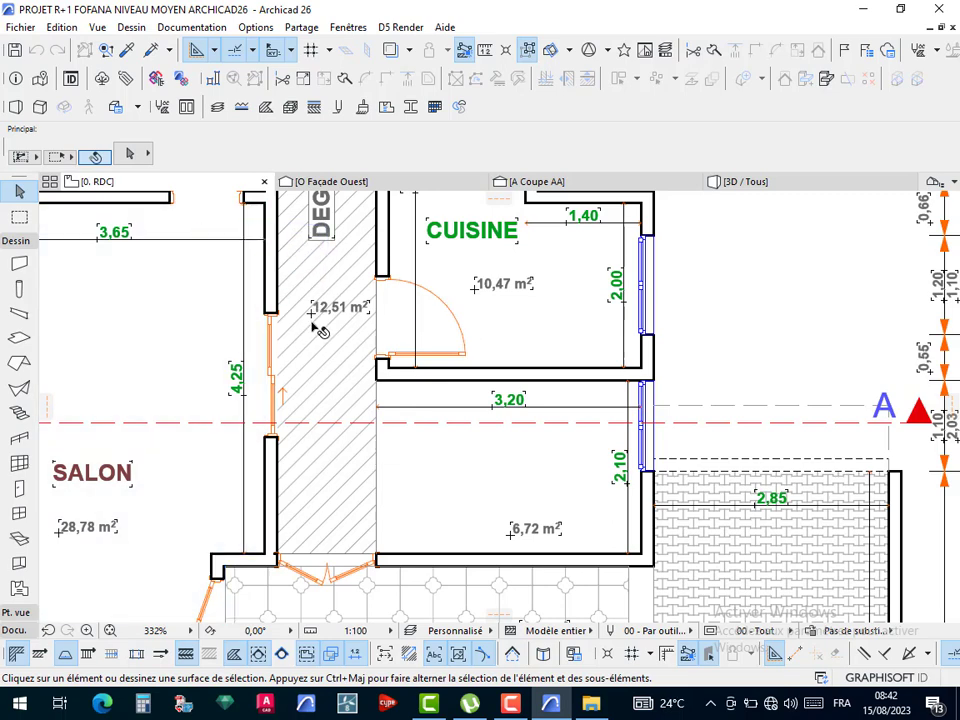
{"action": "scroll", "coordinate": [322, 327], "scroll_direction": "down", "scroll_amount": 2}
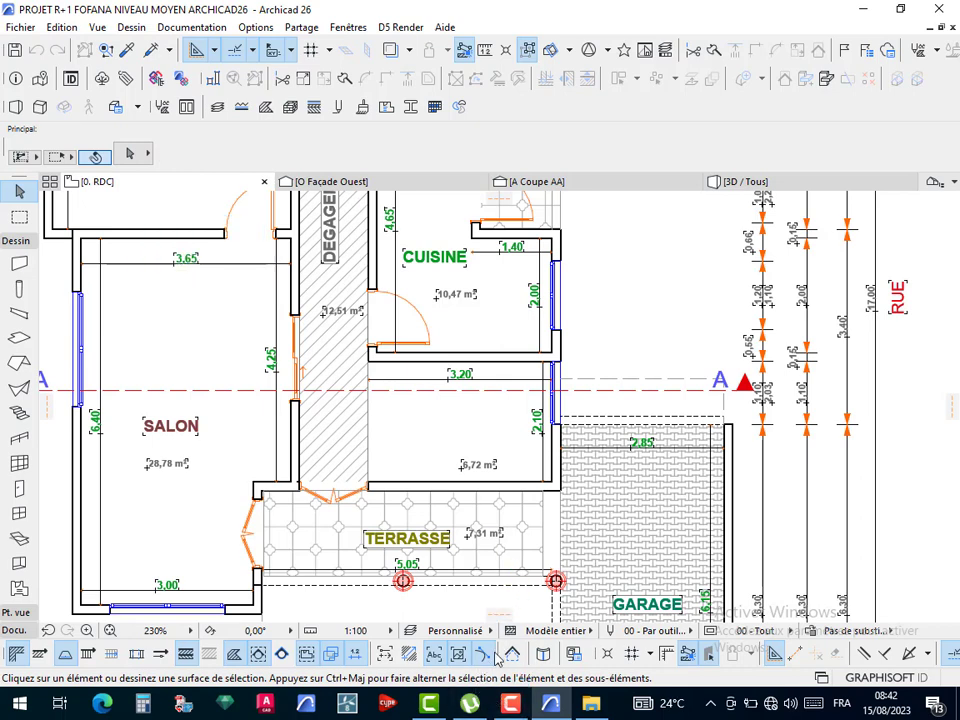
Close the µTorrent window and suspend Kaspersky Anti-Virus protection until the program restarts
{"action": "left_click", "coordinate": [470, 704]}
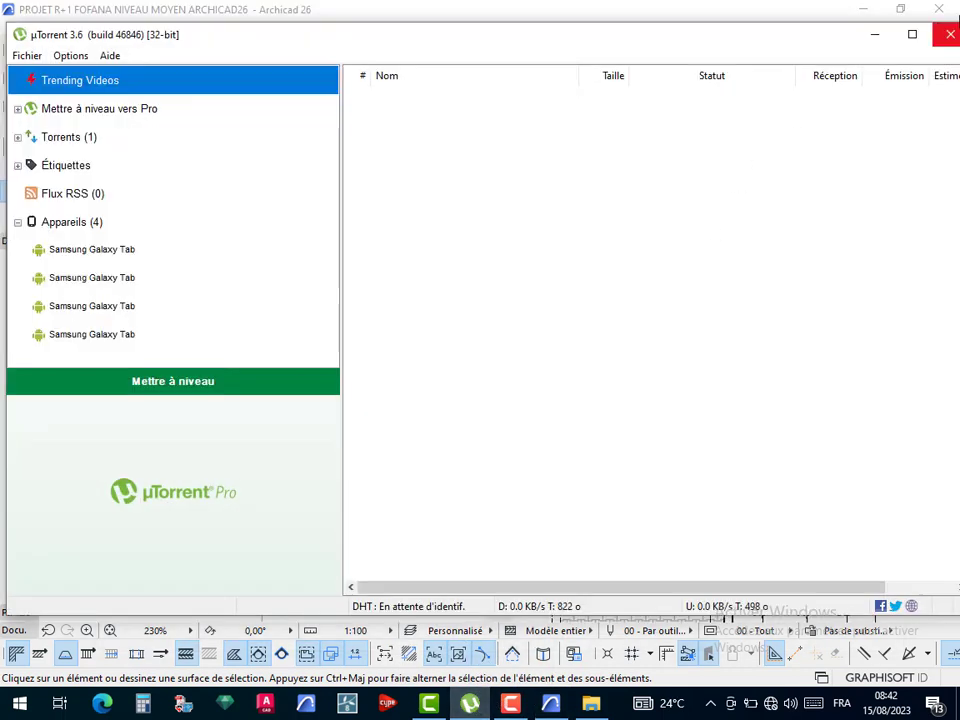
{"action": "left_click", "coordinate": [950, 34]}
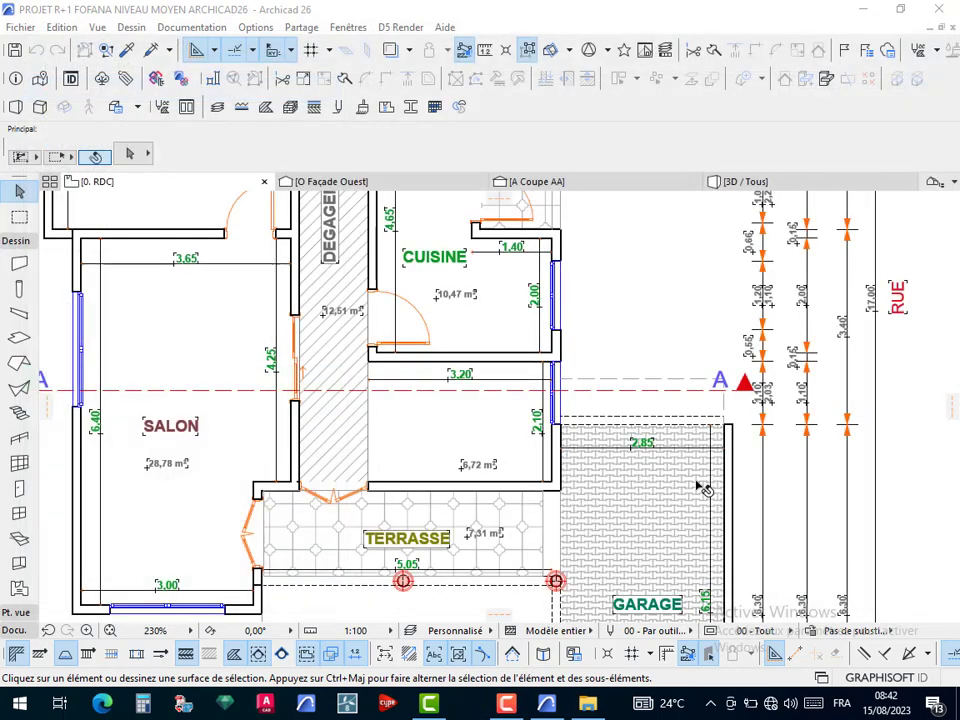
{"action": "left_click", "coordinate": [711, 705]}
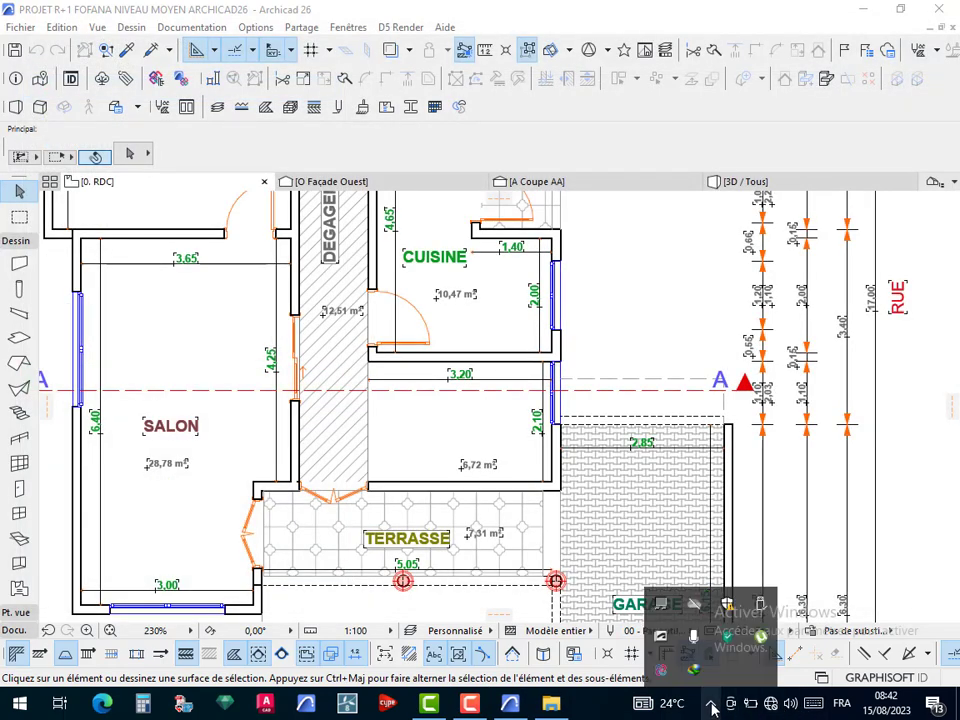
{"action": "right_click", "coordinate": [727, 637]}
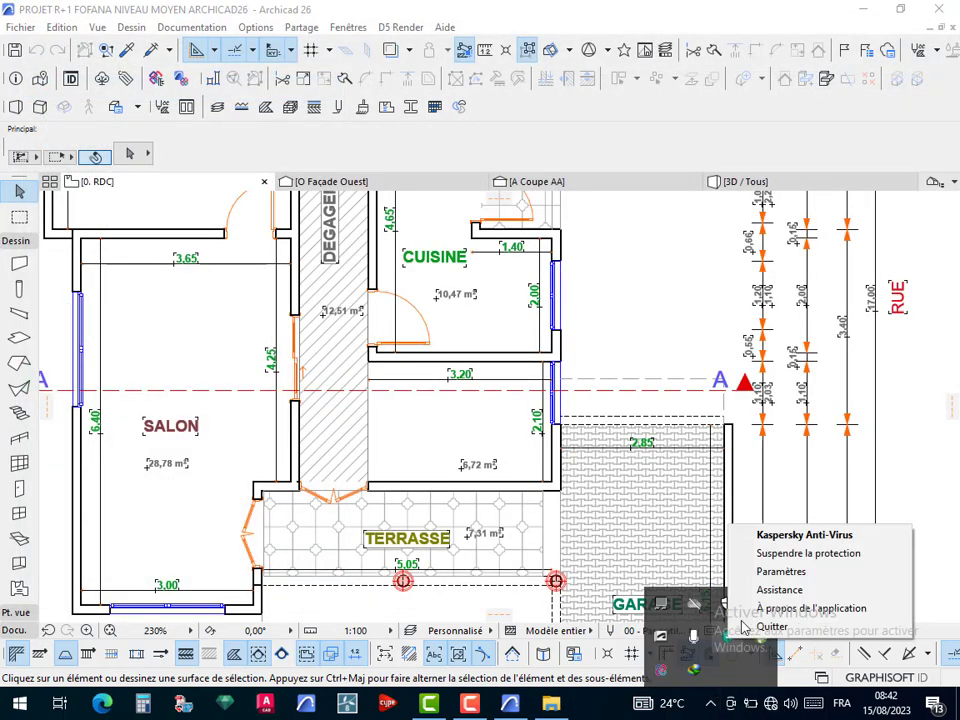
{"action": "left_click", "coordinate": [782, 557]}
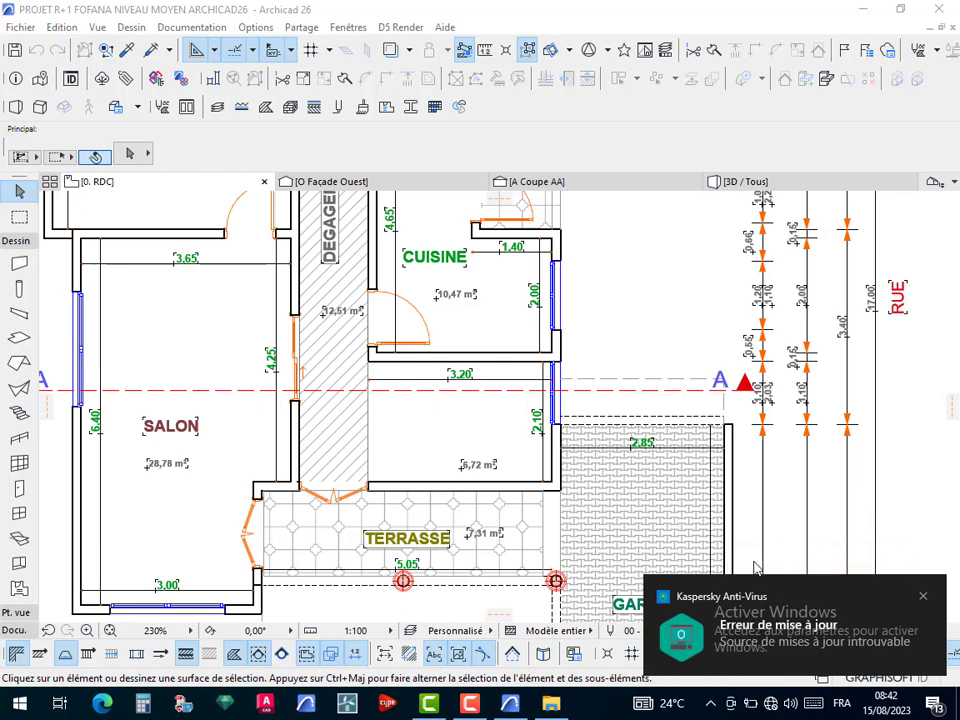
{"action": "left_click", "coordinate": [922, 598]}
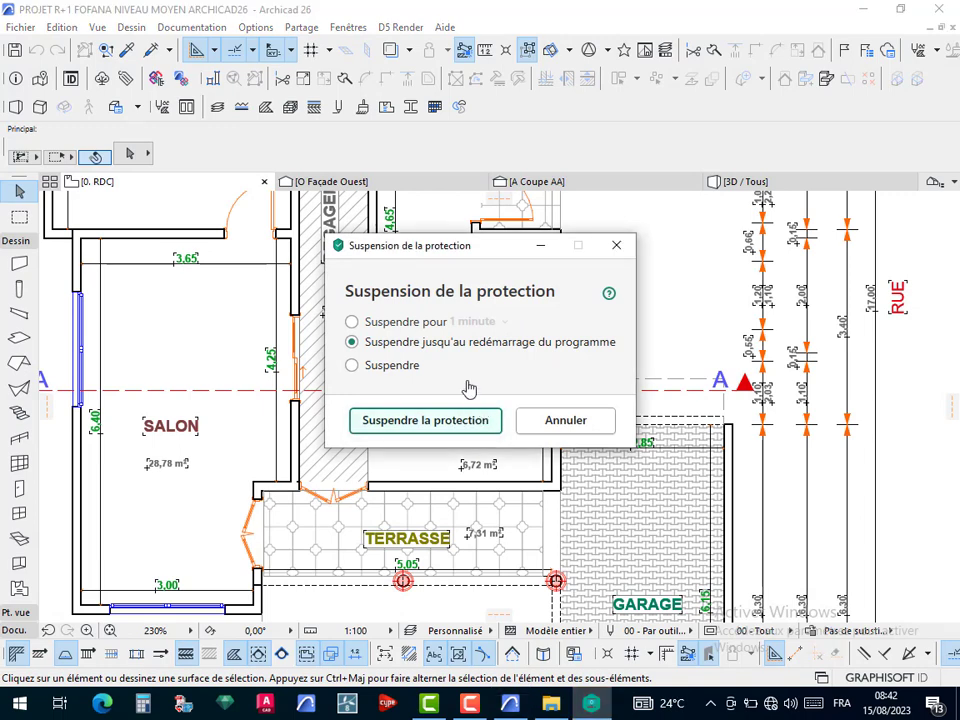
{"action": "left_click", "coordinate": [452, 418]}
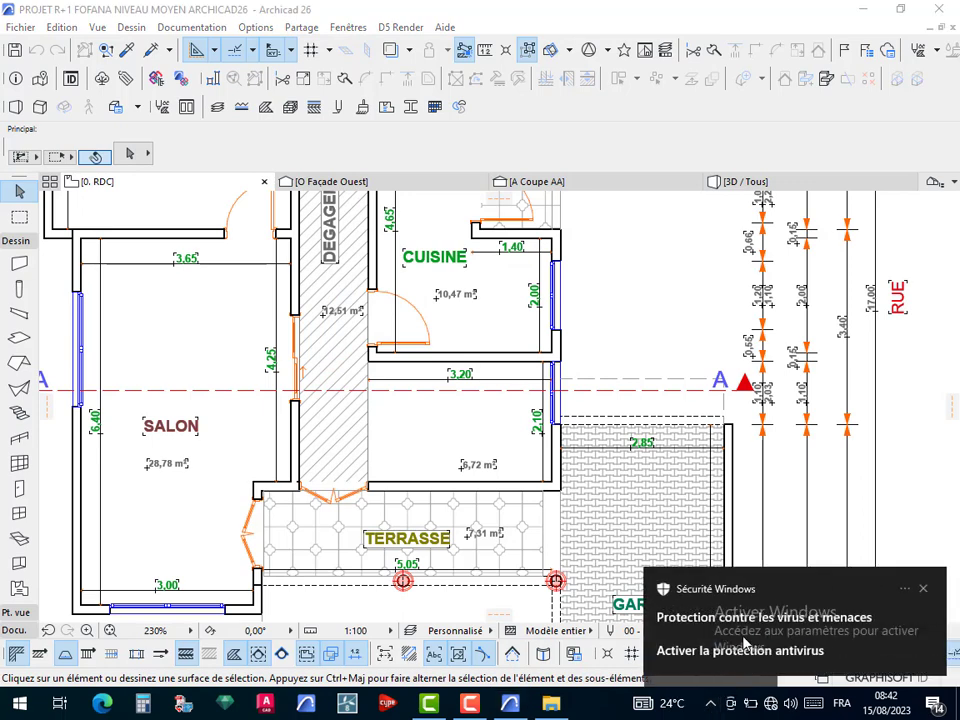
{"action": "left_click", "coordinate": [924, 590]}
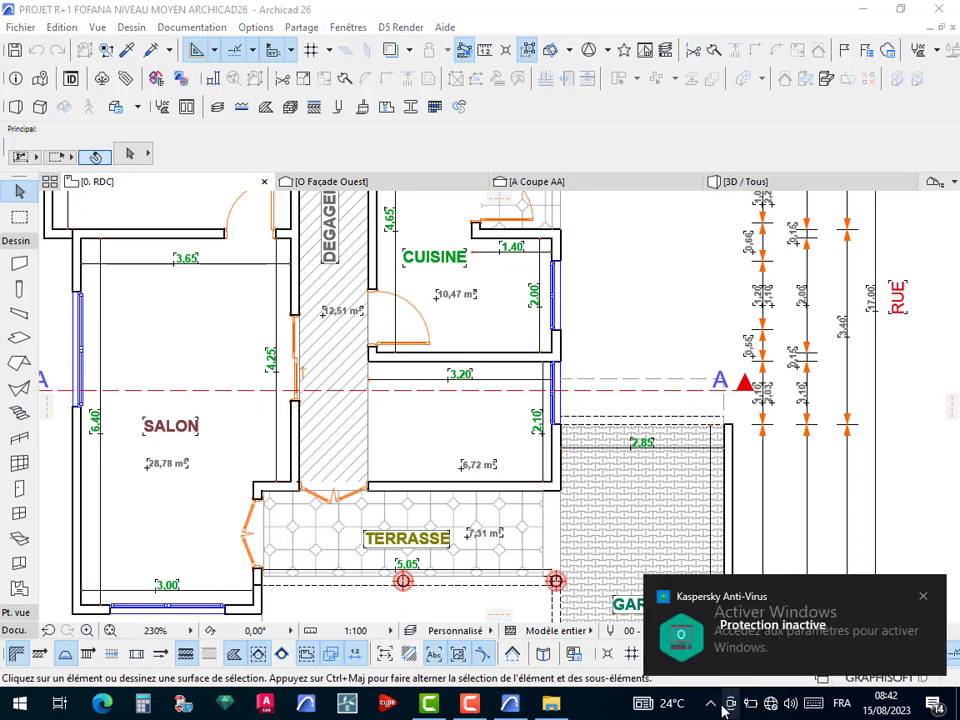
{"action": "left_click", "coordinate": [923, 597]}
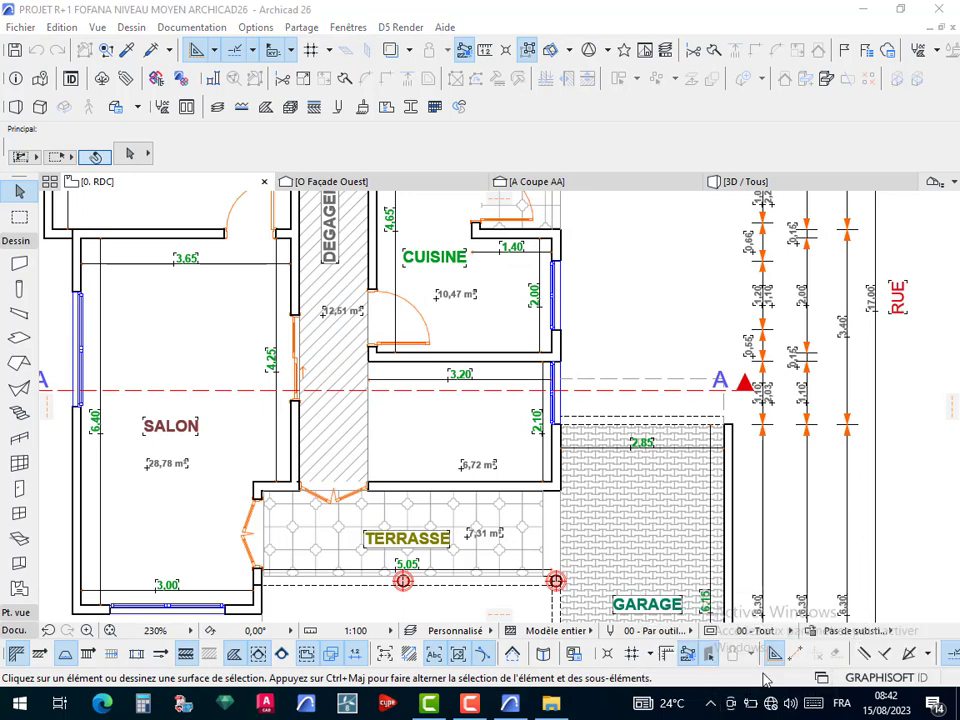
Close the BIMserver.center program running in the background and dismiss the Kaspersky Anti-Virus options without changing them
{"action": "left_click", "coordinate": [711, 703]}
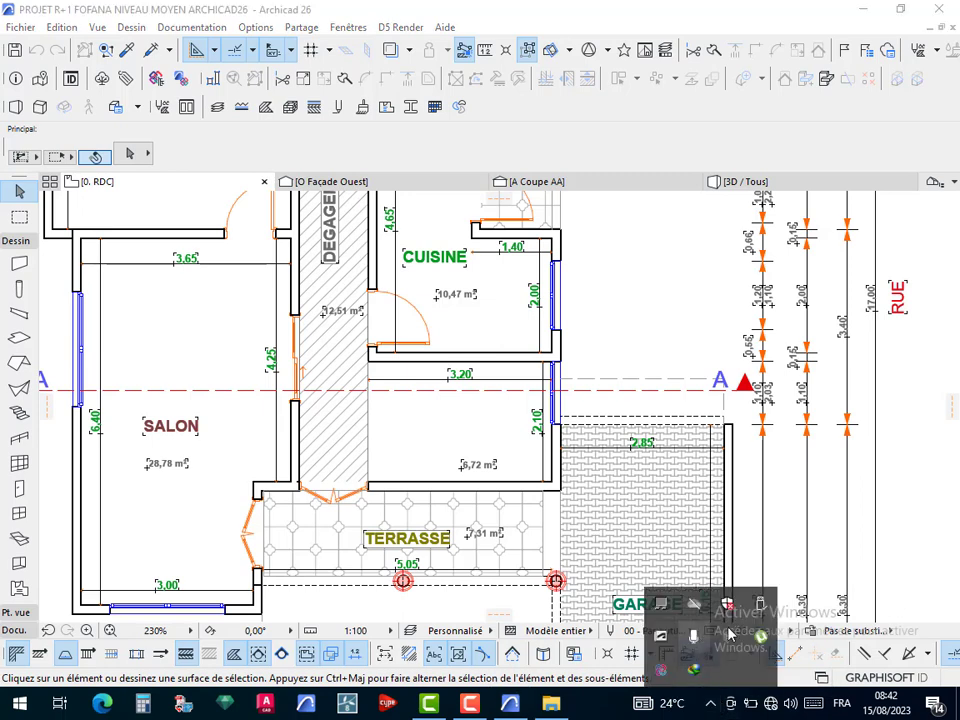
{"action": "left_click", "coordinate": [661, 668]}
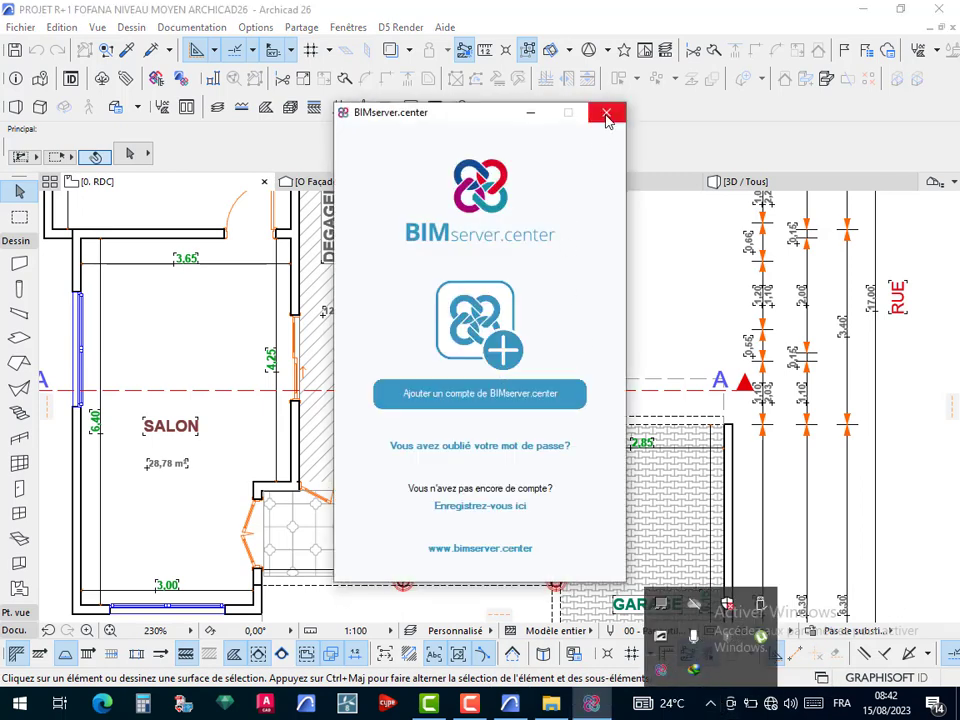
{"action": "left_click", "coordinate": [606, 112]}
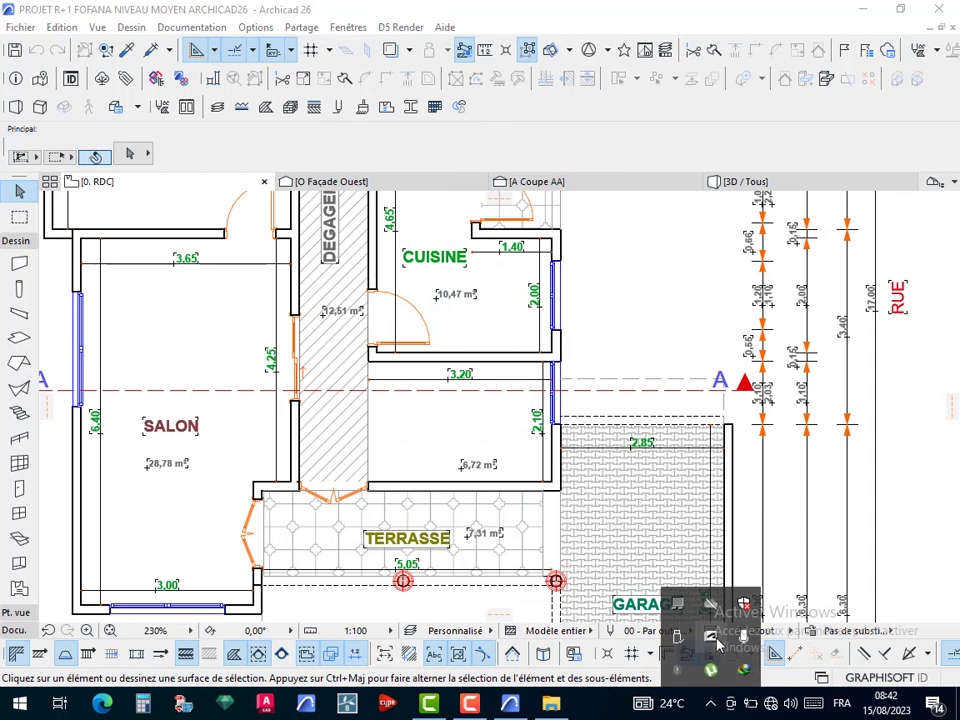
{"action": "right_click", "coordinate": [677, 679]}
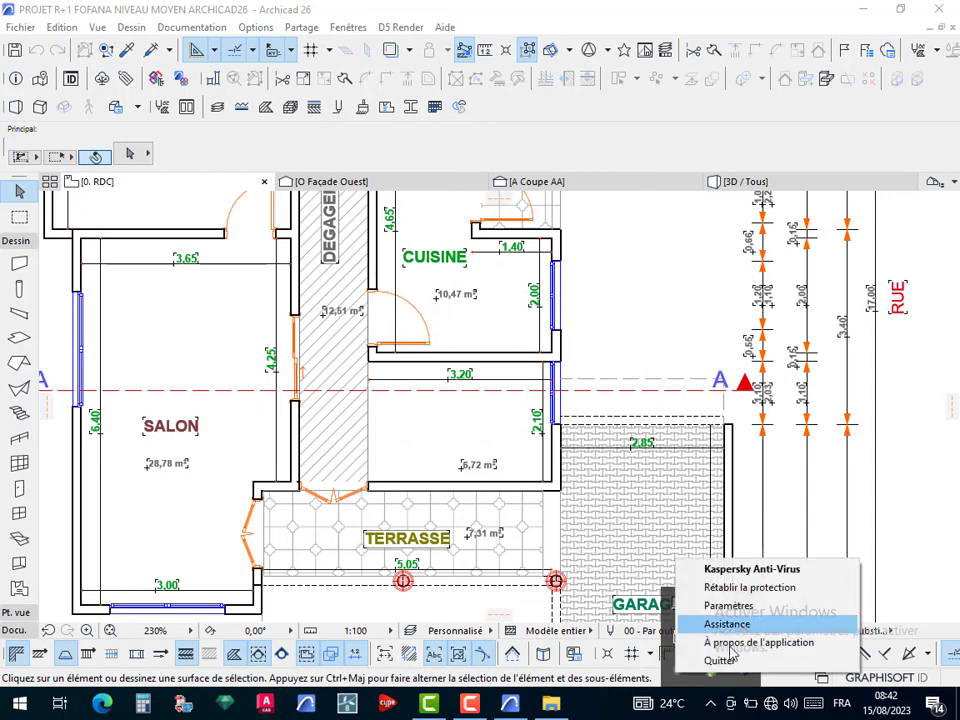
{"action": "key", "text": "Escape"}
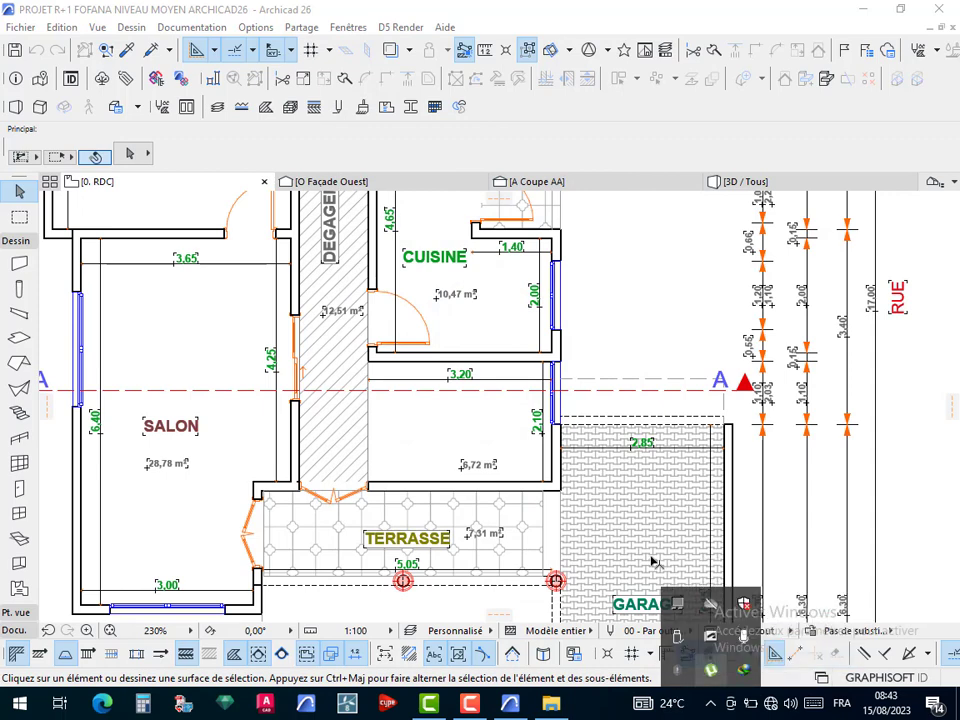
Inspect the wall between the kitchen and the 6,72 m² stair room, checking its height and linked-storey settings
{"action": "left_click", "coordinate": [222, 365]}
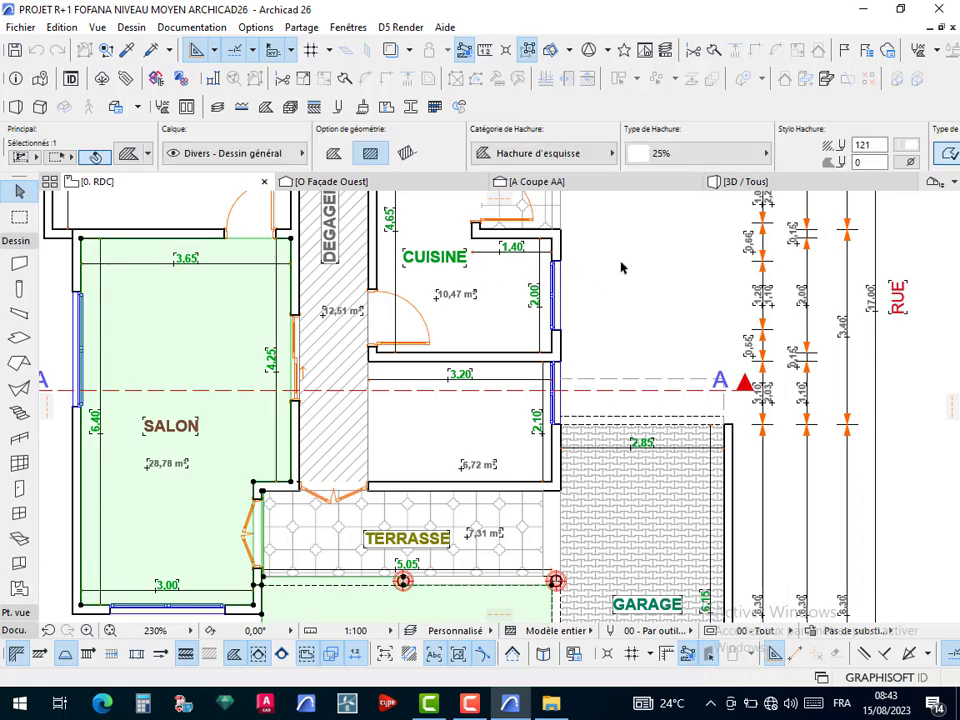
{"action": "left_click", "coordinate": [634, 284]}
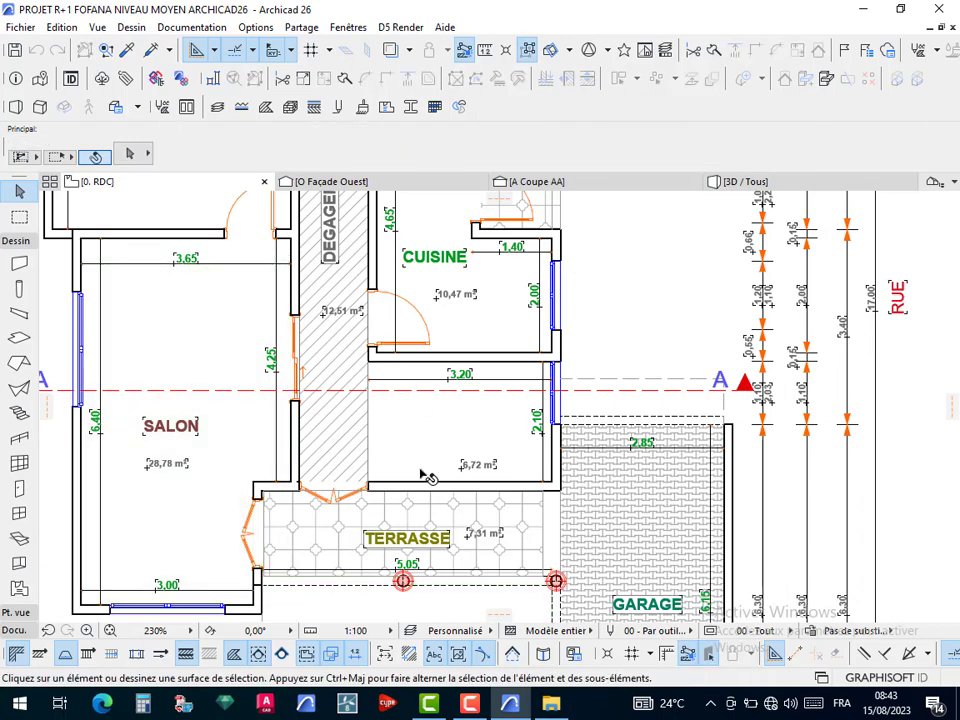
{"action": "scroll", "coordinate": [425, 475], "scroll_direction": "up", "scroll_amount": 5}
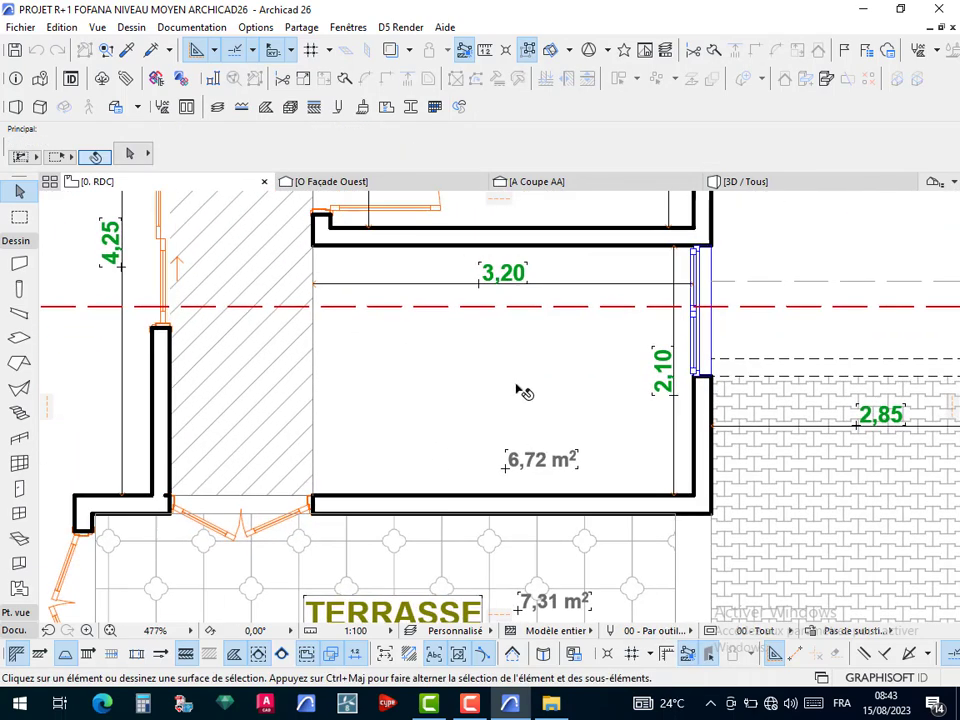
{"action": "middle_click_drag", "start_coordinate": [522, 401], "coordinate": [532, 436]}
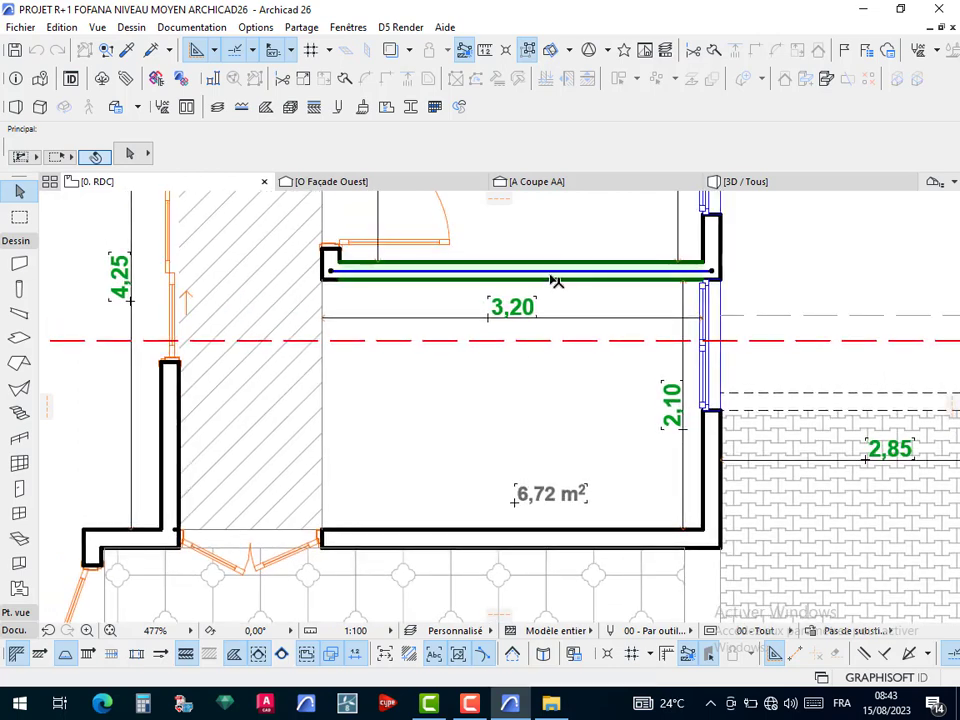
{"action": "left_click", "coordinate": [555, 270]}
{"action": "scroll", "coordinate": [733, 160], "scroll_direction": "down", "scroll_amount": 6}
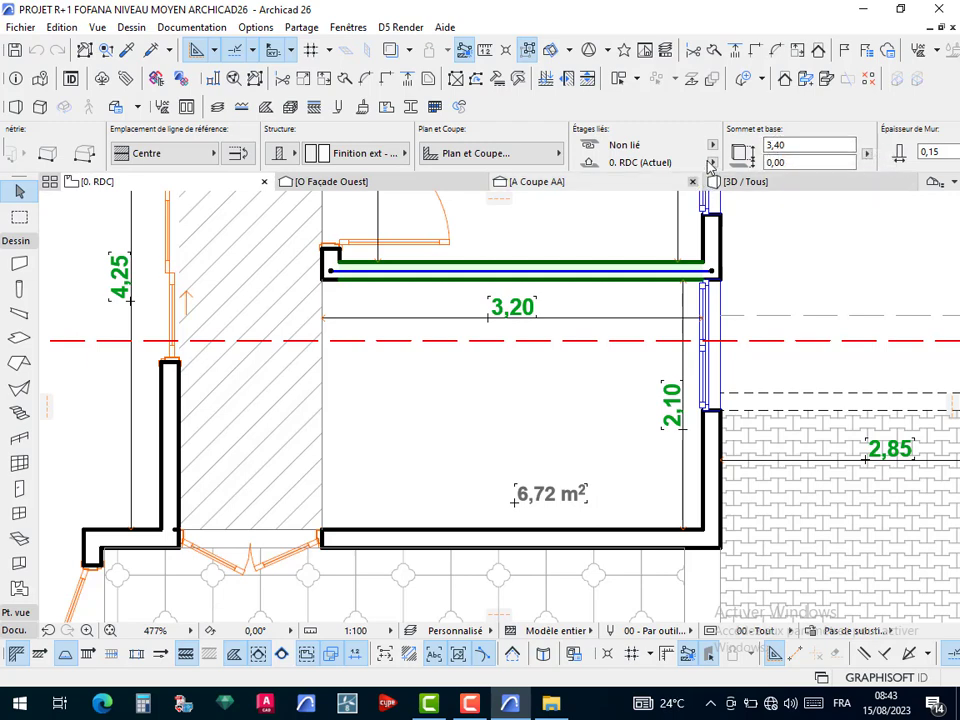
{"action": "left_click", "coordinate": [782, 285]}
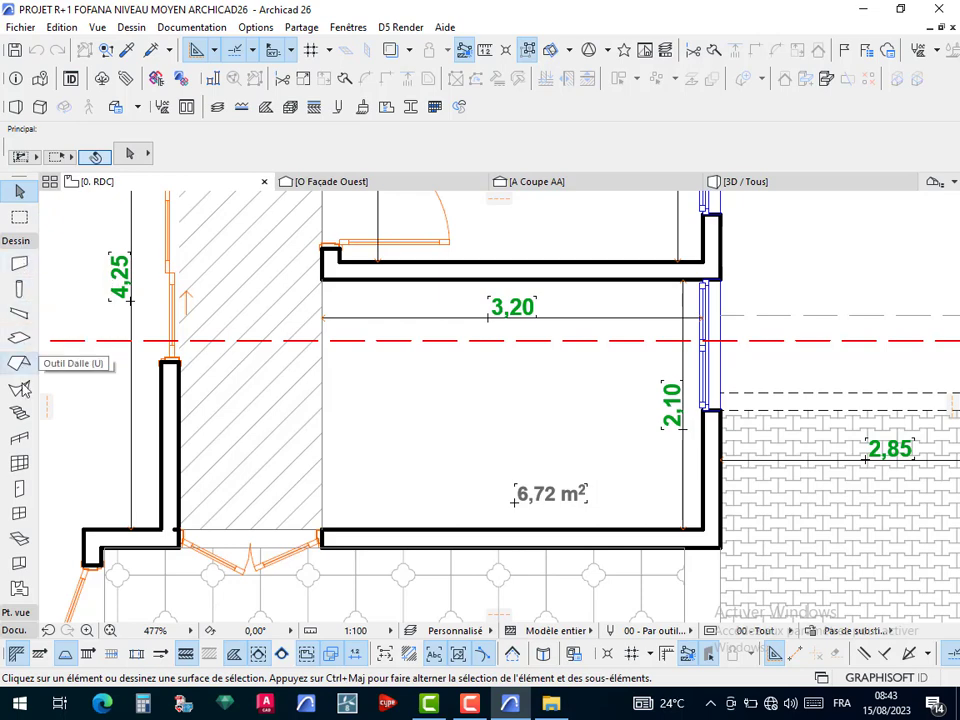
Set up the Stair tool for the 6,72 m² room with the second input-method toggle active and the baseline on the left side
{"action": "left_click", "coordinate": [20, 413]}
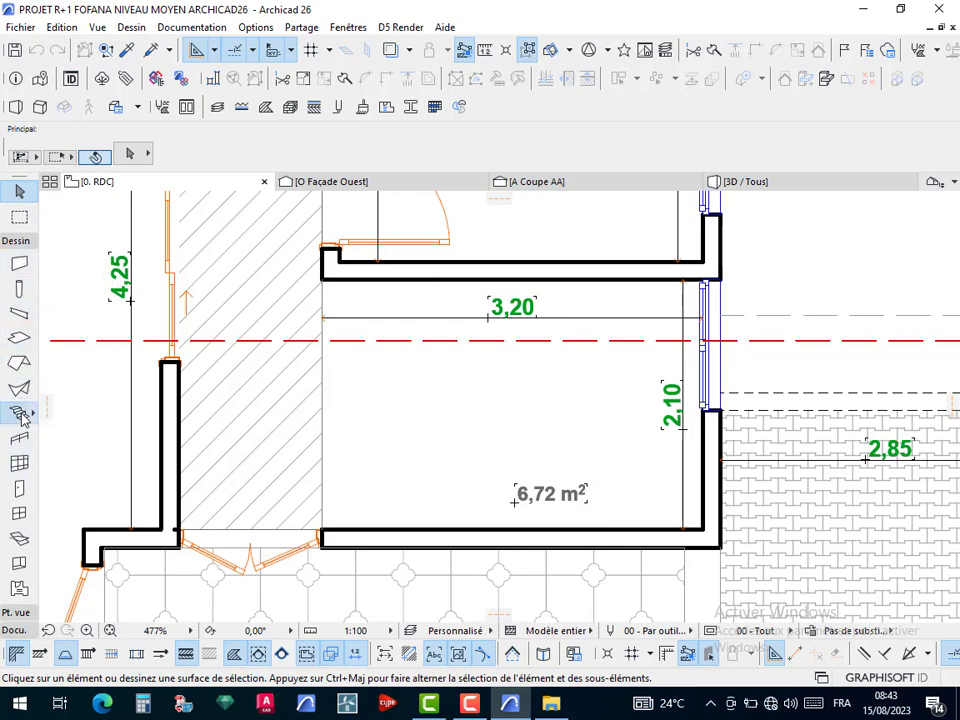
{"action": "middle_click_drag", "start_coordinate": [466, 283], "coordinate": [471, 308]}
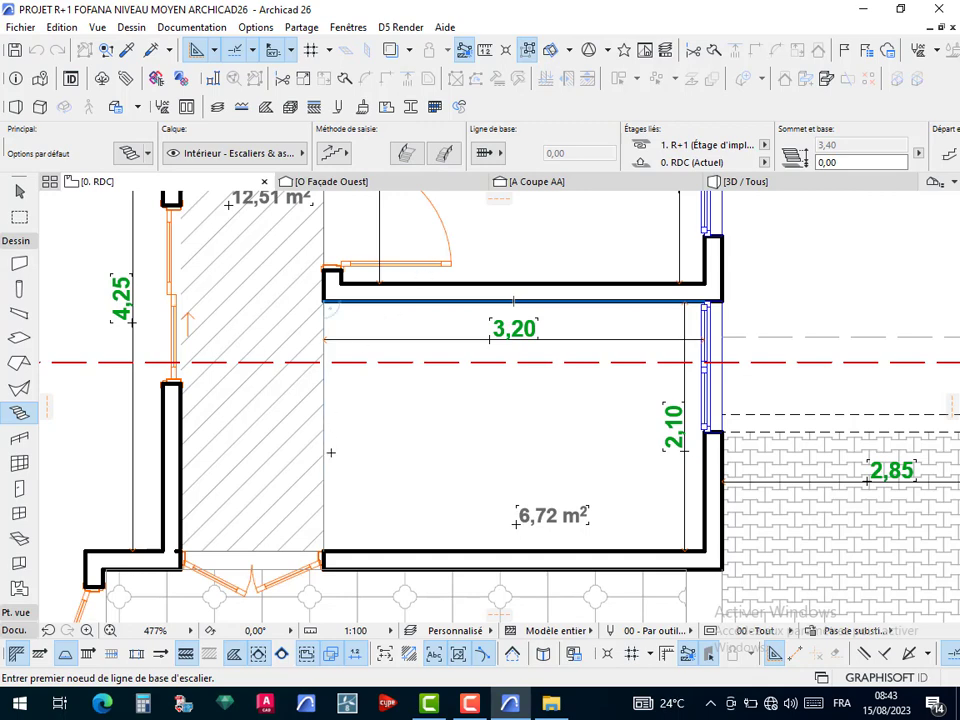
{"action": "left_click", "coordinate": [408, 154]}
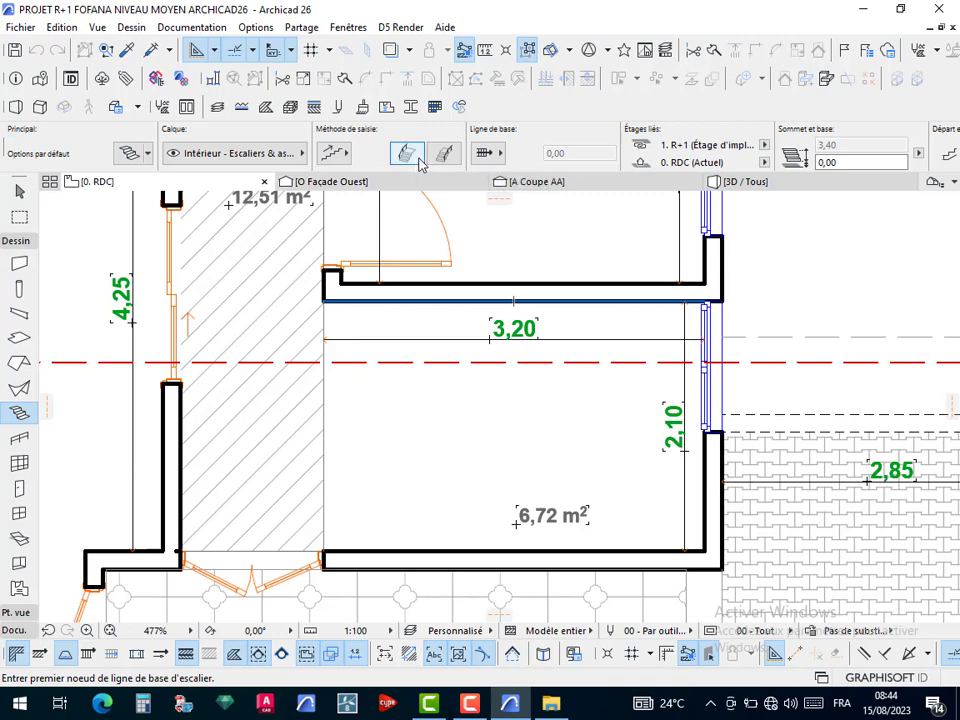
{"action": "left_click", "coordinate": [444, 153]}
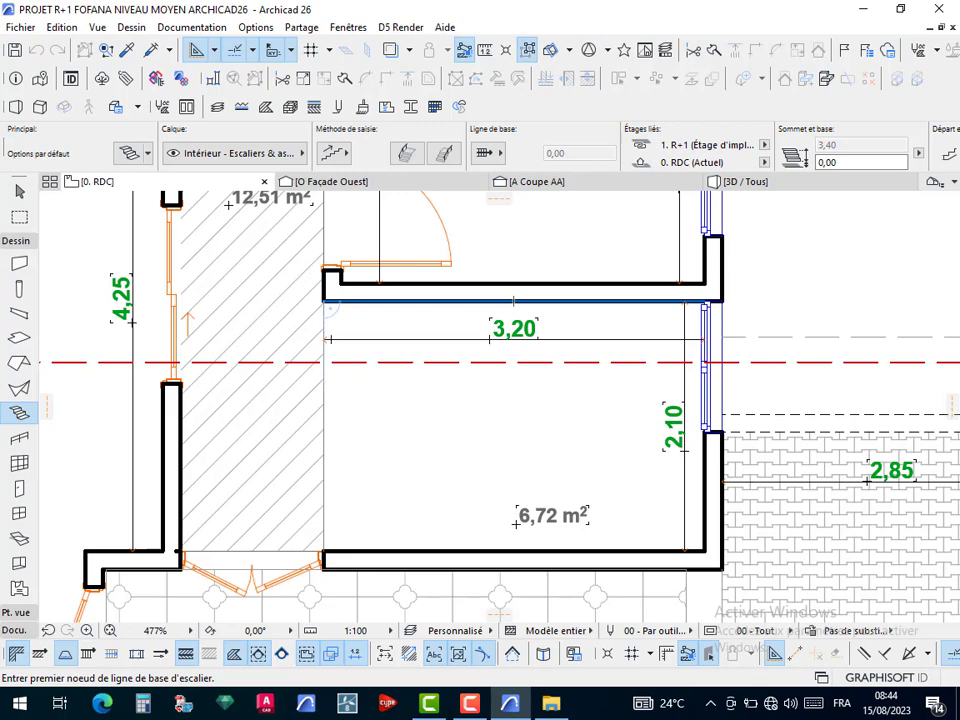
{"action": "left_click", "coordinate": [443, 153]}
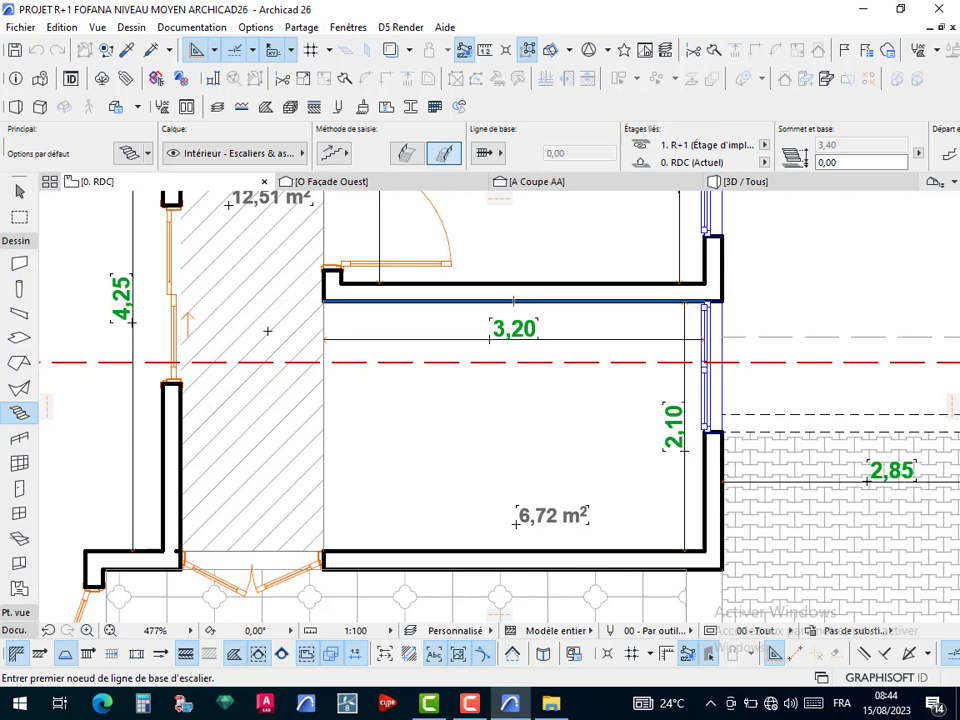
{"action": "left_click", "coordinate": [487, 153]}
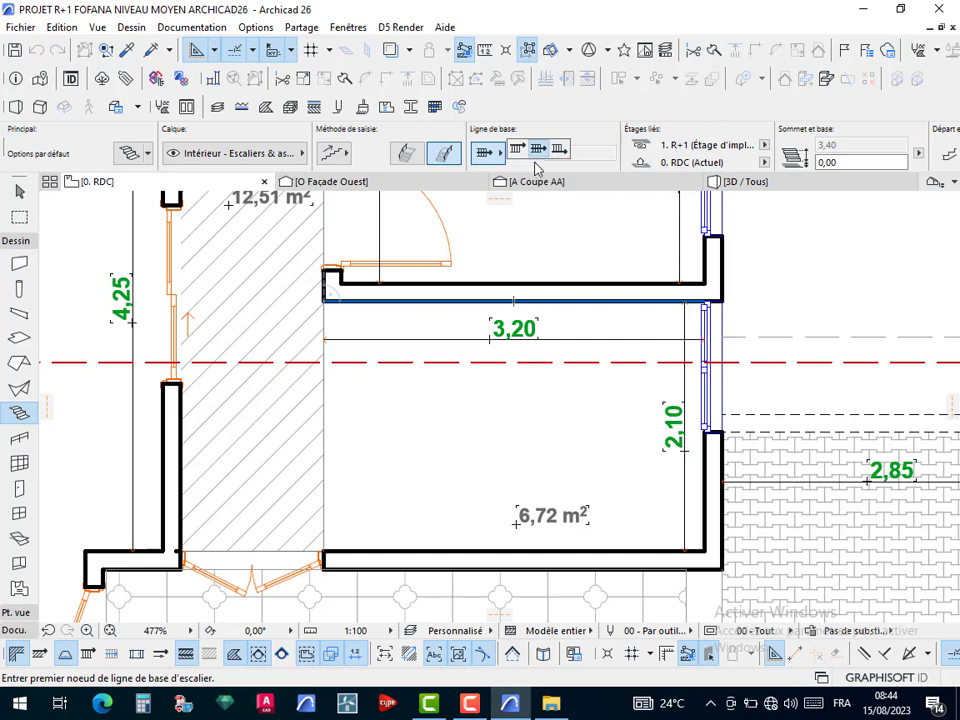
{"action": "left_click", "coordinate": [519, 152]}
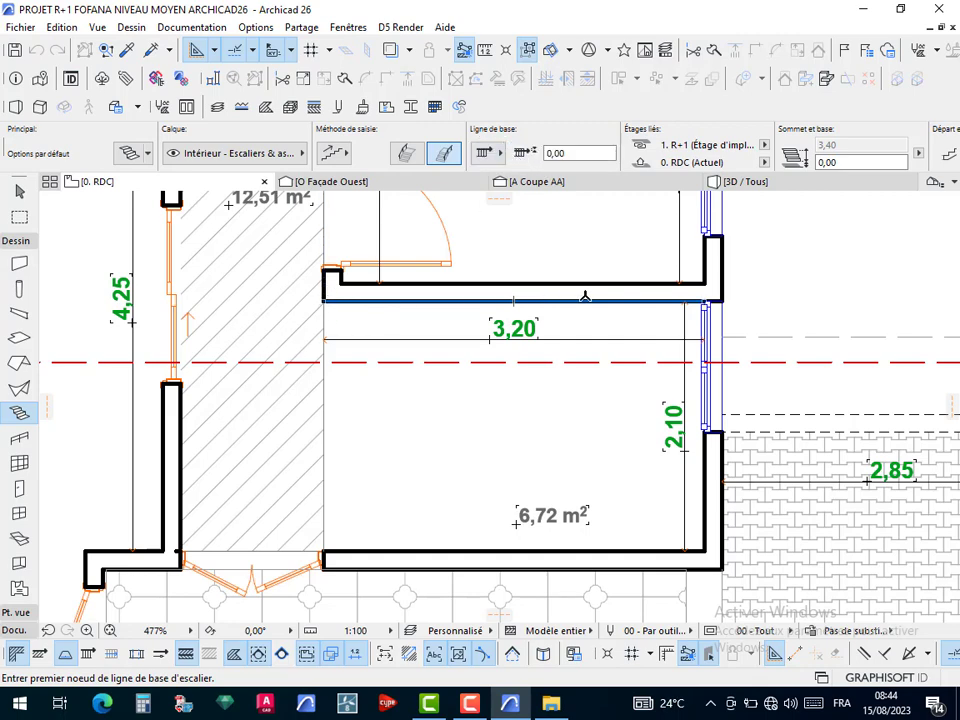
{"action": "left_click", "coordinate": [130, 153]}
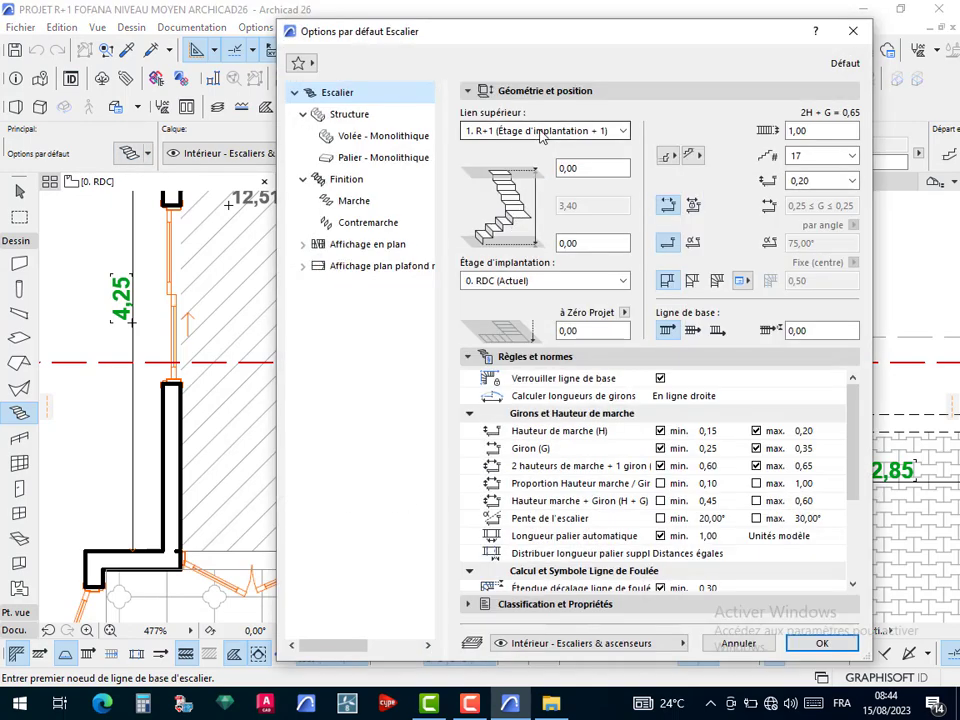
{"action": "left_click", "coordinate": [508, 131]}
{"action": "left_click", "coordinate": [510, 185]}
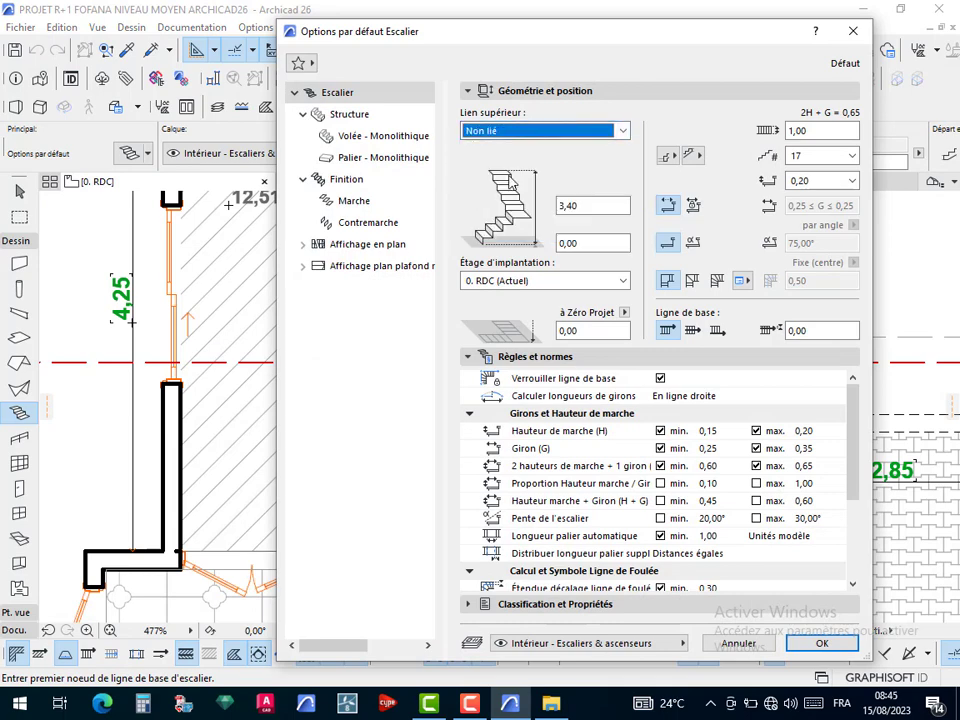
{"action": "left_click", "coordinate": [592, 203]}
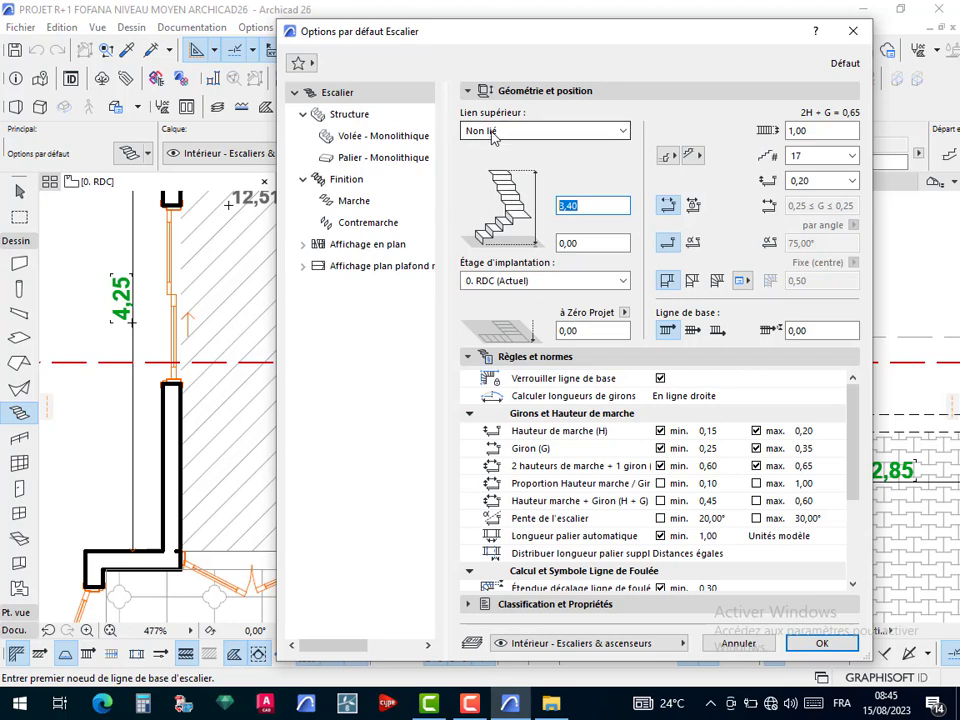
{"action": "left_click", "coordinate": [822, 157]}
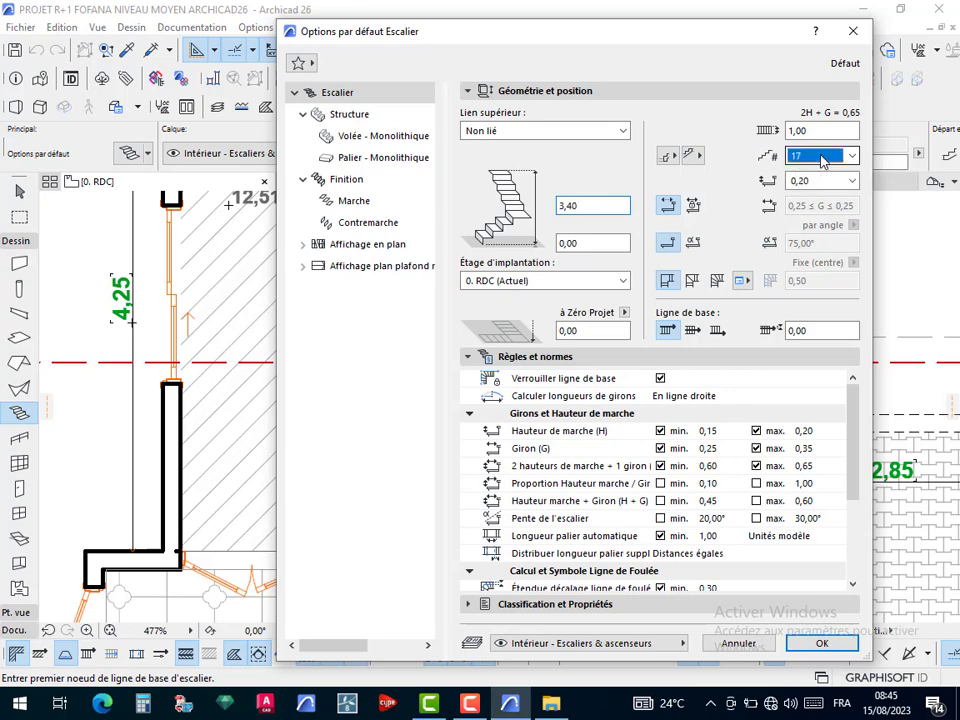
{"action": "left_click", "coordinate": [850, 157]}
{"action": "left_click", "coordinate": [822, 167]}
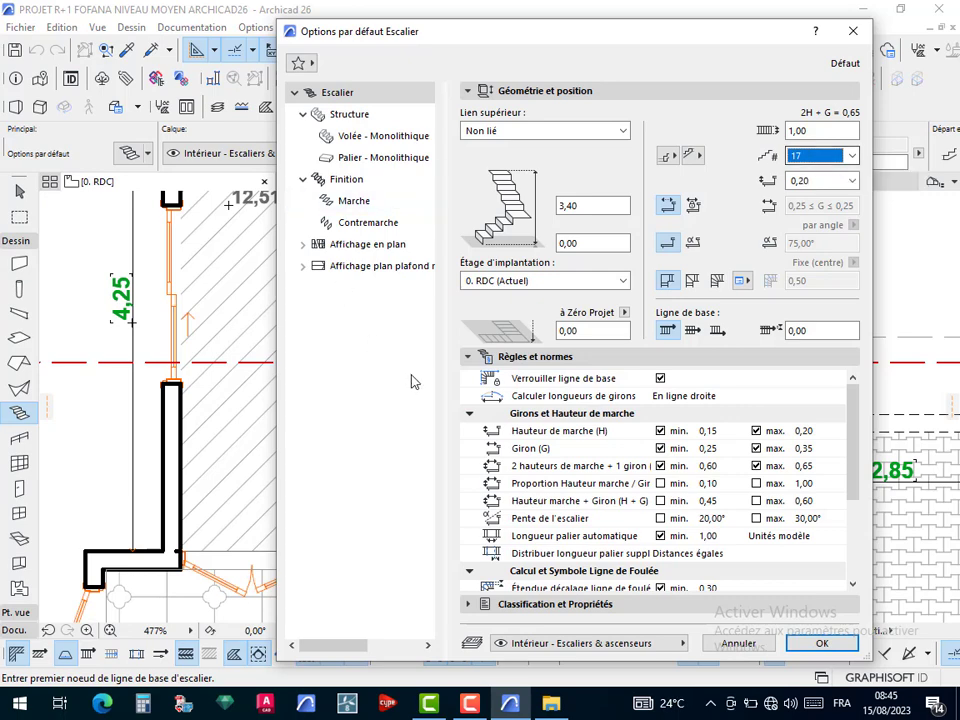
{"action": "left_click_drag", "start_coordinate": [529, 36], "coordinate": [790, 47]}
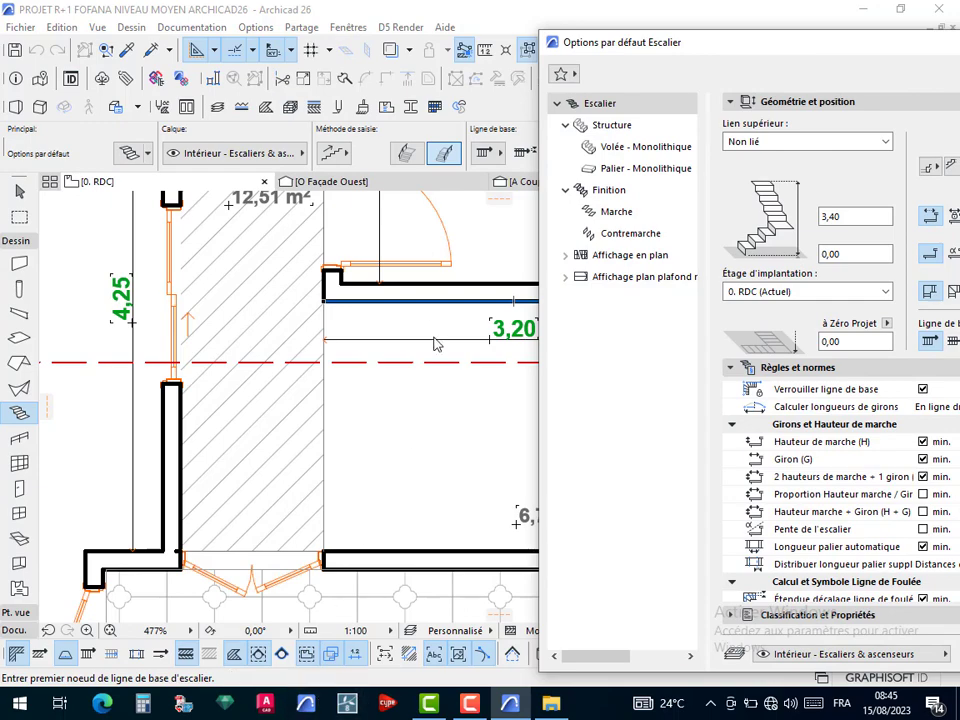
{"action": "left_click_drag", "start_coordinate": [612, 40], "coordinate": [224, 11]}
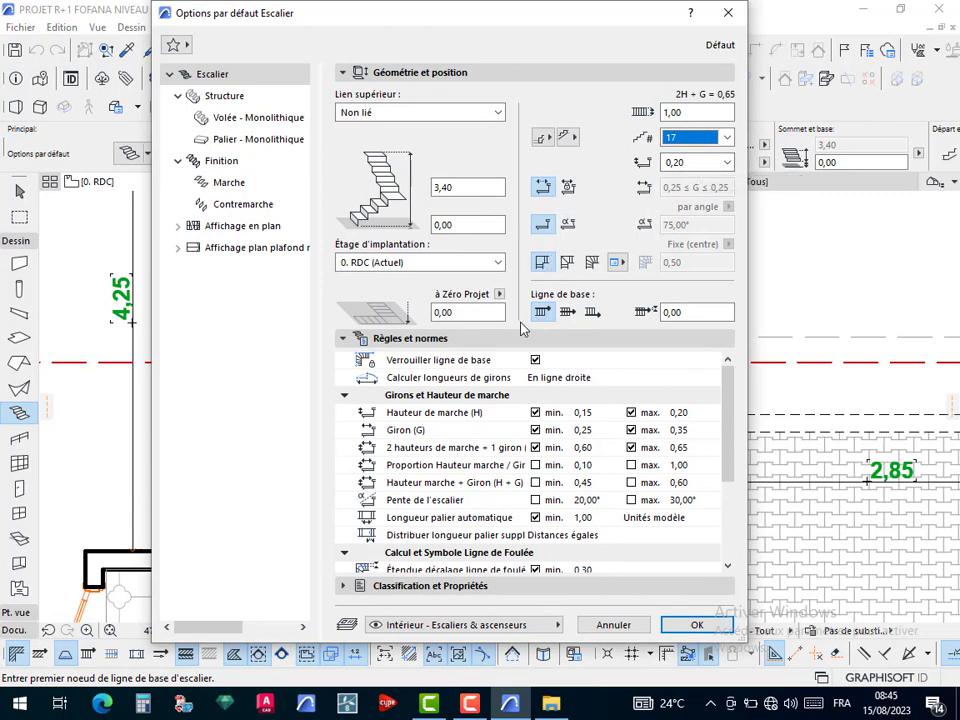
{"action": "left_click_drag", "start_coordinate": [476, 21], "coordinate": [720, 74]}
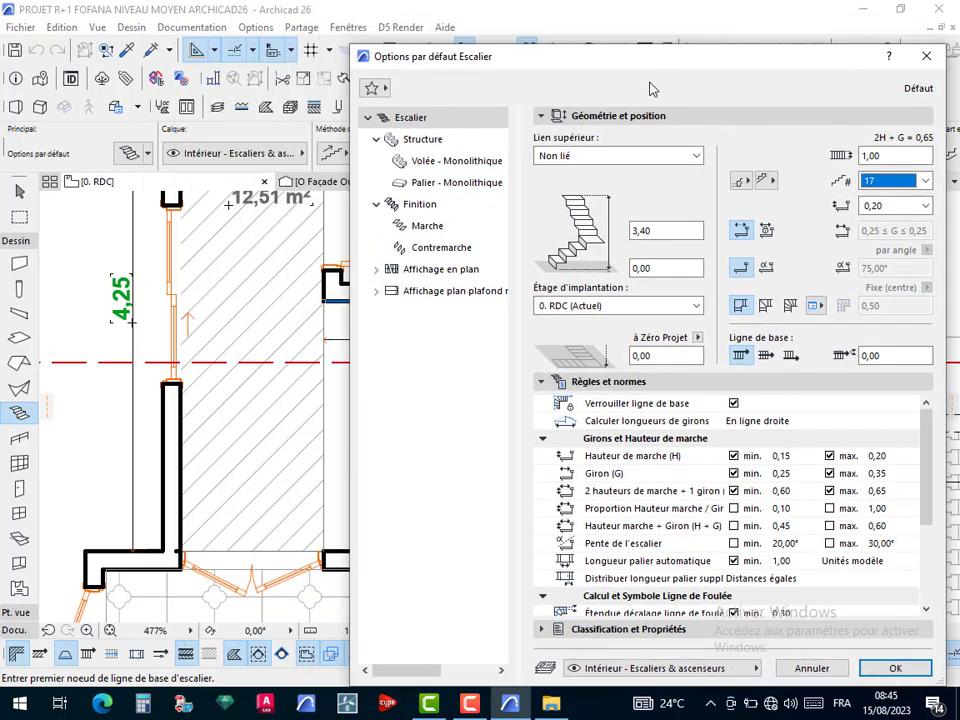
{"action": "left_click_drag", "start_coordinate": [486, 55], "coordinate": [283, 12]}
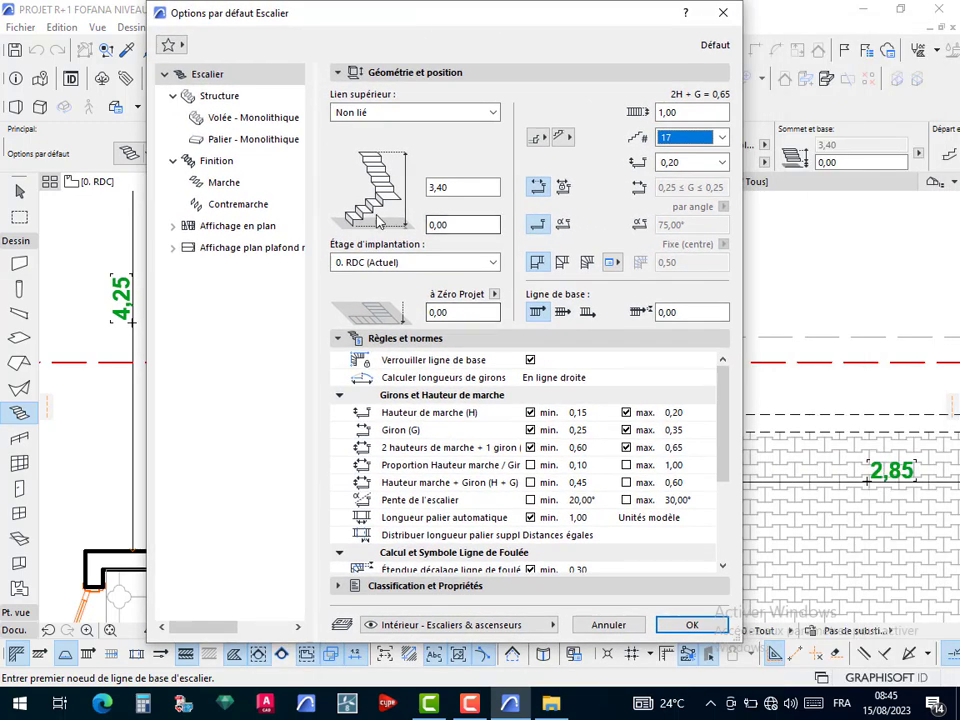
{"action": "left_click", "coordinate": [722, 12]}
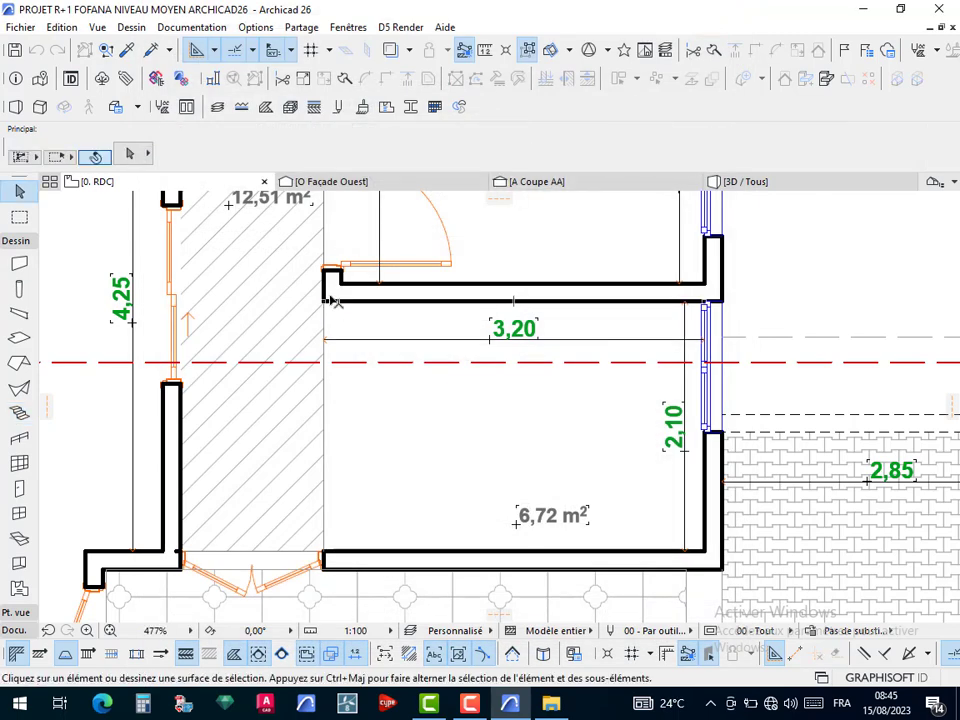
Draw a vertical guide line across the stair room from the kitchen wall's inner corner by the door down to the terrace wall
{"action": "key", "text": "l"}
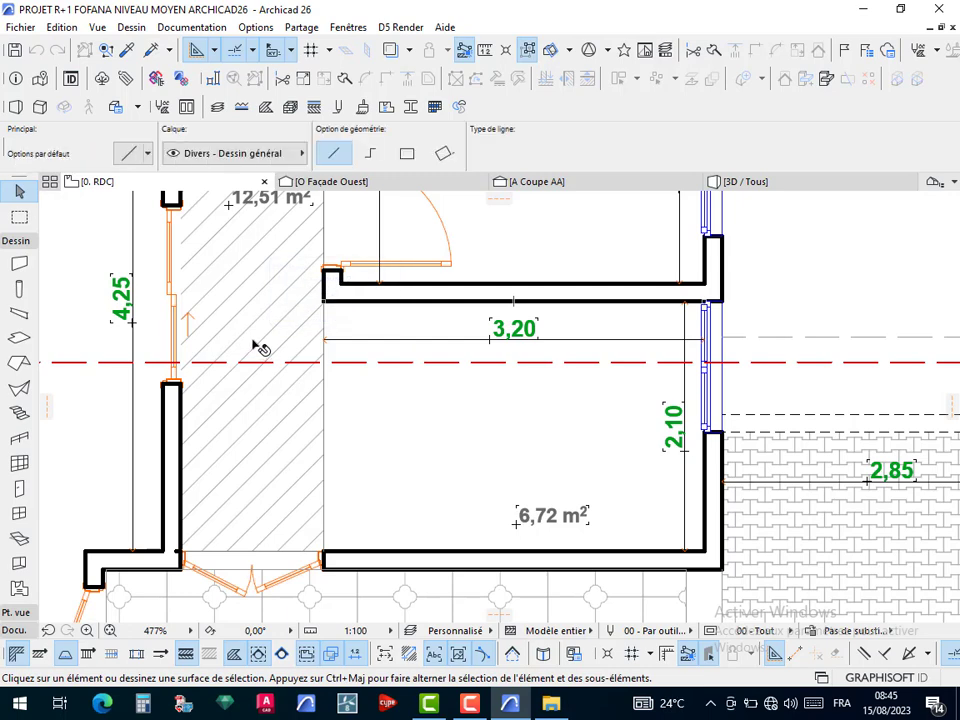
{"action": "scroll", "coordinate": [324, 310], "scroll_direction": "up", "scroll_amount": 4}
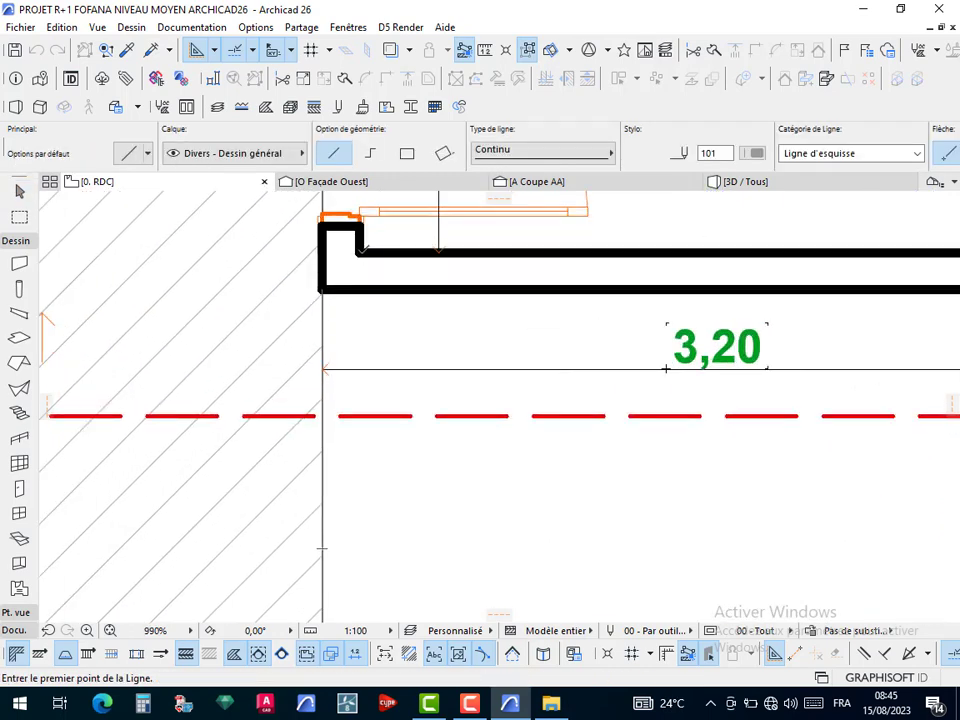
{"action": "left_click", "coordinate": [359, 251]}
{"action": "scroll", "coordinate": [354, 450], "scroll_direction": "down", "scroll_amount": 5}
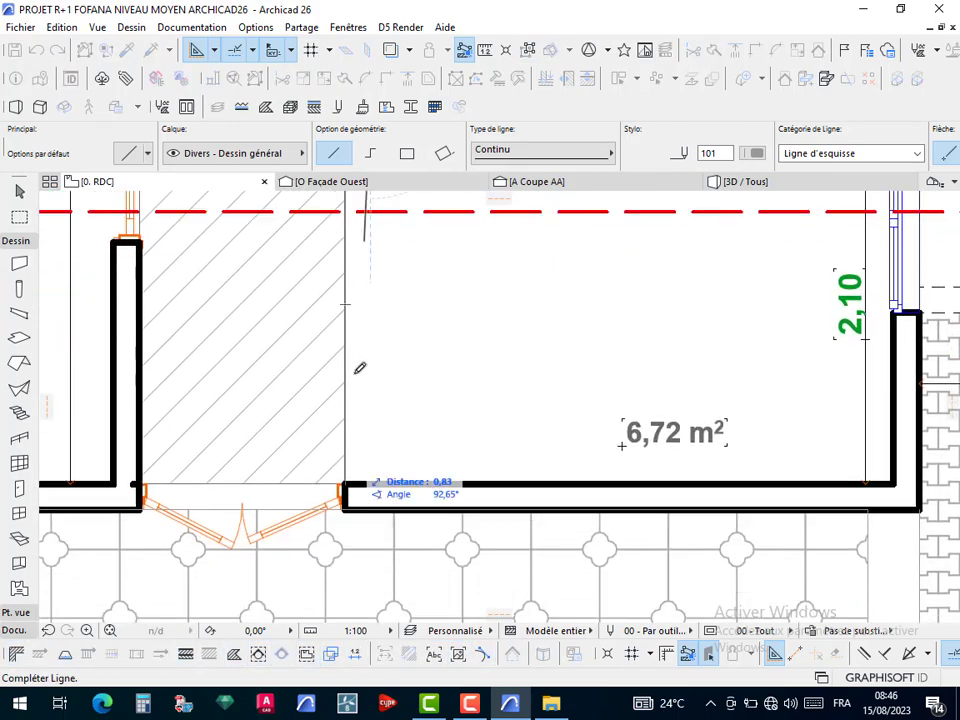
{"action": "left_click", "coordinate": [372, 481]}
{"action": "scroll", "coordinate": [362, 371], "scroll_direction": "down", "scroll_amount": 2}
{"action": "middle_click_drag", "start_coordinate": [354, 406], "coordinate": [308, 517]}
{"action": "scroll", "coordinate": [660, 315], "scroll_direction": "up", "scroll_amount": 3}
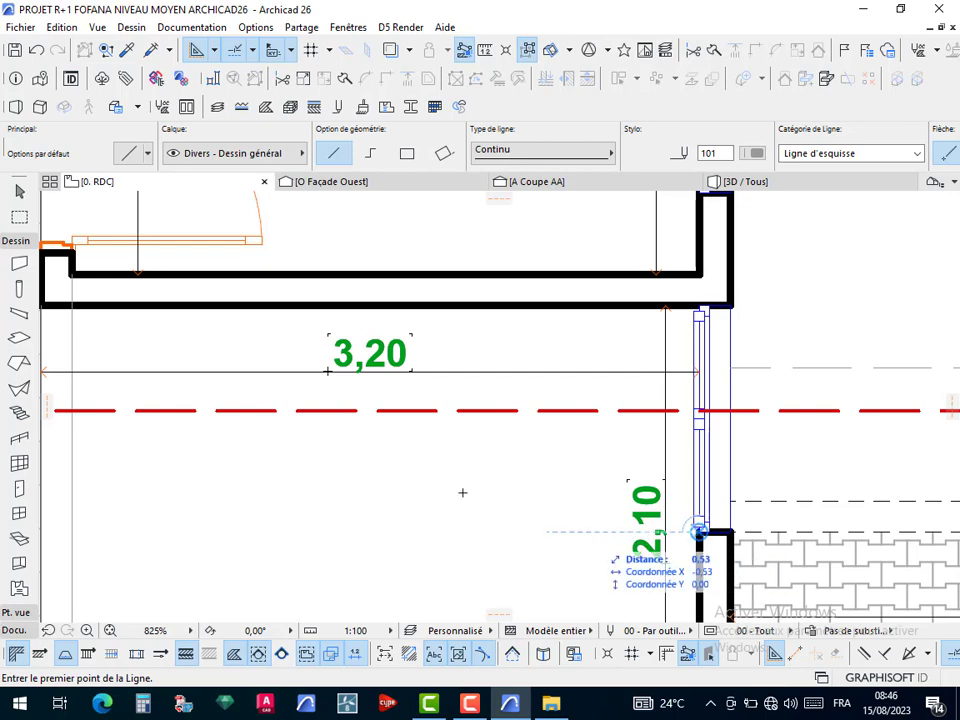
{"action": "key", "text": "Escape"}
Copy the vertical guide line twice toward the window wall of the 6,72 m² room, spacing the copies 0,30 m apart
{"action": "left_click", "coordinate": [72, 335]}
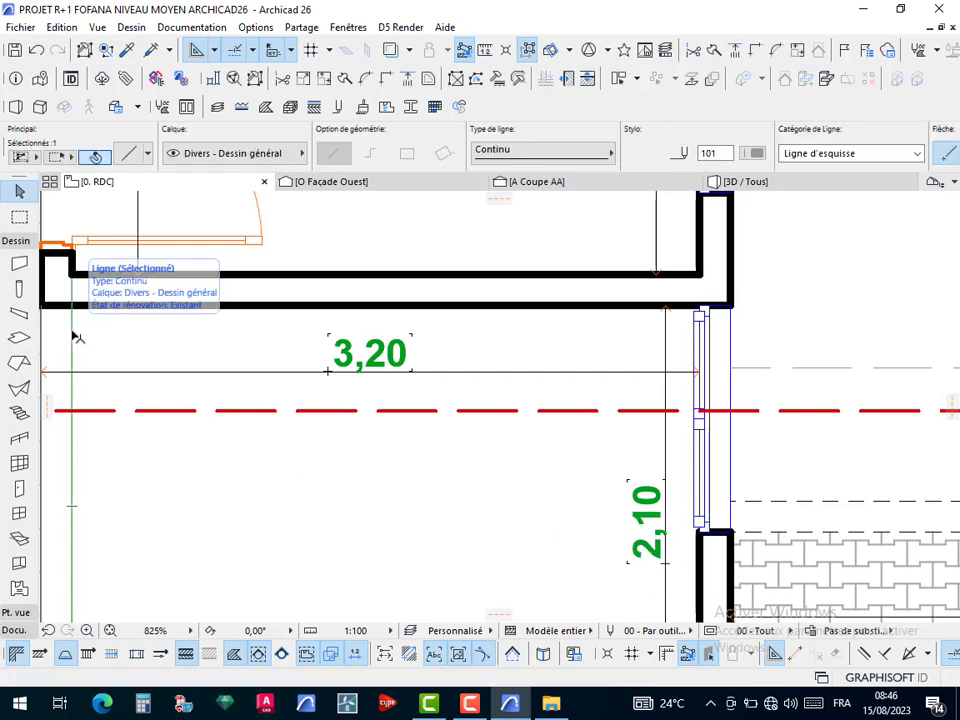
{"action": "left_click", "coordinate": [72, 331]}
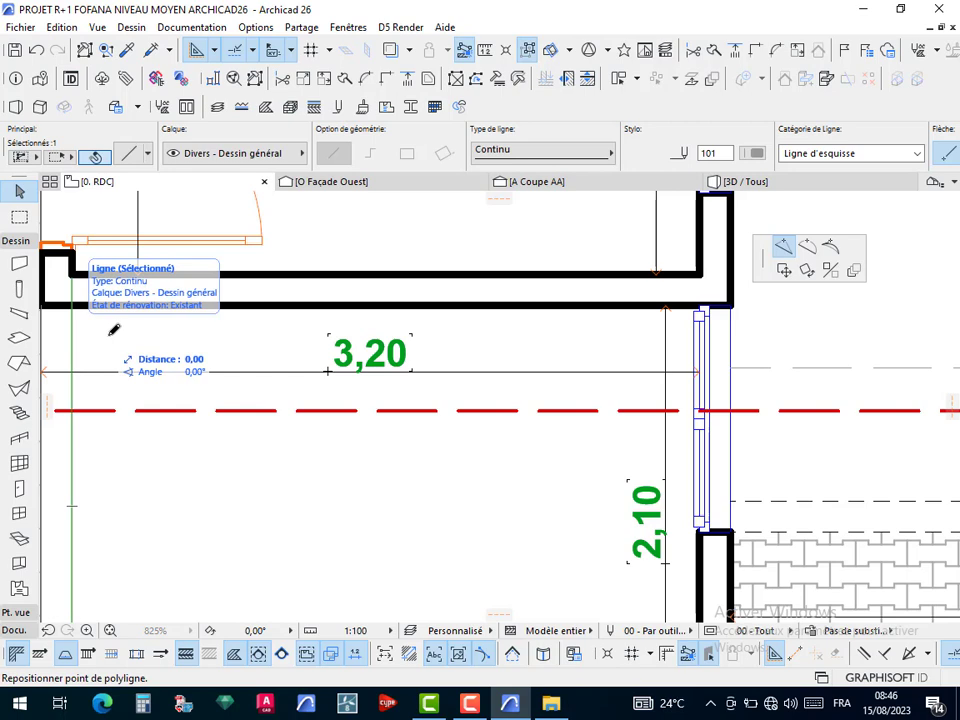
{"action": "left_click", "coordinate": [784, 270]}
{"action": "key", "text": "ctrl"}
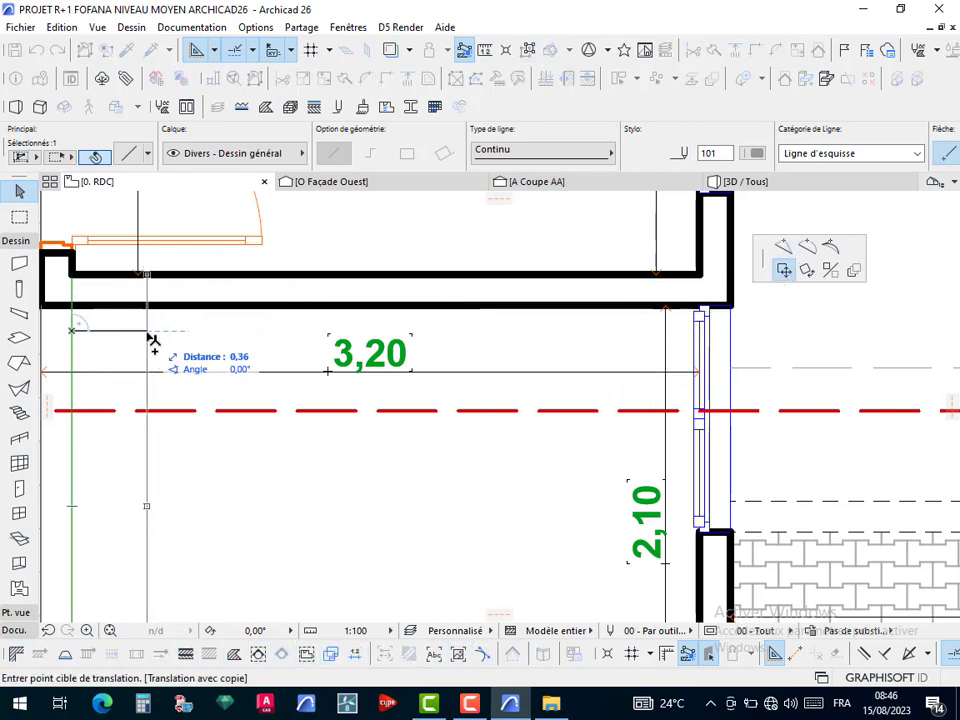
{"action": "type", "text": ",30"}
{"action": "key", "text": "Return"}
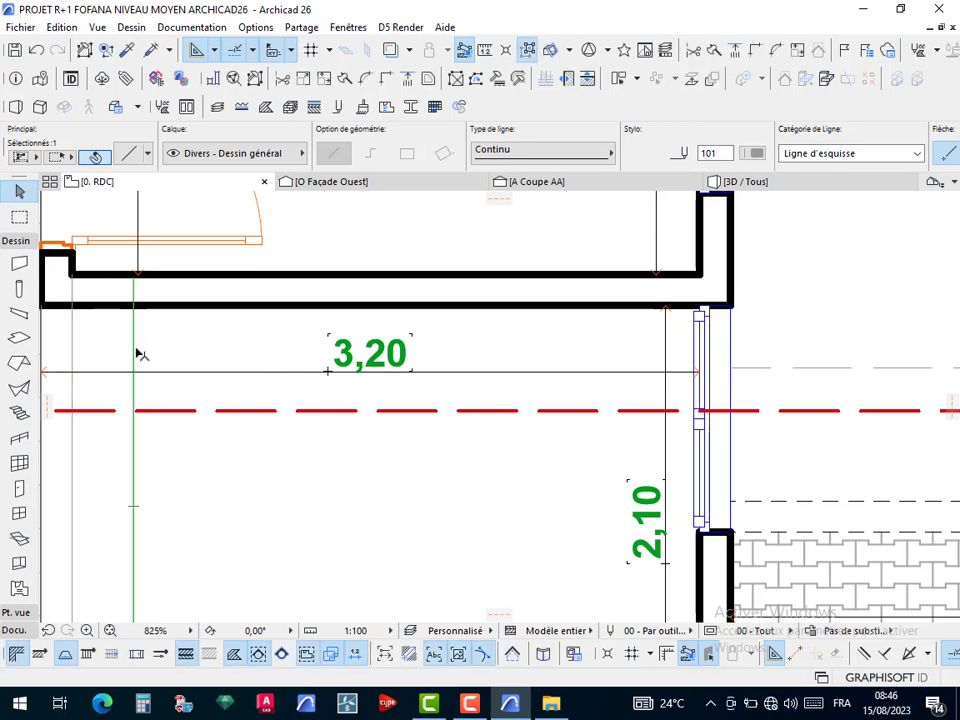
{"action": "key", "text": "ctrl+shift+d"}
{"action": "left_click", "coordinate": [76, 355]}
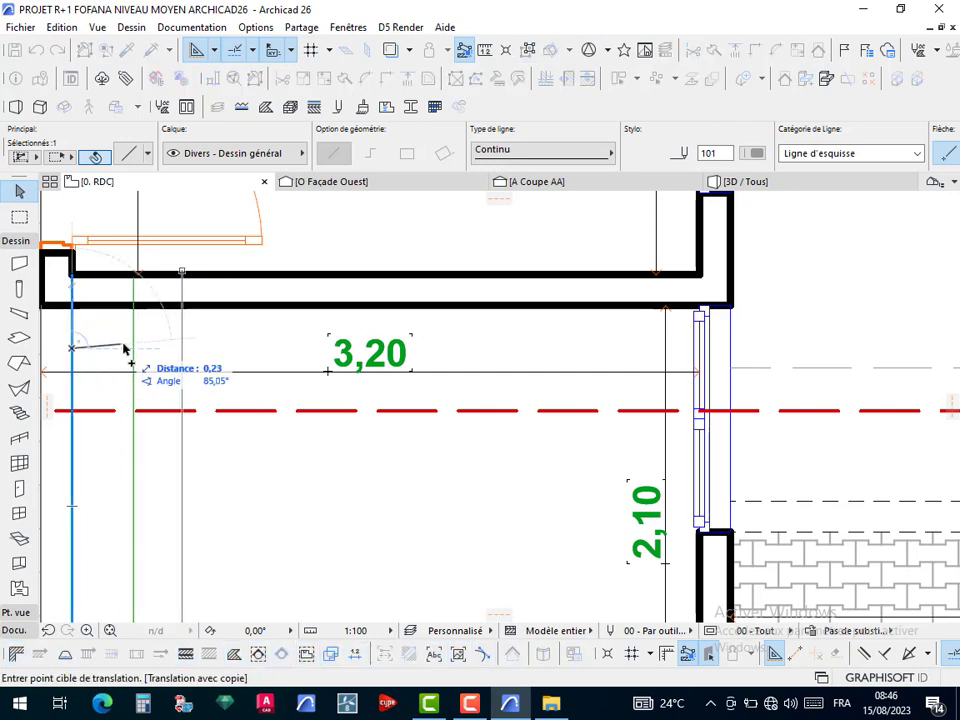
{"action": "left_click", "coordinate": [139, 354]}
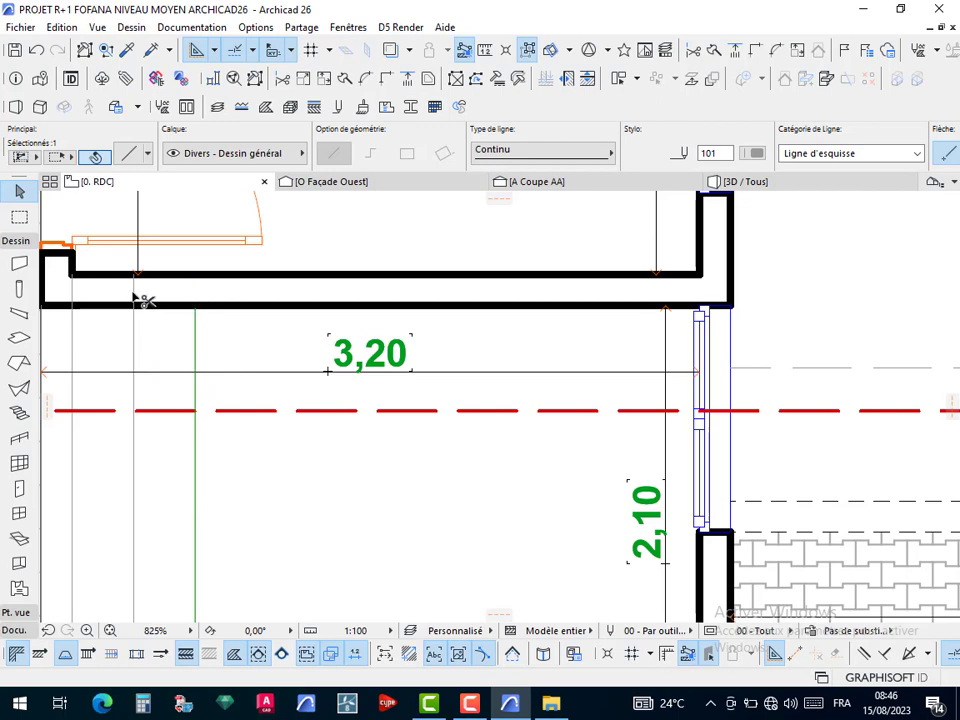
{"action": "left_click", "coordinate": [94, 299], "text": "ctrl"}
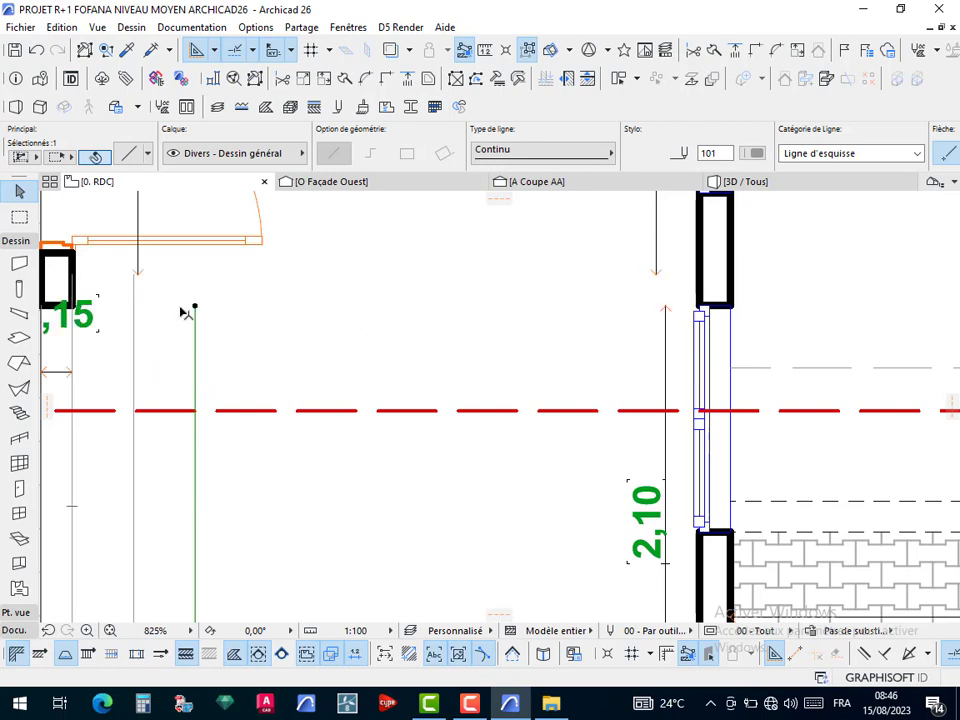
{"action": "key", "text": "ctrl+z"}
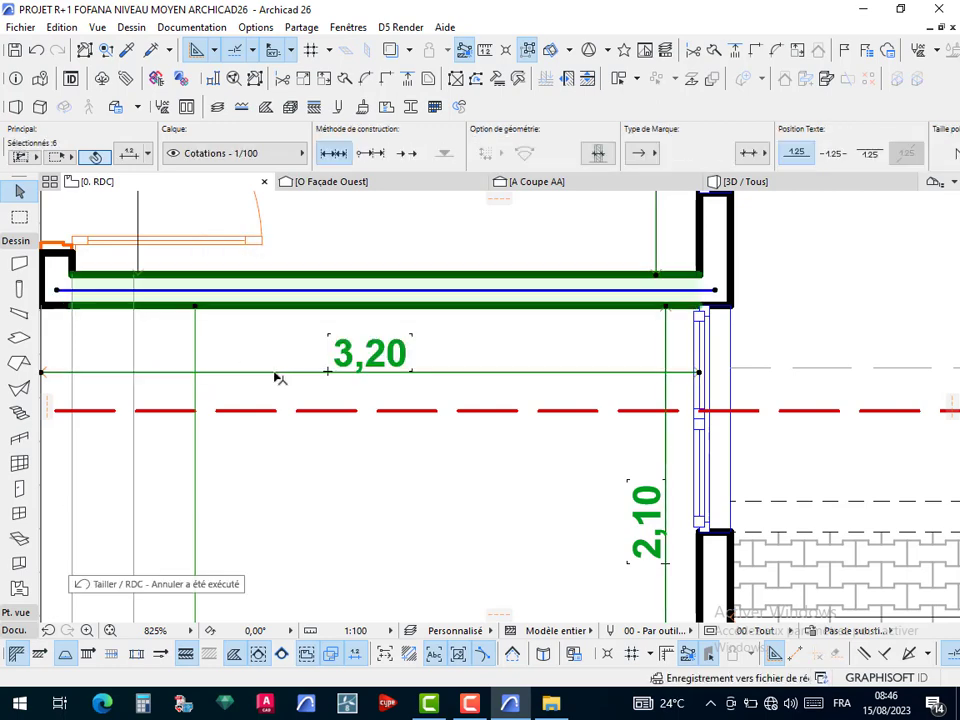
{"action": "key", "text": "Escape"}
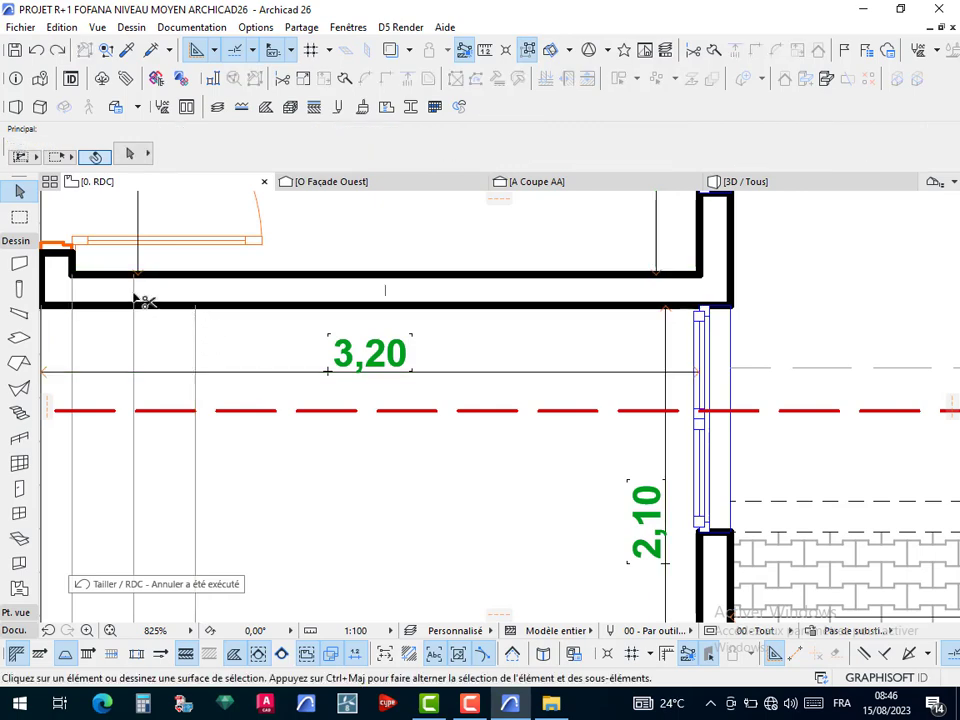
{"action": "left_click", "coordinate": [137, 297], "text": "ctrl"}
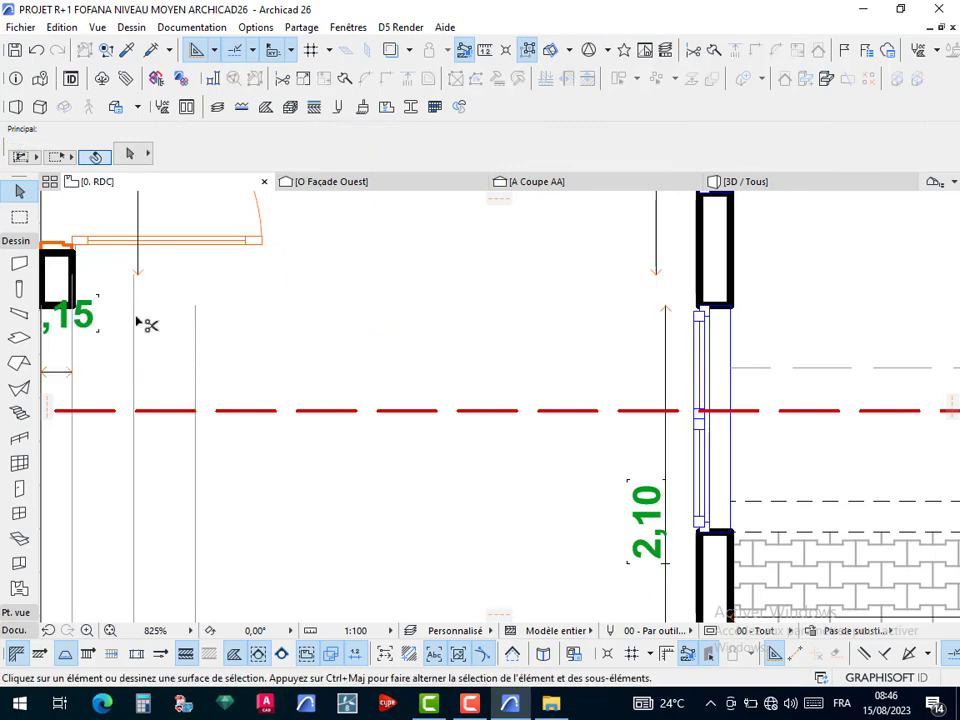
{"action": "key", "text": "ctrl+z"}
Shorten the first copied guide line so its upper end stops at the stair room face of the kitchen wall
{"action": "left_click", "coordinate": [134, 351]}
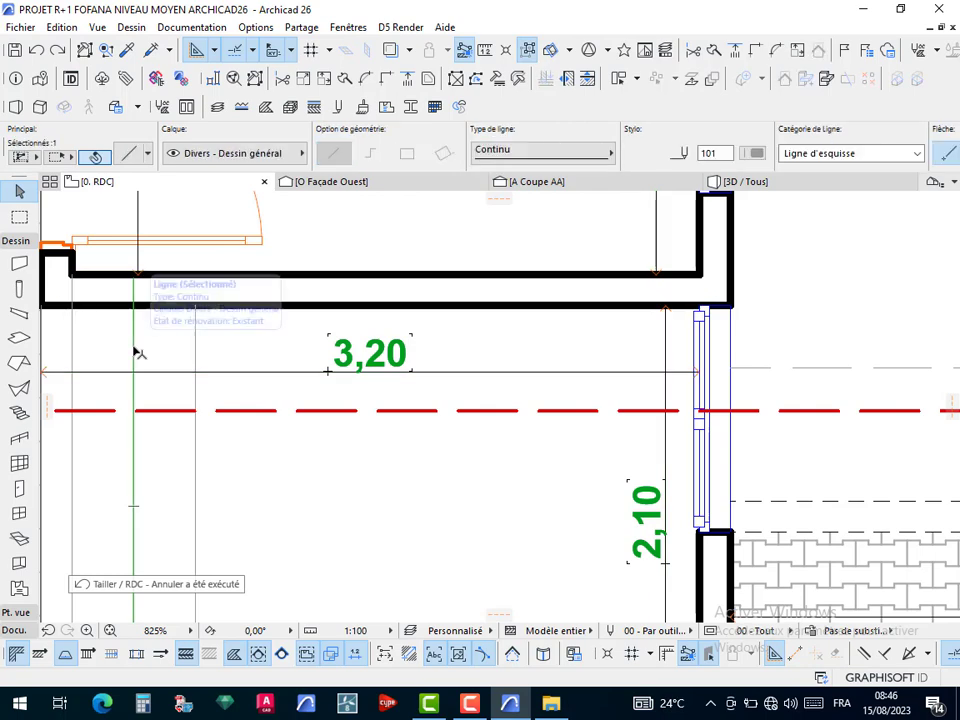
{"action": "left_click", "coordinate": [406, 84]}
{"action": "left_click", "coordinate": [196, 304]}
{"action": "left_click", "coordinate": [246, 311]}
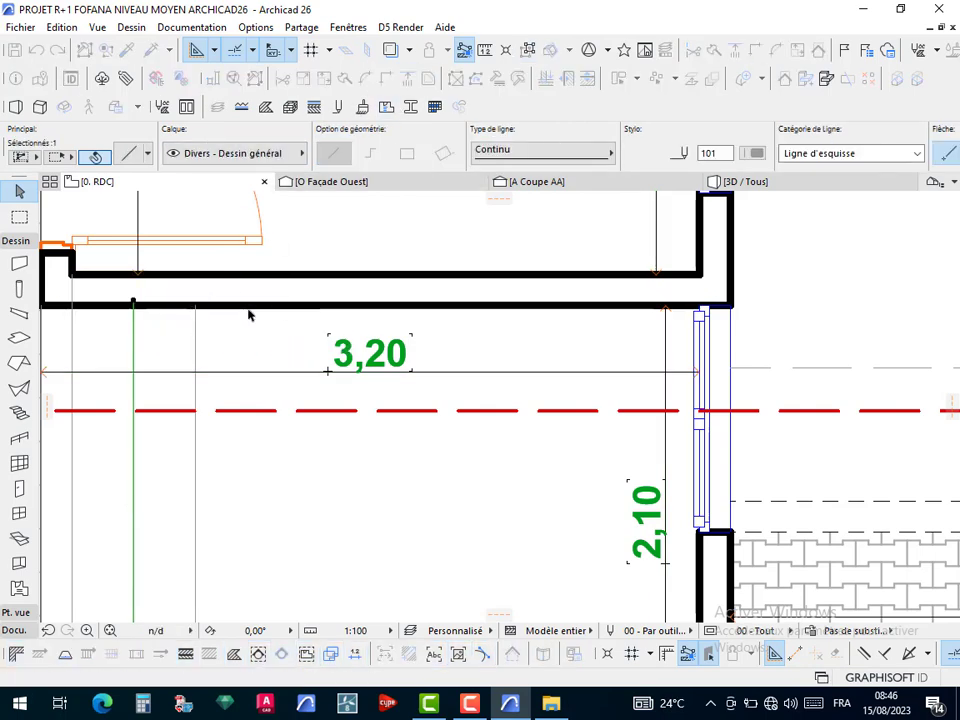
{"action": "scroll", "coordinate": [140, 305], "scroll_direction": "up", "scroll_amount": 2}
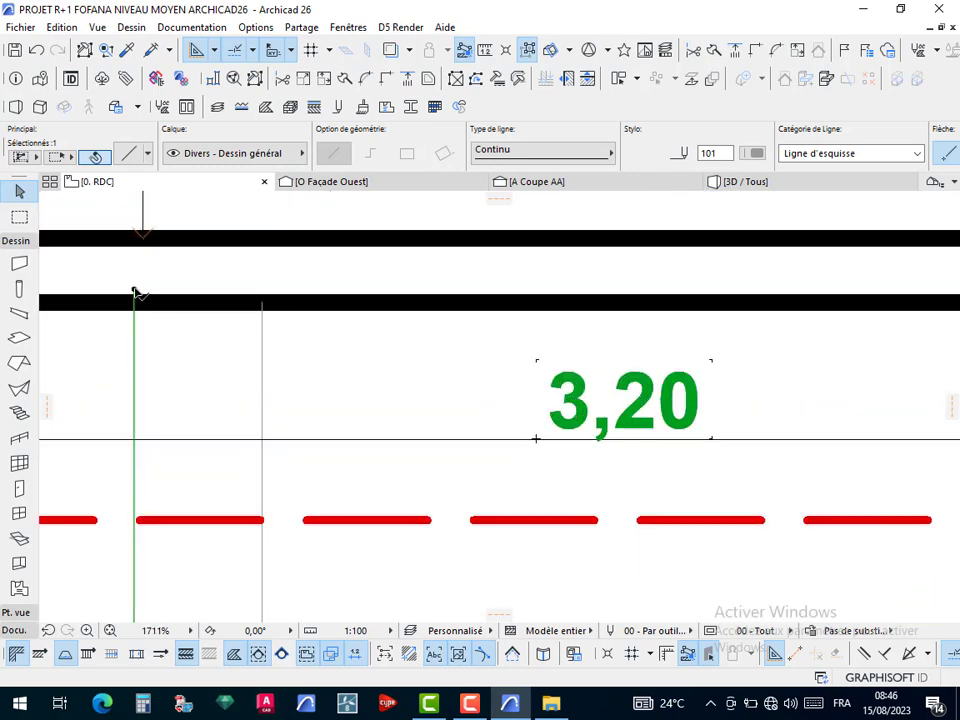
{"action": "left_click", "coordinate": [135, 292]}
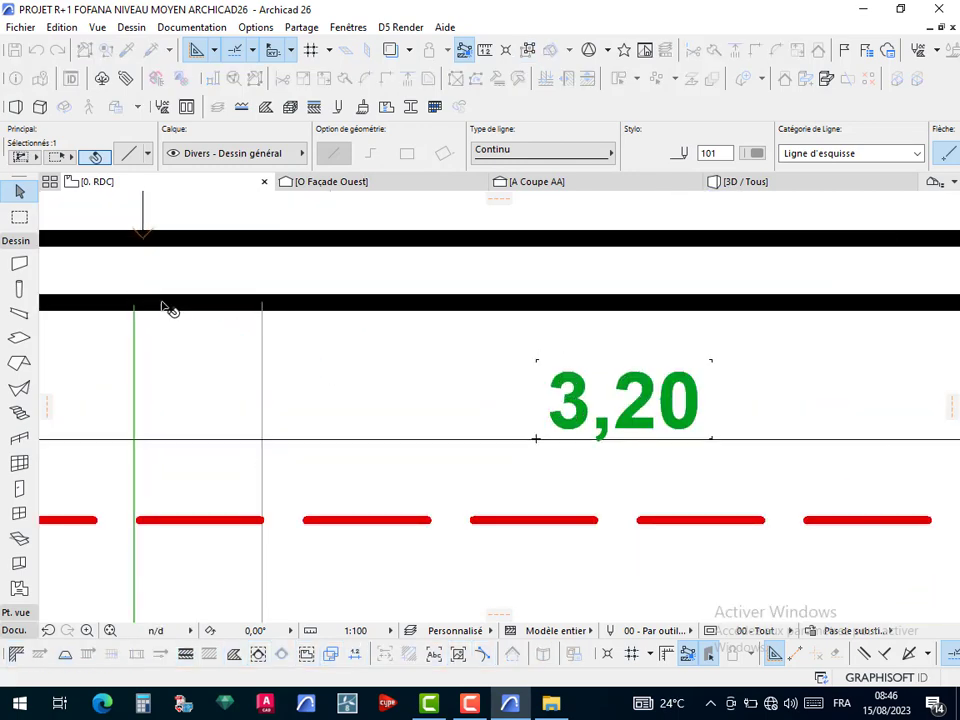
{"action": "scroll", "coordinate": [170, 310], "scroll_direction": "down", "scroll_amount": 3}
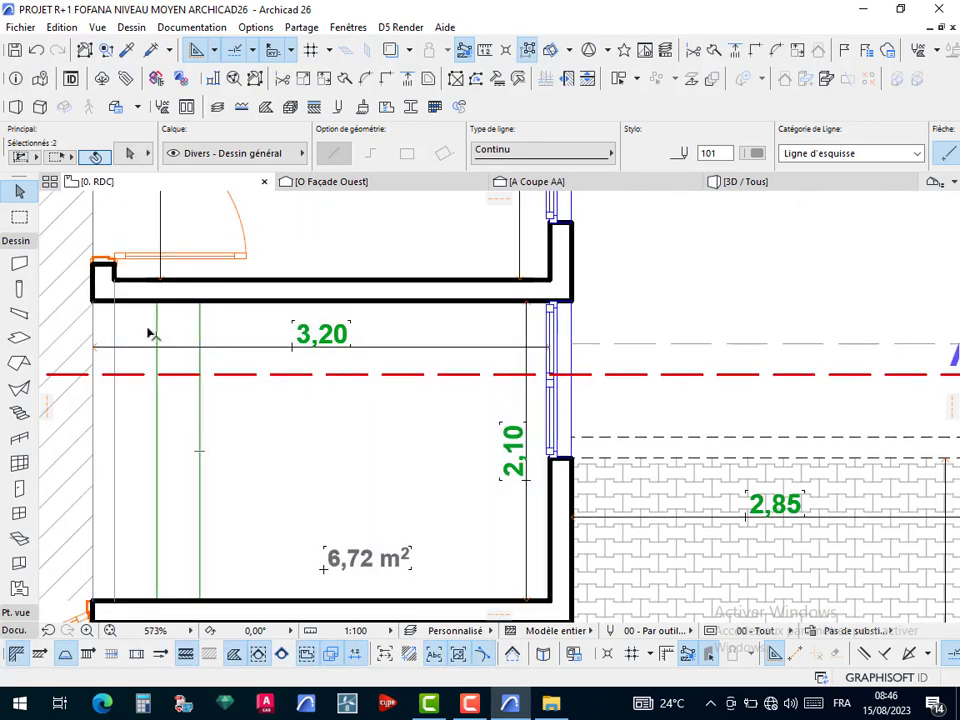
Copy the pair of vertical tread lines three times toward the window wall, continuing the same spacing
{"action": "key", "text": "ctrl+shift+d"}
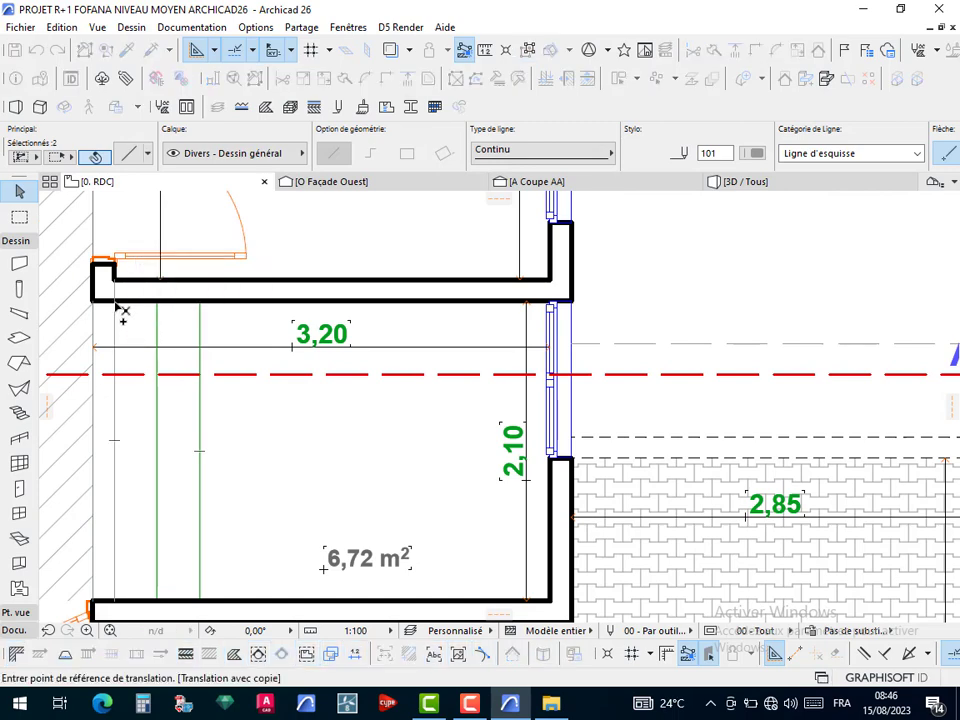
{"action": "left_click", "coordinate": [118, 308]}
{"action": "left_click", "coordinate": [206, 312]}
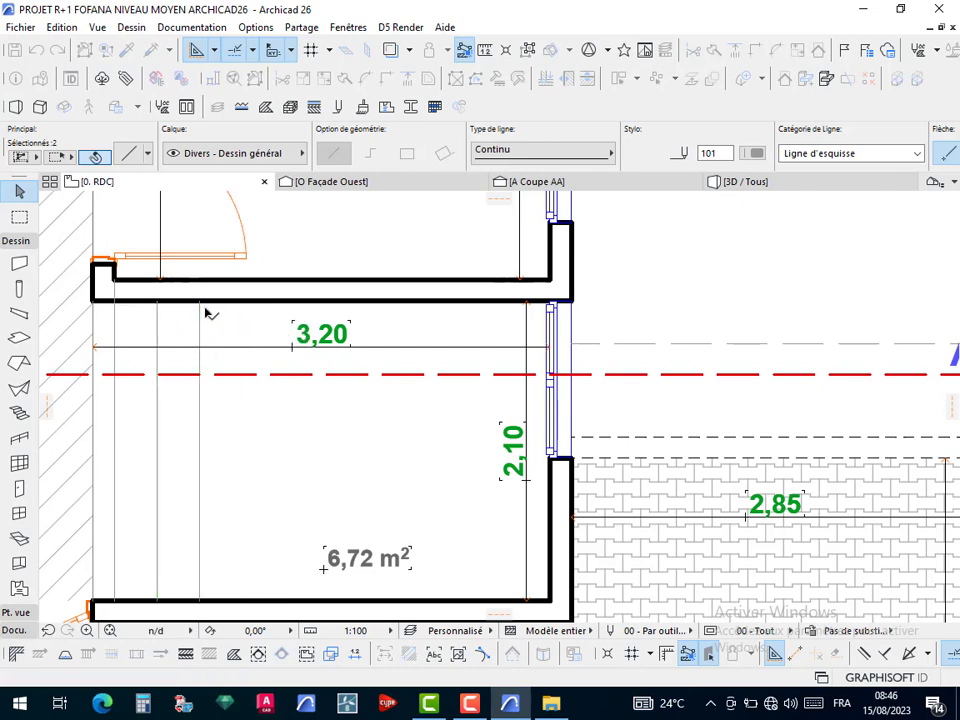
{"action": "key", "text": "ctrl+shift+d"}
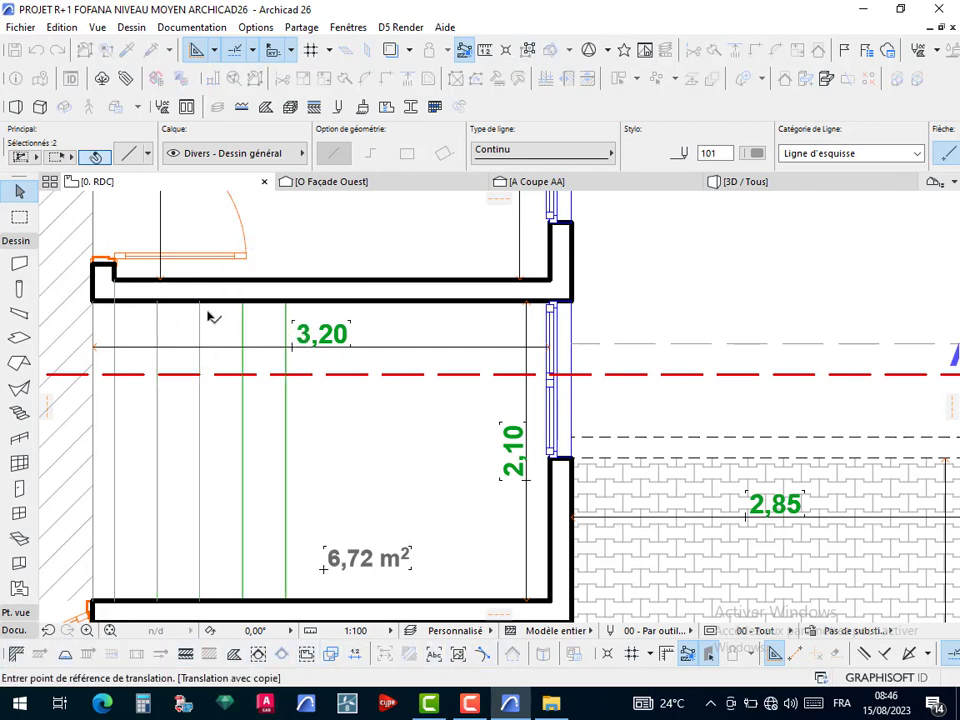
{"action": "left_click", "coordinate": [203, 302]}
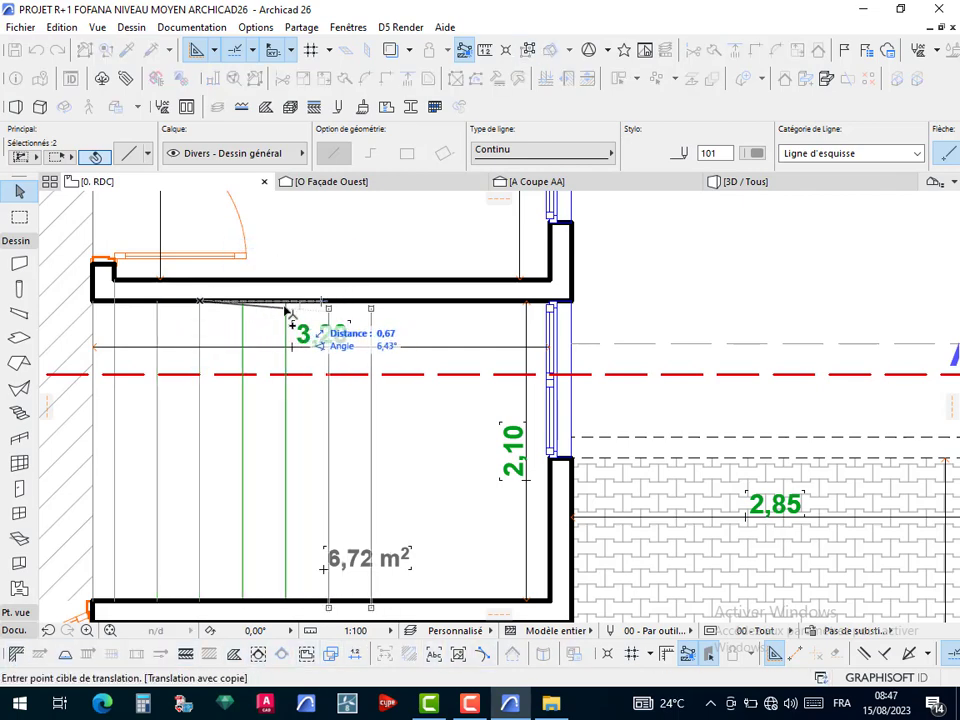
{"action": "left_click", "coordinate": [289, 302]}
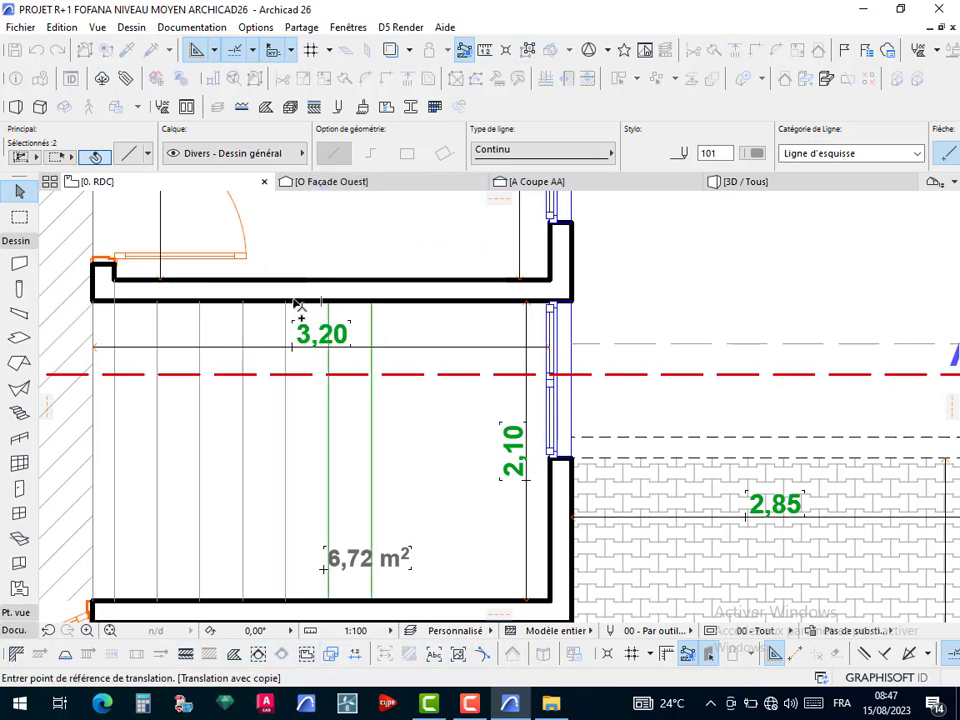
{"action": "left_click", "coordinate": [289, 302]}
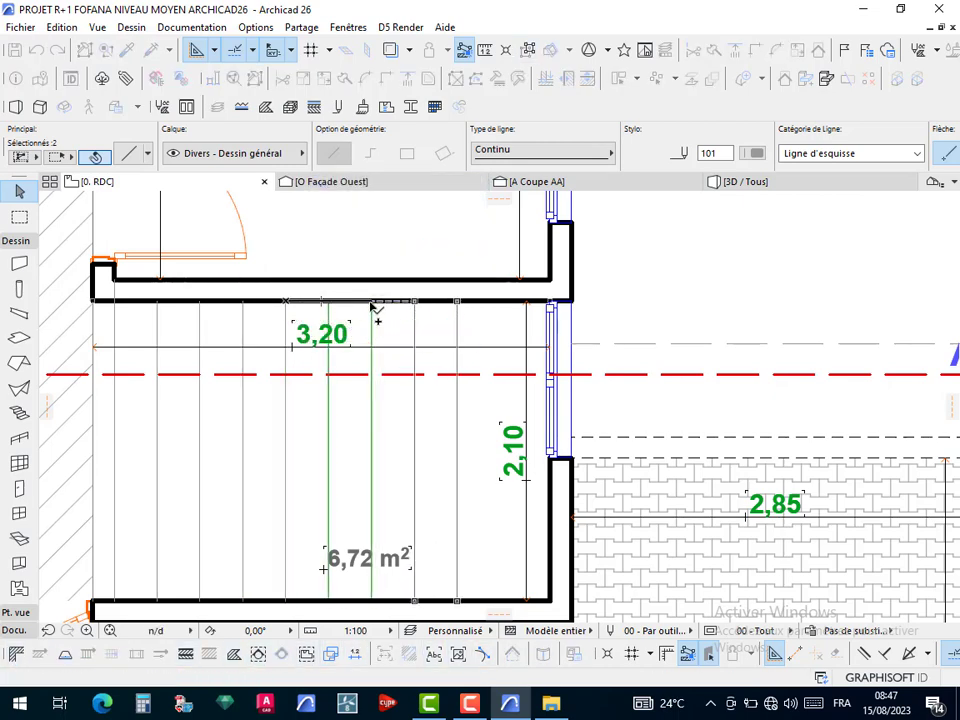
{"action": "left_click", "coordinate": [375, 306]}
{"action": "key", "text": "Escape"}
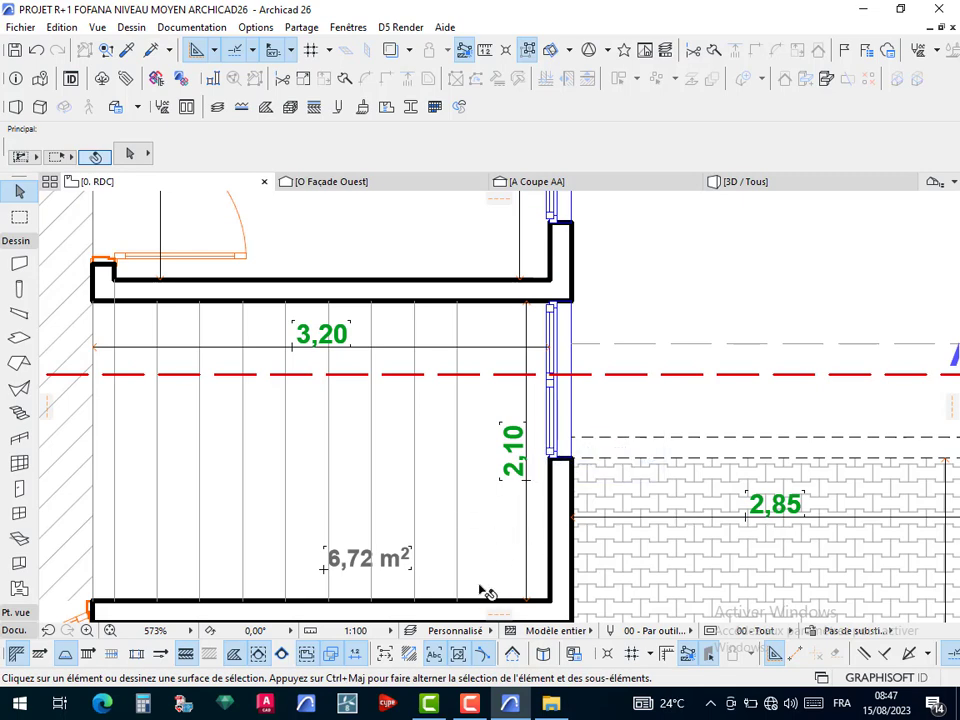
Dimension the gap between the last tread line and the inner face of the window wall
{"action": "middle_click_drag", "start_coordinate": [498, 545], "coordinate": [497, 545]}
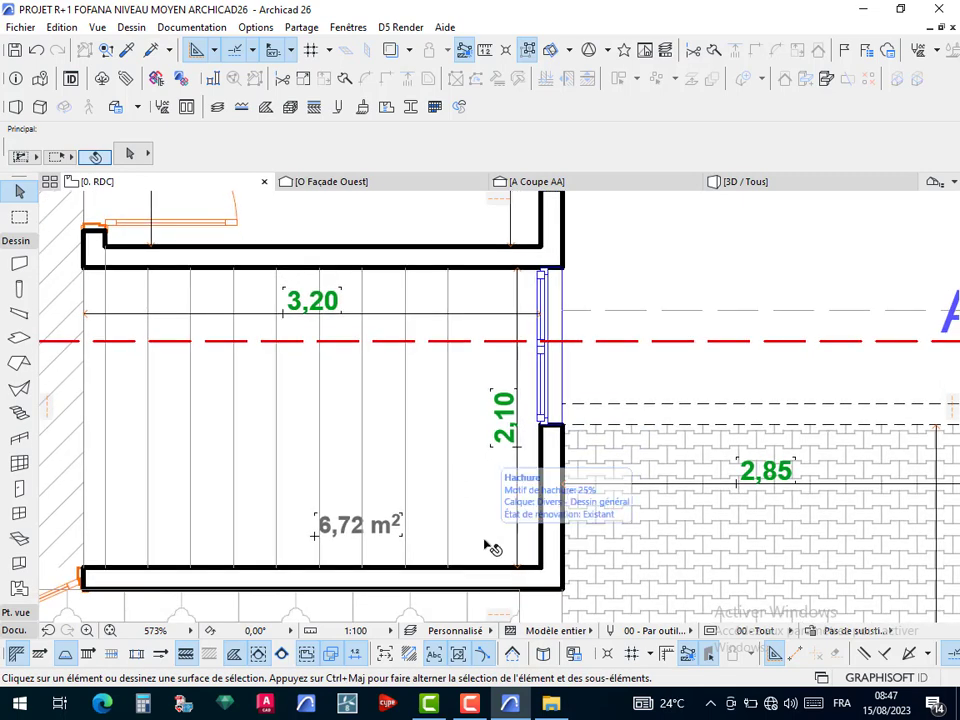
{"action": "key", "text": "w"}
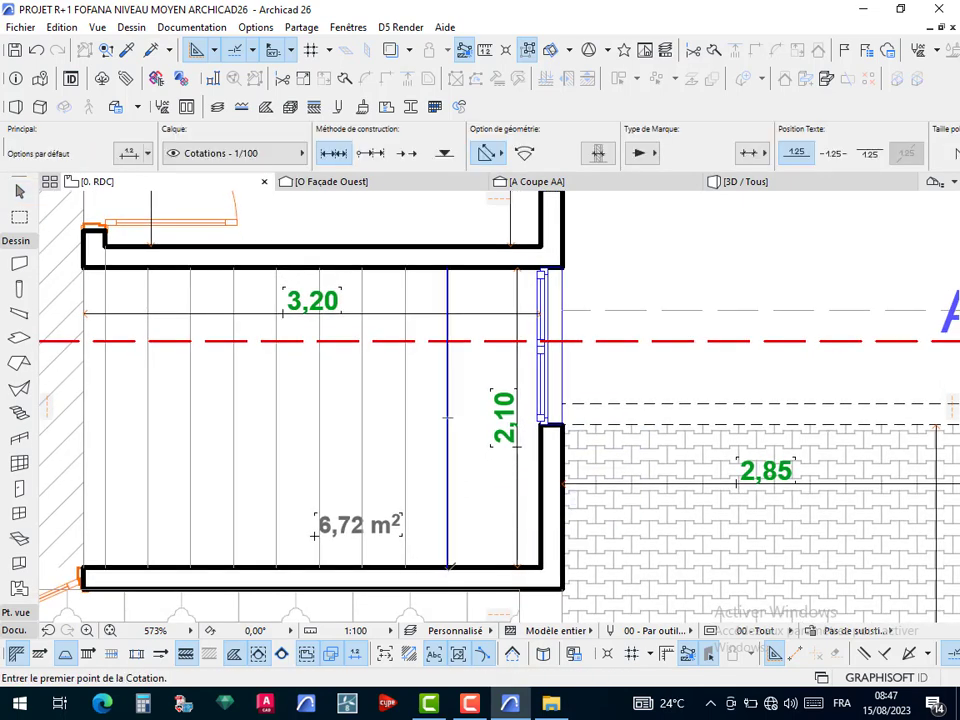
{"action": "left_click", "coordinate": [447, 568]}
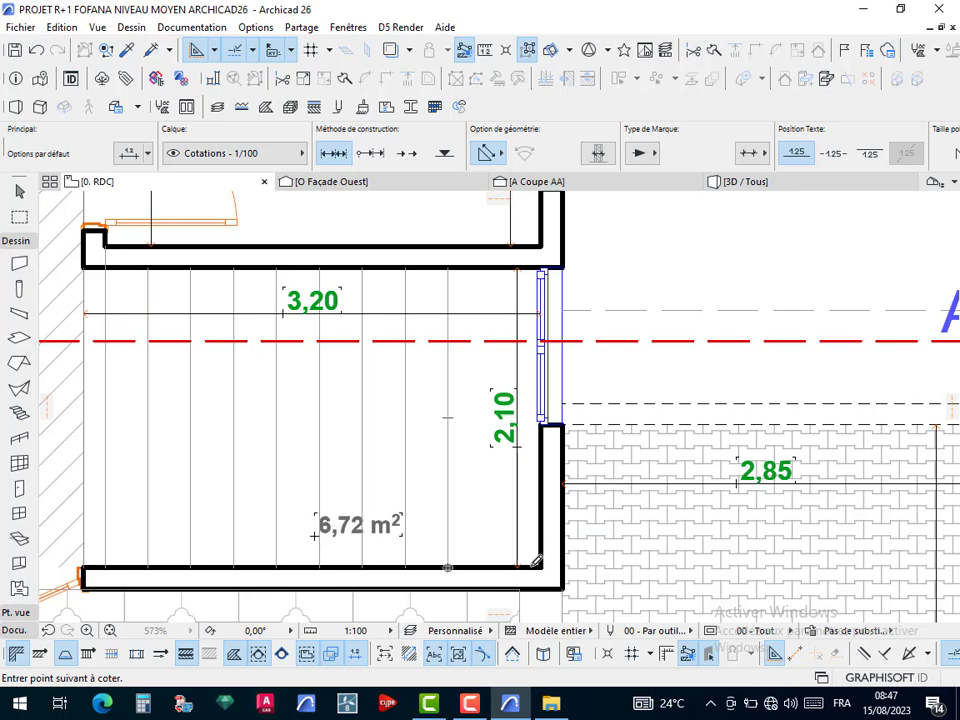
{"action": "double_click", "coordinate": [480, 527]}
{"action": "left_click", "coordinate": [489, 524]}
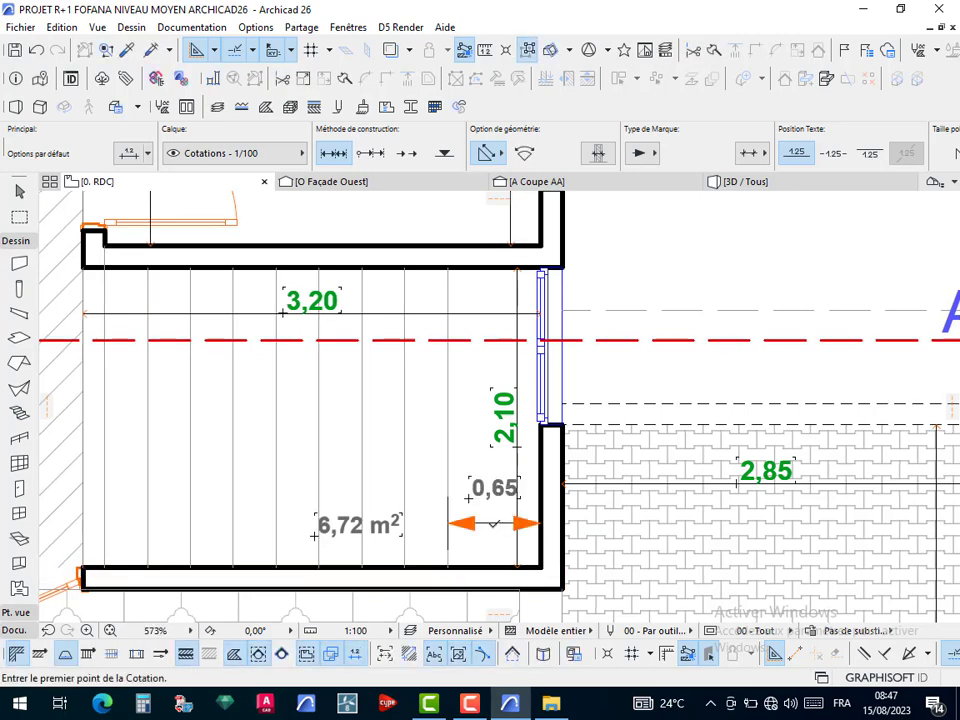
{"action": "scroll", "coordinate": [490, 527], "scroll_direction": "up", "scroll_amount": 2}
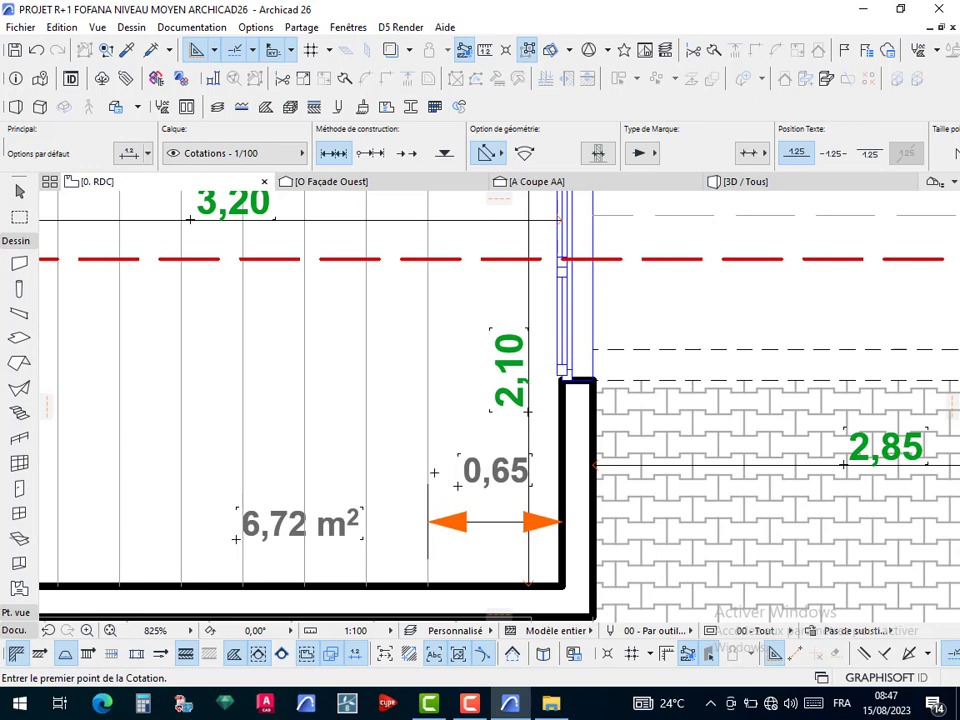
{"action": "key", "text": "Escape"}
Delete the tread line nearest the window wall together with the gap dimension beside it
{"action": "left_click", "coordinate": [432, 427]}
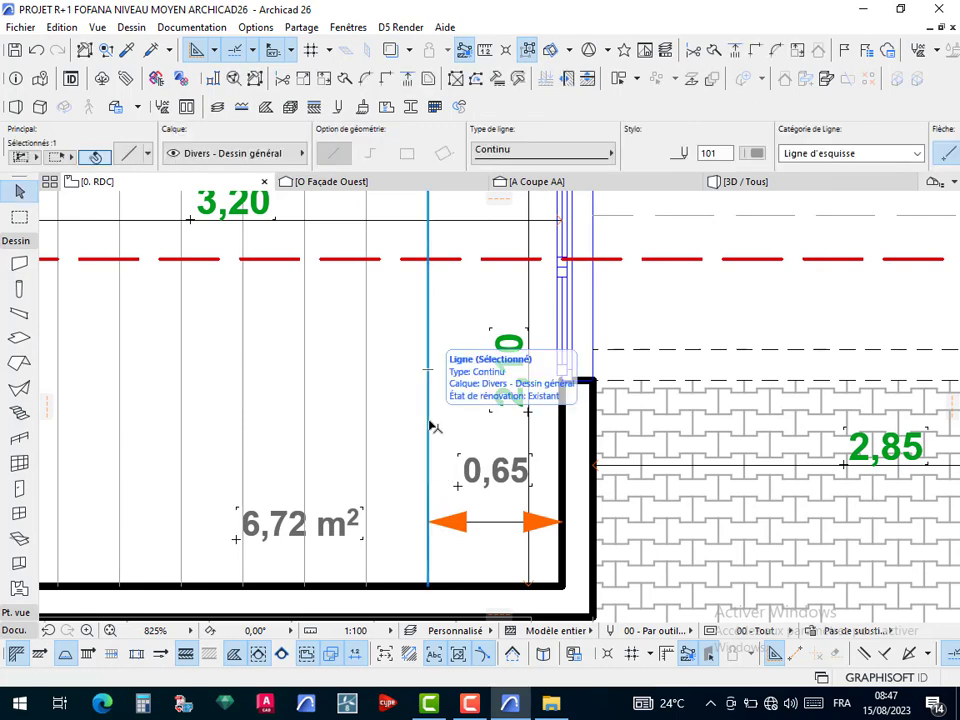
{"action": "key", "text": "Delete"}
{"action": "scroll", "coordinate": [390, 436], "scroll_direction": "down", "scroll_amount": 3}
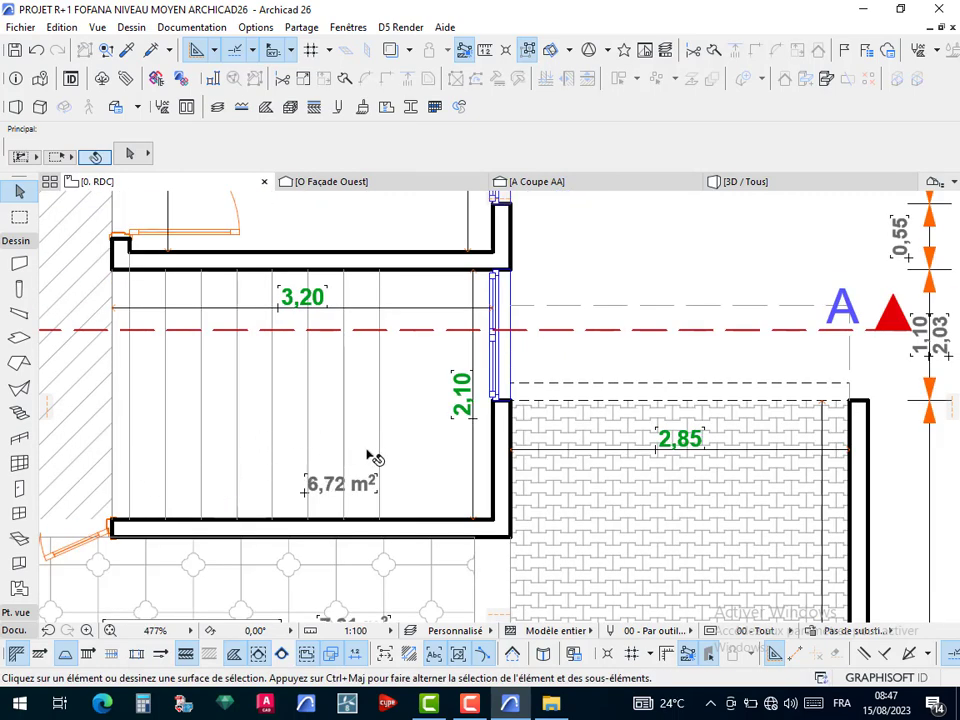
Draw a horizontal line from the midpoint of the first vertical guide line across to the last tread line
{"action": "middle_click_drag", "start_coordinate": [374, 432], "coordinate": [393, 448]}
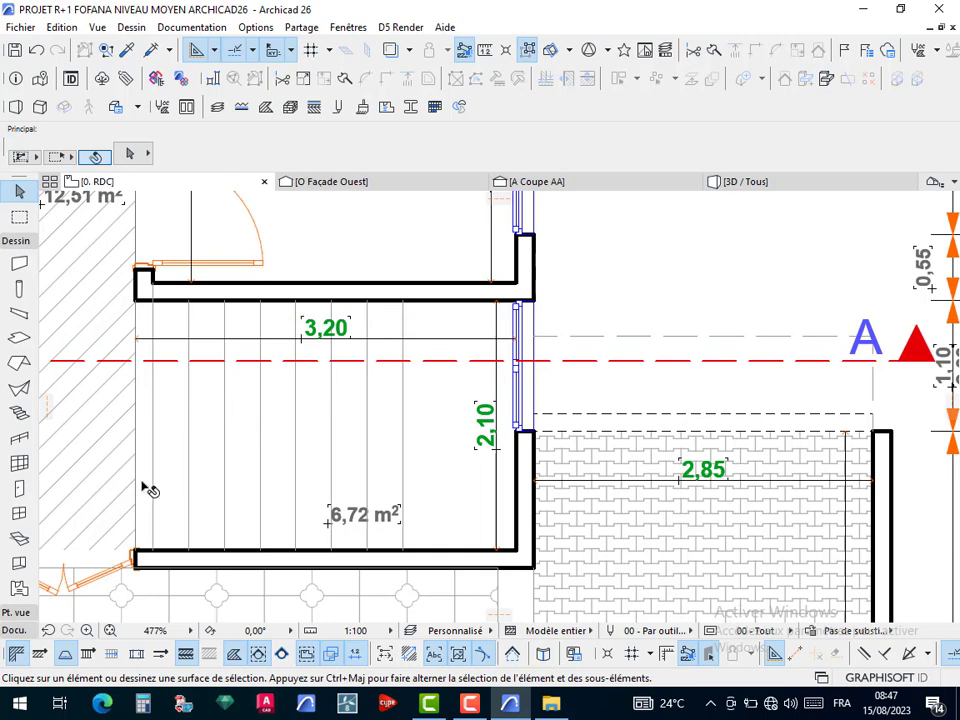
{"action": "key", "text": "l"}
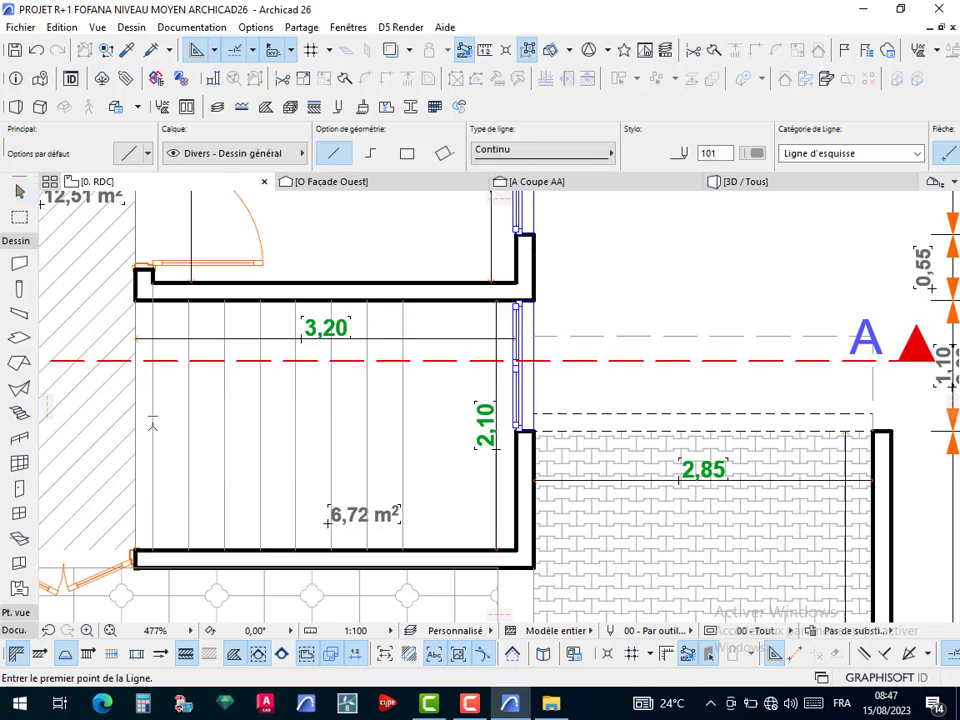
{"action": "left_click", "coordinate": [154, 415]}
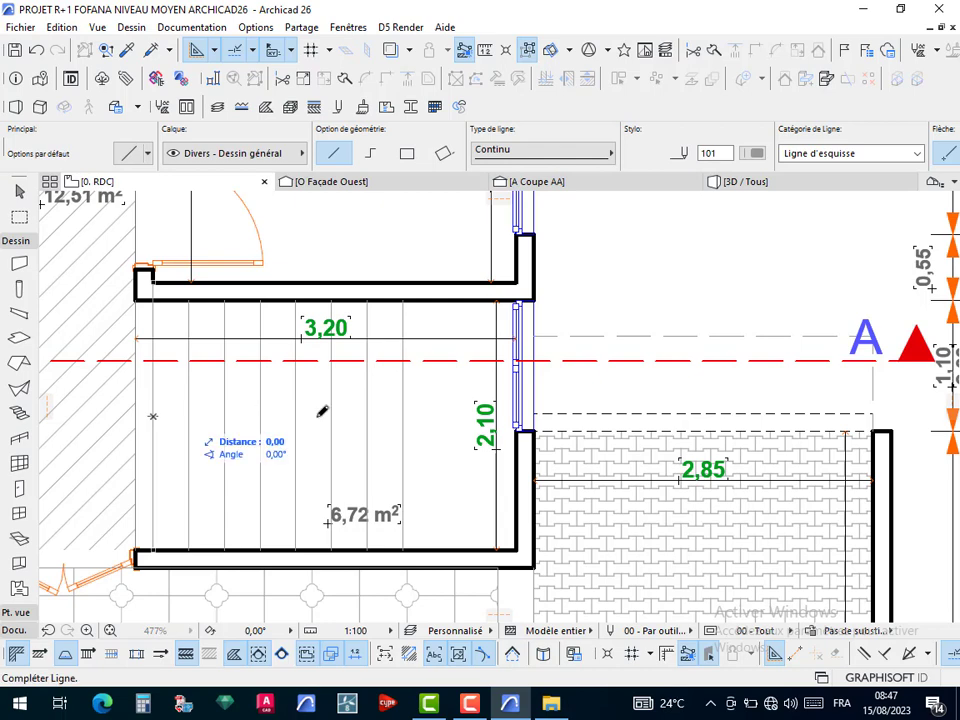
{"action": "left_click", "coordinate": [404, 412]}
{"action": "key", "text": "Escape"}
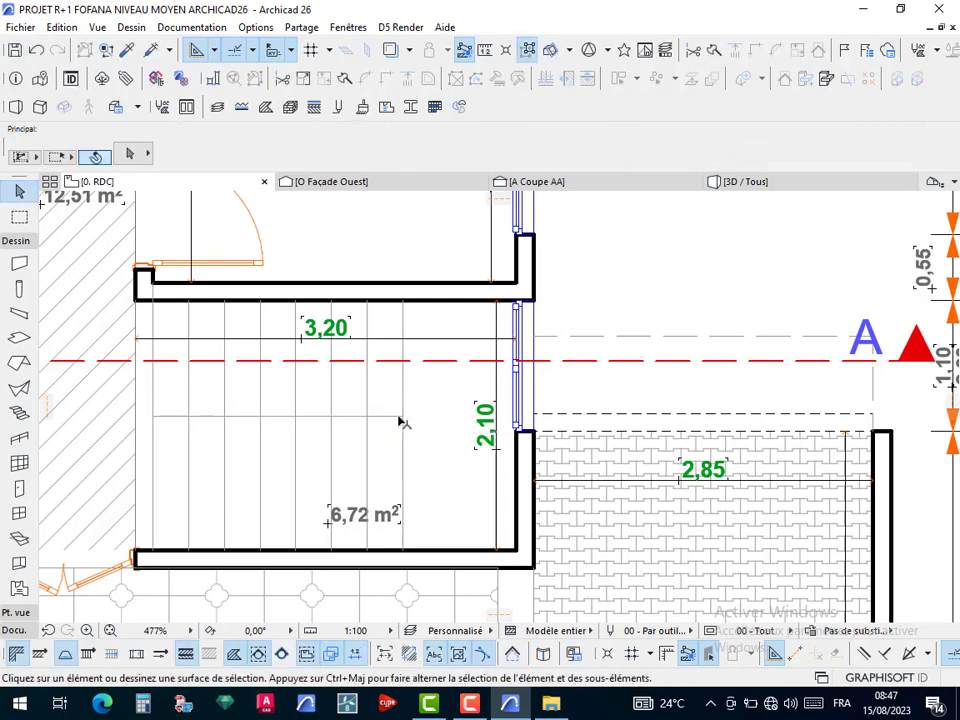
Copy the horizontal centre guide line 0,05 upward from its end on the last tread line
{"action": "scroll", "coordinate": [400, 420], "scroll_direction": "up", "scroll_amount": 5}
{"action": "left_click", "coordinate": [400, 415]}
{"action": "left_click", "coordinate": [401, 416]}
{"action": "key", "text": "ctrl"}
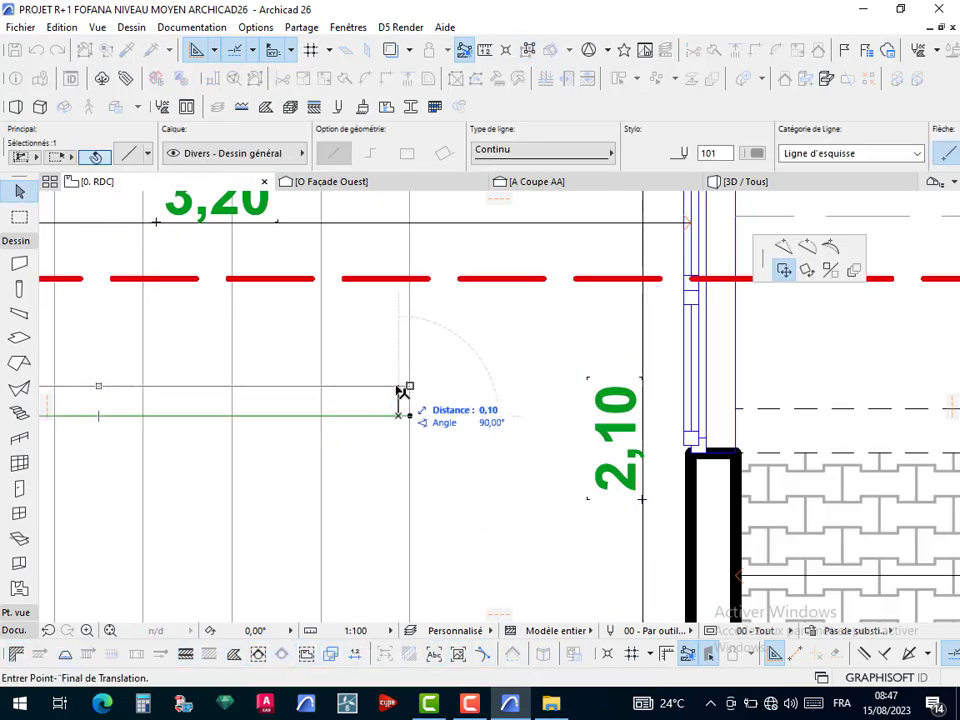
{"action": "type", "text": "0,05"}
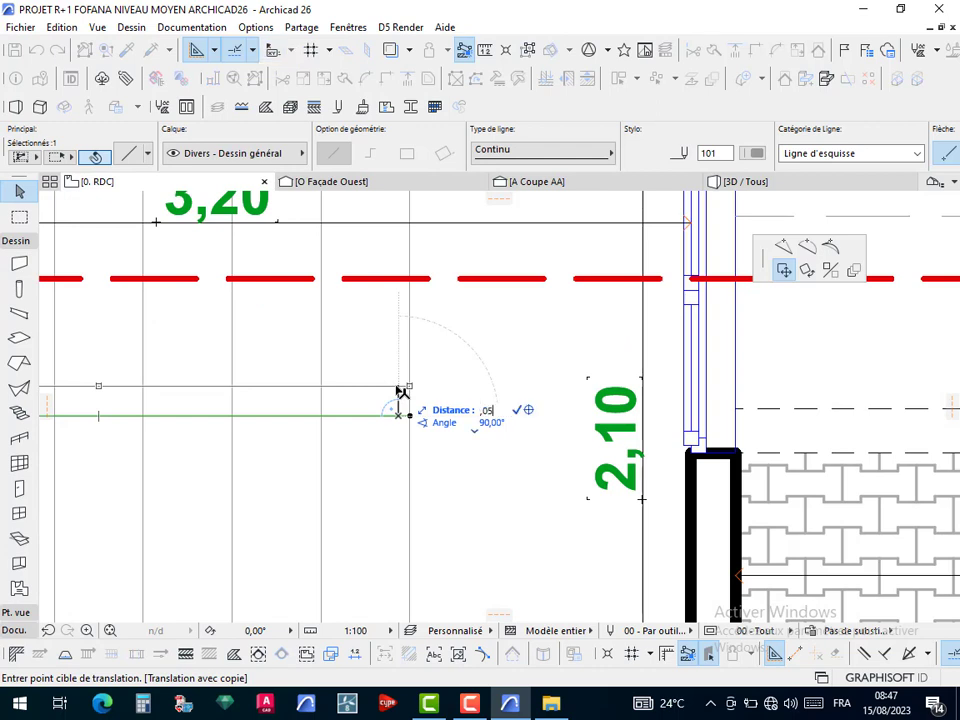
{"action": "key", "text": "Return"}
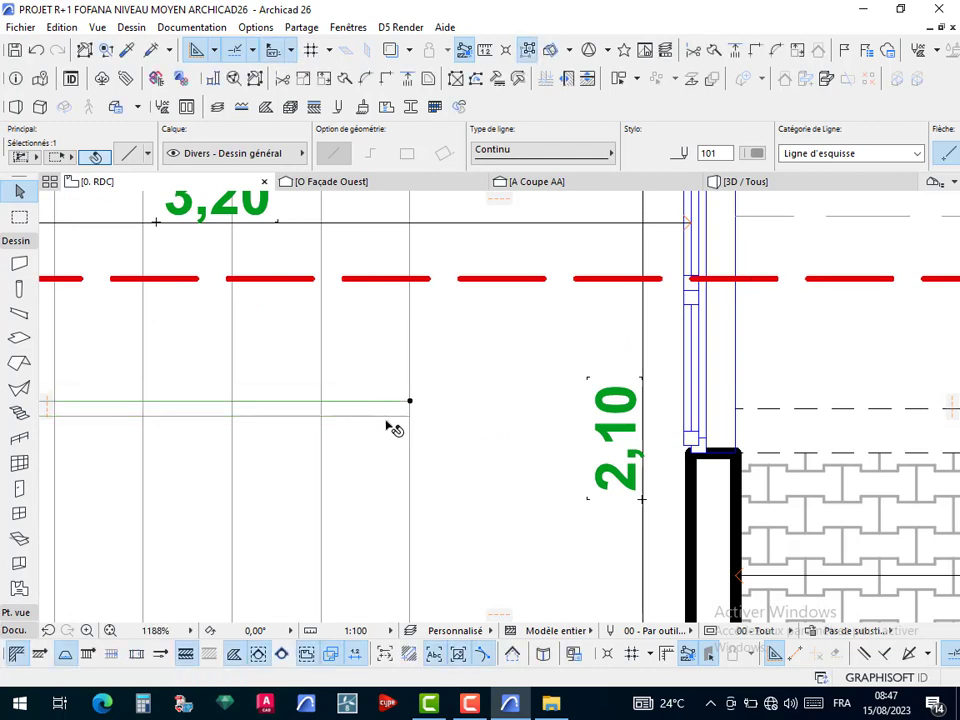
Copy the upper offset line 0,10 downward and delete the original centre line between the two
{"action": "key", "text": "ctrl+shift+d"}
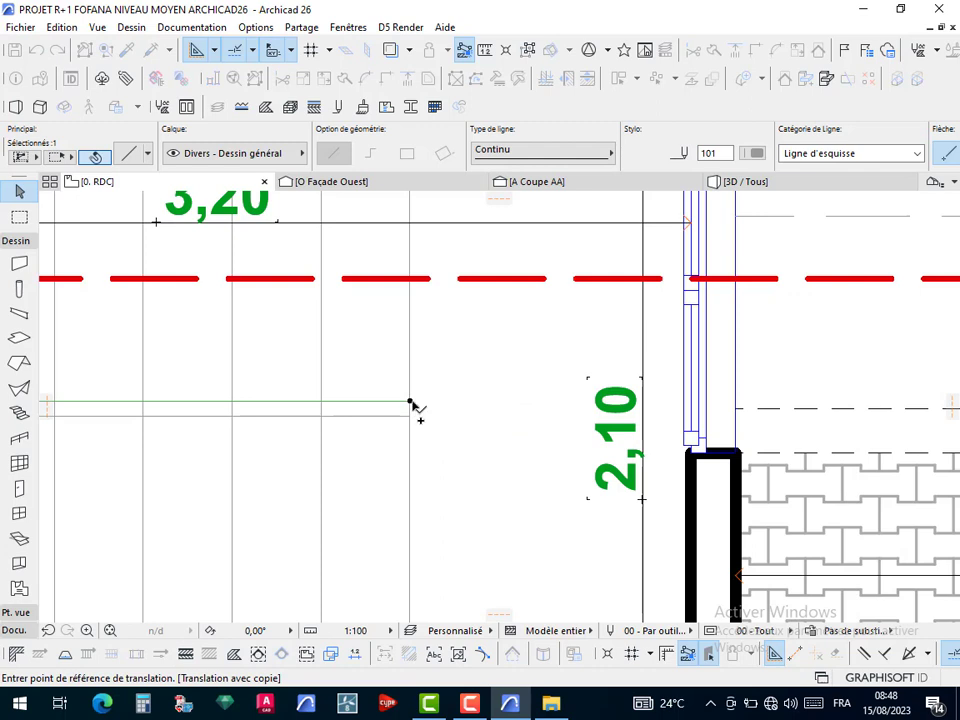
{"action": "left_click", "coordinate": [410, 402]}
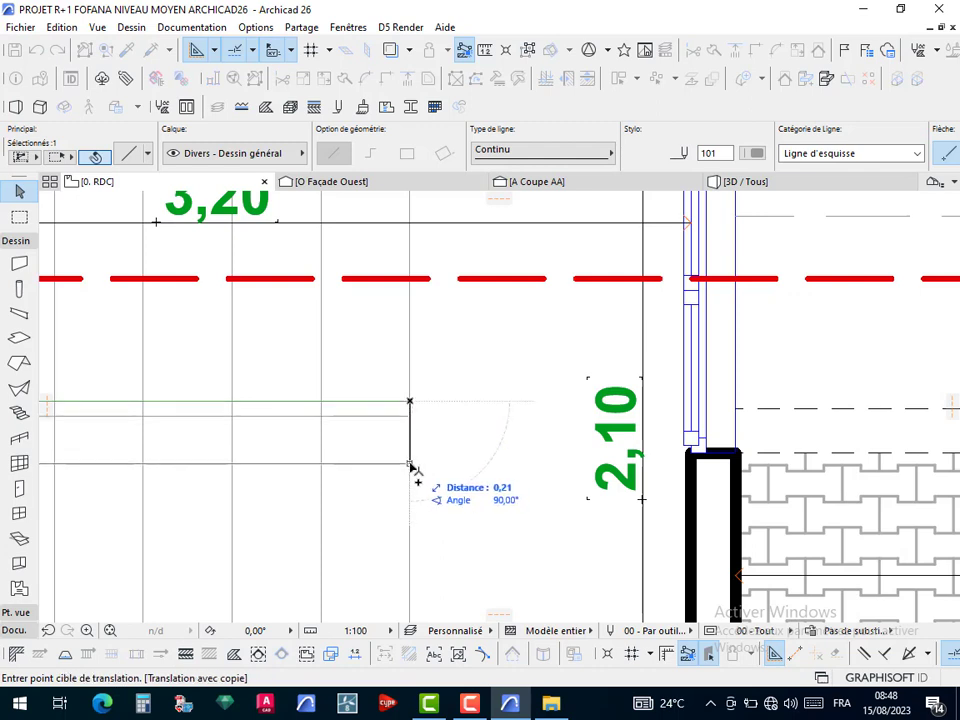
{"action": "key", "text": "Tab"}
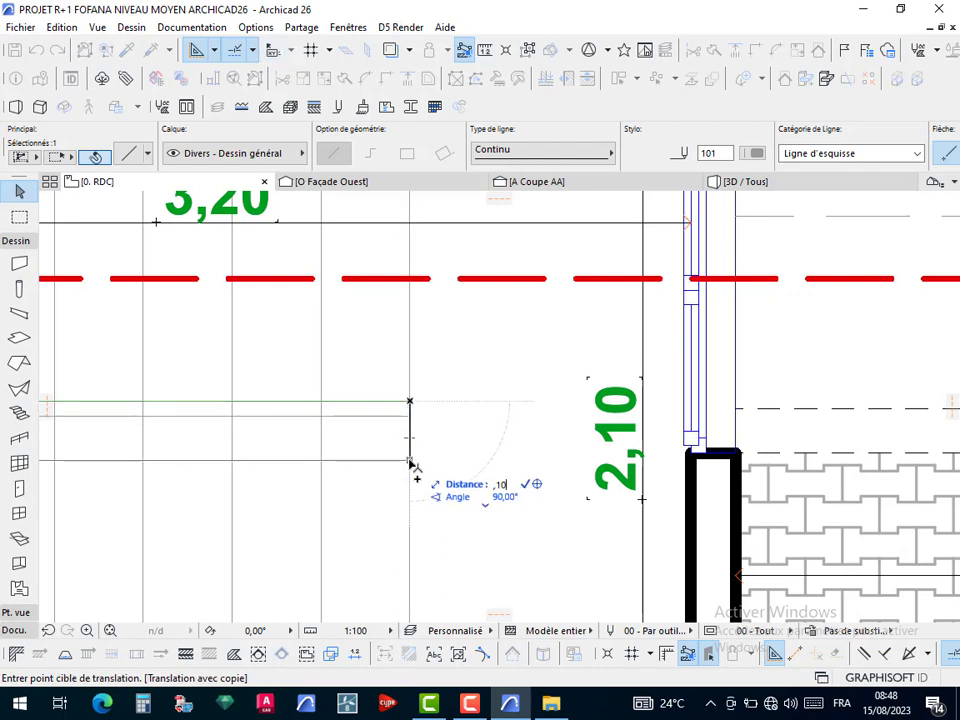
{"action": "type", "text": ",10"}
{"action": "key", "text": "Return"}
{"action": "left_click", "coordinate": [388, 417]}
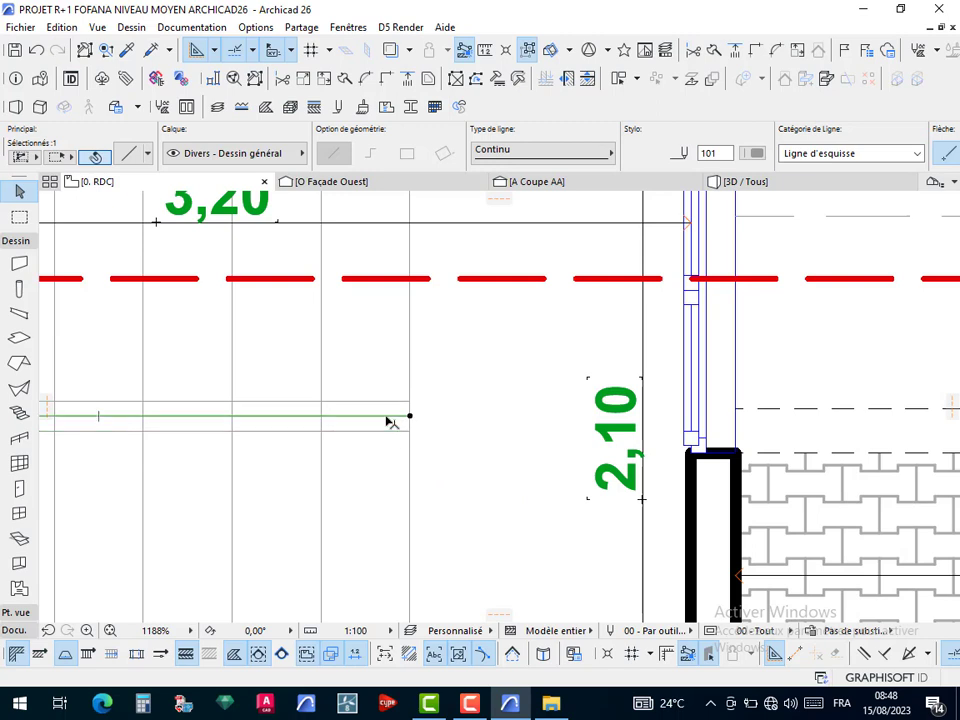
{"action": "key", "text": "Delete"}
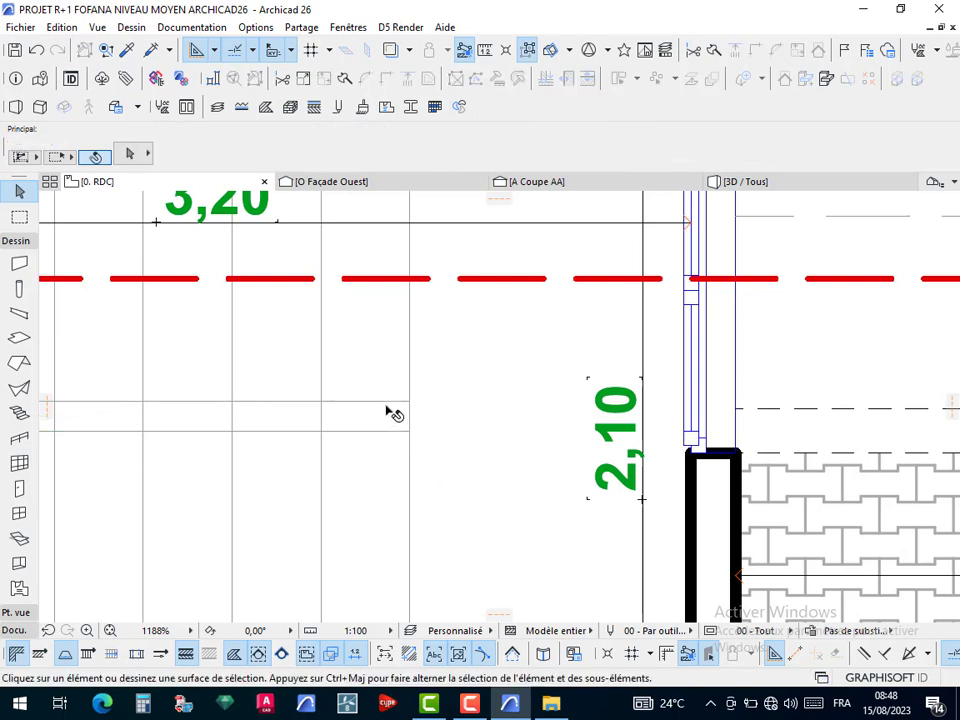
Select the two horizontal lines and trim away the vertical tread line portions between them
{"action": "left_click", "coordinate": [385, 402]}
{"action": "left_click", "coordinate": [340, 430], "text": "shift"}
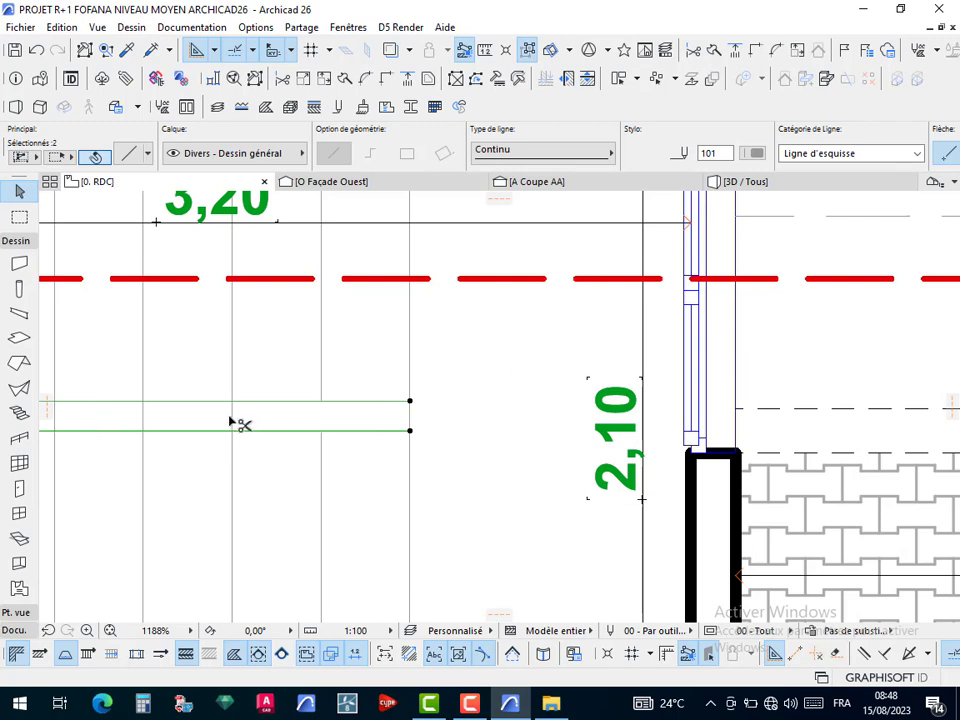
{"action": "left_click", "coordinate": [144, 420], "text": "ctrl"}
{"action": "middle_click_drag", "start_coordinate": [192, 425], "coordinate": [608, 420]}
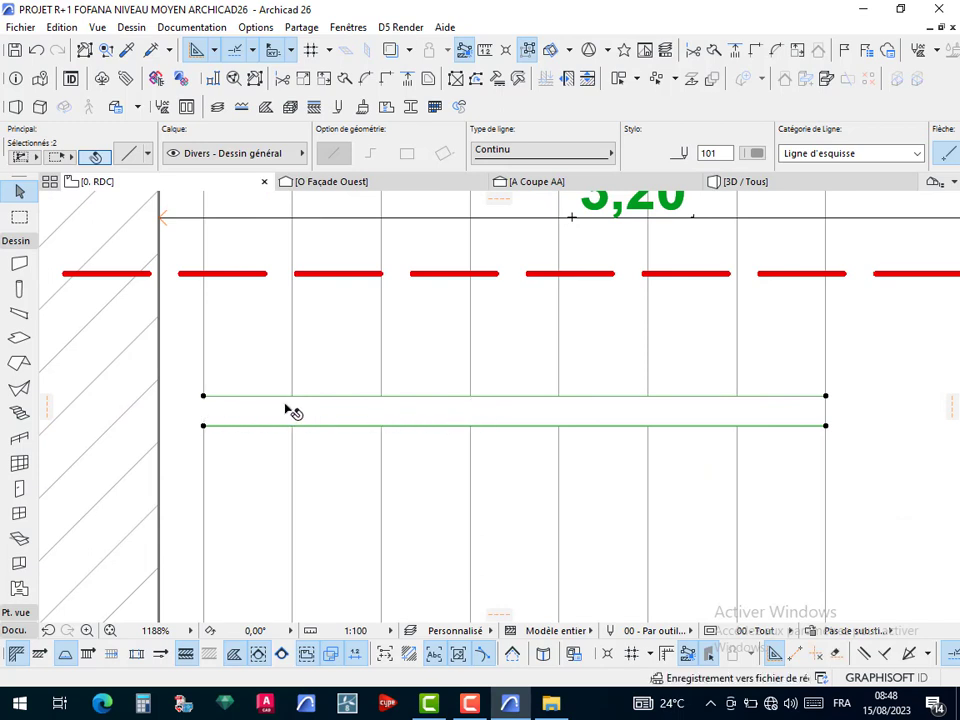
{"action": "scroll", "coordinate": [290, 408], "scroll_direction": "down", "scroll_amount": 3}
{"action": "scroll", "coordinate": [590, 440], "scroll_direction": "up", "scroll_amount": 8}
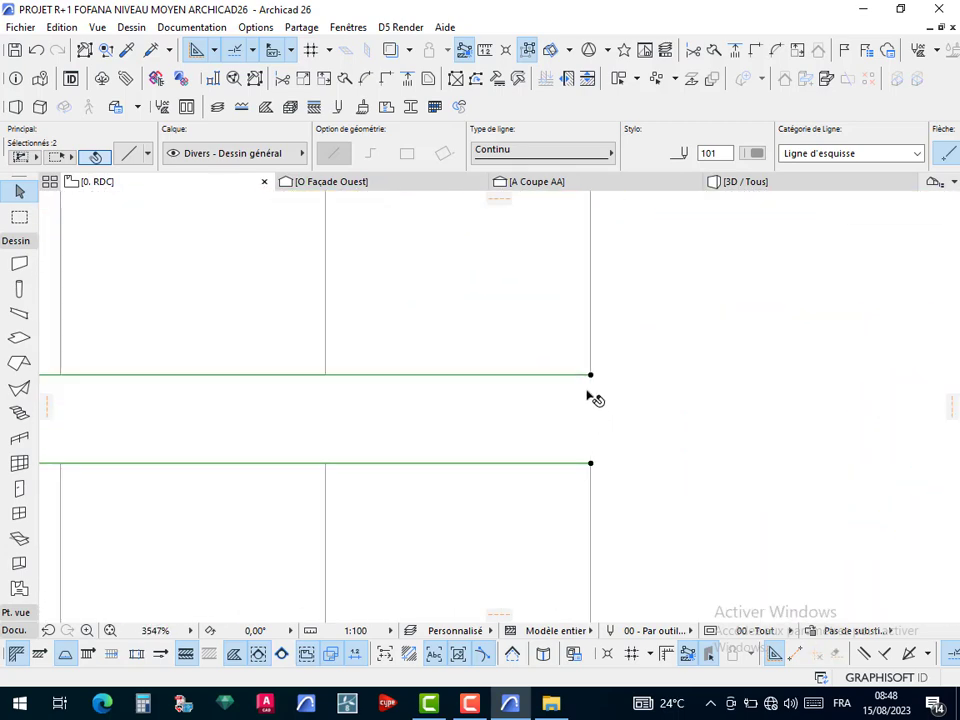
Draw a short vertical line joining the two horizontal lines' ends on the window side
{"action": "key", "text": "Escape"}
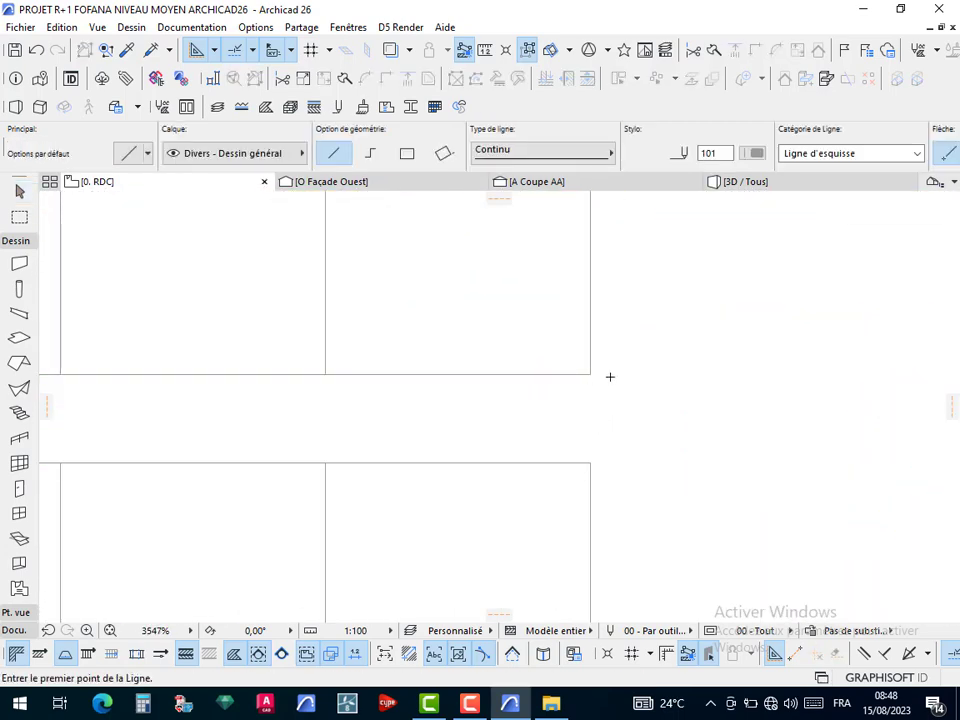
{"action": "left_click", "coordinate": [590, 374]}
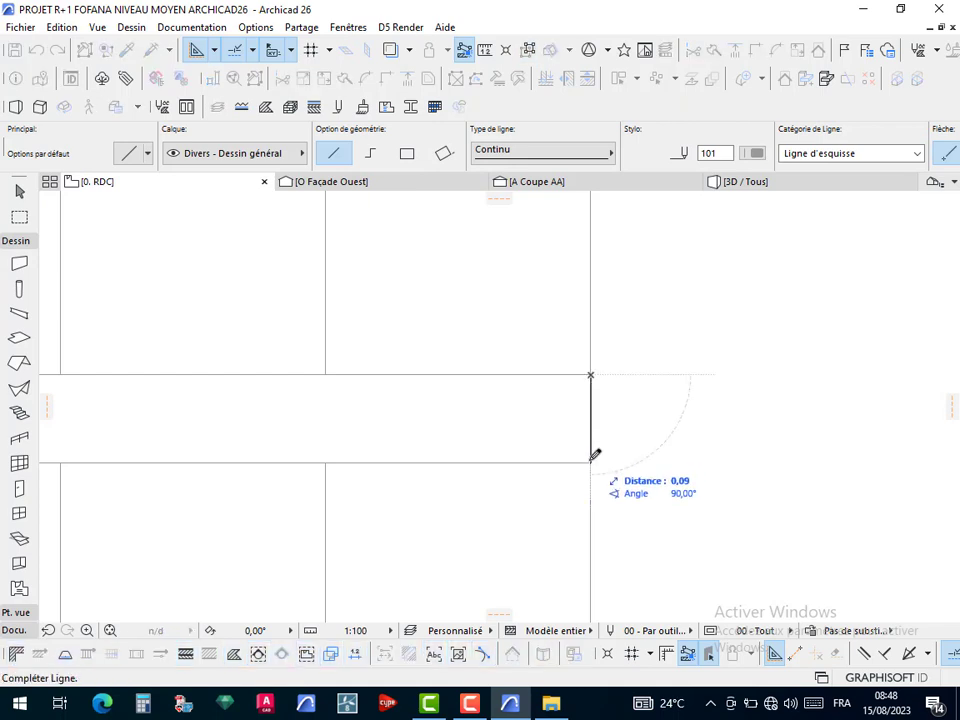
{"action": "left_click", "coordinate": [591, 463]}
{"action": "key", "text": "Escape"}
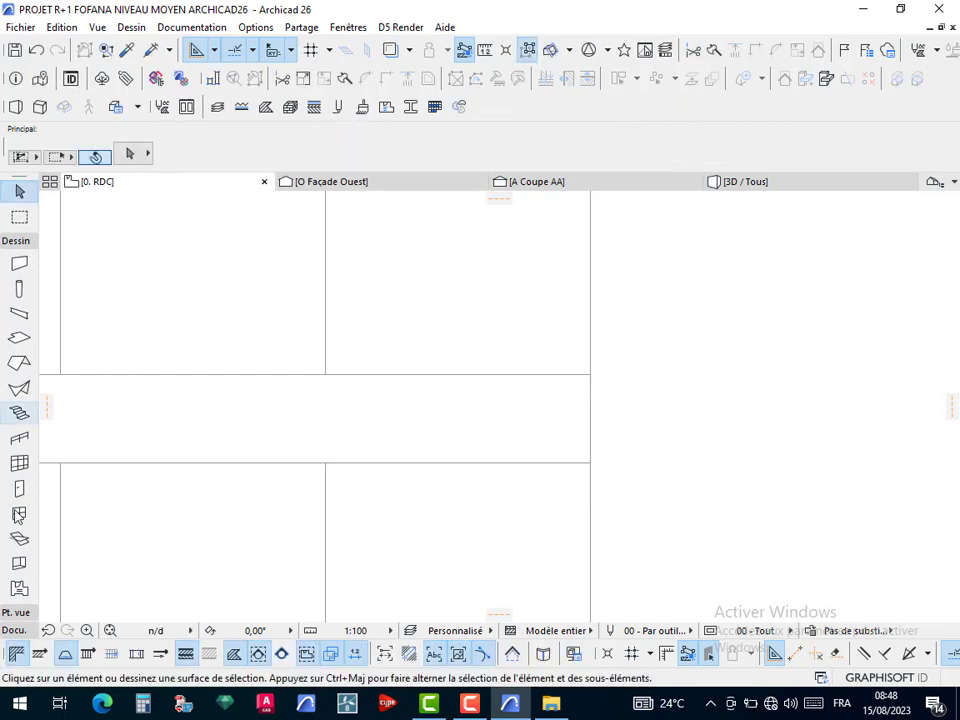
Draw a half-circle arc of radius about 0,05 centred on the short closing line, bulging toward the window, and trim that line away
{"action": "left_click", "coordinate": [18, 242]}
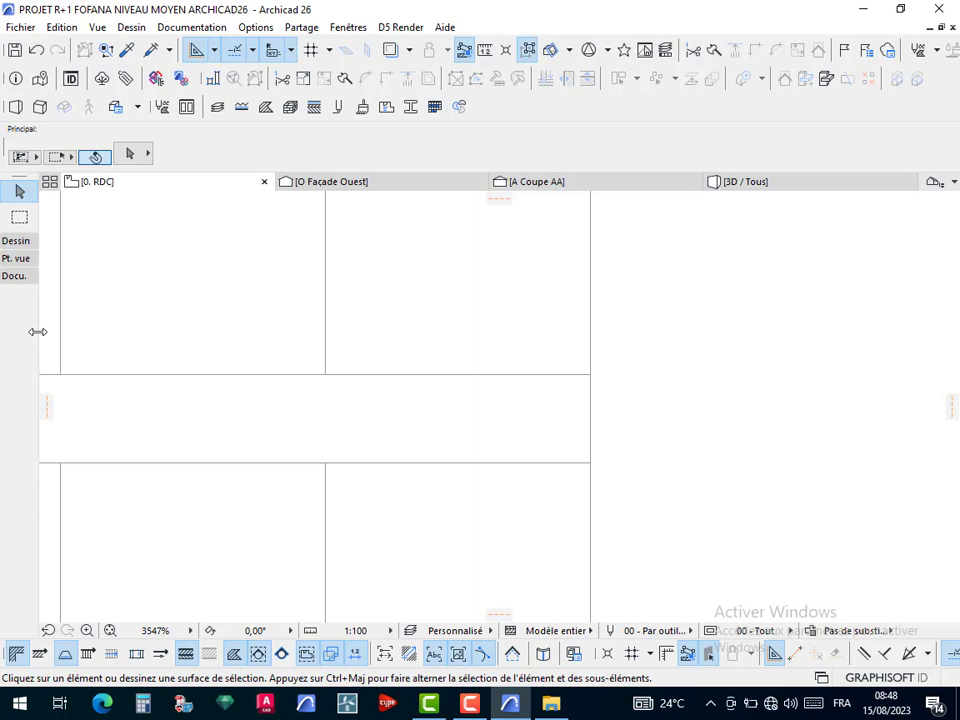
{"action": "left_click", "coordinate": [20, 278]}
{"action": "left_click", "coordinate": [19, 548]}
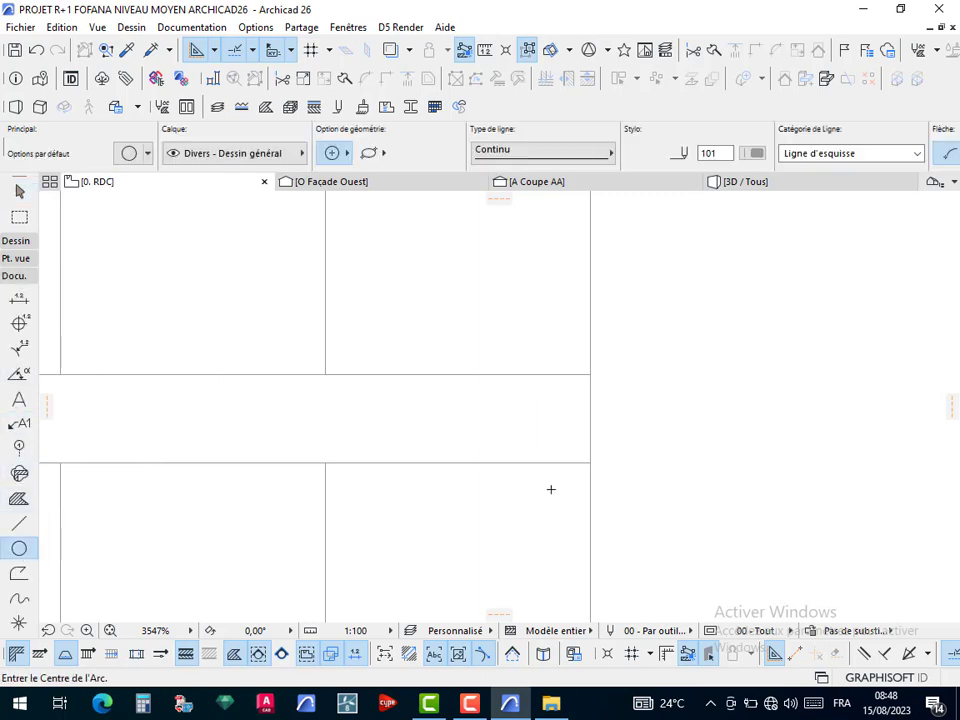
{"action": "left_click", "coordinate": [591, 417]}
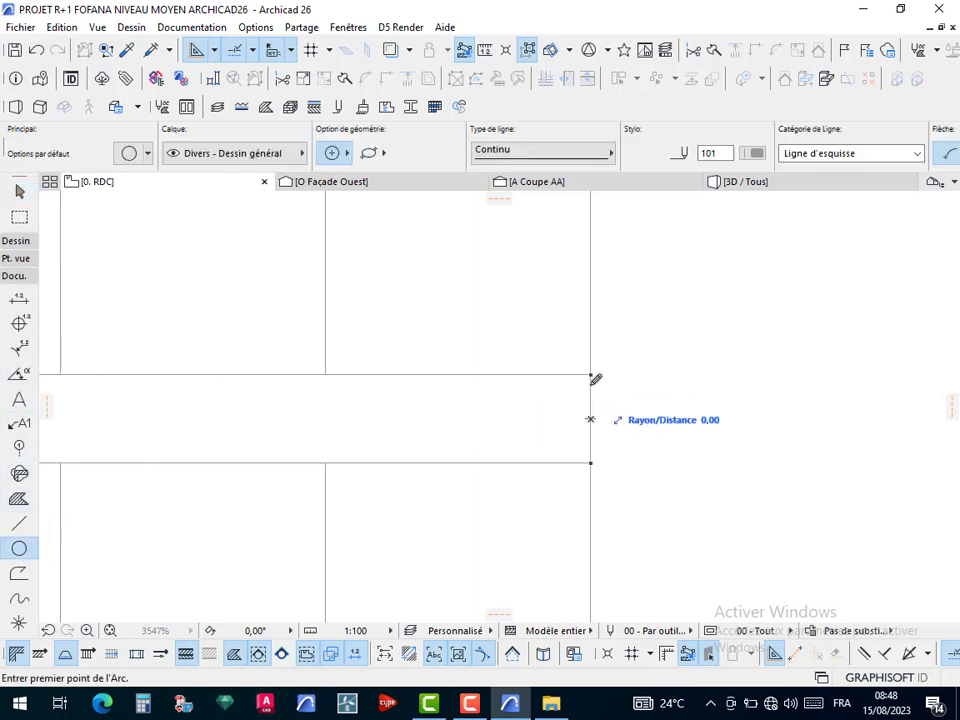
{"action": "key", "text": "Escape"}
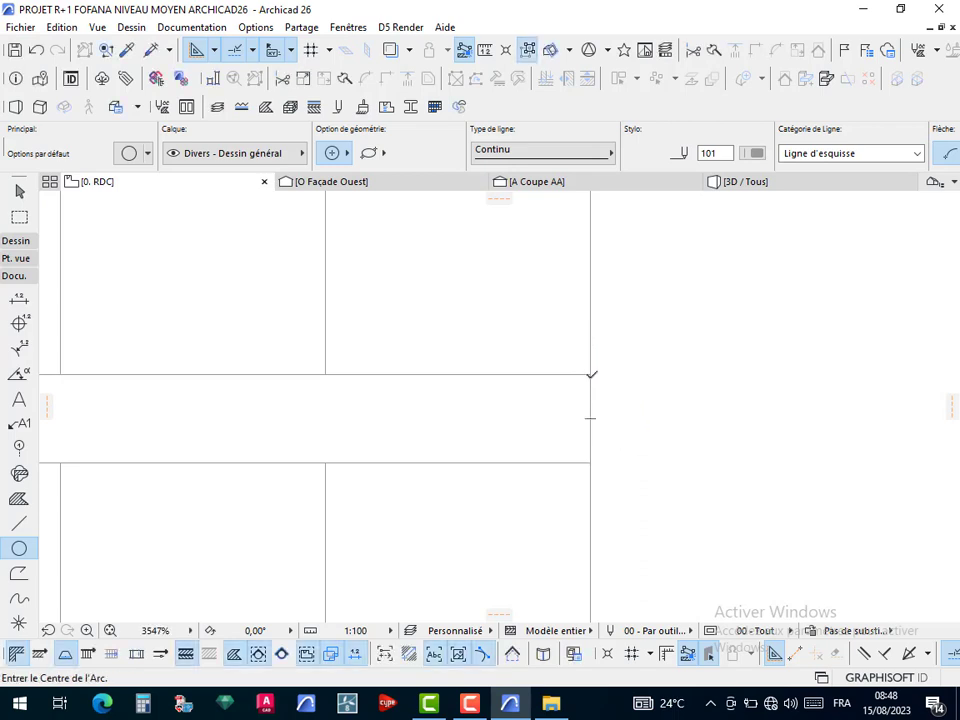
{"action": "left_click", "coordinate": [591, 417]}
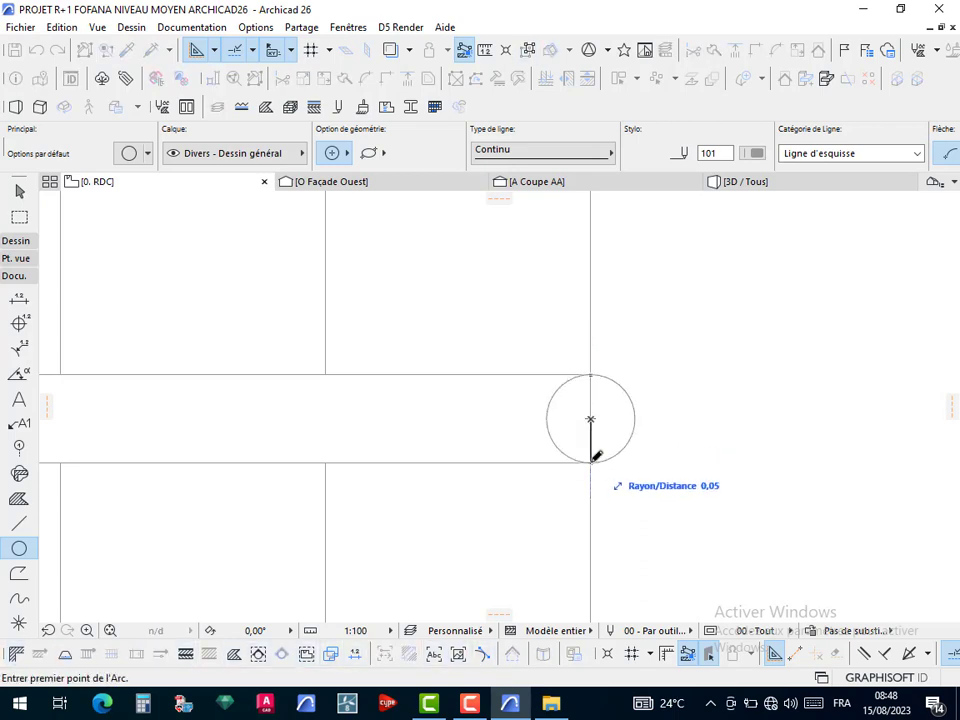
{"action": "left_click", "coordinate": [591, 462]}
{"action": "left_click", "coordinate": [595, 370]}
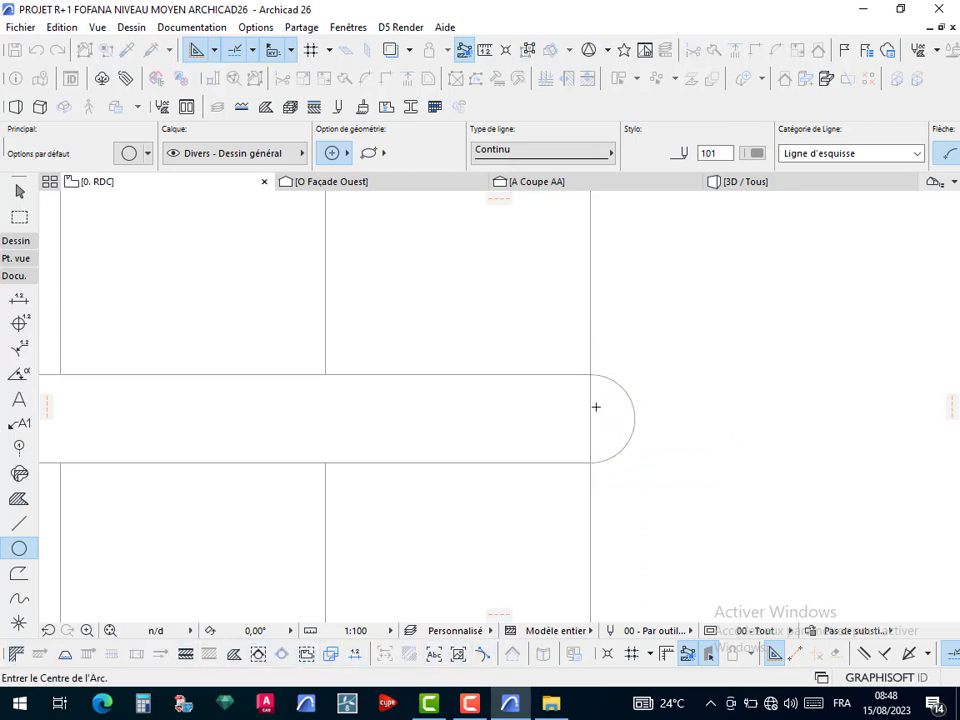
{"action": "key", "text": "Escape"}
{"action": "left_click", "coordinate": [591, 404], "text": "ctrl"}
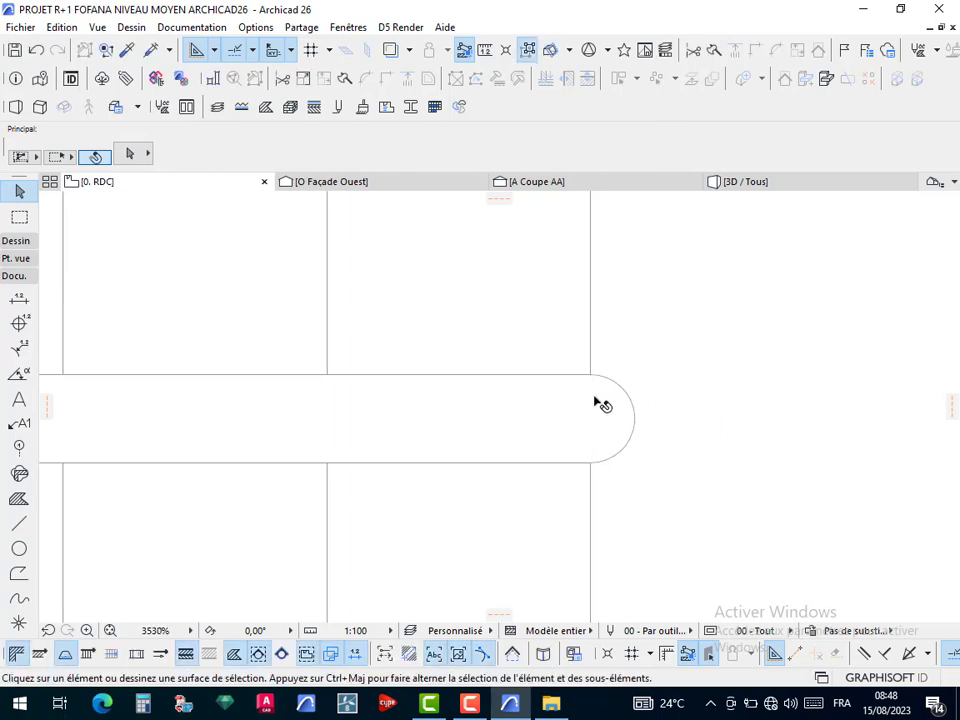
Set the Line tool's defaults to add an arrowhead at the end of the line
{"action": "scroll", "coordinate": [600, 402], "scroll_direction": "down", "scroll_amount": 8}
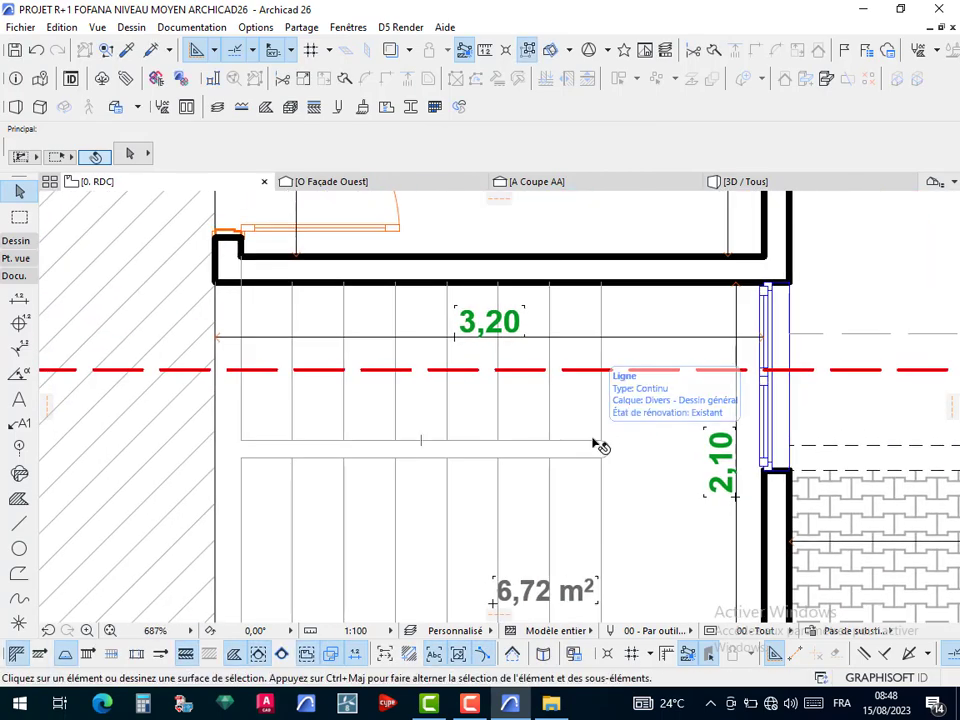
{"action": "left_click", "coordinate": [595, 442], "text": "alt"}
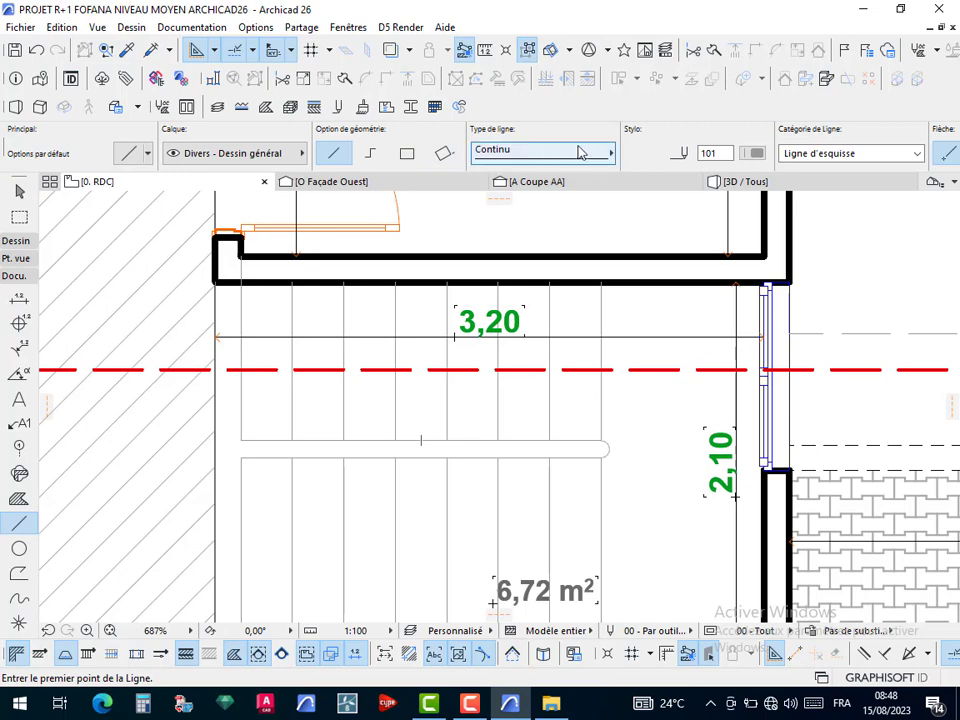
{"action": "left_click", "coordinate": [302, 153]}
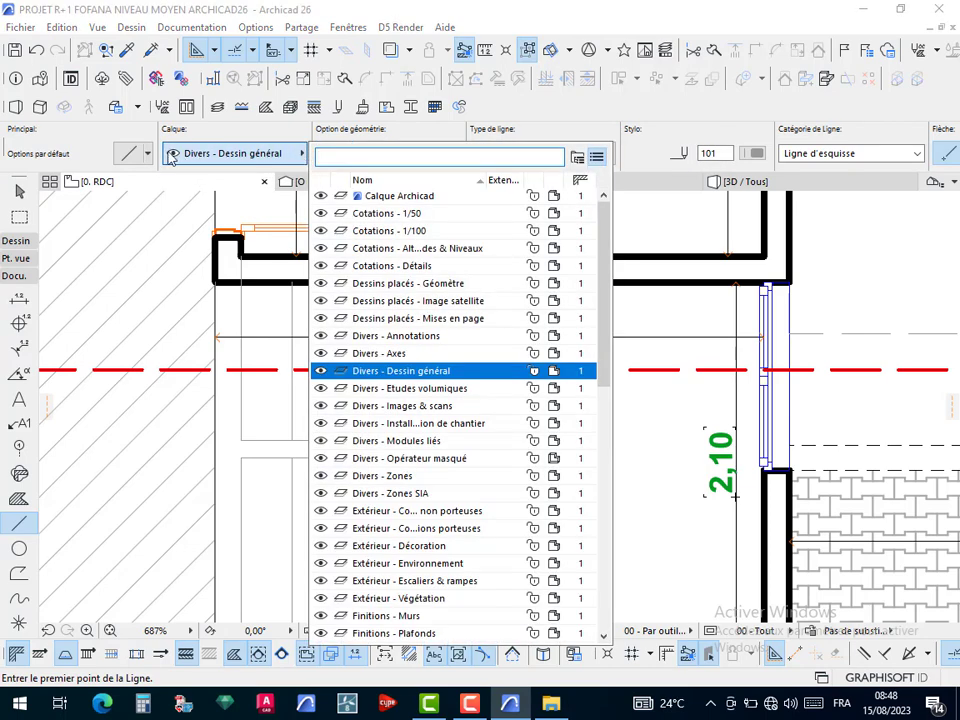
{"action": "left_click", "coordinate": [128, 153]}
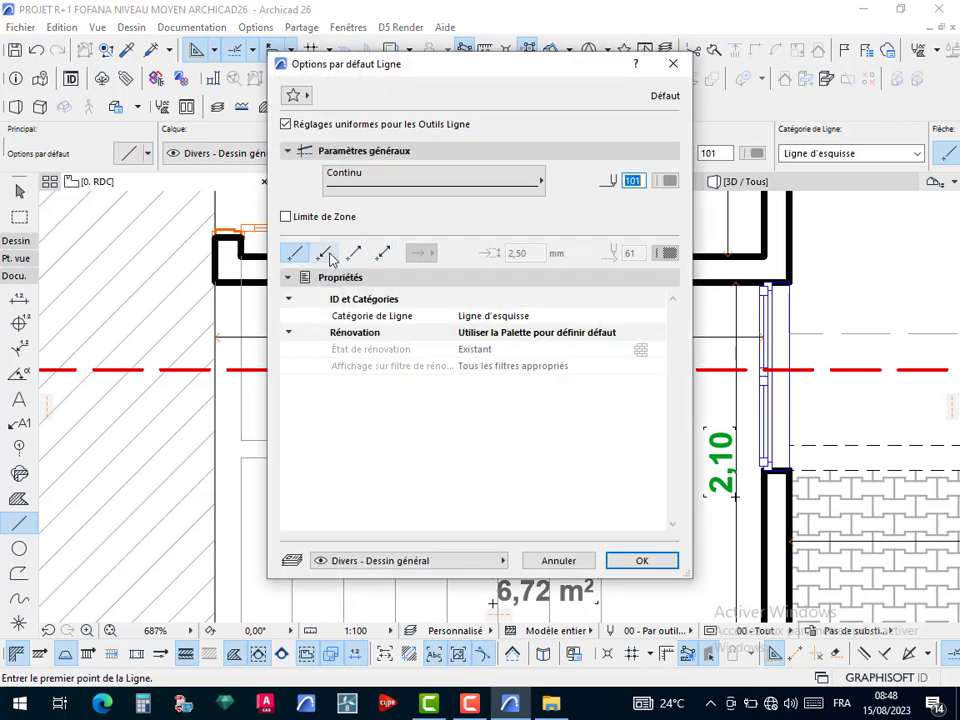
{"action": "left_click", "coordinate": [353, 254]}
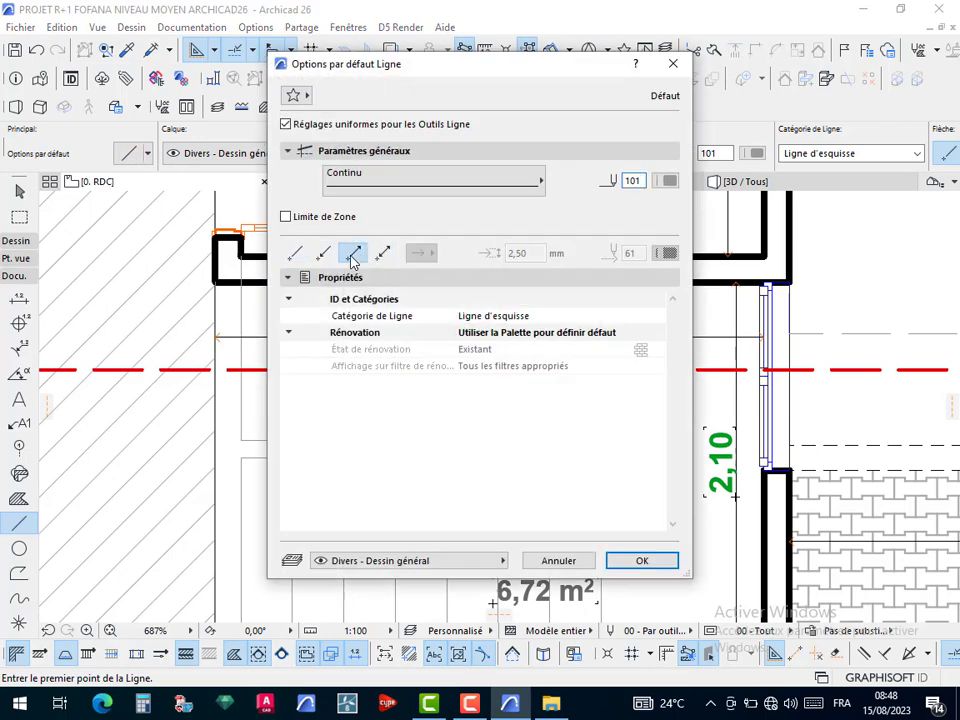
{"action": "left_click", "coordinate": [643, 560]}
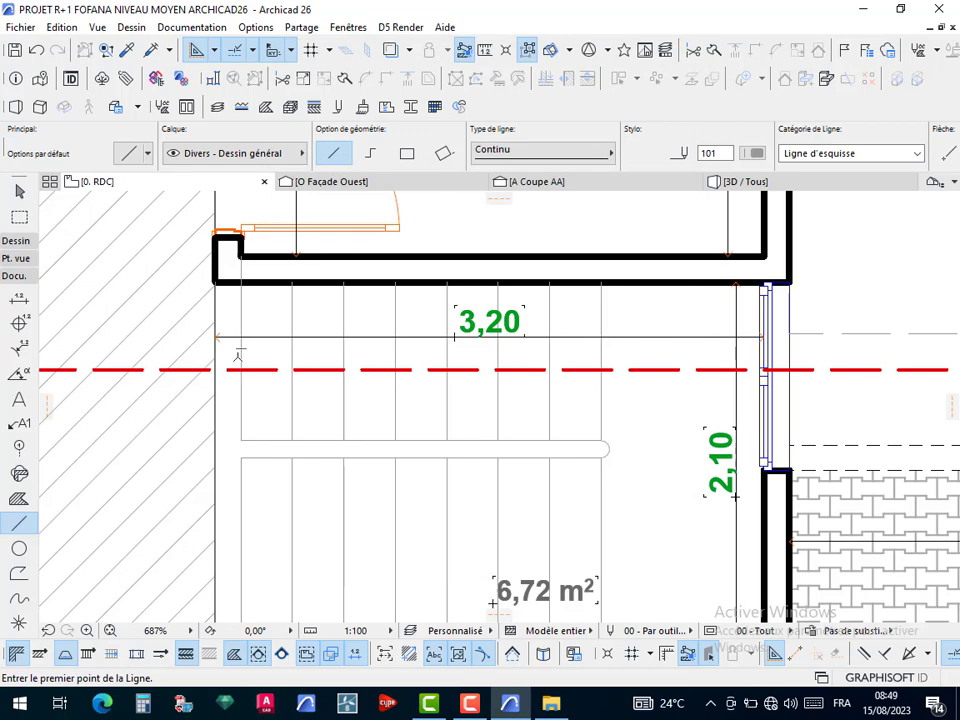
Draw a horizontal arrow line from the first upper tread line's midpoint past the last tread line, then delete it
{"action": "left_click", "coordinate": [240, 347]}
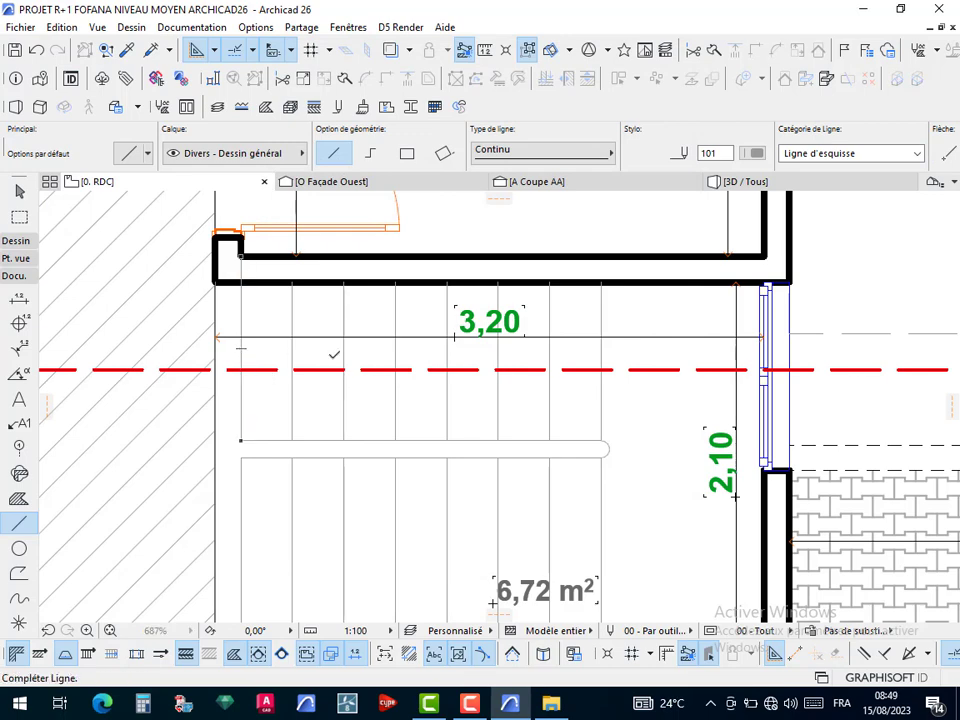
{"action": "left_click", "coordinate": [677, 347]}
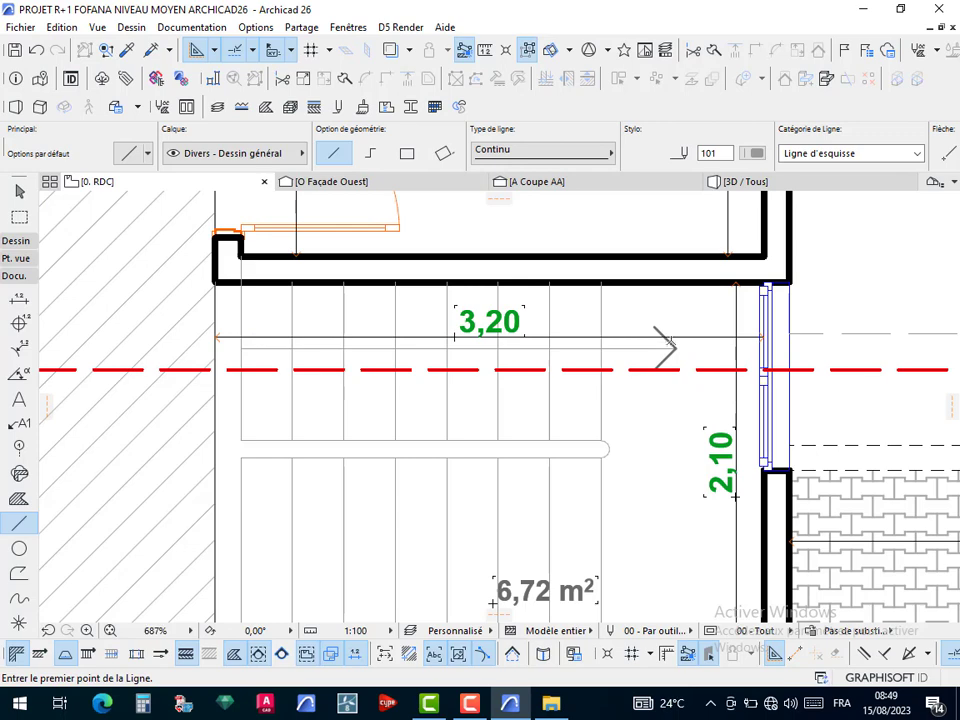
{"action": "key", "text": "Escape"}
{"action": "left_click", "coordinate": [673, 352]}
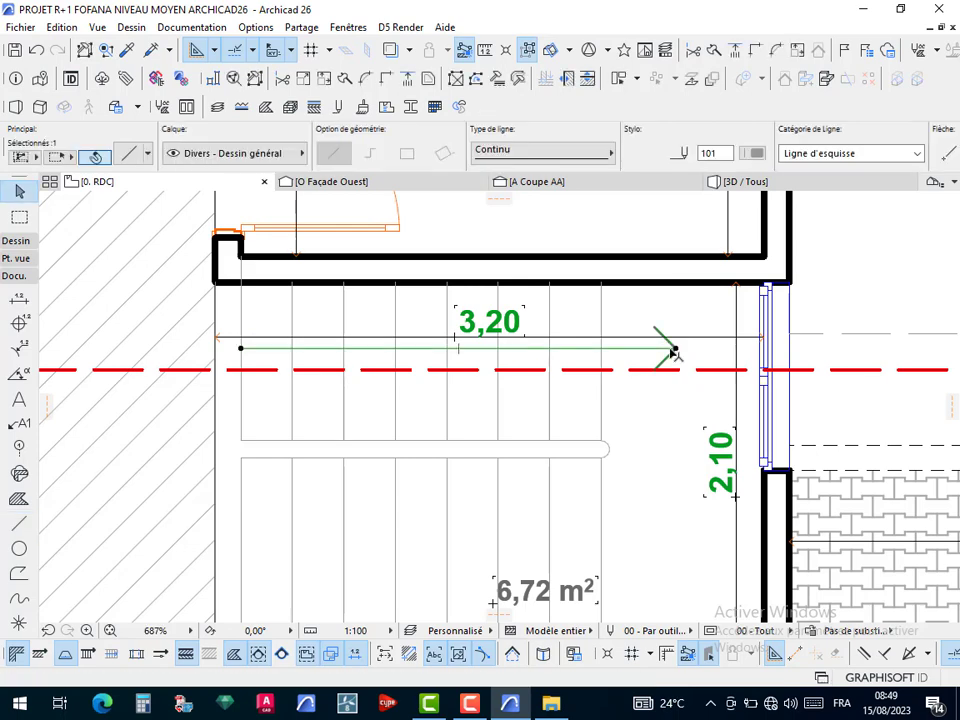
{"action": "key", "text": "Delete"}
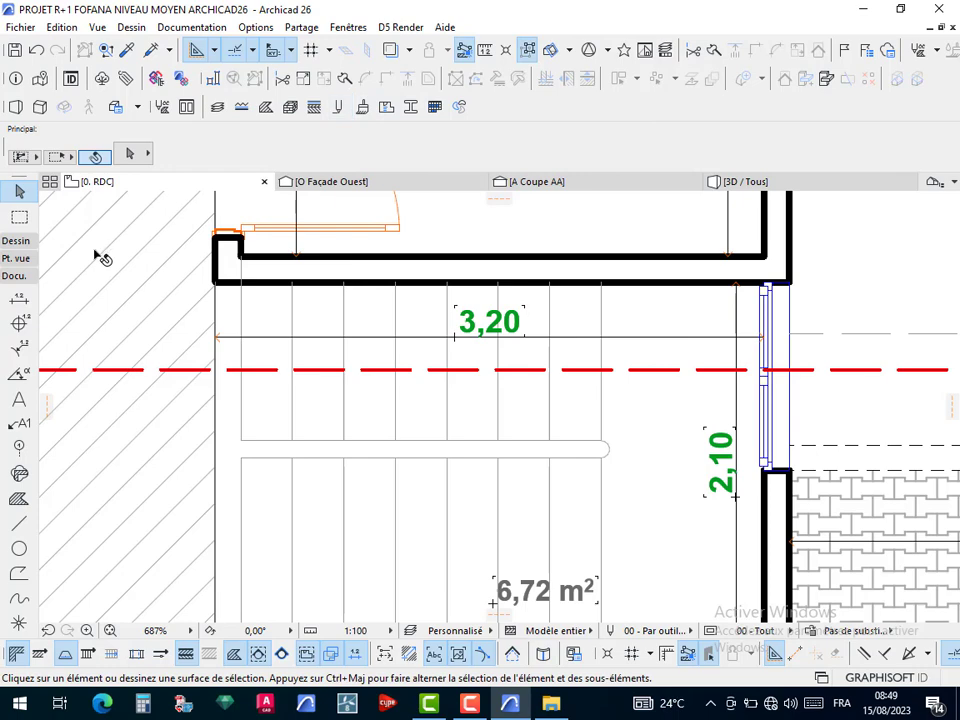
Draw a U-shaped arrow polyline from the first upper tread line's midpoint, around the landing and back to the first lower tread line
{"action": "left_click", "coordinate": [19, 523]}
{"action": "left_click", "coordinate": [373, 155]}
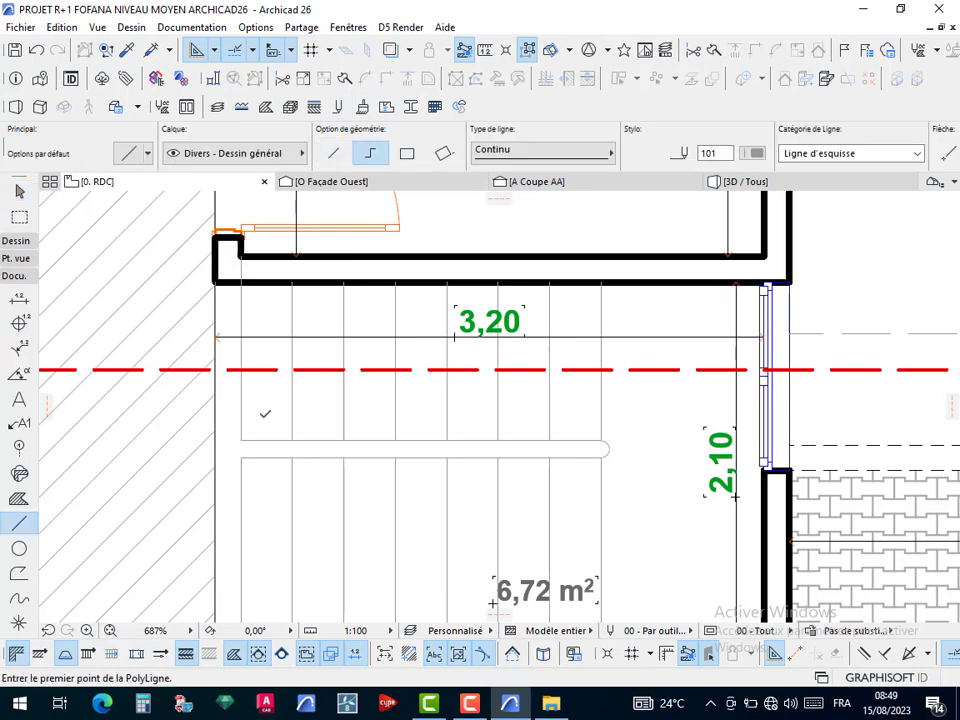
{"action": "left_click", "coordinate": [240, 348]}
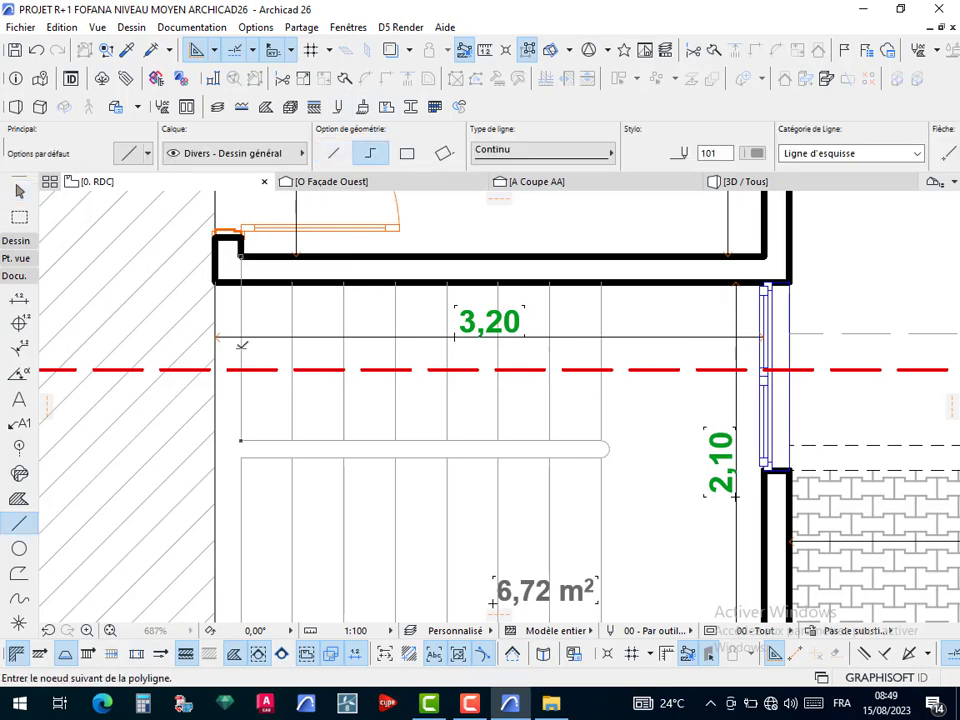
{"action": "left_click", "coordinate": [675, 348]}
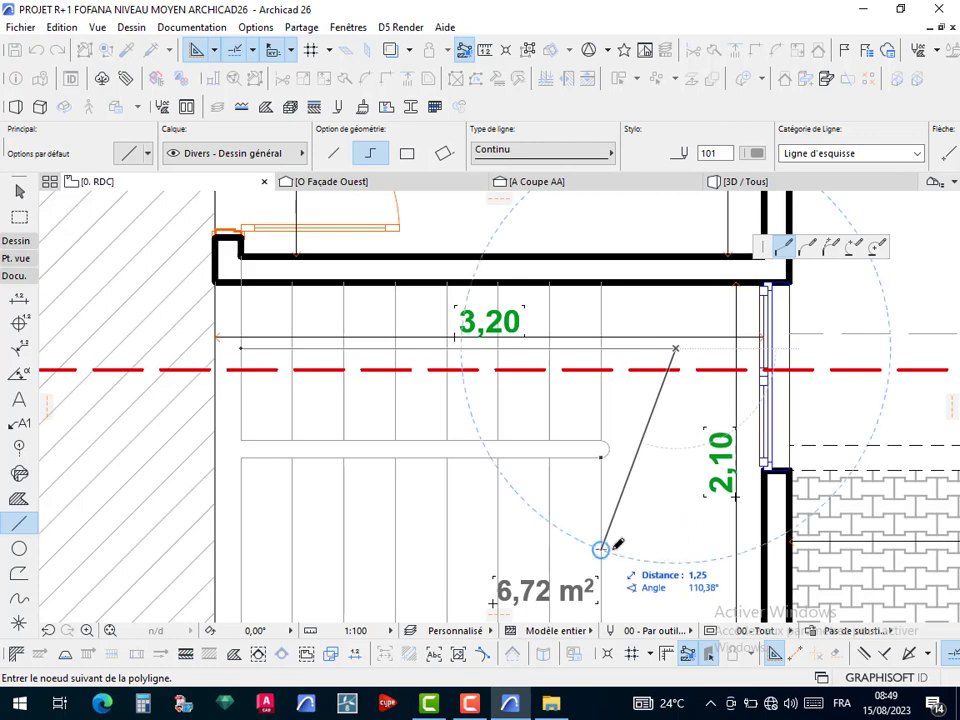
{"action": "left_click", "coordinate": [677, 547]}
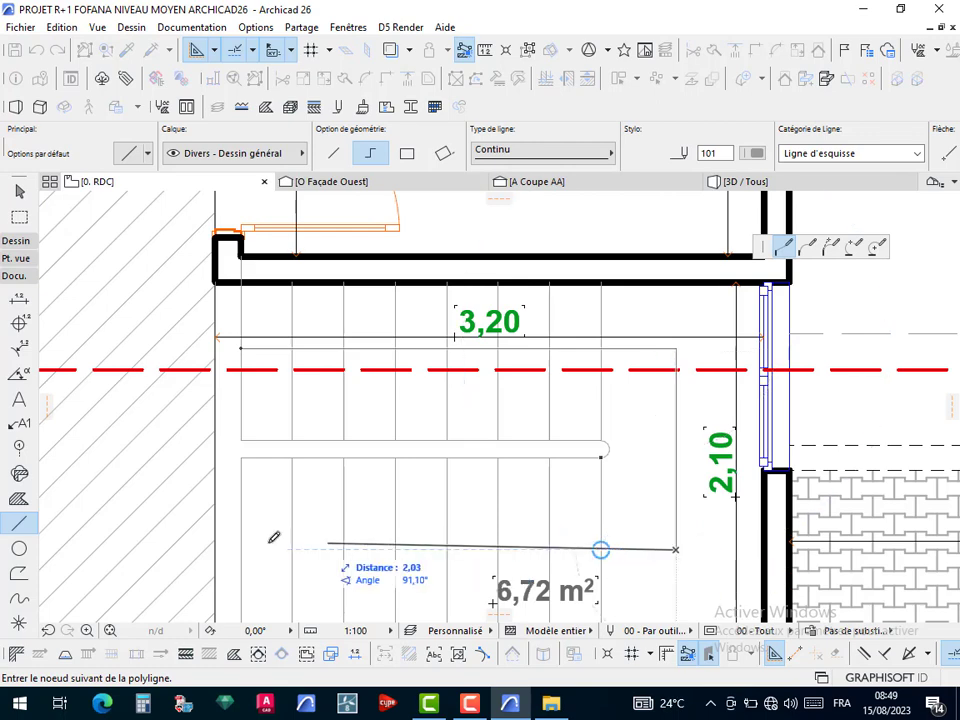
{"action": "left_click", "coordinate": [241, 548]}
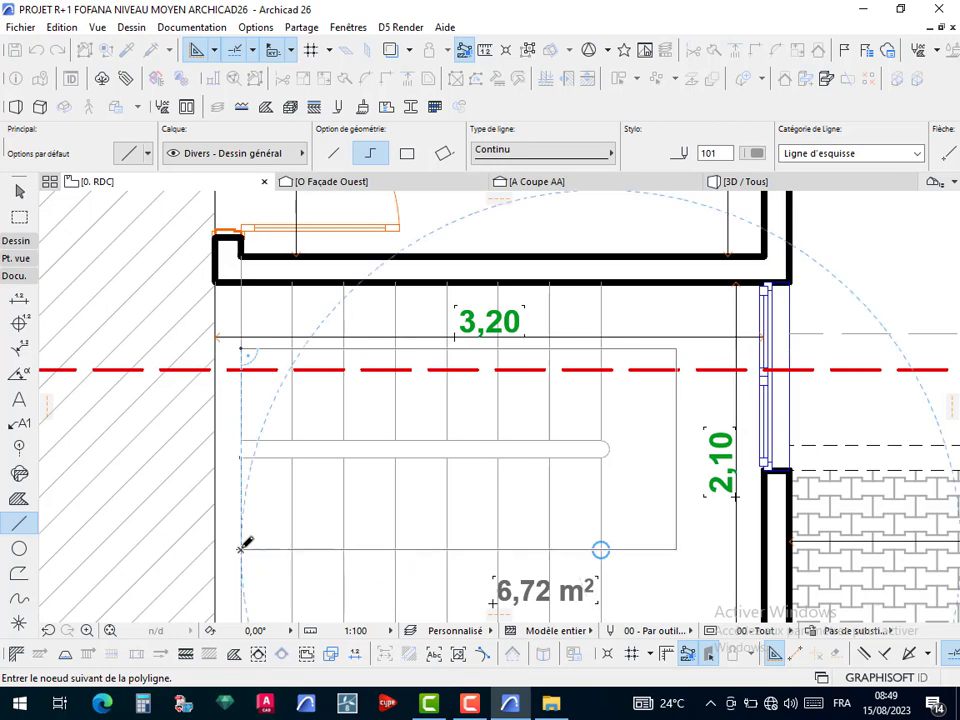
{"action": "left_click", "coordinate": [241, 548]}
{"action": "scroll", "coordinate": [304, 511], "scroll_direction": "down", "scroll_amount": 3}
{"action": "key", "text": "Escape"}
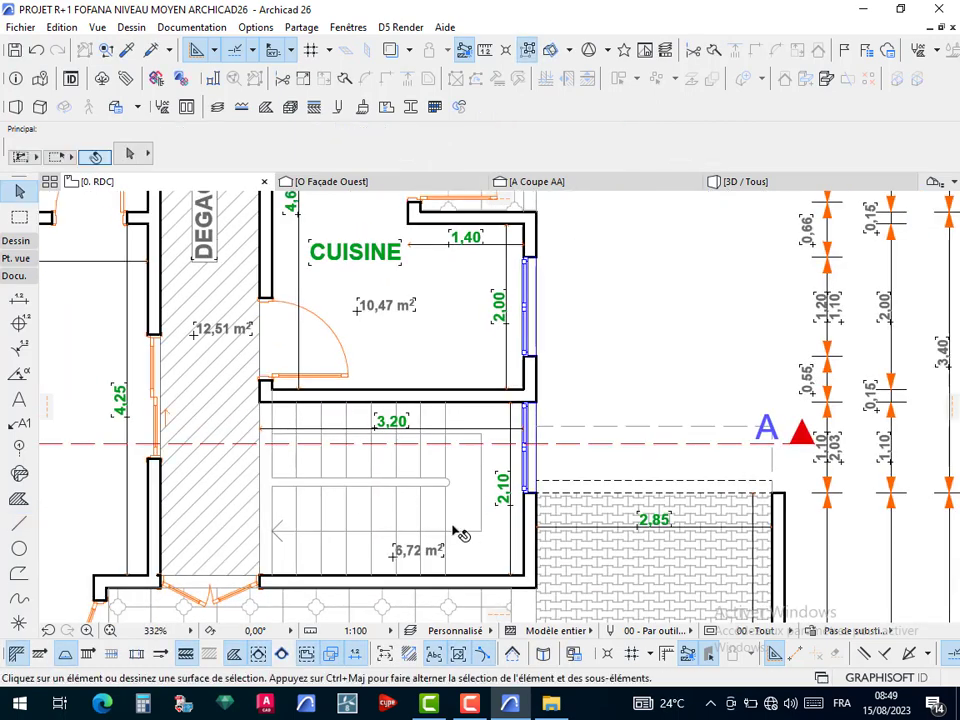
Change the line type of the walking line's three segments to Lignes cachées
{"action": "left_click", "coordinate": [459, 531]}
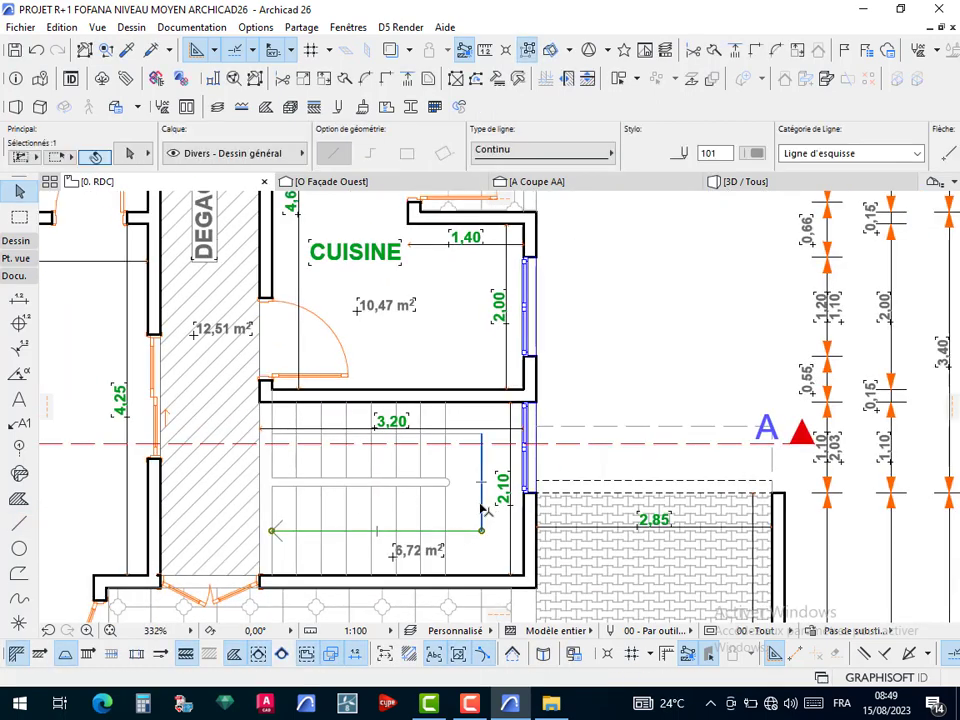
{"action": "left_click", "coordinate": [482, 505], "text": "shift"}
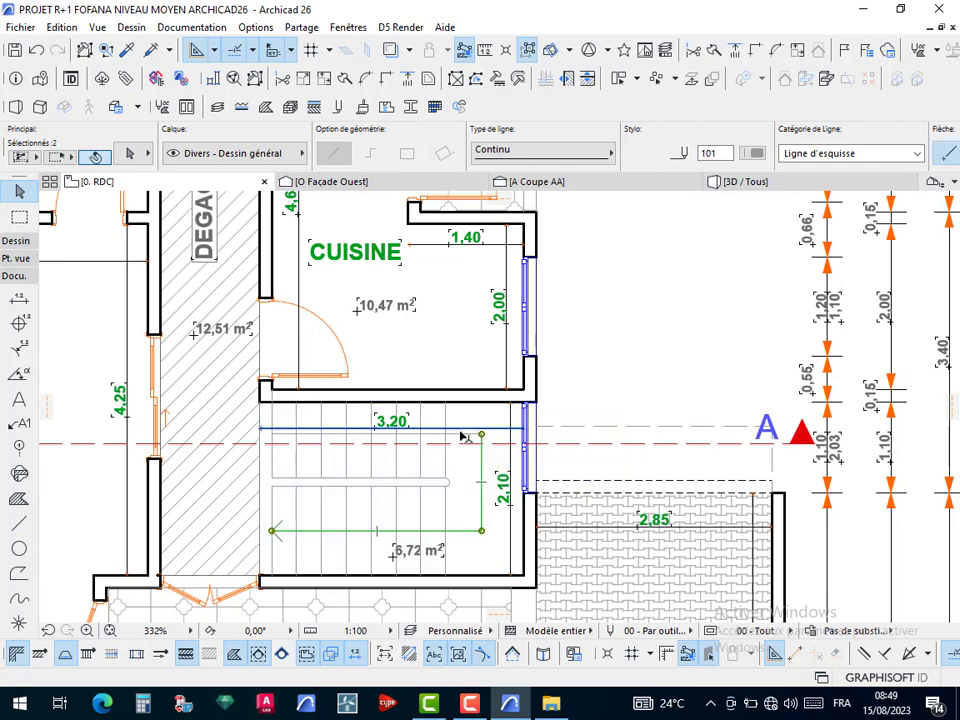
{"action": "left_click", "coordinate": [461, 434], "text": "shift"}
{"action": "left_click", "coordinate": [461, 437], "text": "shift"}
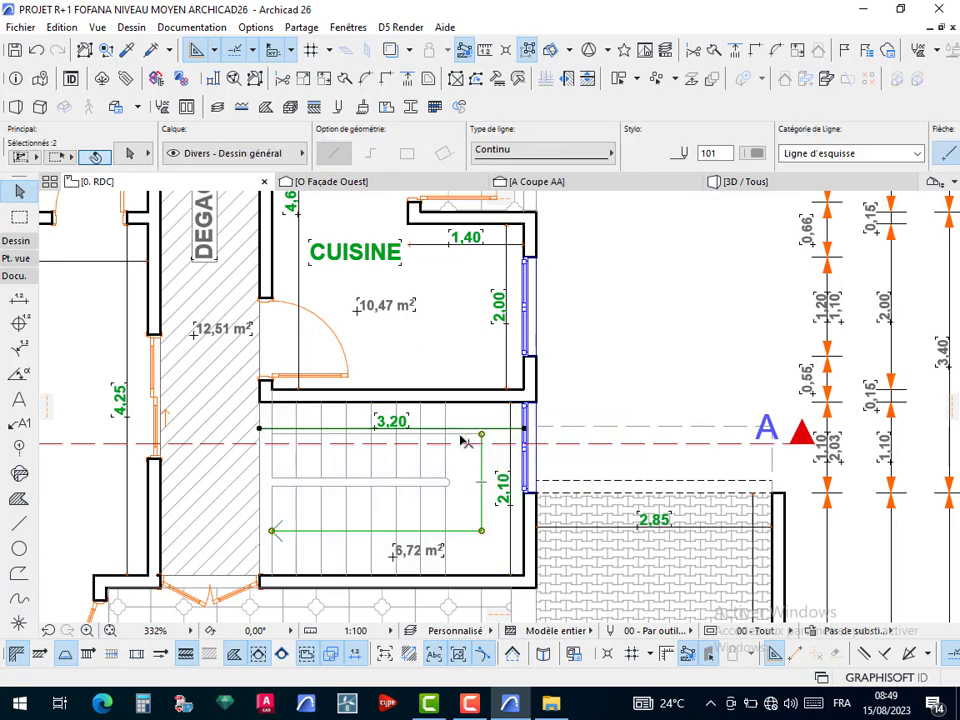
{"action": "left_click", "coordinate": [461, 437], "text": "shift"}
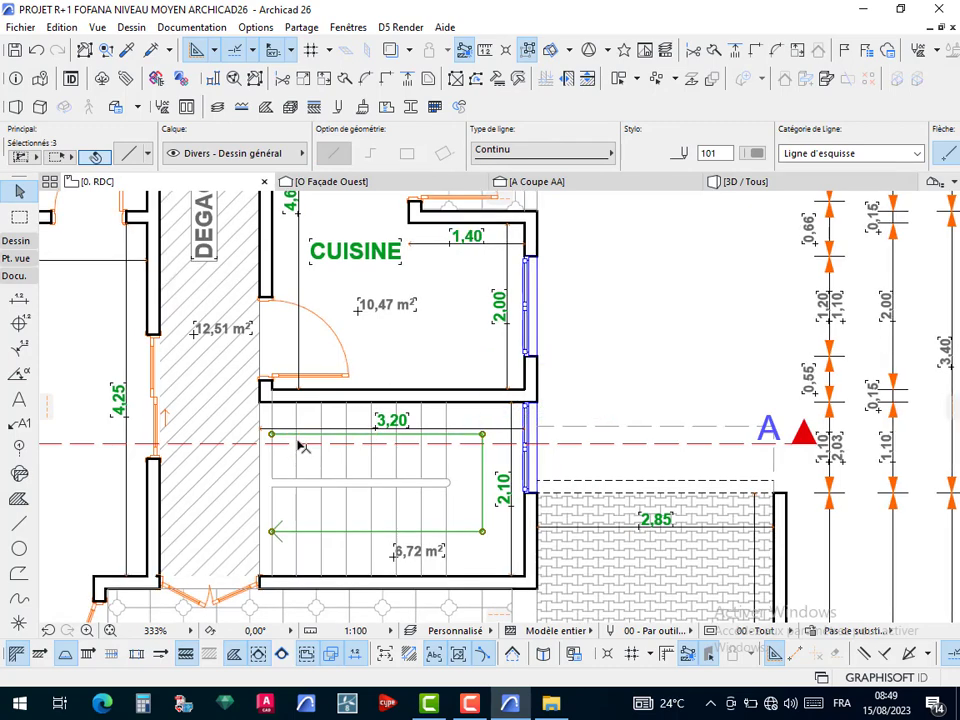
{"action": "scroll", "coordinate": [300, 446], "scroll_direction": "up", "scroll_amount": 3}
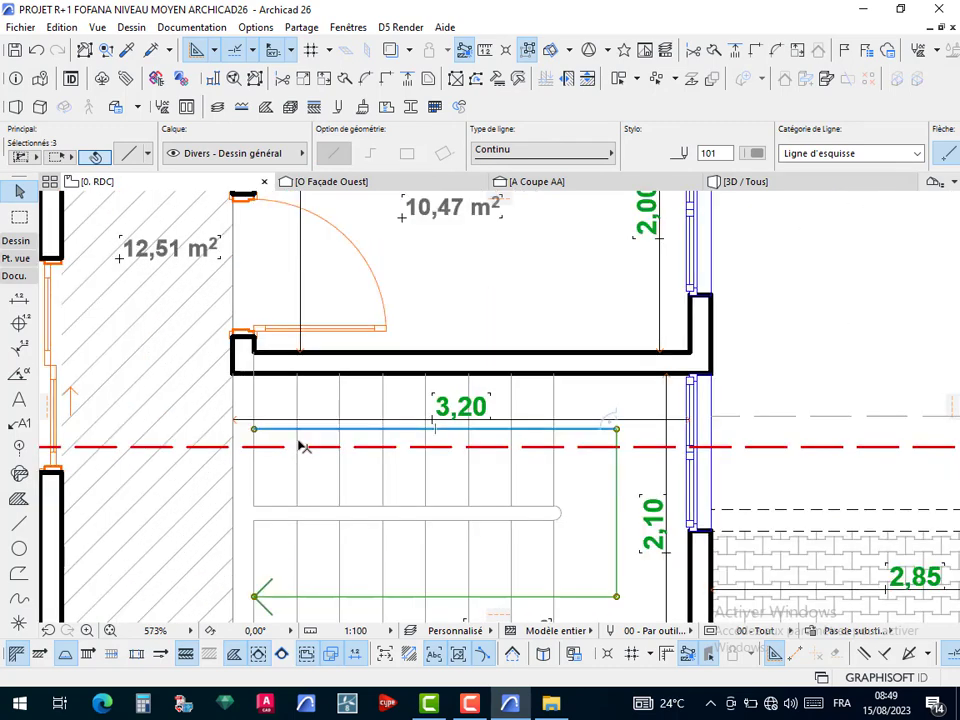
{"action": "left_click", "coordinate": [553, 152]}
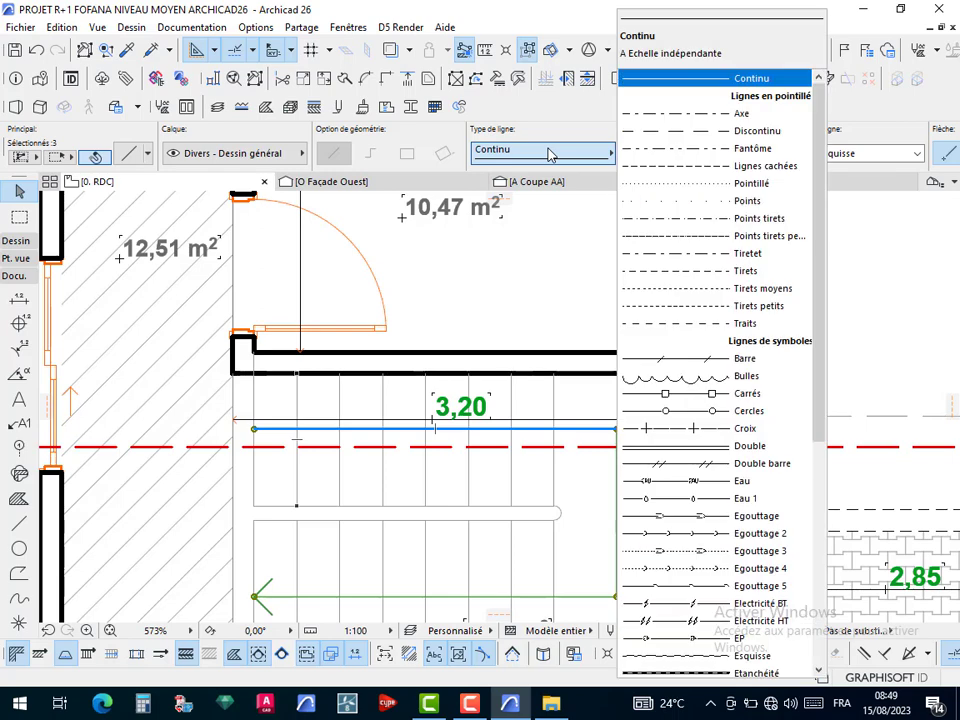
{"action": "left_click", "coordinate": [688, 168]}
Try a red pen on the walking line's three segments and undo the colour change
{"action": "left_click", "coordinate": [756, 154]}
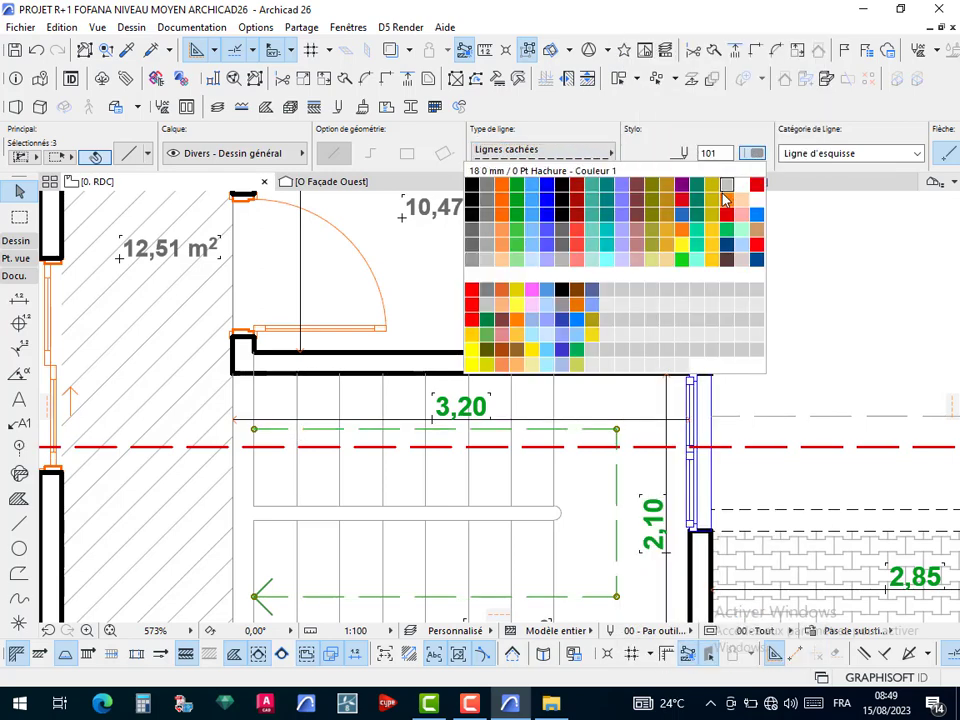
{"action": "left_click", "coordinate": [754, 185]}
{"action": "key", "text": "Escape"}
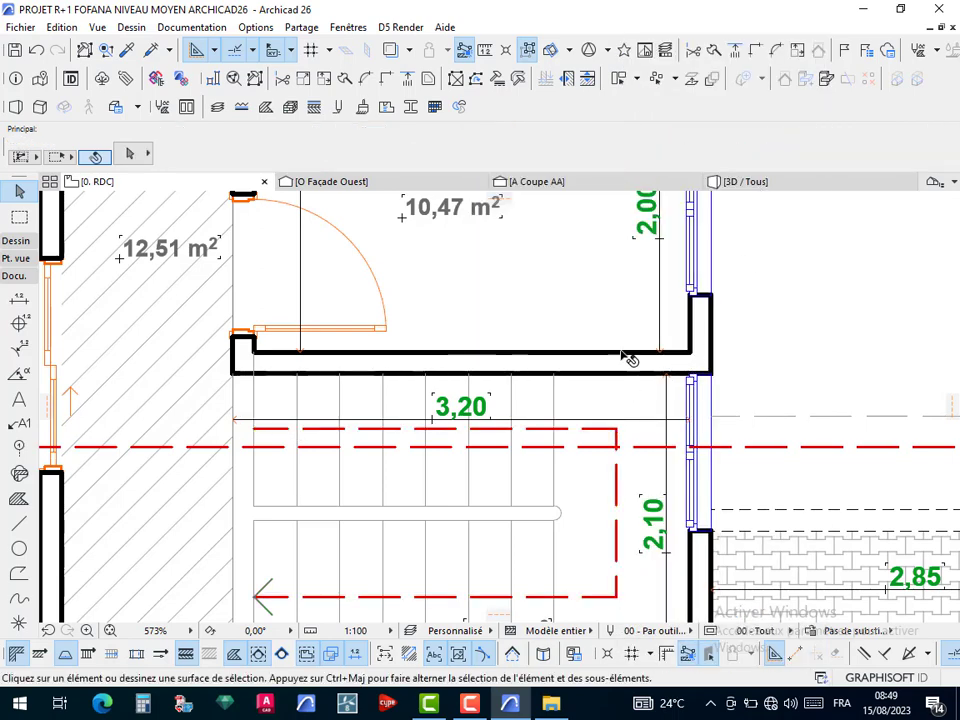
{"action": "scroll", "coordinate": [544, 386], "scroll_direction": "down", "scroll_amount": 3}
{"action": "scroll", "coordinate": [603, 425], "scroll_direction": "up", "scroll_amount": 2}
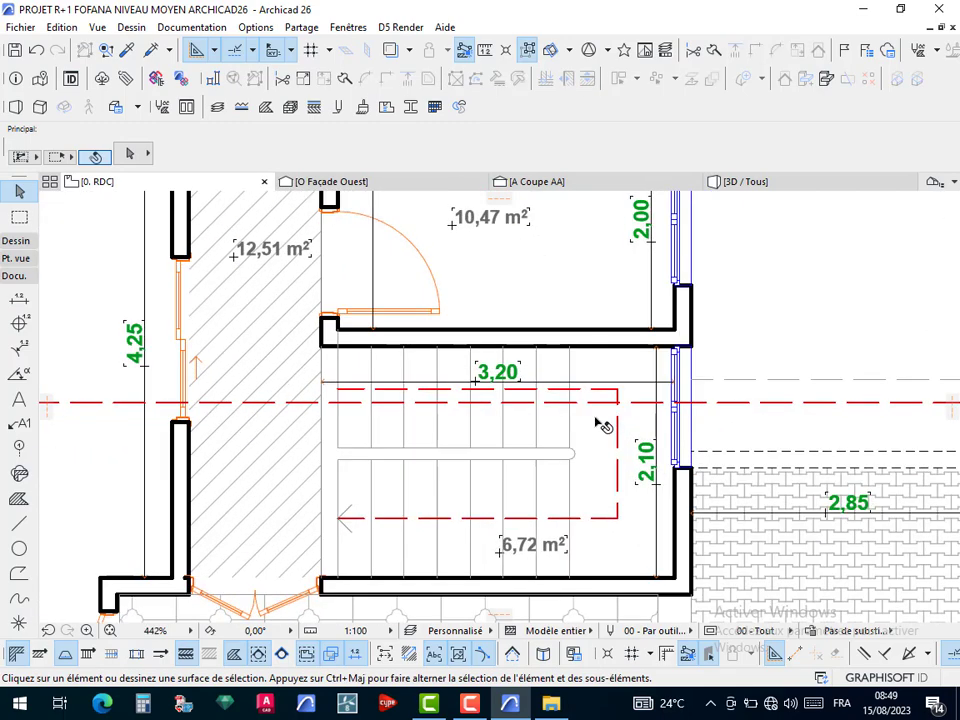
{"action": "key", "text": "ctrl+z"}
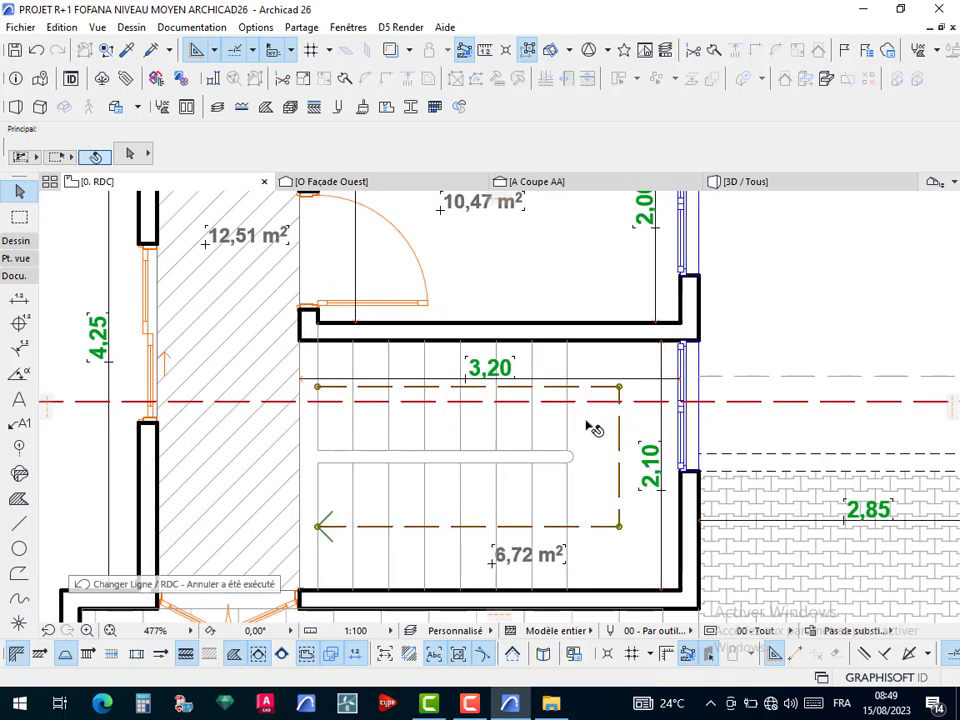
Set the walking line's three segments to the purple pen 15
{"action": "left_click", "coordinate": [758, 153]}
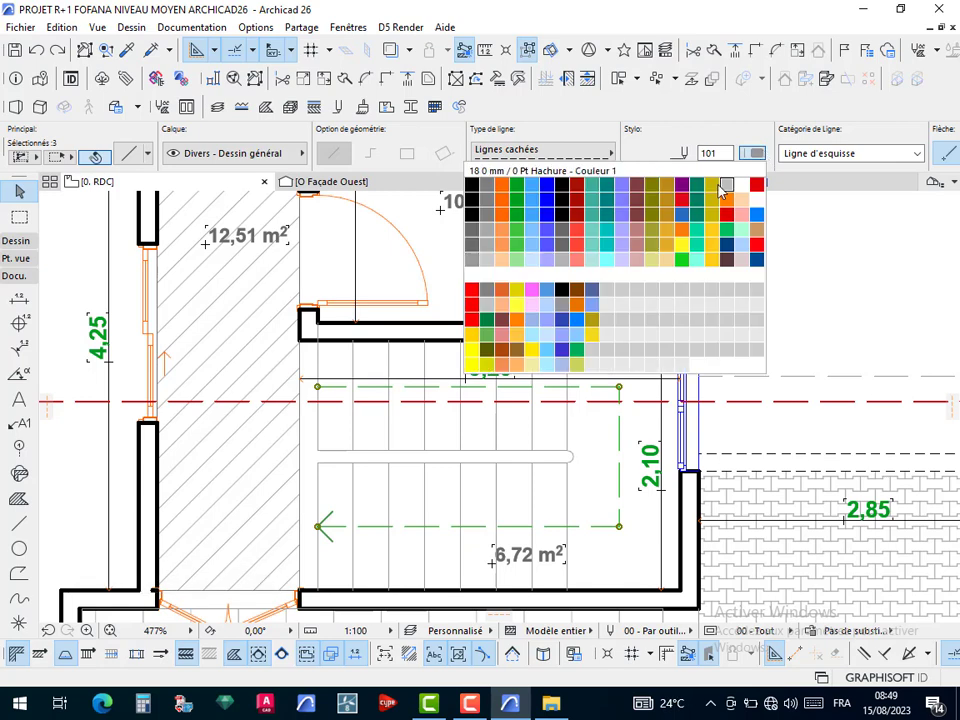
{"action": "left_click", "coordinate": [683, 188]}
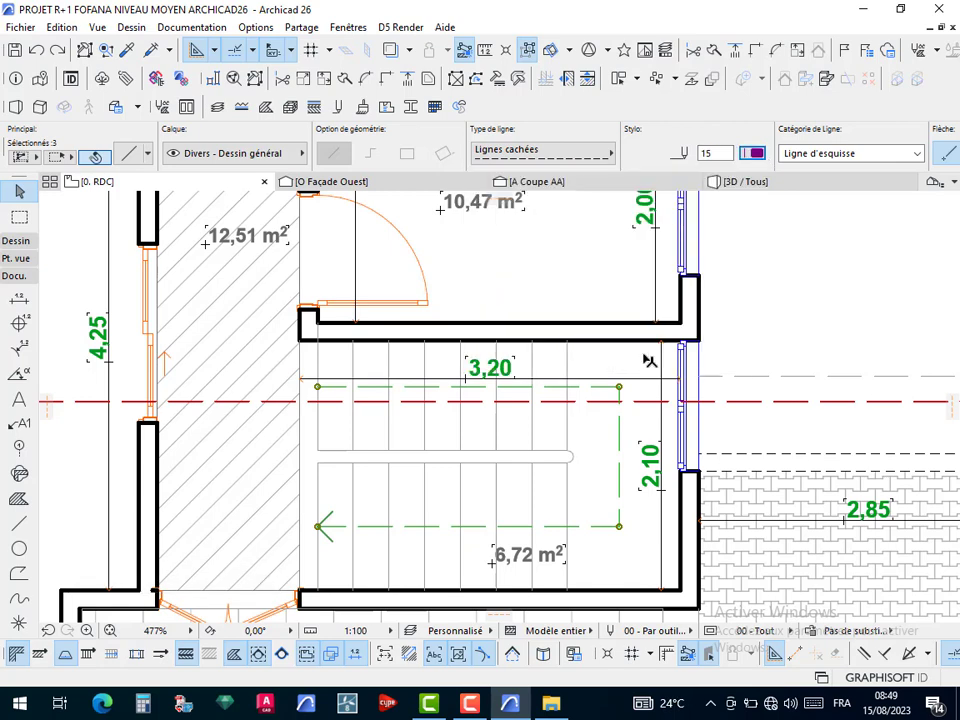
{"action": "key", "text": "Escape"}
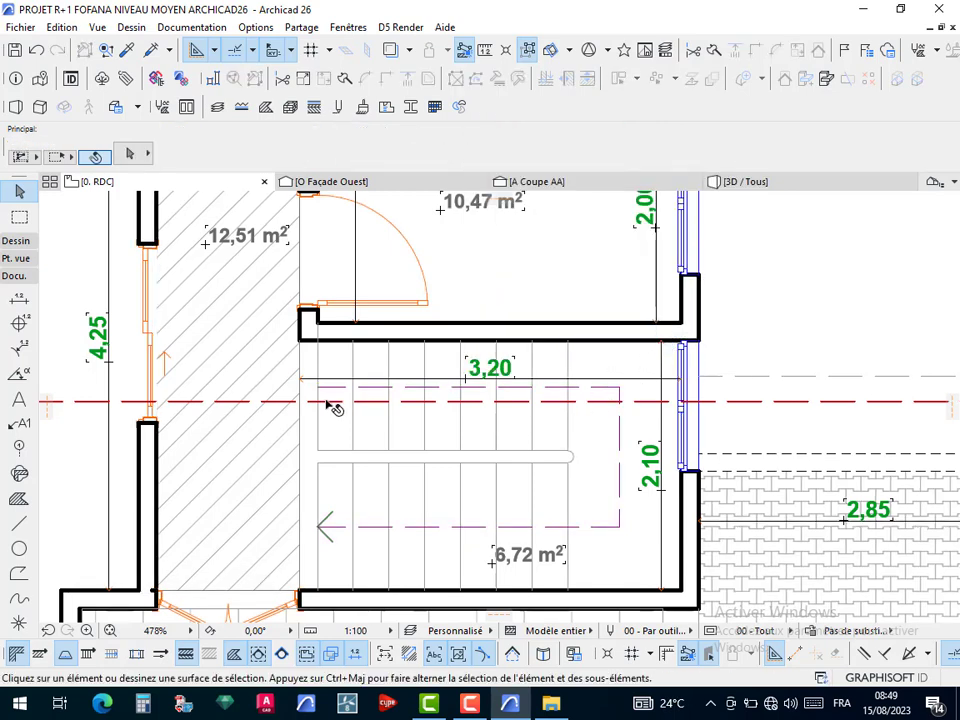
Remove the arrowhead from the Line tool's defaults and draw a small rectangle around the walking line's start on the upper flight
{"action": "scroll", "coordinate": [332, 402], "scroll_direction": "up", "scroll_amount": 4}
{"action": "key", "text": "l"}
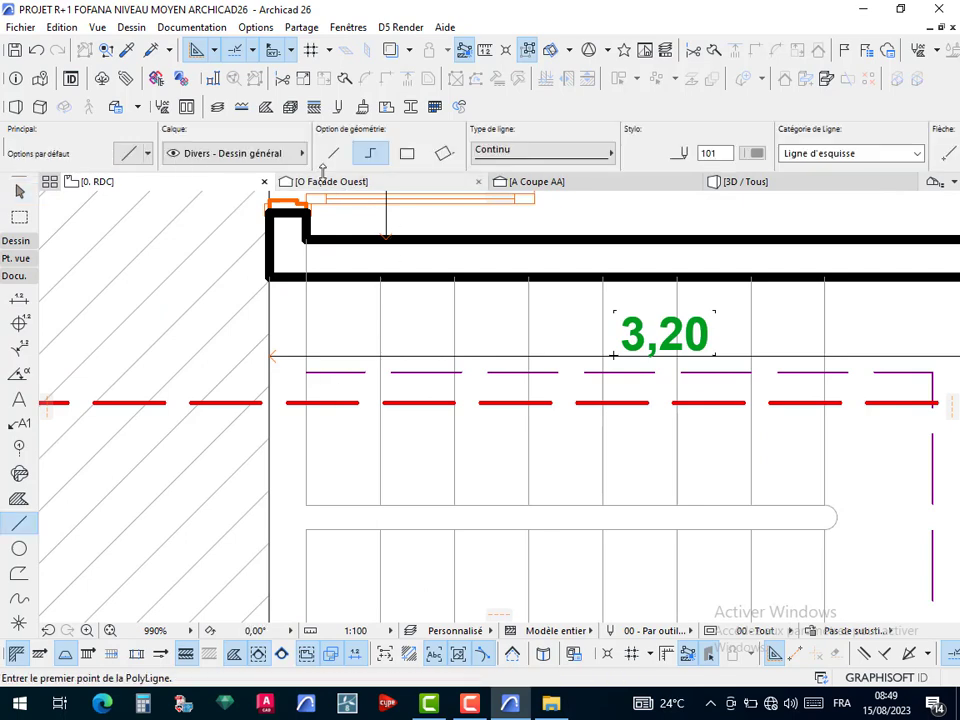
{"action": "left_click", "coordinate": [128, 155]}
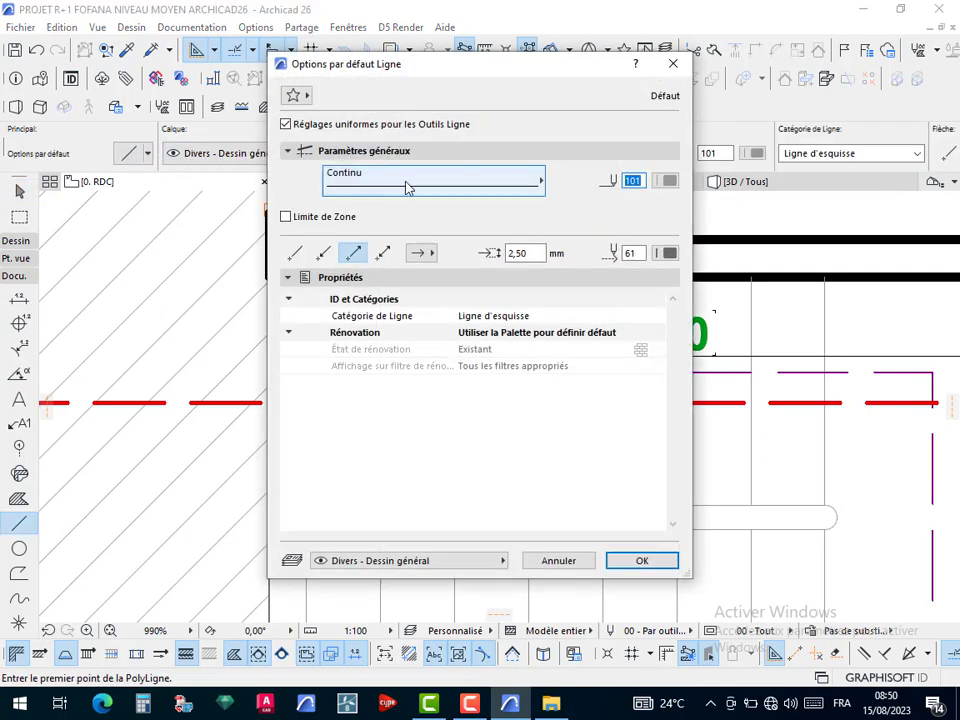
{"action": "key", "text": "Return"}
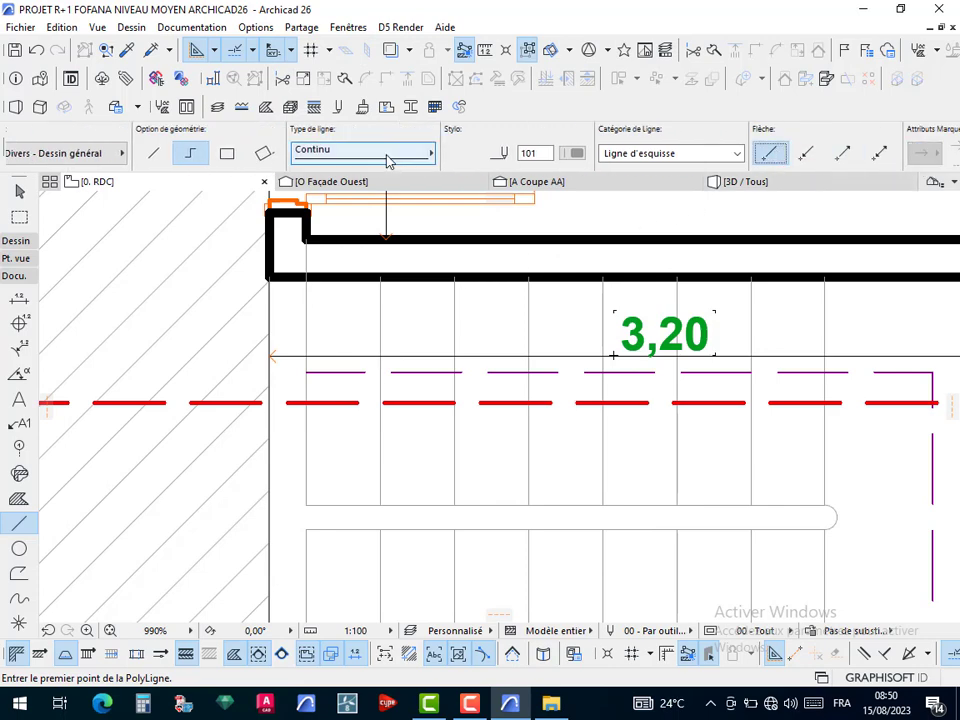
{"action": "left_click", "coordinate": [227, 153]}
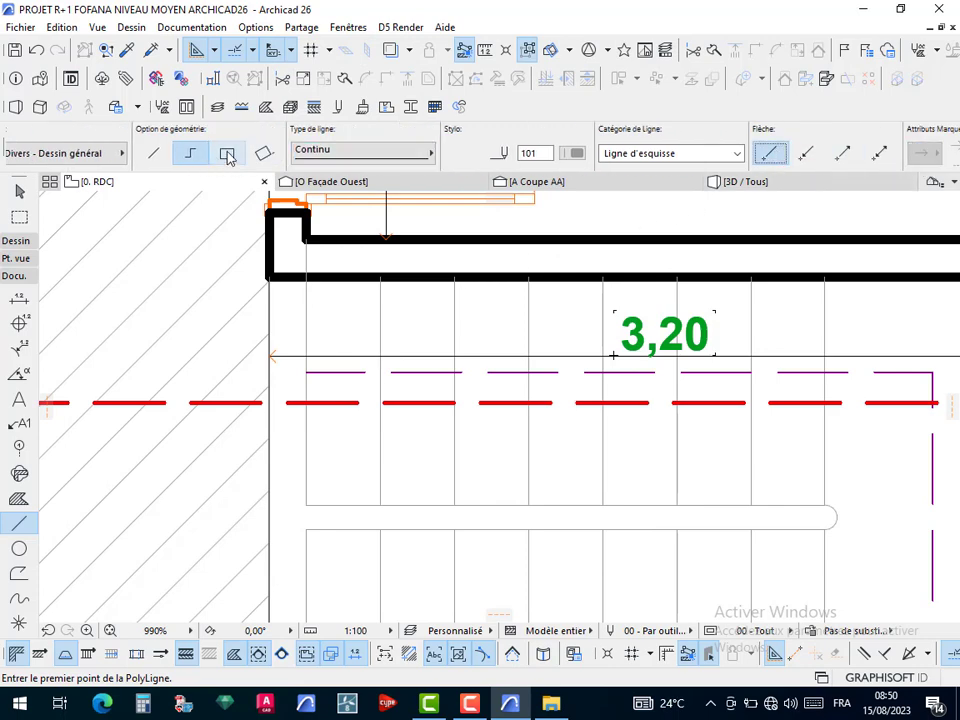
{"action": "left_click", "coordinate": [292, 332]}
{"action": "left_click", "coordinate": [350, 417]}
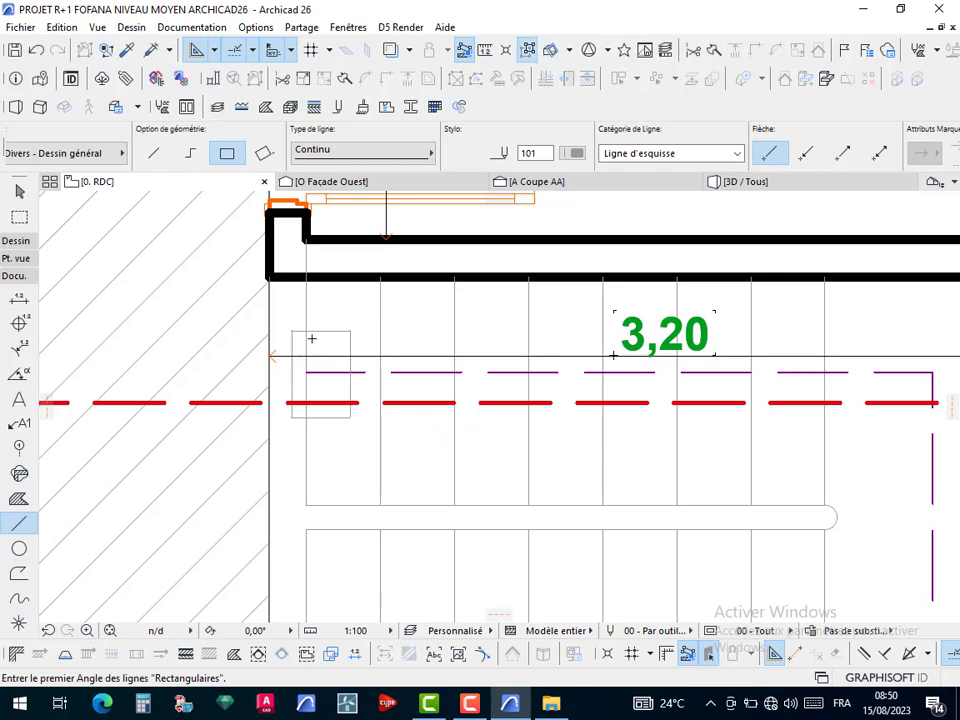
{"action": "key", "text": "Escape"}
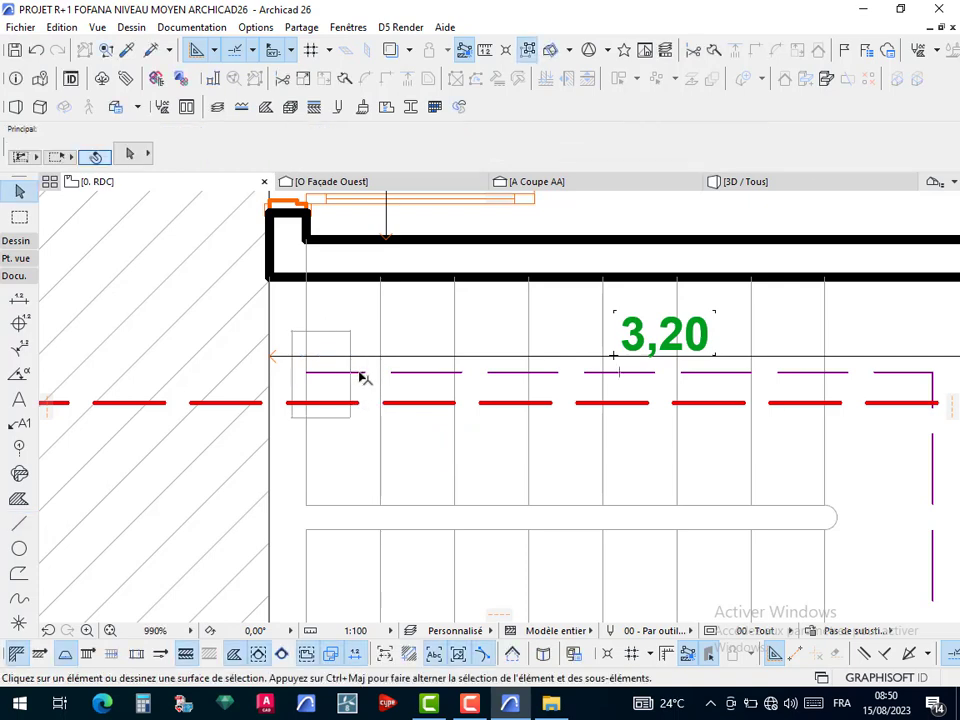
Match the small rectangle to the walking line's purple Lignes cachées style, and undo the trim of the line inside it
{"action": "left_click", "coordinate": [349, 347], "text": "alt"}
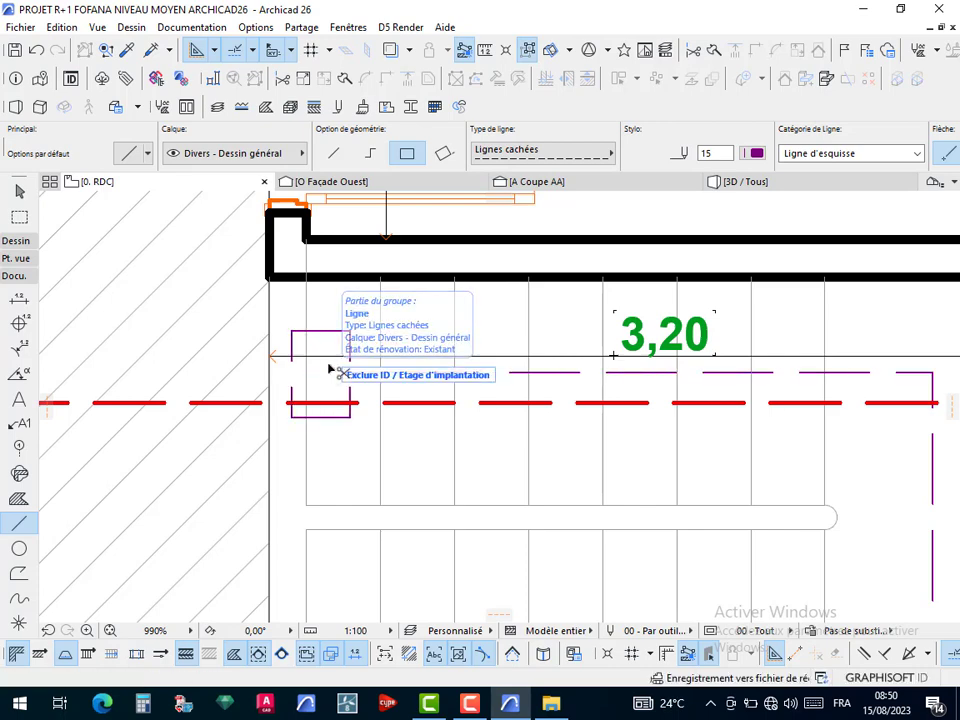
{"action": "key", "text": "Escape"}
{"action": "key", "text": "ctrl+z"}
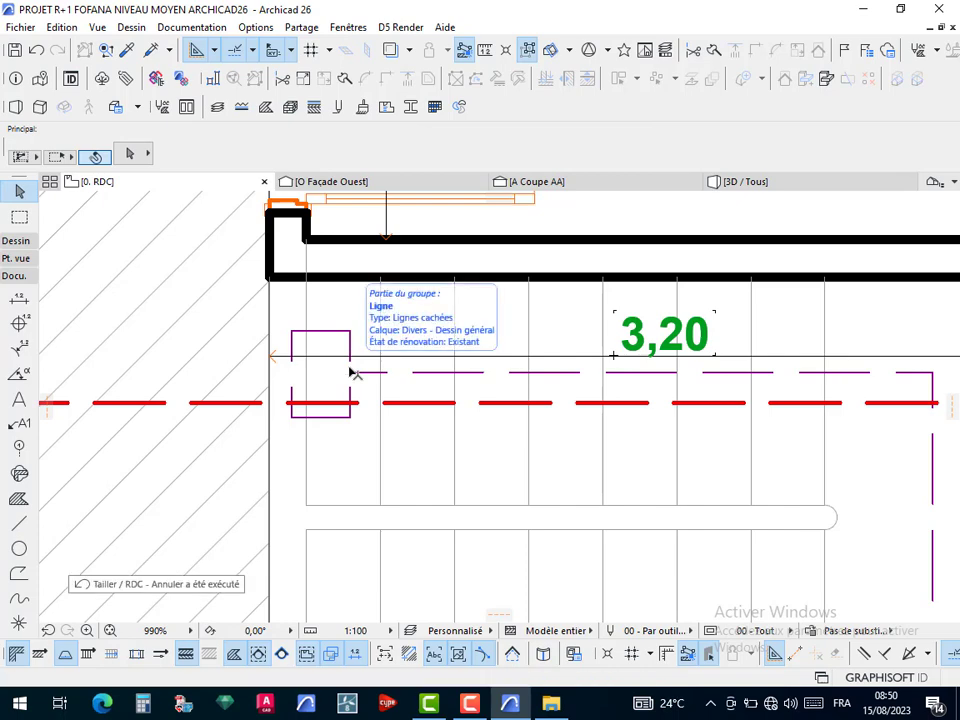
Dimension the width of the lower stair flight between the central divider and the room's lower wall
{"action": "scroll", "coordinate": [440, 364], "scroll_direction": "down", "scroll_amount": 1}
{"action": "scroll", "coordinate": [440, 364], "scroll_direction": "down", "scroll_amount": 5}
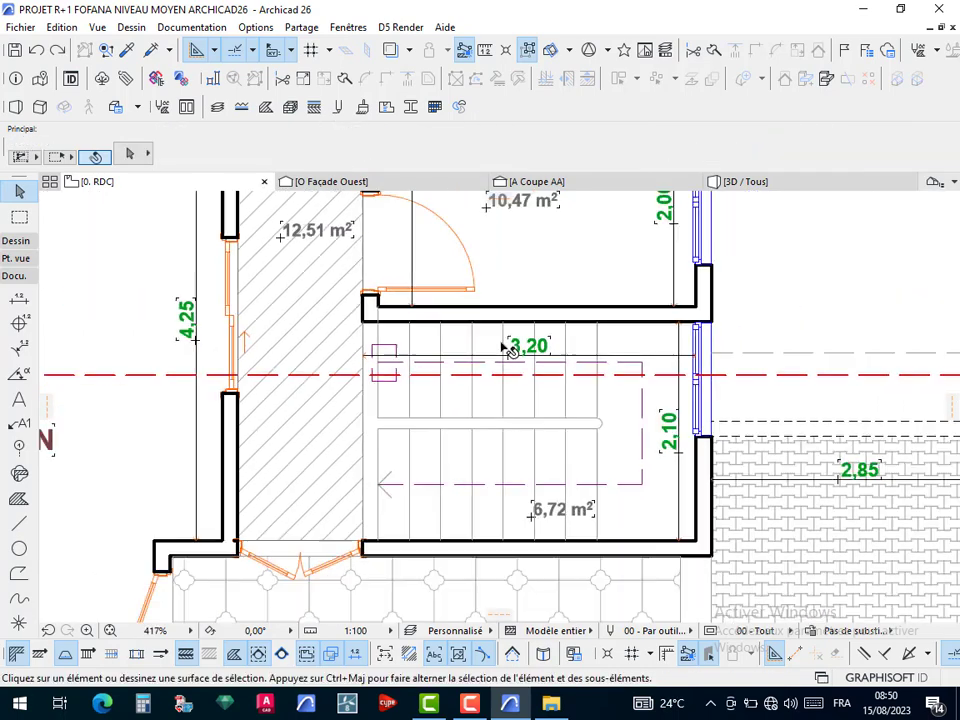
{"action": "scroll", "coordinate": [476, 360], "scroll_direction": "up", "scroll_amount": 1}
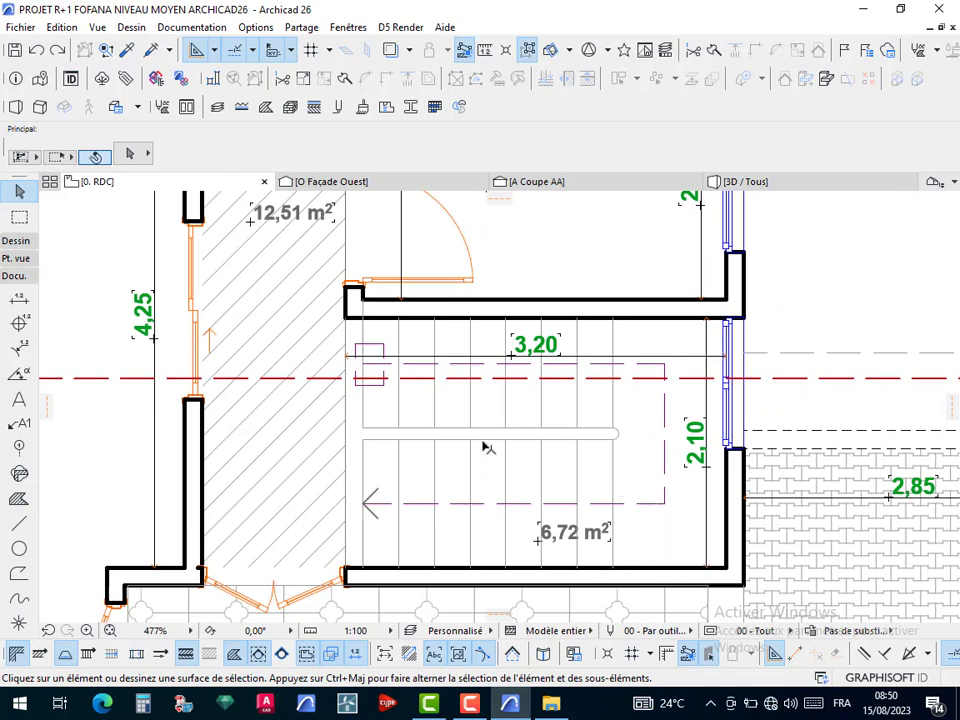
{"action": "scroll", "coordinate": [486, 470], "scroll_direction": "up", "scroll_amount": 2}
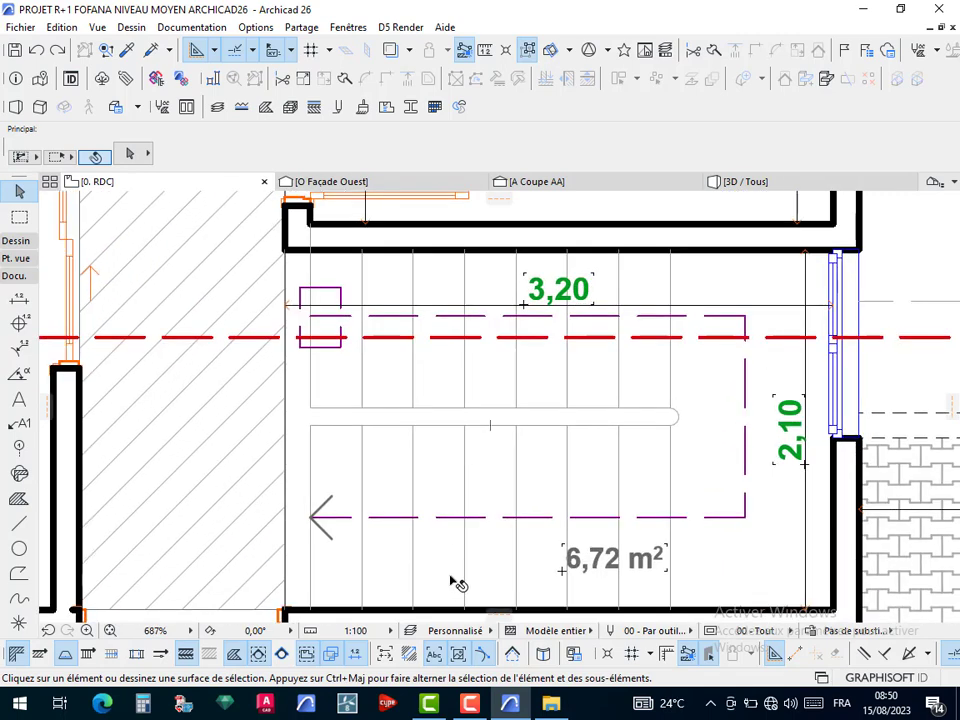
{"action": "key", "text": "d"}
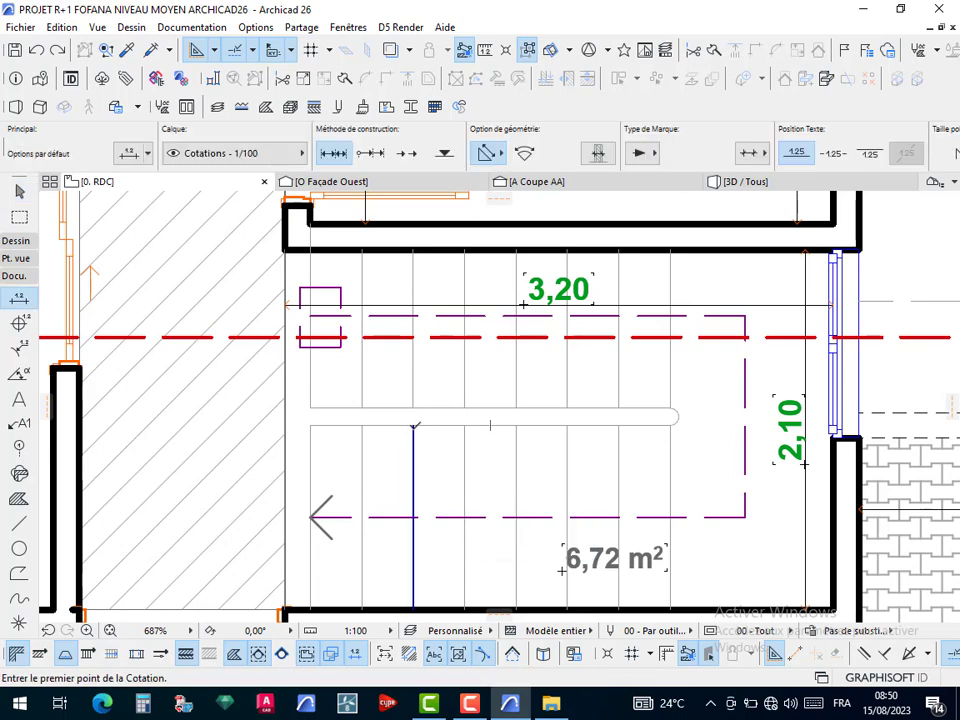
{"action": "left_click", "coordinate": [413, 425]}
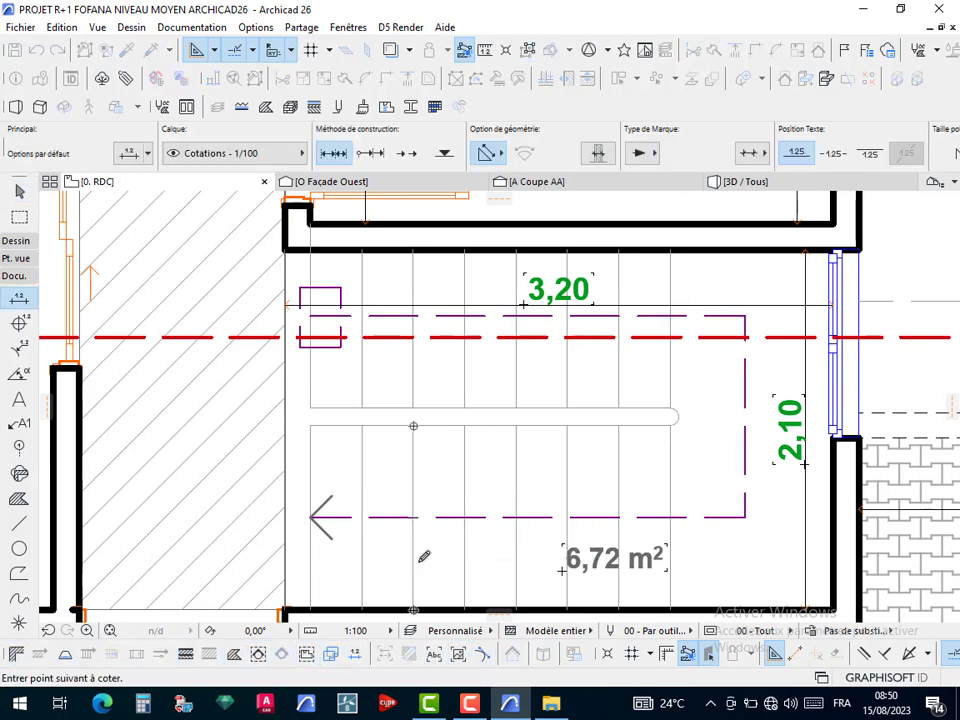
{"action": "double_click", "coordinate": [424, 557]}
{"action": "left_click", "coordinate": [430, 550]}
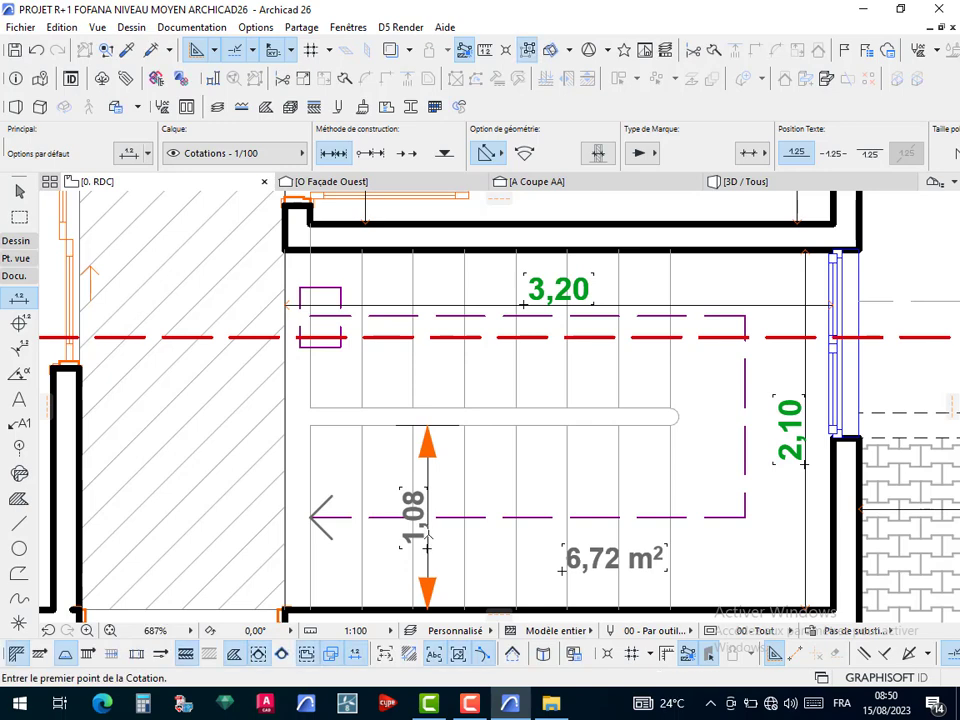
Dimension the landing's depth along the lower wall, from the inner wall corner to the last riser of the lower flight
{"action": "middle_click_drag", "start_coordinate": [424, 520], "coordinate": [297, 470]}
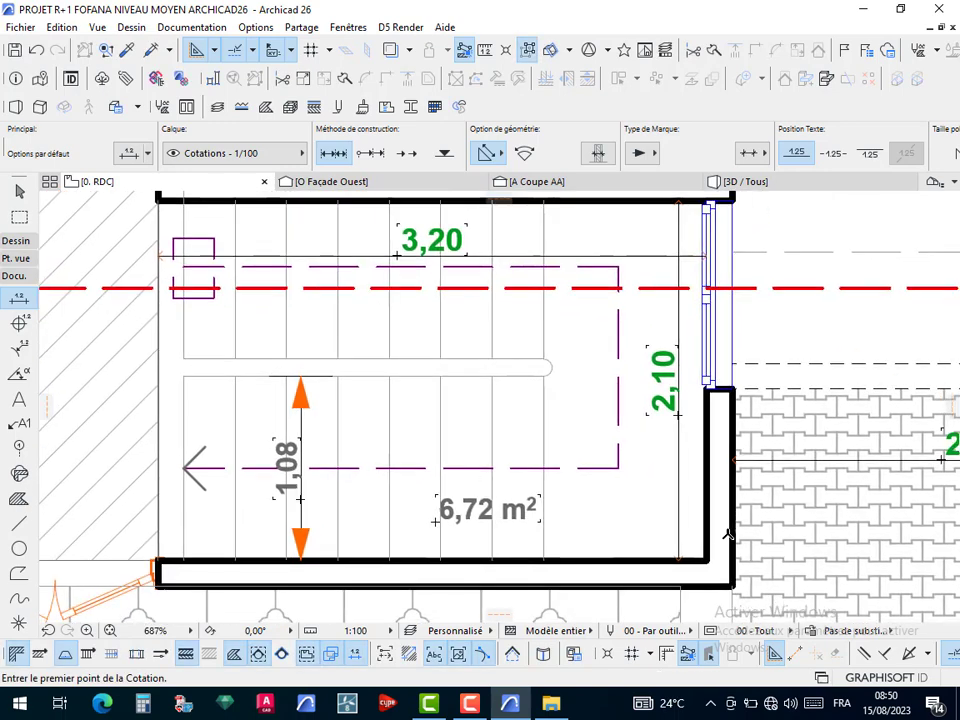
{"action": "left_click", "coordinate": [706, 558]}
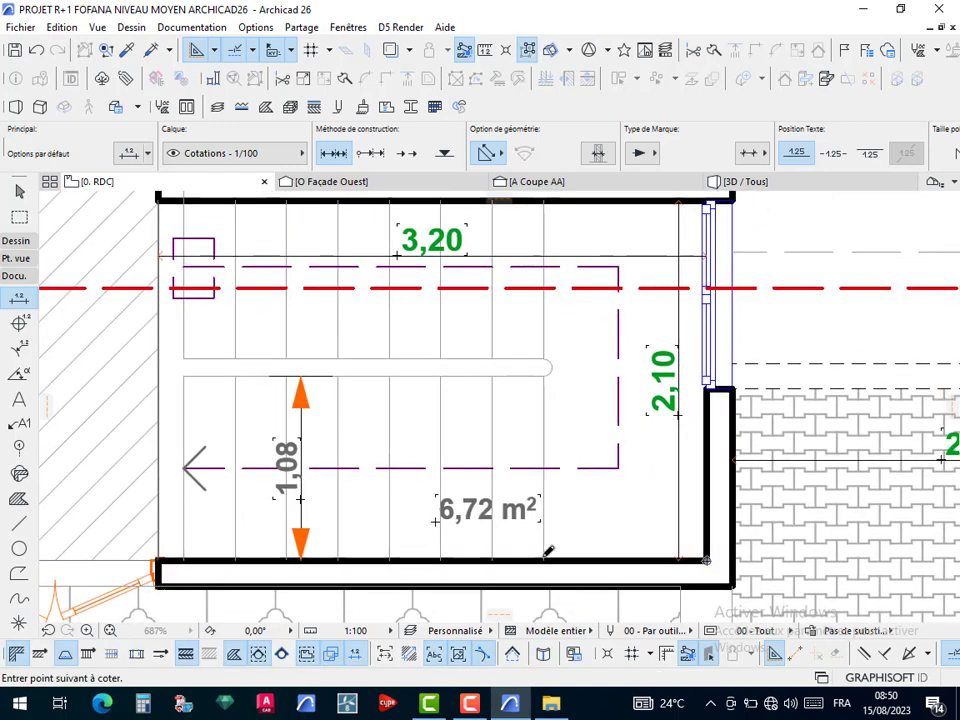
{"action": "left_click", "coordinate": [543, 561]}
{"action": "double_click", "coordinate": [613, 525]}
{"action": "left_click", "coordinate": [615, 517]}
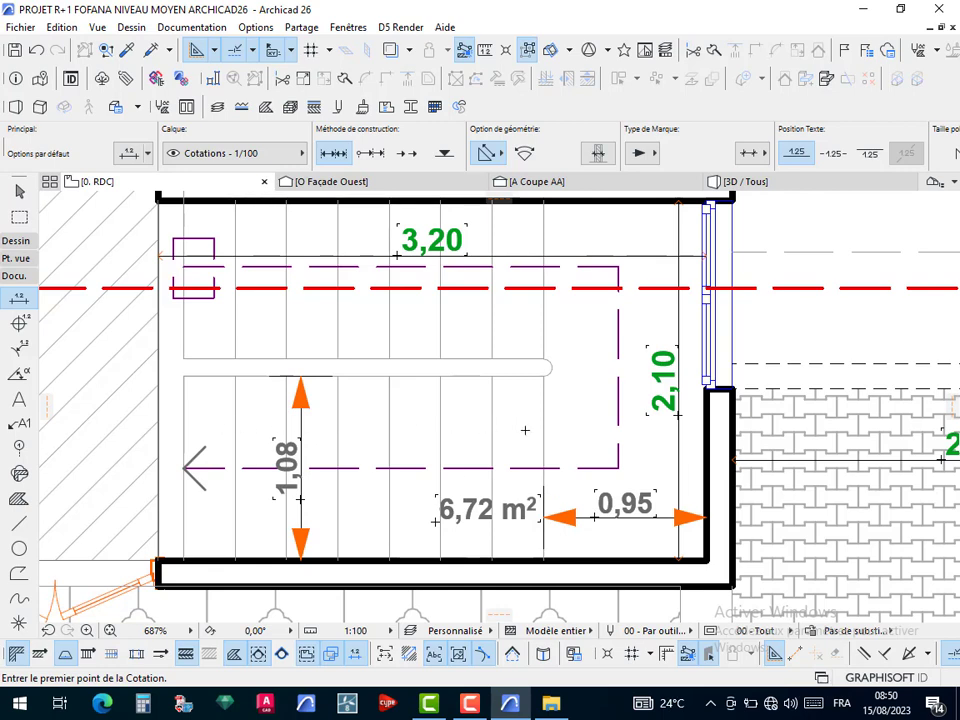
{"action": "key", "text": "Escape"}
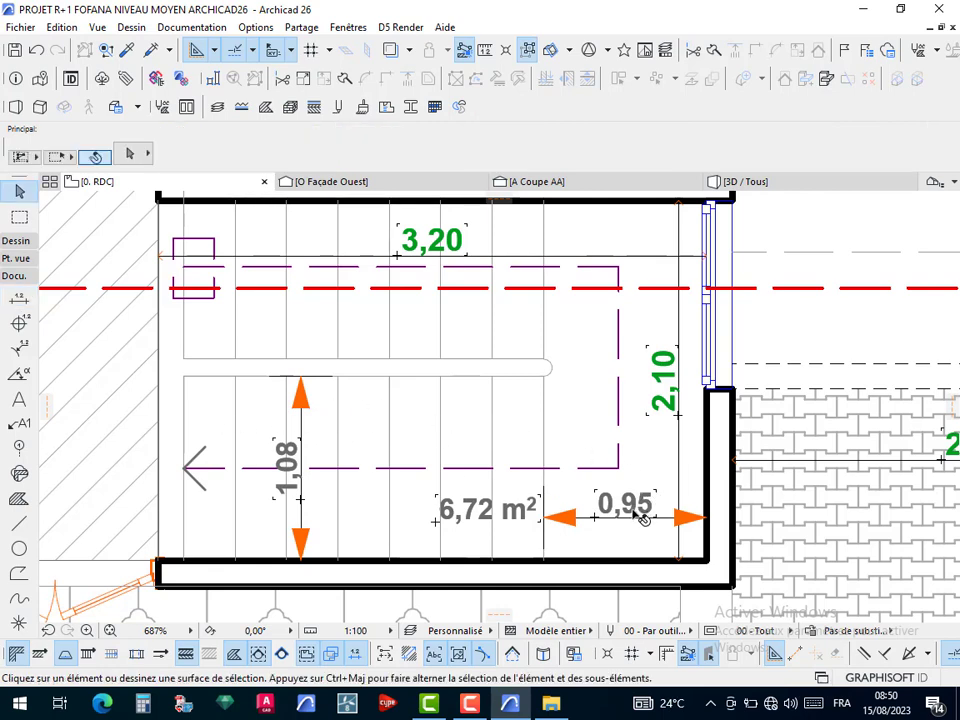
Delete the landing depth dimension and the lower flight width dimension
{"action": "left_click", "coordinate": [592, 520]}
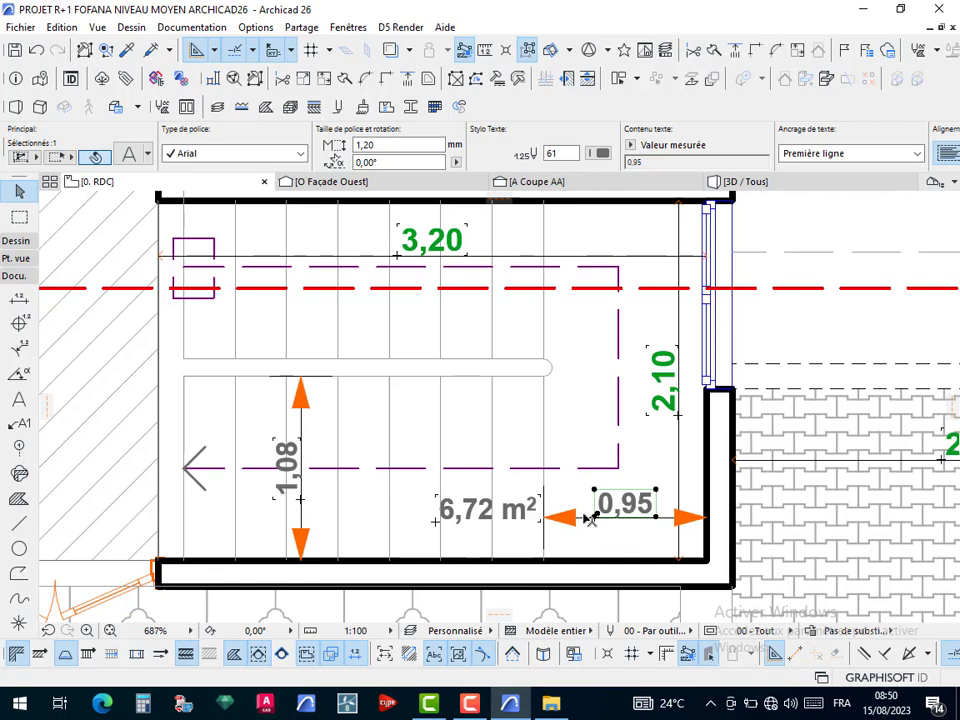
{"action": "left_click", "coordinate": [588, 522]}
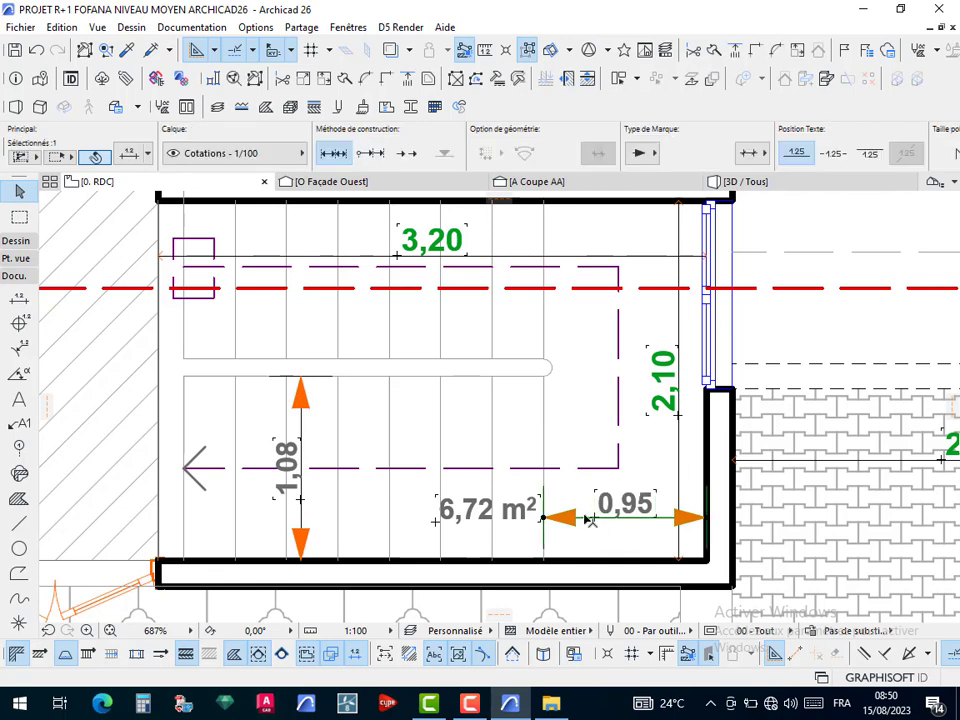
{"action": "key", "text": "Delete"}
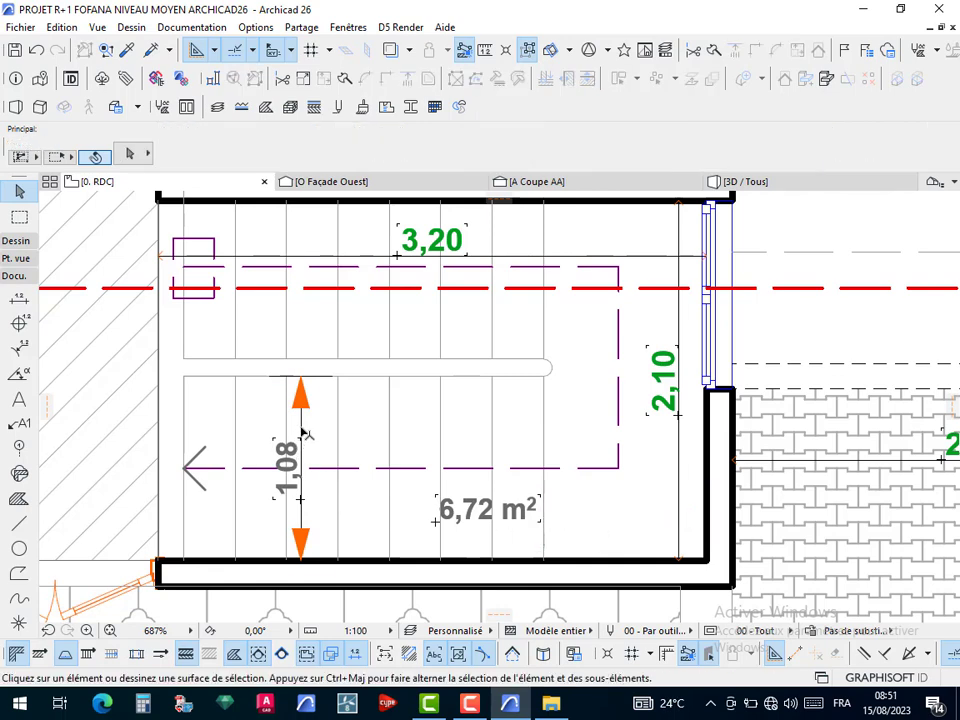
{"action": "left_click", "coordinate": [303, 433]}
{"action": "key", "text": "Delete"}
Activate the Stair tool, open its default settings and set the upper link (Lien supérieur) to Non lié
{"action": "middle_click_drag", "start_coordinate": [409, 395], "coordinate": [480, 455]}
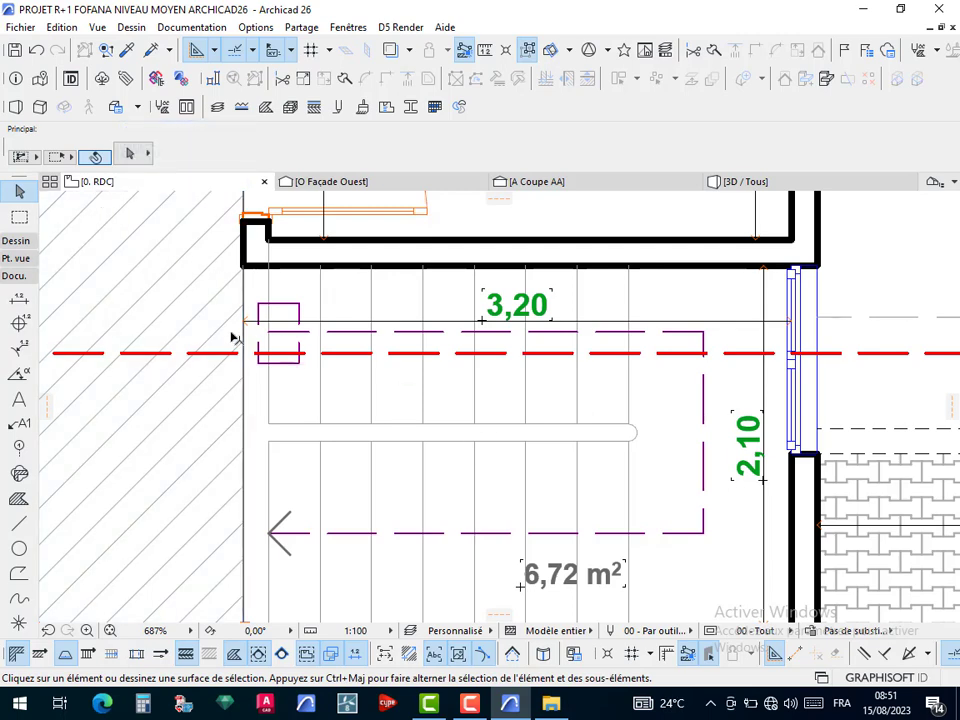
{"action": "left_click", "coordinate": [20, 242]}
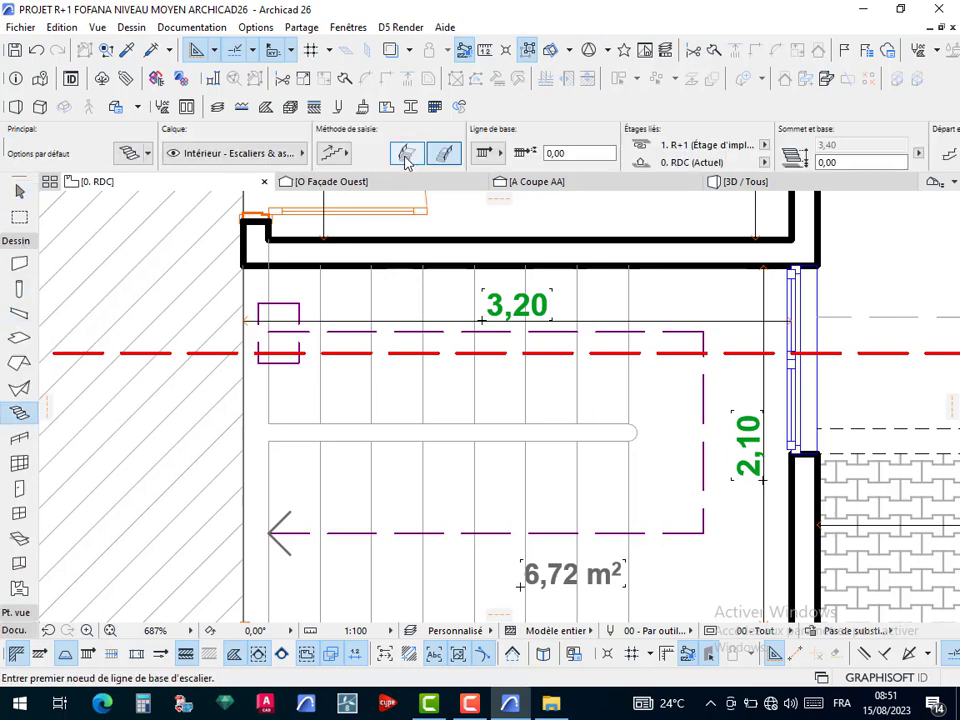
{"action": "left_click", "coordinate": [487, 155]}
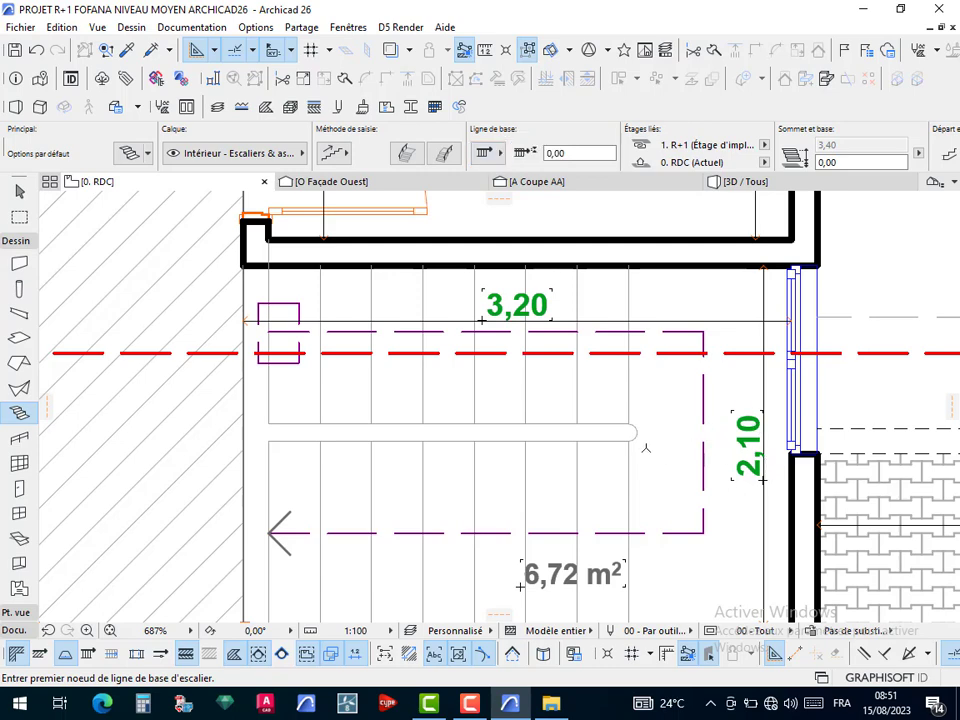
{"action": "middle_click_drag", "start_coordinate": [500, 400], "coordinate": [450, 354]}
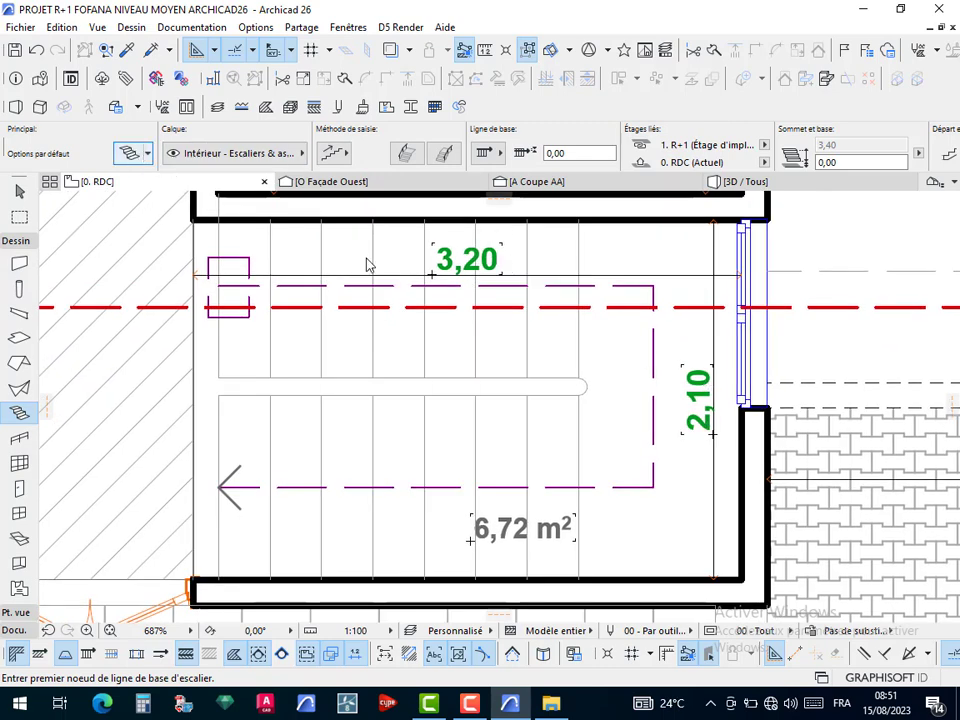
{"action": "key", "text": "ctrl+t"}
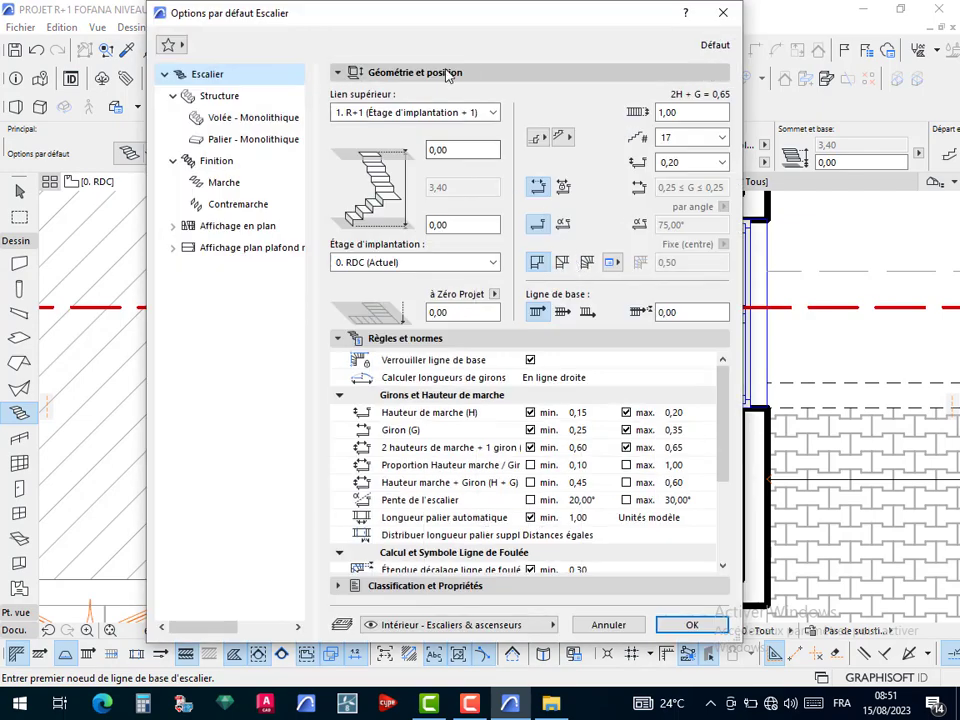
{"action": "left_click", "coordinate": [490, 112]}
{"action": "left_click", "coordinate": [352, 171]}
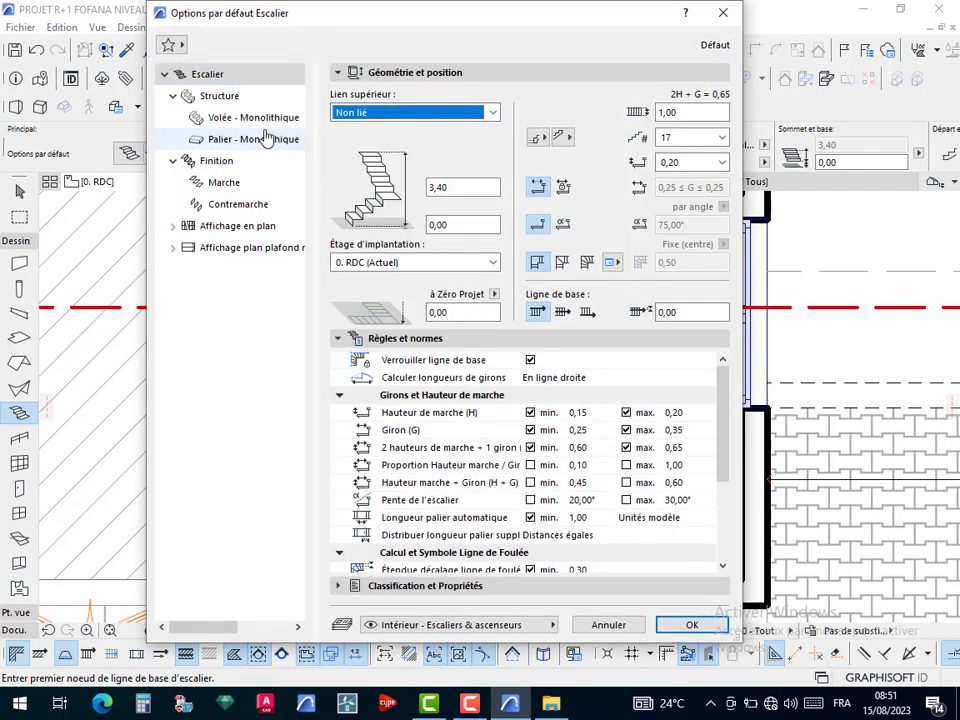
{"action": "left_click", "coordinate": [490, 112]}
{"action": "left_click", "coordinate": [429, 186]}
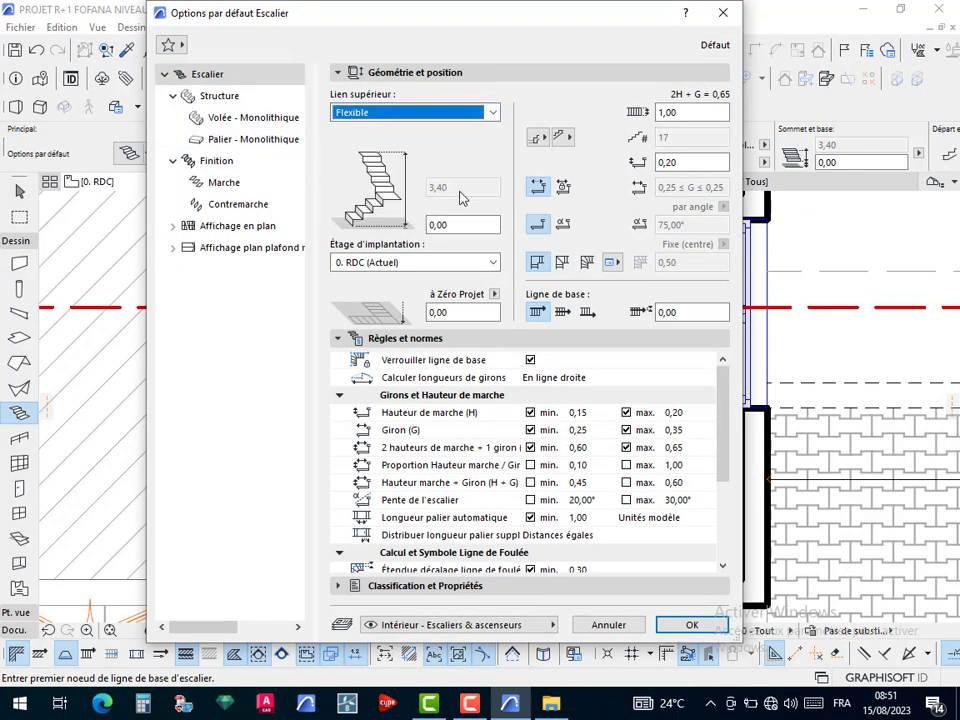
{"action": "left_click", "coordinate": [490, 112]}
{"action": "left_click", "coordinate": [385, 173]}
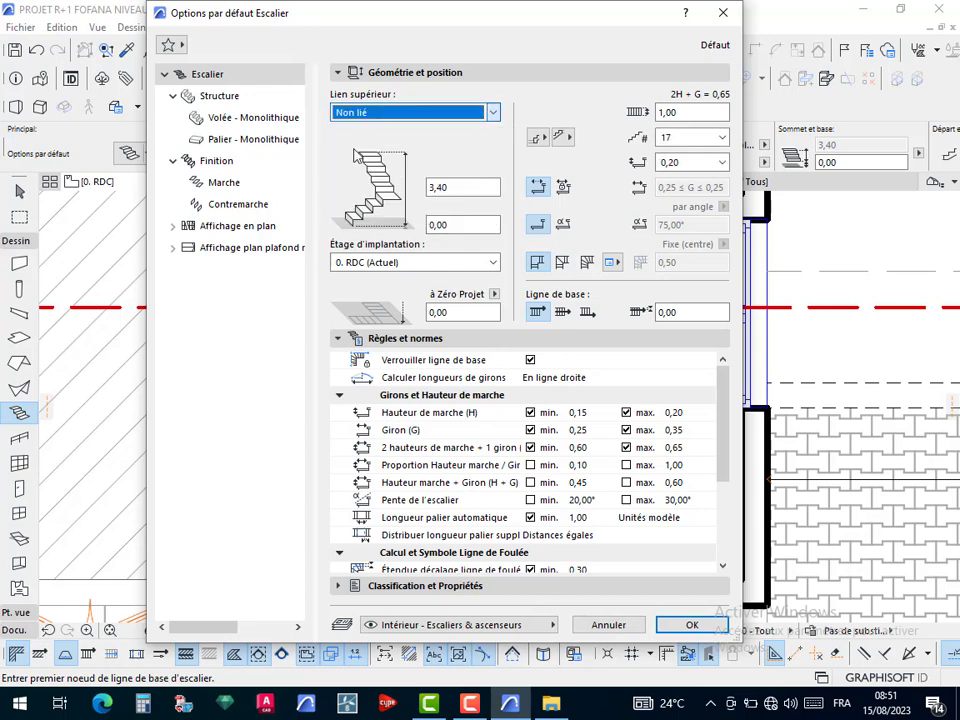
Set the default stair's floor plan display to Étage d'implantation seulement
{"action": "left_click", "coordinate": [220, 99]}
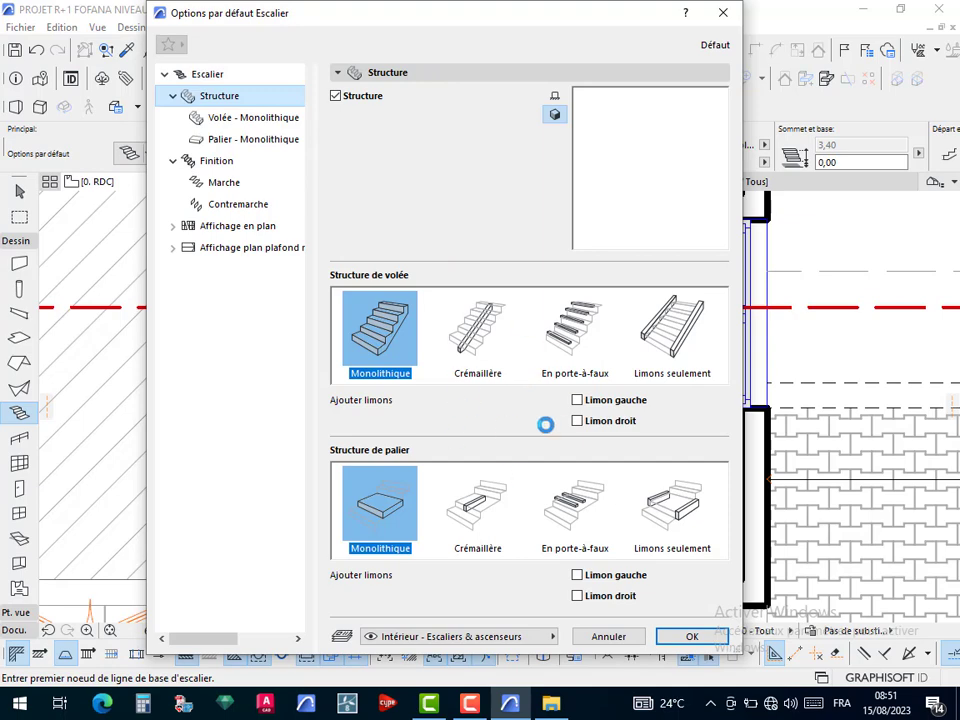
{"action": "left_click", "coordinate": [235, 118]}
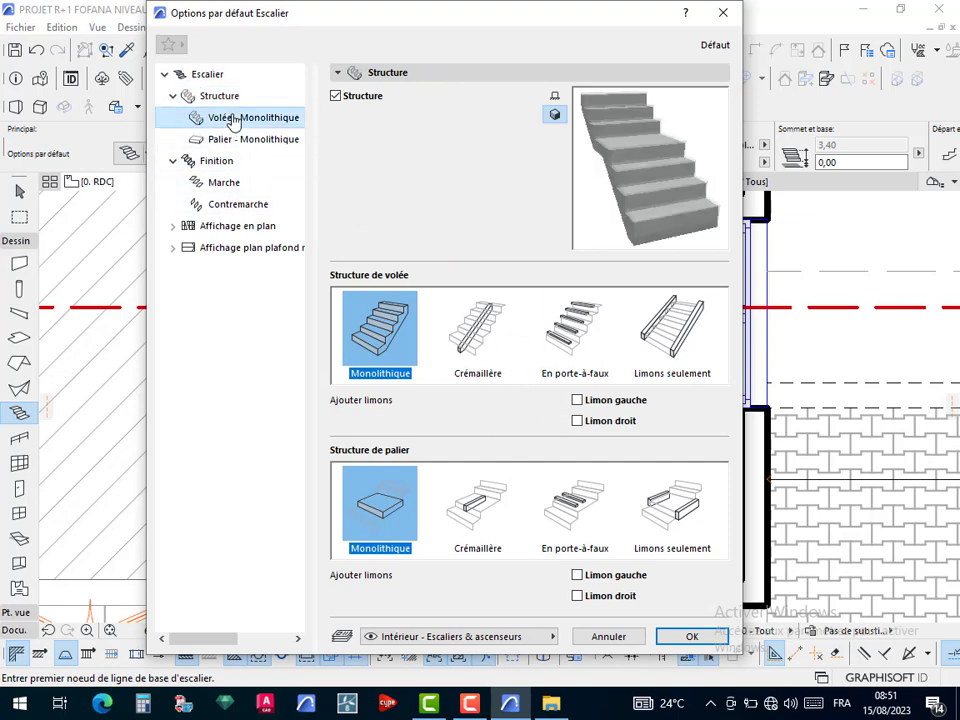
{"action": "left_click", "coordinate": [215, 163]}
{"action": "left_click", "coordinate": [222, 184]}
{"action": "left_click", "coordinate": [220, 205]}
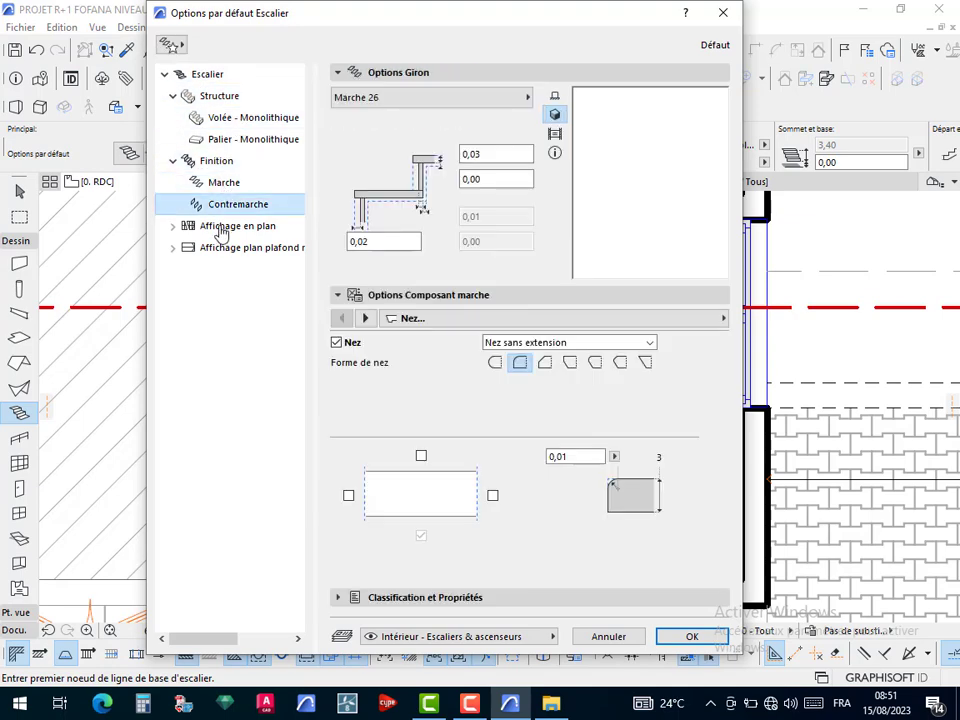
{"action": "left_click", "coordinate": [236, 228]}
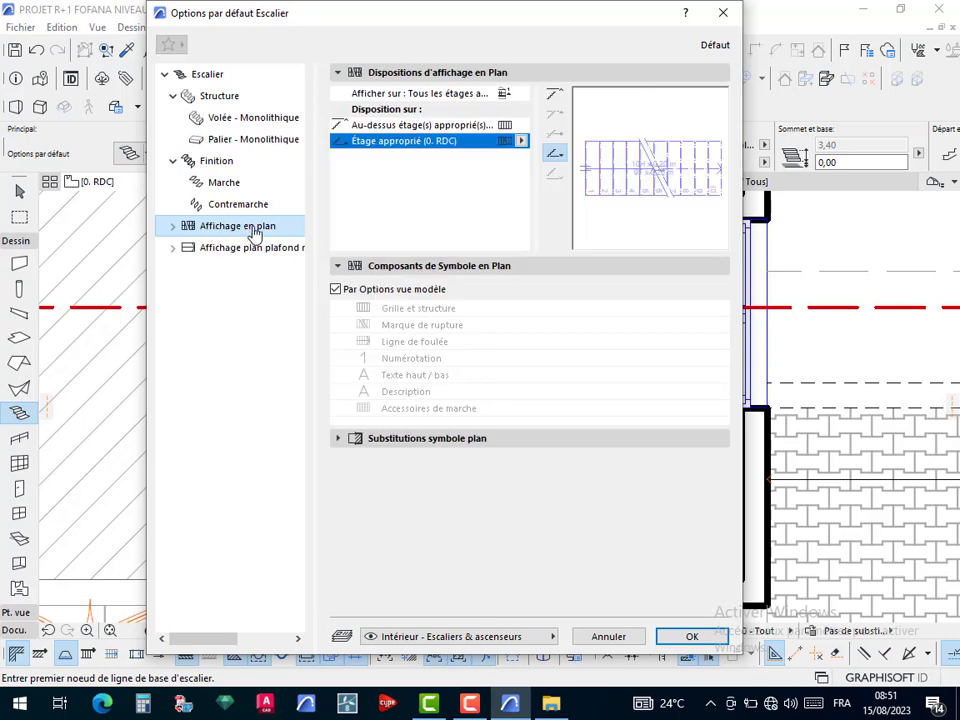
{"action": "left_click", "coordinate": [440, 96]}
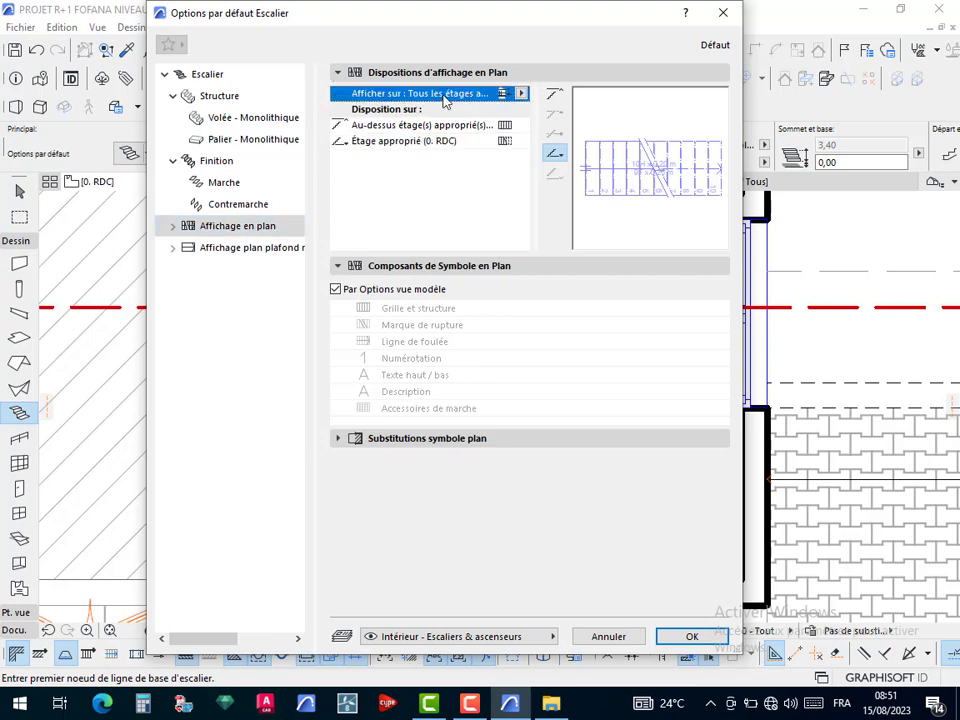
{"action": "left_click", "coordinate": [521, 93]}
{"action": "left_click", "coordinate": [581, 94]}
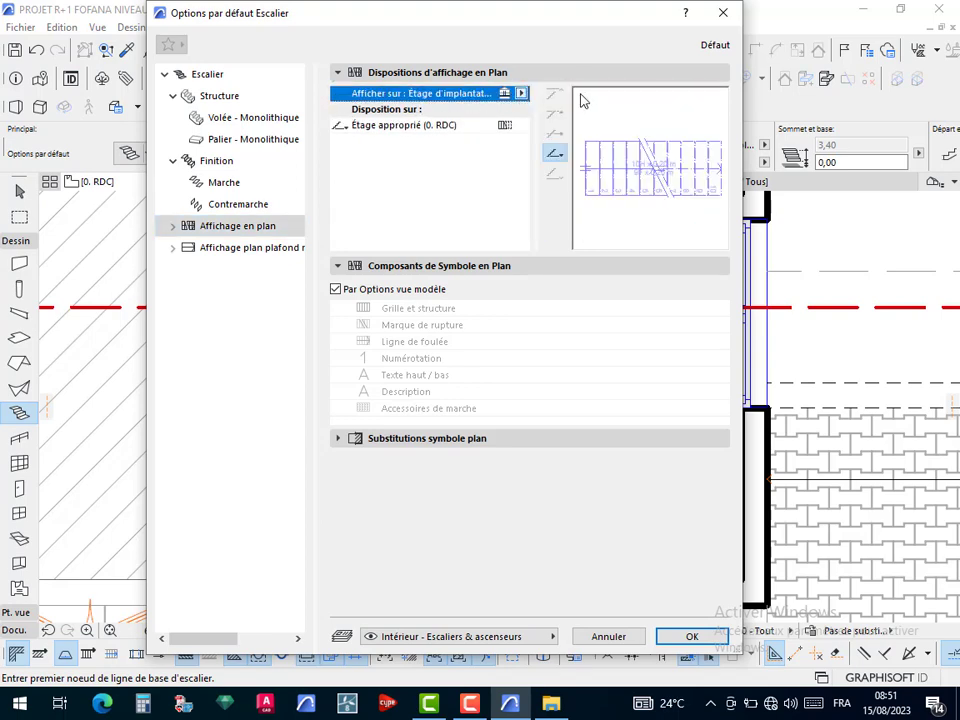
Set the default stair's reflected ceiling plan display to Étage d'implantation seulement
{"action": "left_click", "coordinate": [263, 249]}
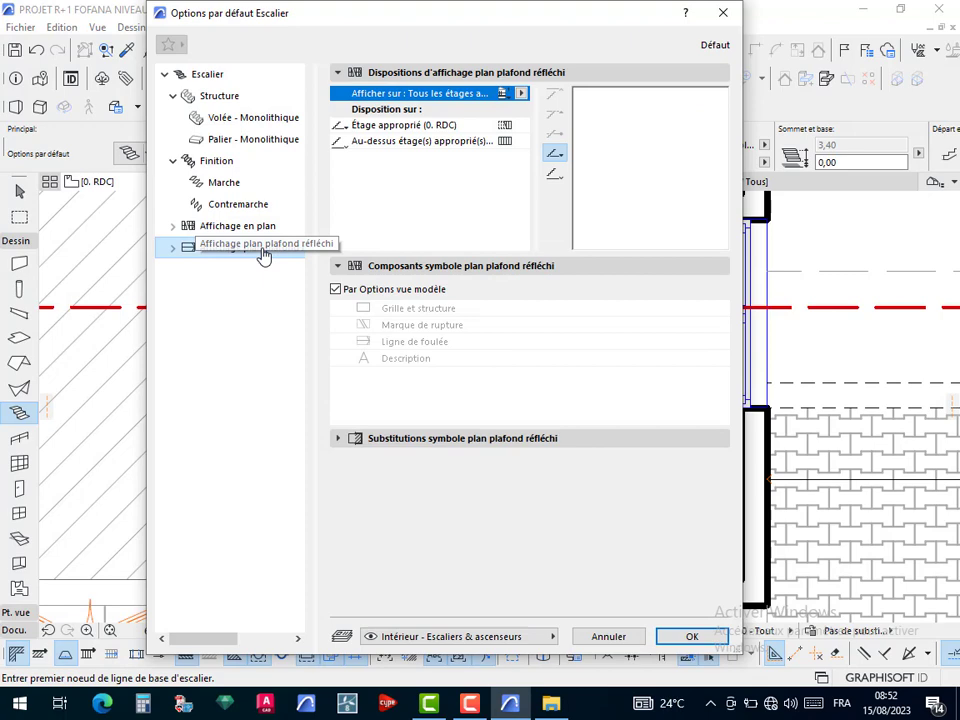
{"action": "left_click", "coordinate": [521, 93]}
{"action": "left_click", "coordinate": [606, 96]}
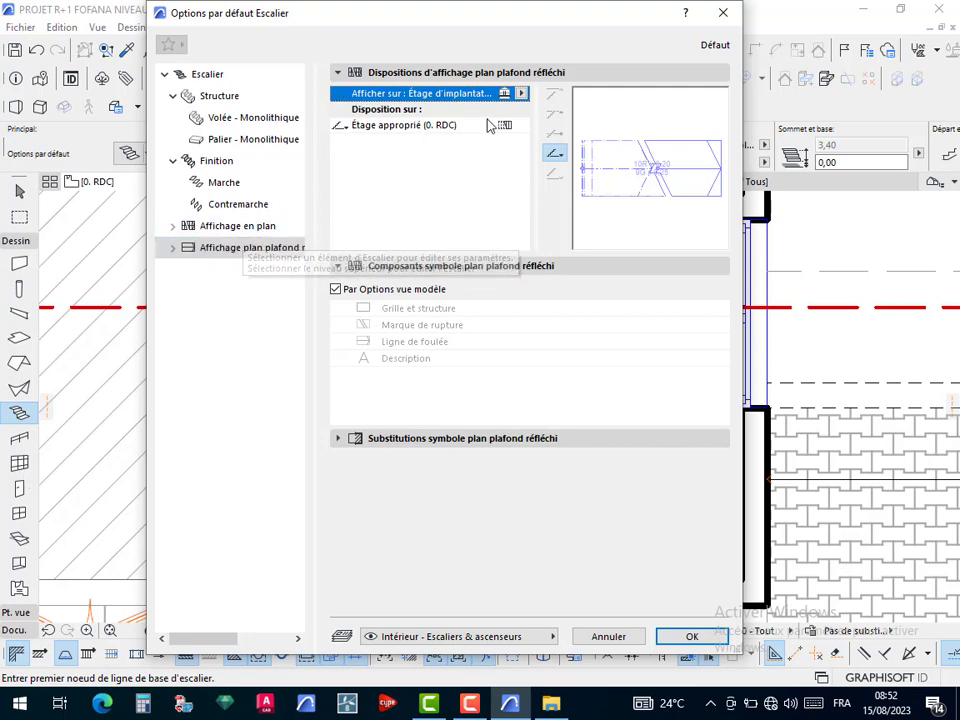
{"action": "left_click", "coordinate": [526, 97]}
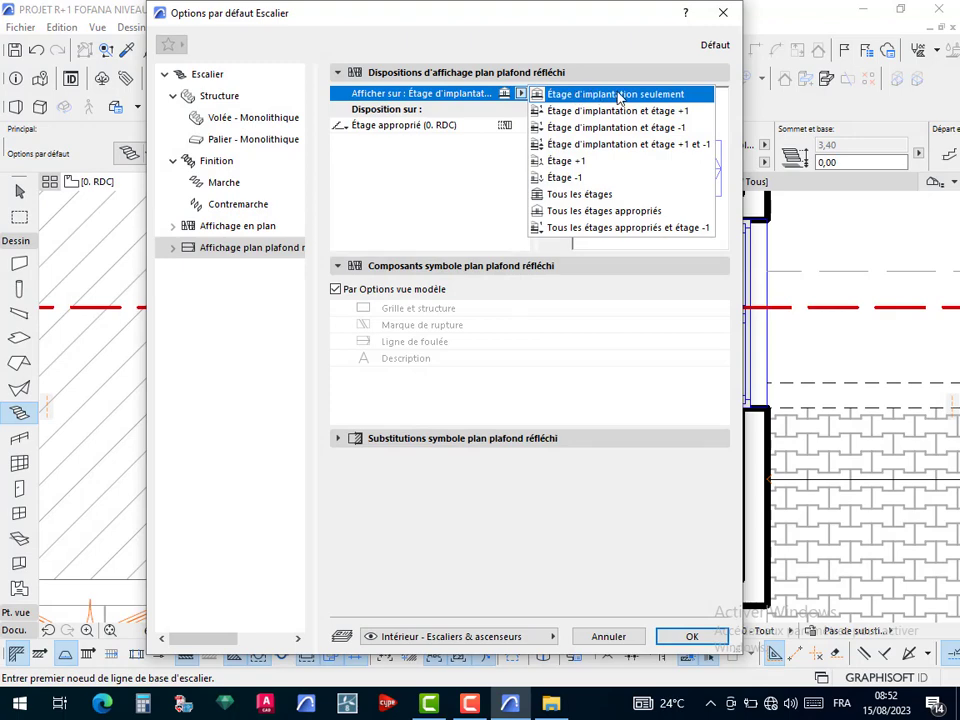
{"action": "left_click", "coordinate": [618, 97]}
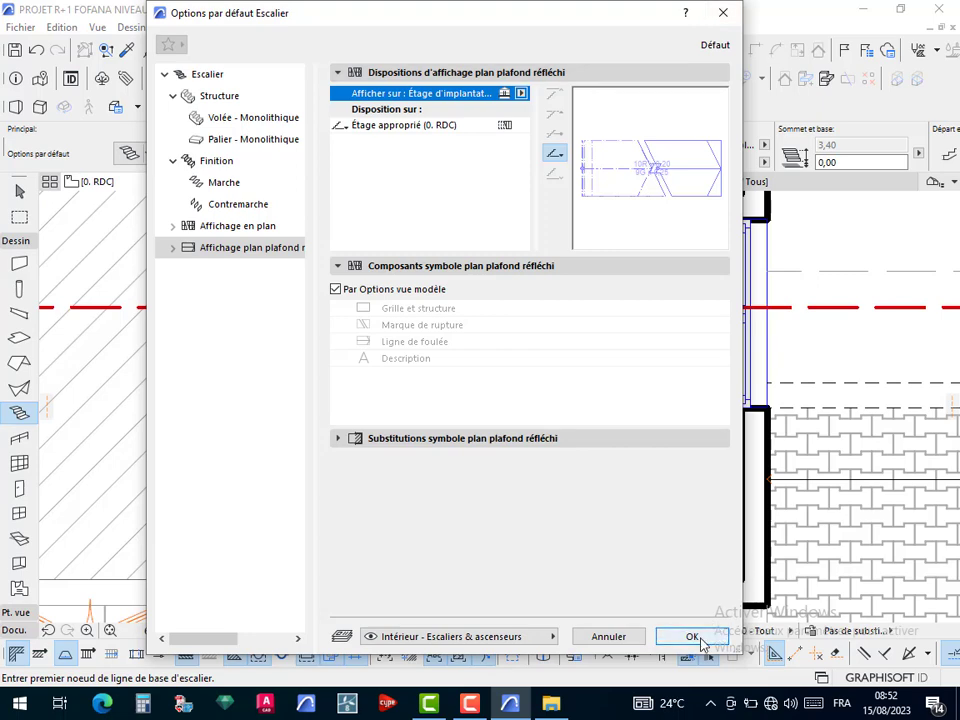
Examine the default stair's riser, tread, finish, landing, flight and structure settings
{"action": "left_click", "coordinate": [236, 204]}
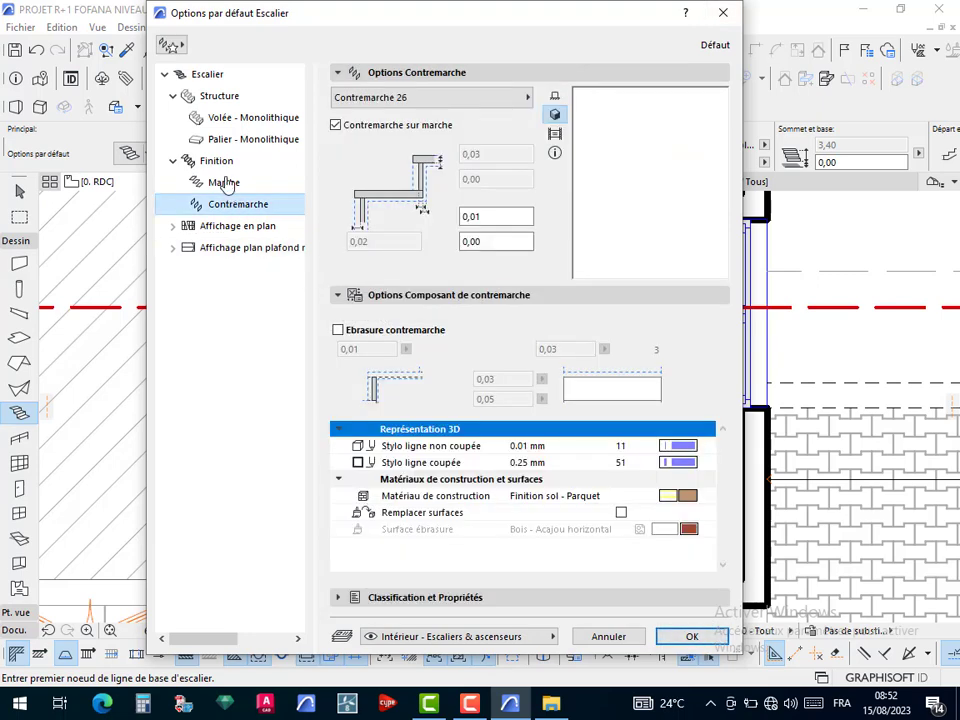
{"action": "left_click", "coordinate": [228, 184]}
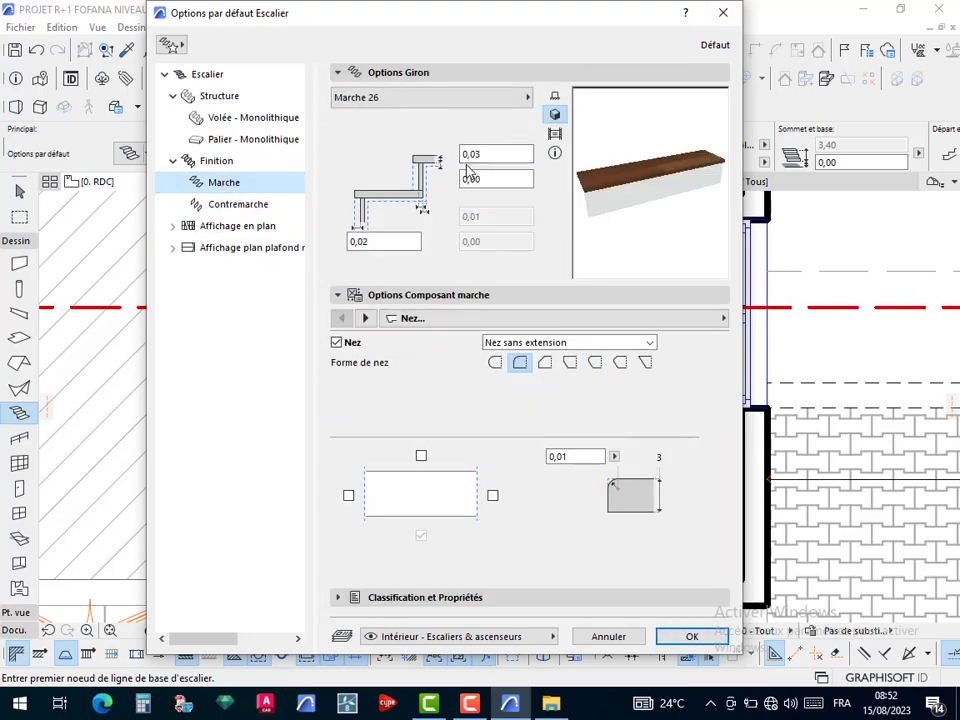
{"action": "left_click", "coordinate": [220, 162]}
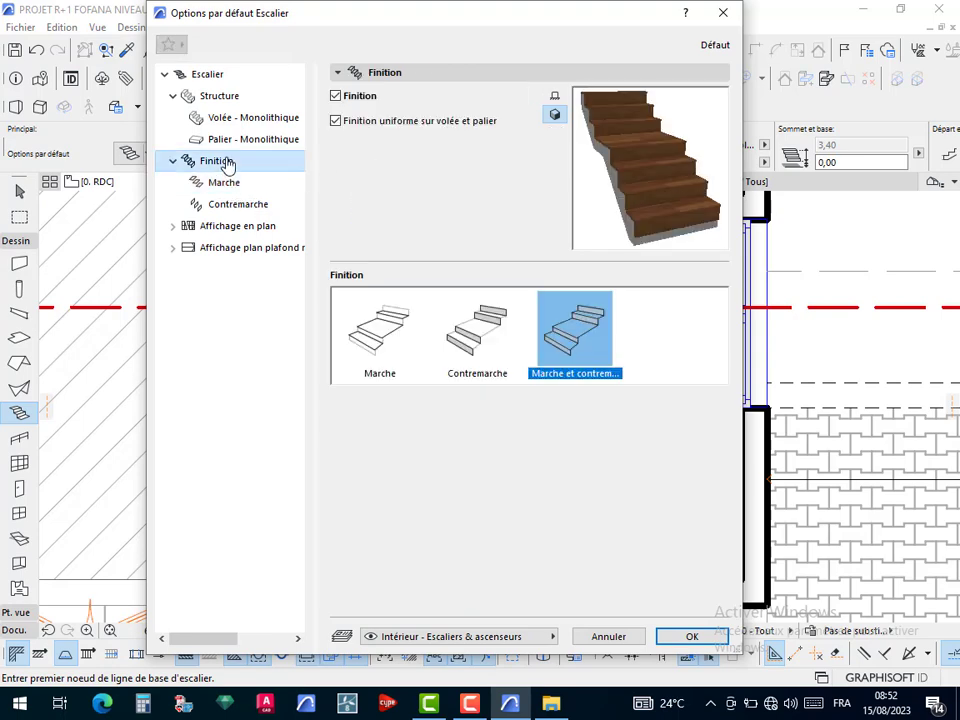
{"action": "left_click", "coordinate": [241, 140]}
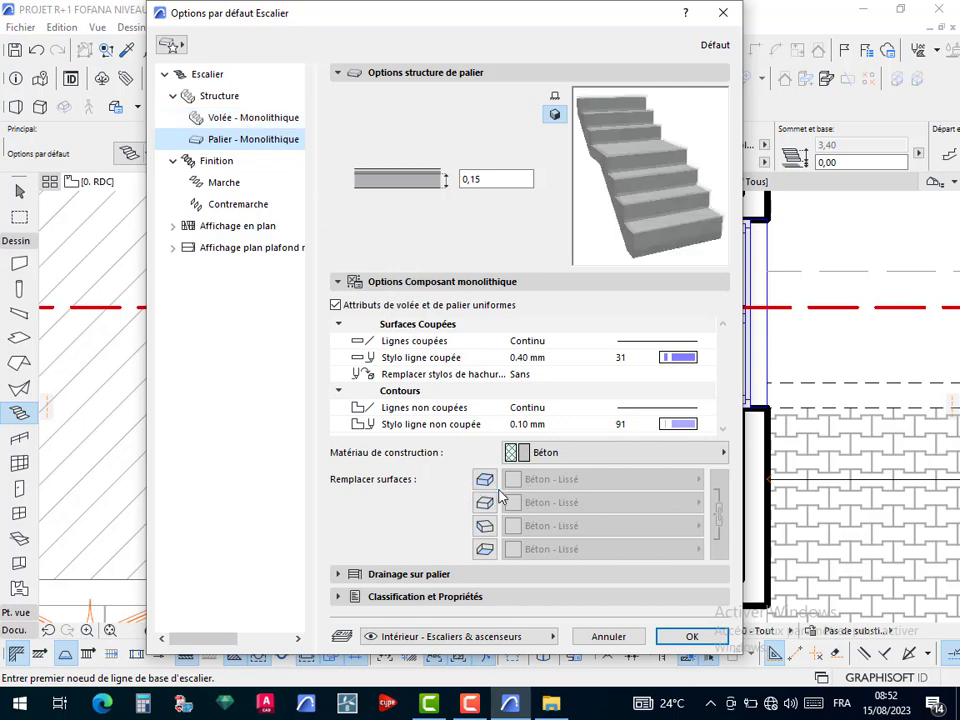
{"action": "left_click", "coordinate": [486, 522]}
{"action": "left_click", "coordinate": [484, 482]}
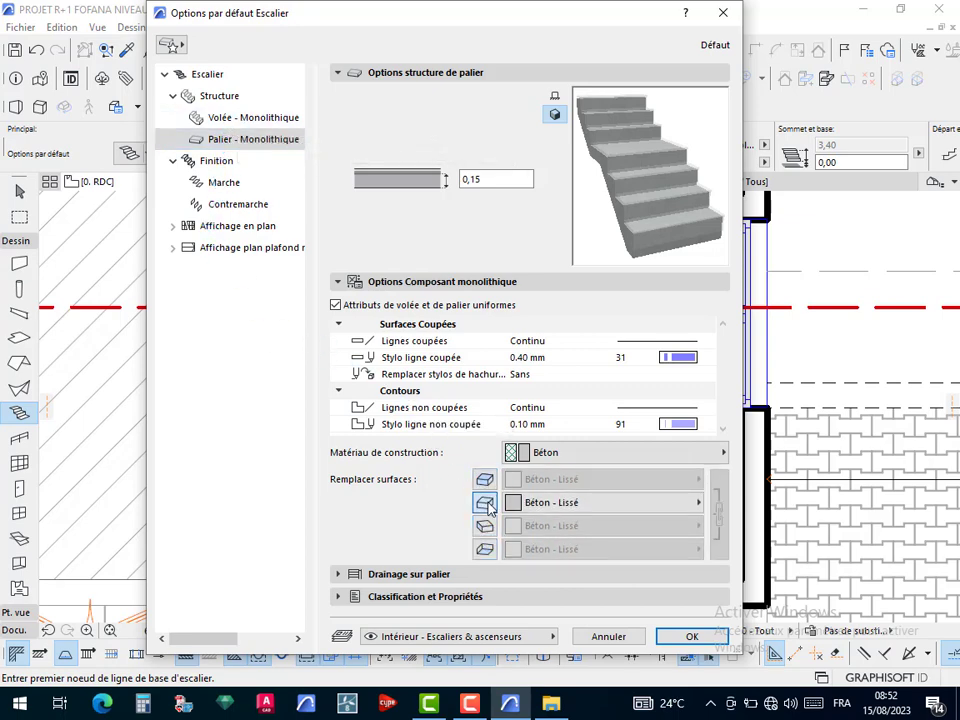
{"action": "left_click", "coordinate": [238, 119]}
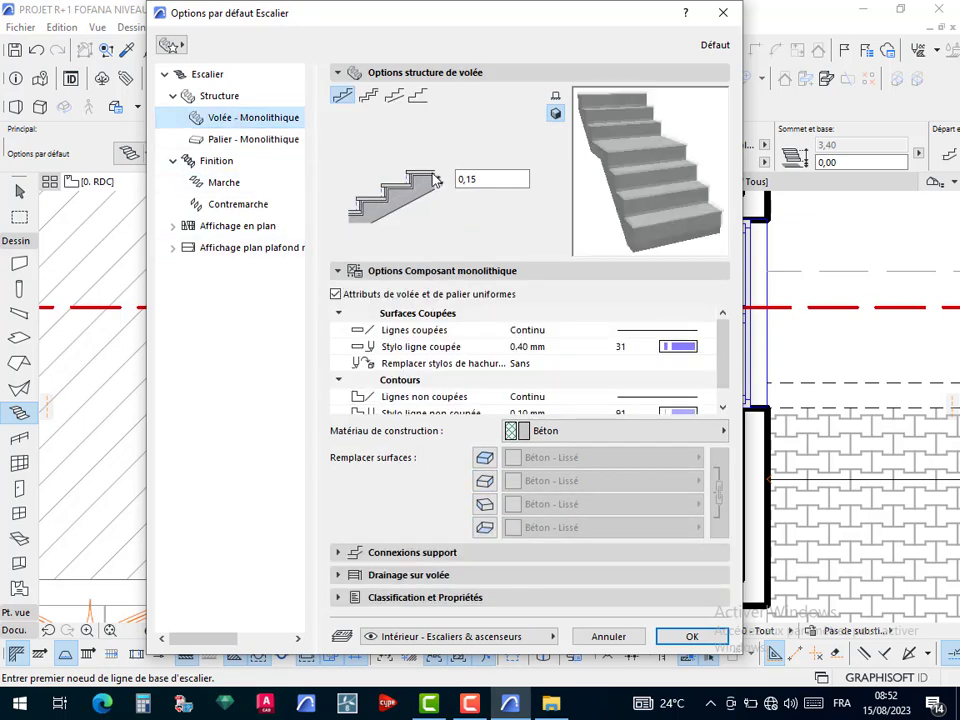
{"action": "left_click", "coordinate": [209, 95]}
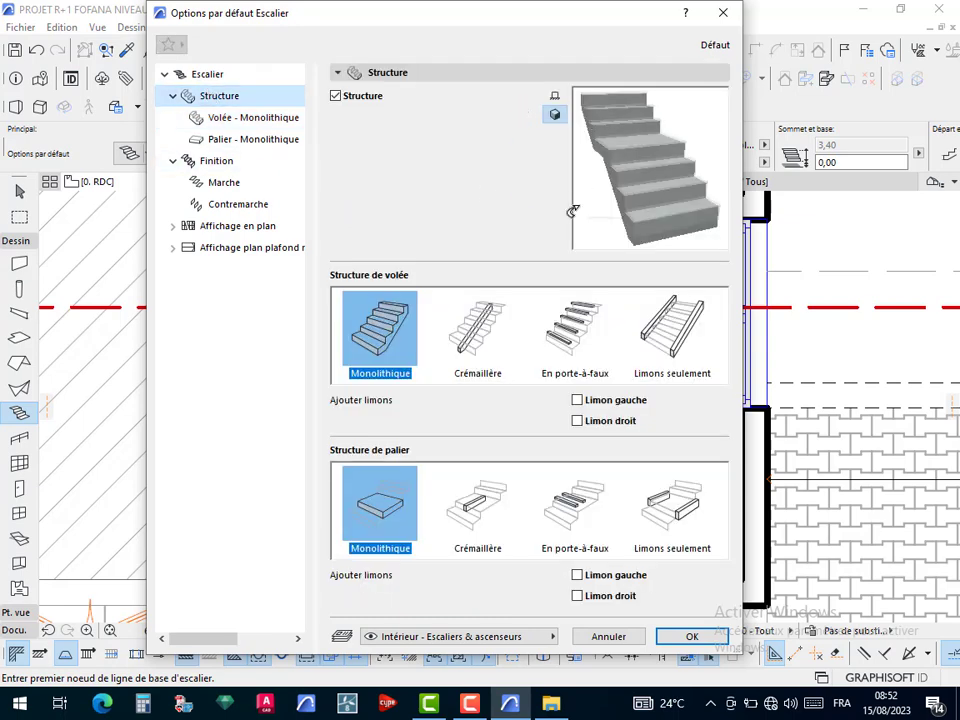
Return to the default stair's geometry settings and compare its width and risers with the stairwell dimensions and 2D layout on the plan
{"action": "left_click", "coordinate": [216, 76]}
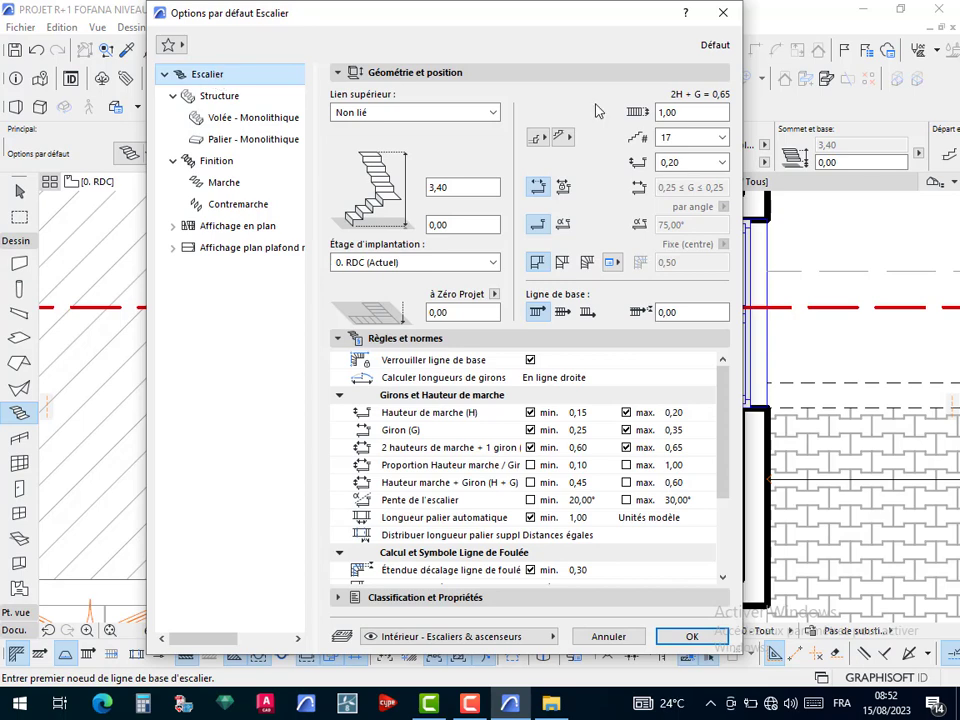
{"action": "left_click", "coordinate": [660, 112]}
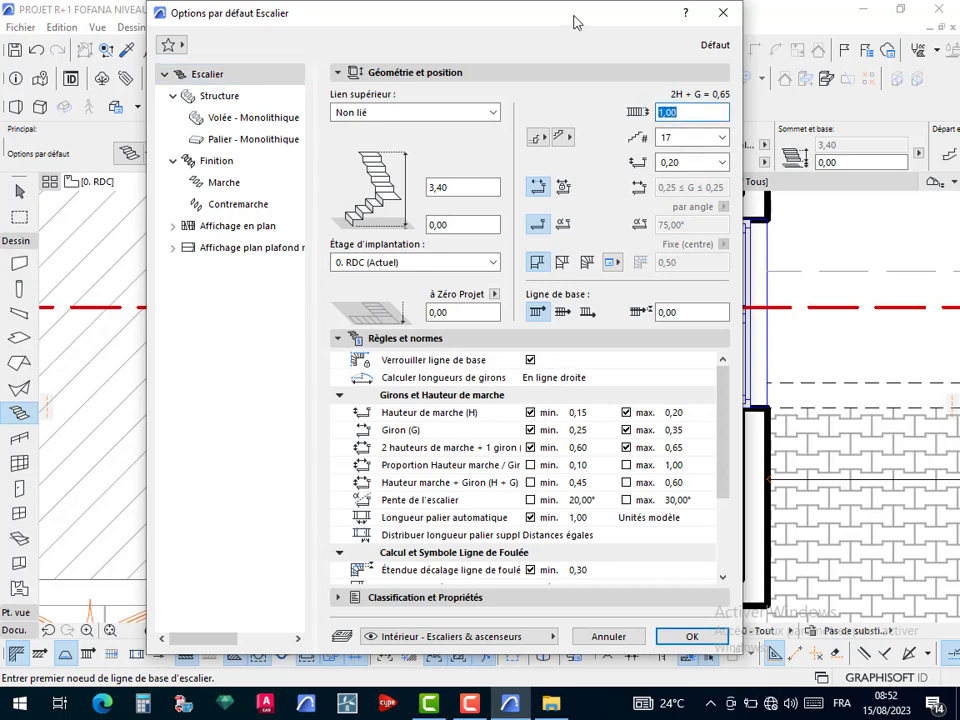
{"action": "left_click_drag", "start_coordinate": [575, 22], "coordinate": [218, 22]}
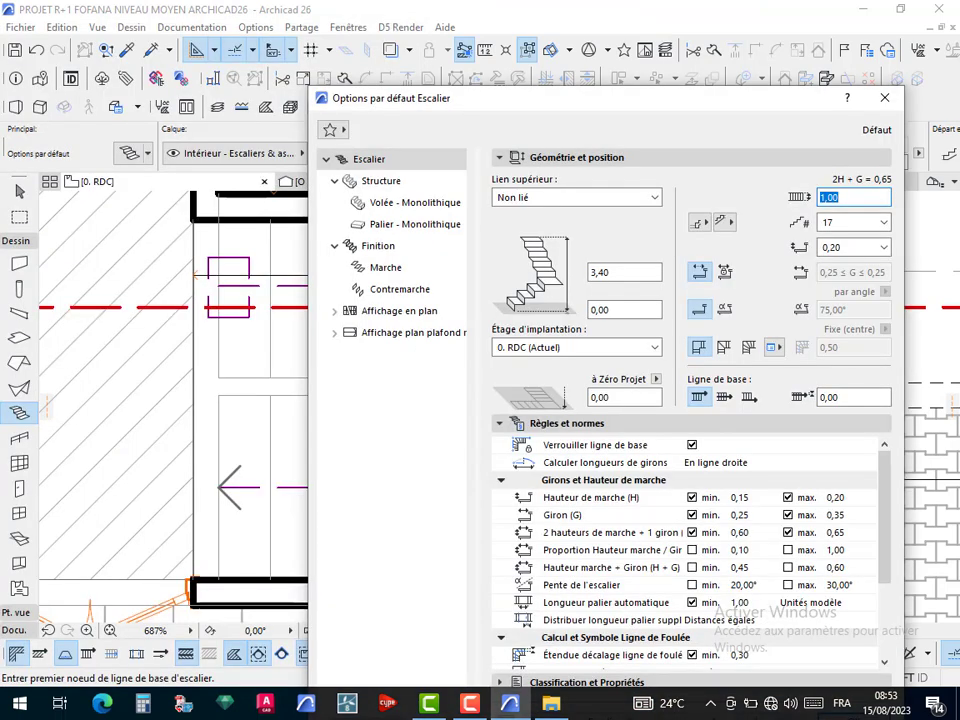
{"action": "left_click_drag", "start_coordinate": [693, 90], "coordinate": [917, 81]}
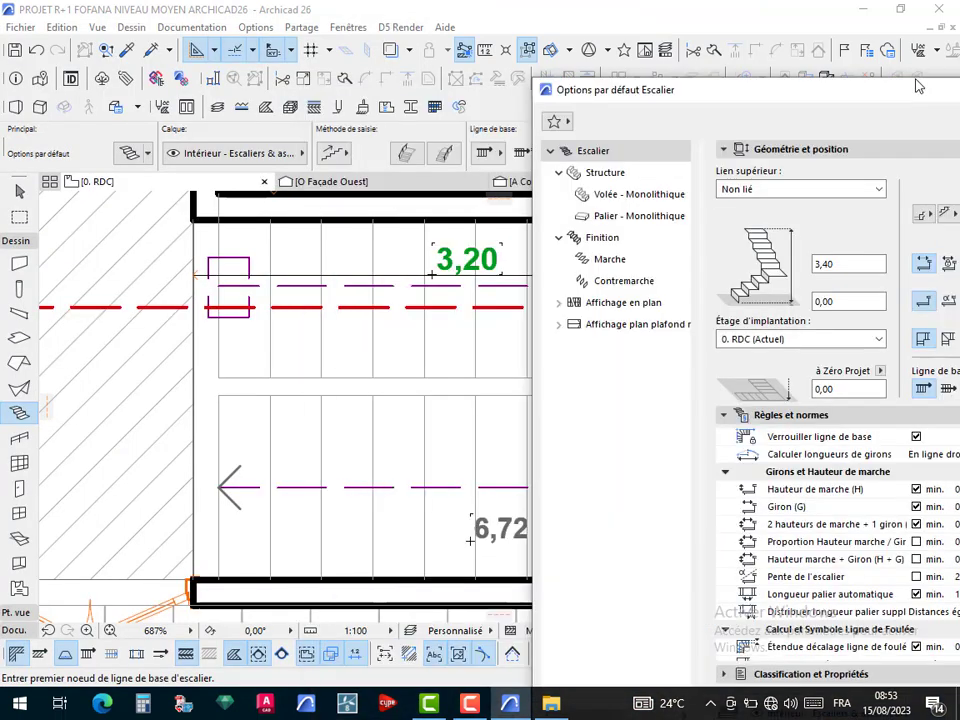
{"action": "left_click_drag", "start_coordinate": [841, 82], "coordinate": [808, 49]}
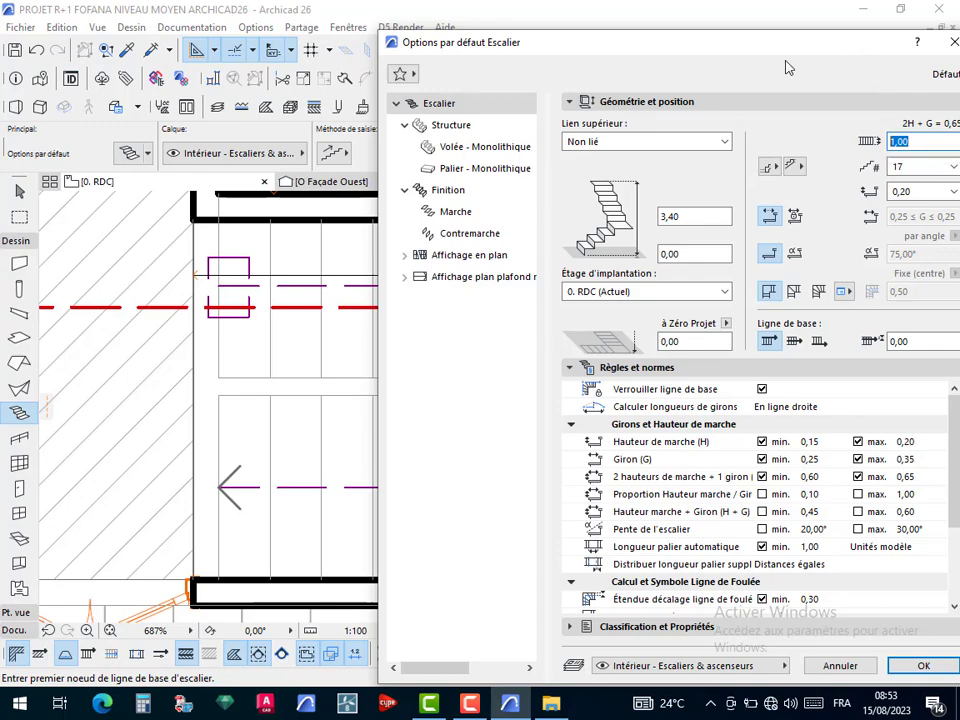
{"action": "left_click_drag", "start_coordinate": [590, 48], "coordinate": [297, 70]}
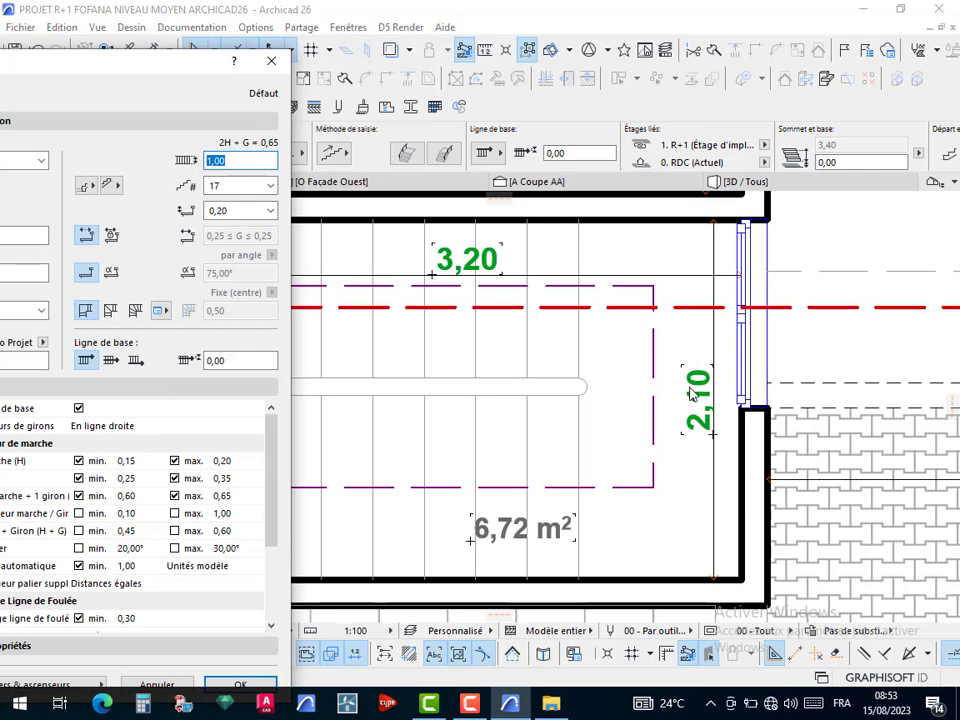
{"action": "left_click_drag", "start_coordinate": [120, 60], "coordinate": [709, 28]}
{"action": "left_click_drag", "start_coordinate": [590, 8], "coordinate": [722, 0]}
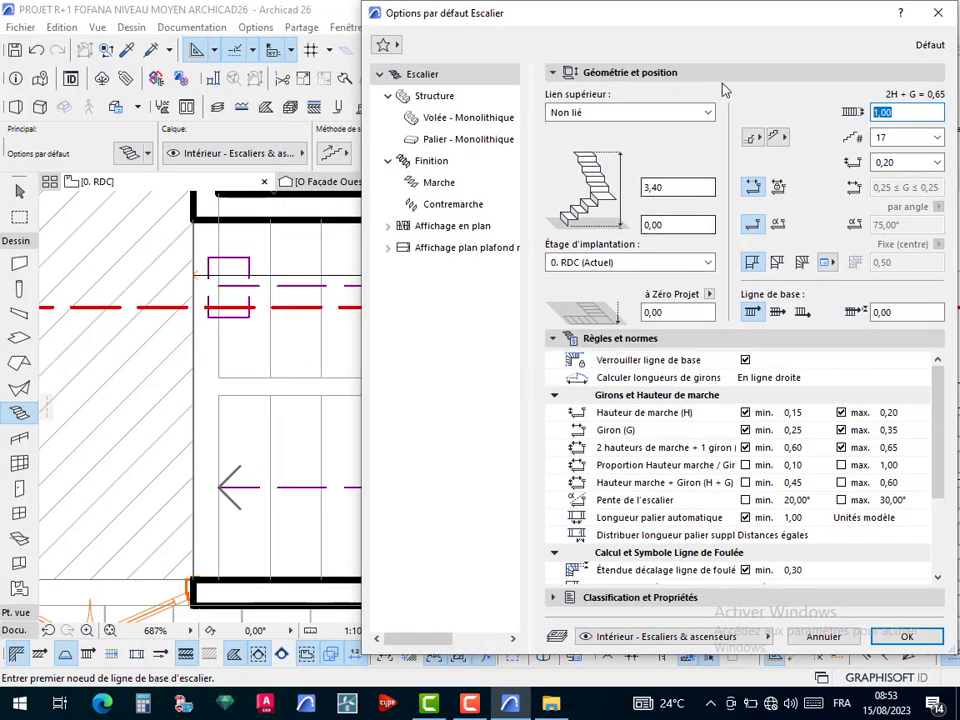
{"action": "left_click_drag", "start_coordinate": [730, 18], "coordinate": [636, 33]}
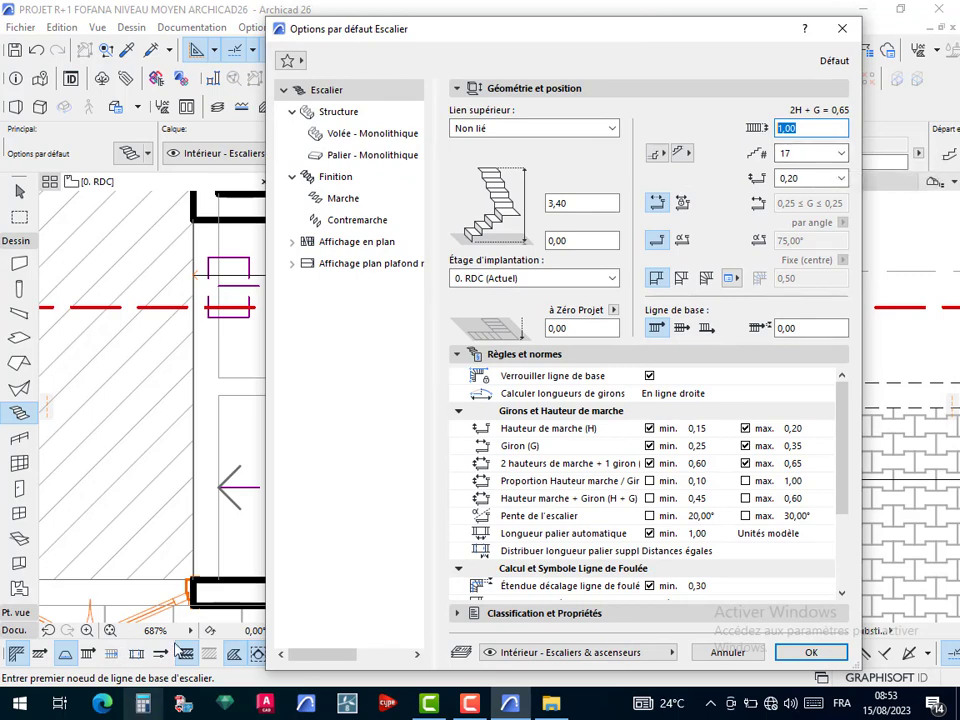
Switch to the Windows calculator, divide the 3,4 storey height by 14 to check the riser height, and close the calculator
{"action": "left_click", "coordinate": [146, 706]}
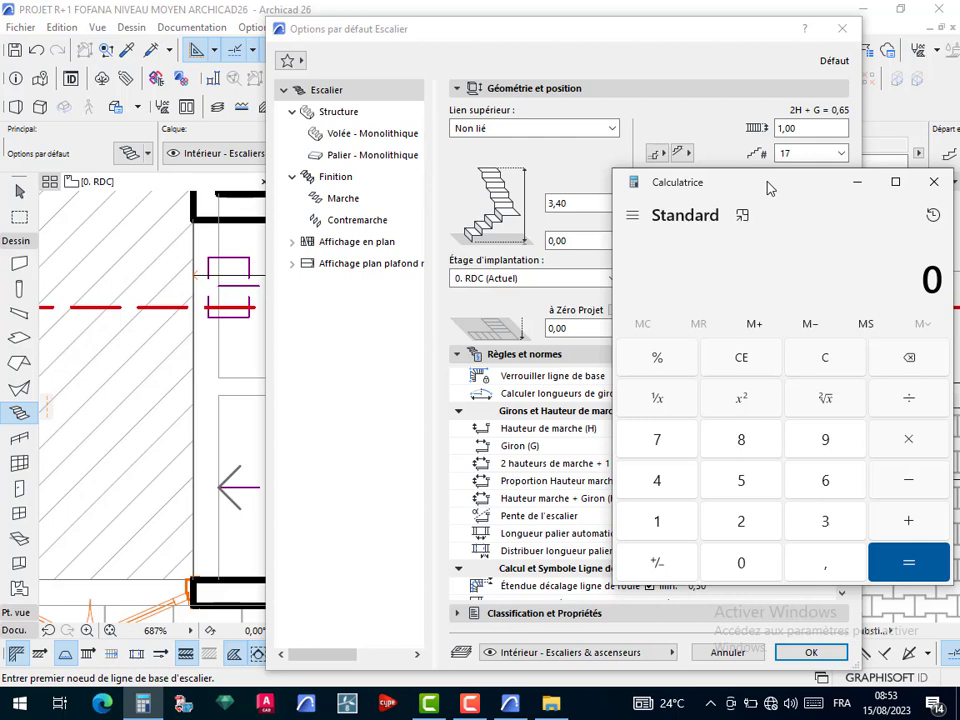
{"action": "left_click_drag", "start_coordinate": [769, 188], "coordinate": [611, 150]}
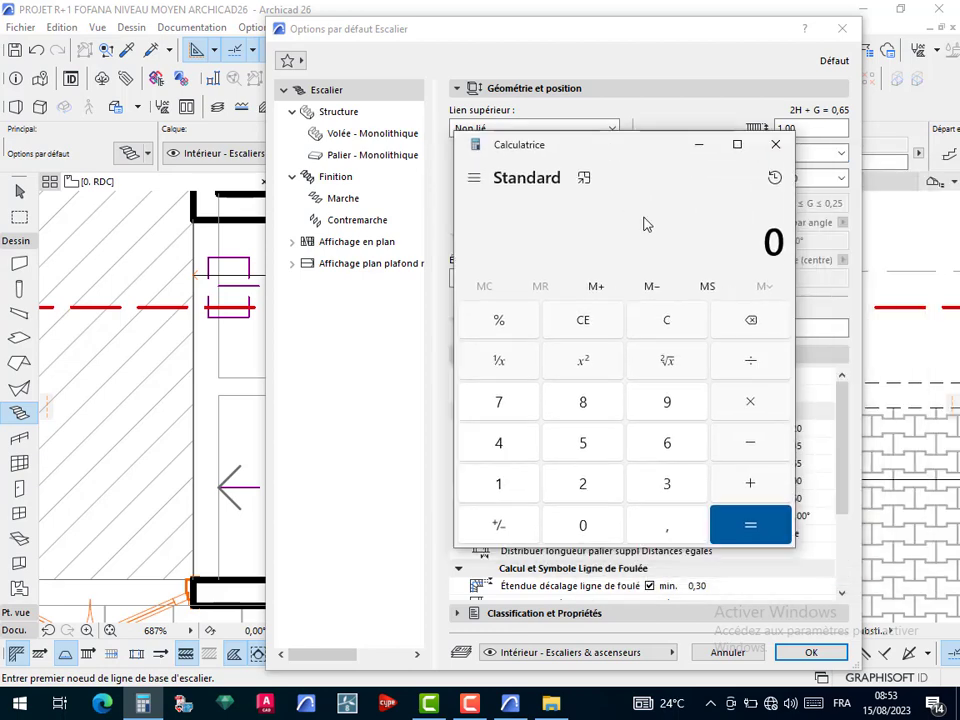
{"action": "left_click", "coordinate": [660, 497]}
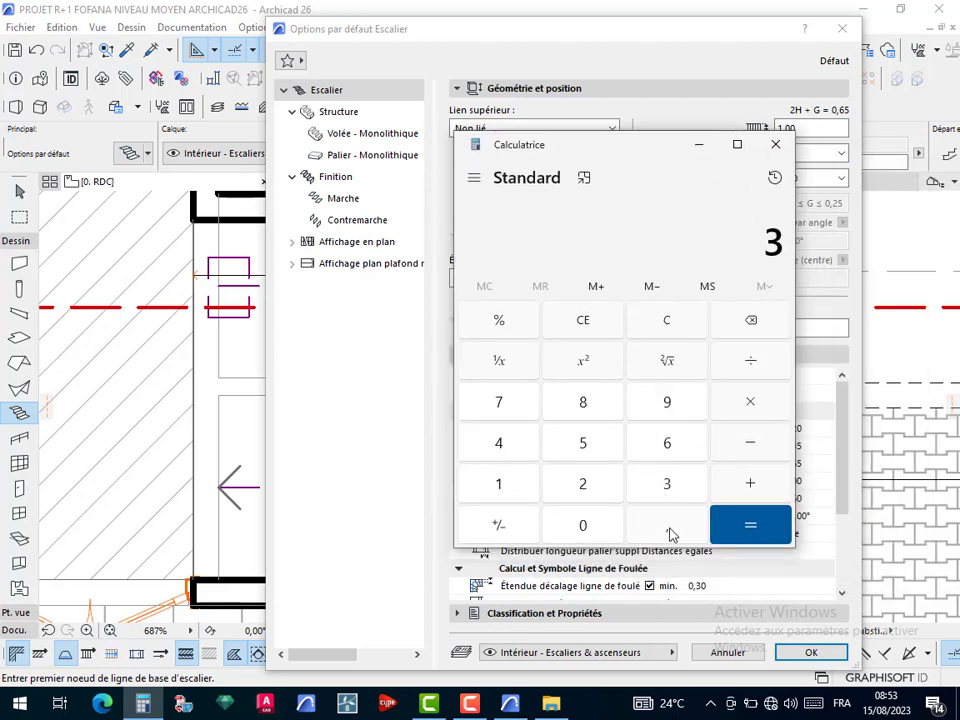
{"action": "left_click", "coordinate": [670, 532]}
{"action": "left_click", "coordinate": [503, 450]}
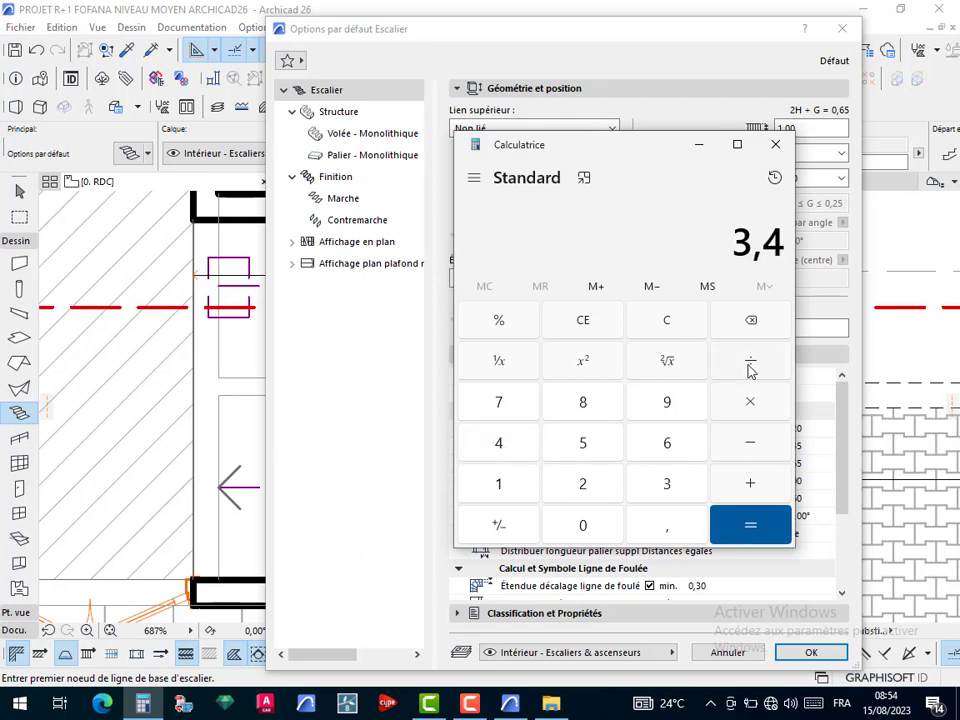
{"action": "left_click", "coordinate": [512, 486]}
{"action": "left_click", "coordinate": [531, 446]}
{"action": "left_click", "coordinate": [746, 521]}
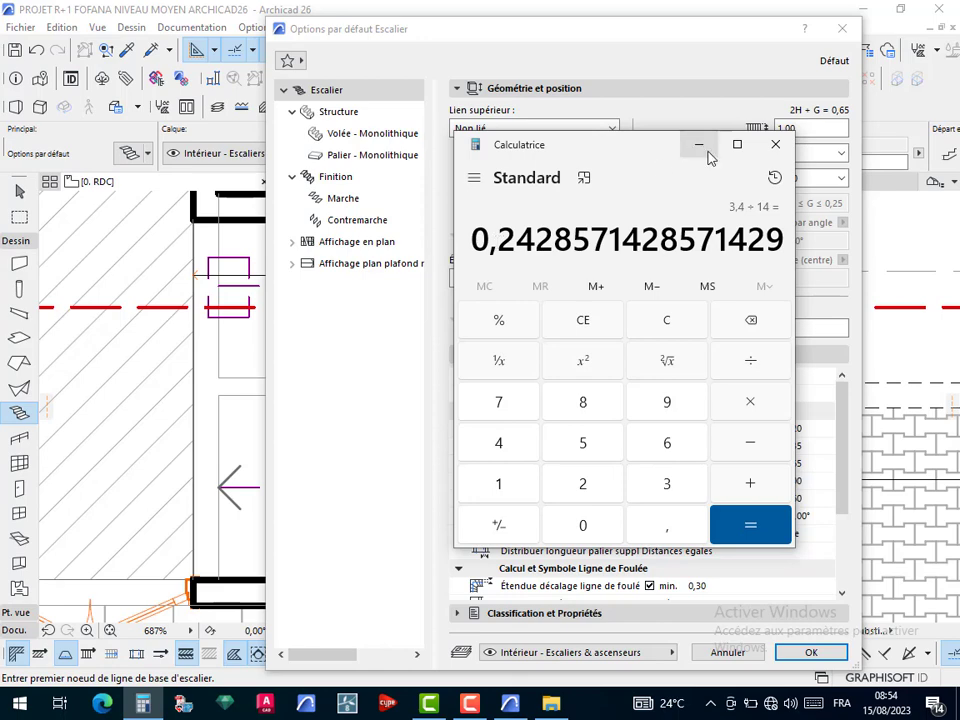
{"action": "left_click", "coordinate": [775, 145]}
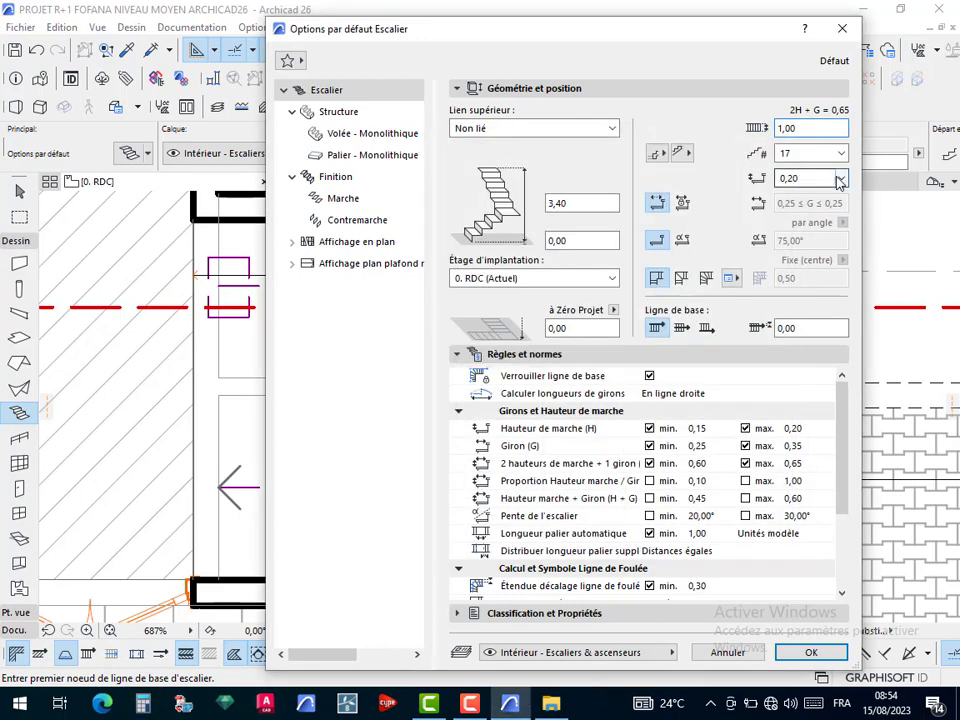
Review the available riser heights, keep 0,20, and accept the default stair settings
{"action": "left_click", "coordinate": [841, 179]}
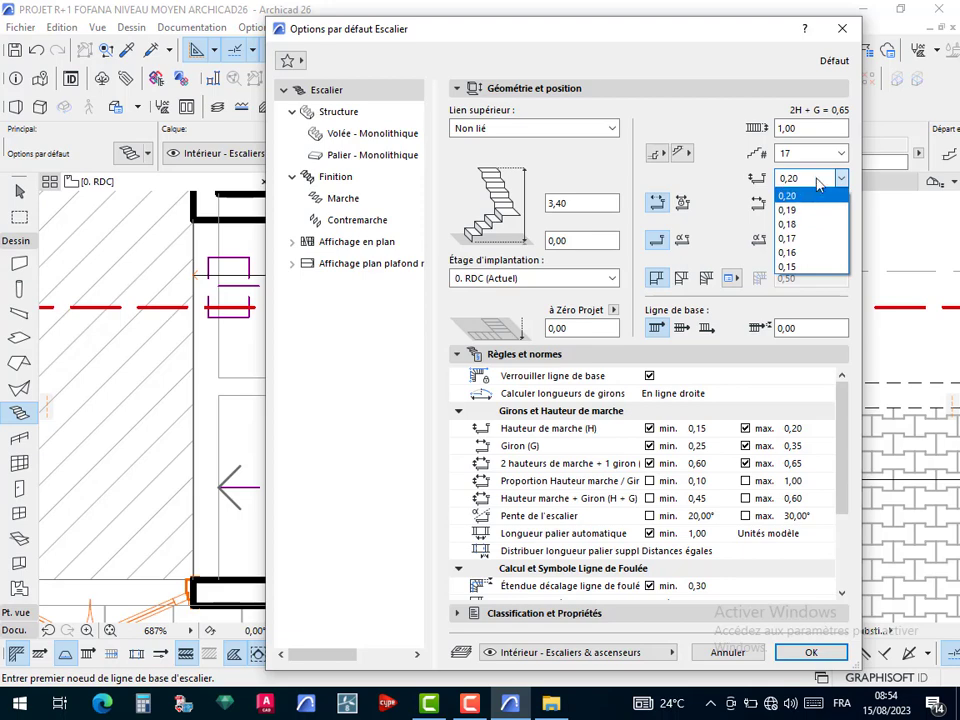
{"action": "left_click", "coordinate": [818, 180]}
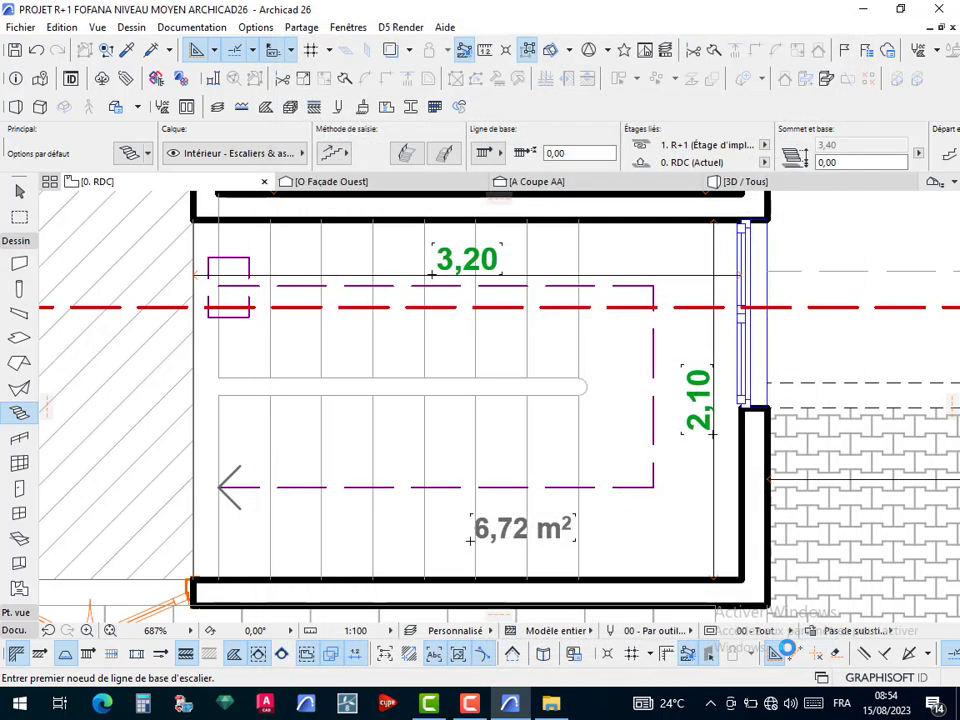
{"action": "left_click", "coordinate": [798, 653]}
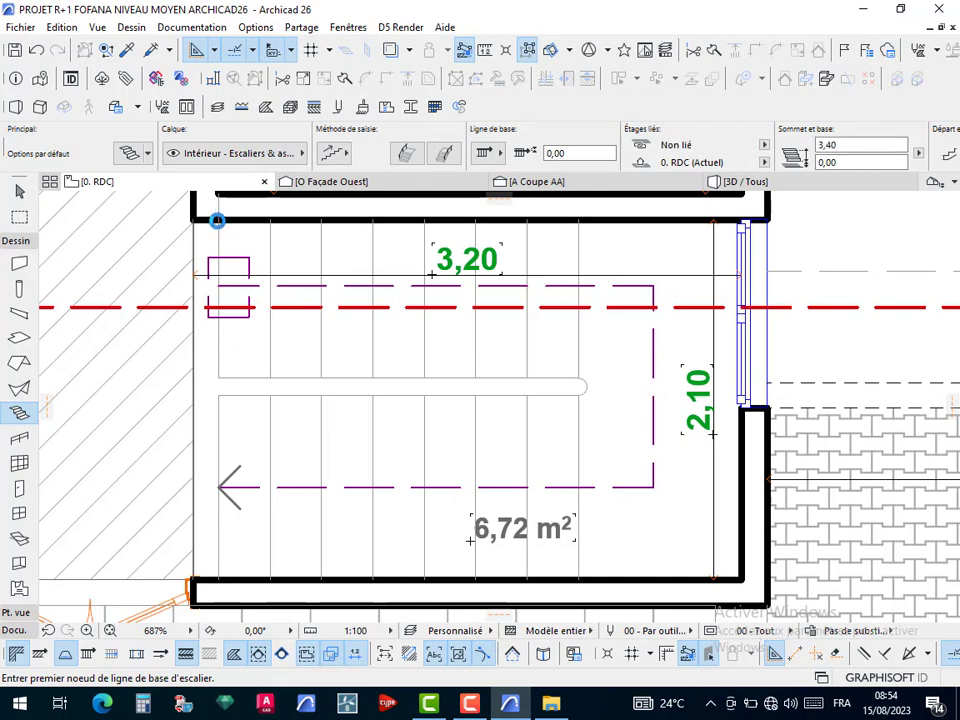
Draw the stair's first flight from the layout's first tread along the upper wall, and add a landing segment along the window wall to the lower corner
{"action": "left_click", "coordinate": [217, 220]}
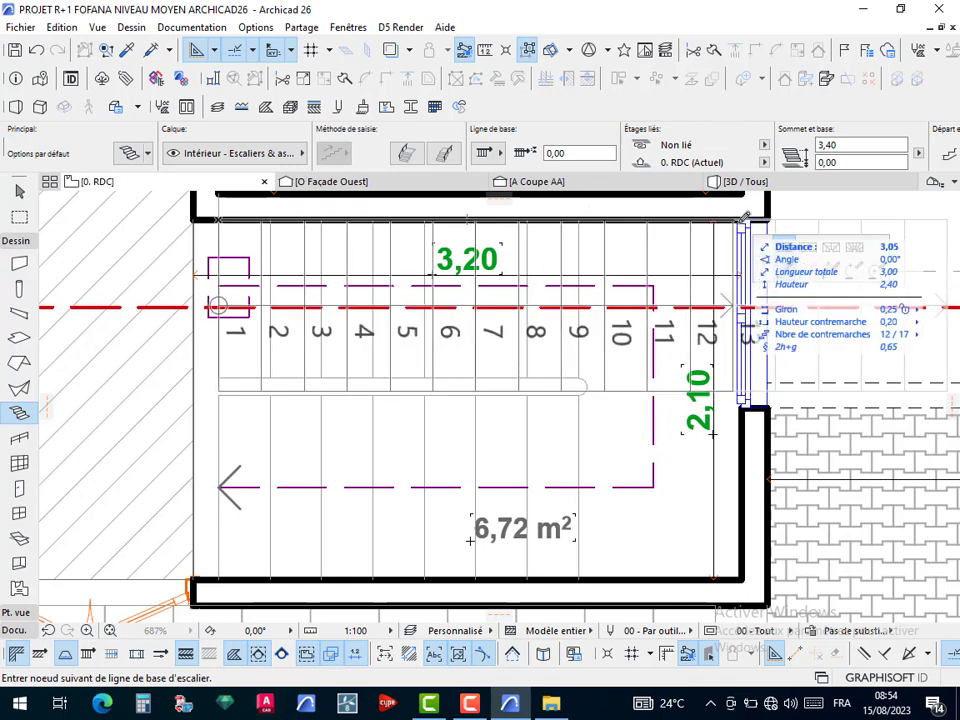
{"action": "left_click", "coordinate": [730, 510]}
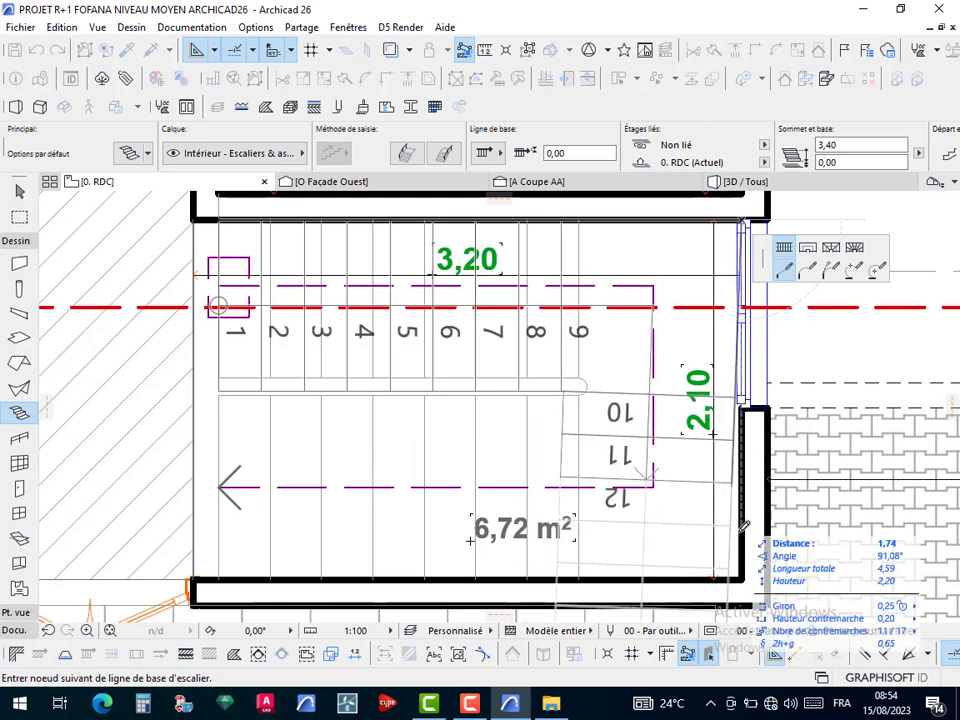
{"action": "left_click", "coordinate": [809, 249]}
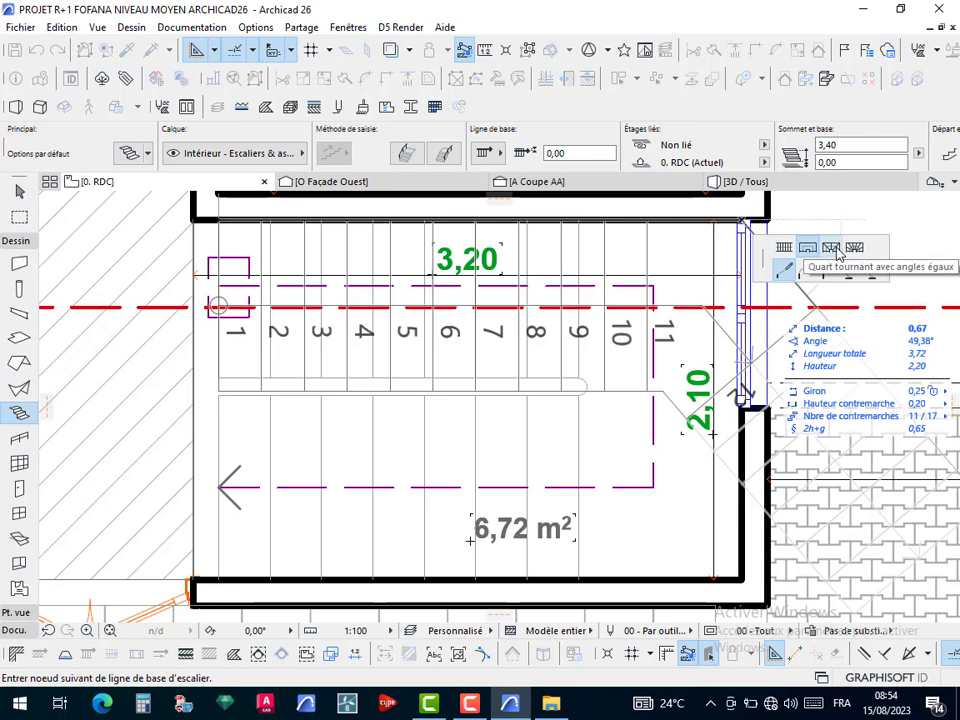
{"action": "left_click", "coordinate": [744, 572]}
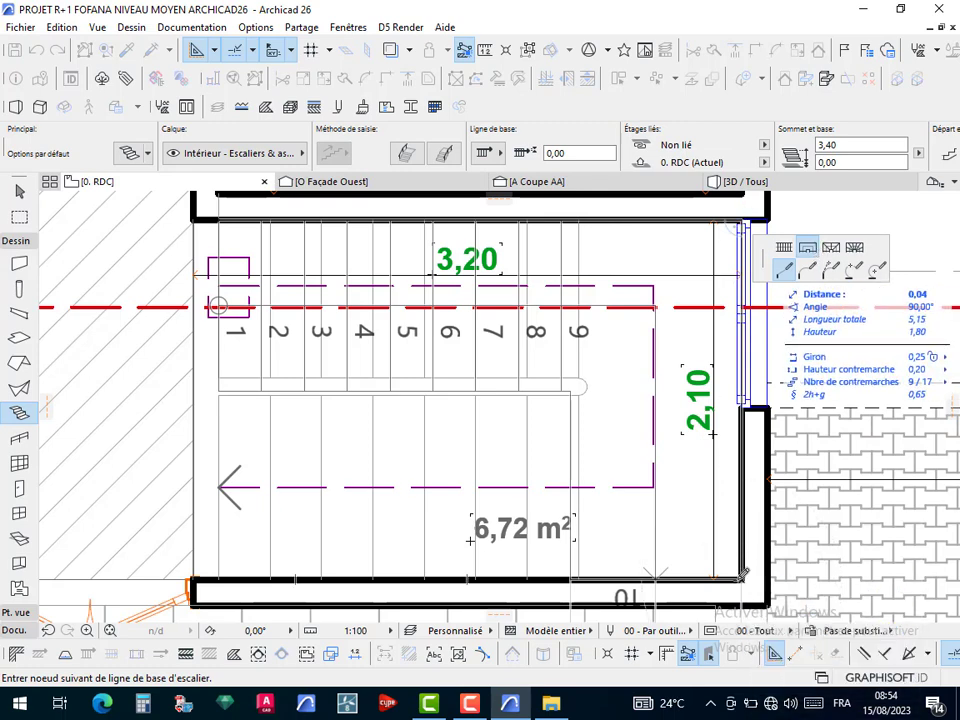
Switch the segment type back to flight and finish the stair with the return flight along the lower wall to the layout's last tread
{"action": "left_click", "coordinate": [190, 581]}
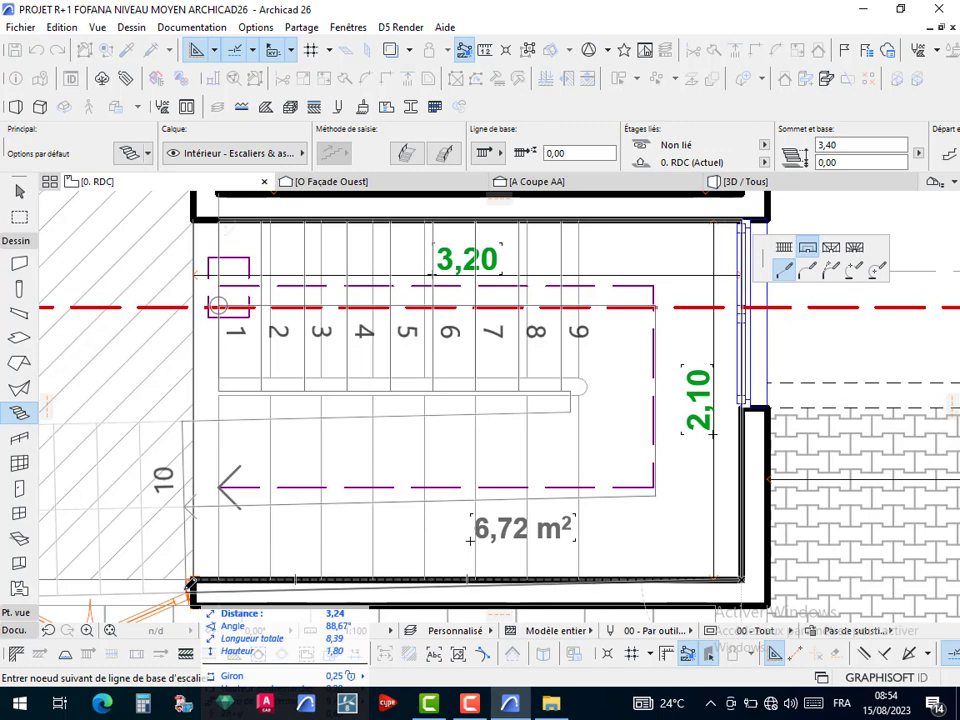
{"action": "left_click", "coordinate": [782, 251]}
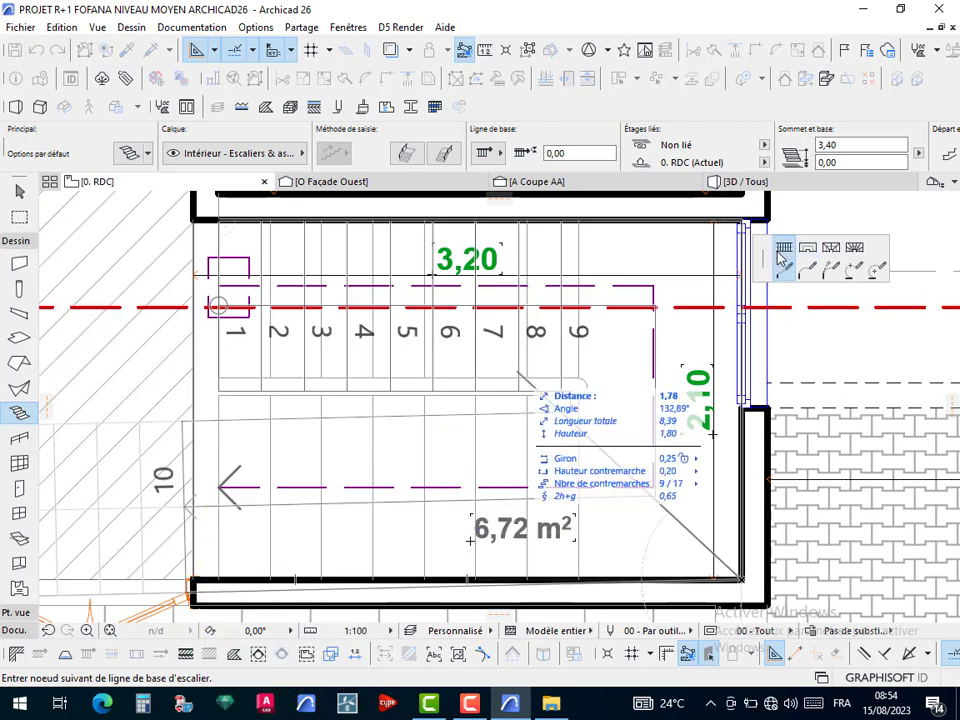
{"action": "double_click", "coordinate": [226, 577]}
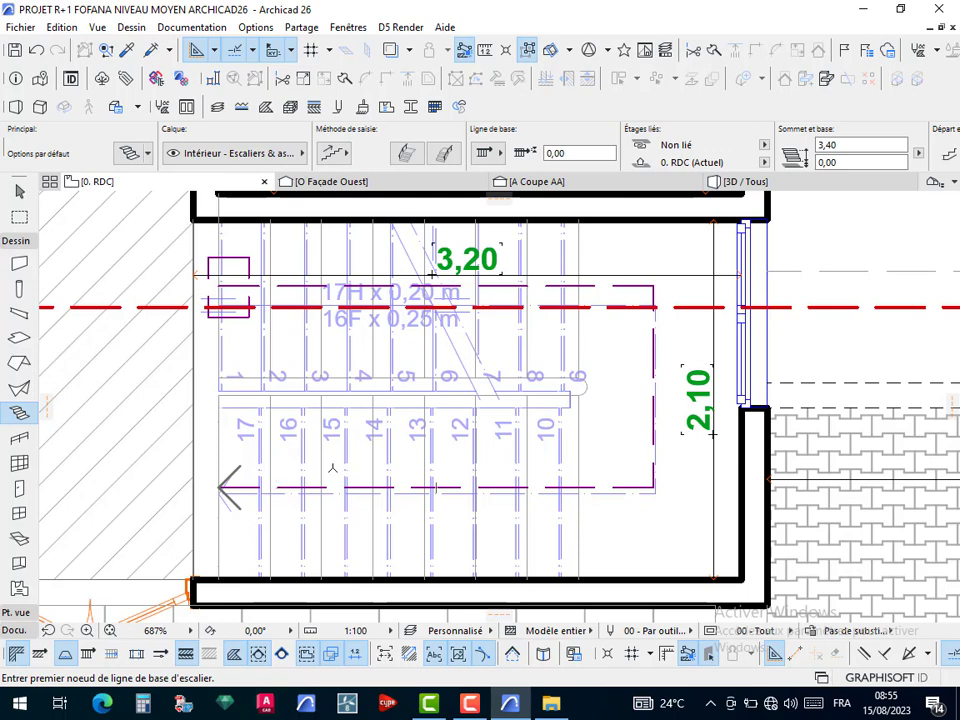
{"action": "key", "text": "Escape"}
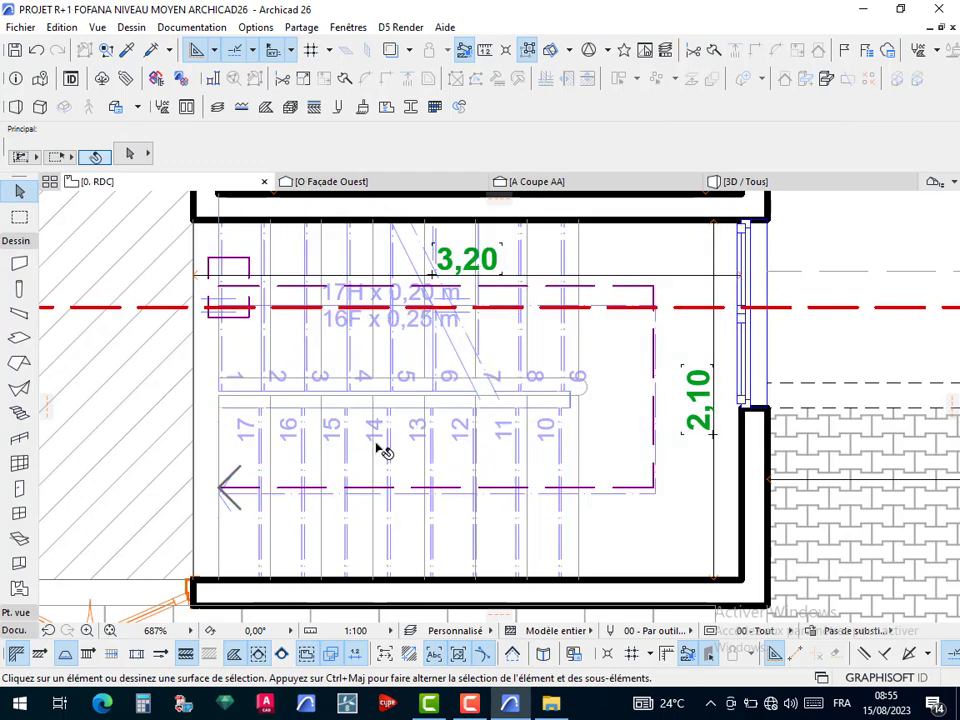
Select the new stair to check its top and base heights, and deselect it
{"action": "left_click", "coordinate": [615, 377]}
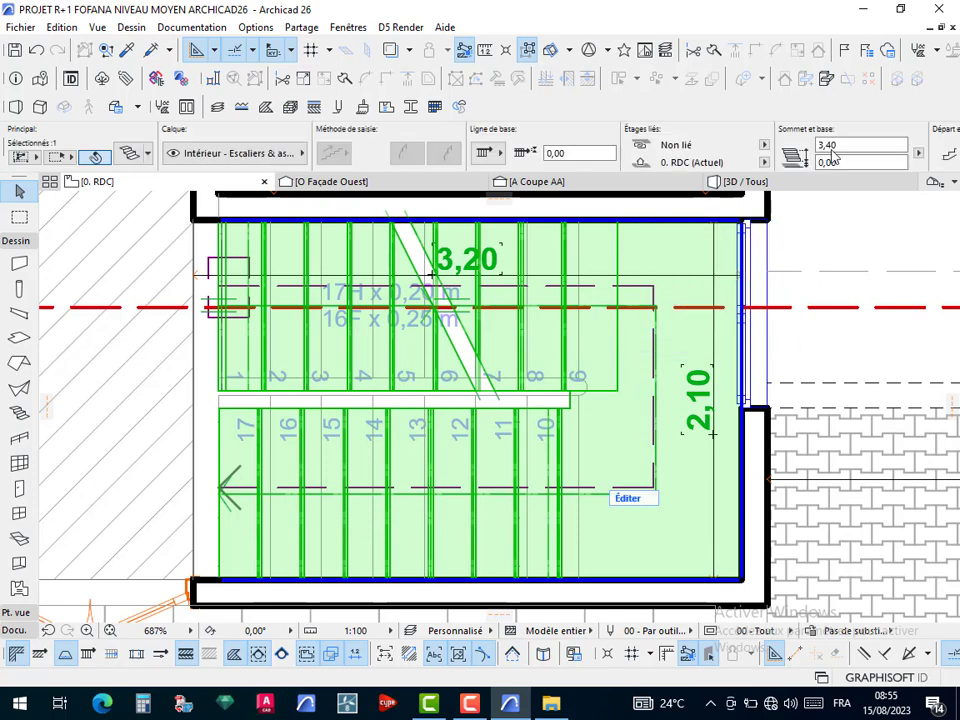
{"action": "left_click", "coordinate": [830, 146]}
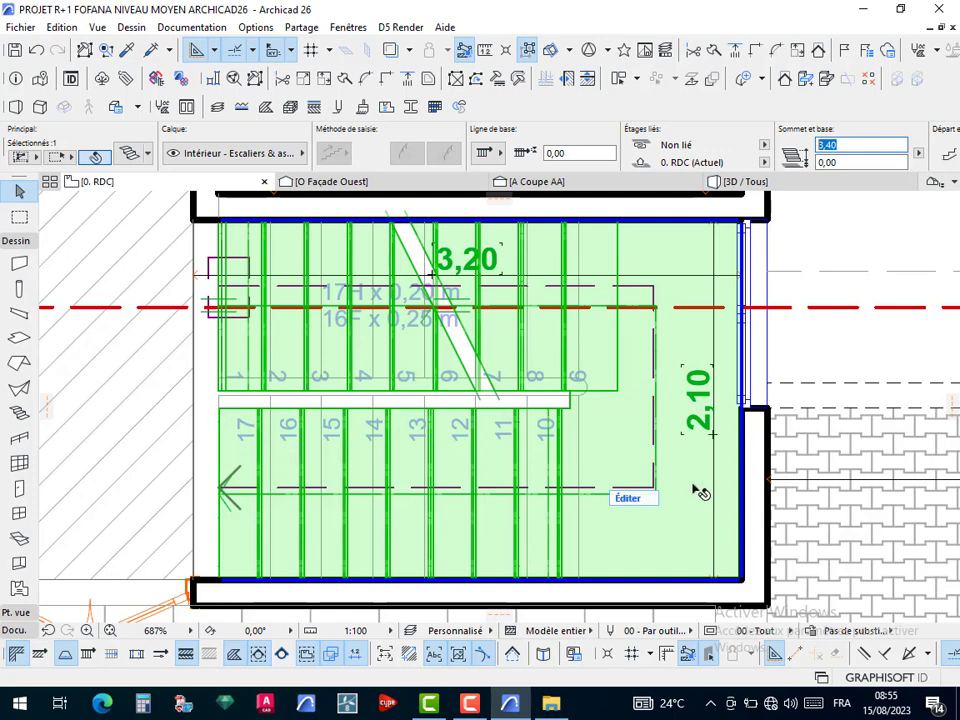
{"action": "key", "text": "Escape"}
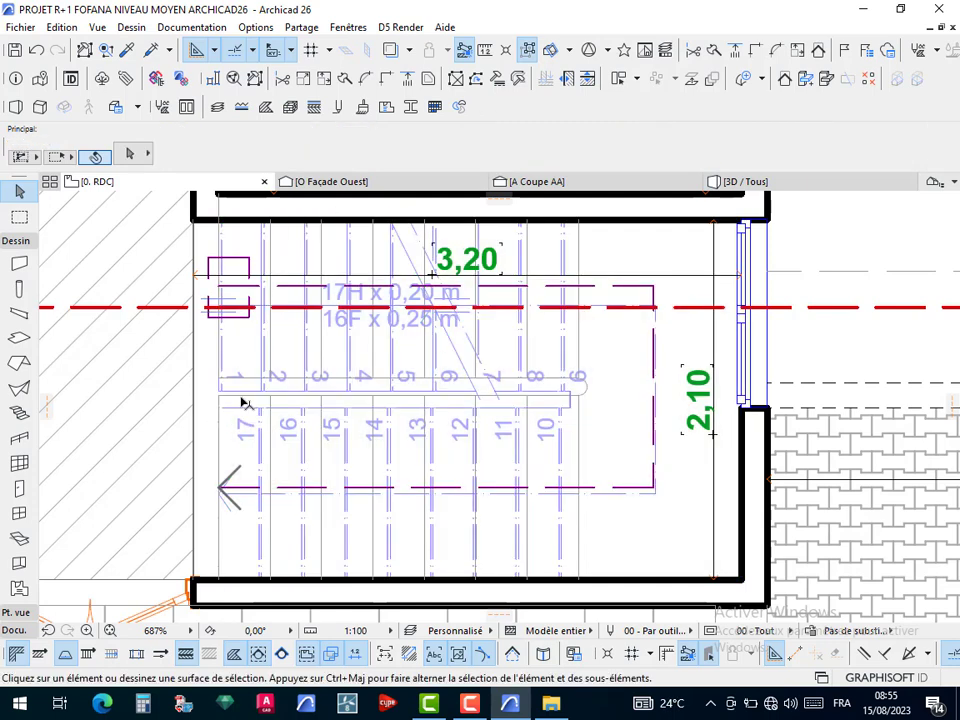
{"action": "left_click", "coordinate": [285, 357]}
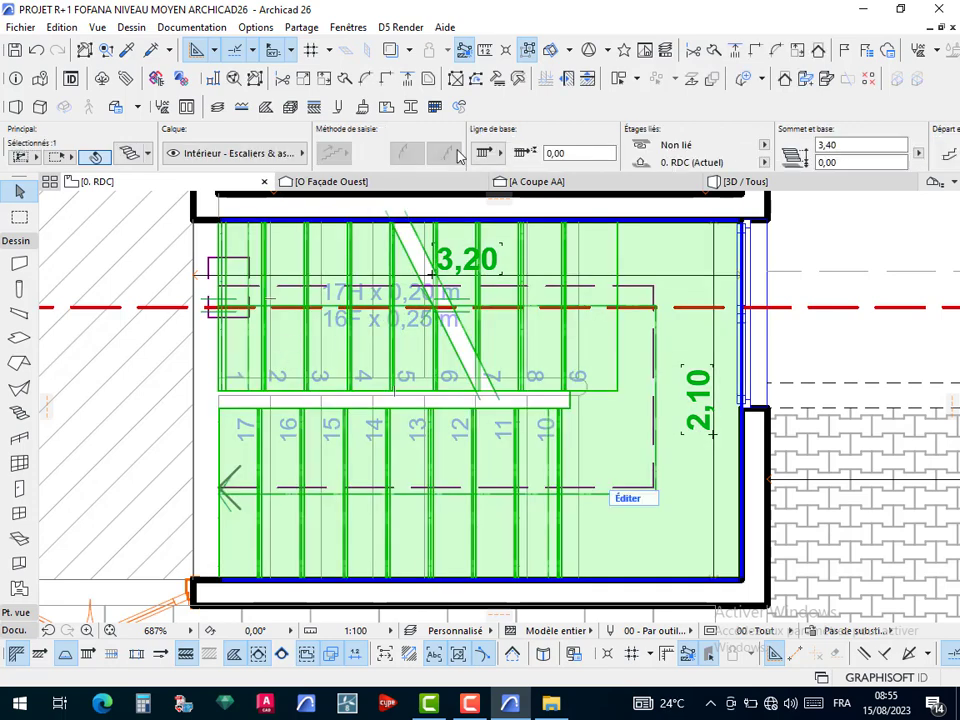
{"action": "left_click", "coordinate": [240, 410]}
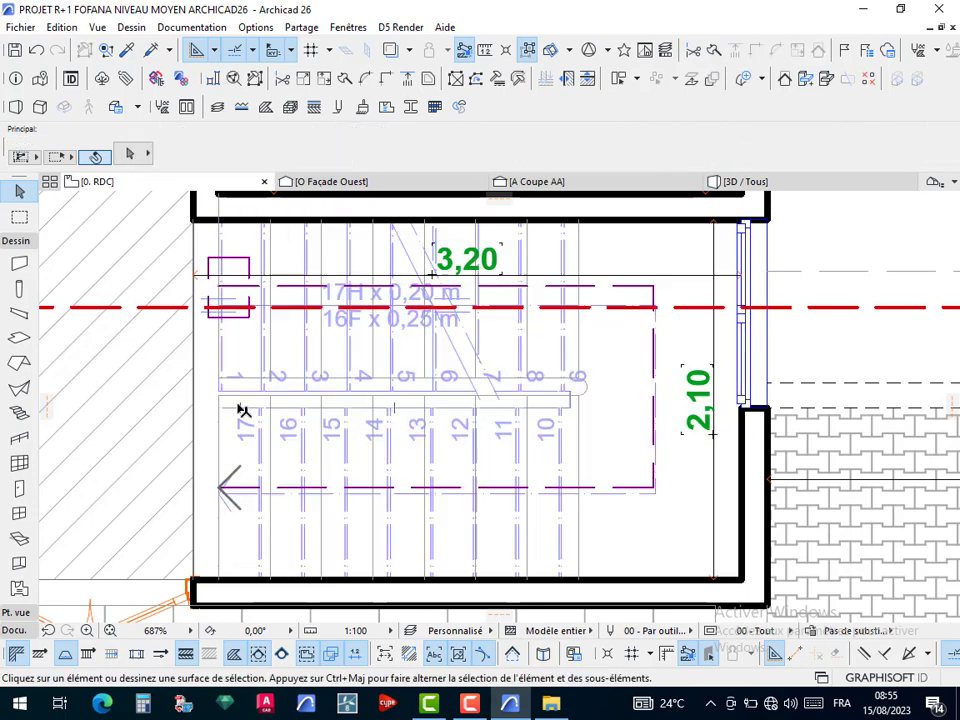
Switch to the full 3D model and examine the new staircase through the glazing of the ground-floor entrance double door
{"action": "left_click", "coordinate": [800, 188]}
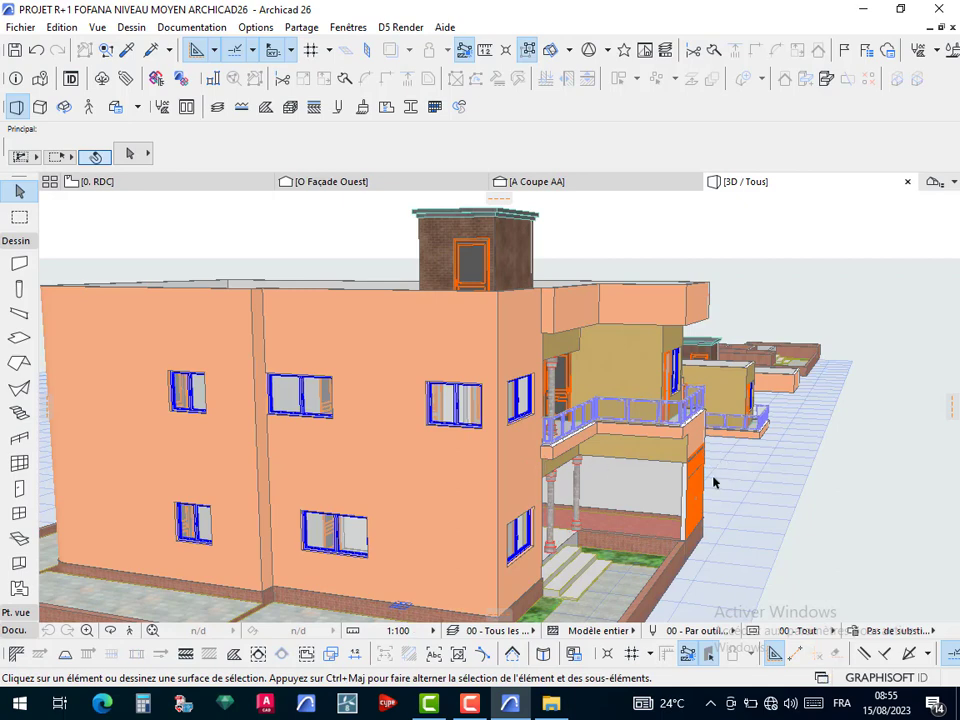
{"action": "left_click", "coordinate": [110, 630]}
{"action": "left_click_drag", "start_coordinate": [575, 537], "coordinate": [305, 488]}
{"action": "left_click_drag", "start_coordinate": [163, 464], "coordinate": [245, 520]}
{"action": "scroll", "coordinate": [268, 525], "scroll_direction": "up", "scroll_amount": 10}
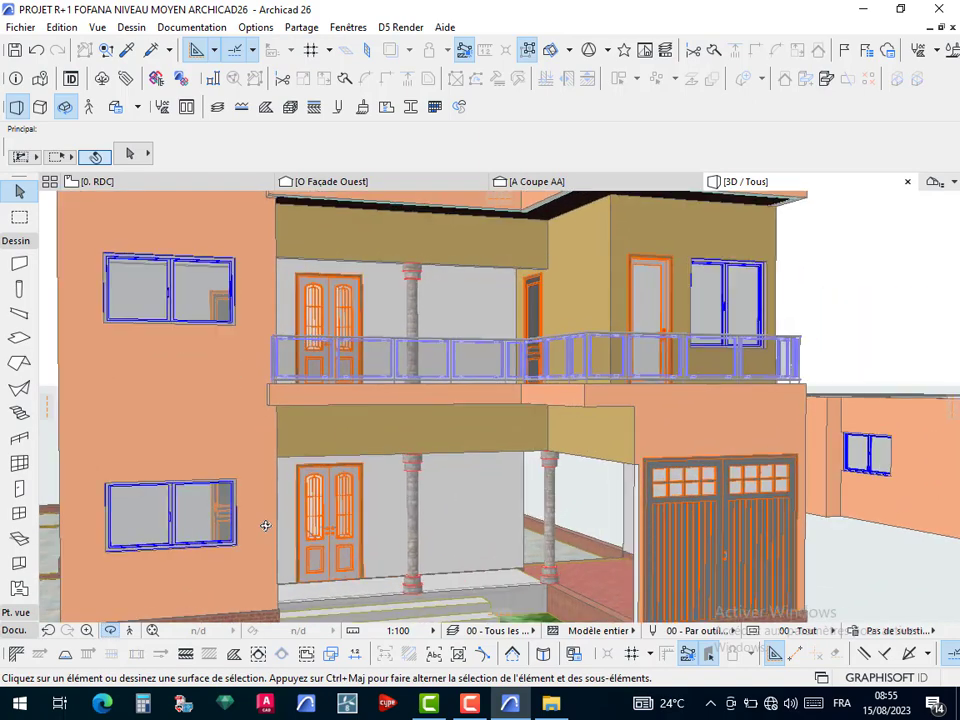
{"action": "scroll", "coordinate": [275, 512], "scroll_direction": "up", "scroll_amount": 10}
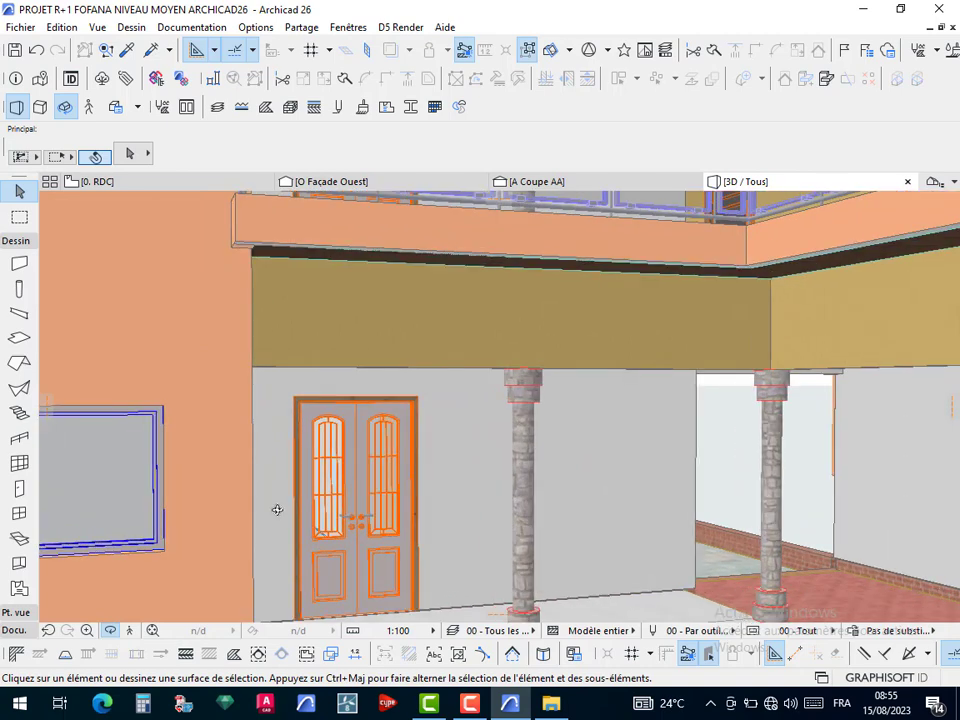
{"action": "scroll", "coordinate": [281, 500], "scroll_direction": "up", "scroll_amount": 3}
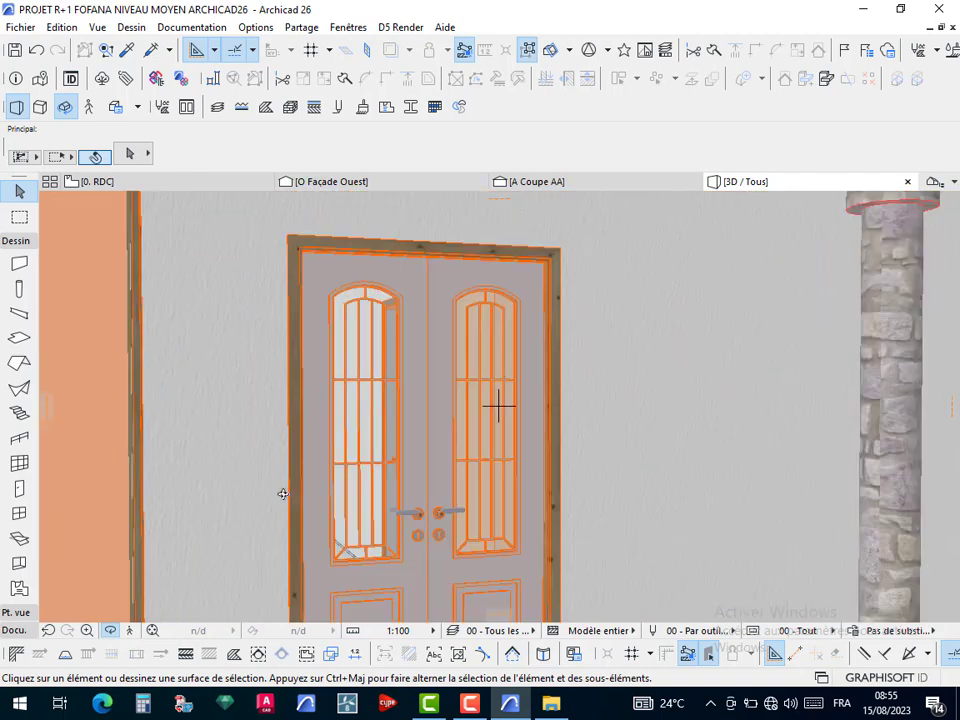
{"action": "scroll", "coordinate": [283, 494], "scroll_direction": "up", "scroll_amount": 10}
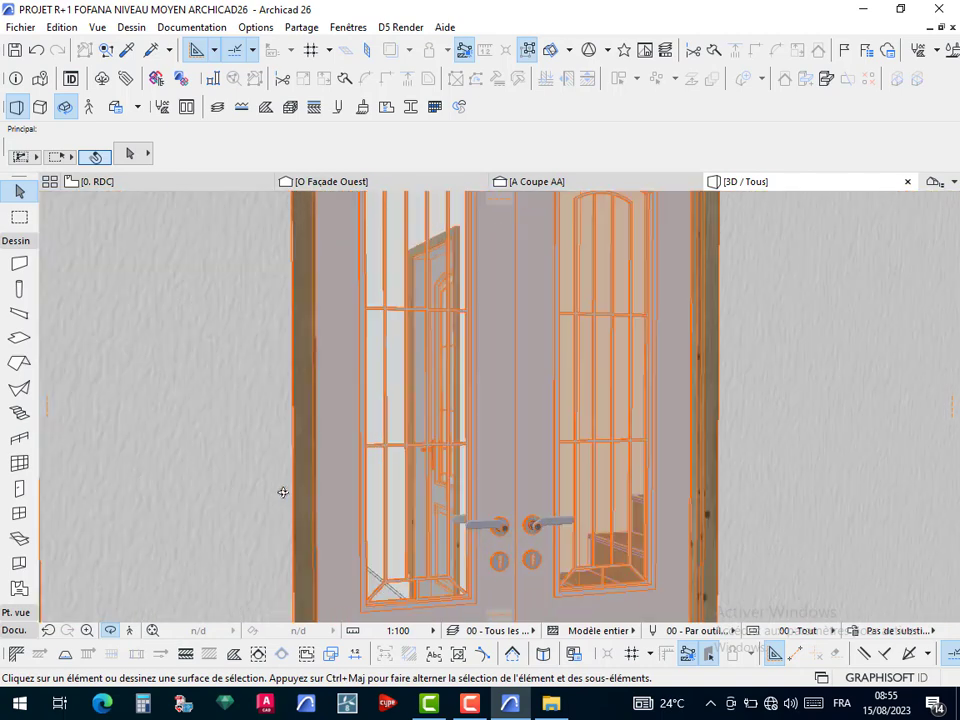
{"action": "scroll", "coordinate": [286, 490], "scroll_direction": "up", "scroll_amount": 2}
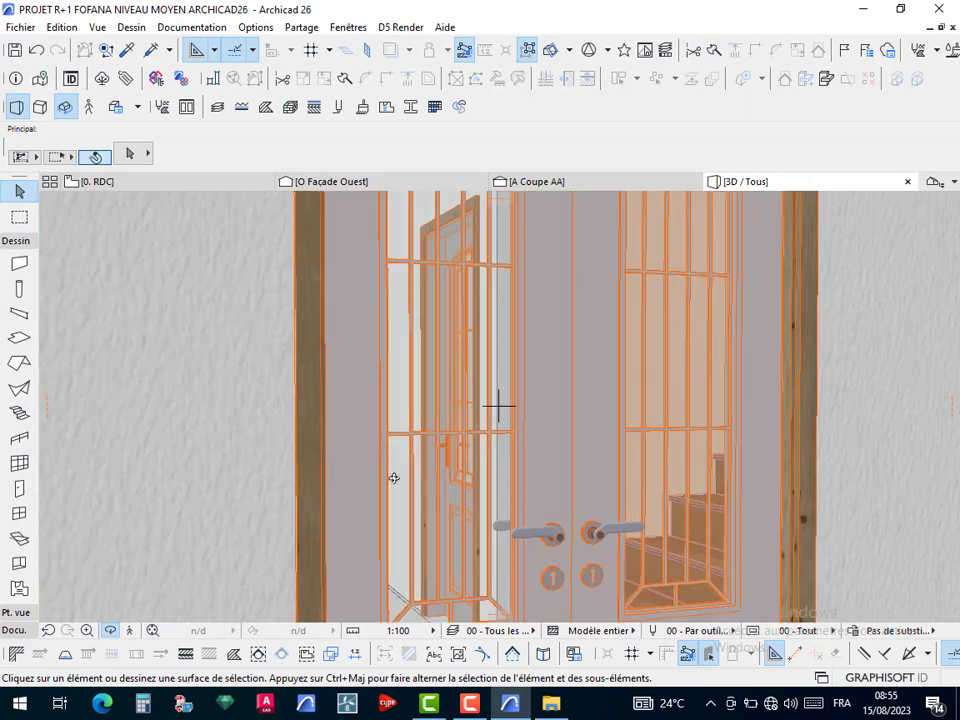
{"action": "scroll", "coordinate": [394, 478], "scroll_direction": "up", "scroll_amount": 8}
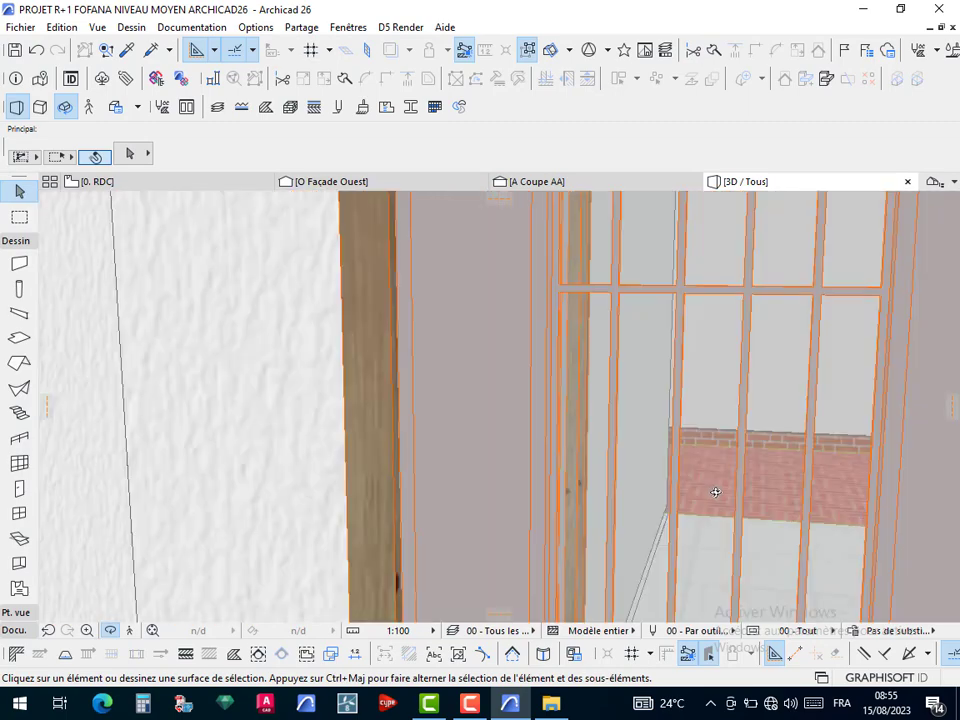
{"action": "left_click_drag", "start_coordinate": [716, 492], "coordinate": [385, 424]}
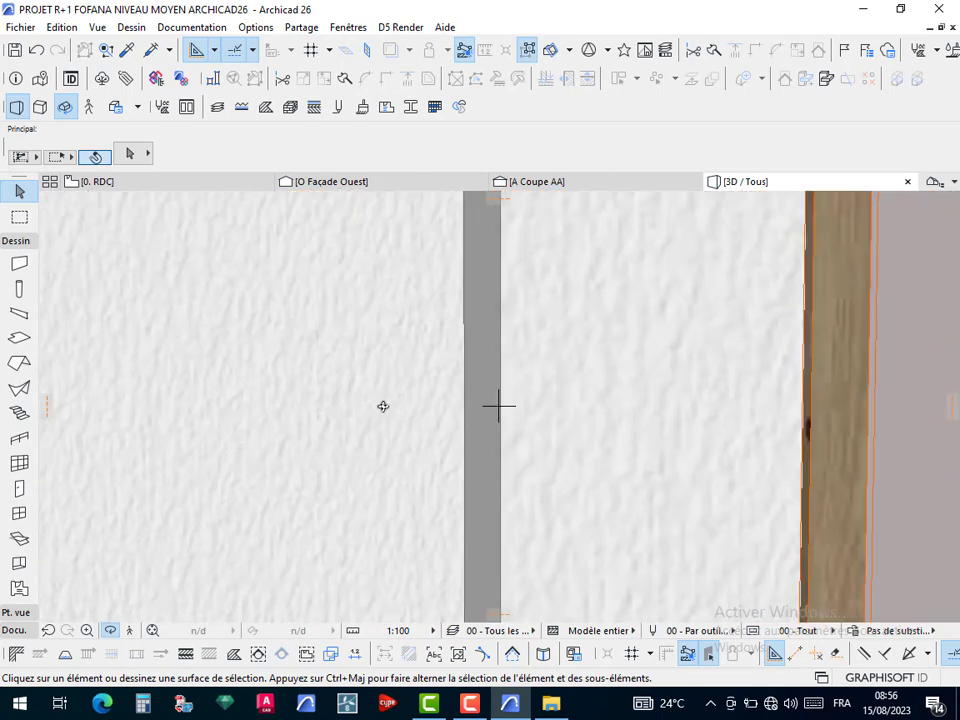
Examine the staircase's treads and underside in 3D through the ground-floor window in the side wall
{"action": "scroll", "coordinate": [383, 407], "scroll_direction": "down", "scroll_amount": 2}
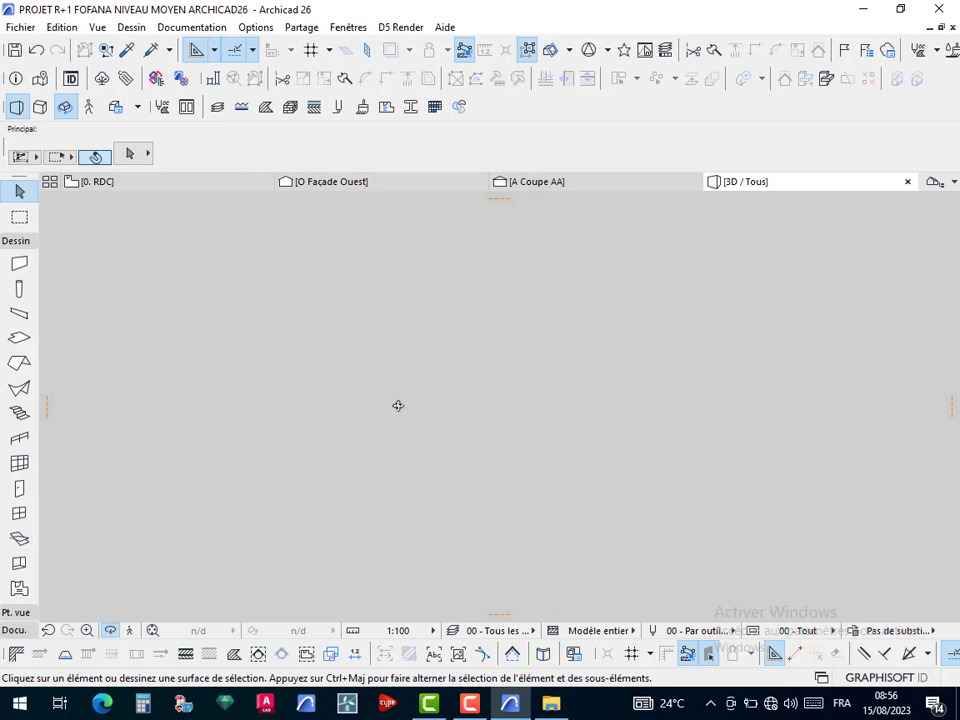
{"action": "scroll", "coordinate": [407, 410], "scroll_direction": "down", "scroll_amount": 6}
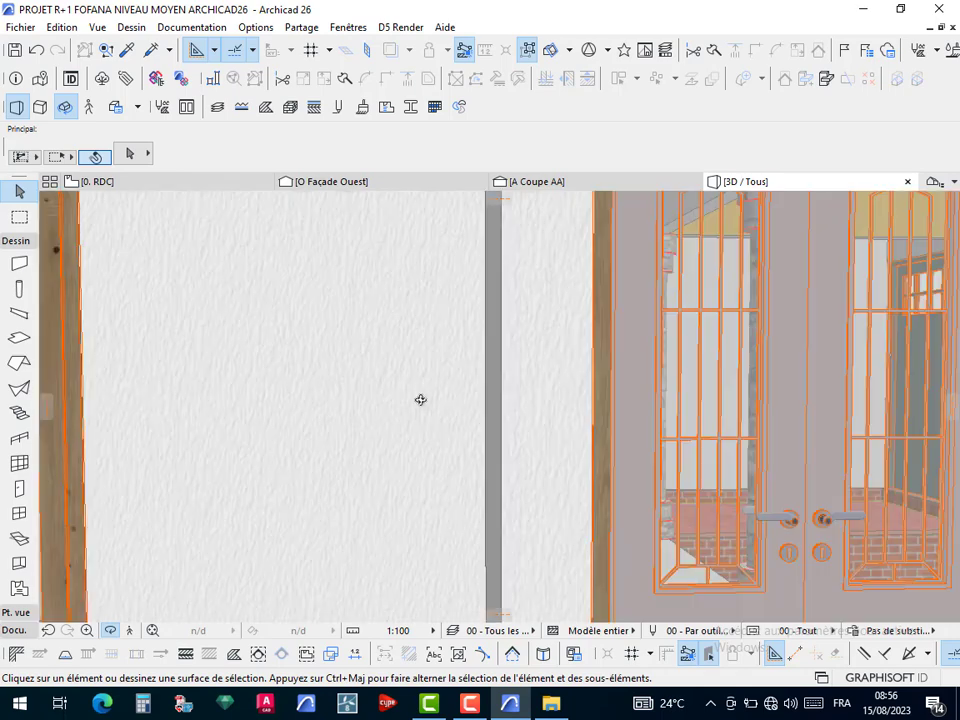
{"action": "scroll", "coordinate": [404, 397], "scroll_direction": "down", "scroll_amount": 5}
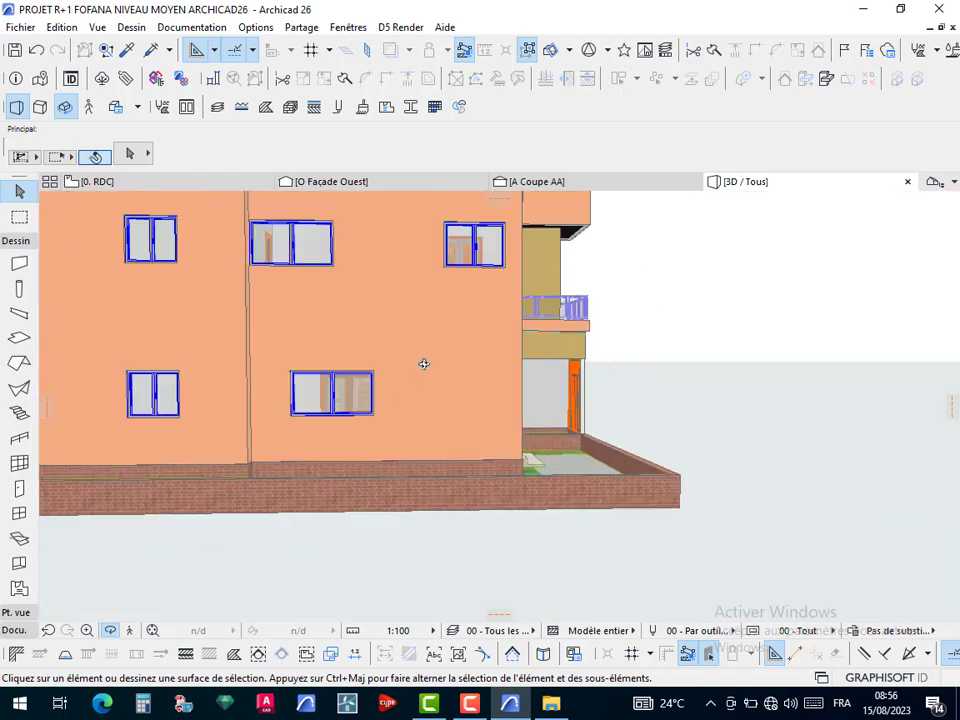
{"action": "middle_click_drag", "start_coordinate": [422, 407], "coordinate": [480, 338], "text": "shift"}
{"action": "scroll", "coordinate": [355, 449], "scroll_direction": "up", "scroll_amount": 6}
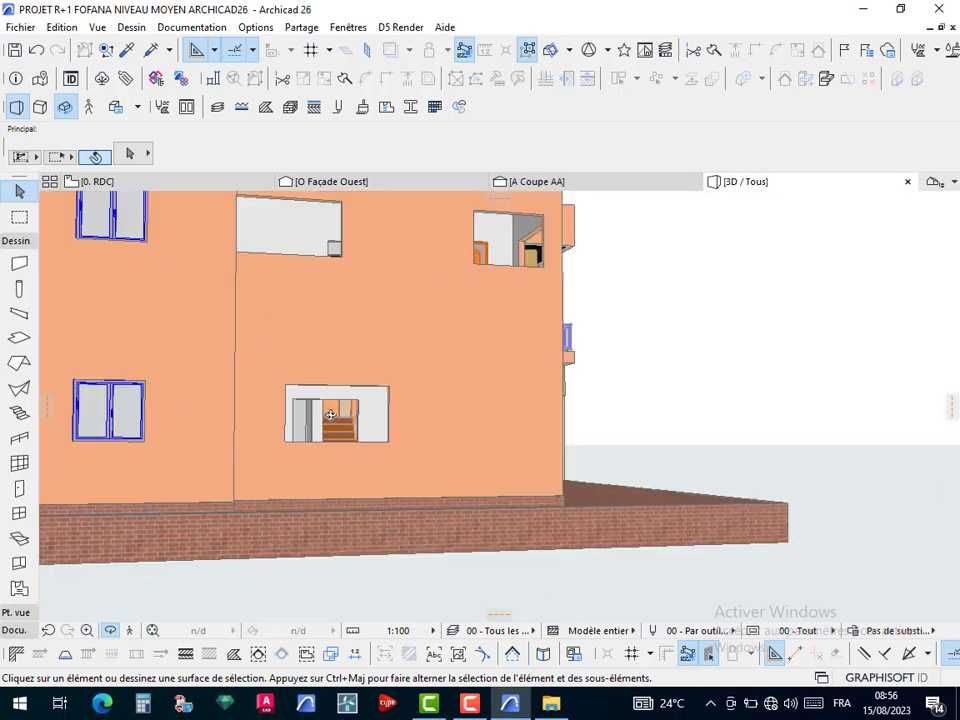
{"action": "scroll", "coordinate": [357, 438], "scroll_direction": "up", "scroll_amount": 6}
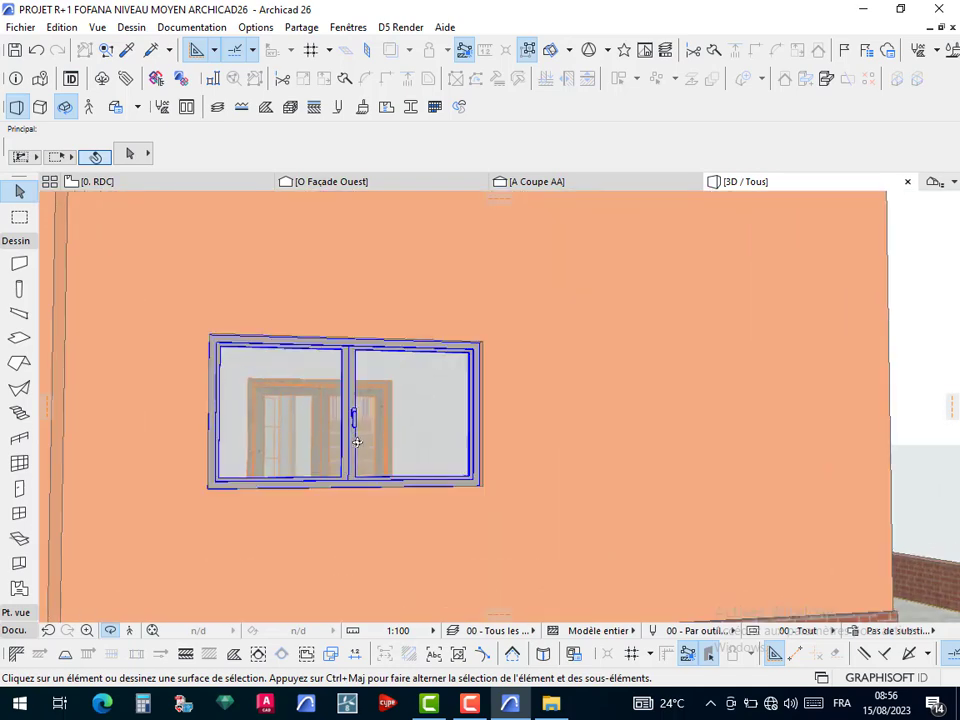
{"action": "scroll", "coordinate": [360, 440], "scroll_direction": "up", "scroll_amount": 6}
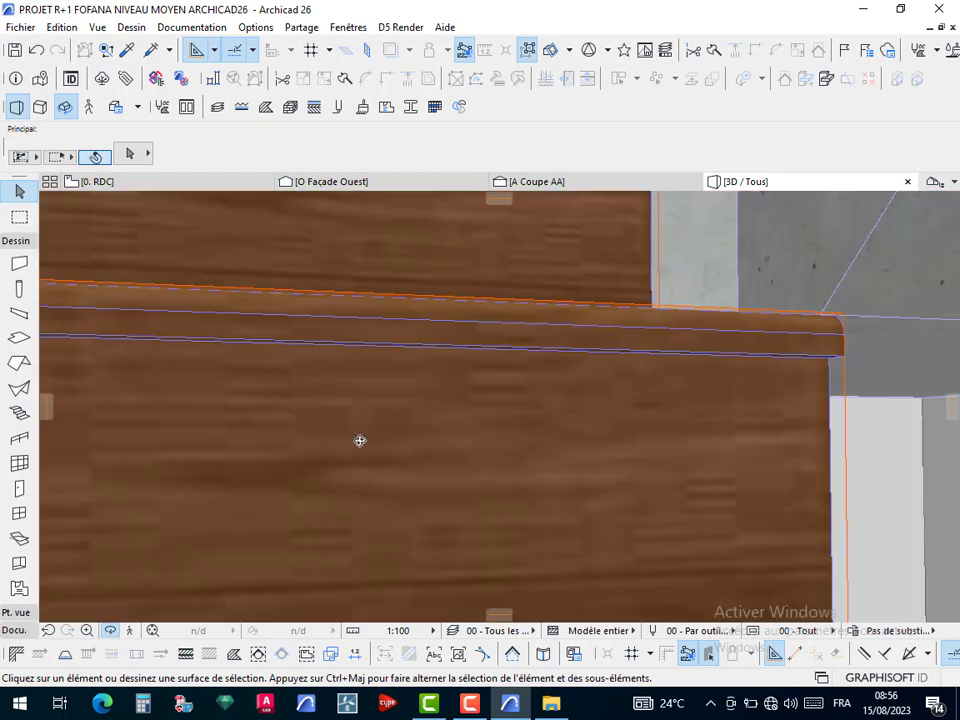
{"action": "scroll", "coordinate": [360, 440], "scroll_direction": "up", "scroll_amount": 6}
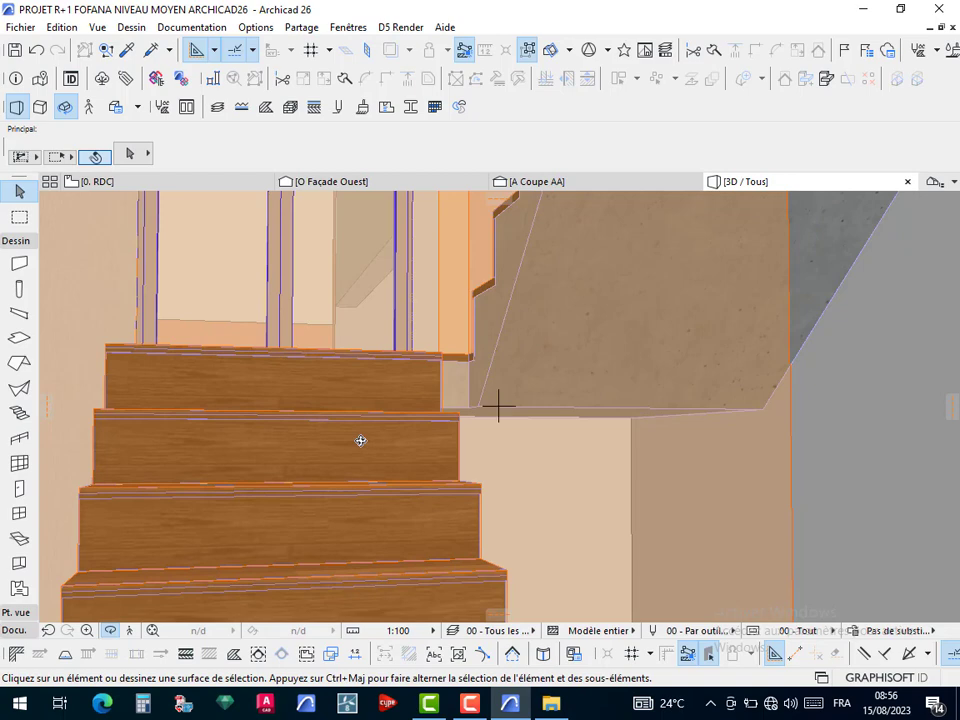
{"action": "scroll", "coordinate": [361, 441], "scroll_direction": "down", "scroll_amount": 1}
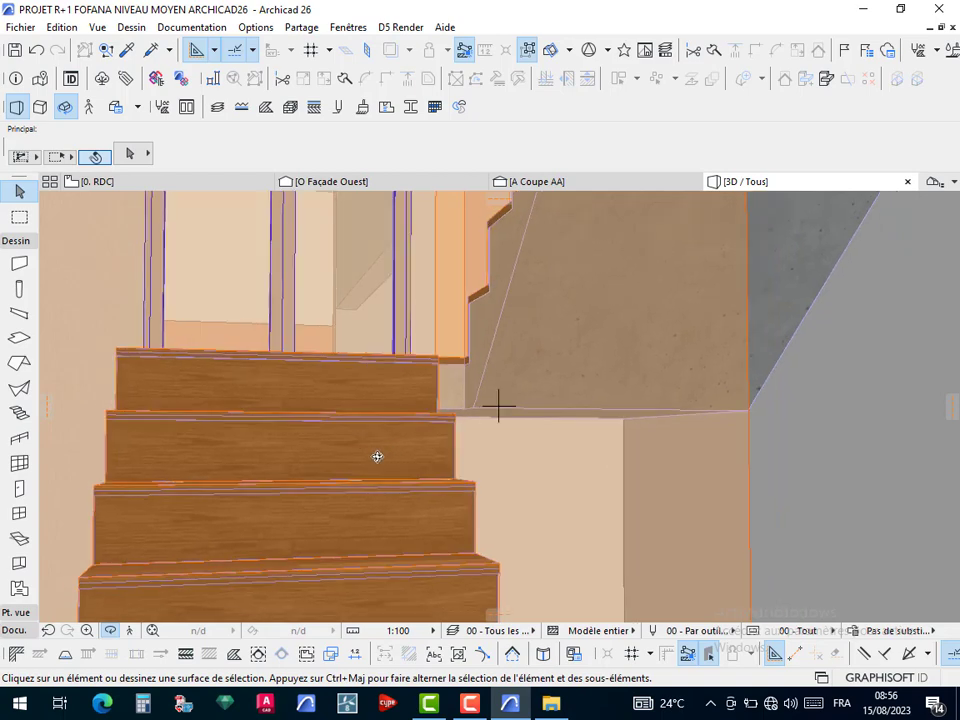
{"action": "middle_click_drag", "start_coordinate": [377, 457], "coordinate": [467, 326], "text": "shift"}
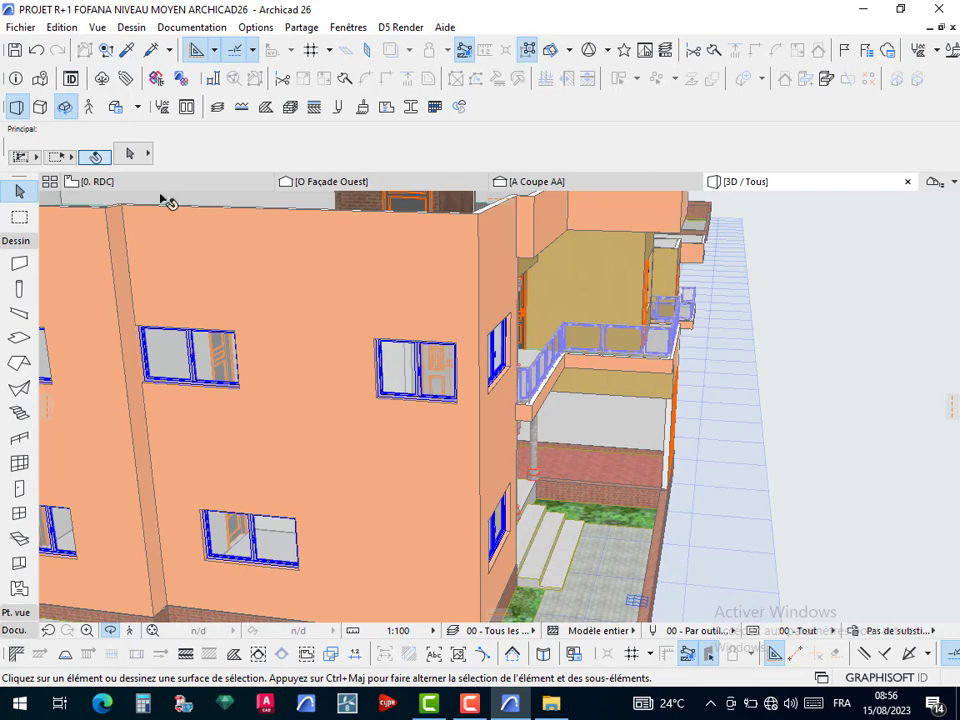
On the RDC plan, enclose the stairwell and its walls in an all-storeys selection area and show only that area in 3D
{"action": "left_click", "coordinate": [157, 184]}
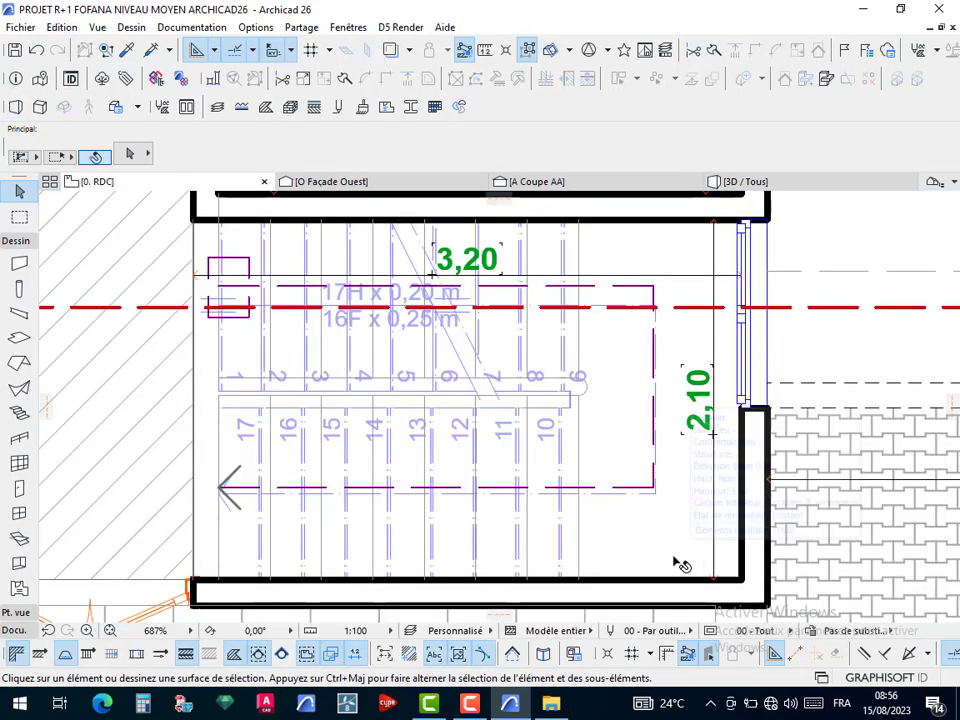
{"action": "key", "text": "m"}
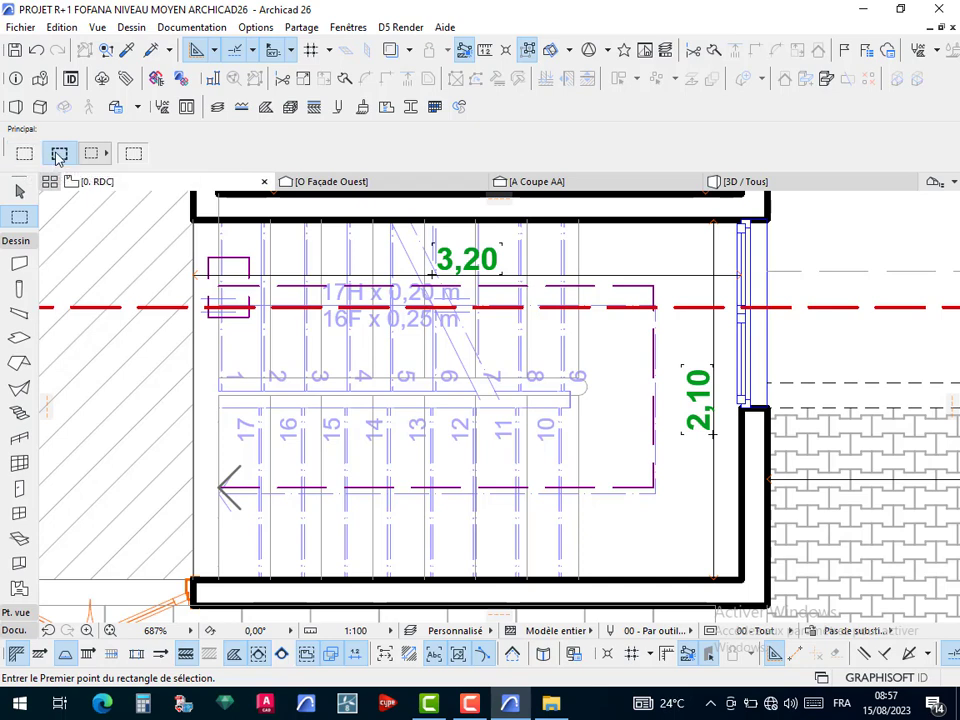
{"action": "middle_click_drag", "start_coordinate": [322, 291], "coordinate": [353, 334]}
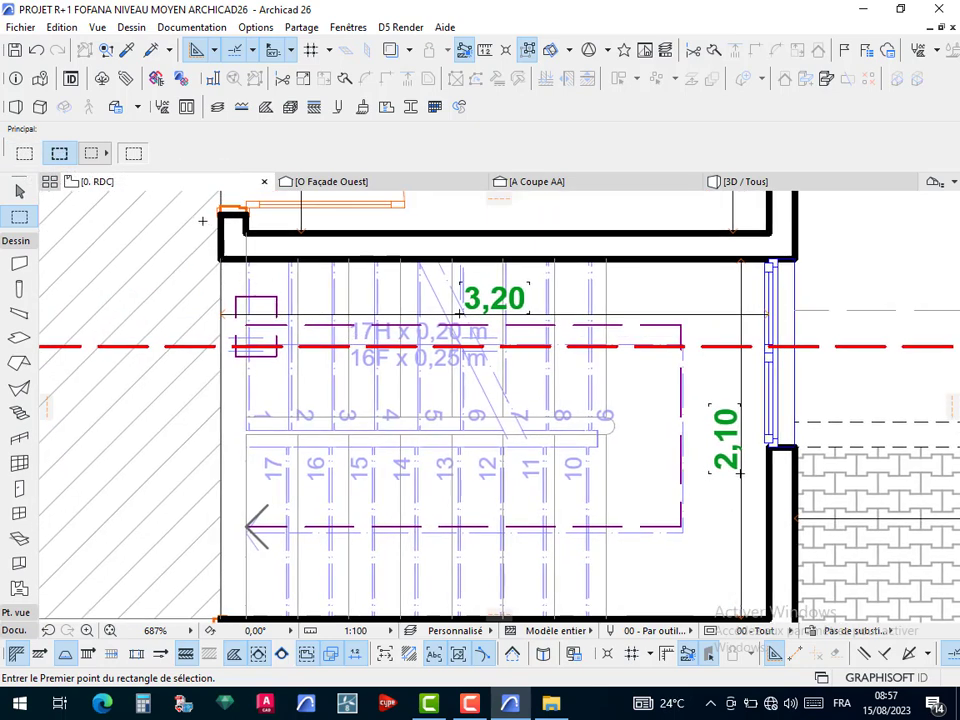
{"action": "left_click", "coordinate": [184, 203]}
{"action": "scroll", "coordinate": [565, 476], "scroll_direction": "down", "scroll_amount": 1}
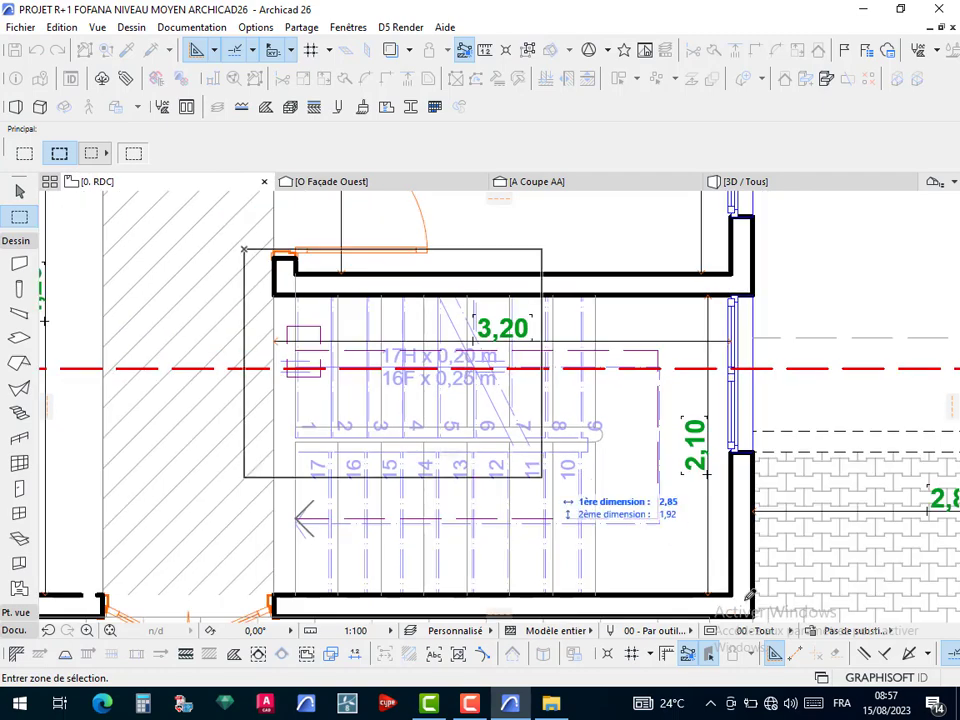
{"action": "middle_click_drag", "start_coordinate": [565, 476], "coordinate": [554, 440]}
{"action": "left_click", "coordinate": [763, 599]}
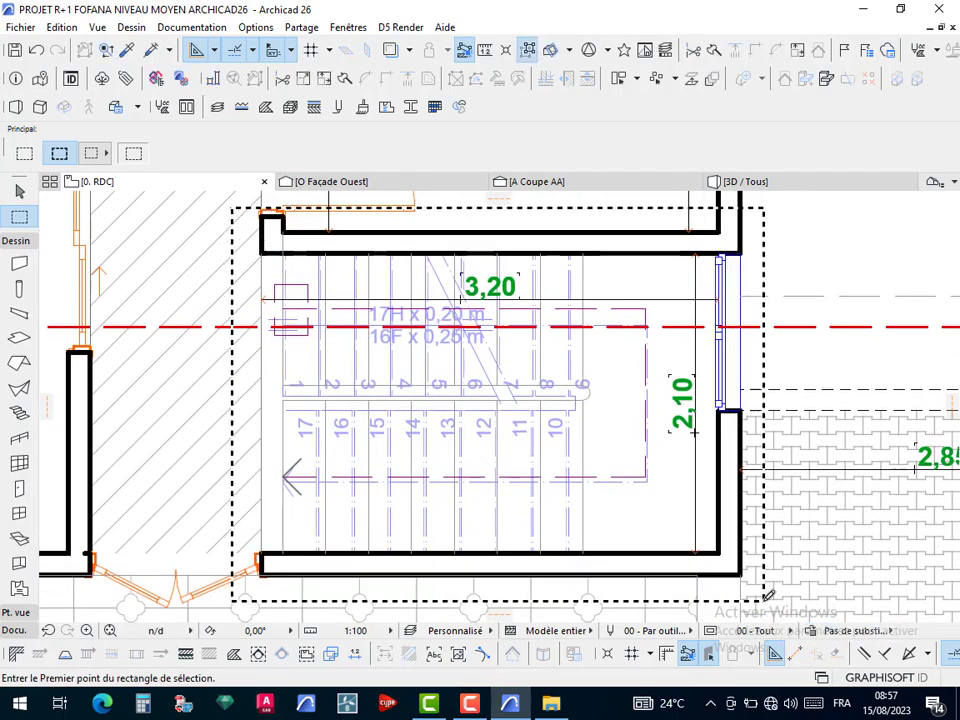
{"action": "right_click", "coordinate": [659, 504]}
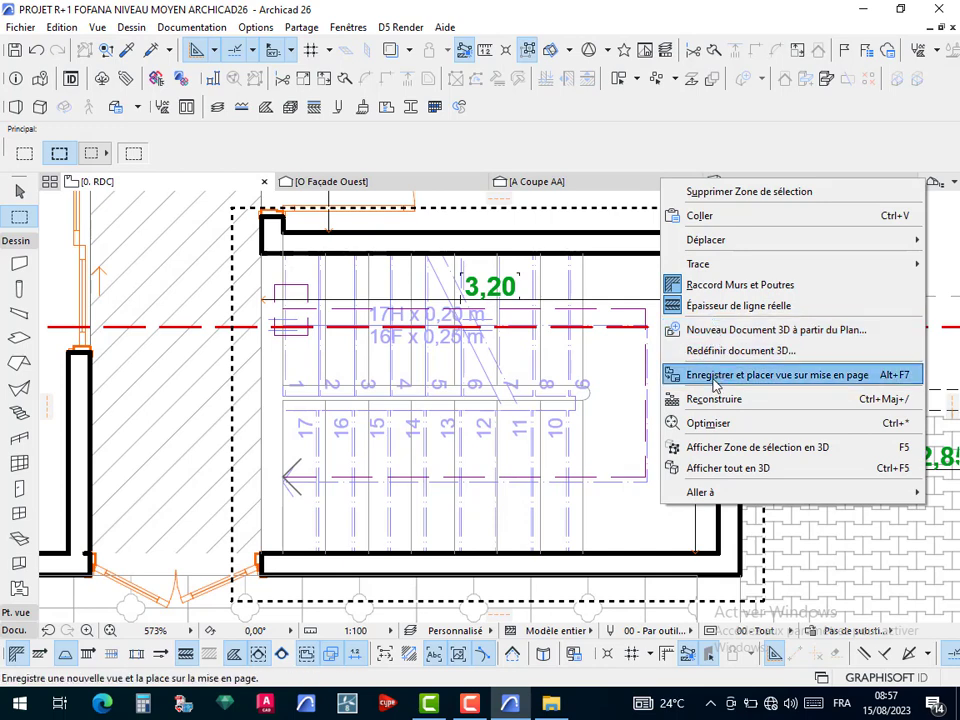
{"action": "left_click", "coordinate": [824, 455]}
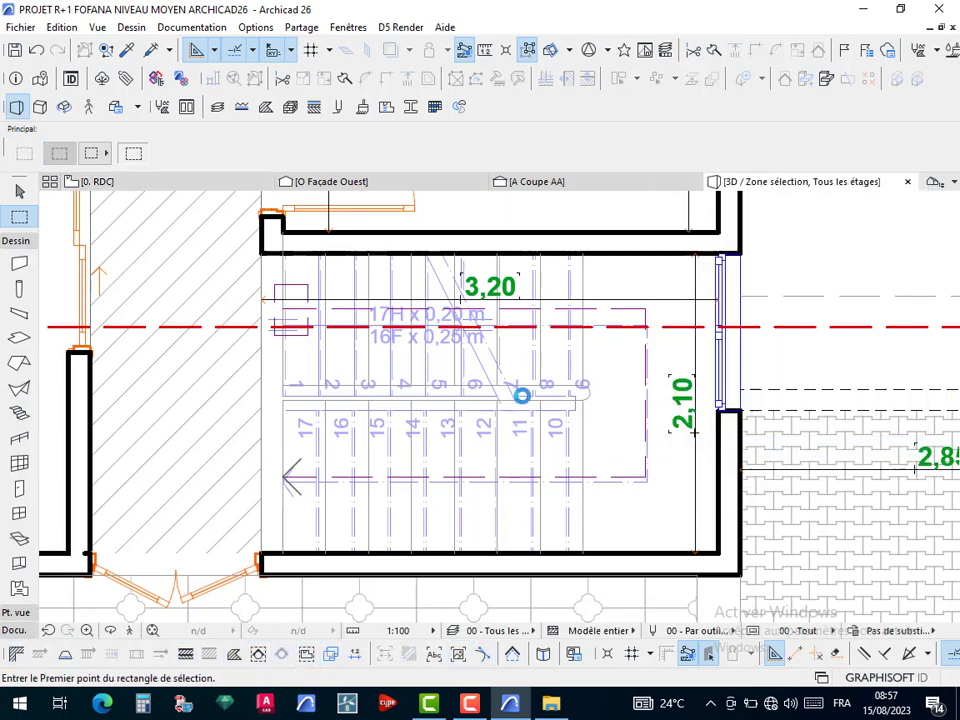
Examine the isolated staircase from several sides, checking its flights and where the last tread meets the upper floor slab
{"action": "scroll", "coordinate": [427, 488], "scroll_direction": "up", "scroll_amount": 5}
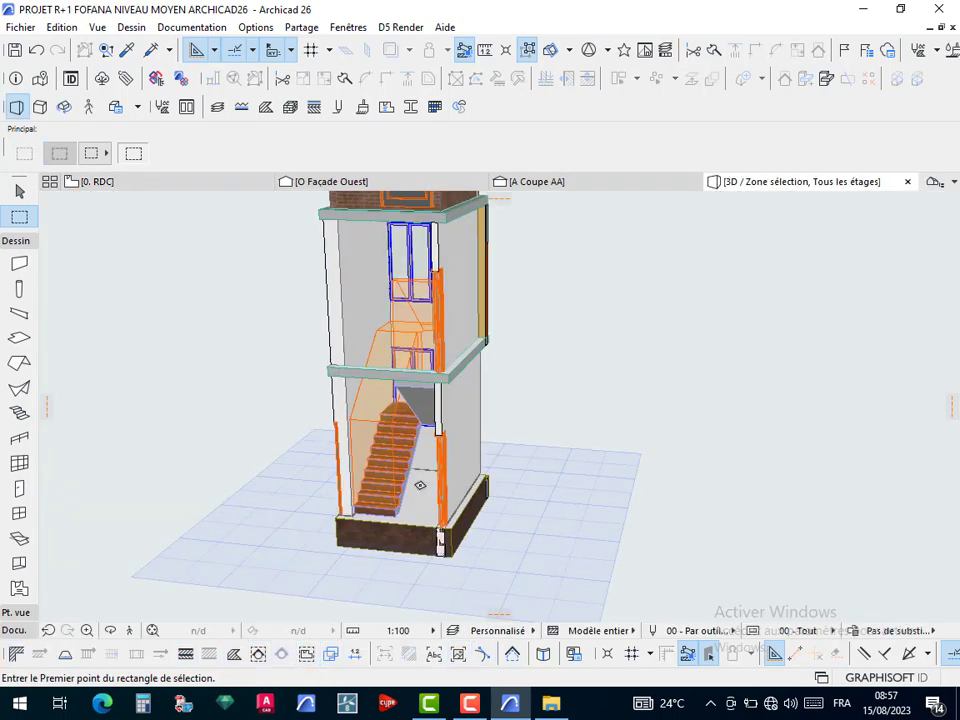
{"action": "middle_click_drag", "start_coordinate": [441, 478], "coordinate": [551, 459], "text": "shift"}
{"action": "middle_click_drag", "start_coordinate": [414, 480], "coordinate": [619, 536], "text": "shift"}
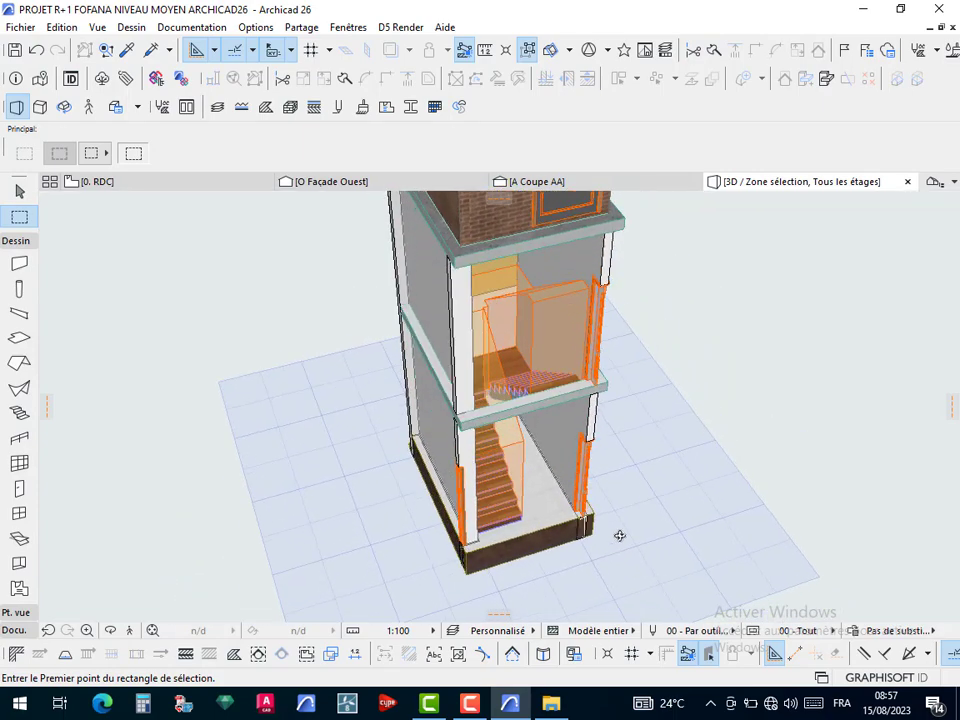
{"action": "scroll", "coordinate": [461, 424], "scroll_direction": "up", "scroll_amount": 5}
{"action": "middle_click_drag", "start_coordinate": [422, 440], "coordinate": [447, 458], "text": "shift"}
{"action": "scroll", "coordinate": [447, 458], "scroll_direction": "up", "scroll_amount": 4}
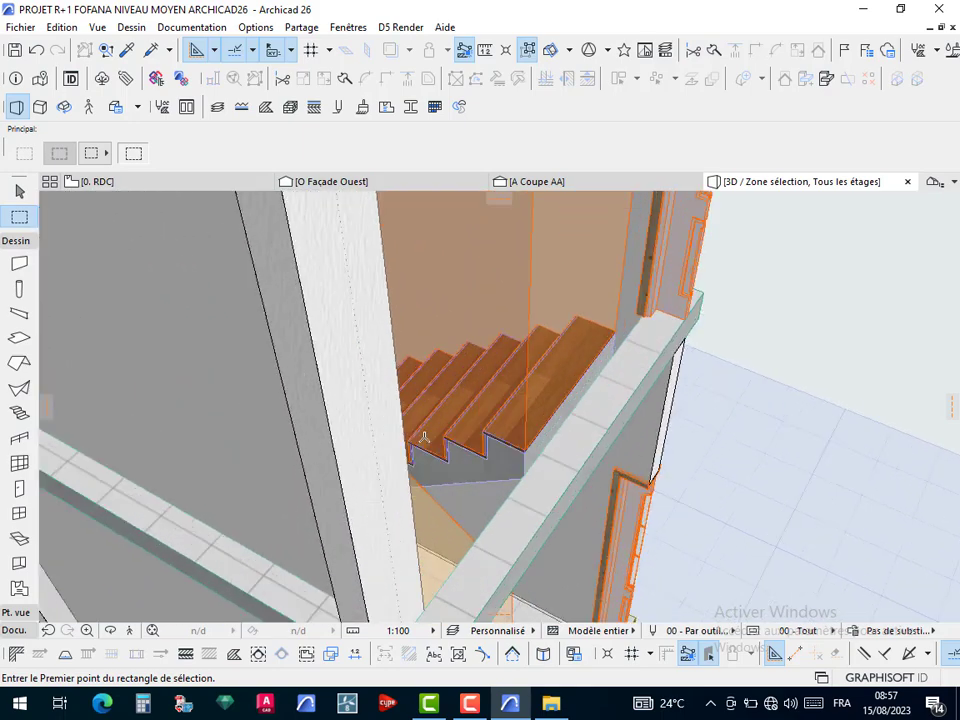
{"action": "scroll", "coordinate": [392, 435], "scroll_direction": "up", "scroll_amount": 3}
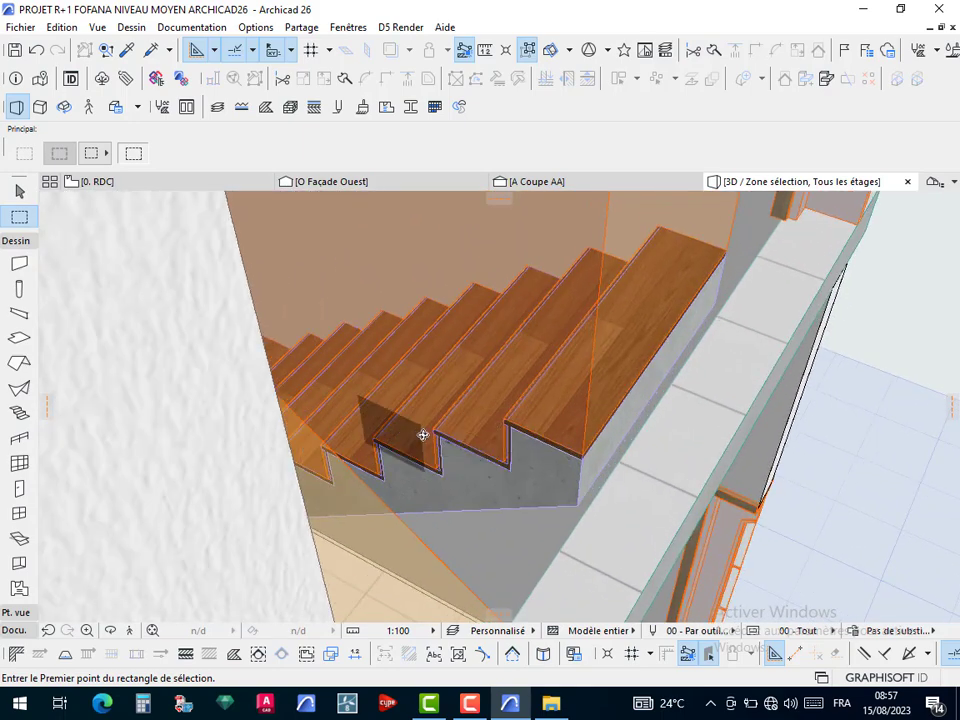
{"action": "middle_click_drag", "start_coordinate": [423, 435], "coordinate": [395, 388], "text": "shift"}
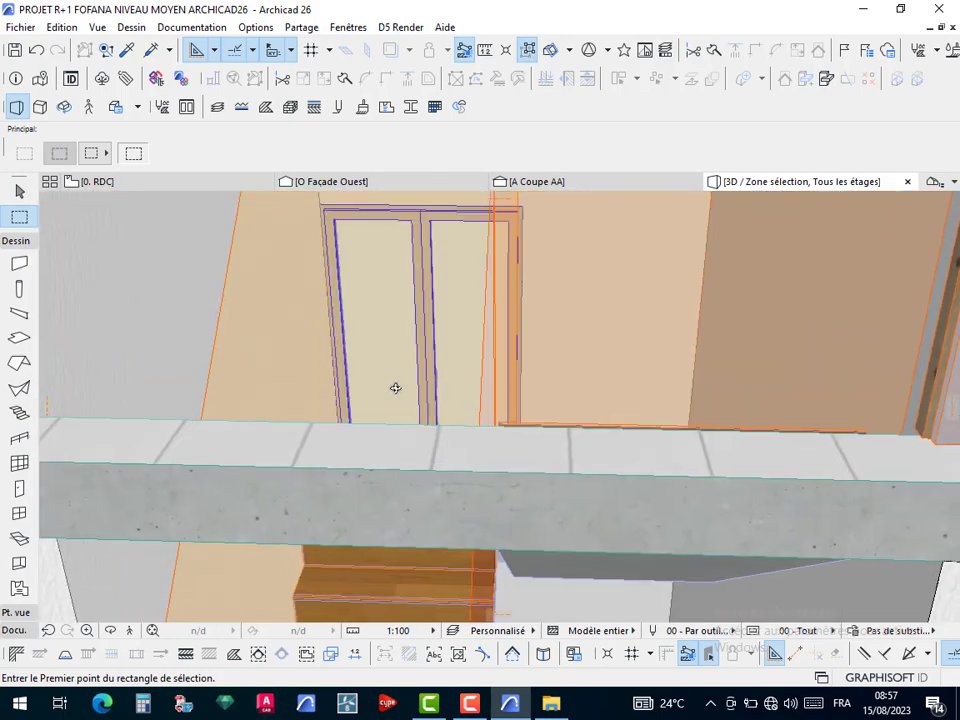
{"action": "scroll", "coordinate": [400, 390], "scroll_direction": "down", "scroll_amount": 8}
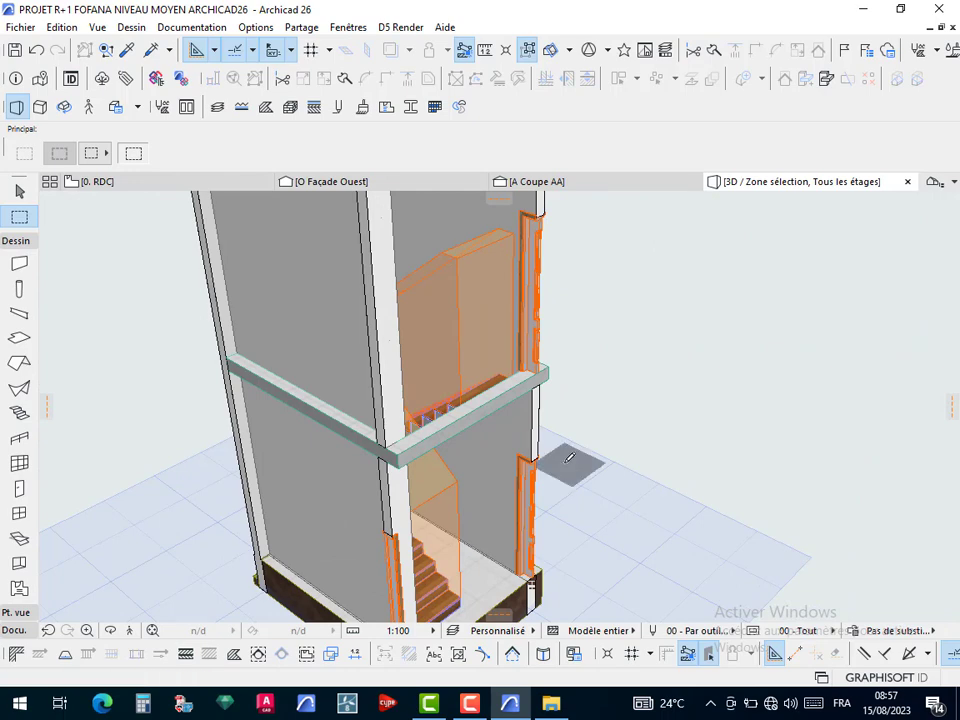
{"action": "left_click", "coordinate": [569, 461]}
{"action": "left_click", "coordinate": [566, 462]}
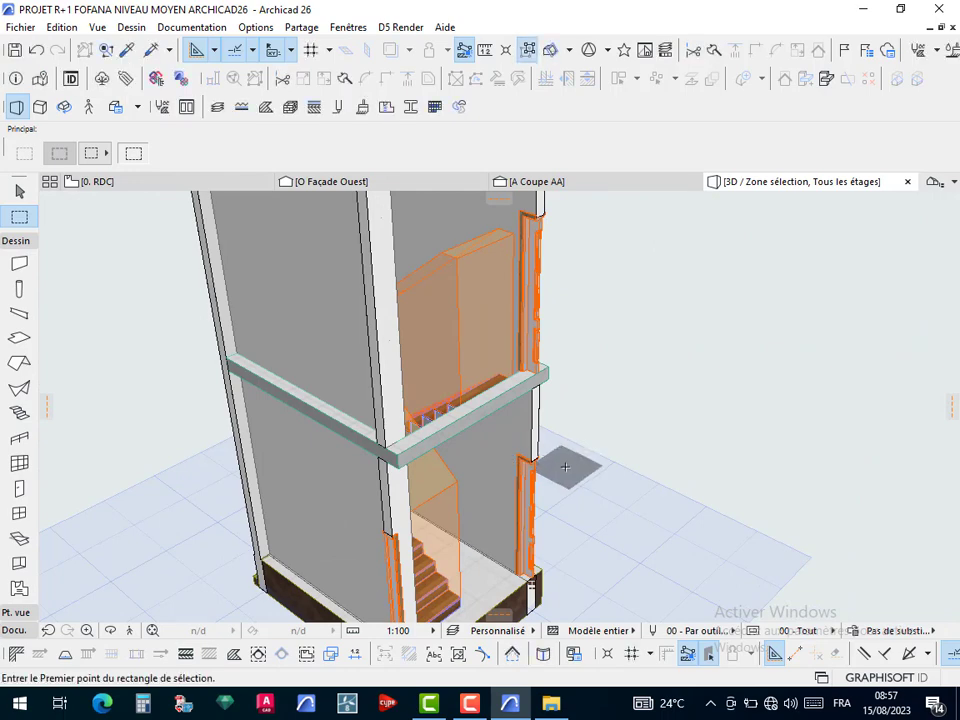
{"action": "middle_click_drag", "start_coordinate": [564, 467], "coordinate": [313, 426], "text": "shift"}
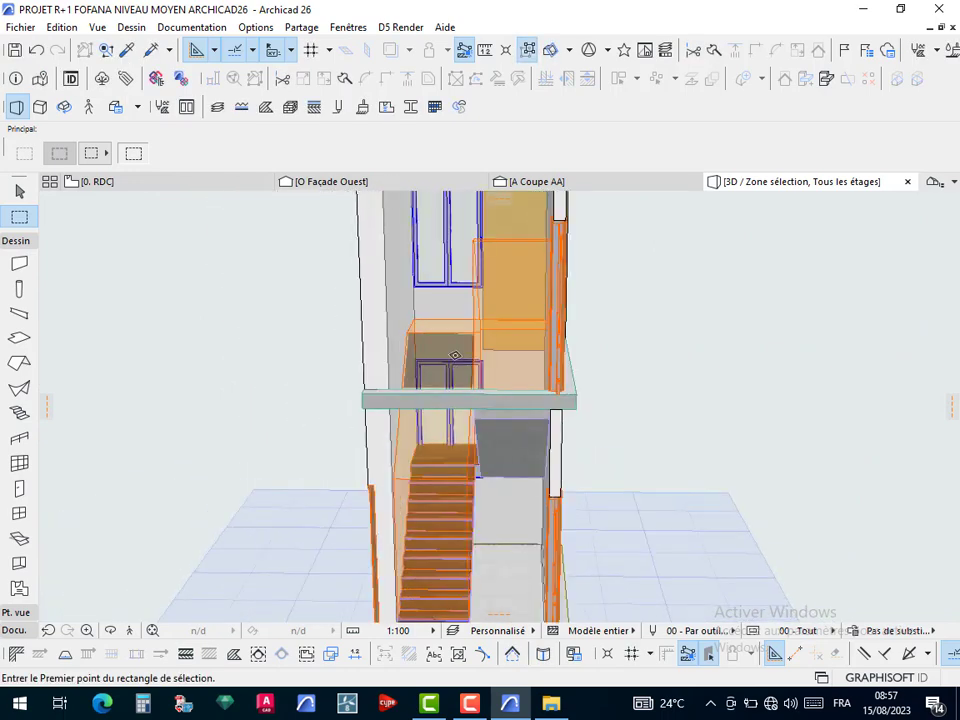
Turn off the stair headroom (Echappée) display in the 00 - Tout model view options
{"action": "key", "text": "Escape"}
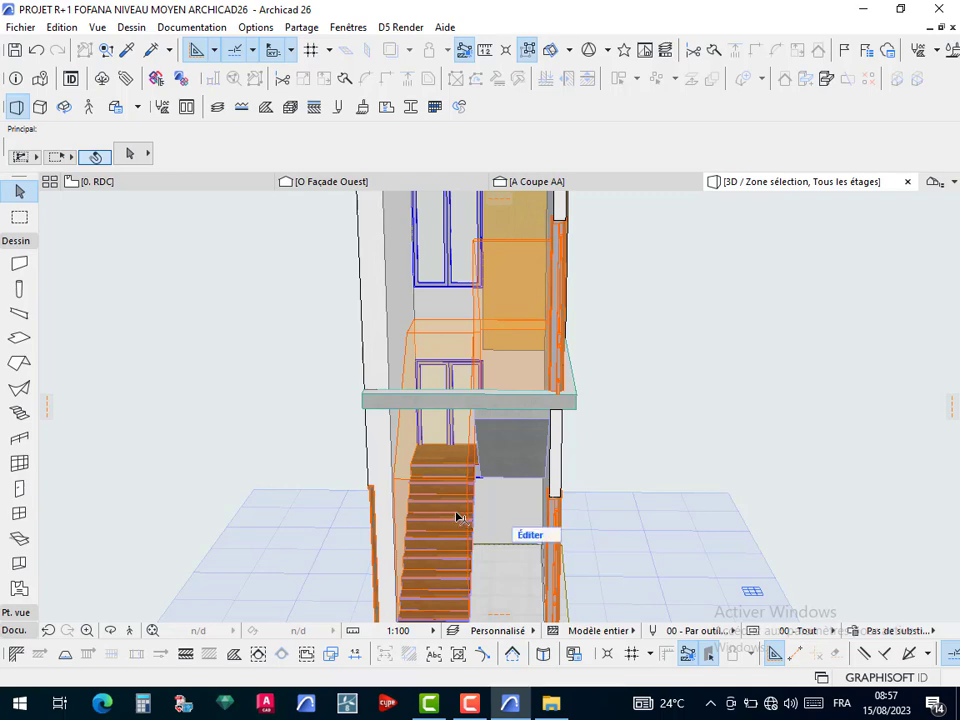
{"action": "left_click", "coordinate": [456, 514]}
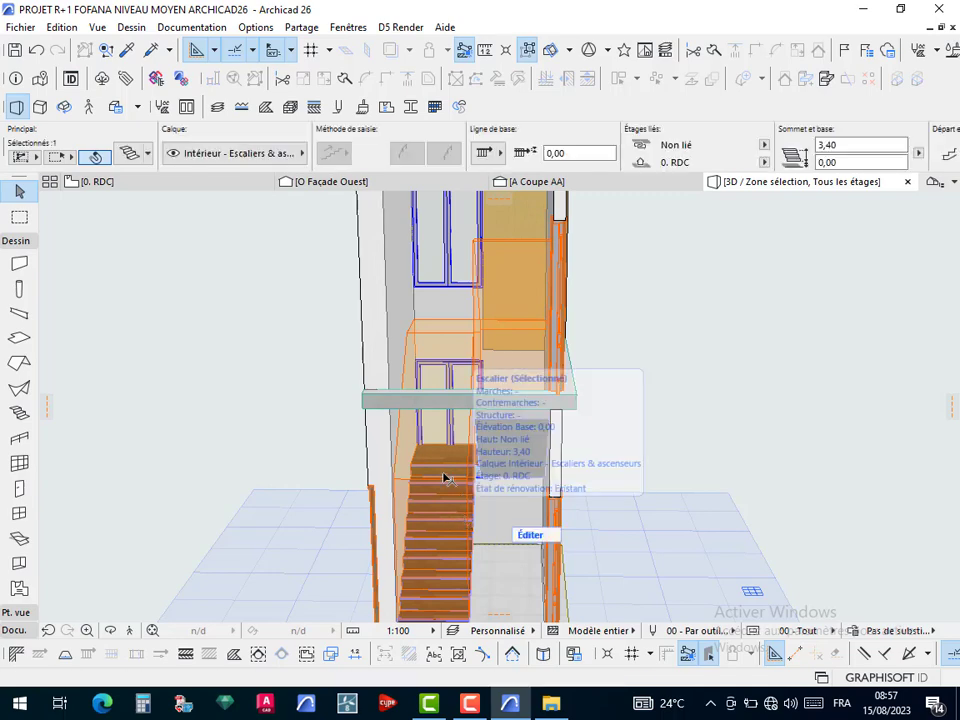
{"action": "left_click", "coordinate": [183, 28]}
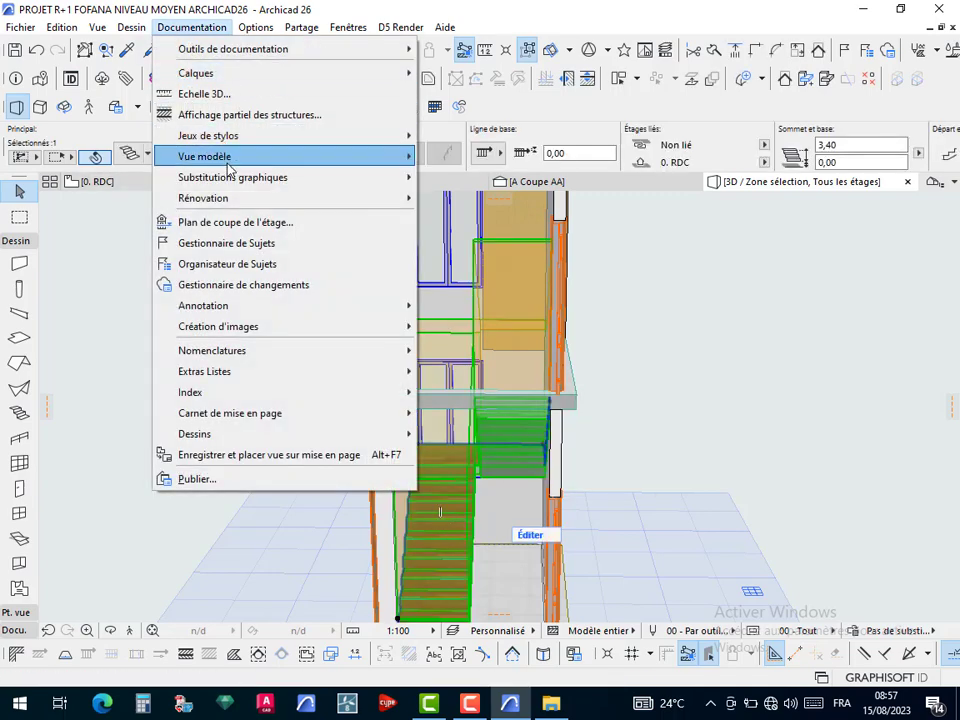
{"action": "mouse_move", "coordinate": [215, 158]}
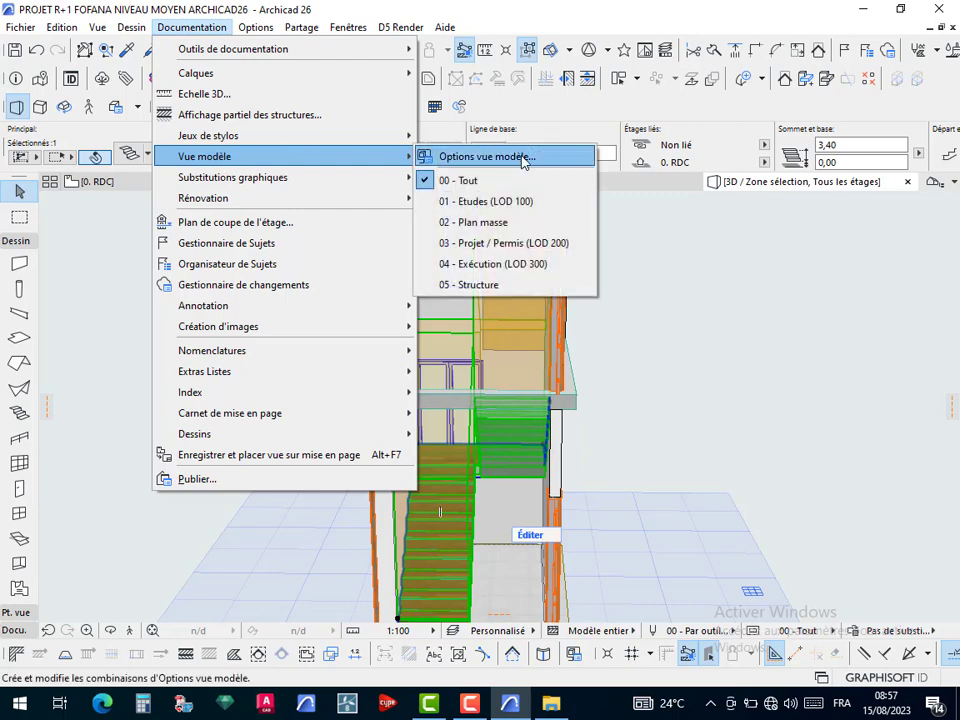
{"action": "left_click", "coordinate": [522, 157]}
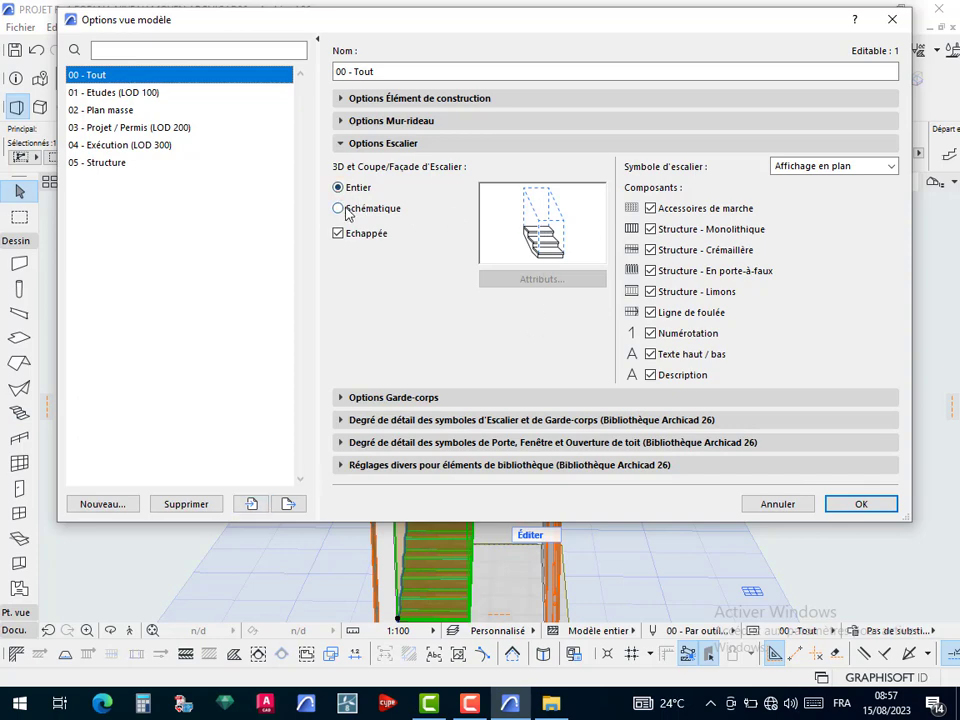
{"action": "left_click", "coordinate": [860, 504]}
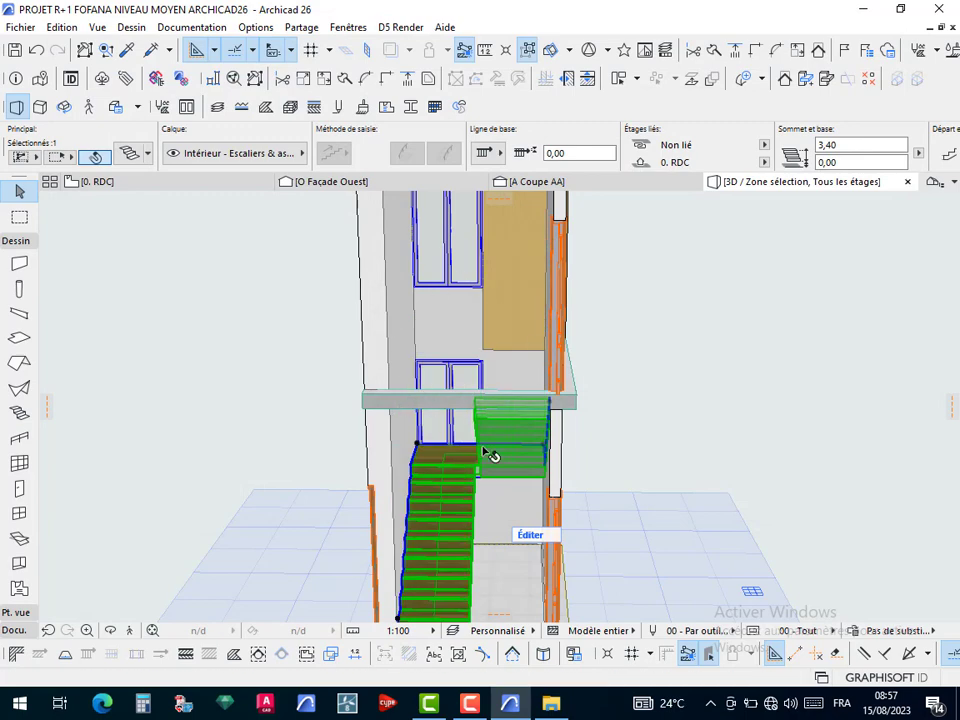
{"action": "scroll", "coordinate": [490, 455], "scroll_direction": "down", "scroll_amount": 3}
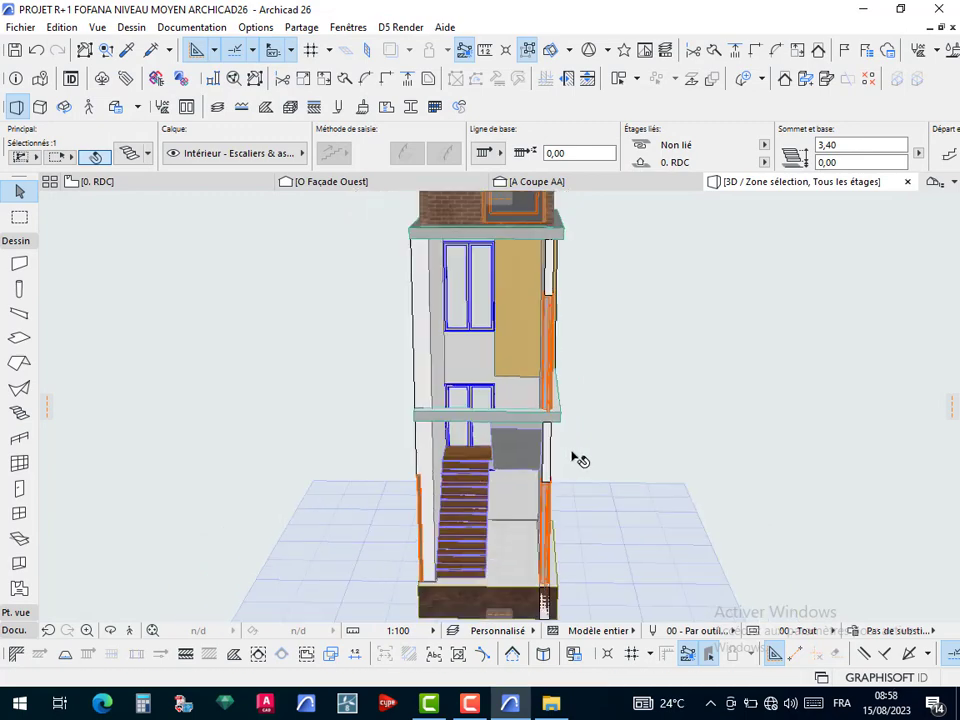
{"action": "left_click", "coordinate": [643, 491]}
Start an associative railing on the open side of the lower flight, near its bottom treads
{"action": "middle_click_drag", "start_coordinate": [574, 521], "coordinate": [440, 547], "text": "shift"}
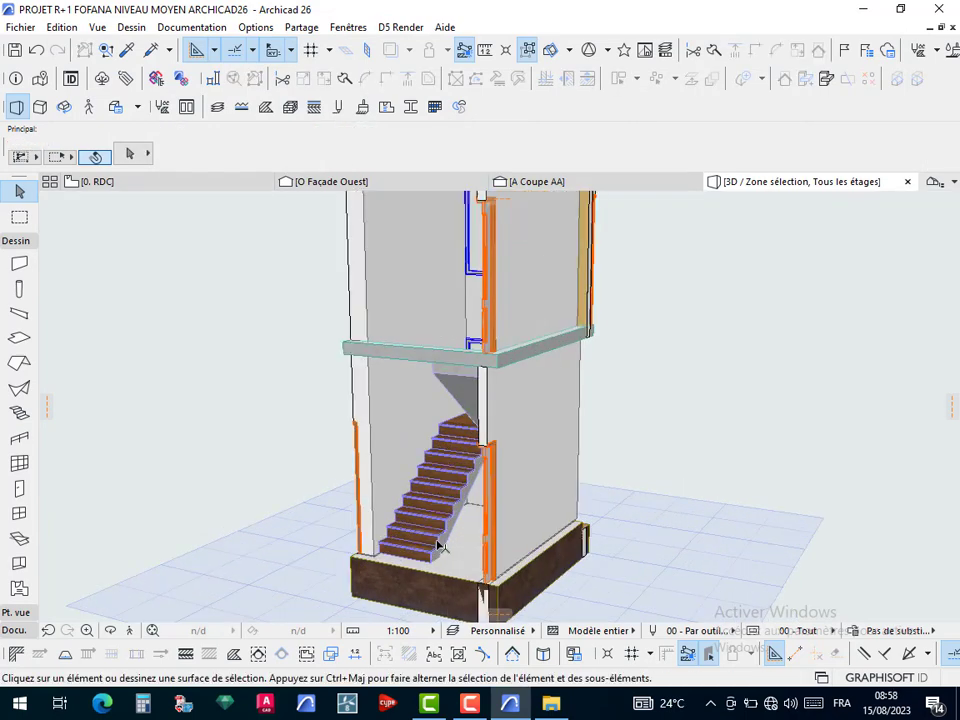
{"action": "scroll", "coordinate": [440, 547], "scroll_direction": "up", "scroll_amount": 2}
{"action": "left_click", "coordinate": [446, 522]}
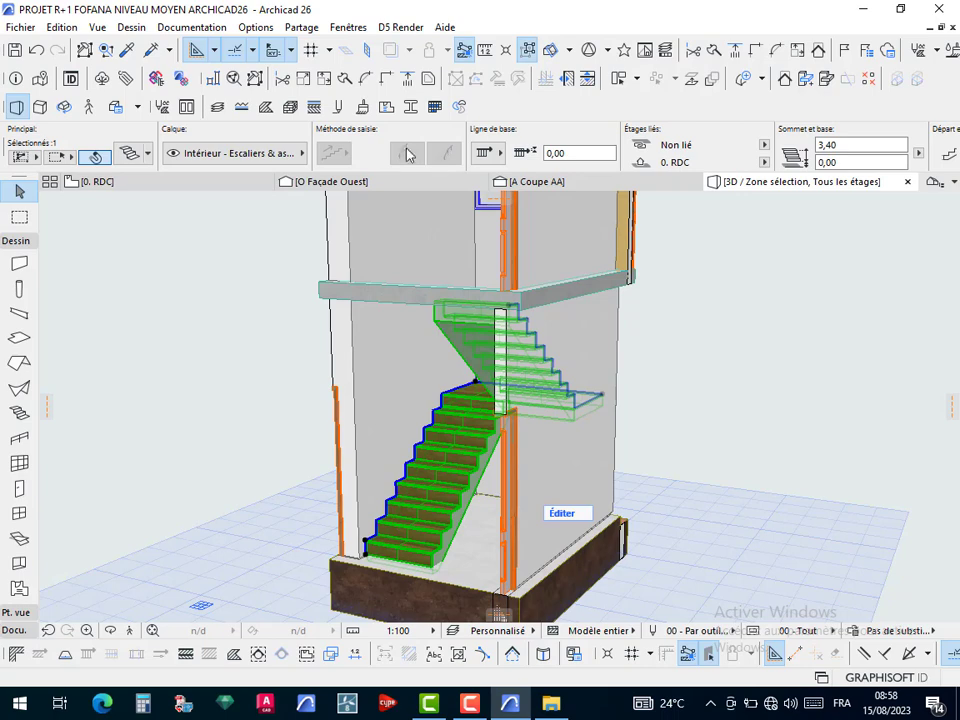
{"action": "left_click", "coordinate": [752, 448]}
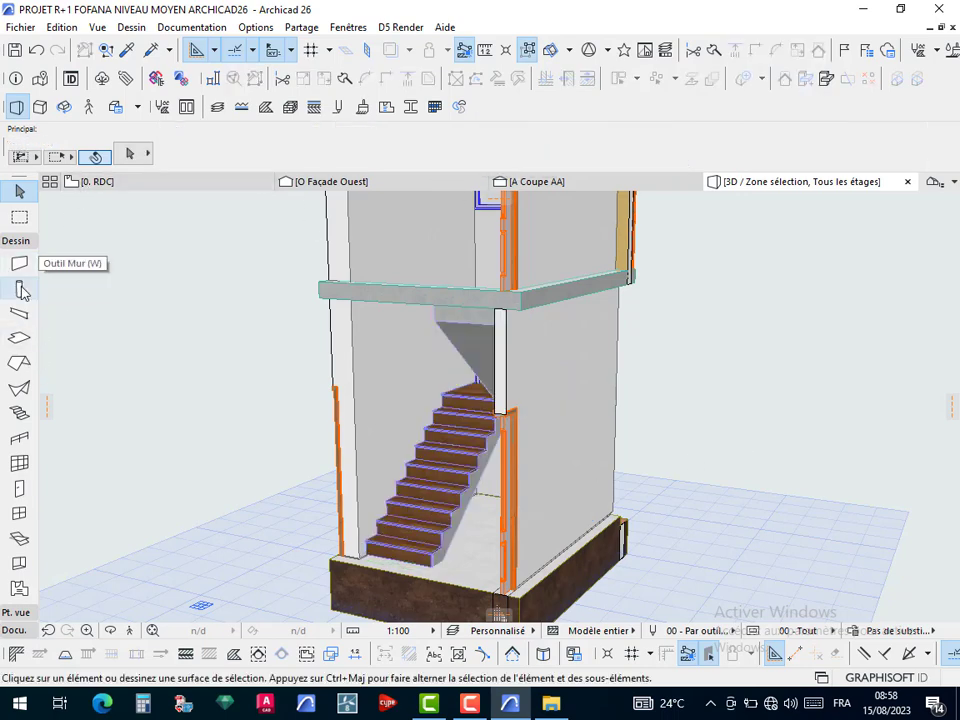
{"action": "left_click", "coordinate": [19, 437]}
{"action": "scroll", "coordinate": [504, 557], "scroll_direction": "up", "scroll_amount": 6}
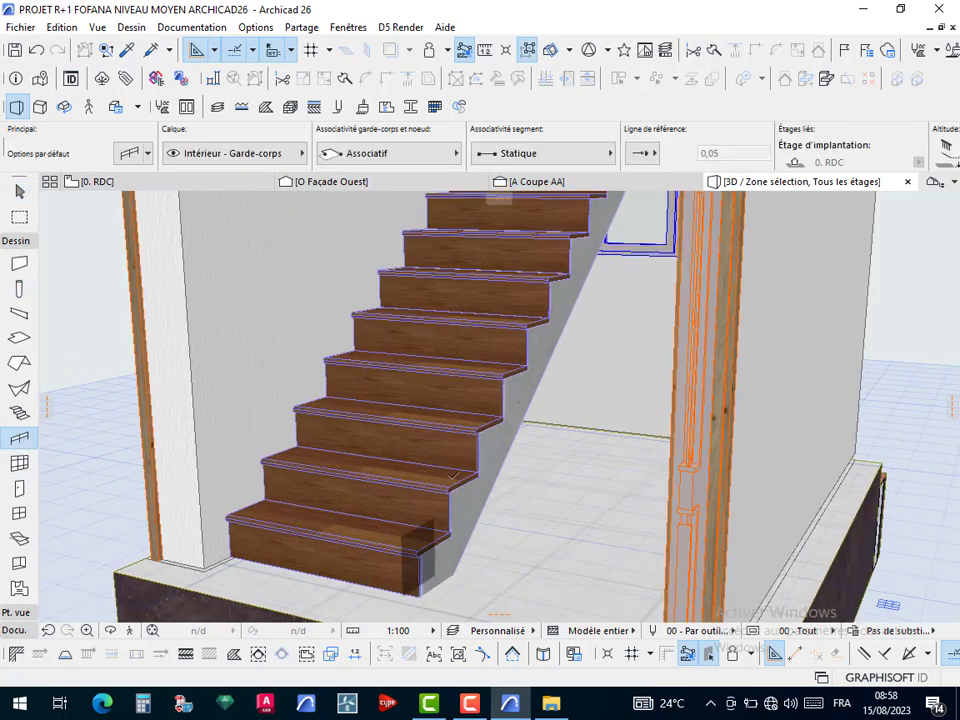
{"action": "left_click", "coordinate": [449, 474]}
Extend the railing up the lower flight to the landing and across the narrow gap to the upper flight's inner edge
{"action": "scroll", "coordinate": [428, 445], "scroll_direction": "down", "scroll_amount": 2}
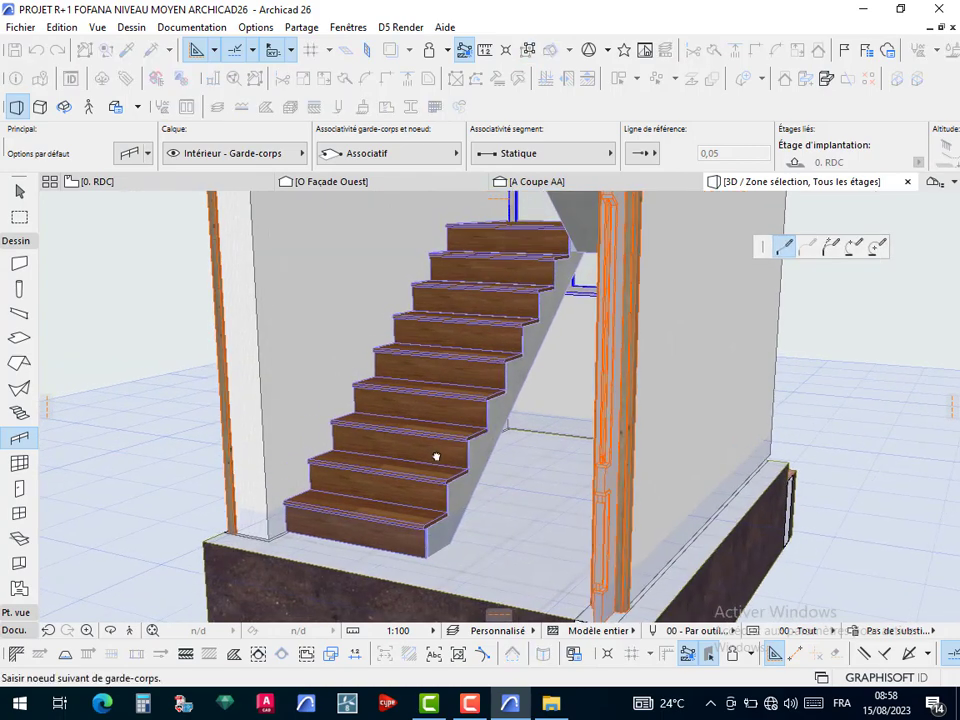
{"action": "middle_click_drag", "start_coordinate": [436, 457], "coordinate": [594, 450], "text": "shift"}
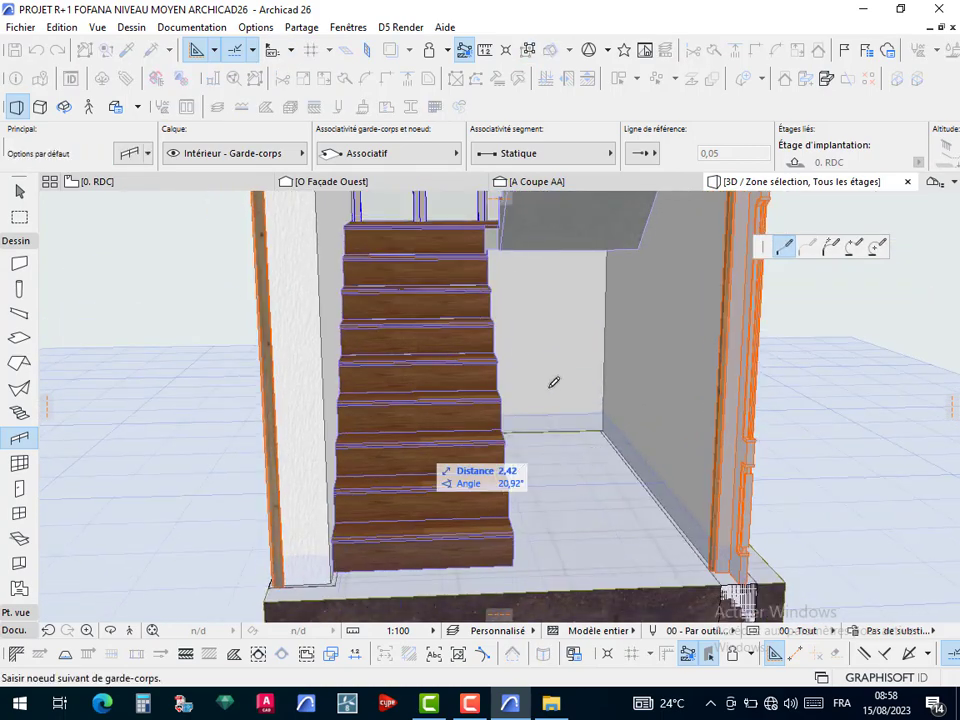
{"action": "middle_click_drag", "start_coordinate": [554, 382], "coordinate": [578, 454]}
{"action": "scroll", "coordinate": [509, 456], "scroll_direction": "up", "scroll_amount": 4}
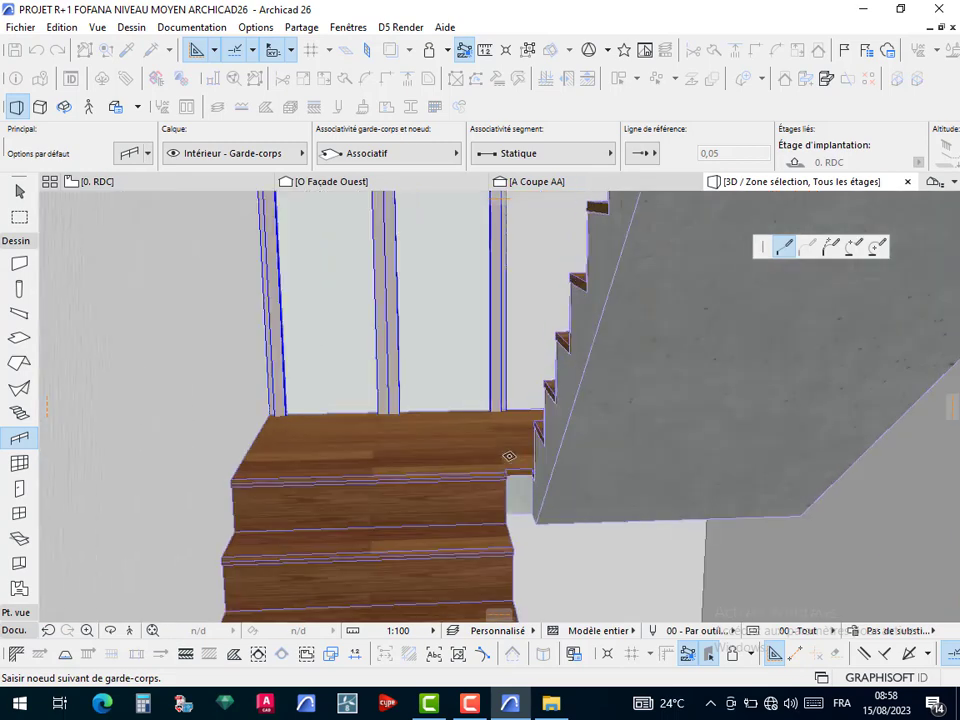
{"action": "scroll", "coordinate": [509, 456], "scroll_direction": "up", "scroll_amount": 3}
{"action": "left_click", "coordinate": [500, 491]}
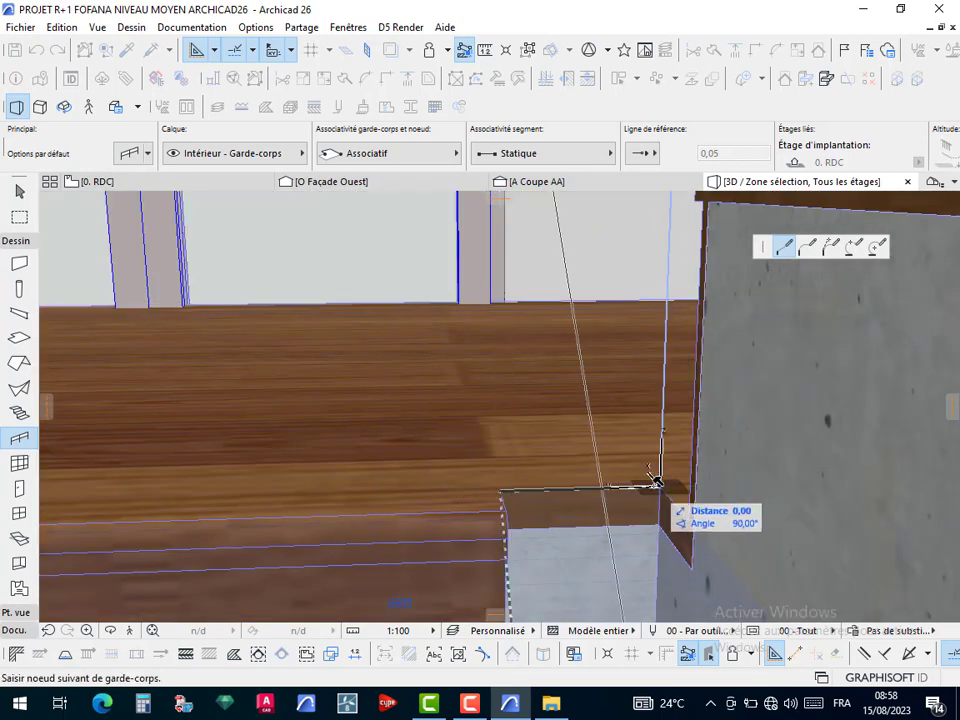
{"action": "left_click", "coordinate": [658, 478]}
Continue the railing up the inner edge of the upper flight to the last tread at R+1 level and finish it
{"action": "scroll", "coordinate": [606, 432], "scroll_direction": "down", "scroll_amount": 5}
{"action": "scroll", "coordinate": [606, 432], "scroll_direction": "down", "scroll_amount": 8}
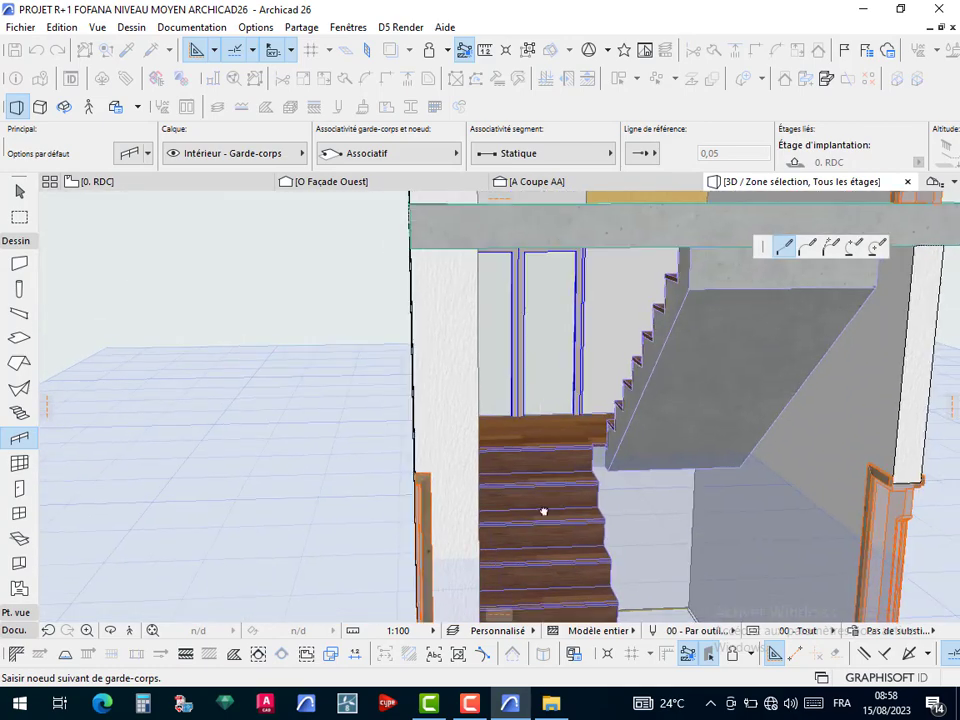
{"action": "middle_click_drag", "start_coordinate": [585, 472], "coordinate": [486, 340], "text": "shift"}
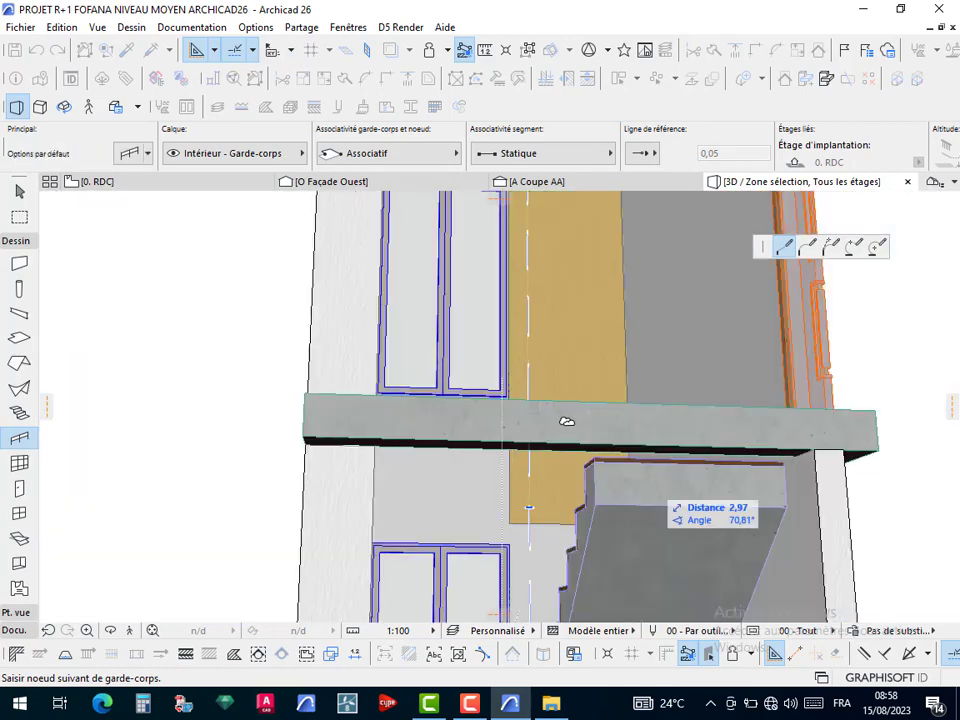
{"action": "mouse_move", "coordinate": [566, 422]}
{"action": "middle_mouse_down", "text": "shift"}
{"action": "mouse_move", "coordinate": [579, 424]}
{"action": "mouse_move", "coordinate": [617, 506]}
{"action": "mouse_move", "coordinate": [848, 559]}
{"action": "mouse_move", "coordinate": [553, 433]}
{"action": "middle_mouse_up", "text": "shift"}
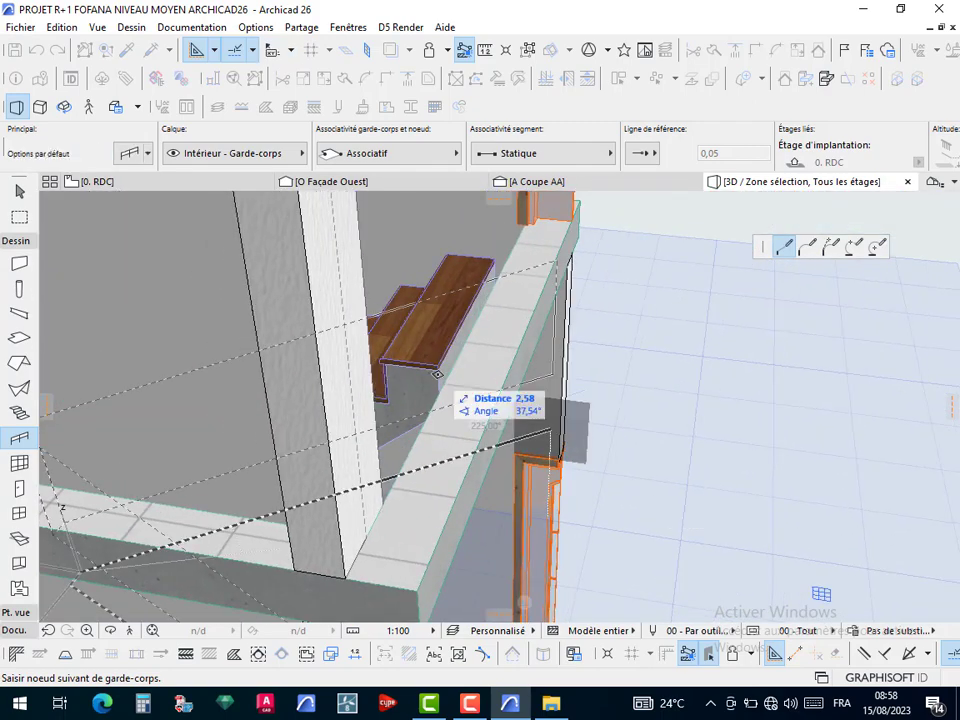
{"action": "scroll", "coordinate": [437, 374], "scroll_direction": "up", "scroll_amount": 6}
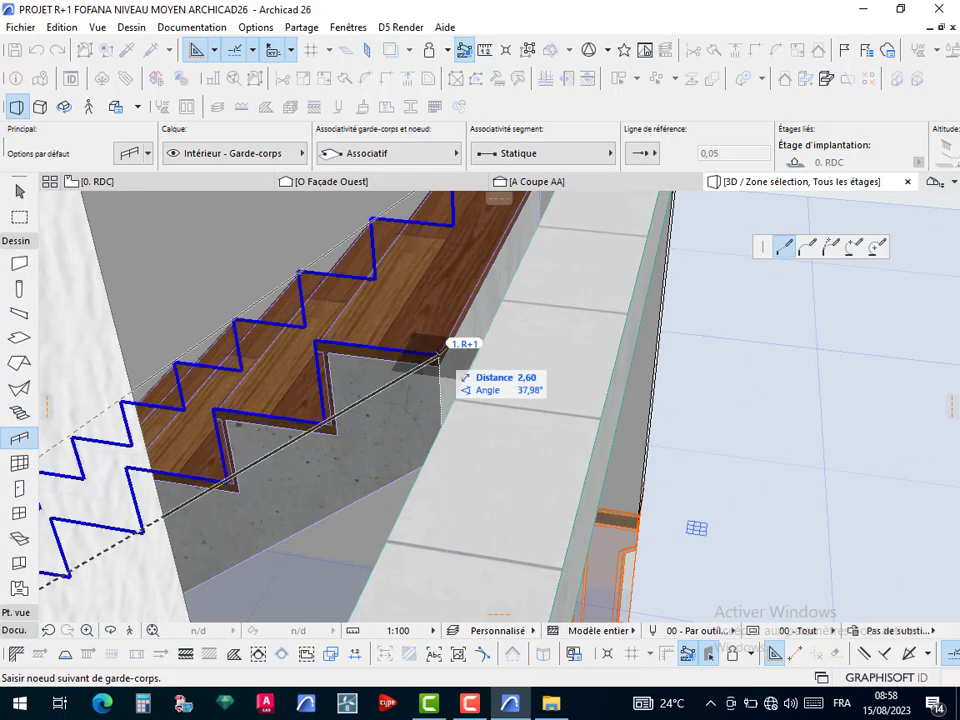
{"action": "left_click", "coordinate": [437, 356]}
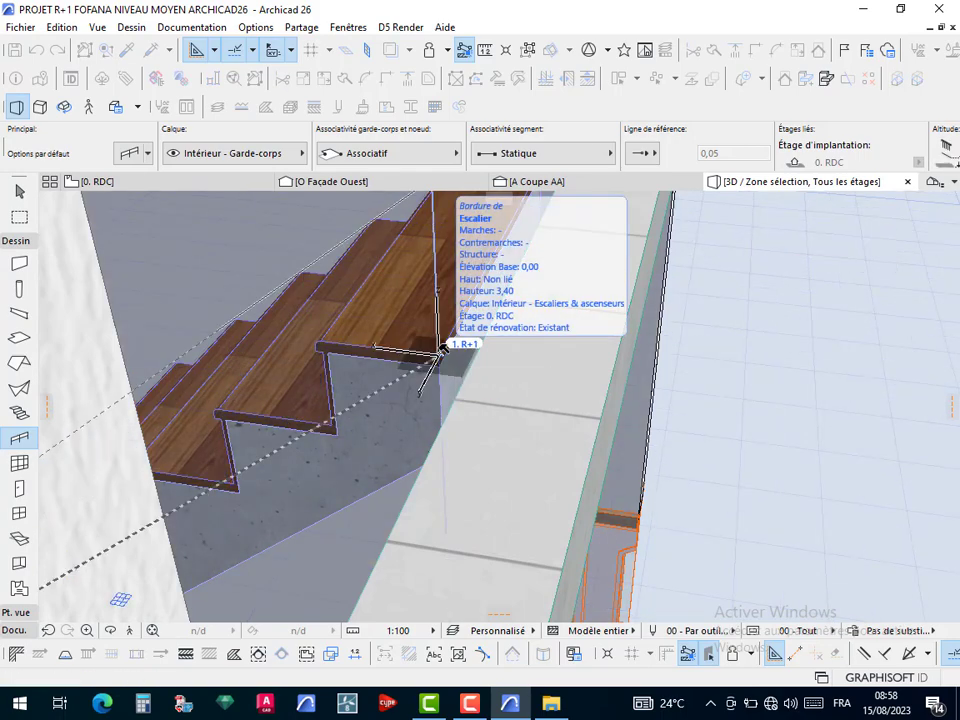
{"action": "middle_click_drag", "start_coordinate": [440, 352], "coordinate": [527, 476], "text": "shift"}
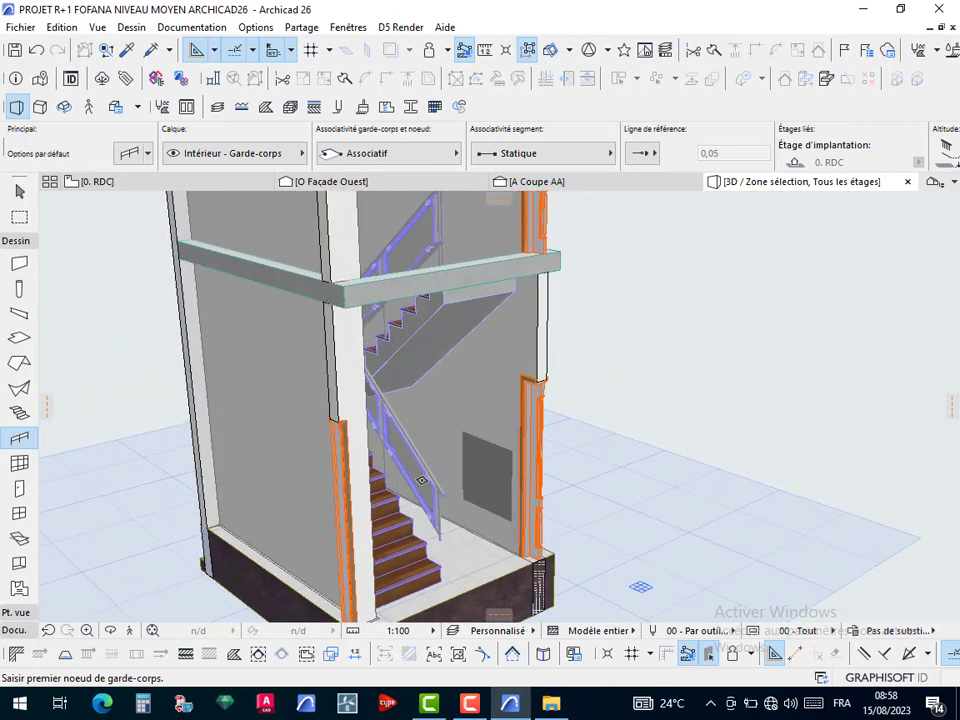
Try shifting the stair railing off its reference line with a 0,05 side offset and return it to the centred position
{"action": "scroll", "coordinate": [421, 480], "scroll_direction": "up", "scroll_amount": 5}
{"action": "middle_click_drag", "start_coordinate": [431, 471], "coordinate": [170, 463], "text": "shift"}
{"action": "key", "text": "Escape"}
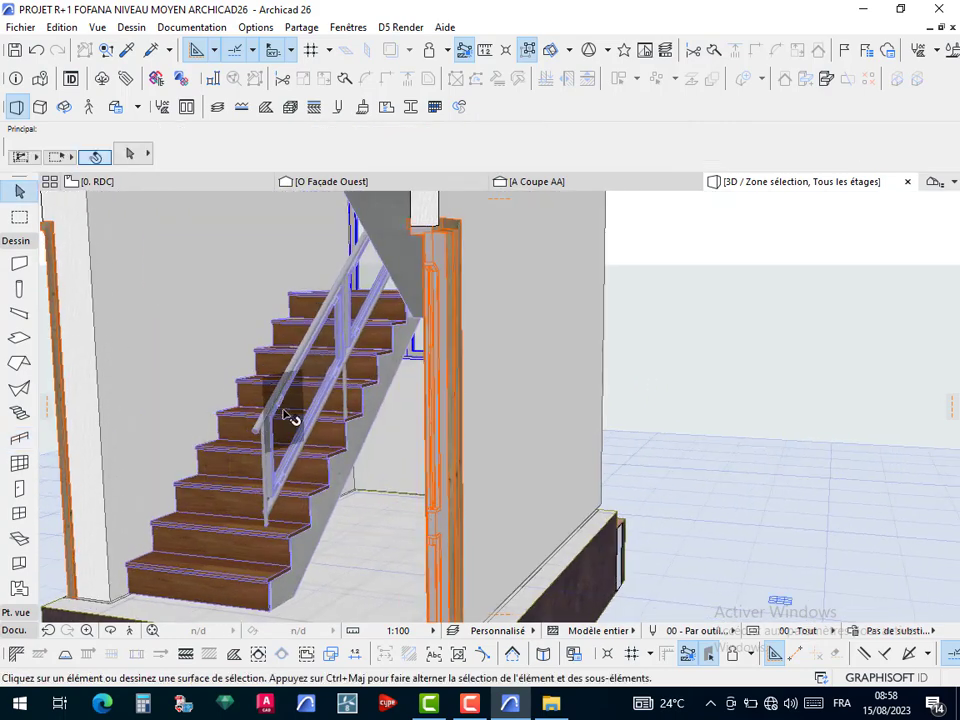
{"action": "left_click", "coordinate": [283, 421]}
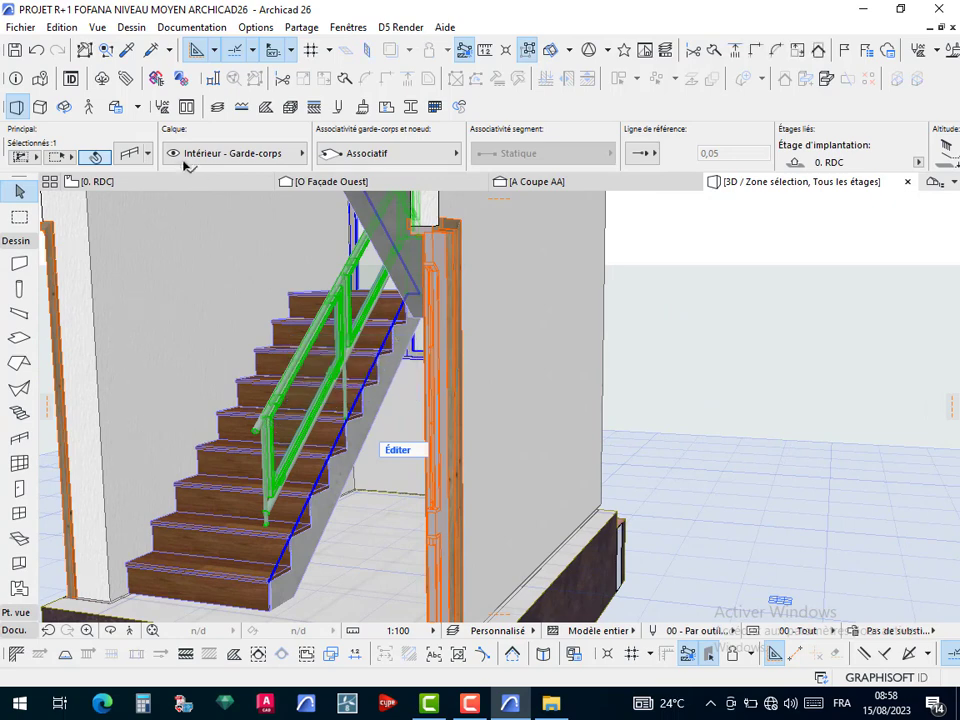
{"action": "left_click", "coordinate": [350, 155]}
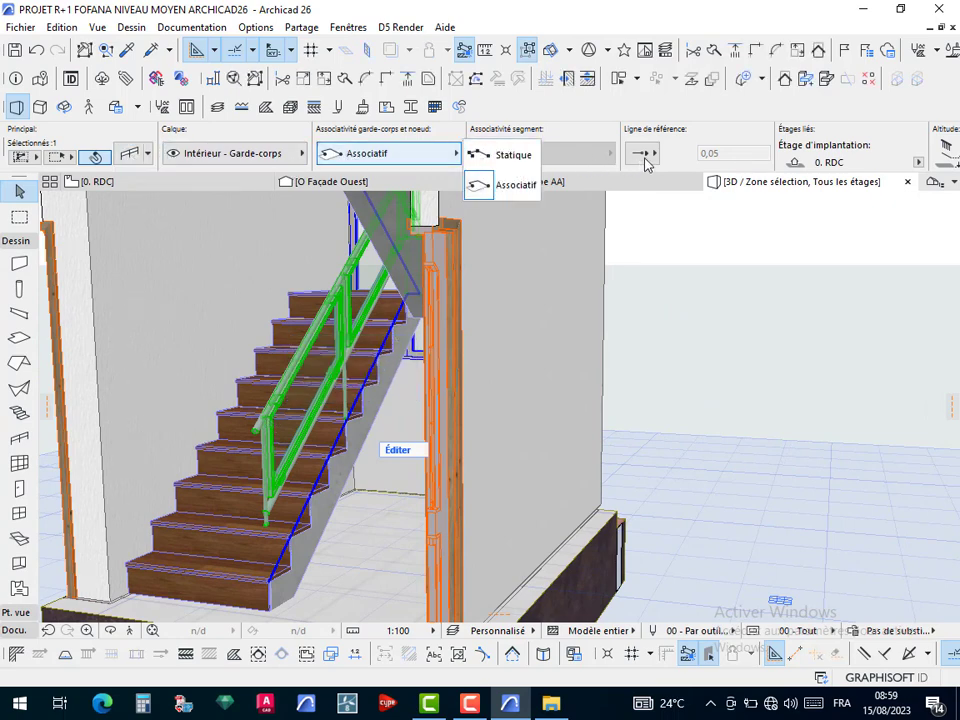
{"action": "left_click", "coordinate": [645, 158]}
{"action": "left_click", "coordinate": [645, 158]}
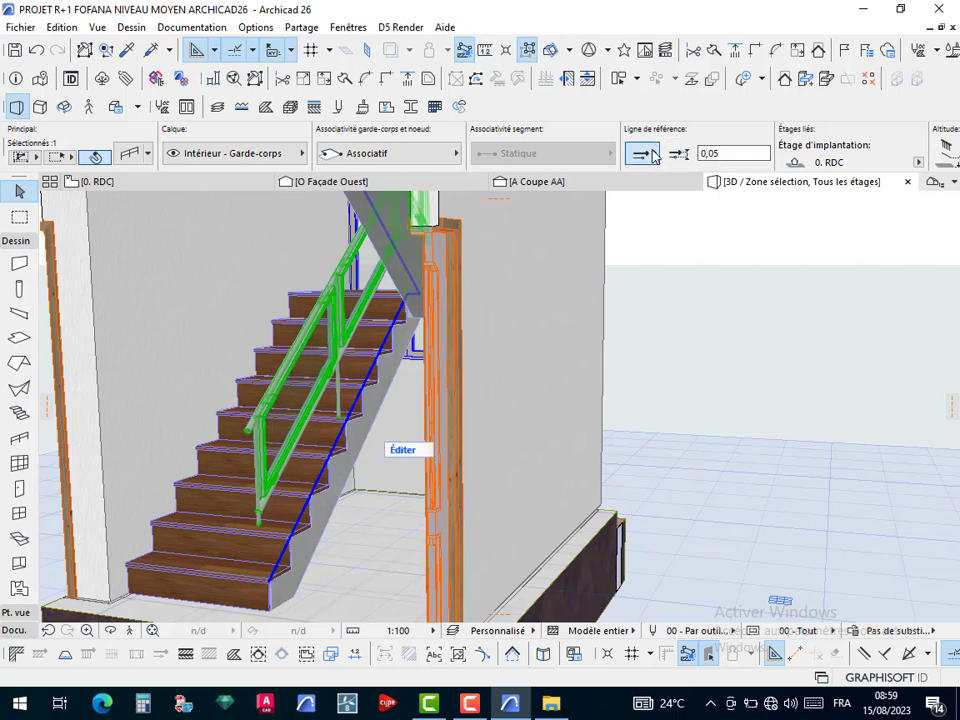
{"action": "left_click", "coordinate": [677, 155]}
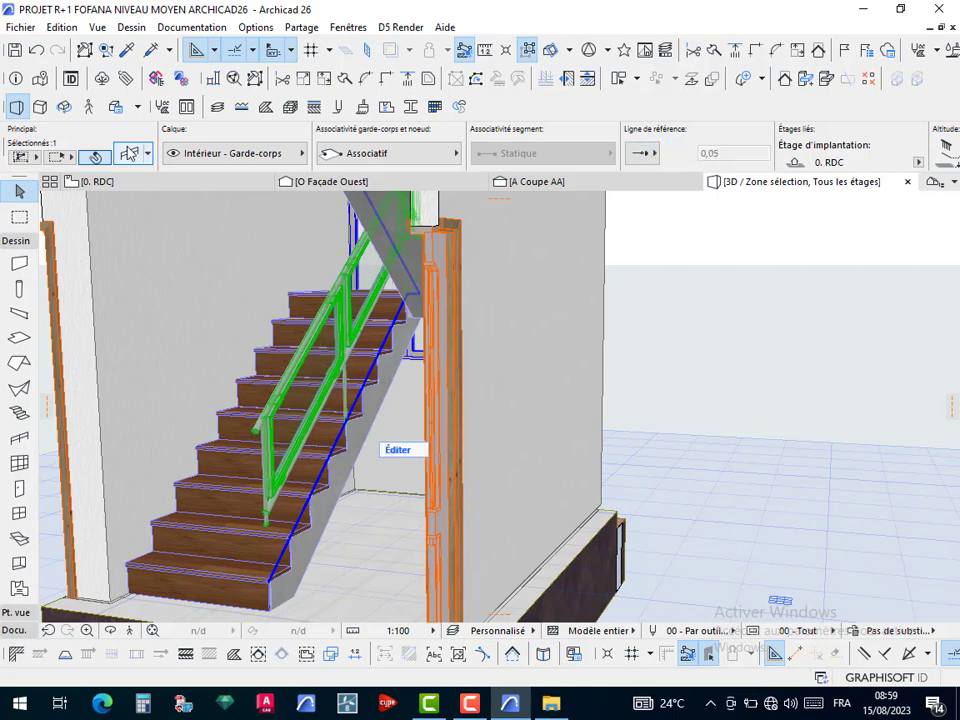
In the stair railing's segment pattern, replace the panel with balusters and check the railing in 3D
{"action": "double_click", "coordinate": [288, 444]}
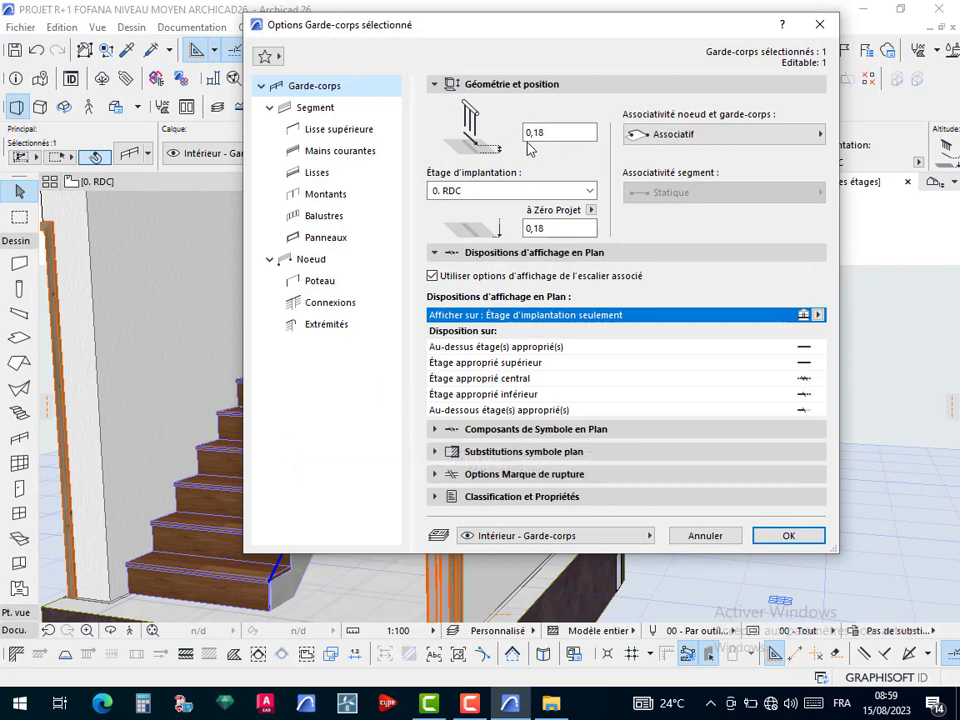
{"action": "left_click", "coordinate": [316, 110]}
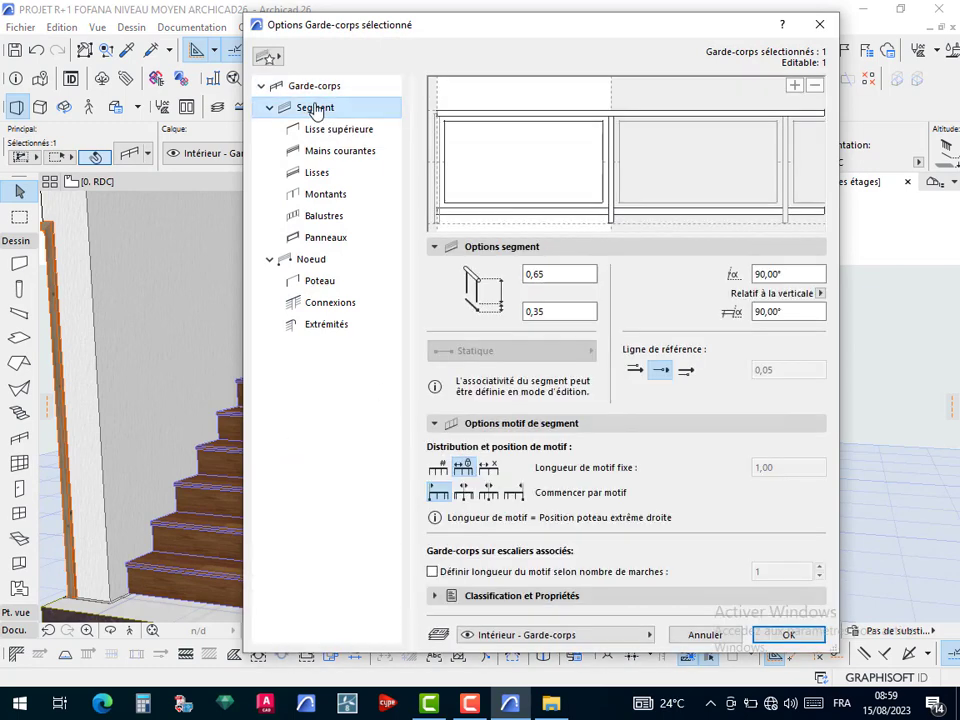
{"action": "left_click", "coordinate": [538, 157]}
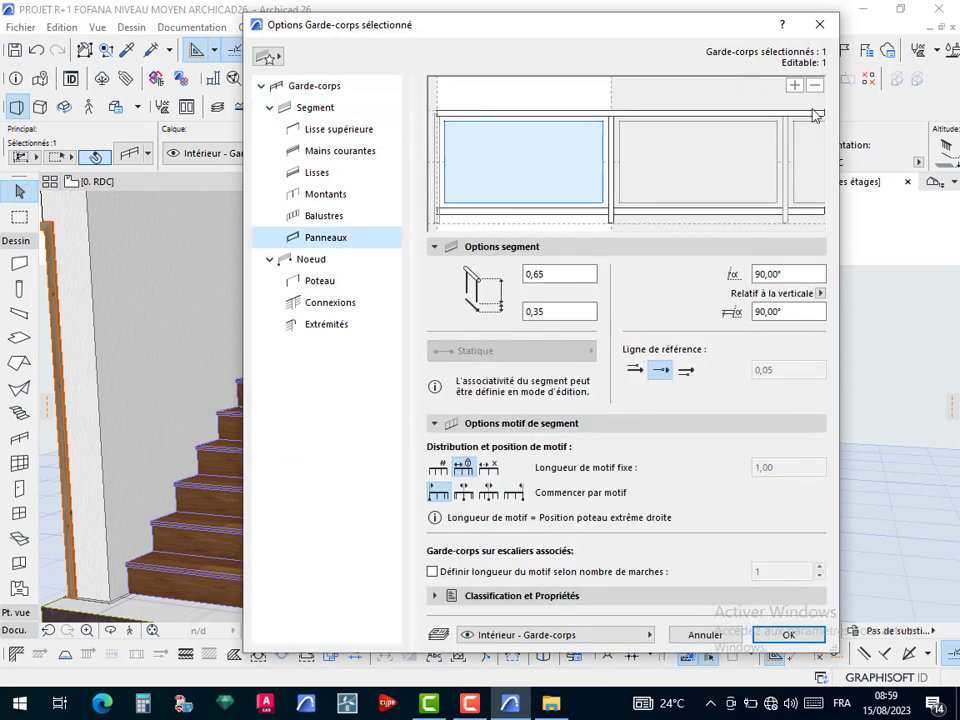
{"action": "left_click", "coordinate": [815, 86]}
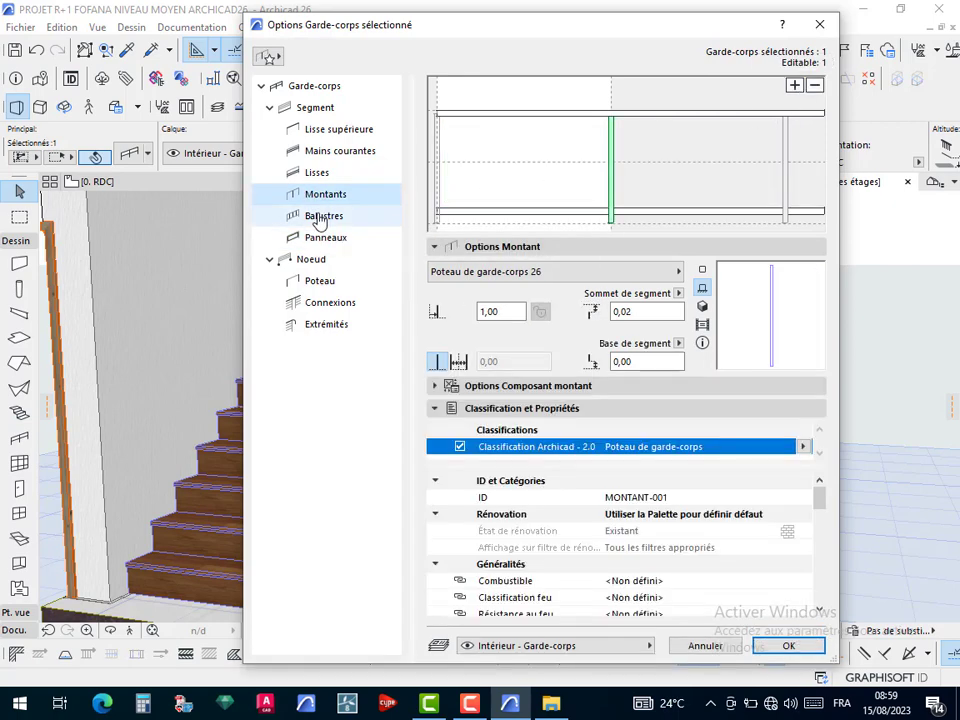
{"action": "left_click", "coordinate": [322, 216]}
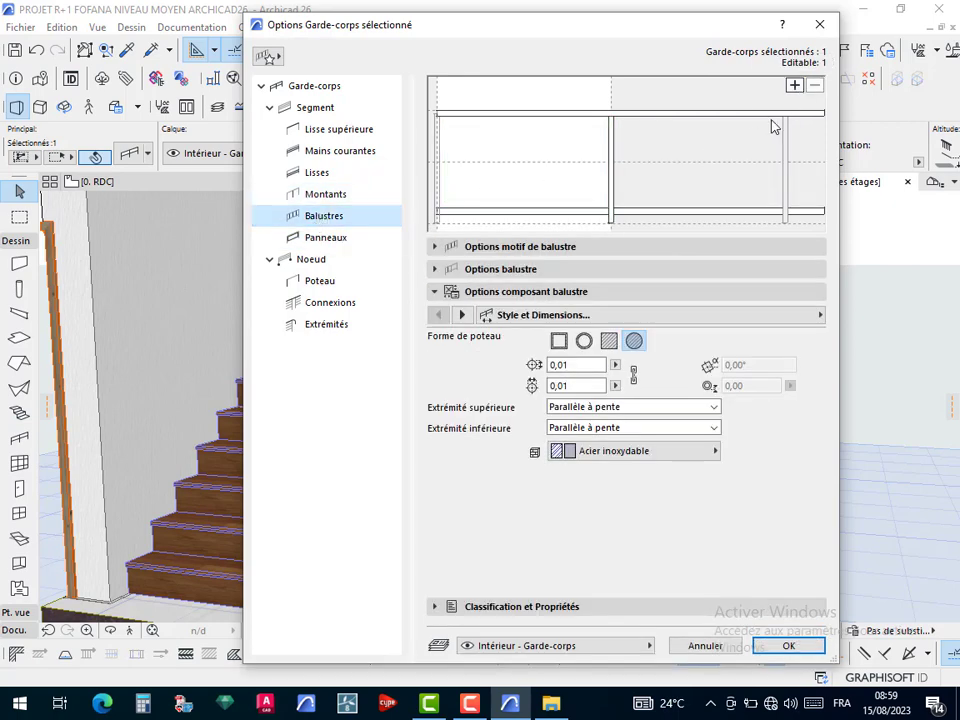
{"action": "left_click", "coordinate": [793, 87]}
{"action": "left_click", "coordinate": [527, 160]}
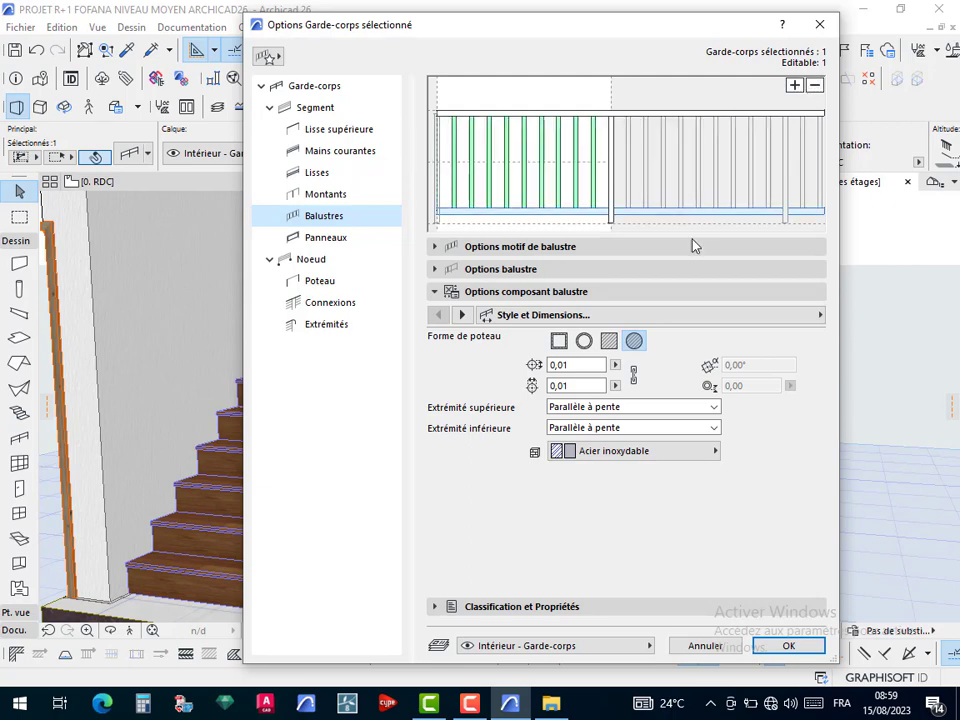
{"action": "left_click", "coordinate": [772, 647]}
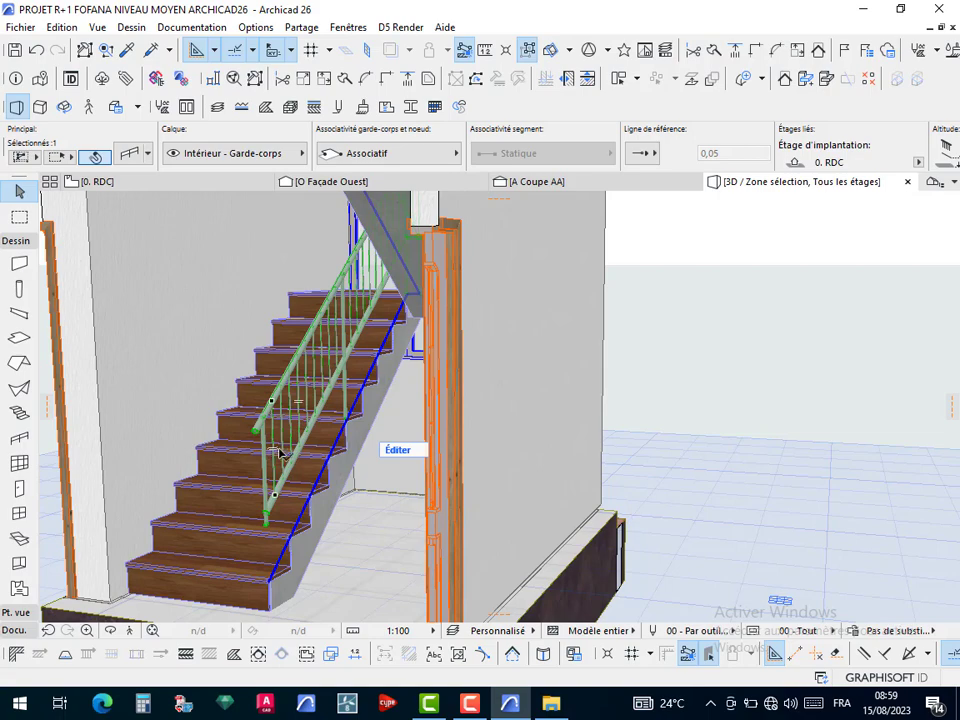
{"action": "middle_click_drag", "start_coordinate": [358, 436], "coordinate": [270, 452], "text": "shift"}
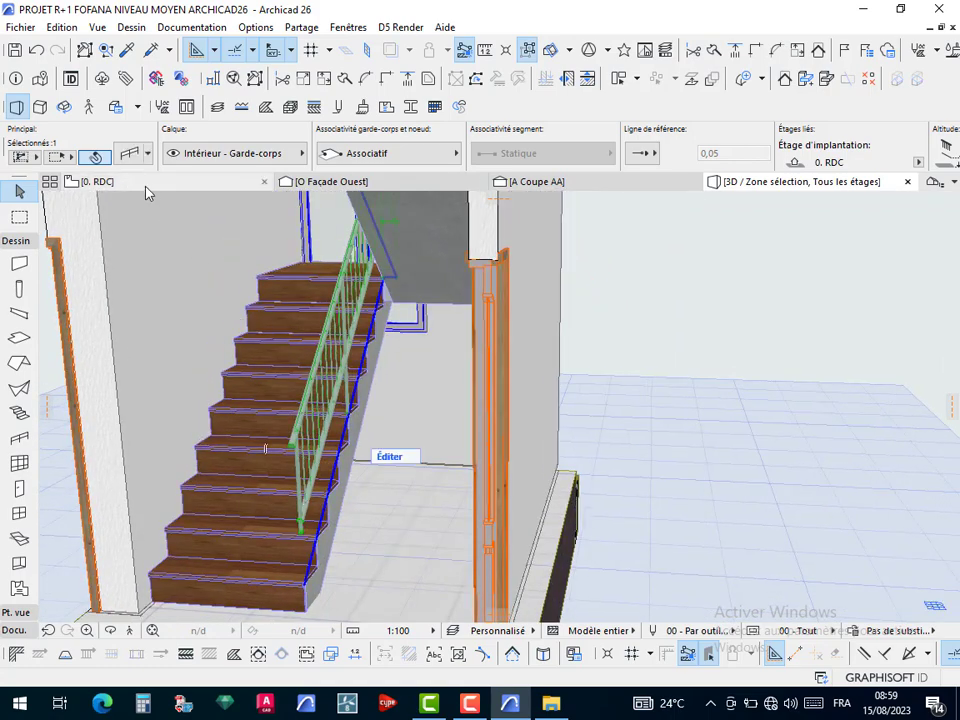
{"action": "scroll", "coordinate": [326, 569], "scroll_direction": "up", "scroll_amount": 3}
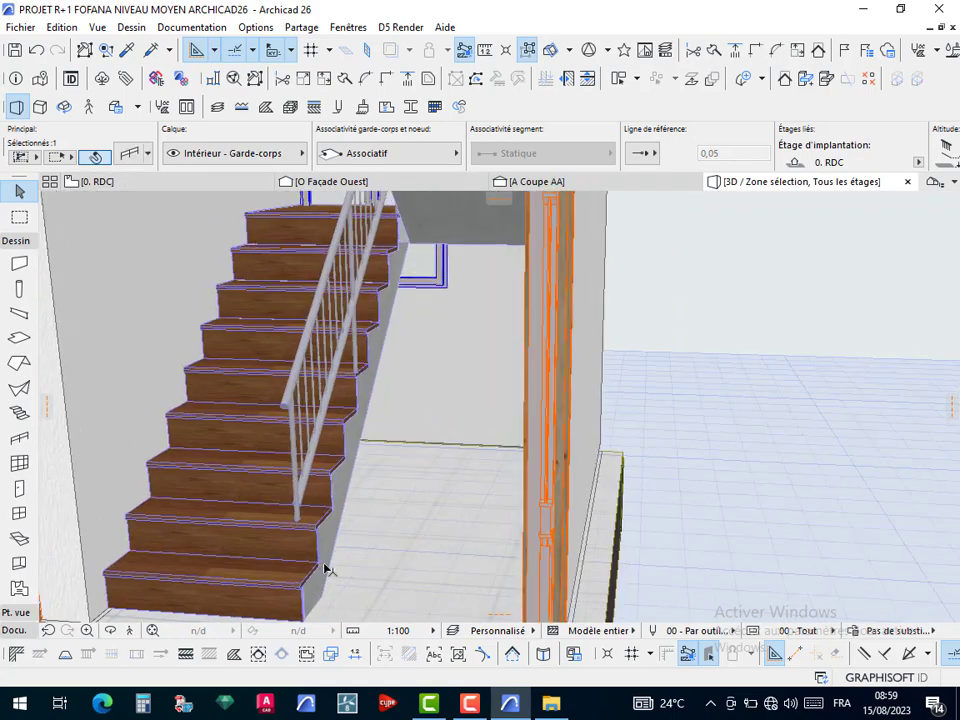
Set the stair railing's base height to 0,00 relative to its home storey 0. RDC
{"action": "middle_click_drag", "start_coordinate": [326, 568], "coordinate": [358, 465]}
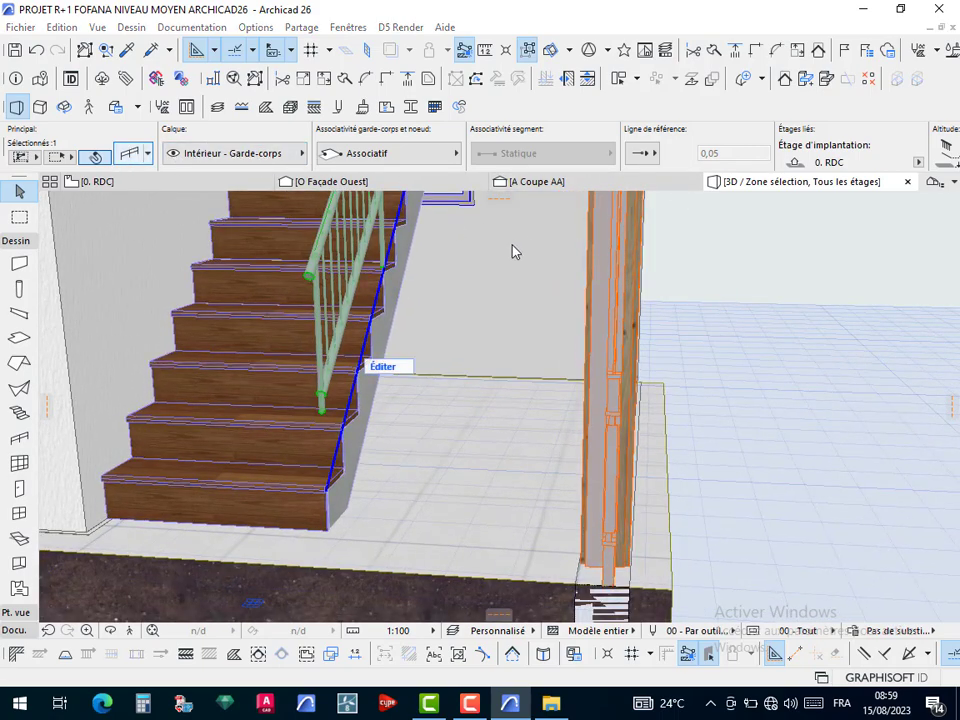
{"action": "key", "text": "ctrl+t"}
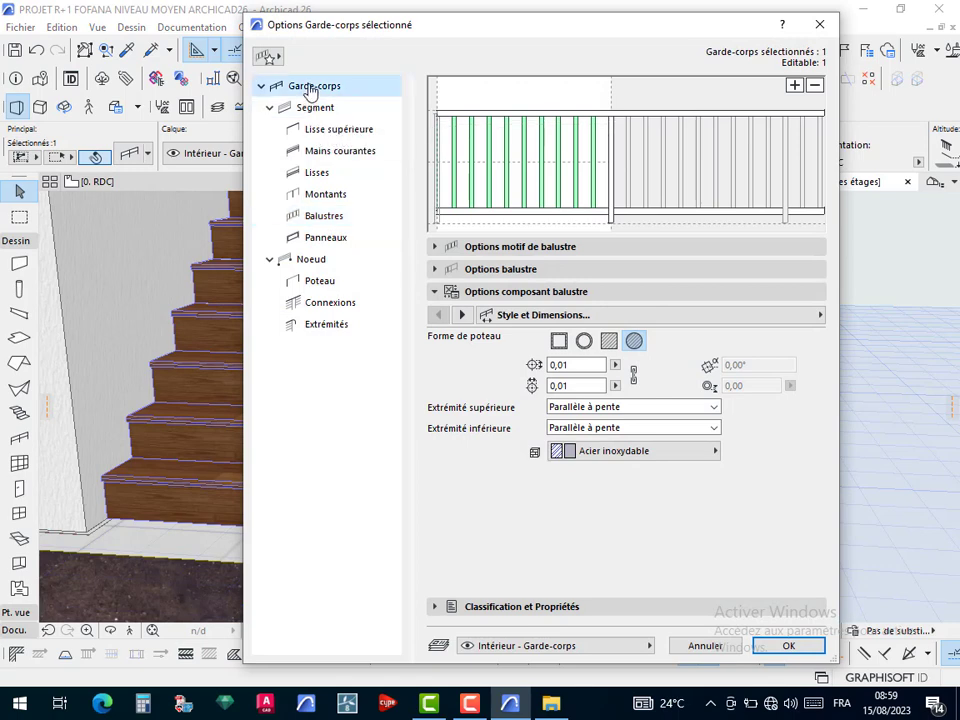
{"action": "left_click", "coordinate": [292, 85]}
{"action": "left_click", "coordinate": [280, 60]}
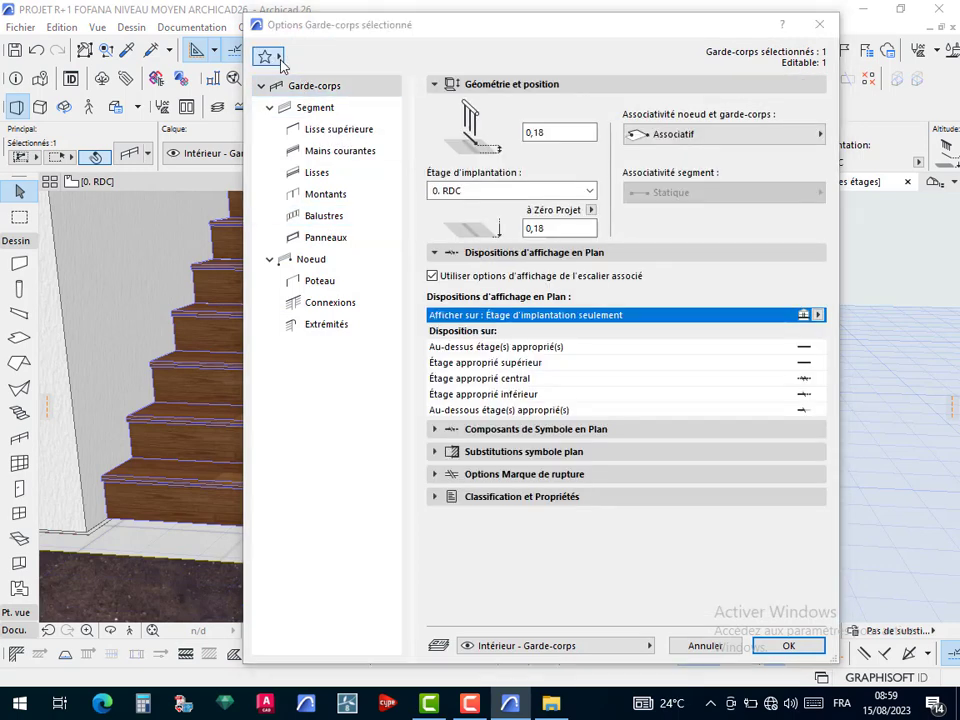
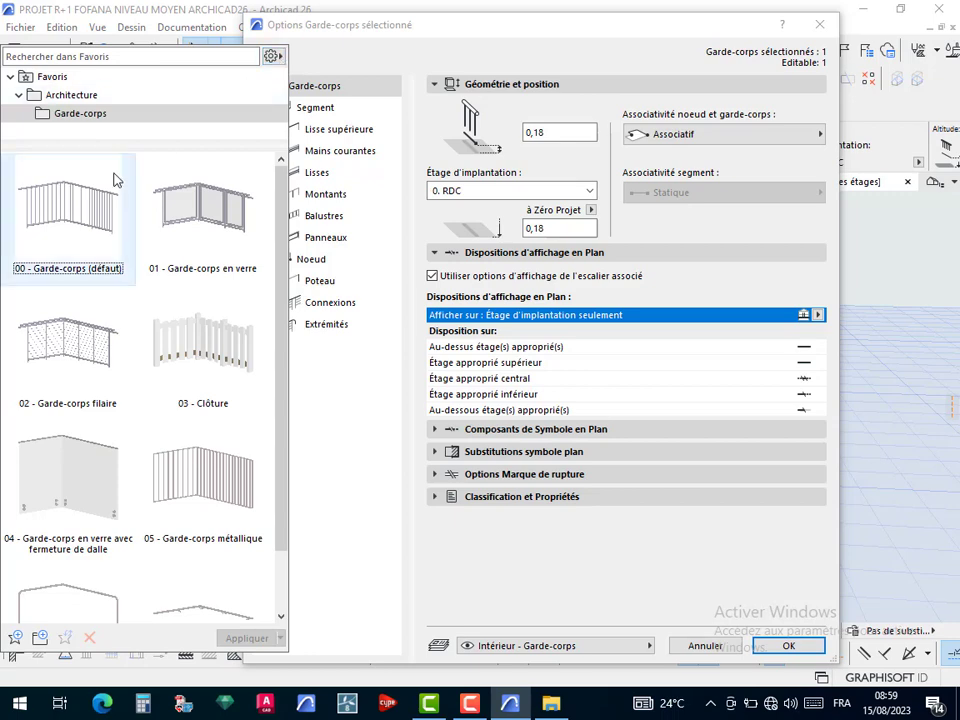
{"action": "left_click", "coordinate": [393, 45]}
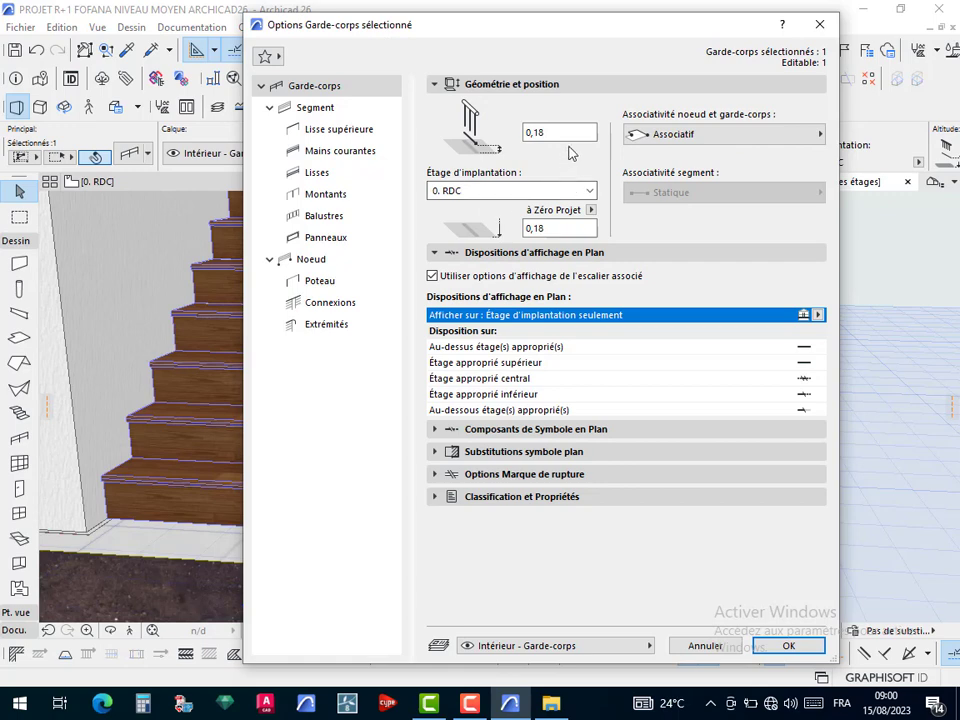
{"action": "left_click", "coordinate": [546, 232]}
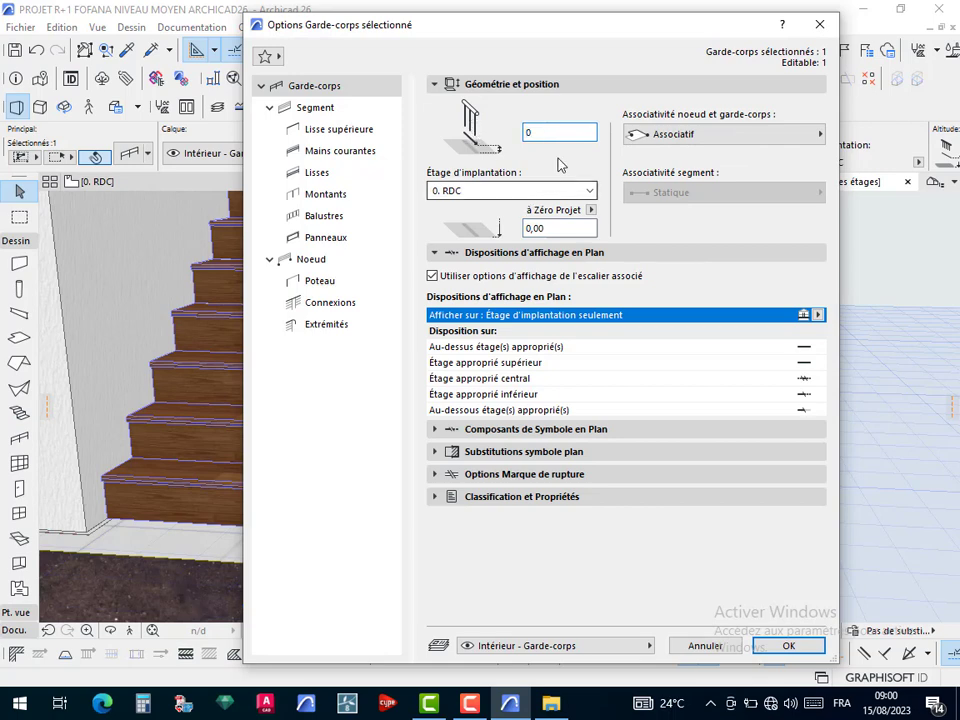
{"action": "left_click", "coordinate": [535, 190]}
{"action": "left_click", "coordinate": [505, 236]}
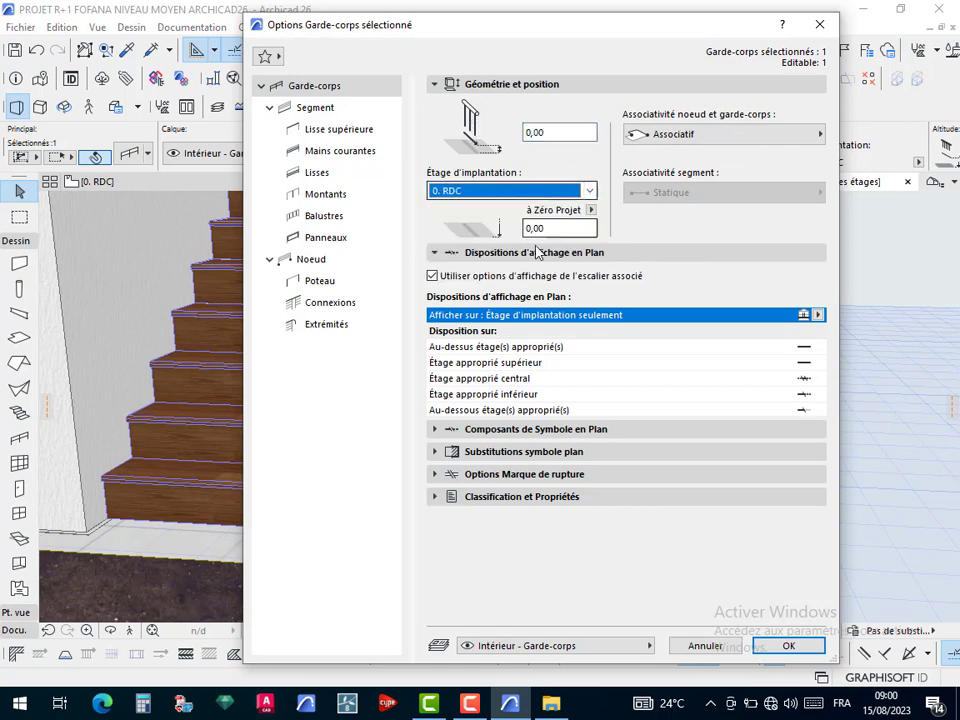
Set the stair railing's segment height to 1,00 and its lower vertical offset to 0
{"action": "left_click", "coordinate": [317, 107]}
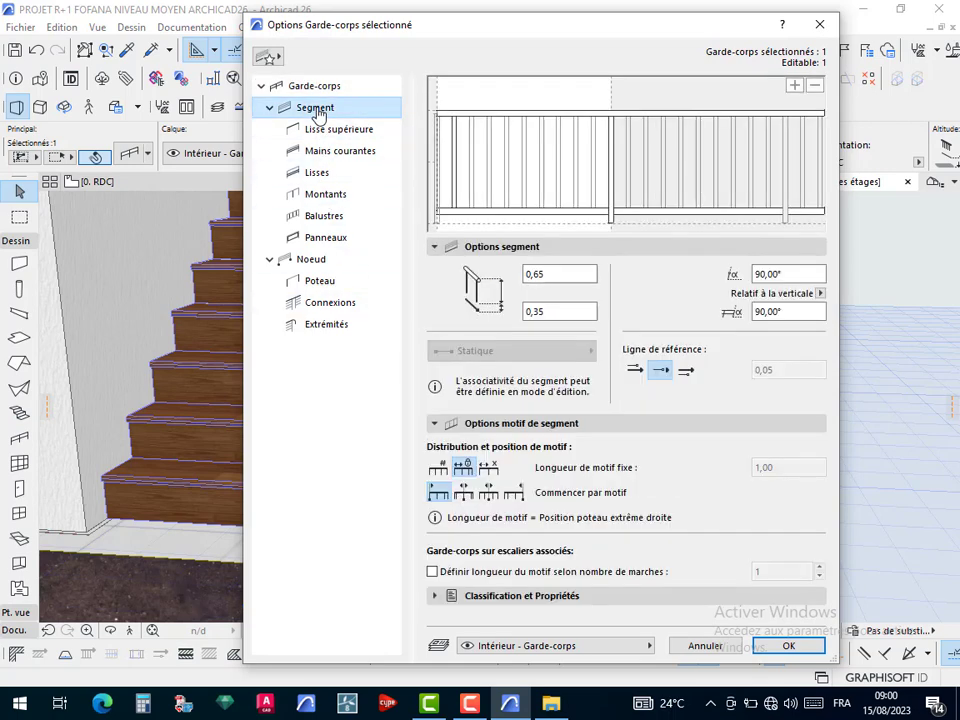
{"action": "left_click", "coordinate": [552, 273]}
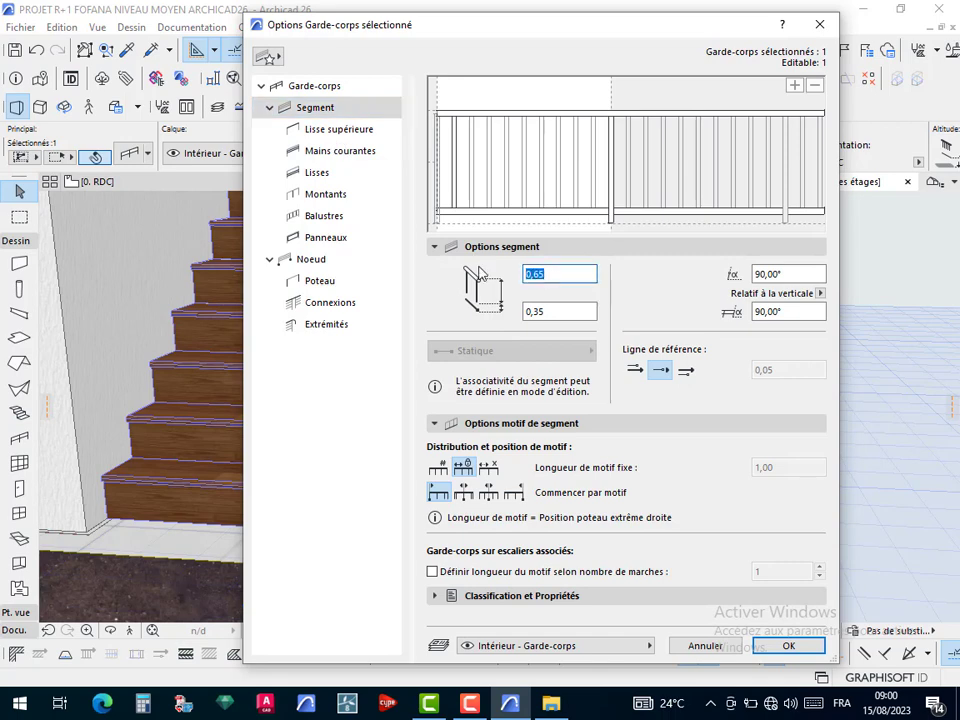
{"action": "type", "text": "1"}
{"action": "left_click", "coordinate": [546, 312]}
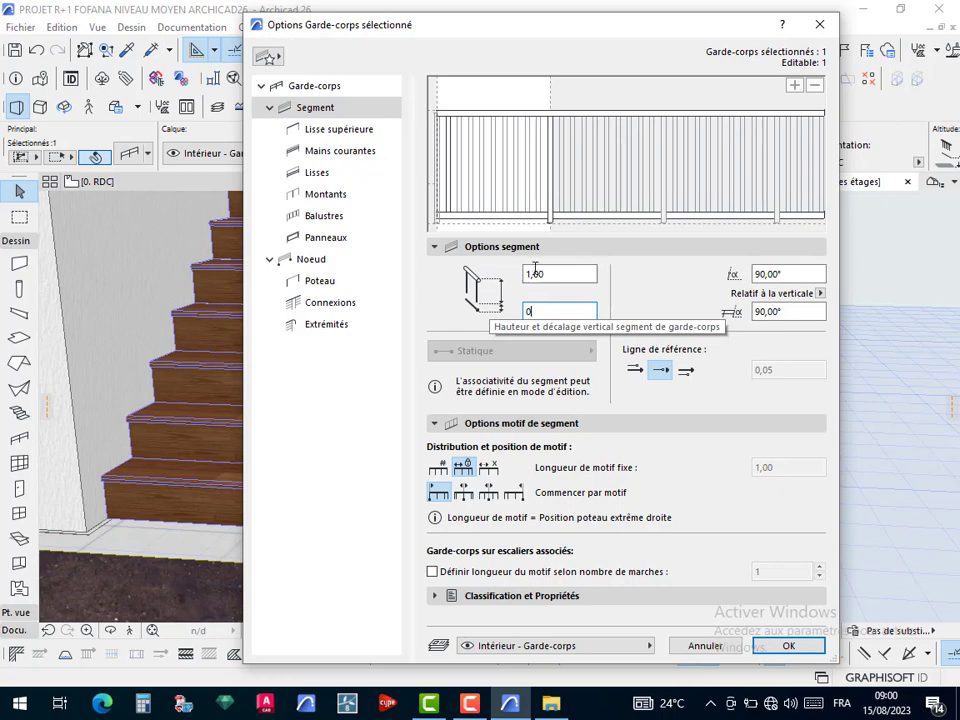
{"action": "left_click", "coordinate": [535, 272]}
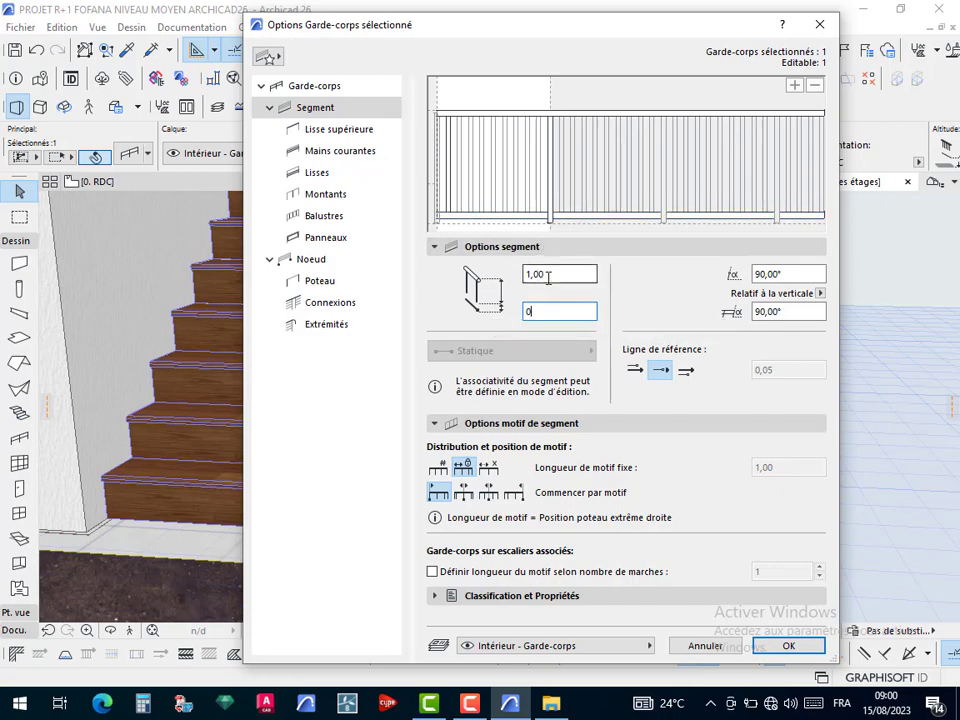
{"action": "left_click", "coordinate": [813, 650]}
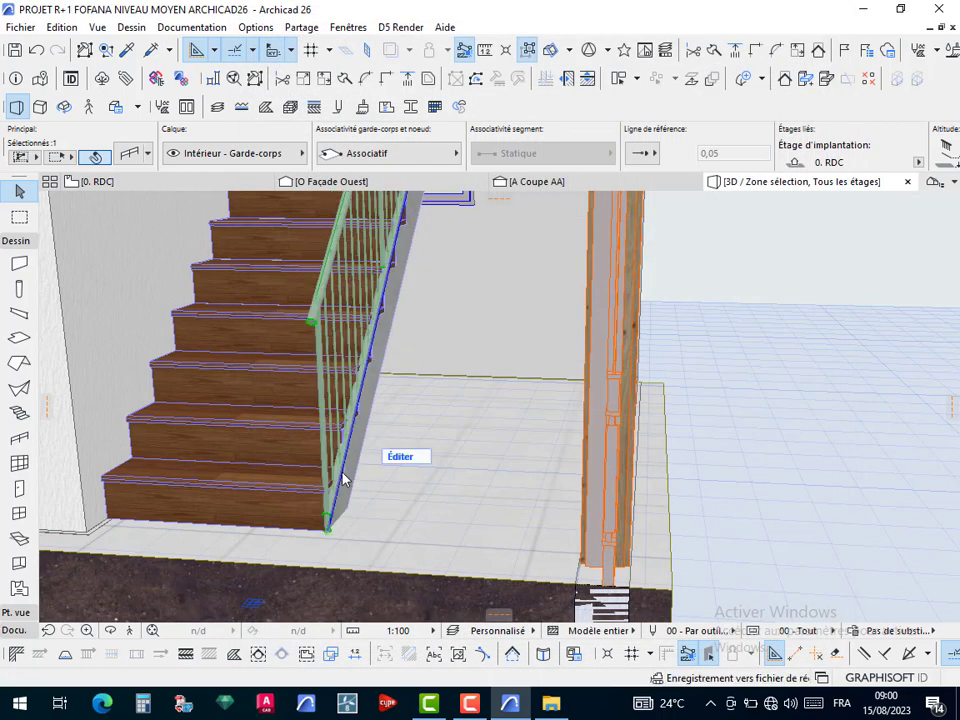
Shift the stair railing off its reference line onto the treads with a 0,05 side offset and check its foot
{"action": "middle_click_drag", "start_coordinate": [350, 467], "coordinate": [449, 457], "text": "shift"}
{"action": "scroll", "coordinate": [325, 452], "scroll_direction": "up", "scroll_amount": 3}
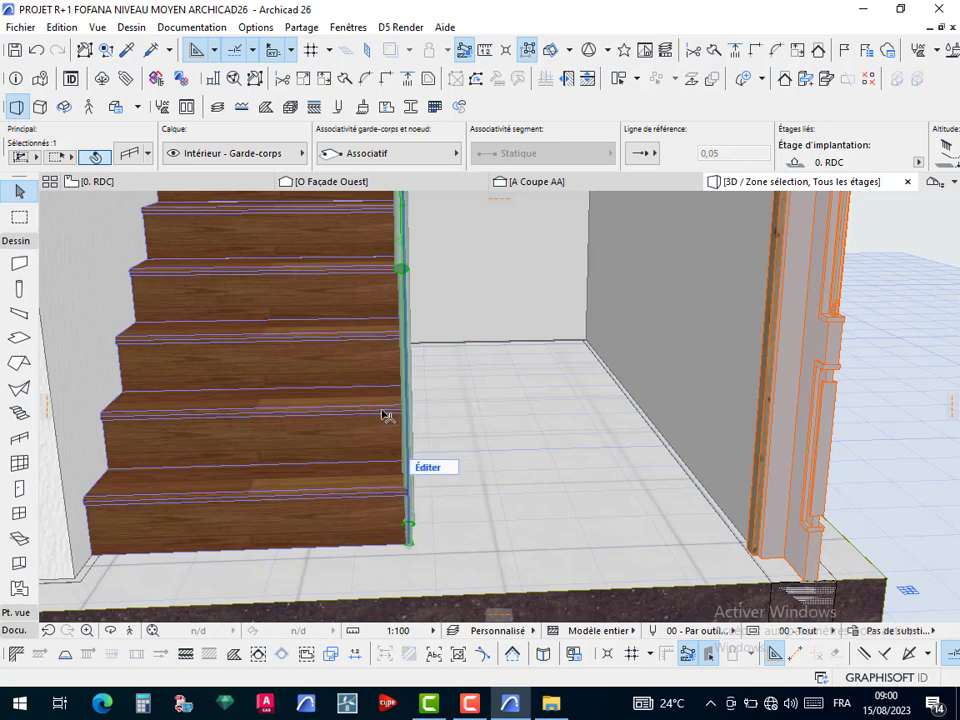
{"action": "left_click", "coordinate": [639, 156]}
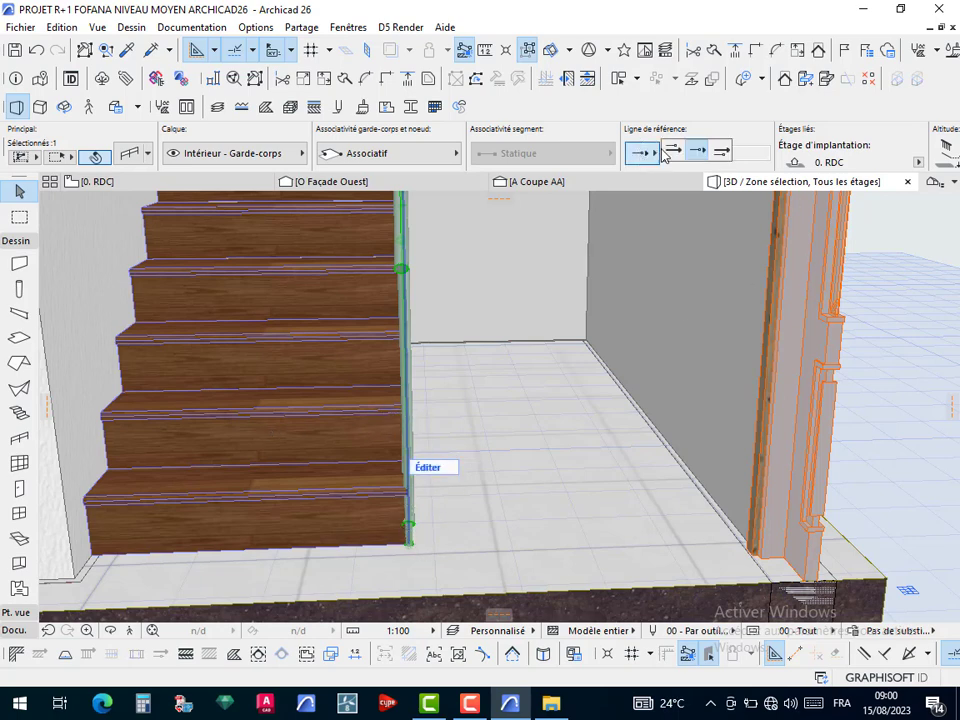
{"action": "left_click", "coordinate": [672, 150]}
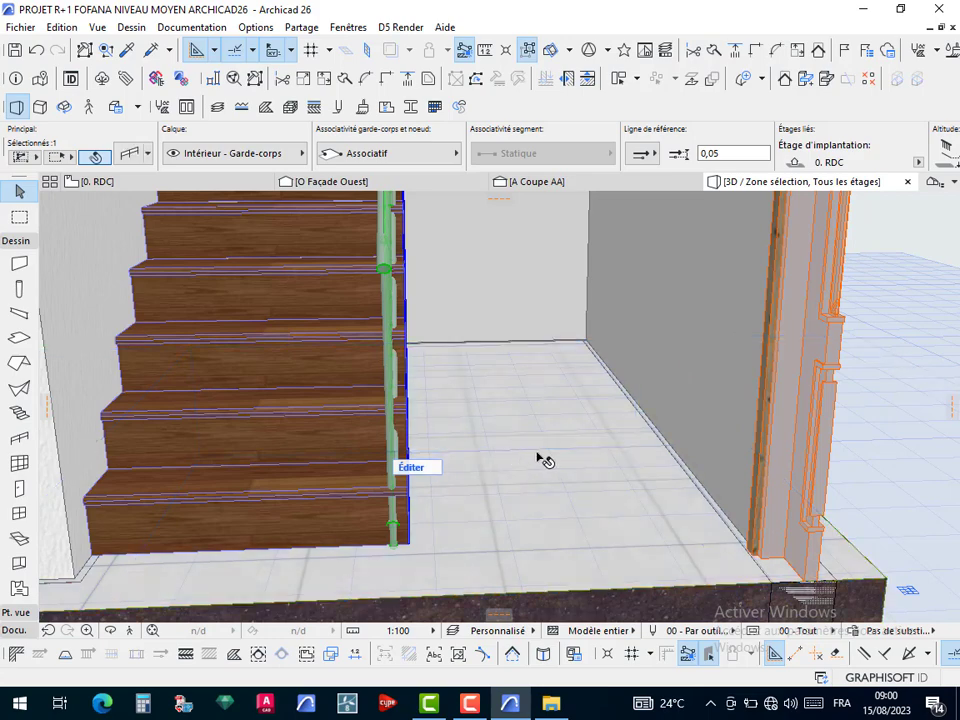
{"action": "scroll", "coordinate": [482, 506], "scroll_direction": "up", "scroll_amount": 5}
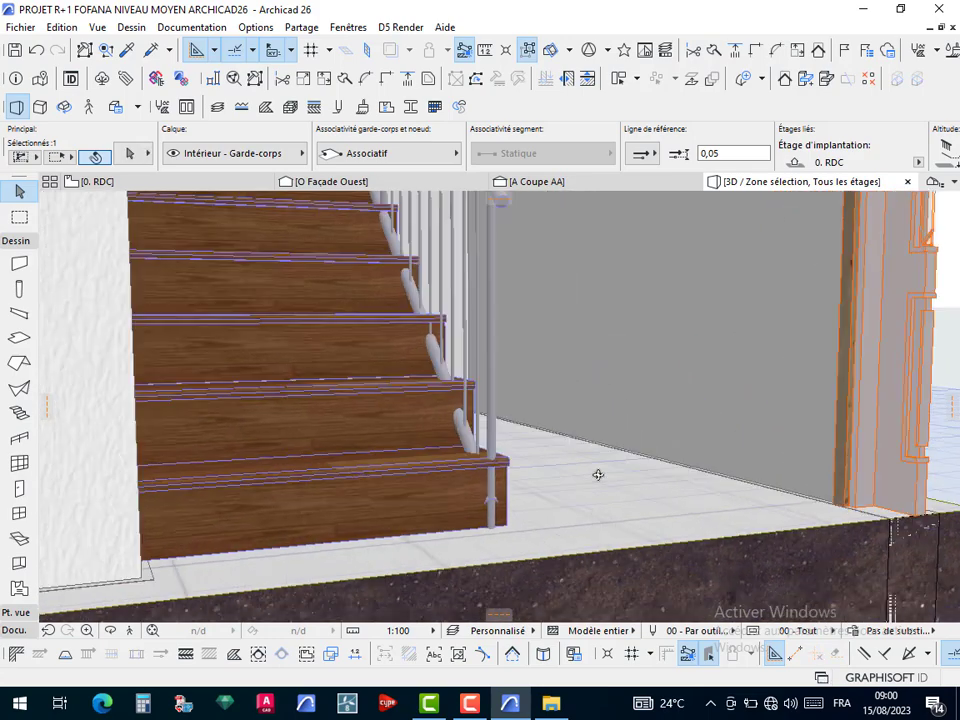
{"action": "middle_click_drag", "start_coordinate": [598, 475], "coordinate": [600, 475], "text": "shift"}
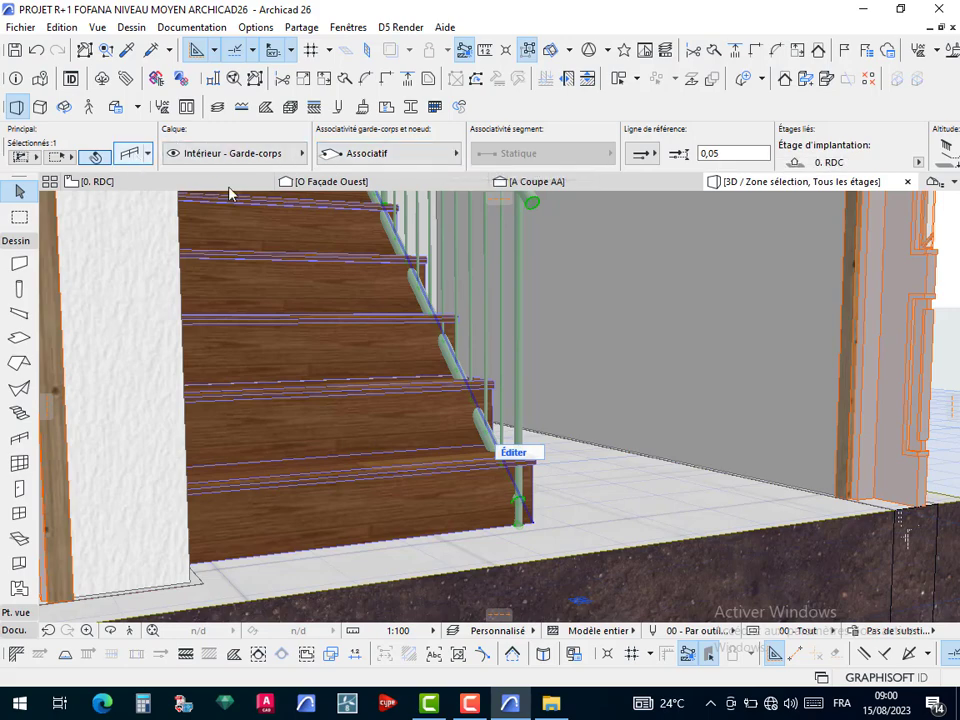
Raise the railing segment's lower vertical offset to 0,10 and check the lower flight in 3D
{"action": "left_click", "coordinate": [129, 153]}
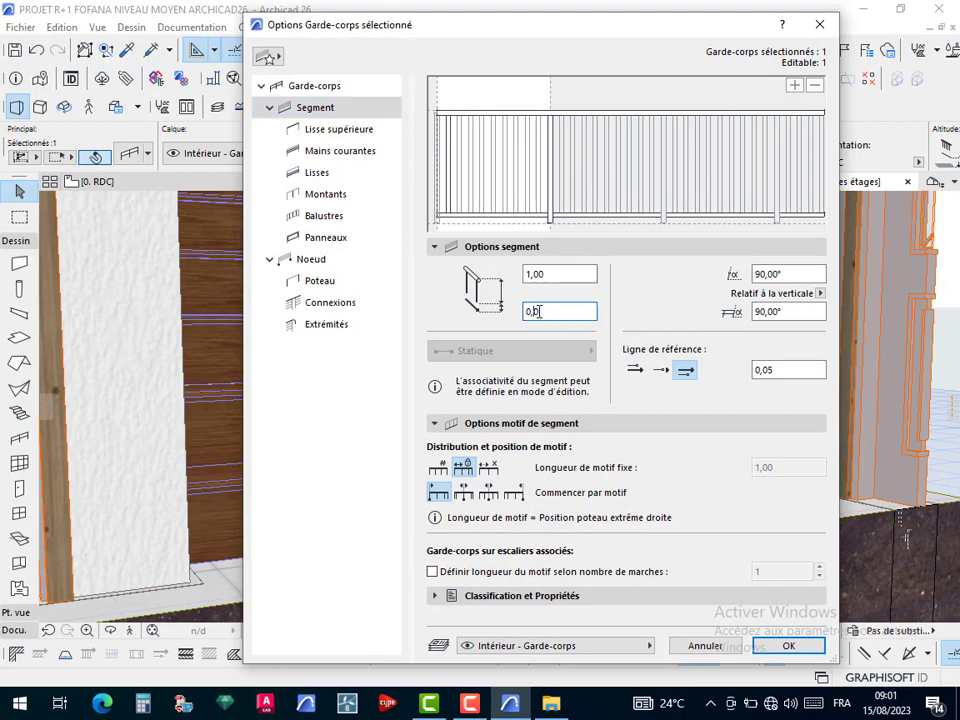
{"action": "key", "text": "Return"}
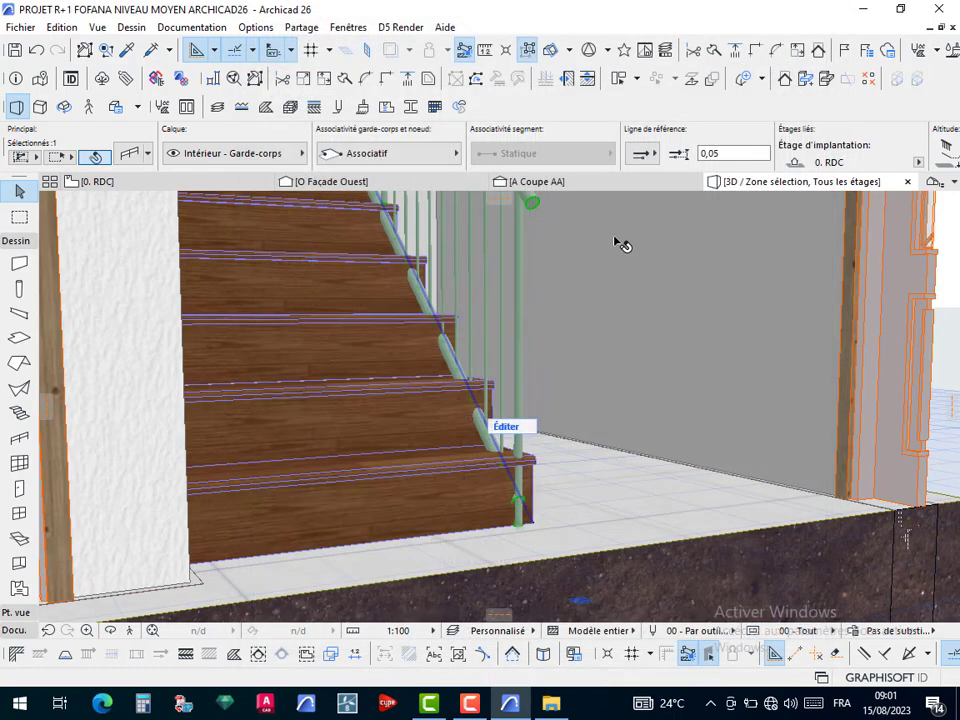
{"action": "scroll", "coordinate": [500, 465], "scroll_direction": "down", "scroll_amount": 10}
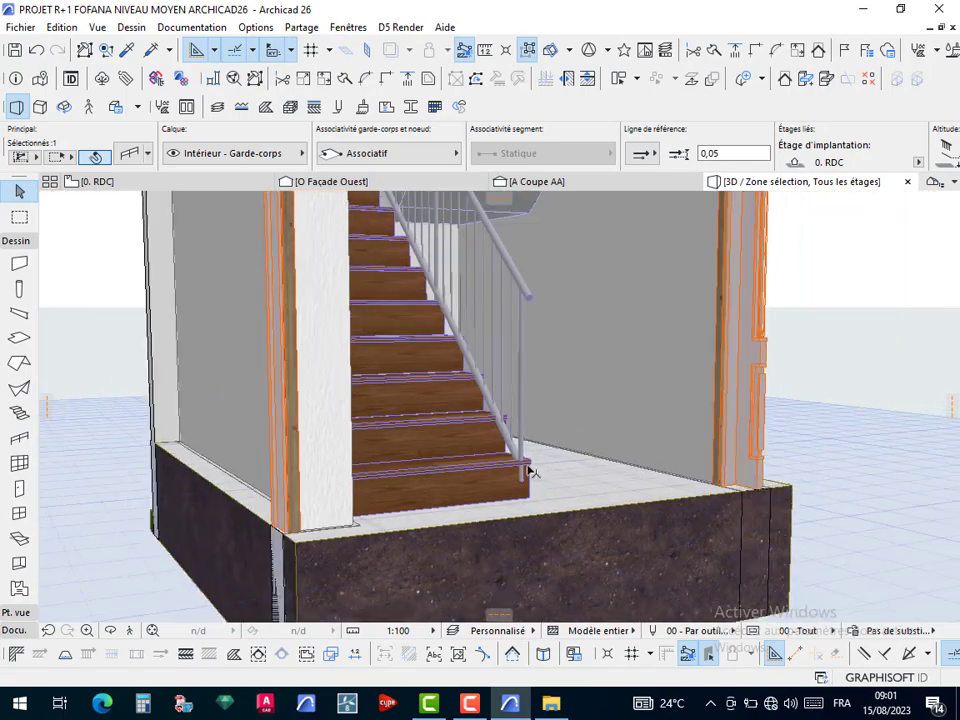
{"action": "middle_click_drag", "start_coordinate": [724, 480], "coordinate": [630, 506], "text": "shift"}
Show all elements of the house in the 3D view and clear the railing selection
{"action": "left_click", "coordinate": [472, 374]}
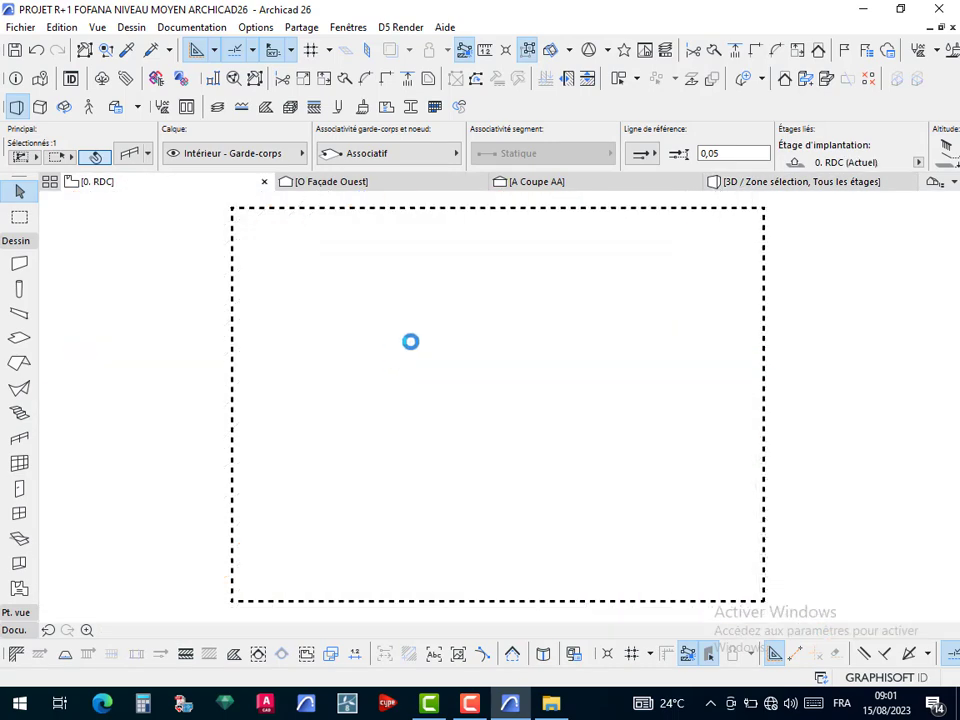
{"action": "key", "text": "Escape"}
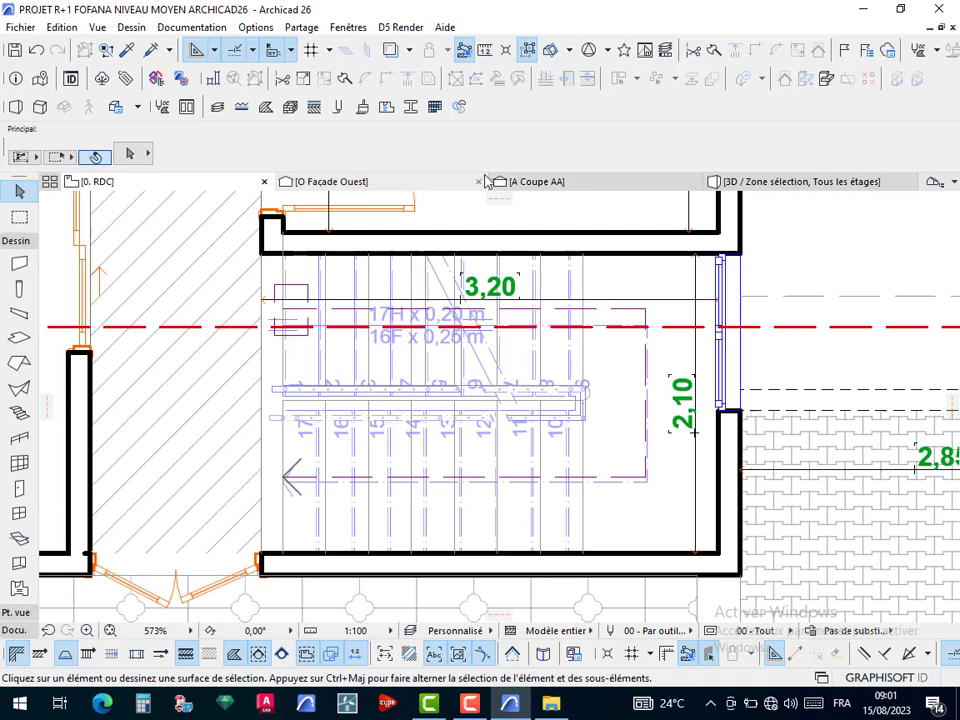
{"action": "mouse_move", "coordinate": [850, 185]}
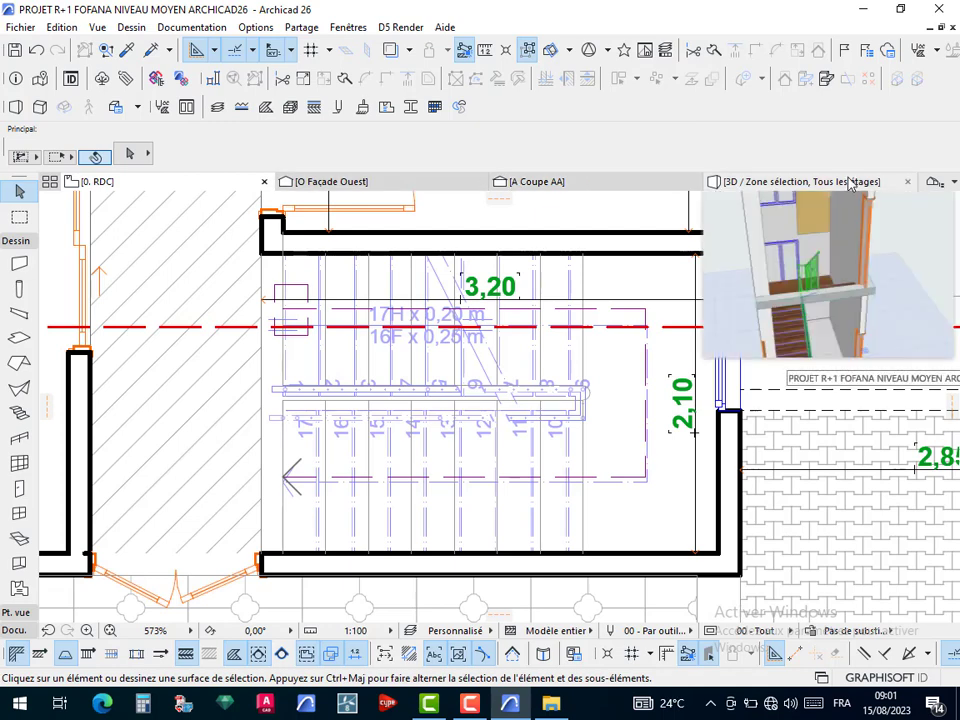
{"action": "left_click", "coordinate": [812, 190]}
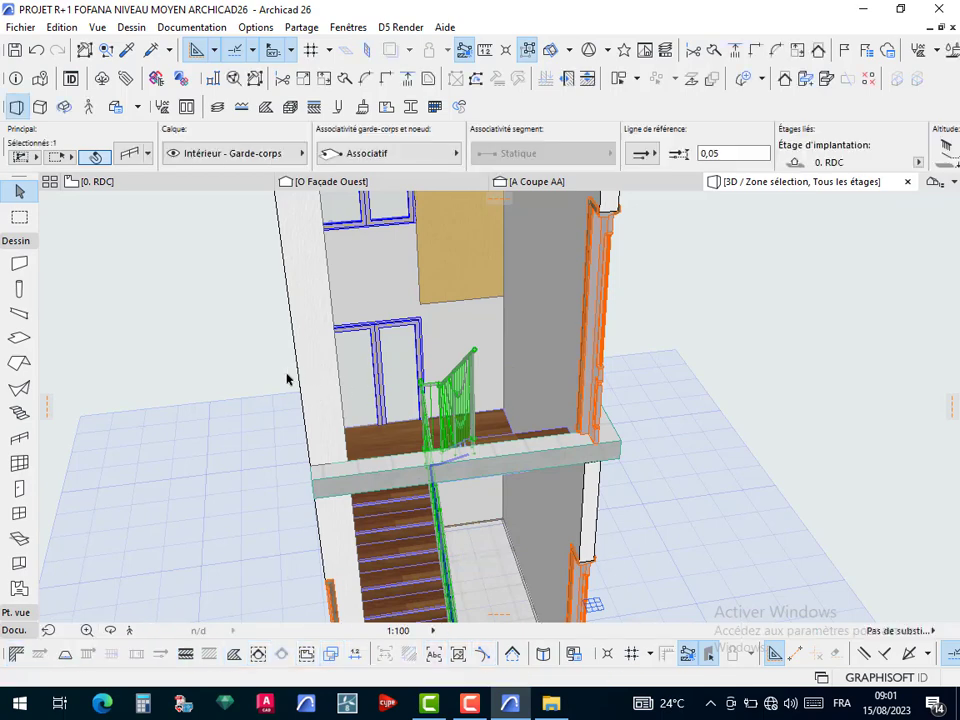
{"action": "scroll", "coordinate": [289, 379], "scroll_direction": "down", "scroll_amount": 5}
{"action": "right_click", "coordinate": [443, 326]}
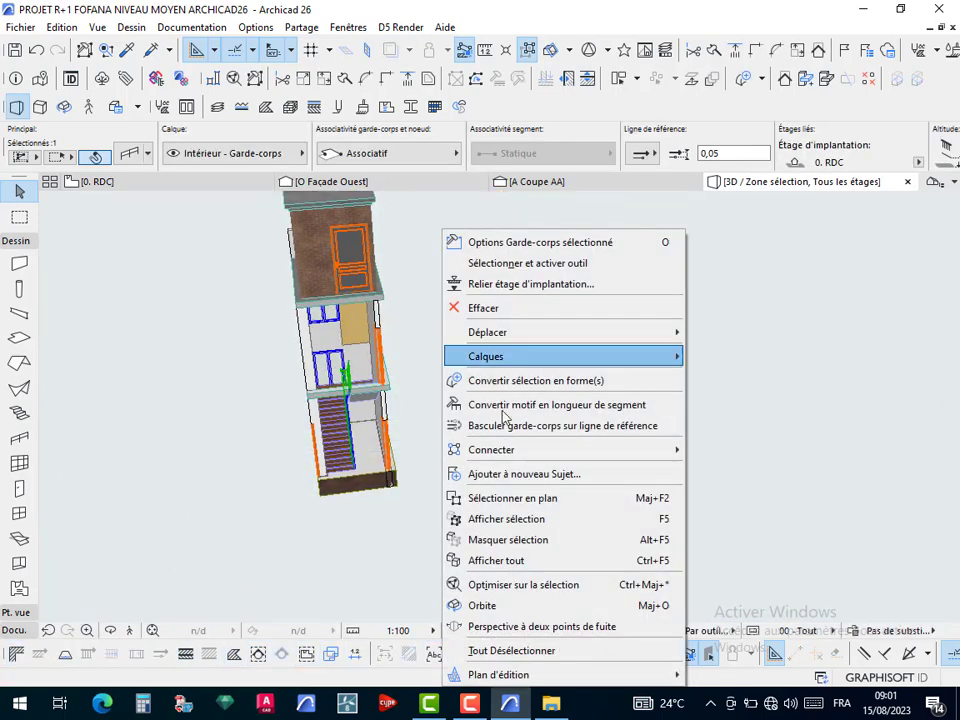
{"action": "left_click", "coordinate": [497, 560]}
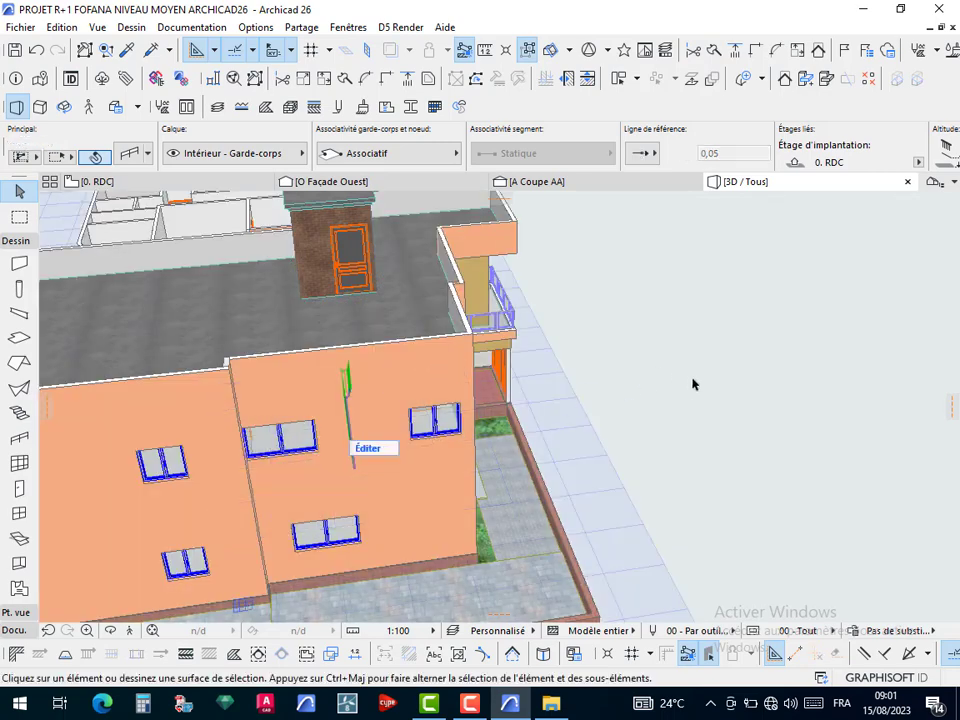
{"action": "left_click", "coordinate": [692, 384]}
{"action": "scroll", "coordinate": [615, 441], "scroll_direction": "down", "scroll_amount": 2}
{"action": "scroll", "coordinate": [615, 462], "scroll_direction": "down", "scroll_amount": 1}
{"action": "middle_click_drag", "start_coordinate": [610, 462], "coordinate": [246, 304], "text": "shift"}
Examine the stair railing's segment, end and floor plan display settings from the 0. RDC plan
{"action": "left_click", "coordinate": [152, 184]}
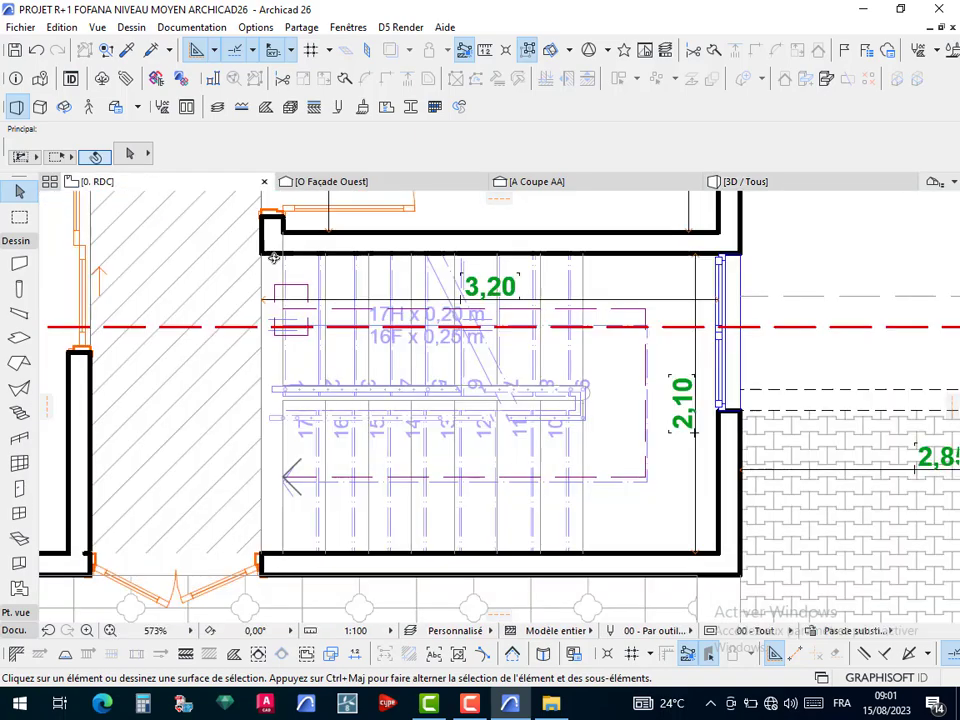
{"action": "scroll", "coordinate": [465, 390], "scroll_direction": "down", "scroll_amount": 2}
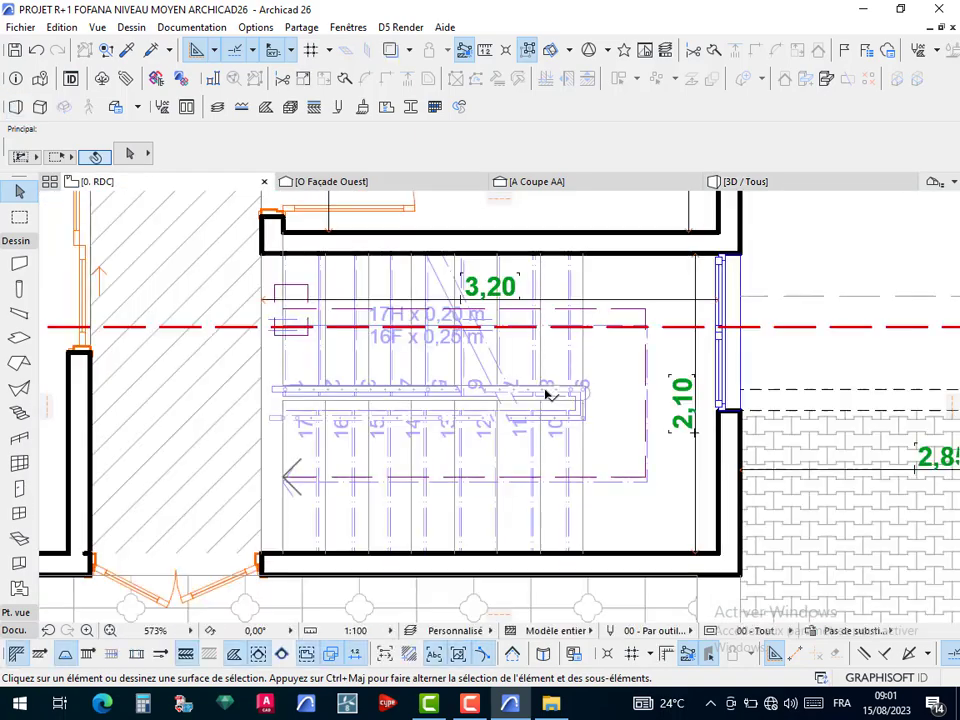
{"action": "left_click", "coordinate": [545, 392]}
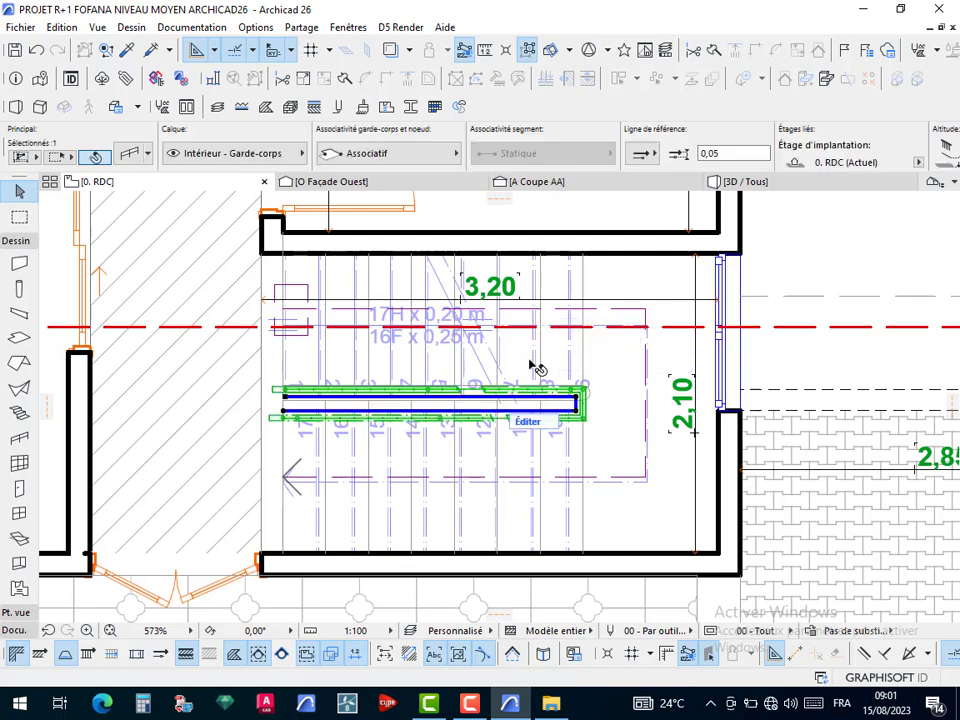
{"action": "left_click", "coordinate": [95, 157]}
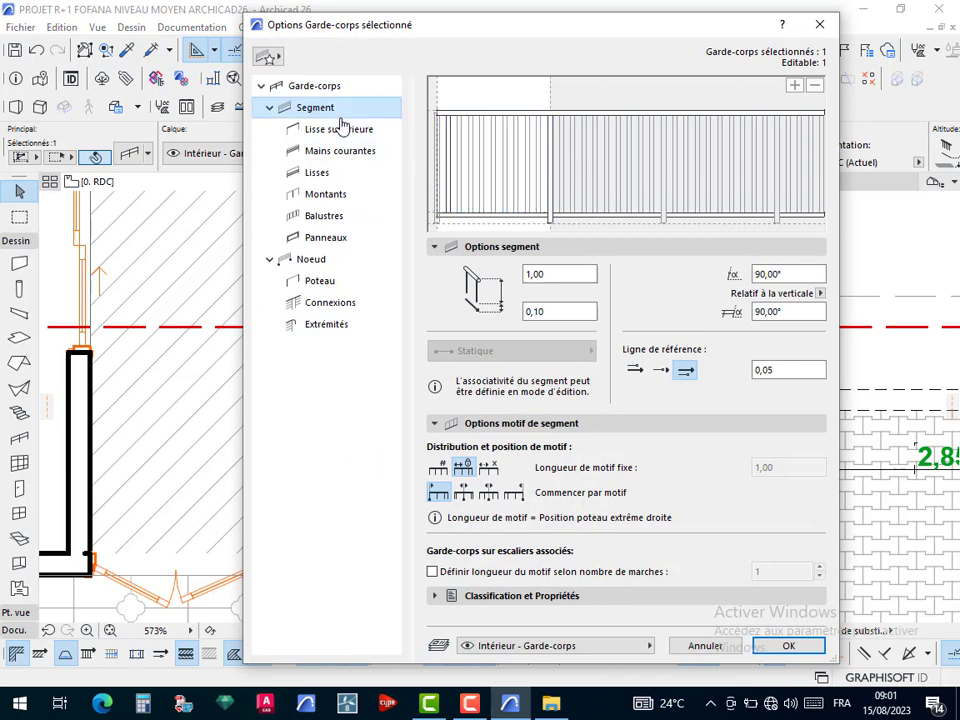
{"action": "left_click", "coordinate": [326, 326]}
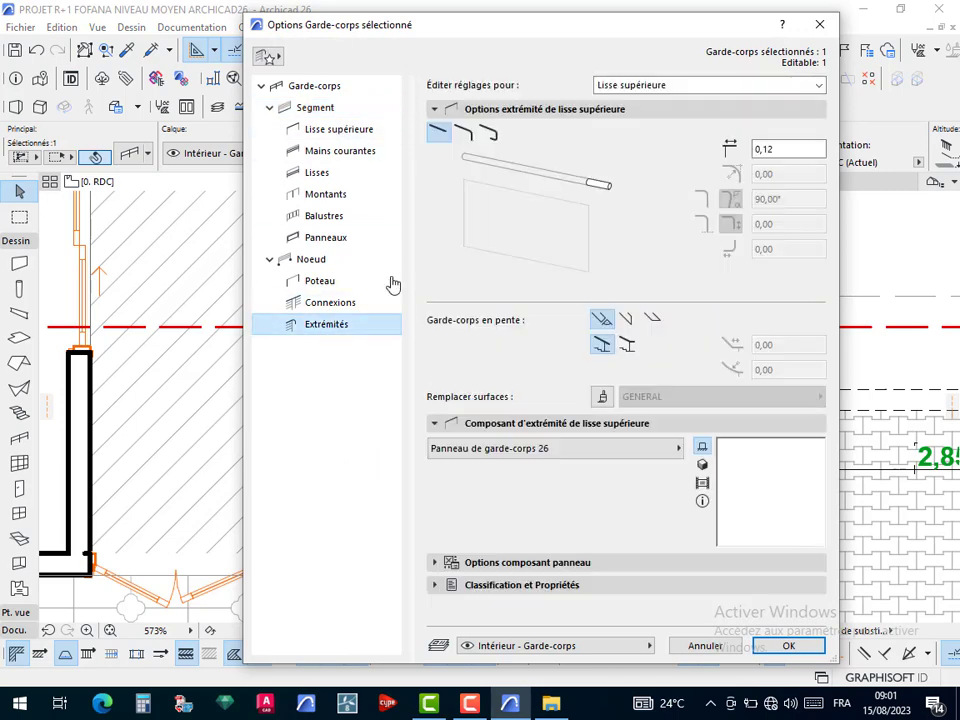
{"action": "left_click", "coordinate": [328, 90]}
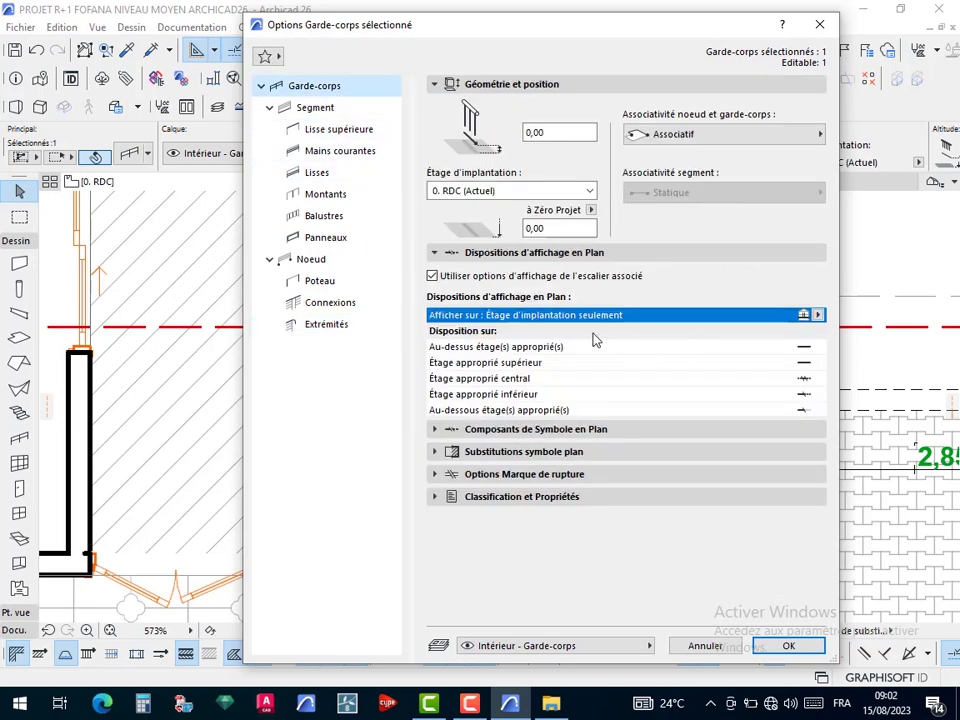
{"action": "left_click", "coordinate": [782, 647]}
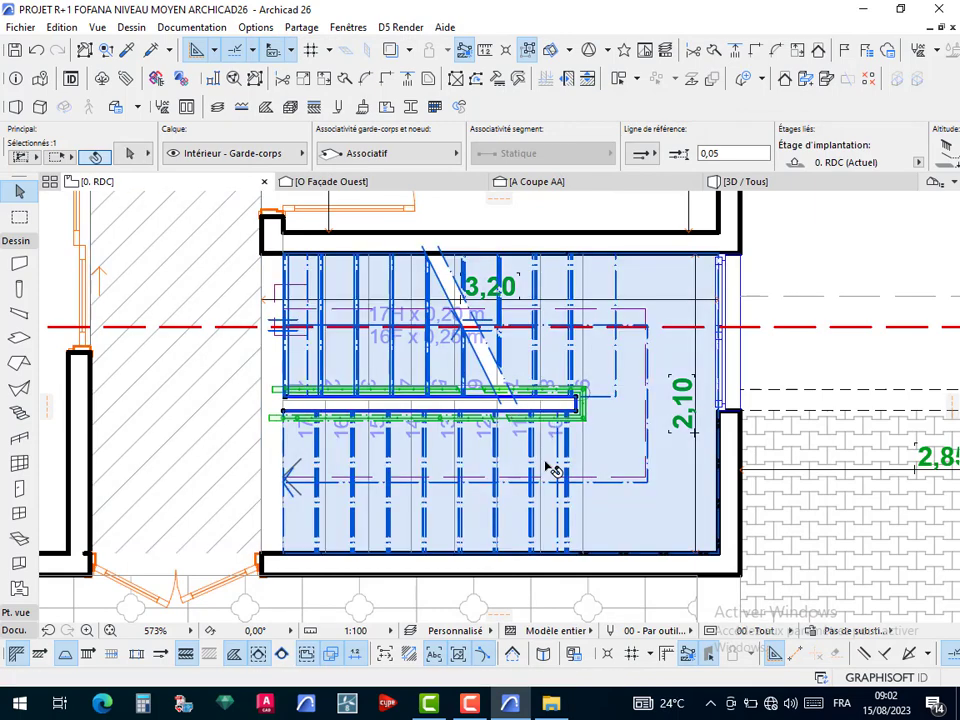
Copy the staircase together with its railing from the 0. RDC plan and paste both in place on level 1. R+1
{"action": "left_click", "coordinate": [553, 470], "text": "shift"}
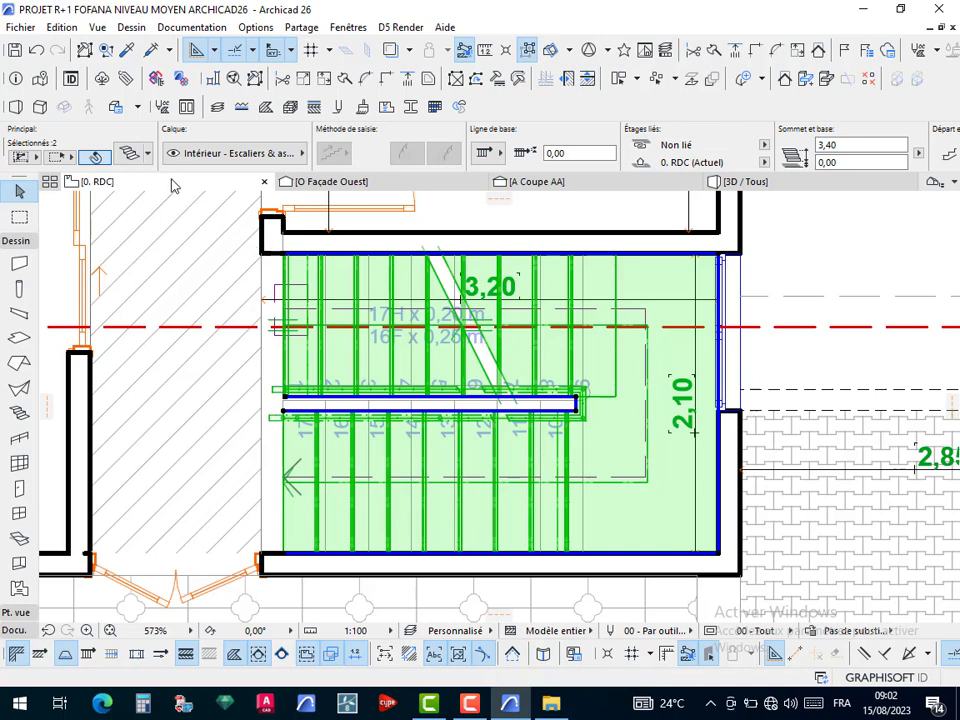
{"action": "right_click", "coordinate": [170, 178]}
{"action": "left_click", "coordinate": [226, 325]}
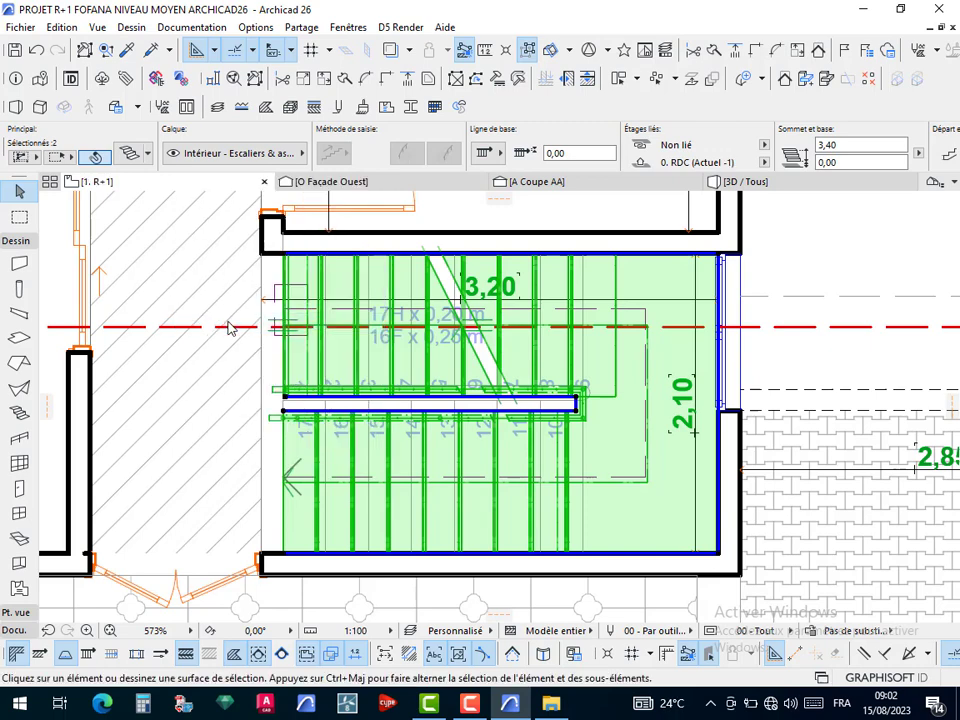
{"action": "right_click", "coordinate": [799, 213]}
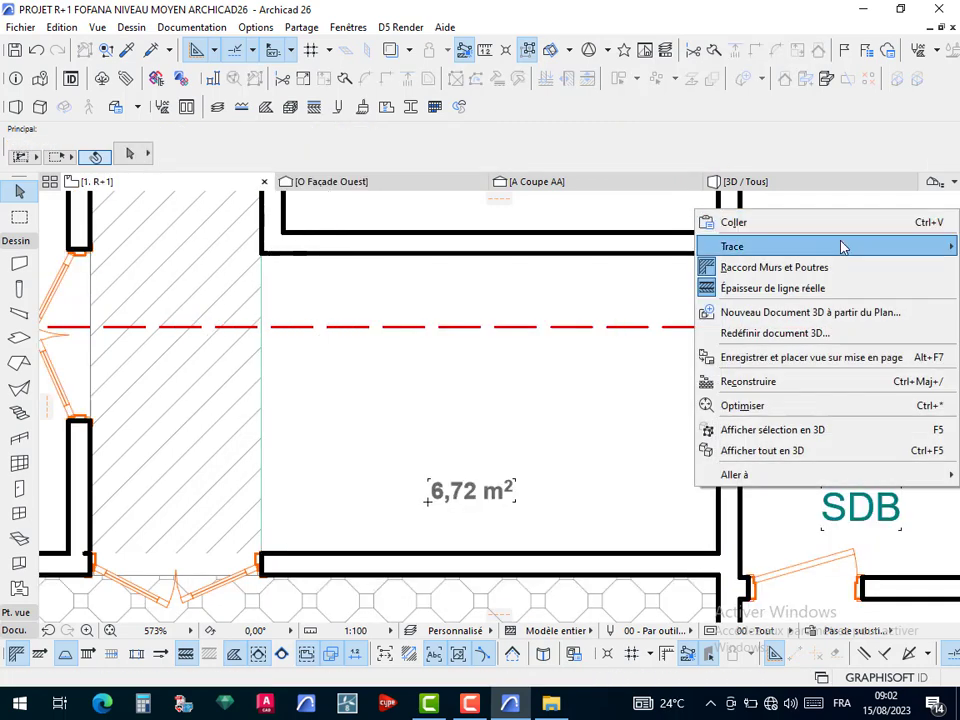
{"action": "left_click", "coordinate": [842, 220]}
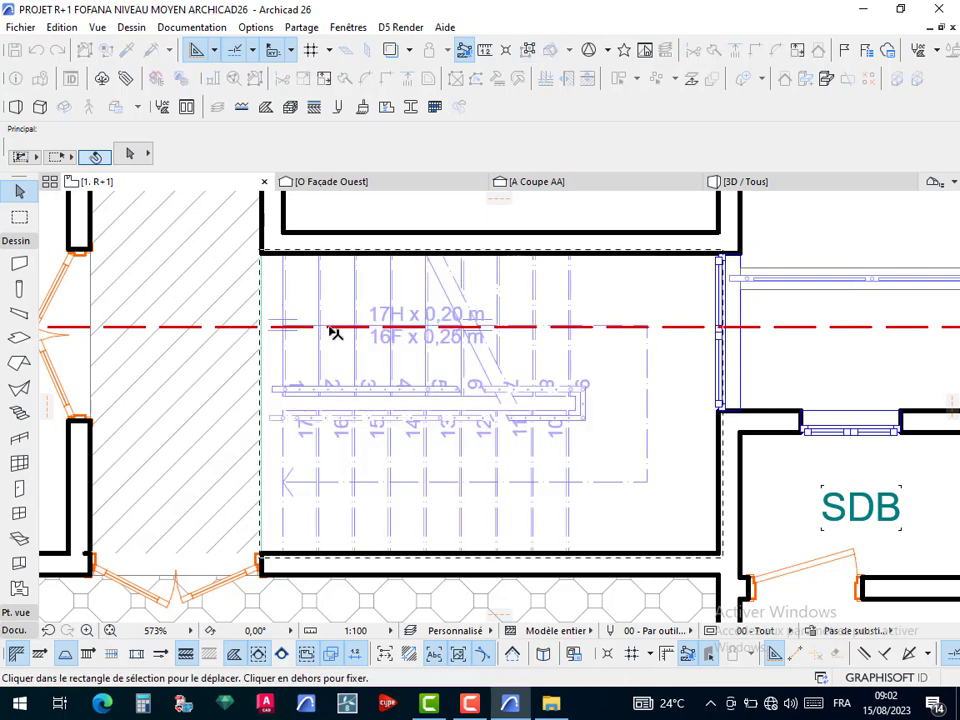
{"action": "left_click", "coordinate": [857, 240]}
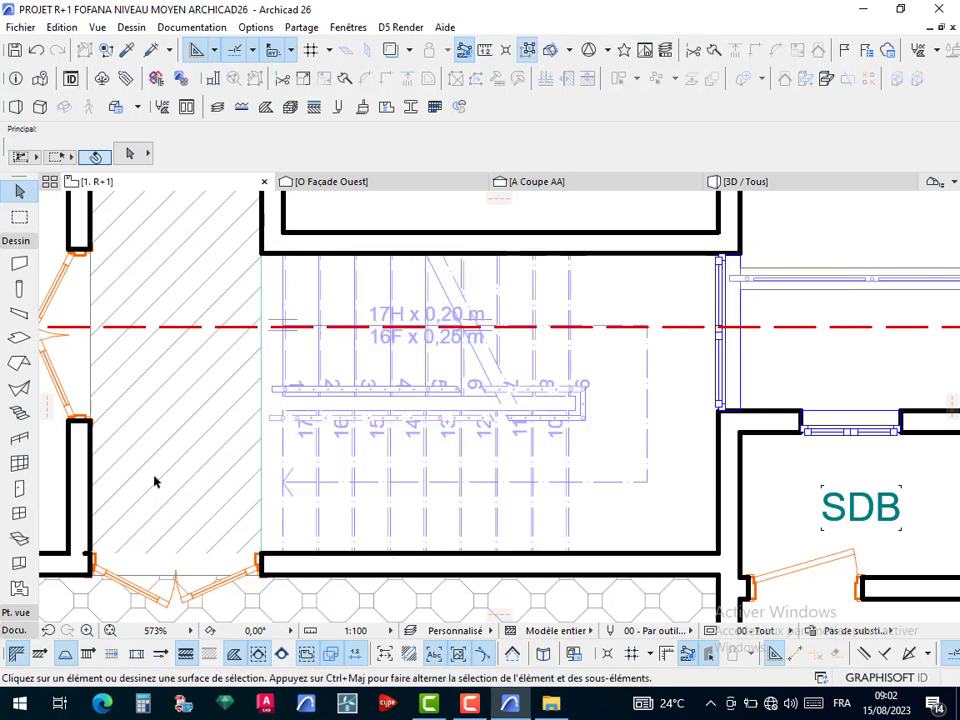
Offset the R+1 floor slab's stairwell edge to meet the stair's arrival line and return to the 0. RDC plan
{"action": "left_click", "coordinate": [141, 399]}
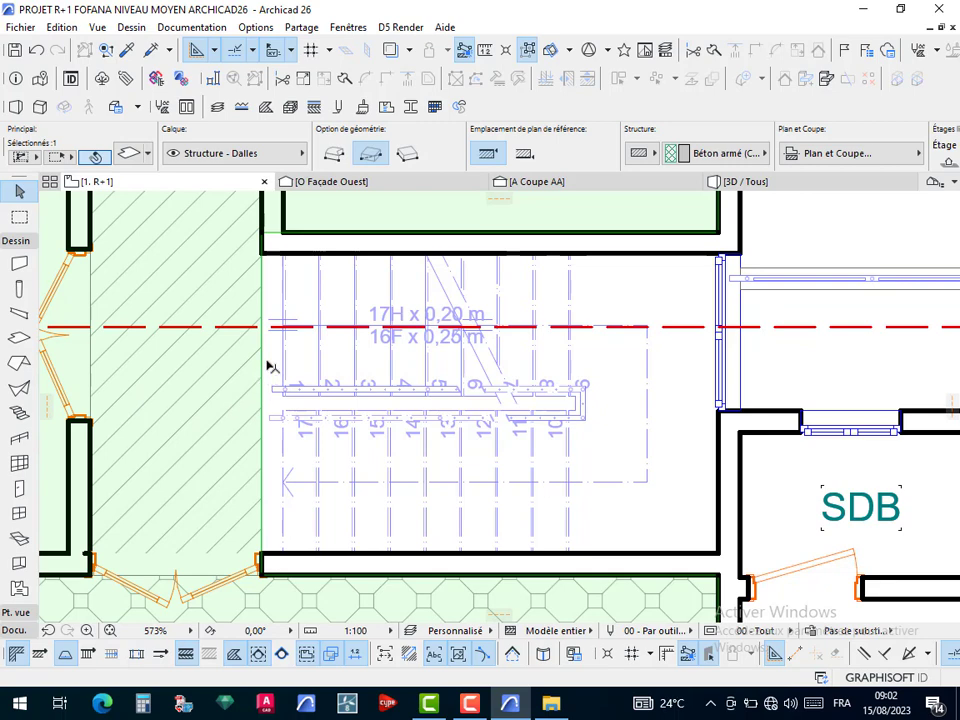
{"action": "left_click", "coordinate": [265, 303]}
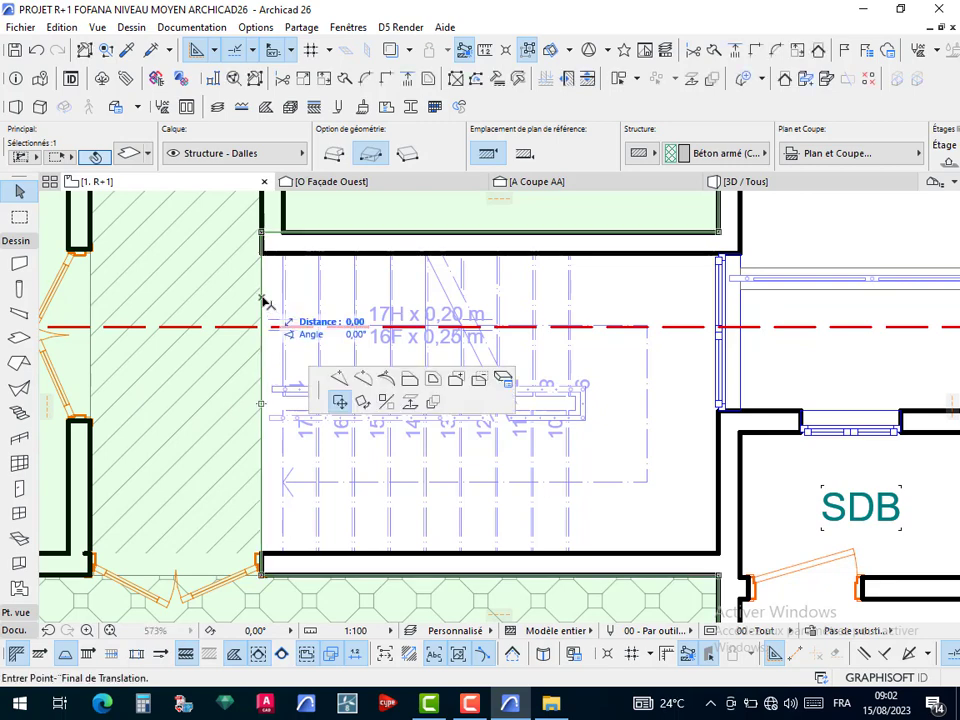
{"action": "left_click", "coordinate": [852, 250]}
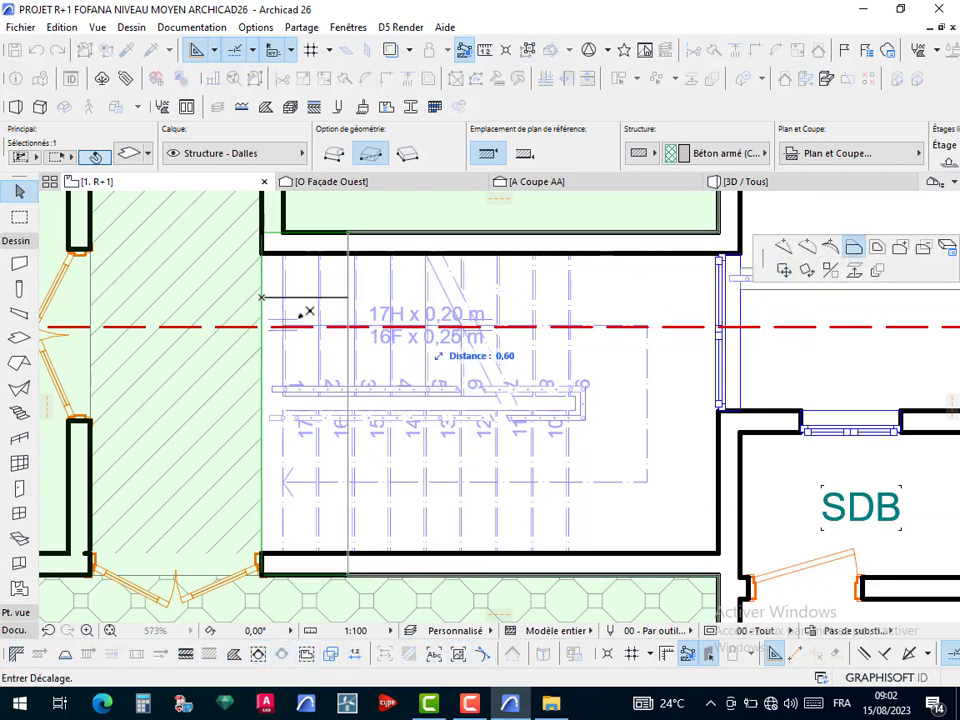
{"action": "left_click", "coordinate": [284, 485]}
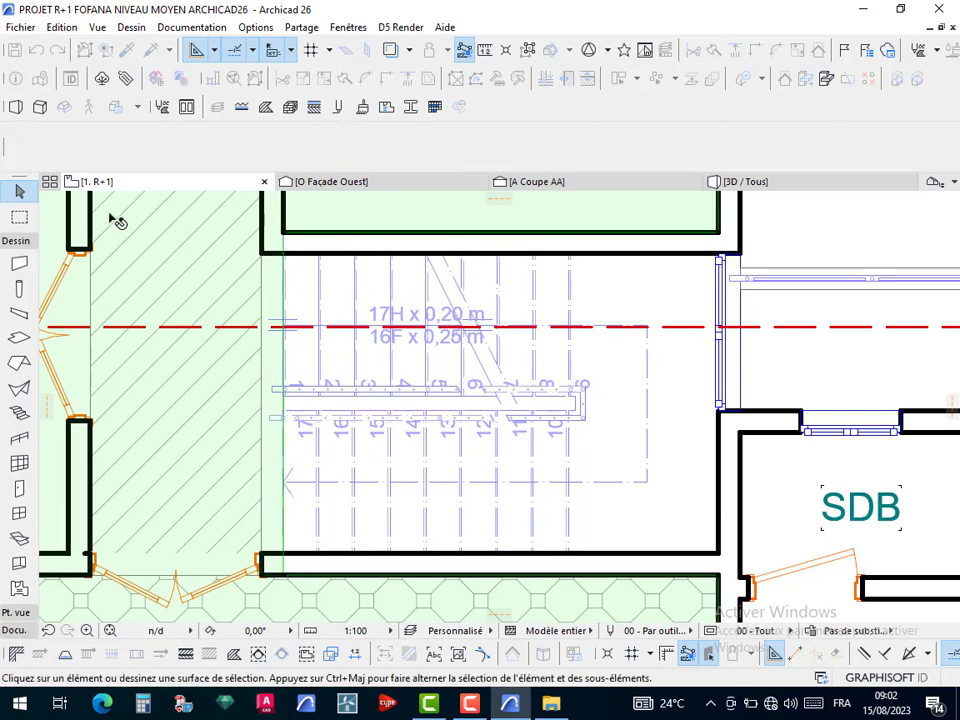
{"action": "key", "text": "Escape"}
{"action": "right_click", "coordinate": [105, 183]}
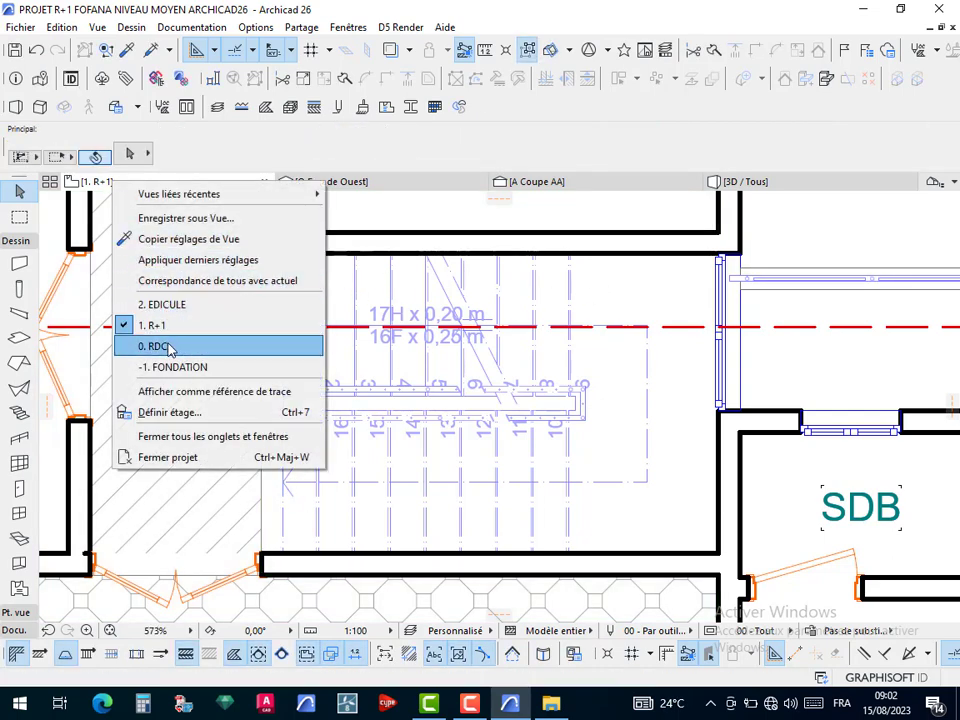
{"action": "key", "text": "Escape"}
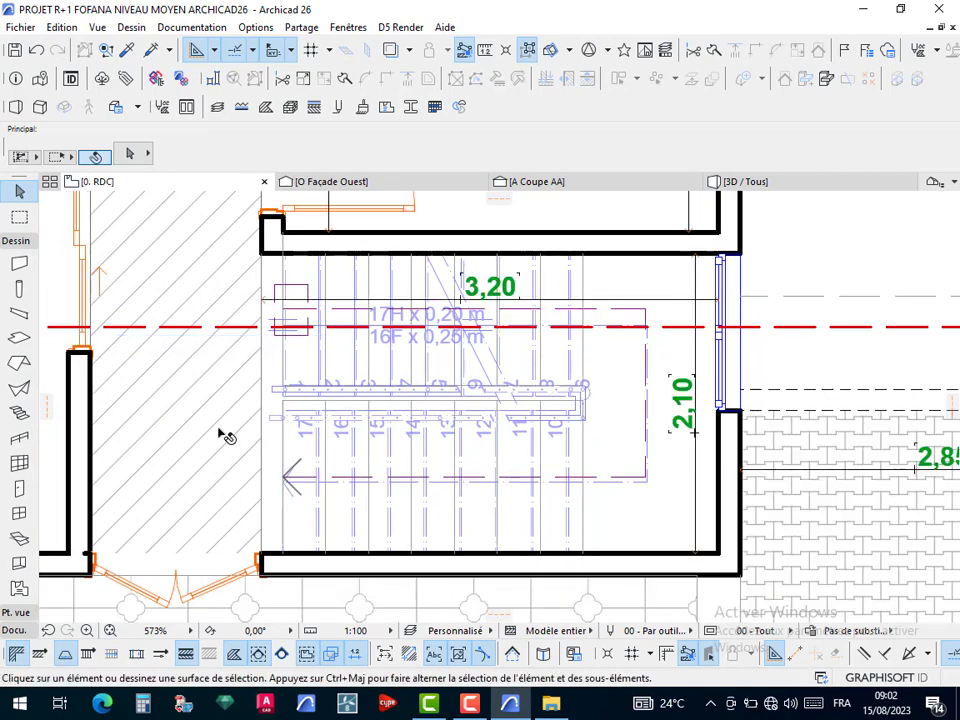
Open the 3D view and examine the building's exterior from the entrance facade around to the opposite facade with the stairwell window
{"action": "left_click", "coordinate": [224, 436]}
{"action": "key", "text": "Escape"}
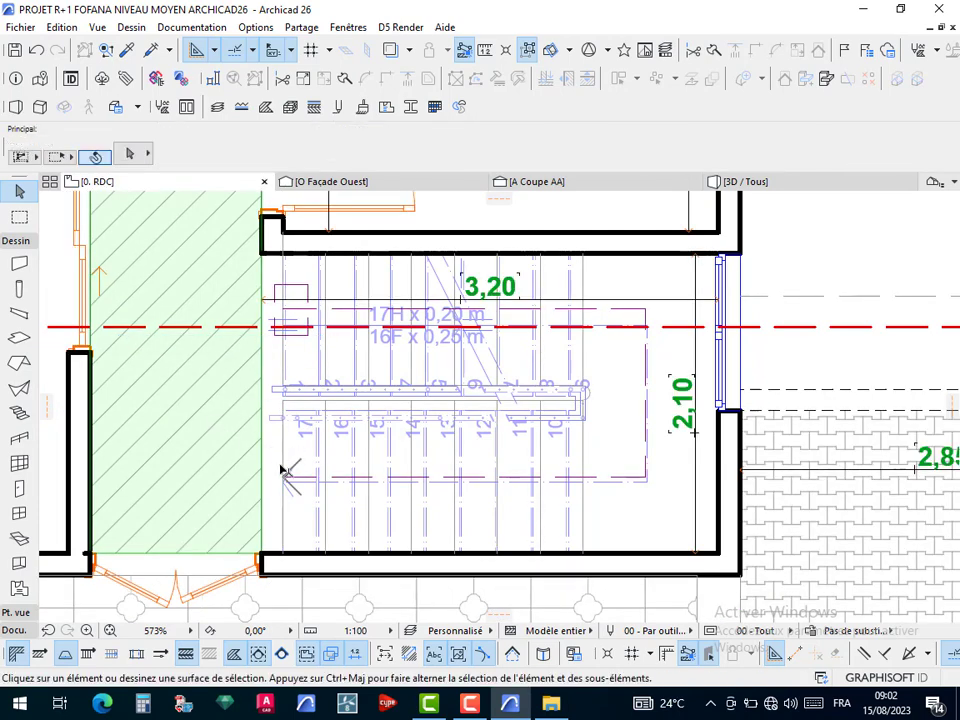
{"action": "left_click", "coordinate": [789, 181]}
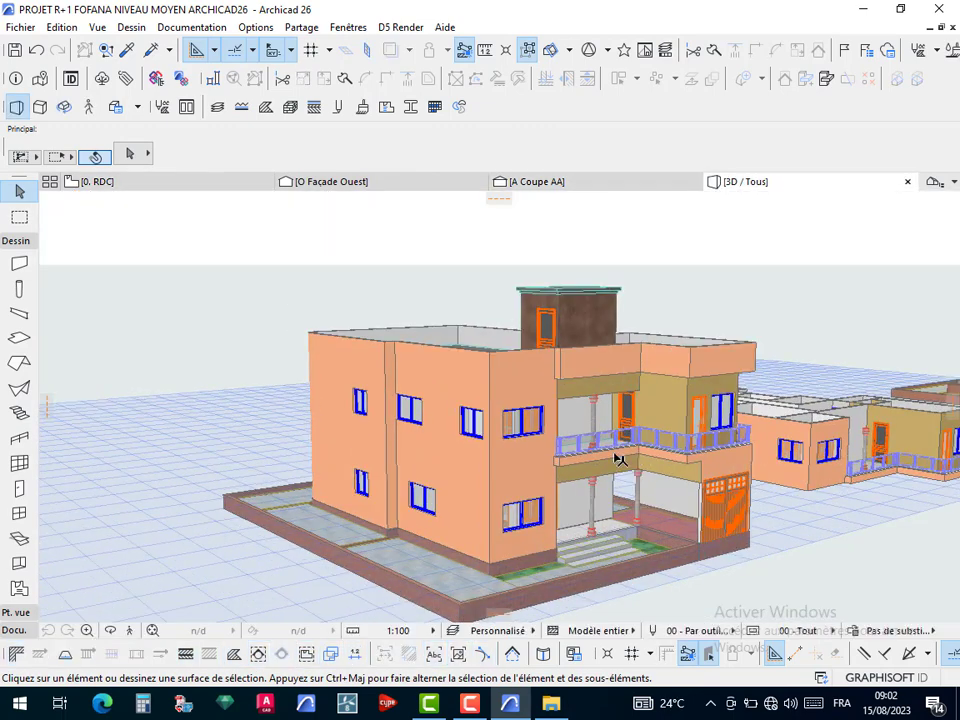
{"action": "scroll", "coordinate": [590, 420], "scroll_direction": "up", "scroll_amount": 2}
{"action": "scroll", "coordinate": [545, 455], "scroll_direction": "up", "scroll_amount": 2}
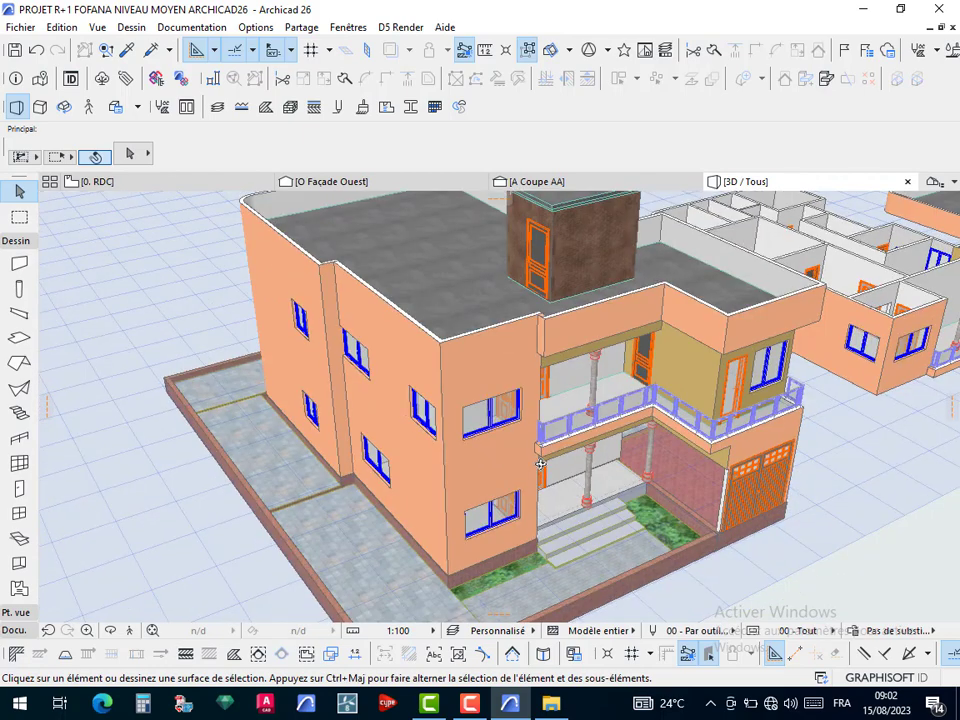
{"action": "middle_click_drag", "start_coordinate": [540, 463], "coordinate": [563, 277], "text": "shift"}
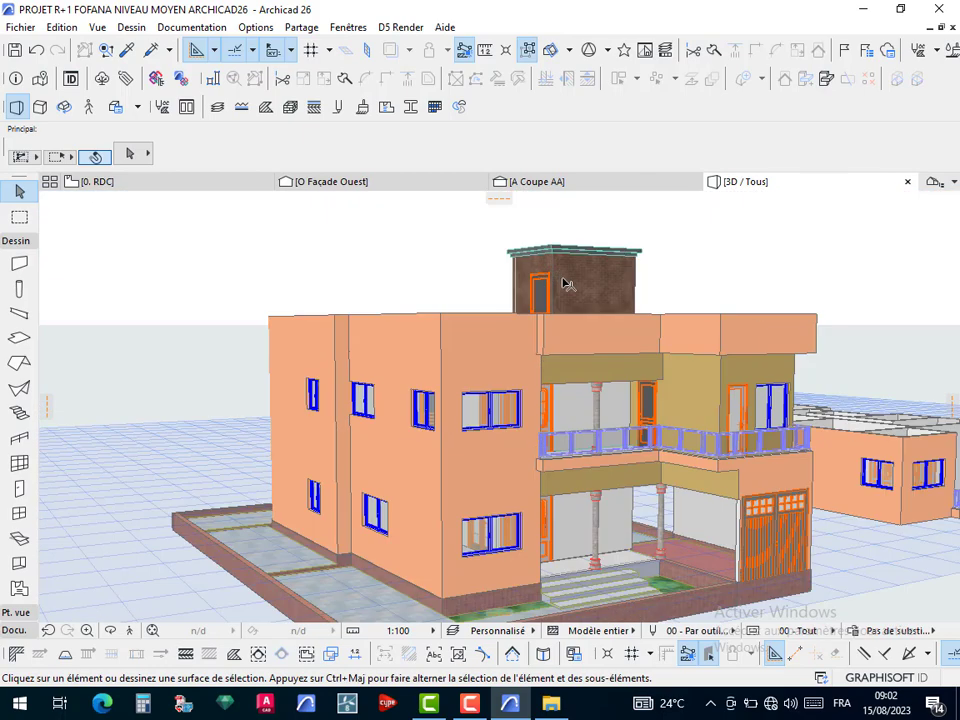
{"action": "middle_click_drag", "start_coordinate": [720, 454], "coordinate": [88, 465], "text": "shift"}
{"action": "scroll", "coordinate": [174, 452], "scroll_direction": "up", "scroll_amount": 4}
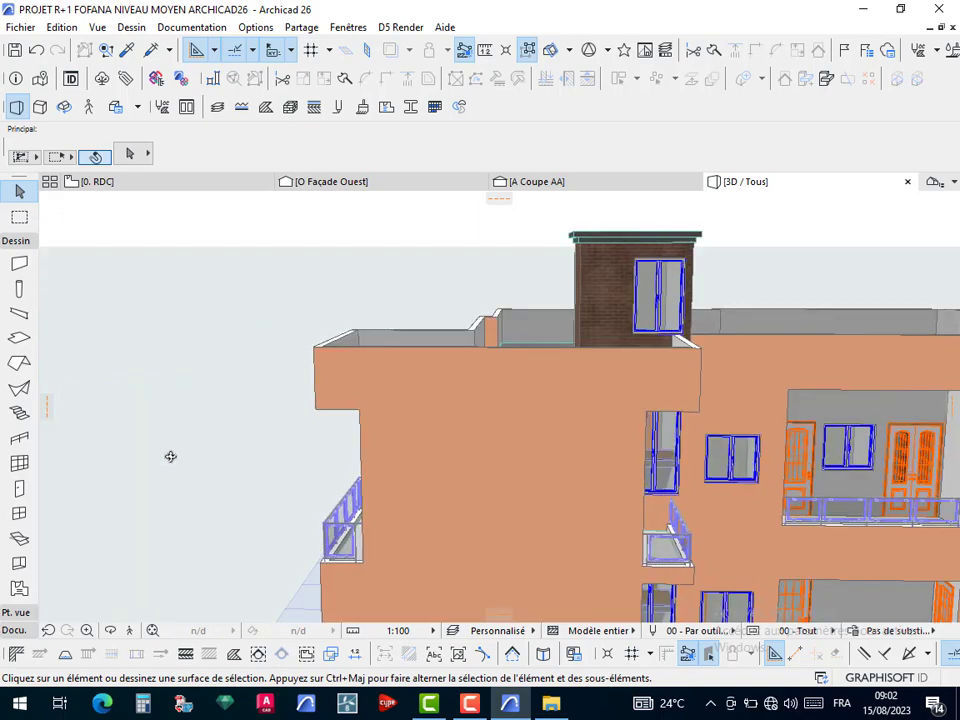
{"action": "scroll", "coordinate": [173, 460], "scroll_direction": "down", "scroll_amount": 5}
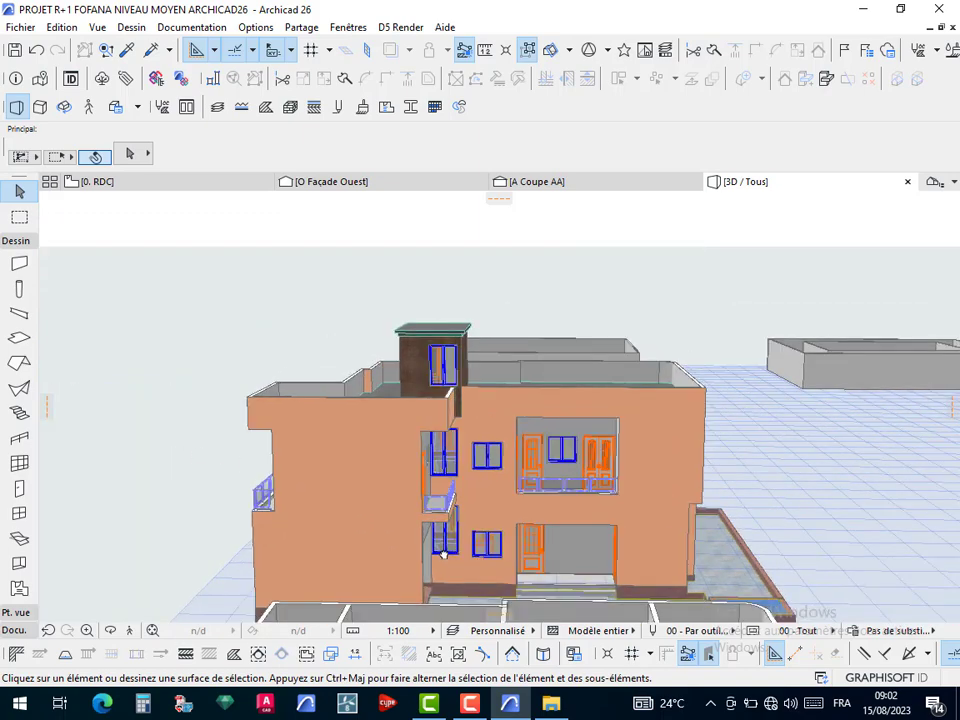
{"action": "scroll", "coordinate": [443, 553], "scroll_direction": "down", "scroll_amount": 3}
{"action": "scroll", "coordinate": [389, 460], "scroll_direction": "up", "scroll_amount": 3}
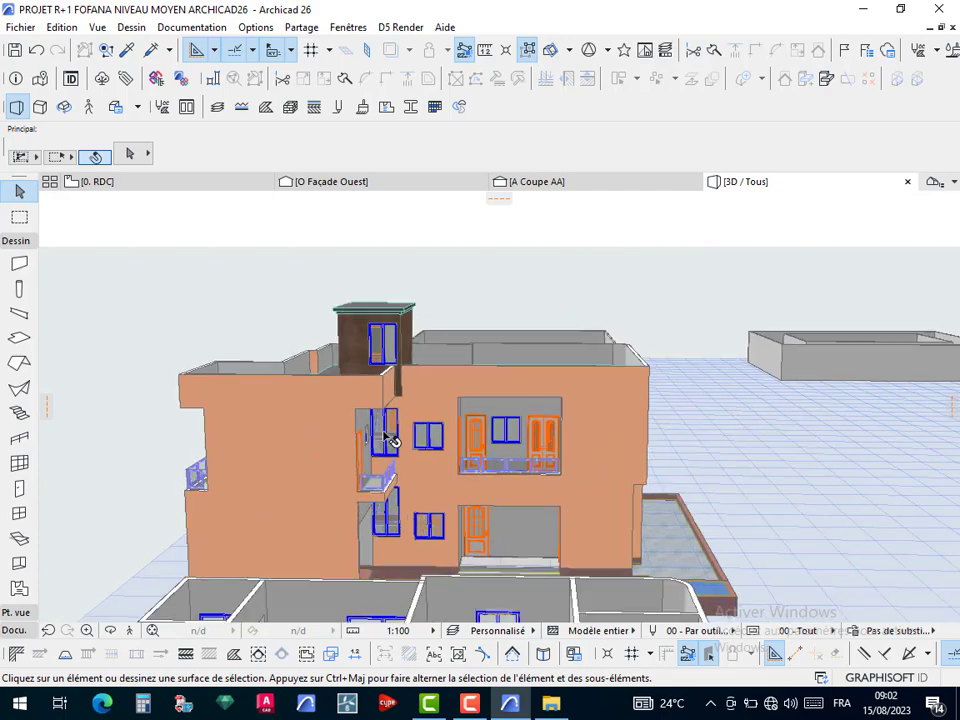
Examine the stair landing, flights and double door through the tall upper-floor stairwell window
{"action": "scroll", "coordinate": [389, 441], "scroll_direction": "up", "scroll_amount": 6}
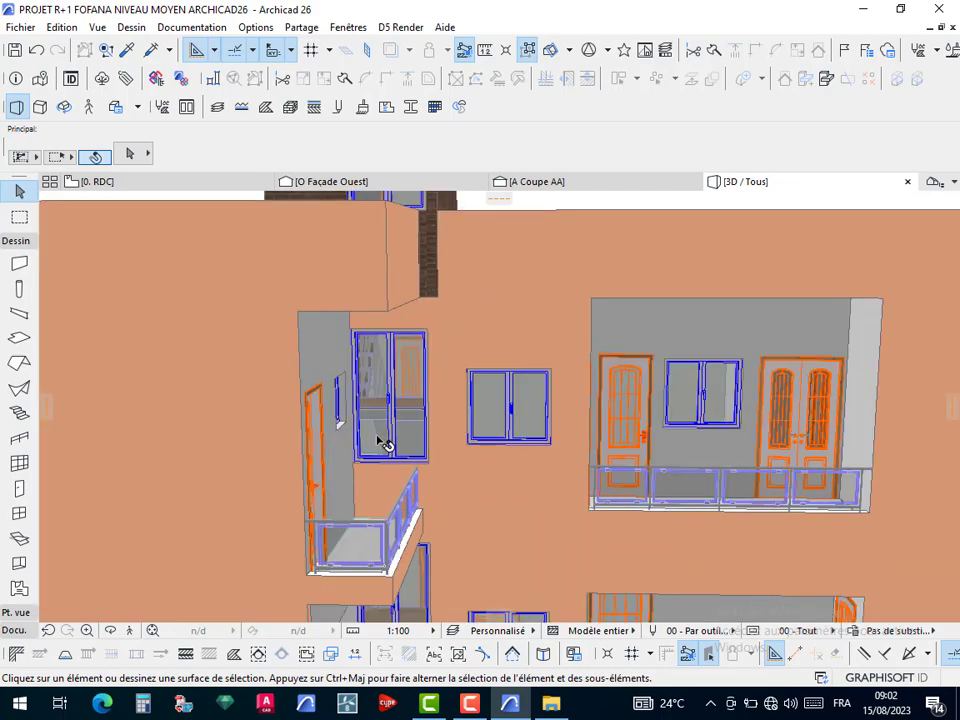
{"action": "scroll", "coordinate": [385, 444], "scroll_direction": "up", "scroll_amount": 5}
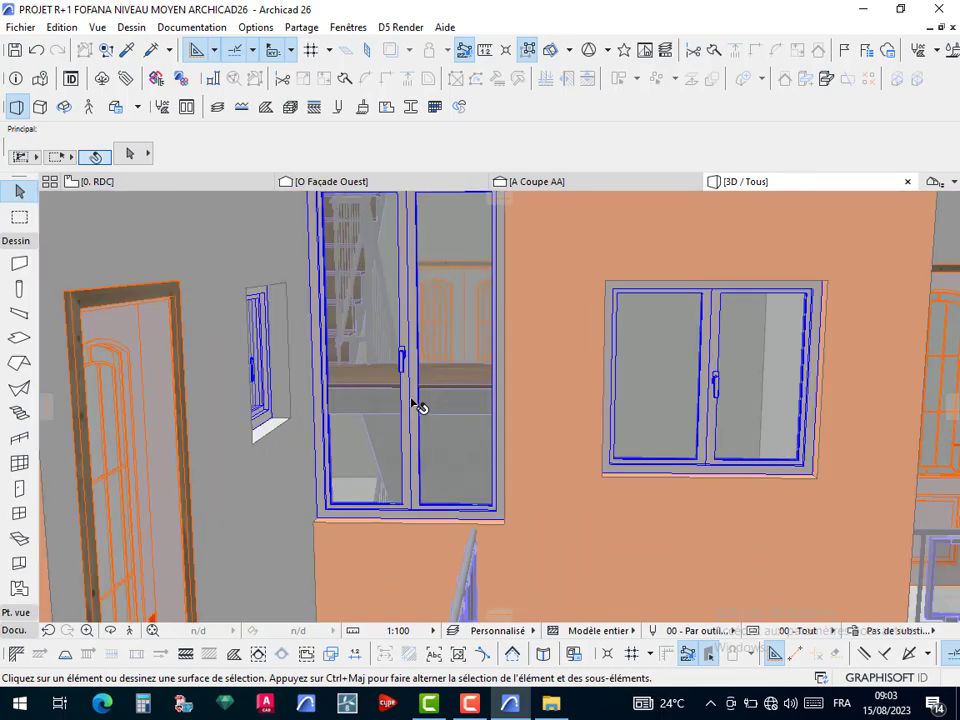
{"action": "scroll", "coordinate": [418, 405], "scroll_direction": "up", "scroll_amount": 4}
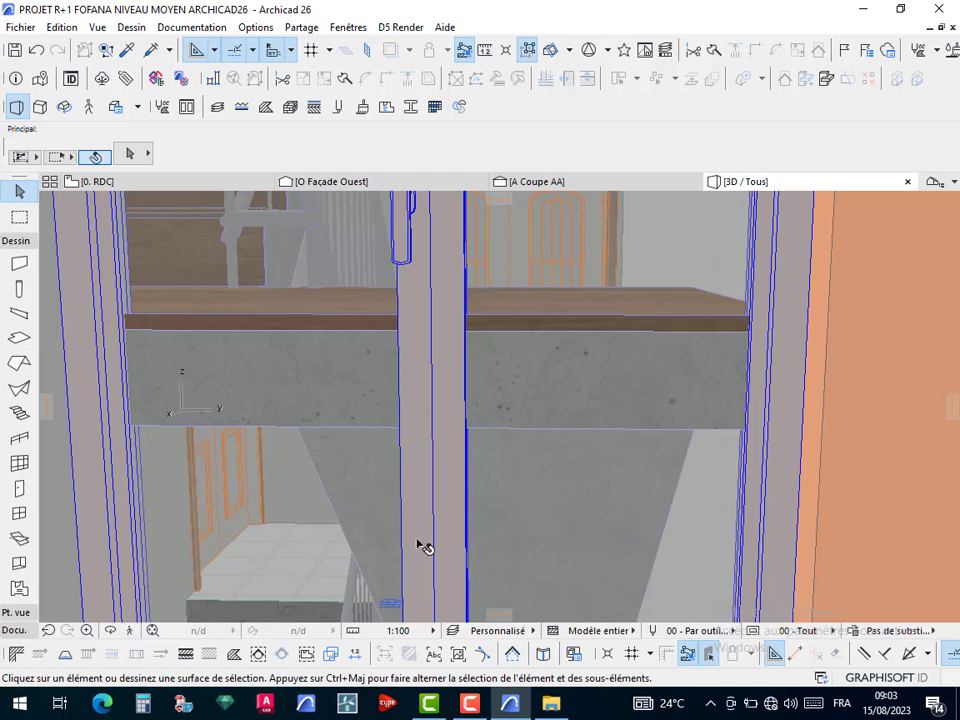
{"action": "scroll", "coordinate": [460, 400], "scroll_direction": "up", "scroll_amount": 4}
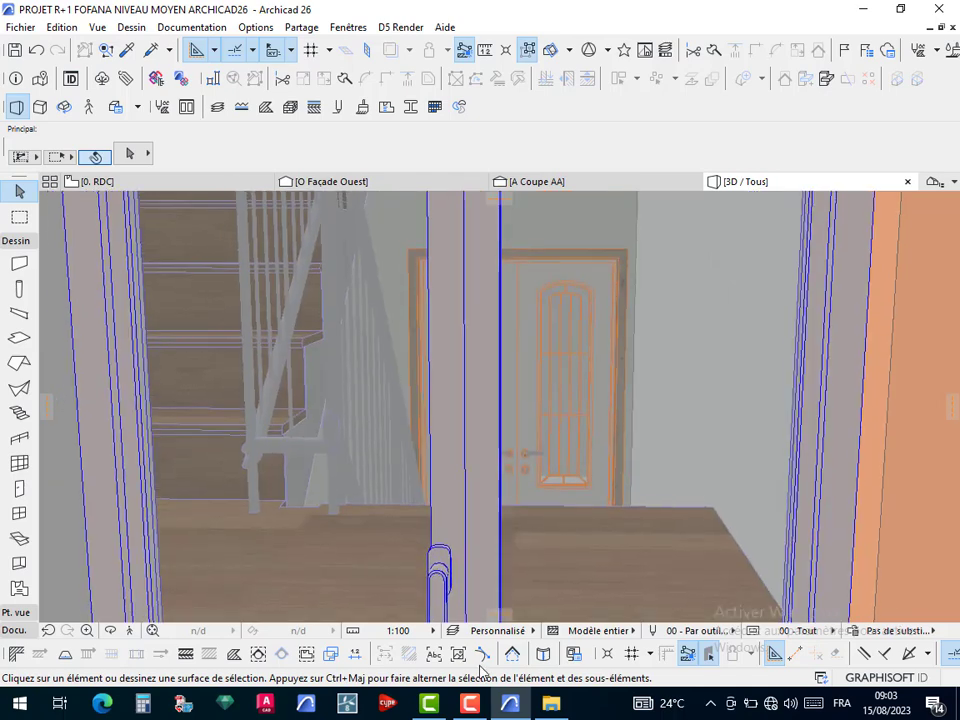
{"action": "middle_click_drag", "start_coordinate": [479, 550], "coordinate": [491, 340]}
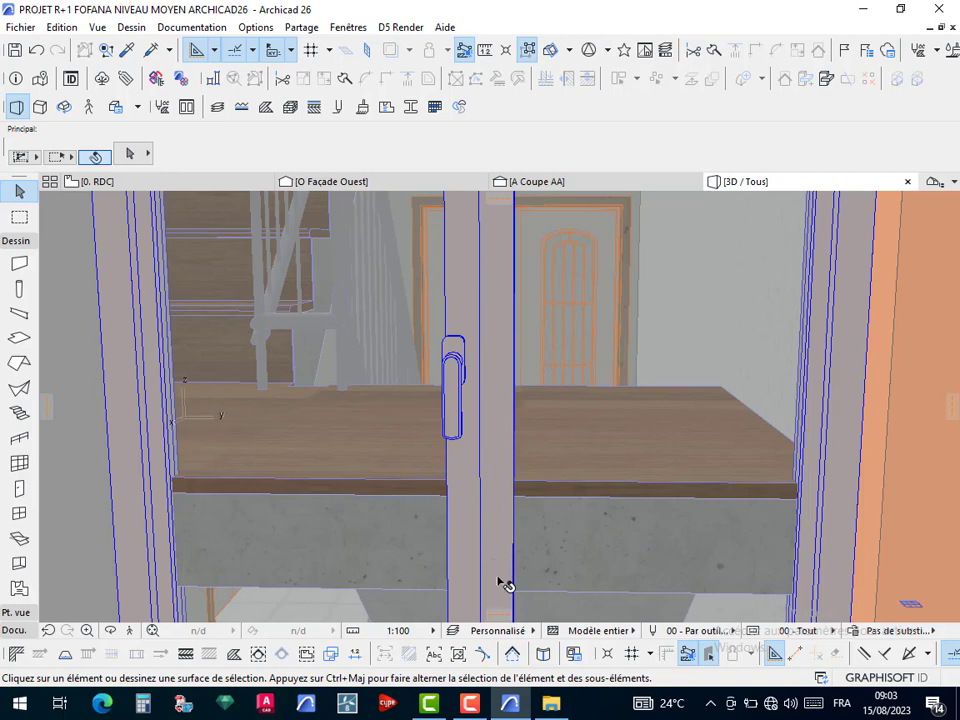
{"action": "middle_click_drag", "start_coordinate": [497, 302], "coordinate": [490, 620]}
{"action": "middle_click_drag", "start_coordinate": [509, 416], "coordinate": [489, 493]}
{"action": "scroll", "coordinate": [480, 511], "scroll_direction": "down", "scroll_amount": 5}
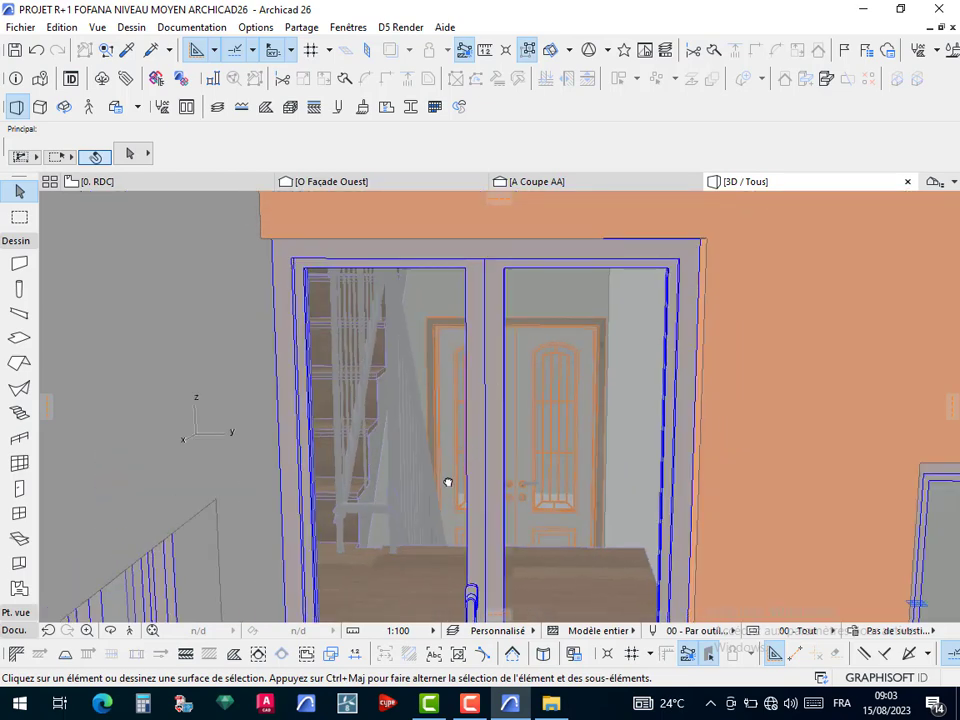
{"action": "middle_click_drag", "start_coordinate": [448, 482], "coordinate": [430, 530]}
{"action": "scroll", "coordinate": [408, 305], "scroll_direction": "down", "scroll_amount": 2}
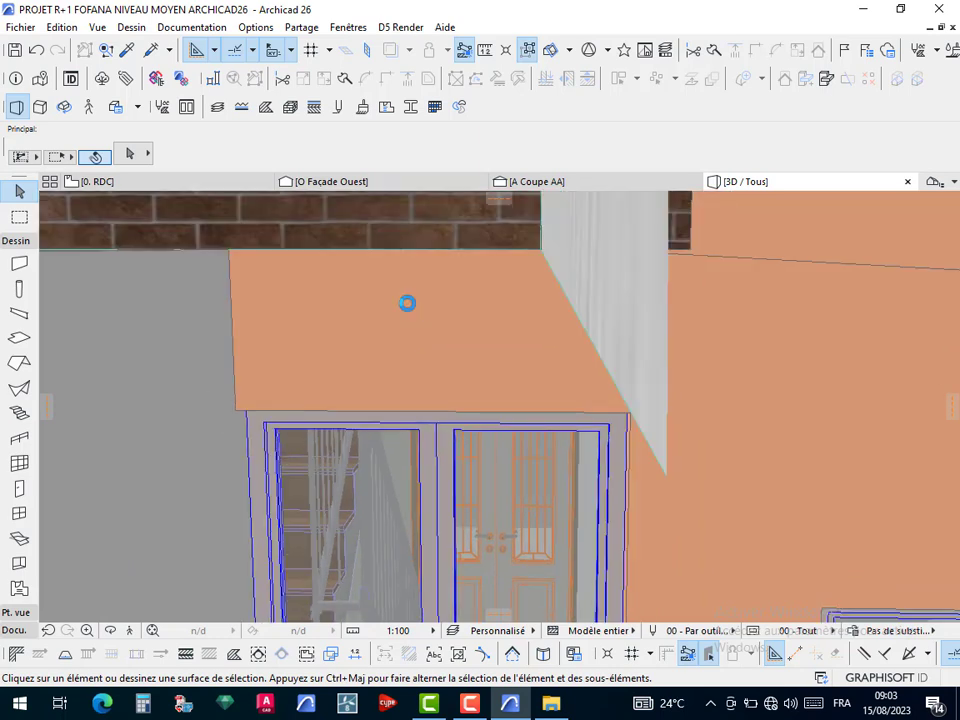
Examine the stair flight, its railing and the doors up close from inside the stairwell
{"action": "scroll", "coordinate": [414, 337], "scroll_direction": "up", "scroll_amount": 5}
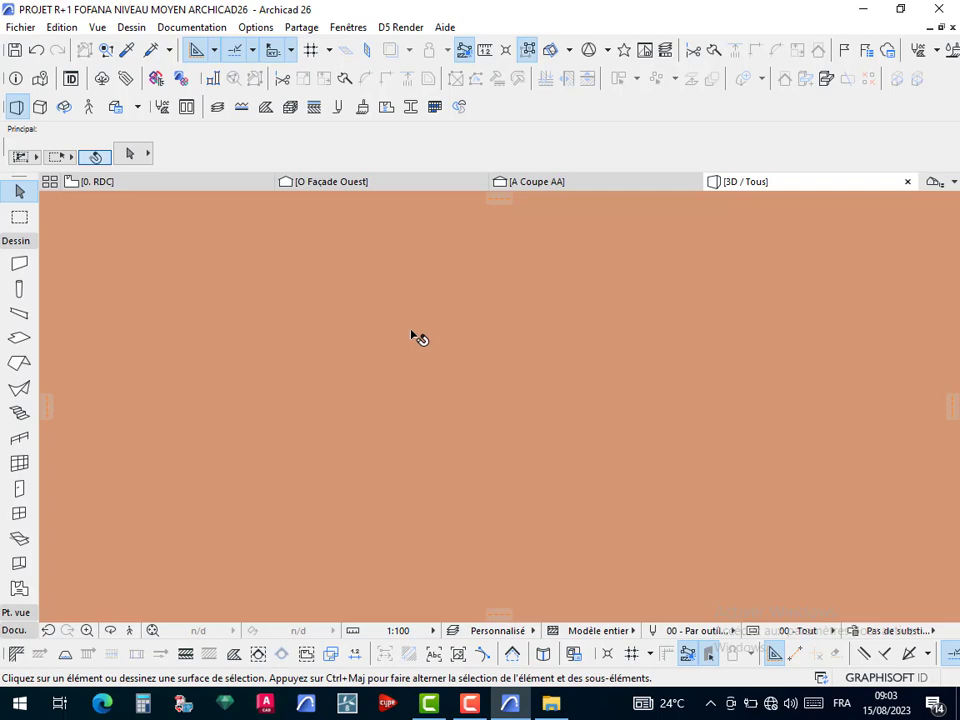
{"action": "scroll", "coordinate": [414, 337], "scroll_direction": "down", "scroll_amount": 3}
{"action": "scroll", "coordinate": [415, 342], "scroll_direction": "up", "scroll_amount": 2}
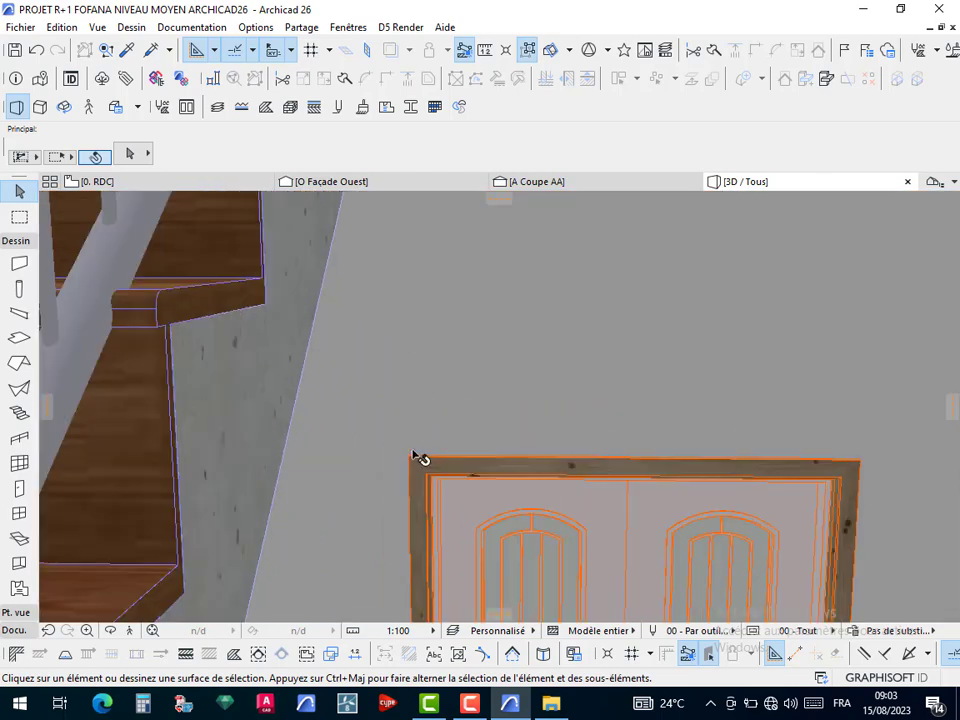
{"action": "left_click_drag", "start_coordinate": [420, 457], "coordinate": [326, 519]}
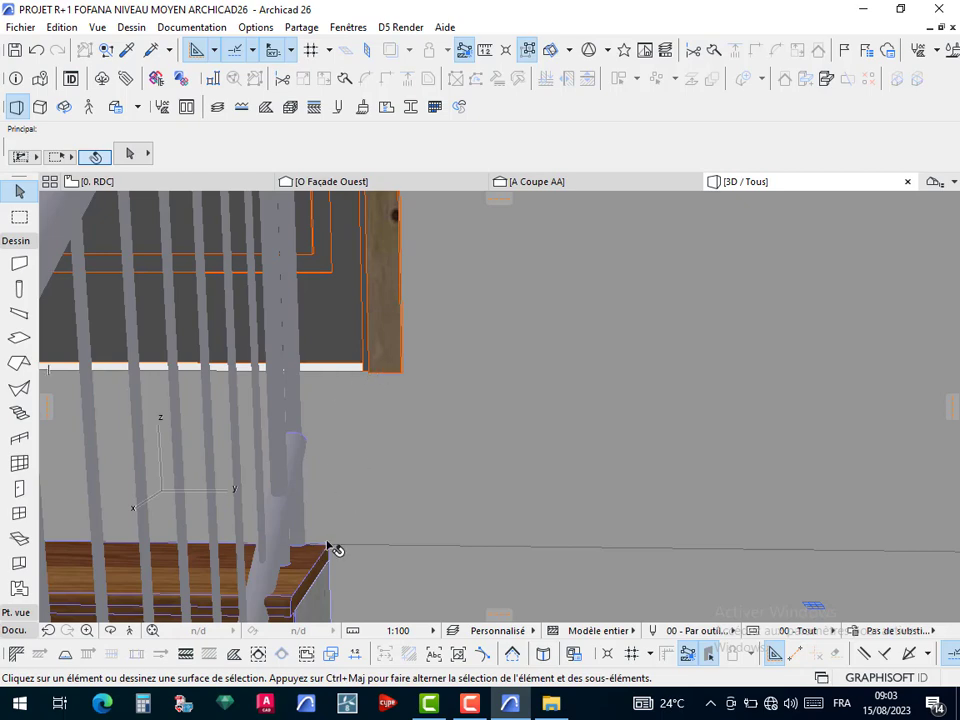
{"action": "left_click_drag", "start_coordinate": [350, 372], "coordinate": [398, 343]}
{"action": "scroll", "coordinate": [398, 343], "scroll_direction": "down", "scroll_amount": 10}
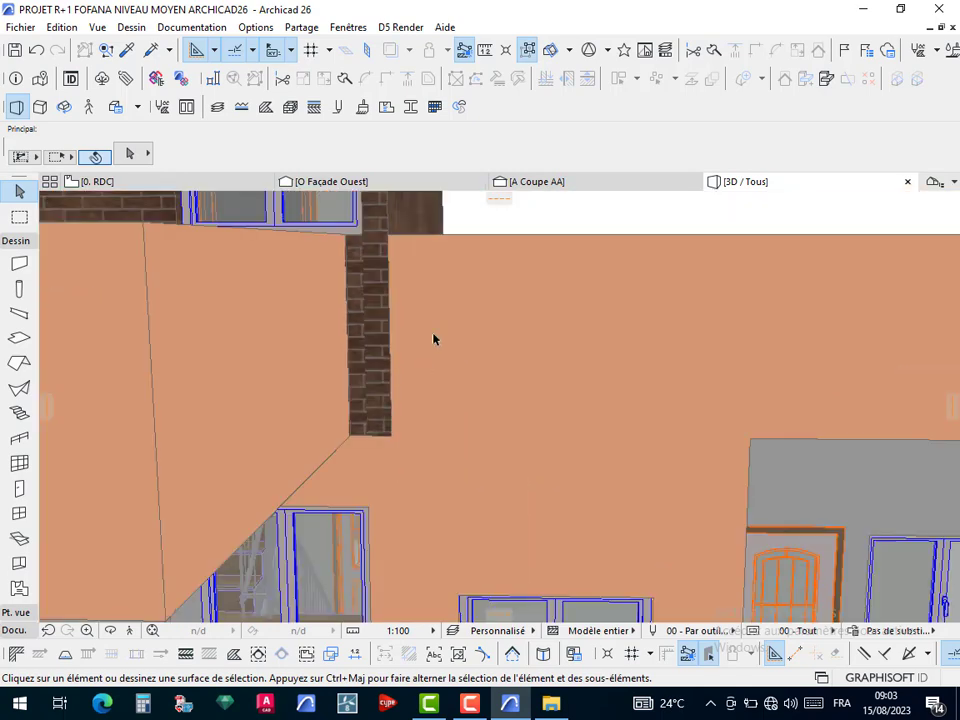
Return to the RDC floor plan and examine the staircase, corridor and surrounding rooms along section line AA
{"action": "left_click", "coordinate": [121, 183]}
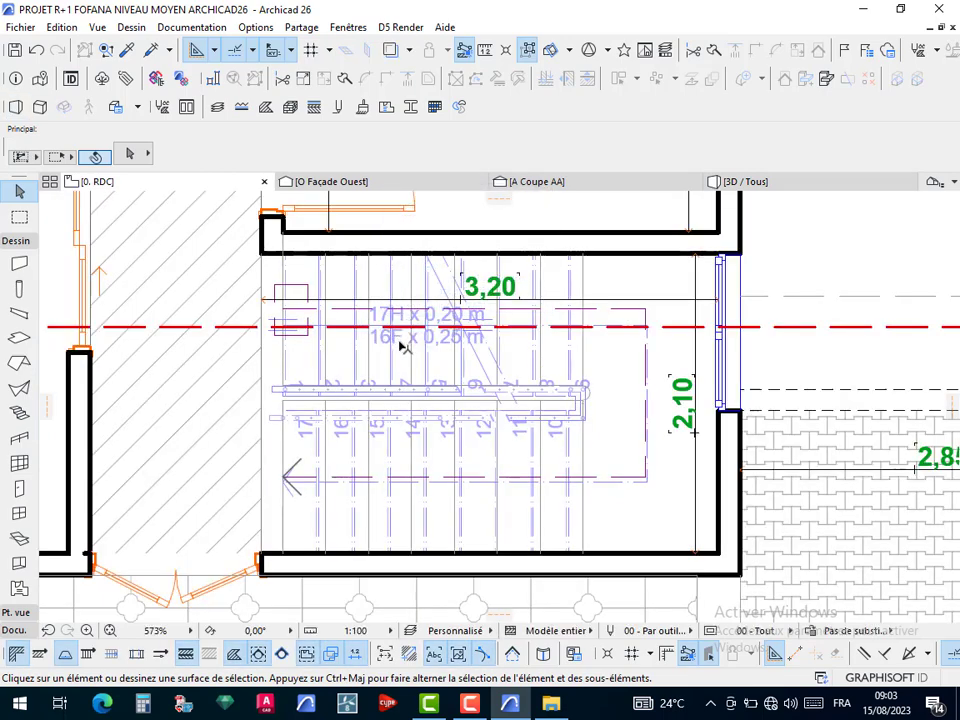
{"action": "scroll", "coordinate": [398, 348], "scroll_direction": "down", "scroll_amount": 4}
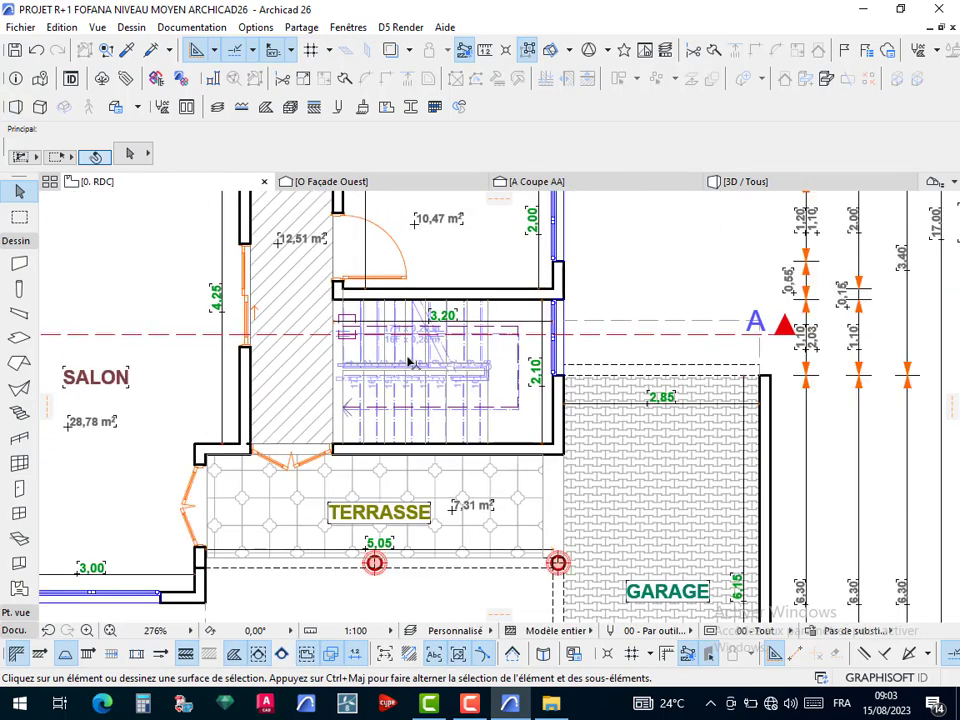
{"action": "scroll", "coordinate": [413, 350], "scroll_direction": "down", "scroll_amount": 3}
{"action": "middle_click_drag", "start_coordinate": [459, 364], "coordinate": [494, 395]}
{"action": "scroll", "coordinate": [480, 397], "scroll_direction": "down", "scroll_amount": 2}
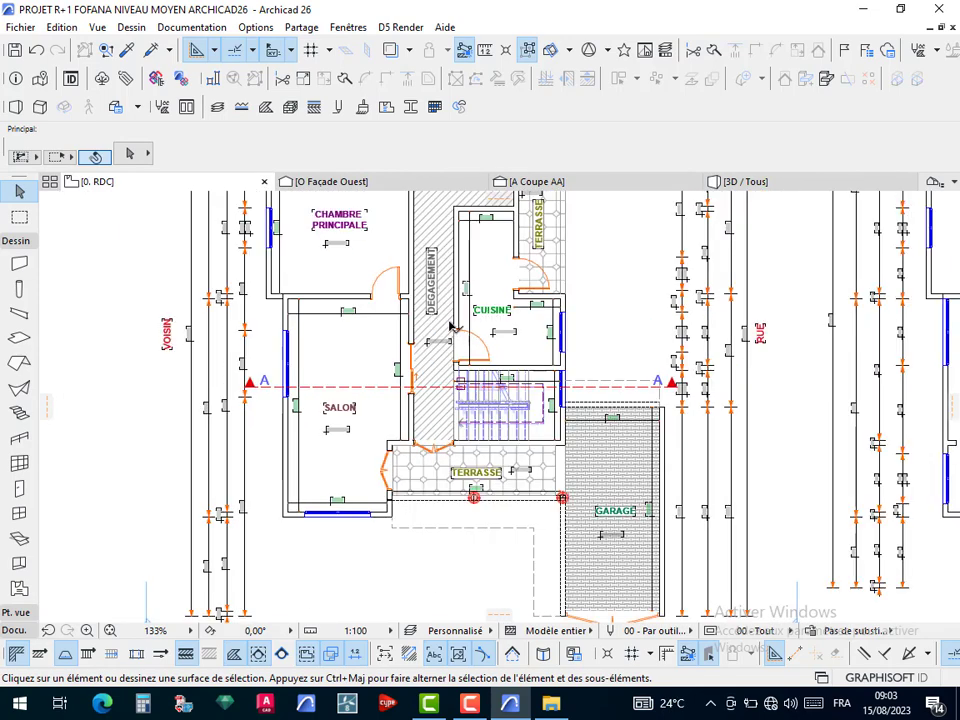
{"action": "middle_click_drag", "start_coordinate": [448, 291], "coordinate": [436, 358]}
{"action": "scroll", "coordinate": [436, 356], "scroll_direction": "down", "scroll_amount": 1}
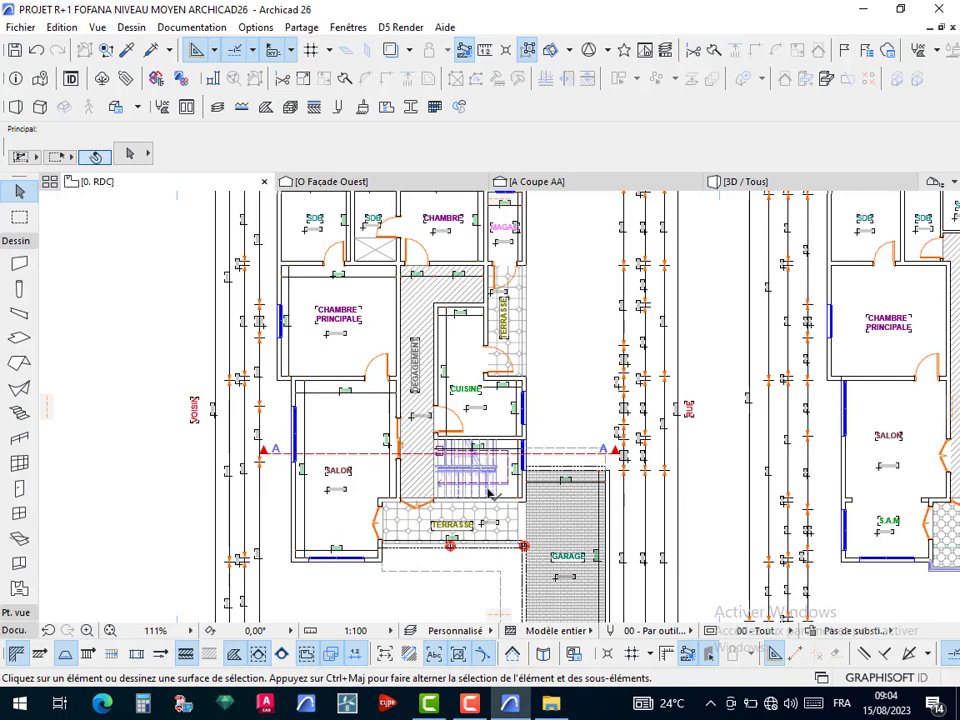
Move section line AA straight down to the garage's upper edge so it cuts the stair flight with steps 10 to 17
{"action": "scroll", "coordinate": [490, 494], "scroll_direction": "up", "scroll_amount": 3}
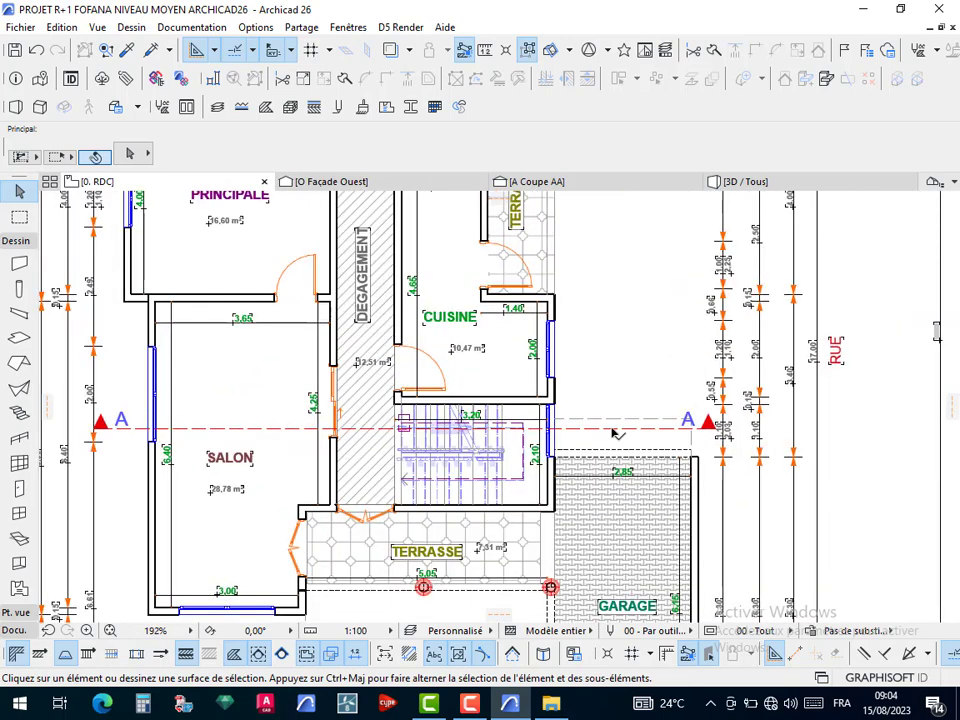
{"action": "left_click", "coordinate": [493, 484]}
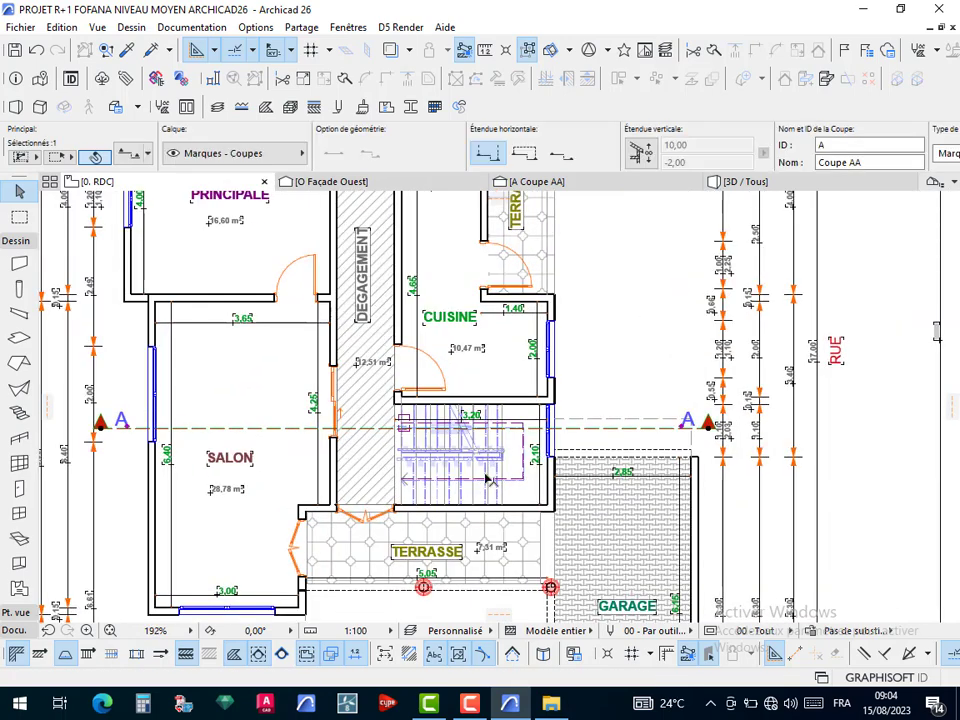
{"action": "left_click", "coordinate": [587, 428]}
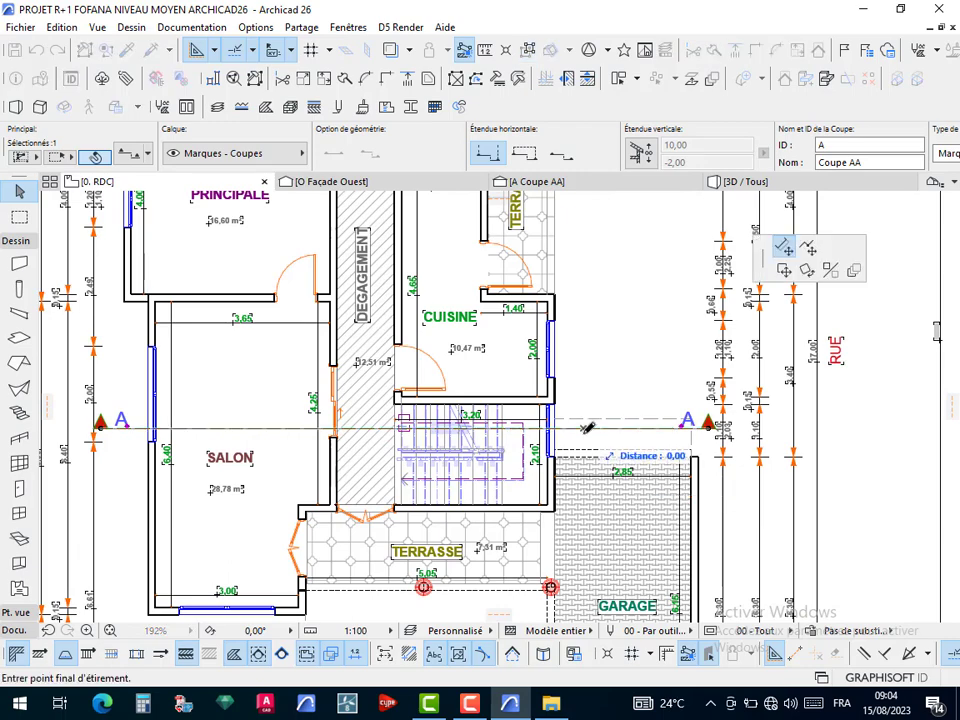
{"action": "left_click", "coordinate": [784, 270]}
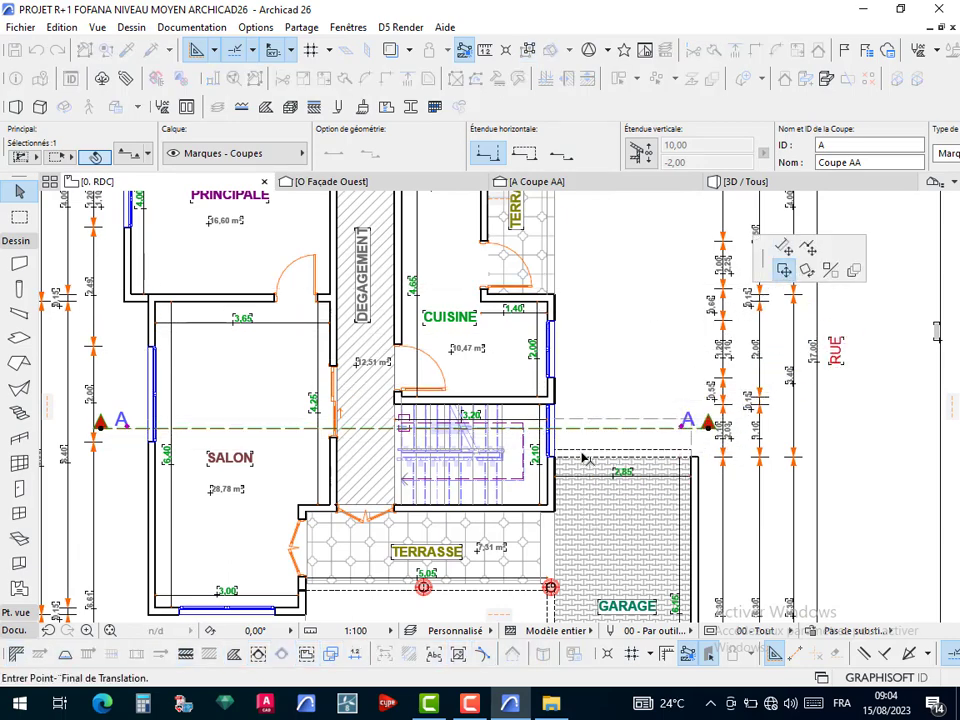
{"action": "scroll", "coordinate": [583, 452], "scroll_direction": "up", "scroll_amount": 4}
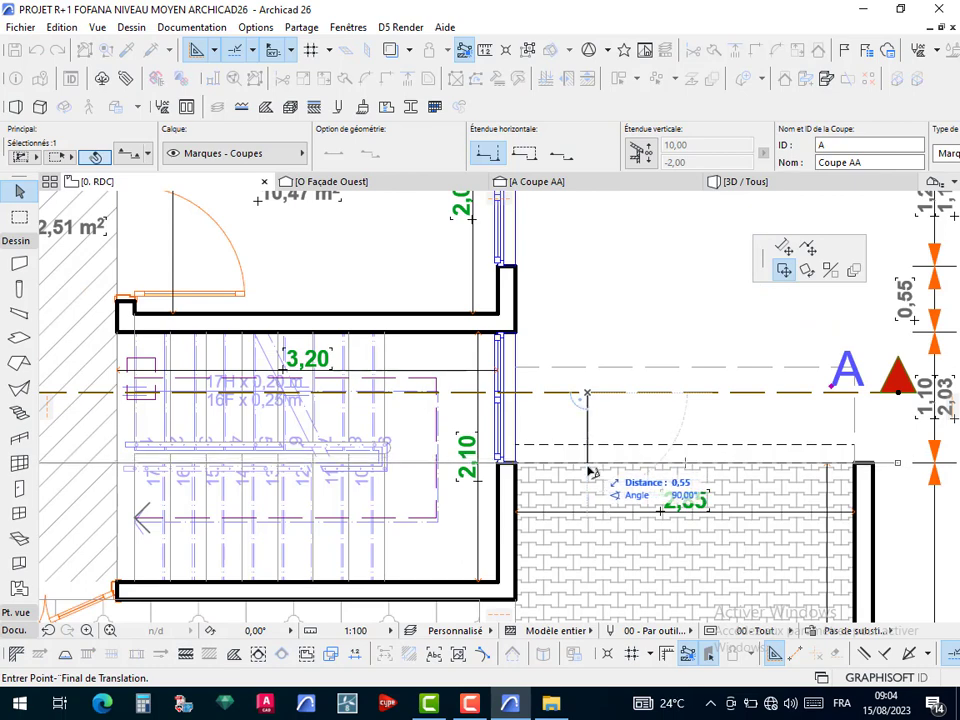
{"action": "left_click", "coordinate": [594, 477]}
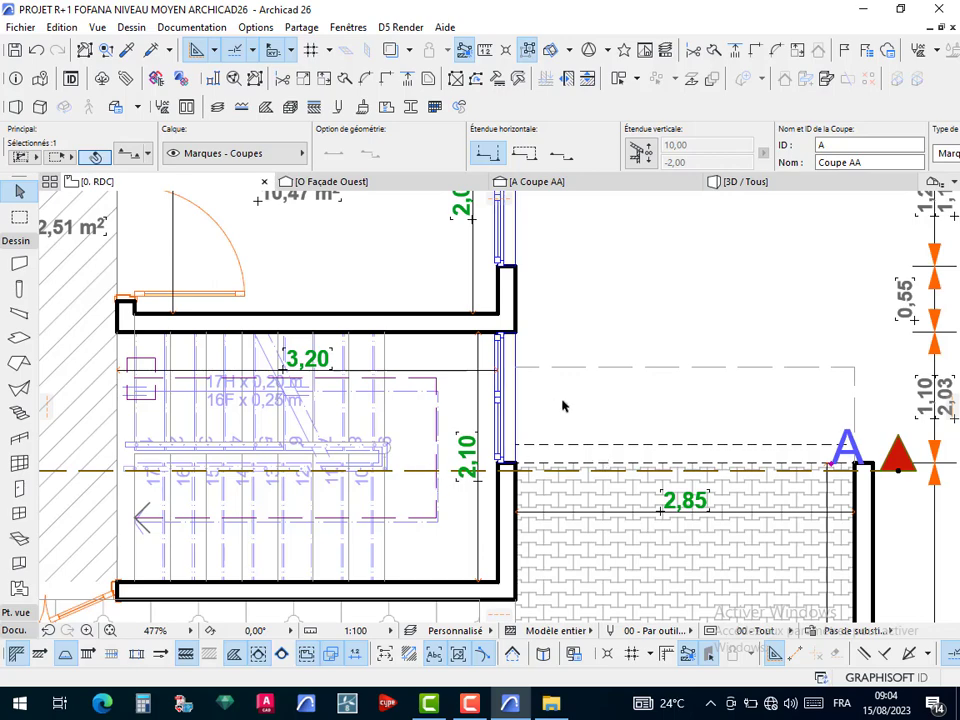
Try to bend section line AA inside the salon by inserting a new point on it
{"action": "scroll", "coordinate": [598, 377], "scroll_direction": "down", "scroll_amount": 5}
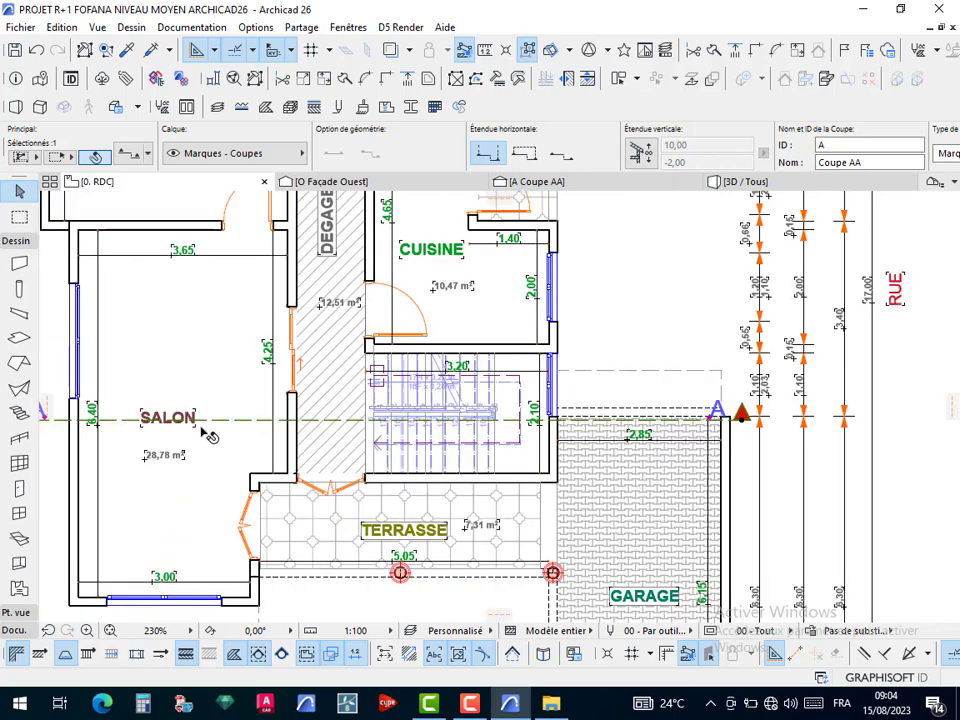
{"action": "middle_click_drag", "start_coordinate": [257, 418], "coordinate": [345, 395]}
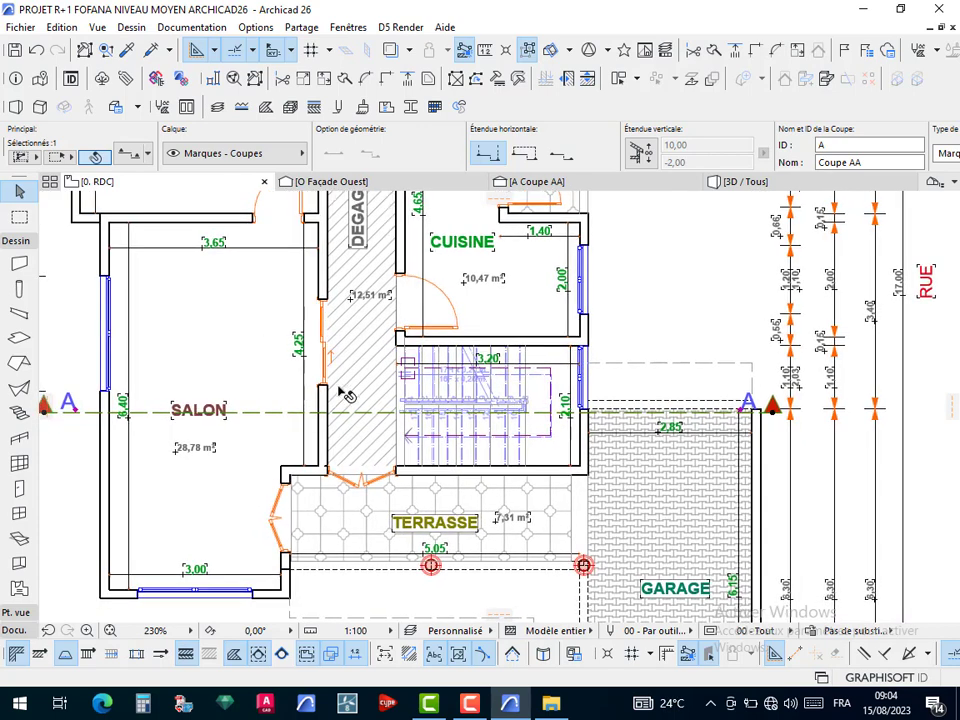
{"action": "left_click", "coordinate": [326, 386]}
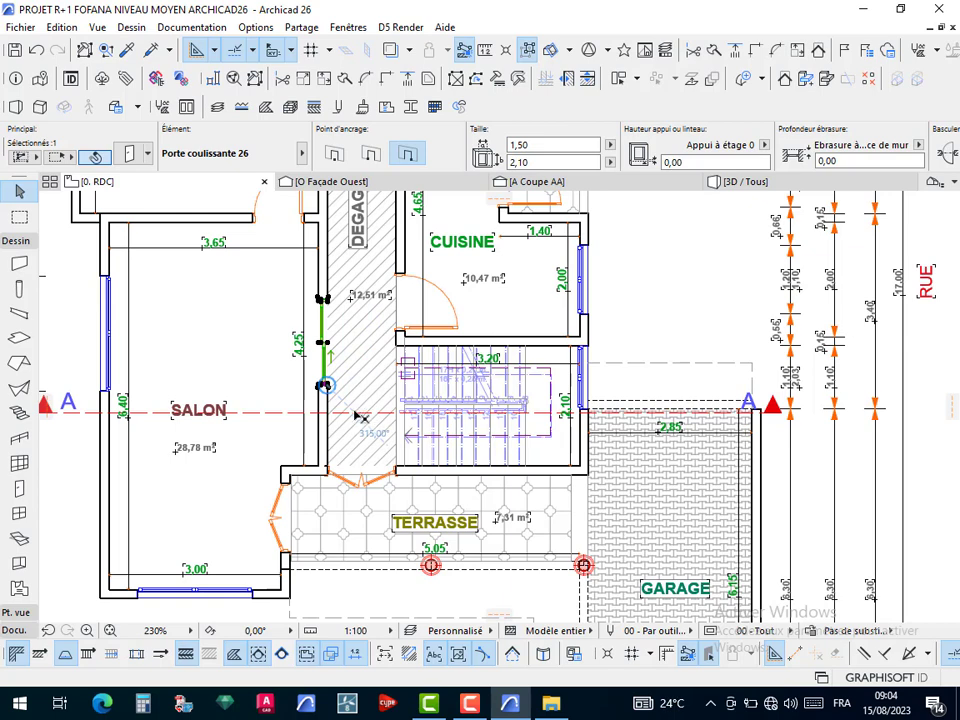
{"action": "key", "text": "Escape"}
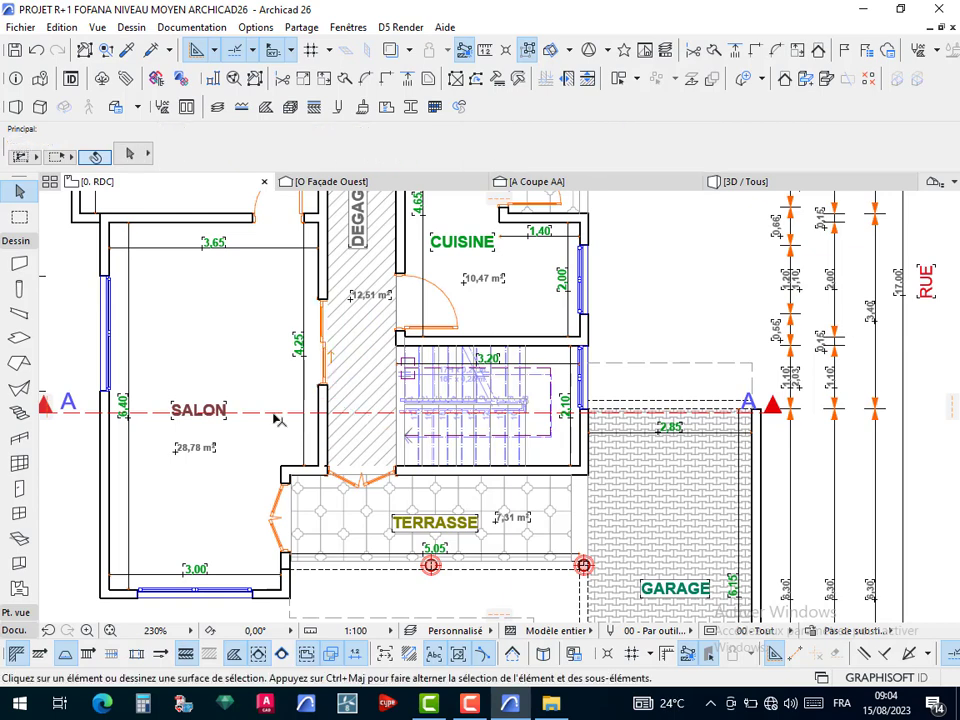
{"action": "left_click", "coordinate": [275, 416]}
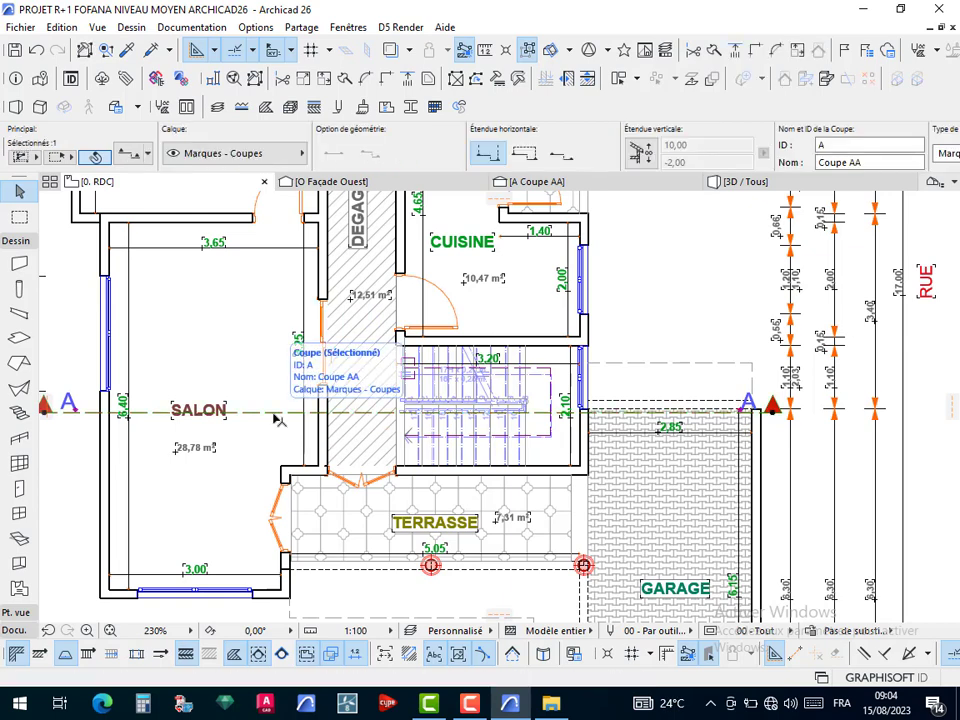
{"action": "left_click", "coordinate": [275, 414]}
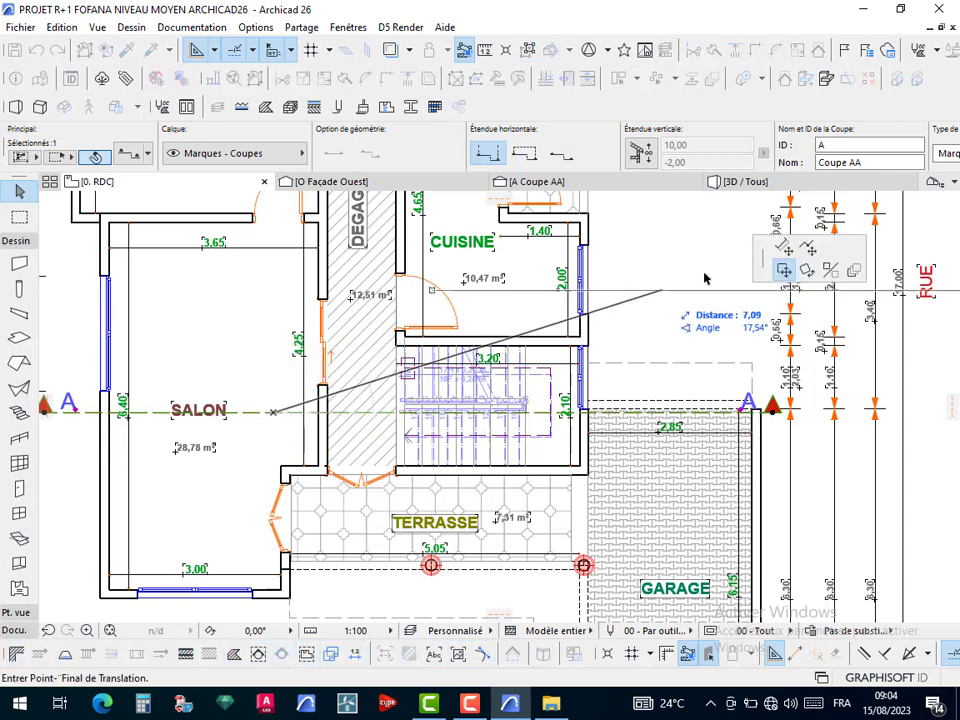
{"action": "left_click", "coordinate": [810, 250]}
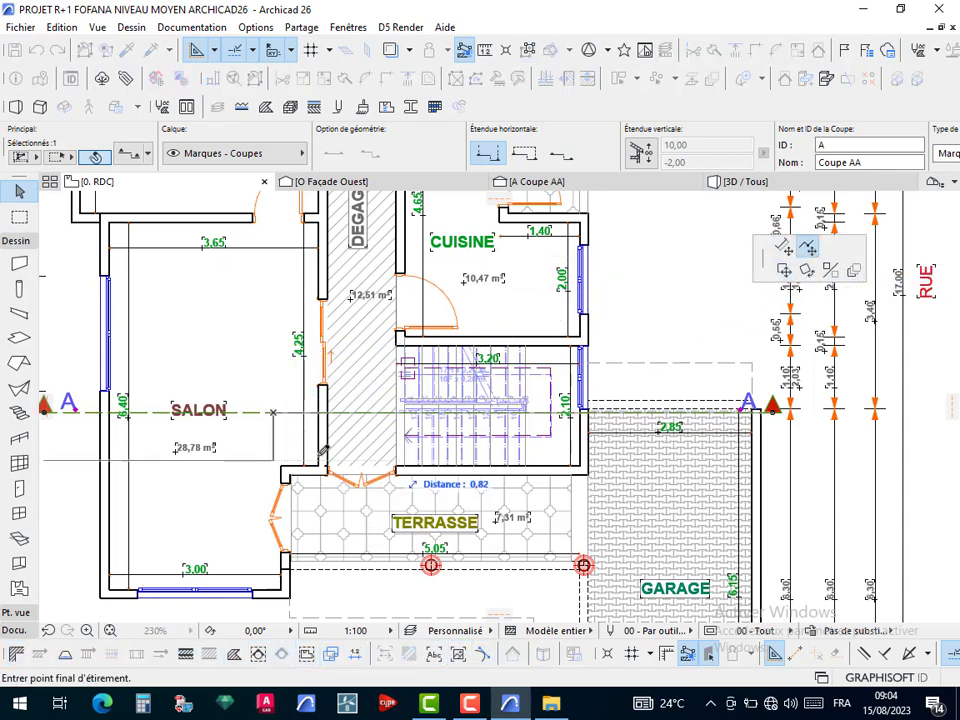
{"action": "left_click", "coordinate": [263, 331]}
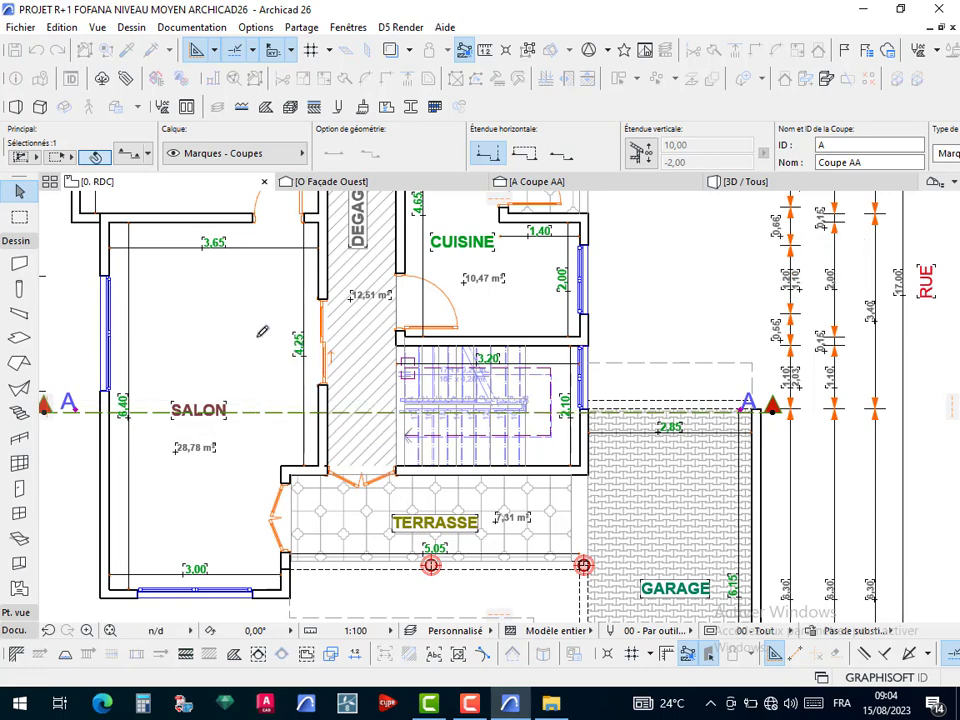
Bend section line AA in the corridor, shifting its salon side up about 1.08 m so it passes through the sliding door
{"action": "left_click", "coordinate": [370, 412]}
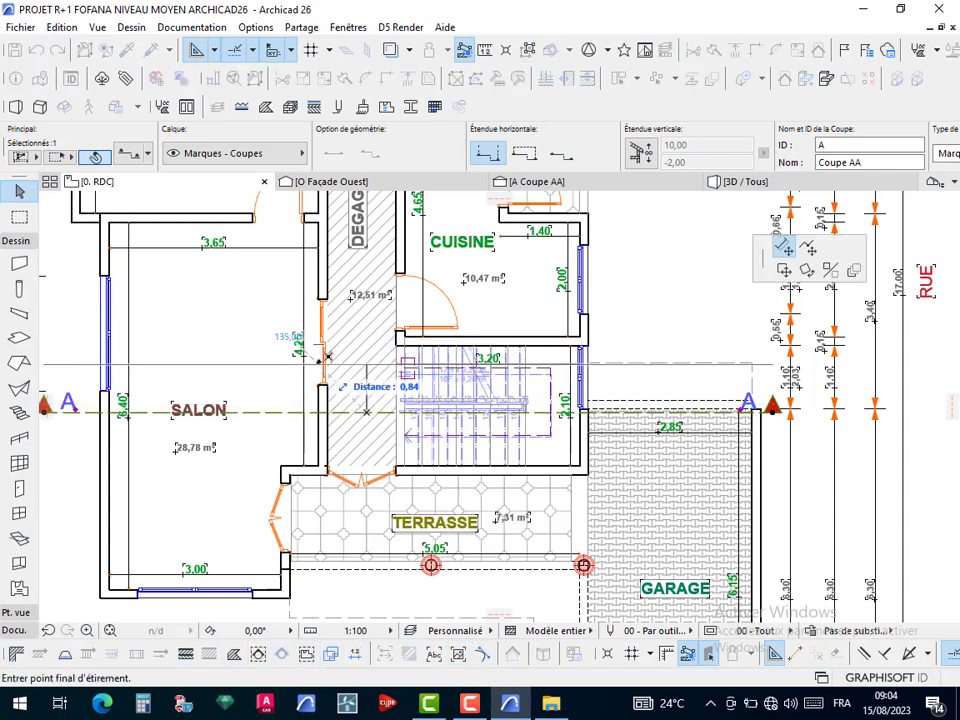
{"action": "left_click", "coordinate": [809, 250]}
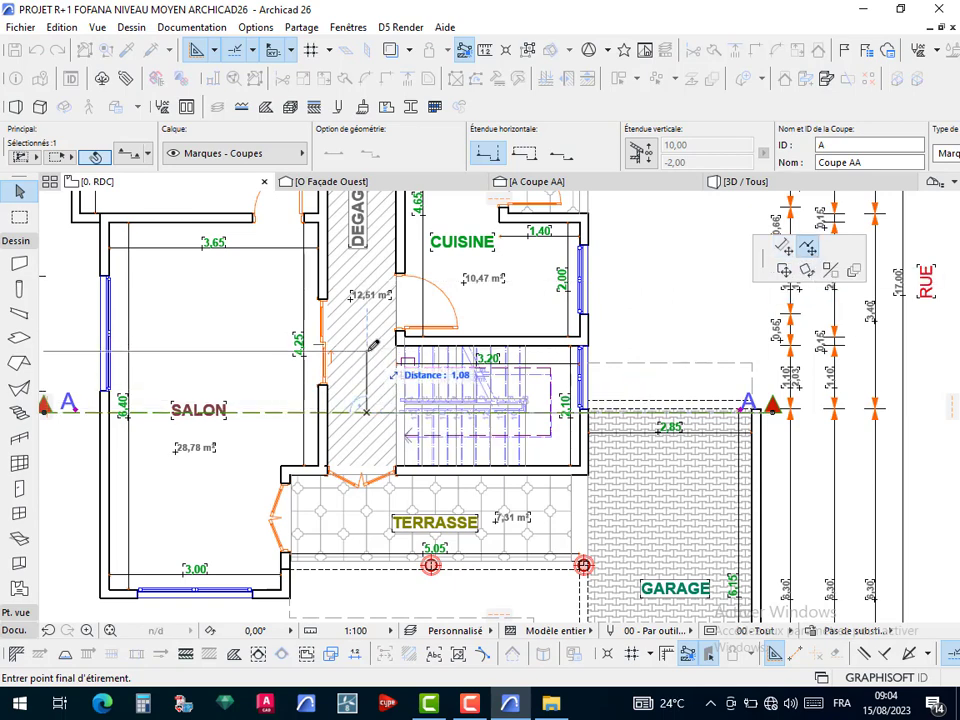
{"action": "left_click", "coordinate": [192, 349]}
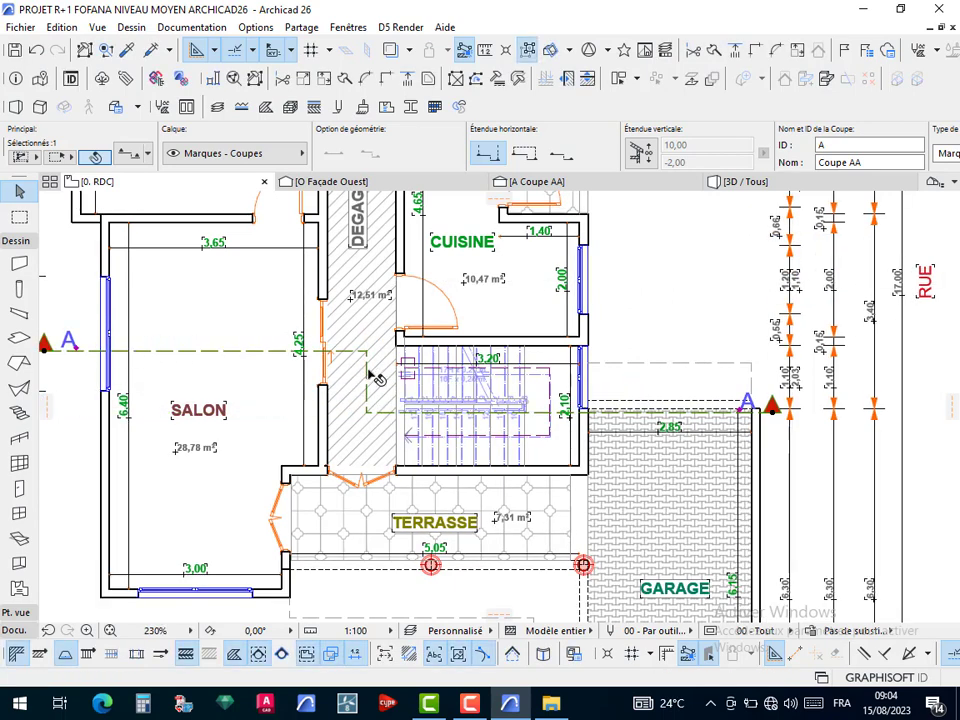
{"action": "scroll", "coordinate": [345, 372], "scroll_direction": "down", "scroll_amount": 1}
{"action": "scroll", "coordinate": [585, 404], "scroll_direction": "up", "scroll_amount": 4}
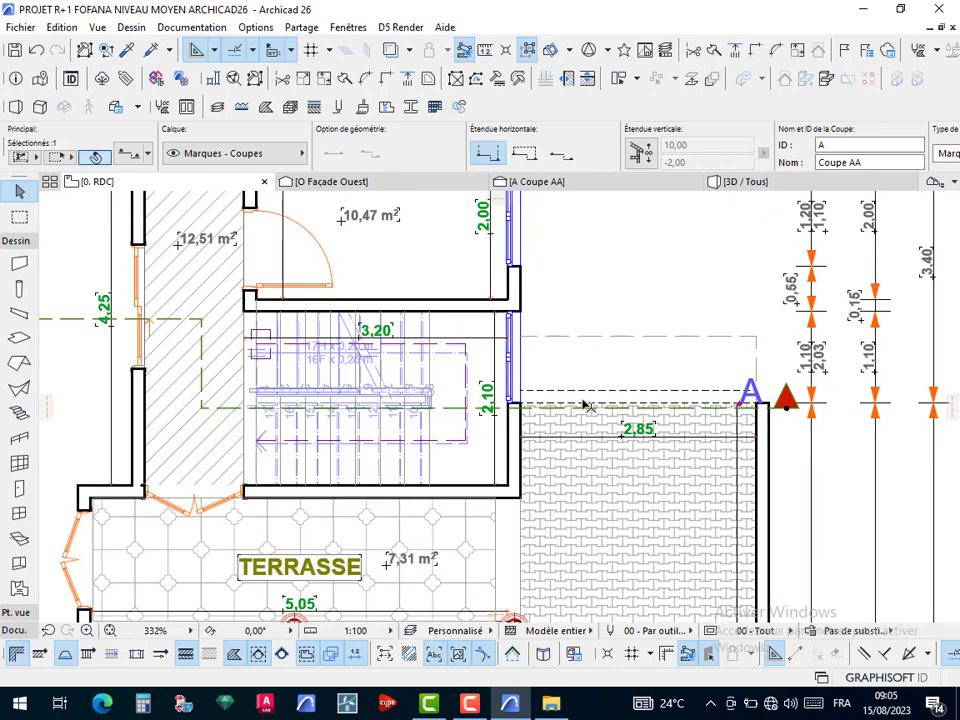
{"action": "scroll", "coordinate": [710, 362], "scroll_direction": "down", "scroll_amount": 3}
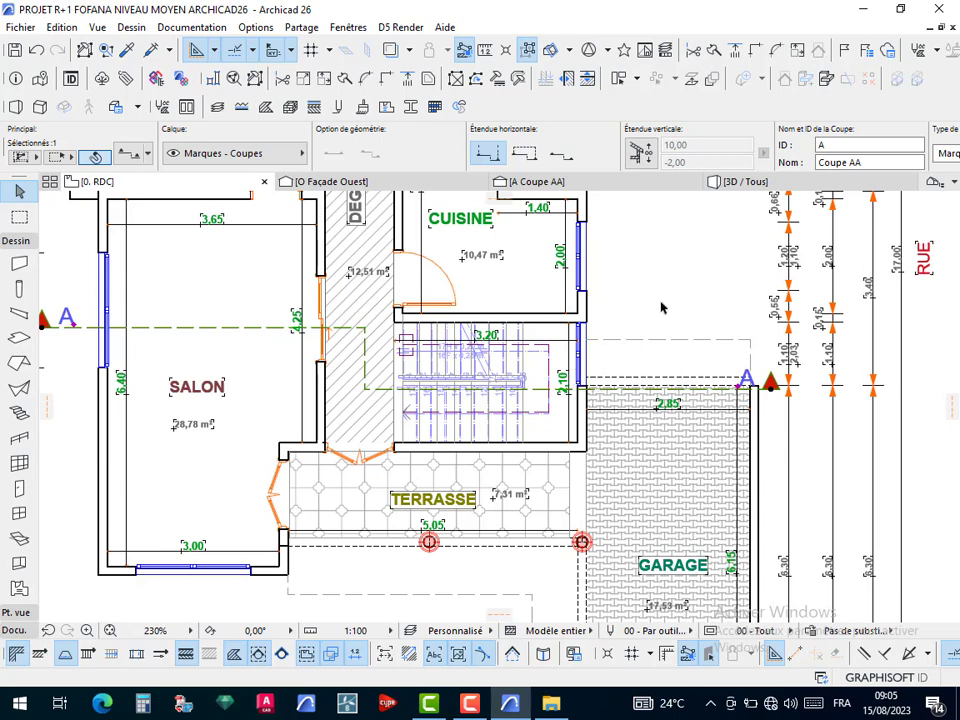
{"action": "left_click", "coordinate": [619, 339]}
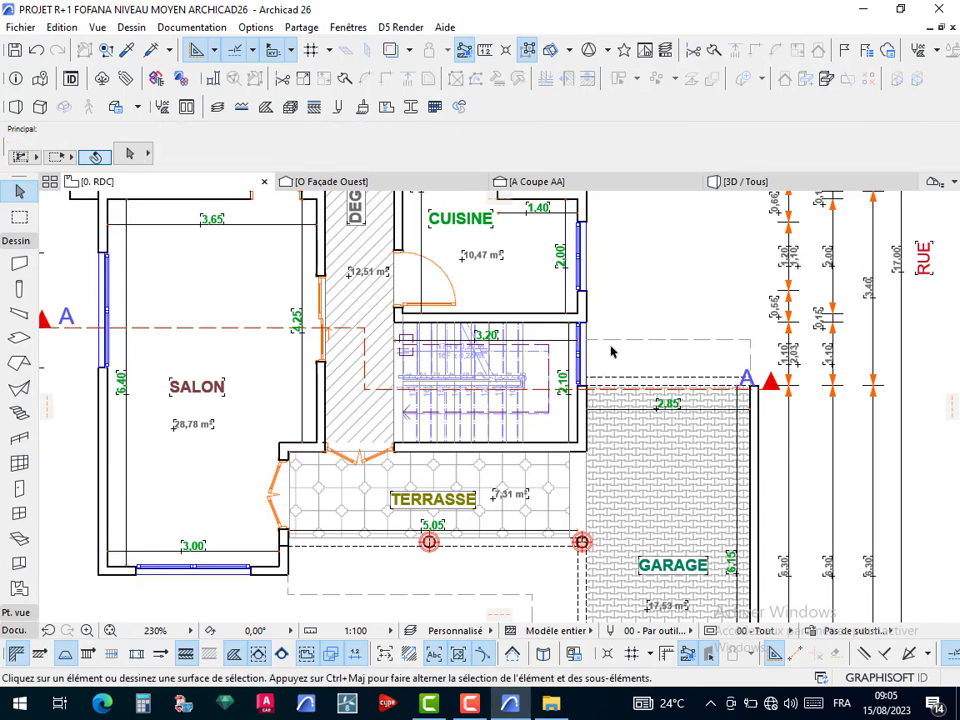
{"action": "scroll", "coordinate": [611, 236], "scroll_direction": "down", "scroll_amount": 1}
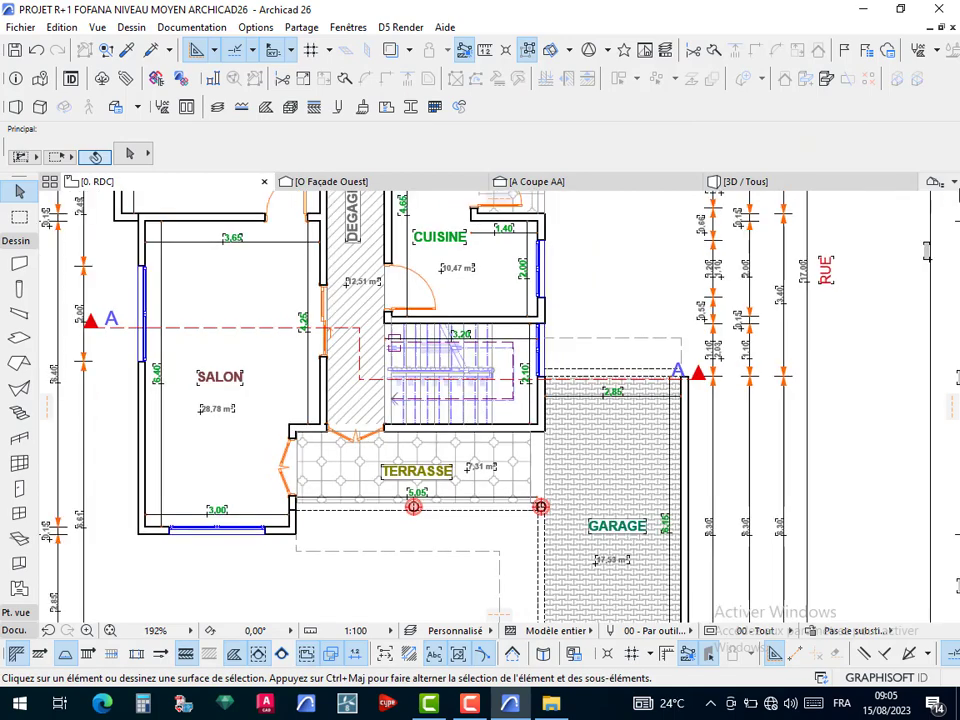
Examine the stairs, doors and garage wall in section AA and compare them with the line's position on the RDC plan
{"action": "left_click", "coordinate": [933, 181]}
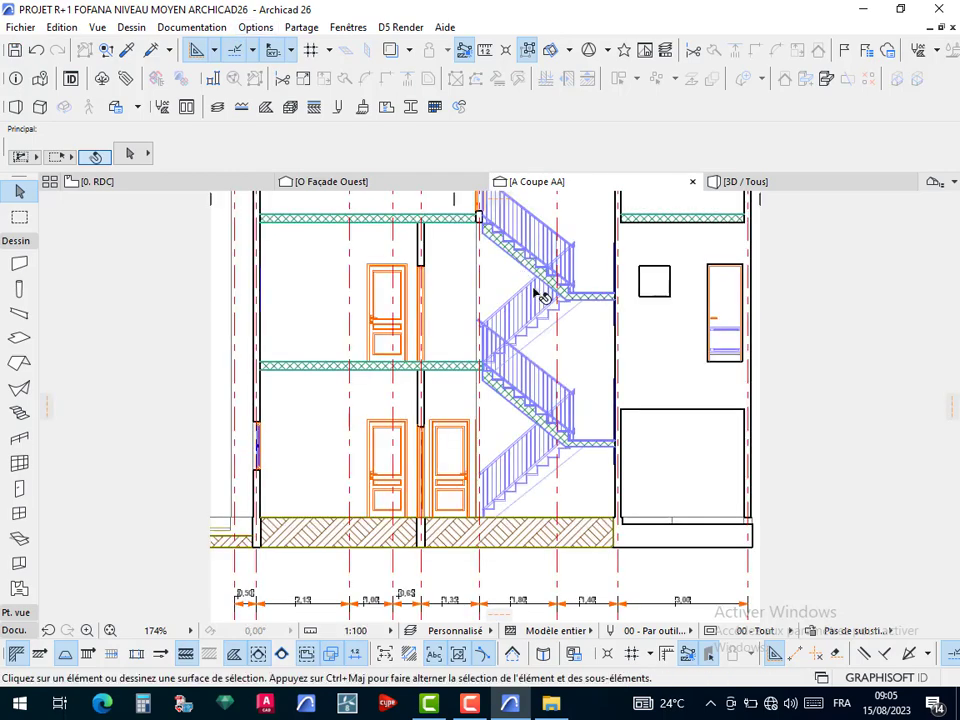
{"action": "middle_click_drag", "start_coordinate": [540, 334], "coordinate": [540, 341]}
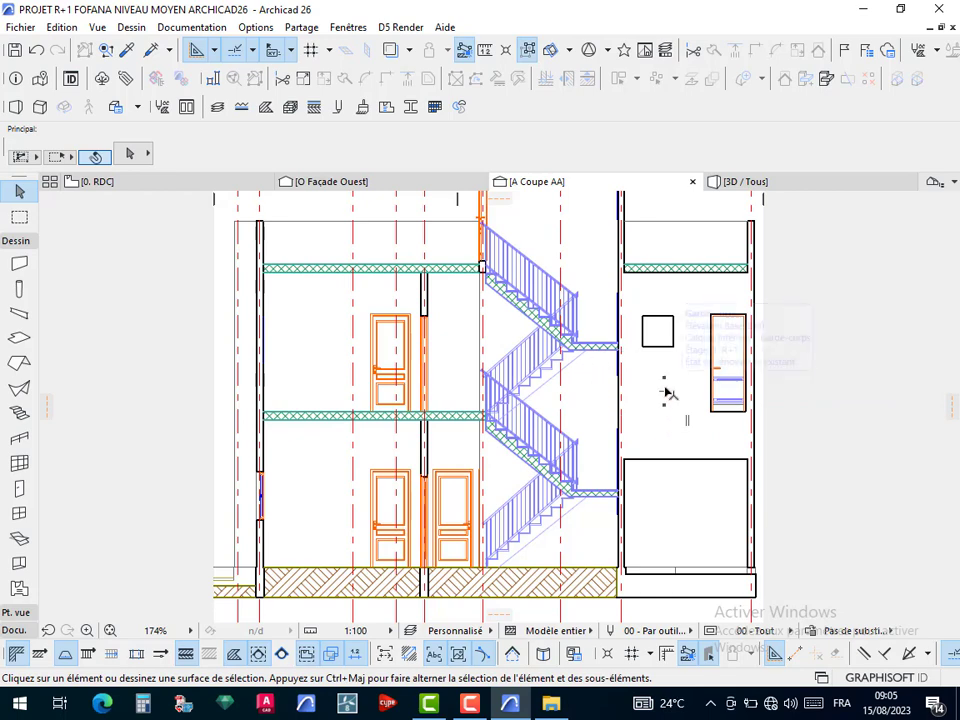
{"action": "scroll", "coordinate": [670, 395], "scroll_direction": "down", "scroll_amount": 2}
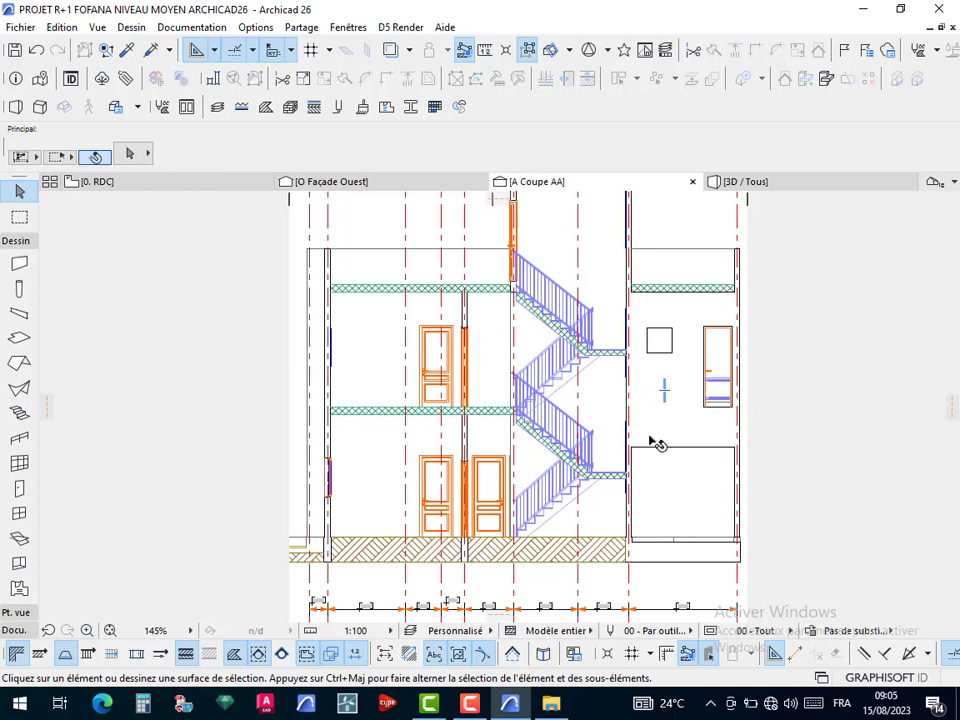
{"action": "middle_click_drag", "start_coordinate": [648, 437], "coordinate": [639, 454]}
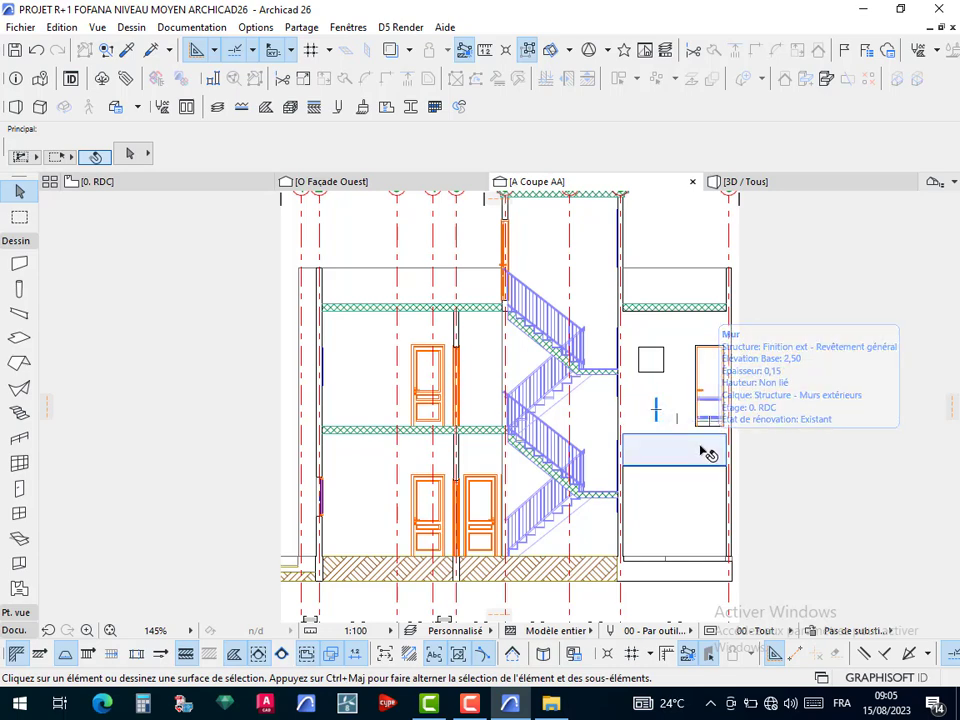
{"action": "left_click", "coordinate": [125, 186]}
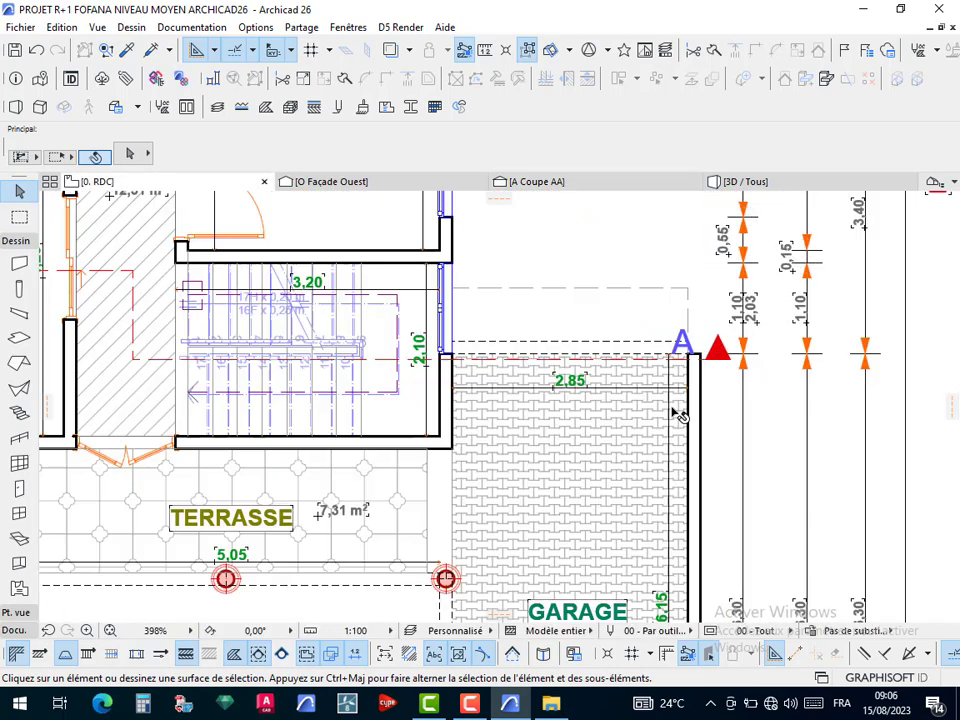
{"action": "scroll", "coordinate": [677, 413], "scroll_direction": "up", "scroll_amount": 2}
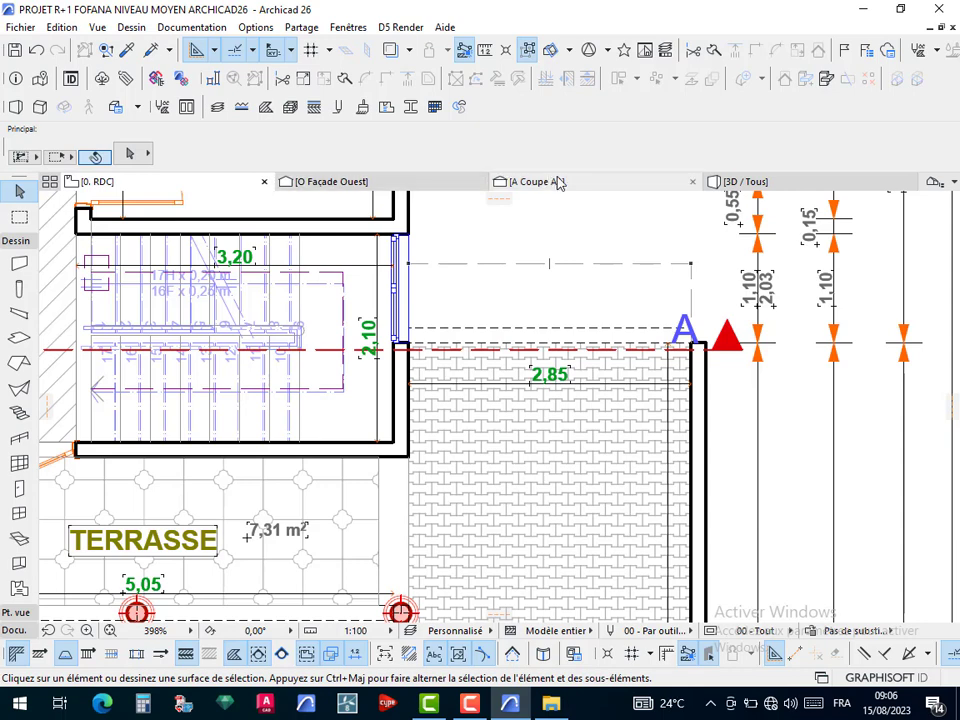
On the R+1 plan, move section line AA straight down off the exterior wall so it cuts through the small SDB beside the stairs
{"action": "right_click", "coordinate": [191, 191]}
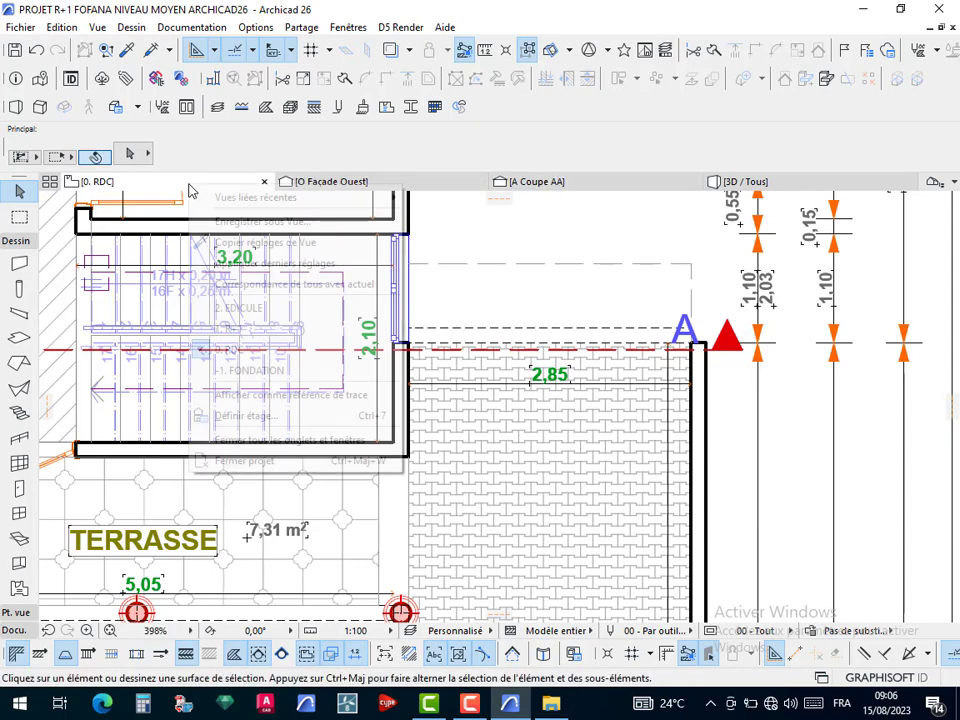
{"action": "left_click", "coordinate": [246, 334]}
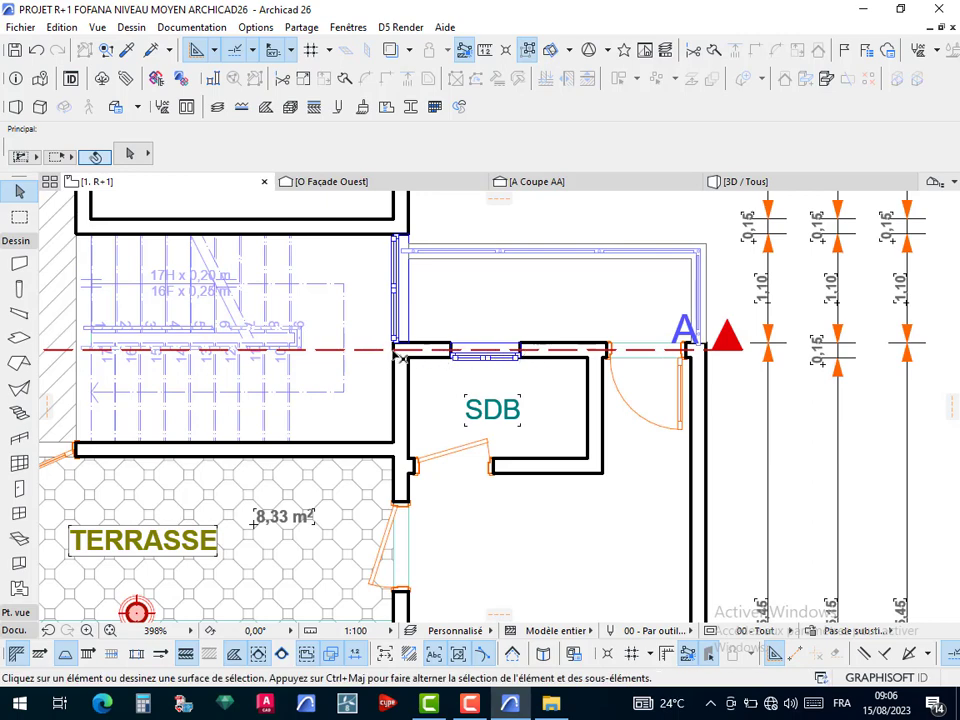
{"action": "left_click", "coordinate": [647, 358]}
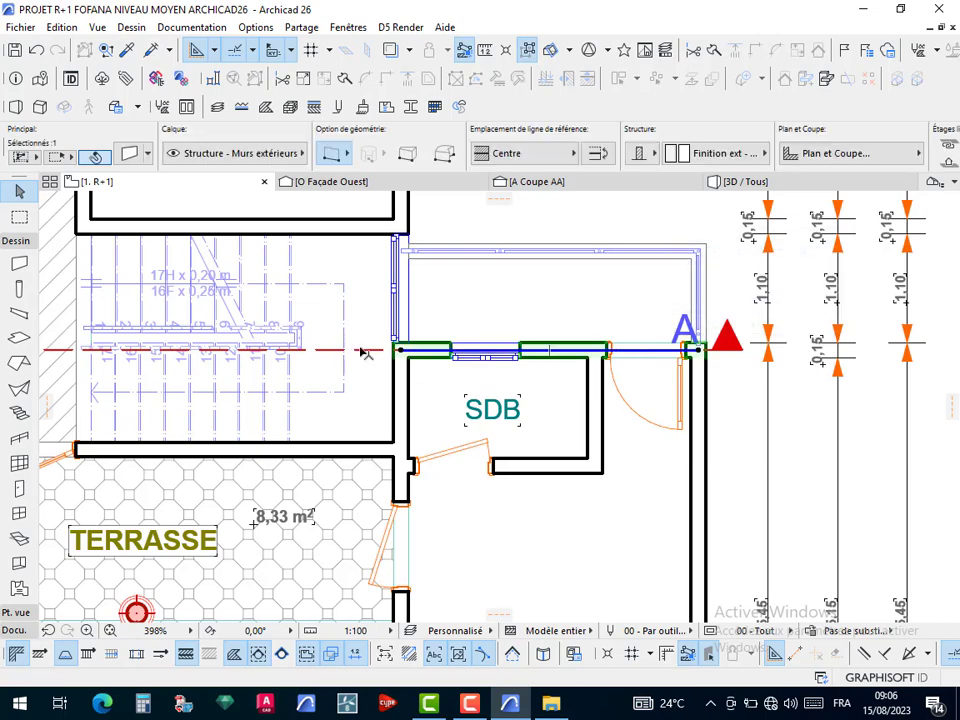
{"action": "left_click", "coordinate": [365, 352]}
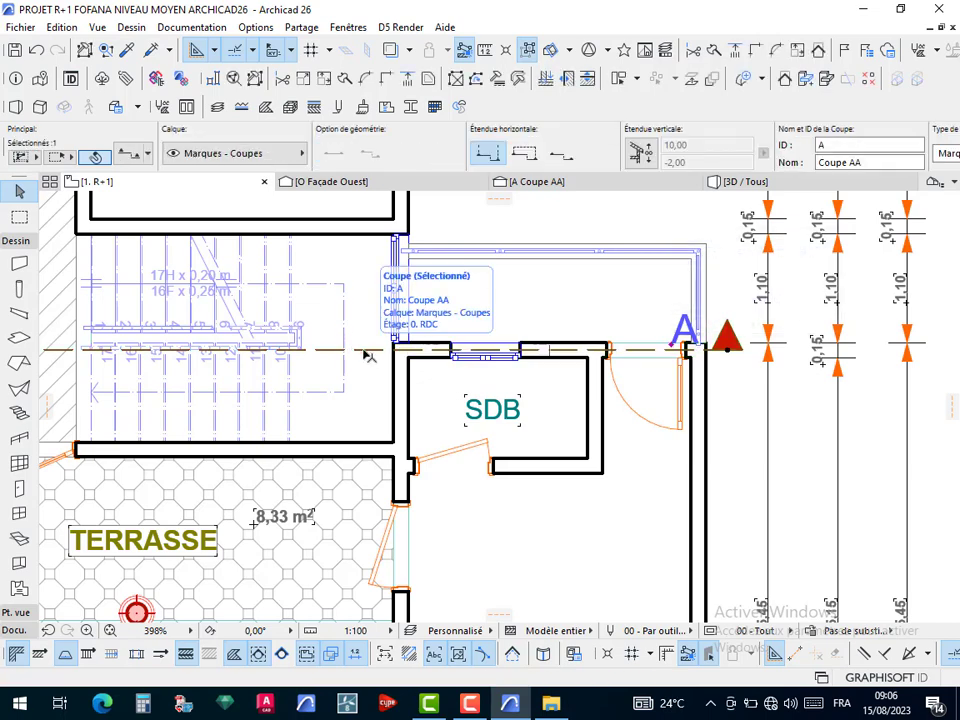
{"action": "left_click", "coordinate": [365, 352]}
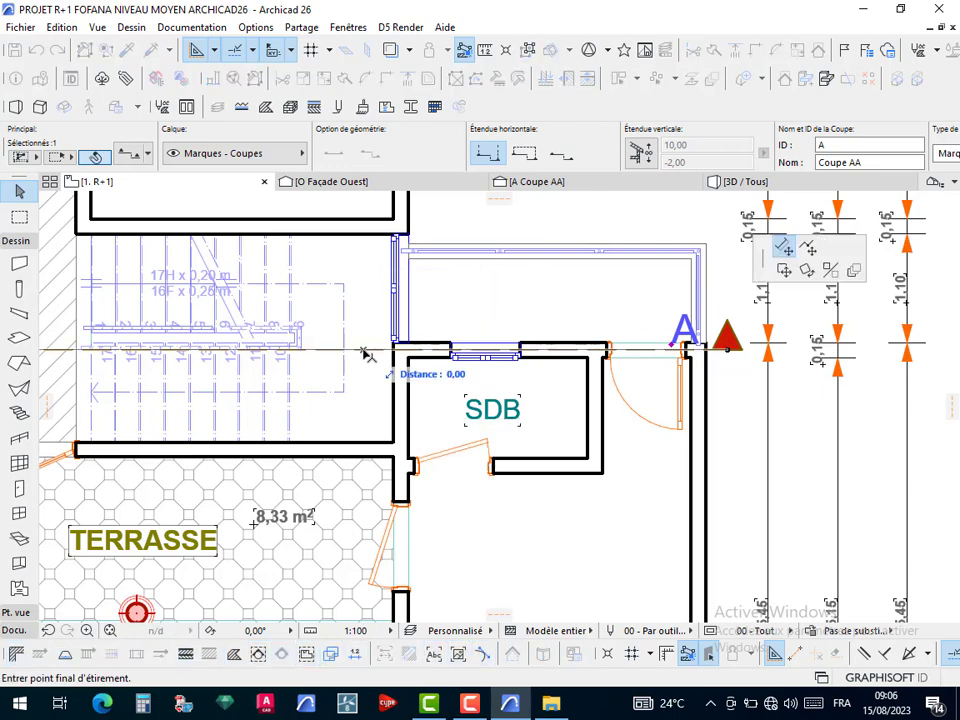
{"action": "left_click", "coordinate": [784, 270]}
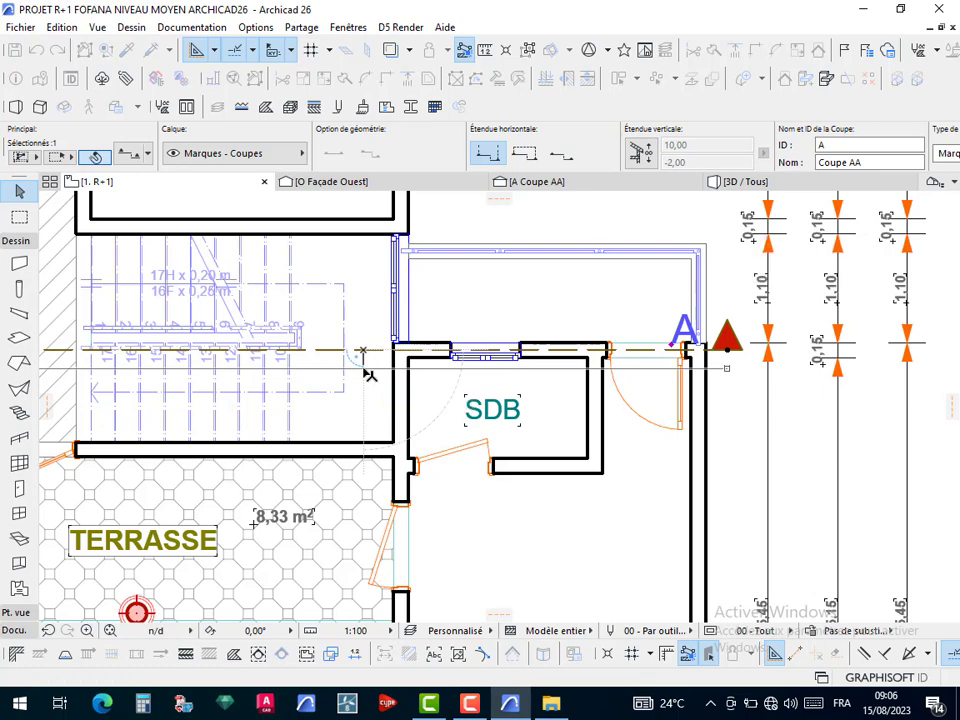
{"action": "left_click", "coordinate": [367, 370]}
{"action": "scroll", "coordinate": [360, 366], "scroll_direction": "down", "scroll_amount": 2}
{"action": "middle_click_drag", "start_coordinate": [360, 366], "coordinate": [448, 378]}
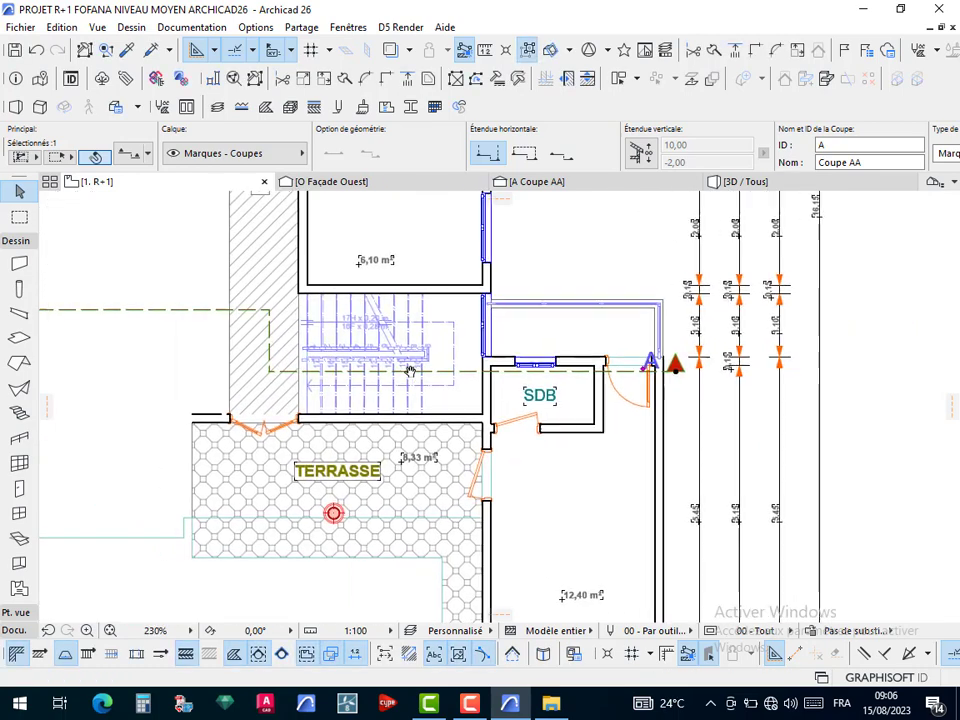
{"action": "scroll", "coordinate": [420, 372], "scroll_direction": "down", "scroll_amount": 2}
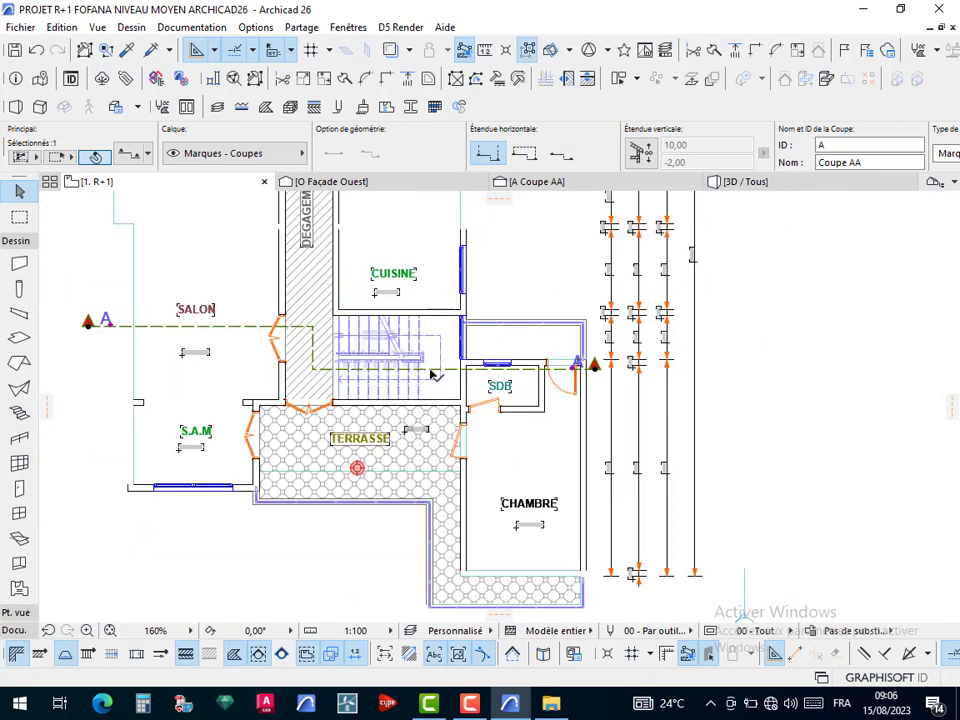
Check the moved section line AA on the RDC plan, and open section AA to examine the new cut
{"action": "right_click", "coordinate": [176, 185]}
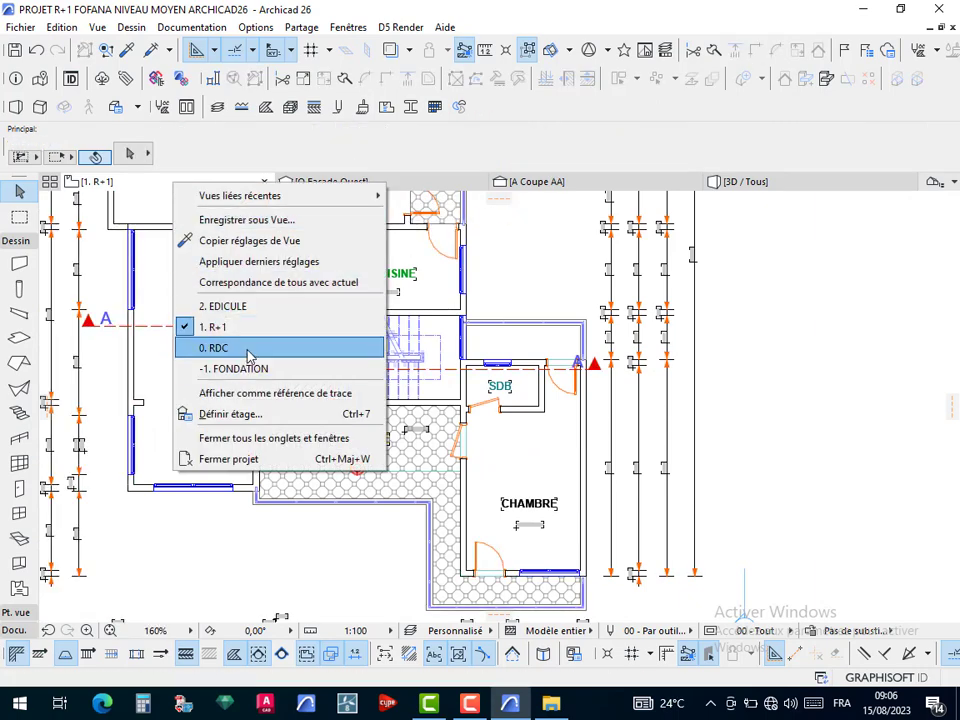
{"action": "left_click", "coordinate": [250, 349]}
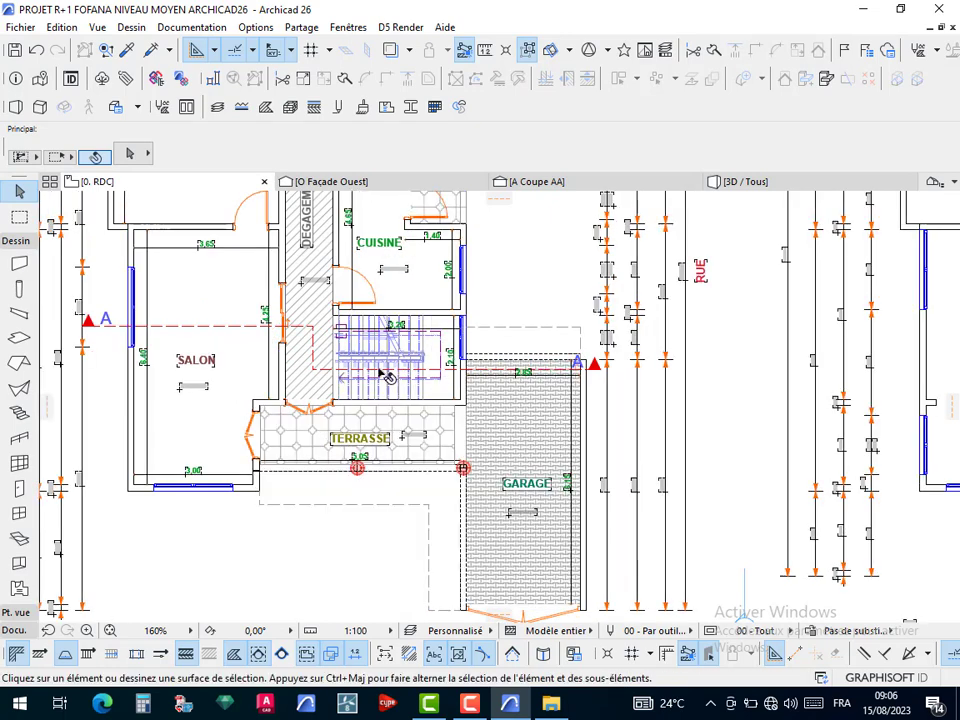
{"action": "scroll", "coordinate": [380, 374], "scroll_direction": "up", "scroll_amount": 1}
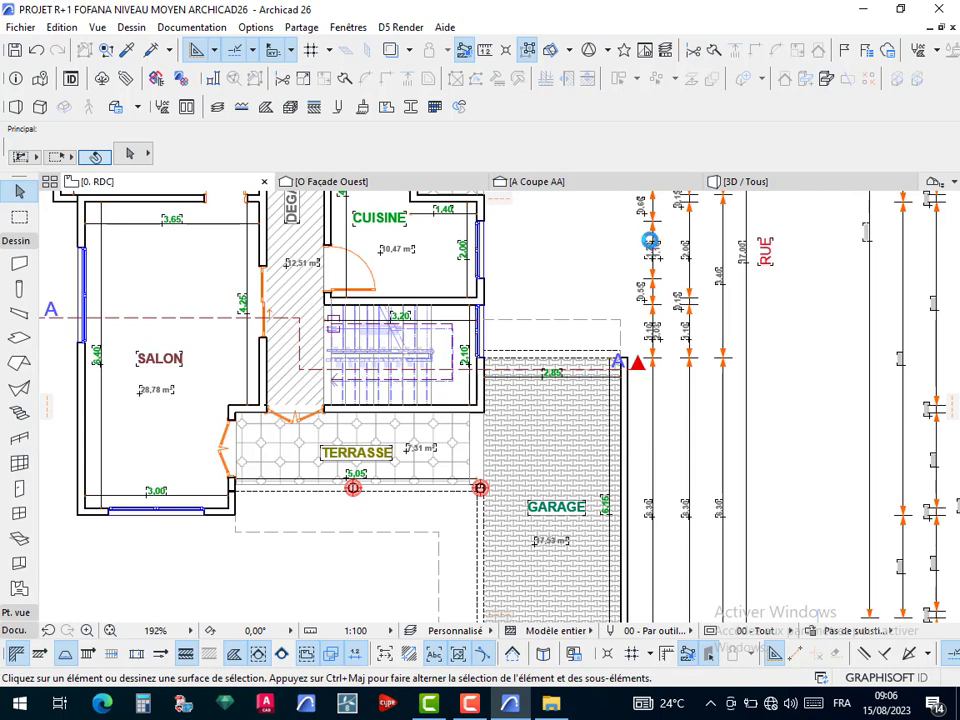
{"action": "left_click", "coordinate": [530, 181]}
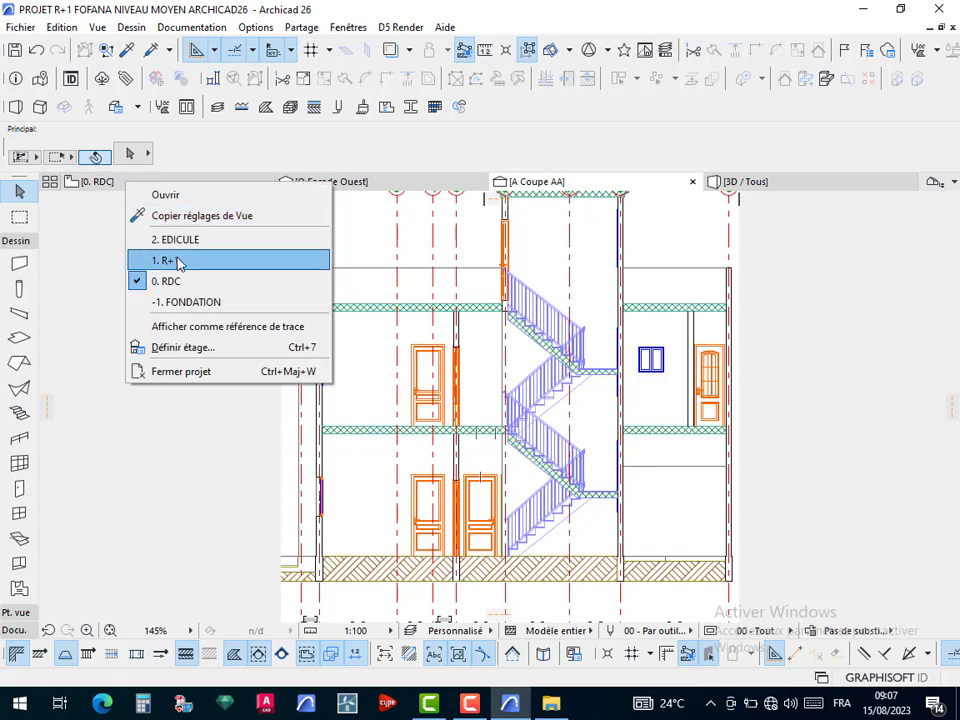
Open the R+1 plan and examine the room layout and the path of section line AA across the floor
{"action": "left_click", "coordinate": [180, 262]}
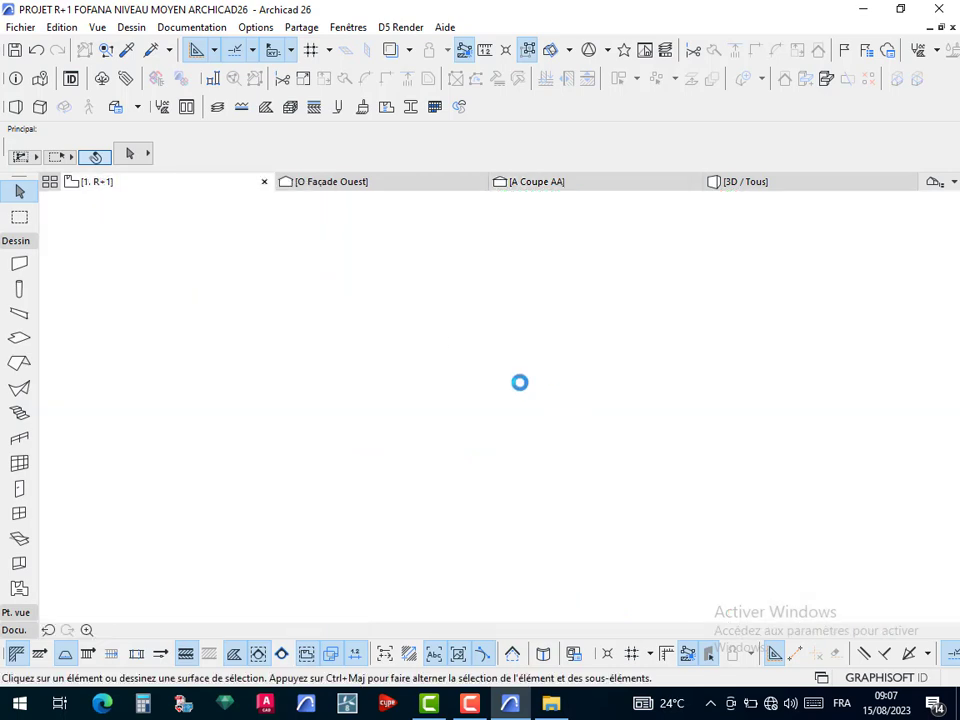
{"action": "scroll", "coordinate": [513, 360], "scroll_direction": "up", "scroll_amount": 5}
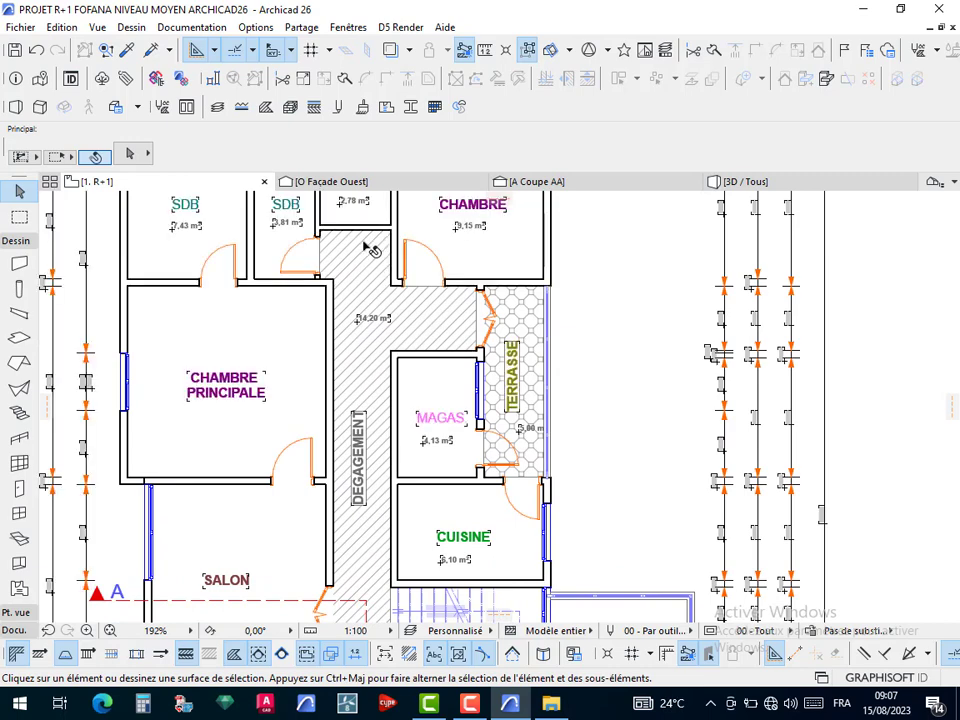
{"action": "scroll", "coordinate": [375, 250], "scroll_direction": "up", "scroll_amount": 3}
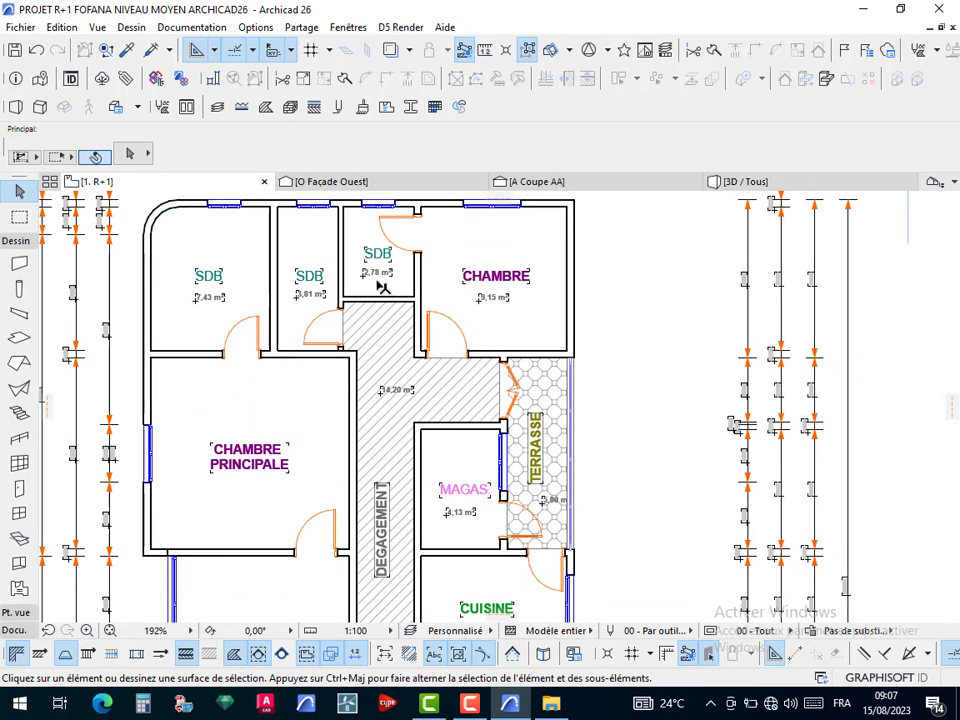
{"action": "scroll", "coordinate": [411, 301], "scroll_direction": "down", "scroll_amount": 2}
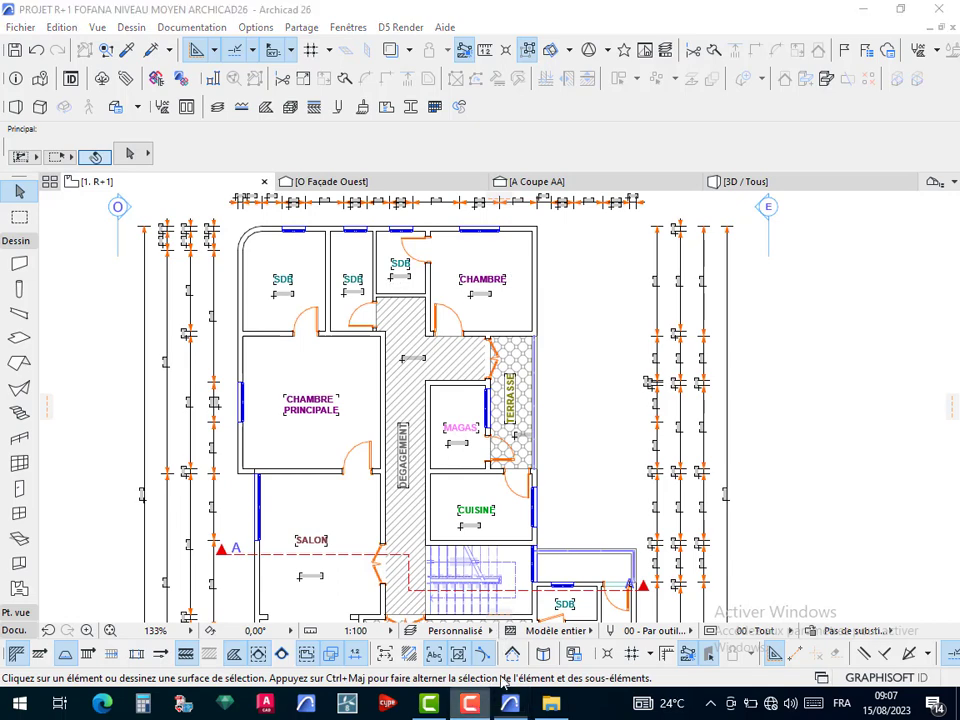
{"action": "left_click", "coordinate": [469, 703]}
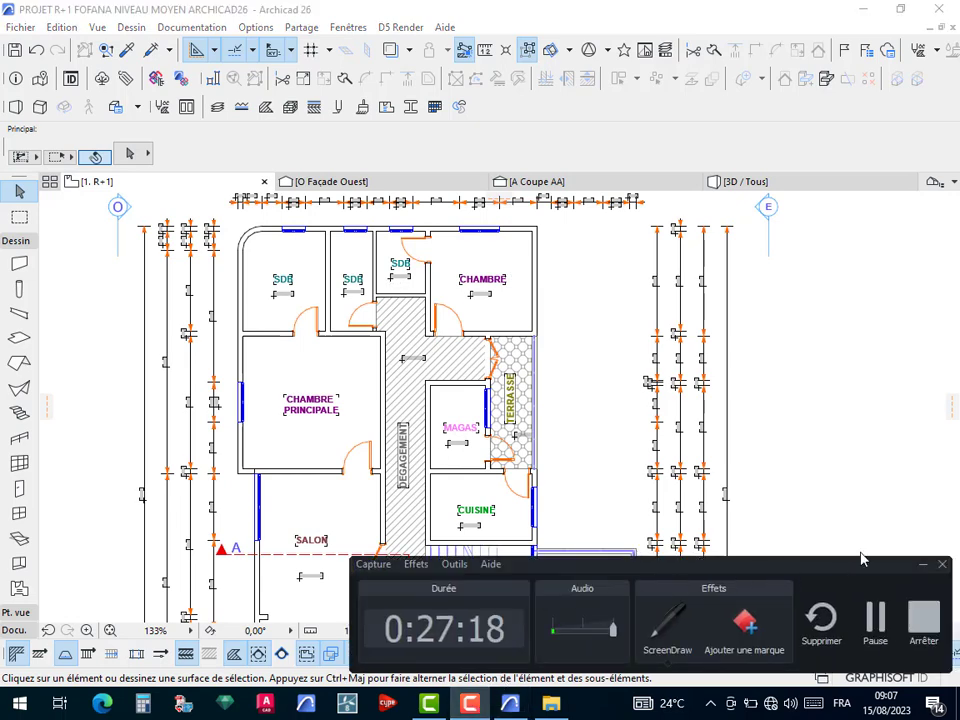
{"action": "left_click", "coordinate": [820, 512]}
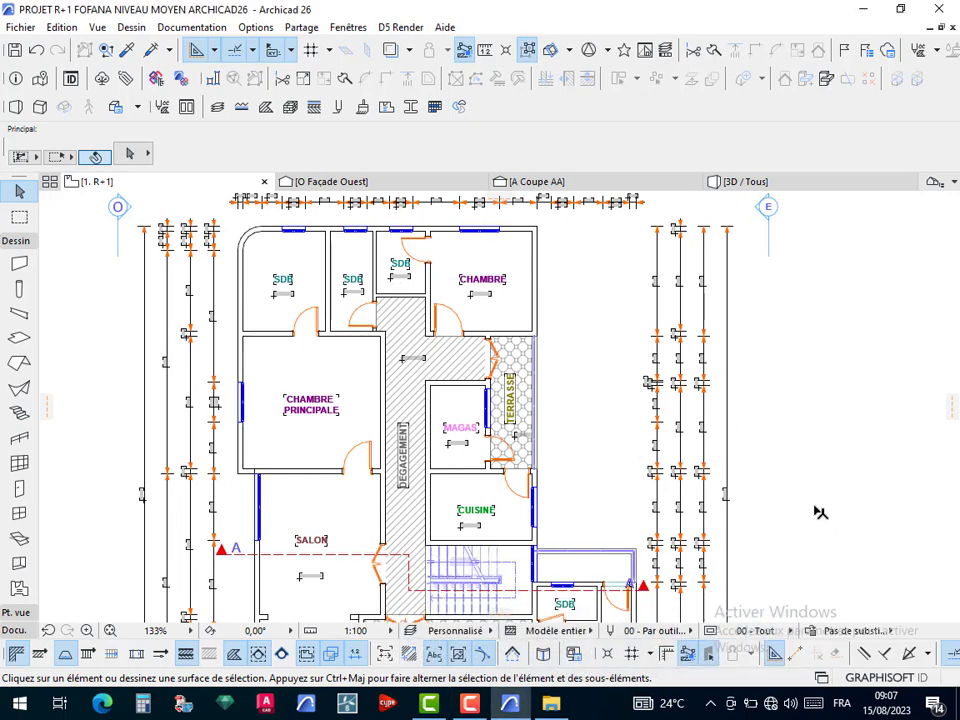
{"action": "left_click", "coordinate": [586, 329]}
{"action": "left_click", "coordinate": [600, 392]}
{"action": "scroll", "coordinate": [440, 350], "scroll_direction": "down", "scroll_amount": 1}
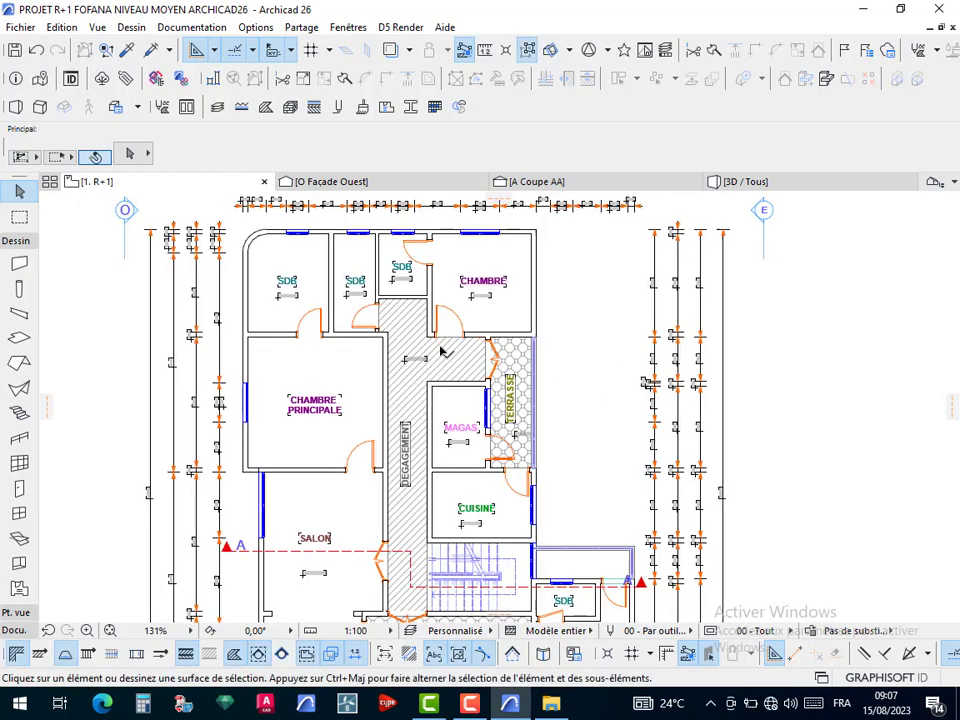
Return to section AA and set the Line tool to single segments with the Continu line type
{"action": "left_click", "coordinate": [530, 181]}
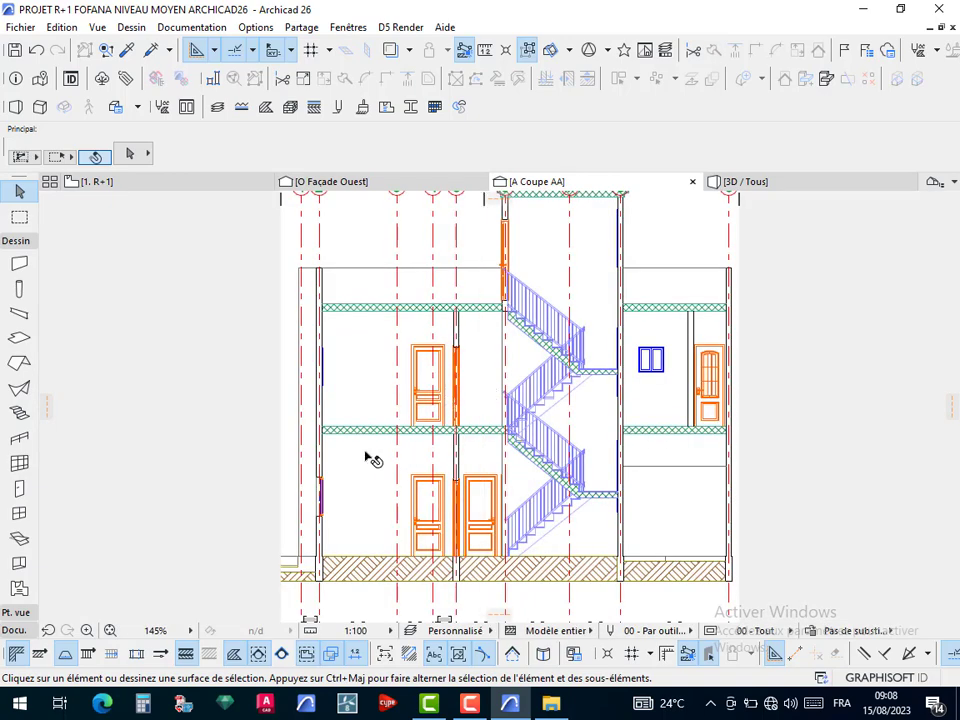
{"action": "scroll", "coordinate": [370, 458], "scroll_direction": "up", "scroll_amount": 5}
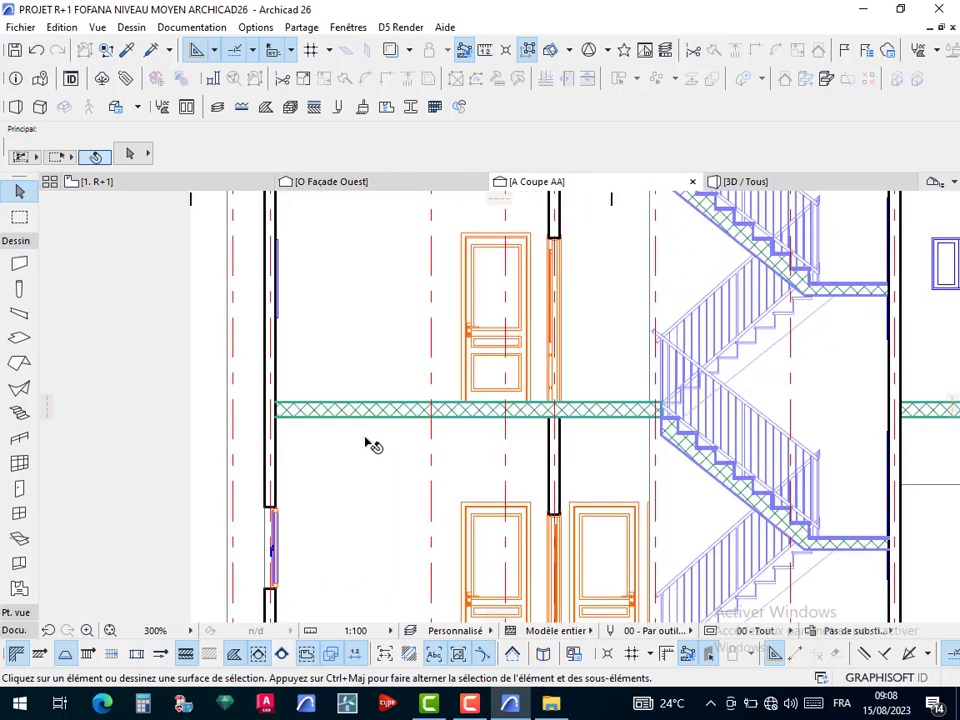
{"action": "scroll", "coordinate": [326, 420], "scroll_direction": "down", "scroll_amount": 1}
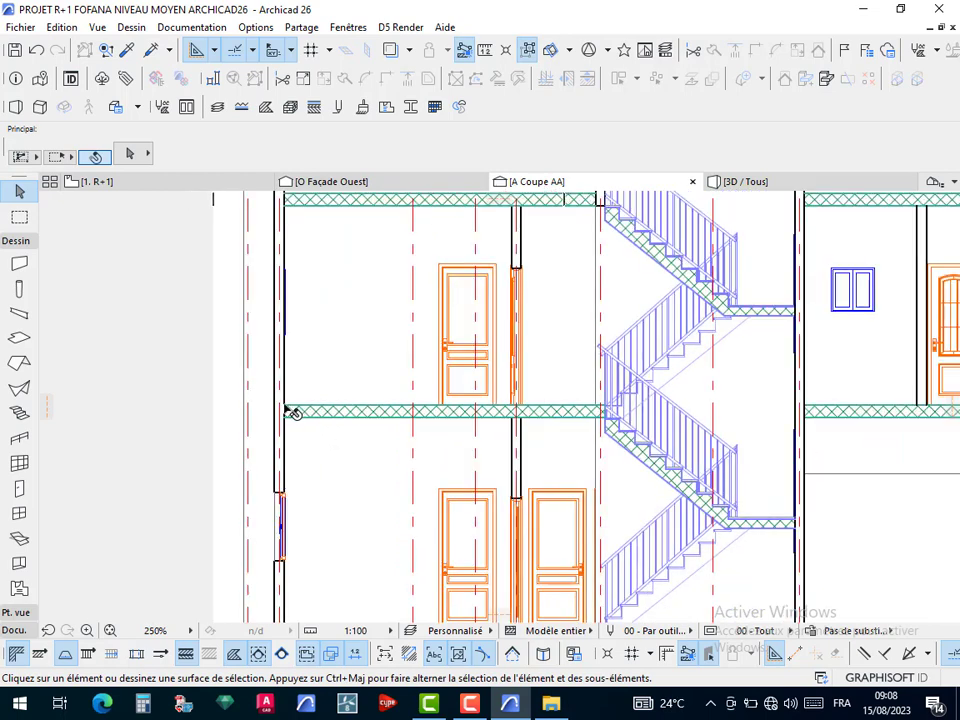
{"action": "scroll", "coordinate": [291, 410], "scroll_direction": "up", "scroll_amount": 3}
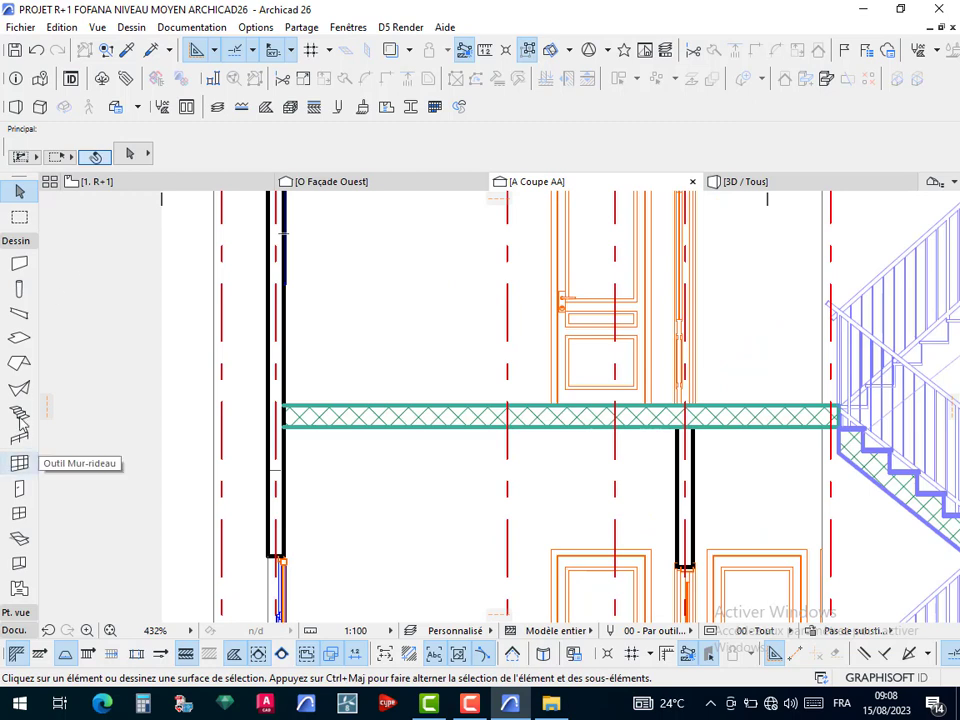
{"action": "left_click", "coordinate": [17, 246]}
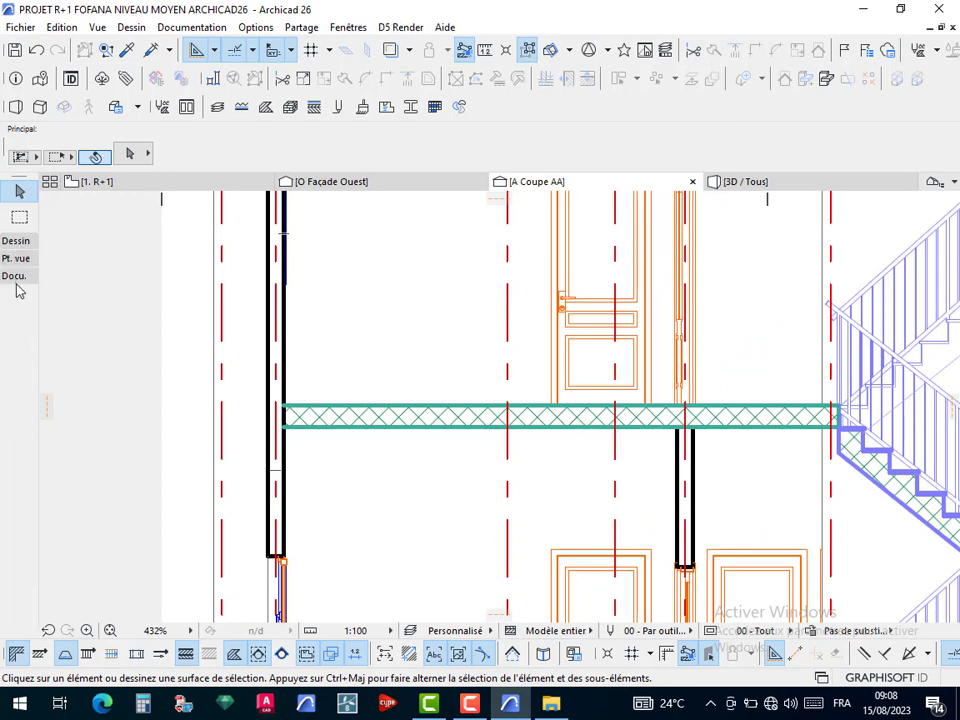
{"action": "left_click", "coordinate": [16, 280]}
{"action": "left_click", "coordinate": [19, 523]}
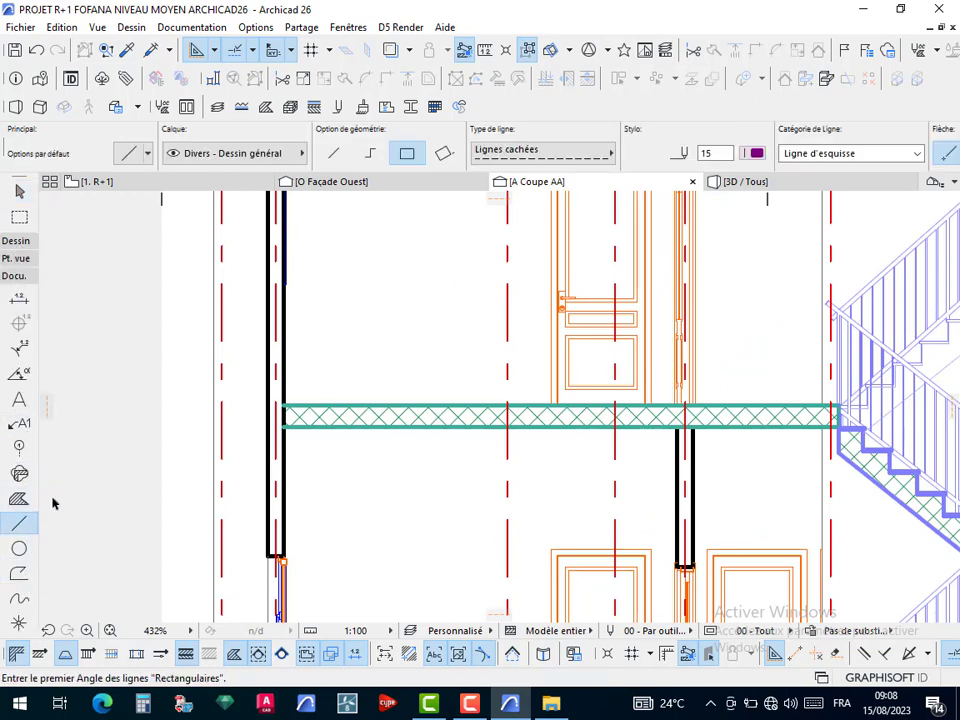
{"action": "left_click", "coordinate": [336, 156]}
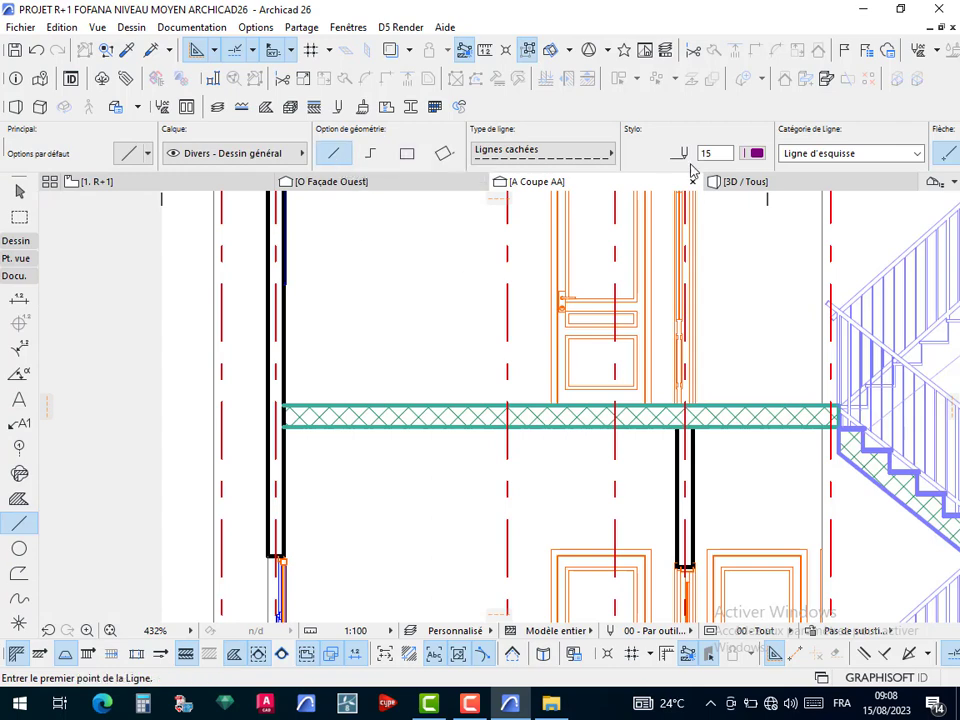
{"action": "left_click", "coordinate": [545, 151]}
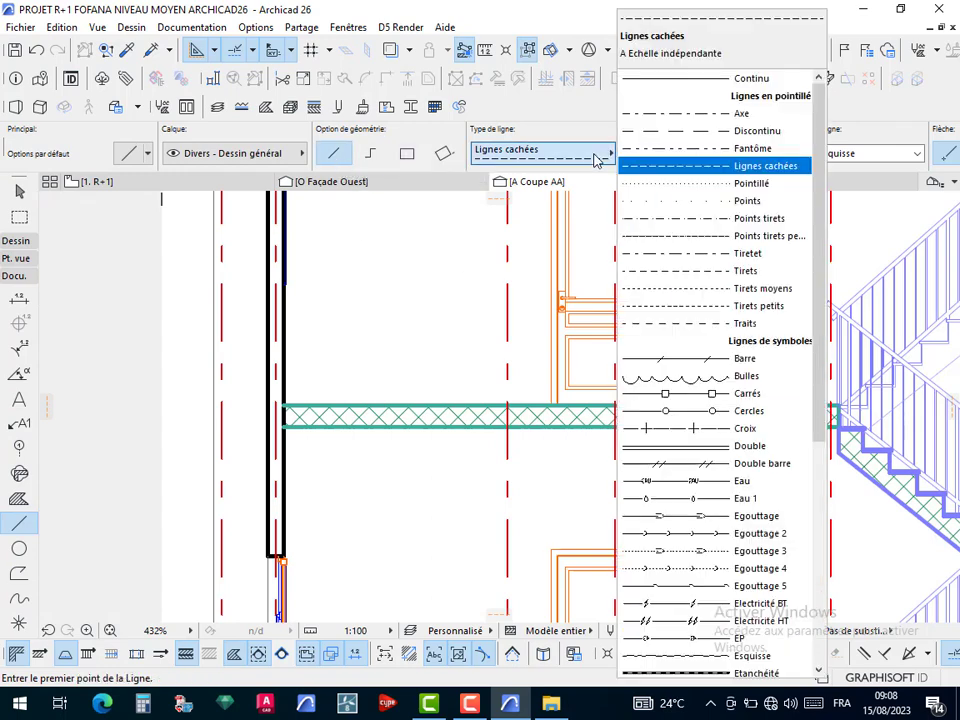
{"action": "left_click", "coordinate": [670, 84]}
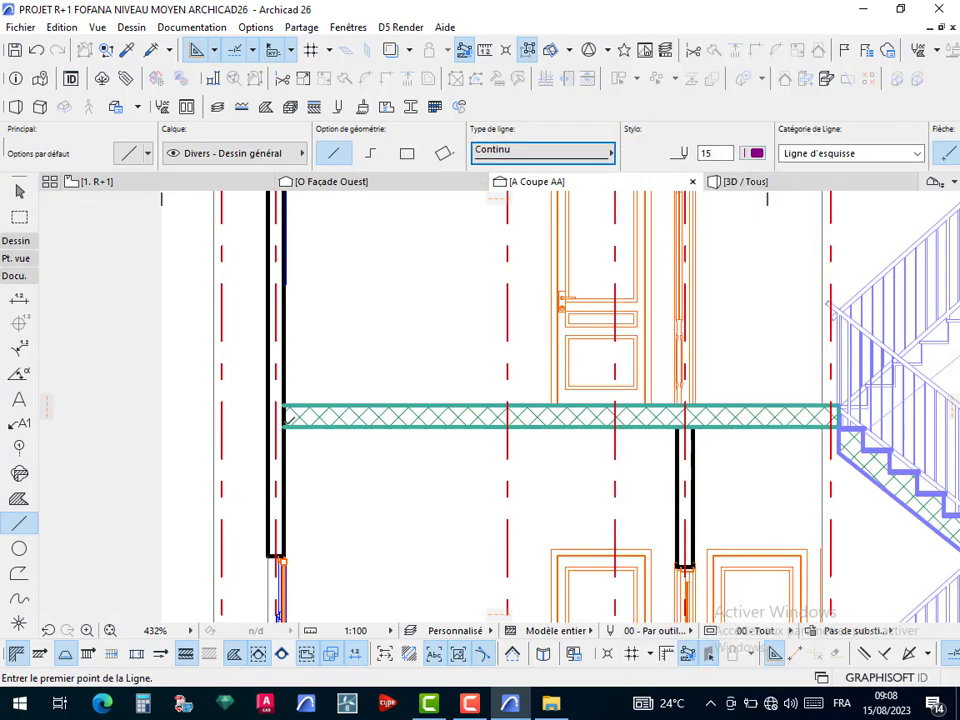
Draw a horizontal line from the RDC window head in the salon's exterior wall across the section, past the opposite exterior wall
{"action": "left_click", "coordinate": [274, 558]}
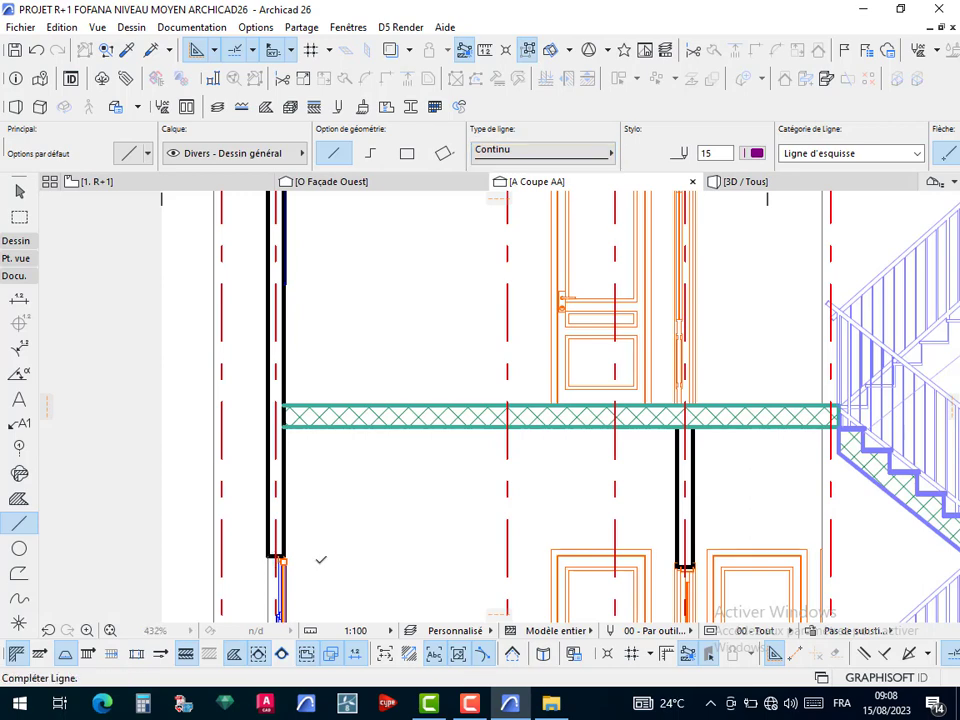
{"action": "scroll", "coordinate": [310, 512], "scroll_direction": "down", "scroll_amount": 2}
{"action": "middle_click_drag", "start_coordinate": [221, 497], "coordinate": [146, 482]}
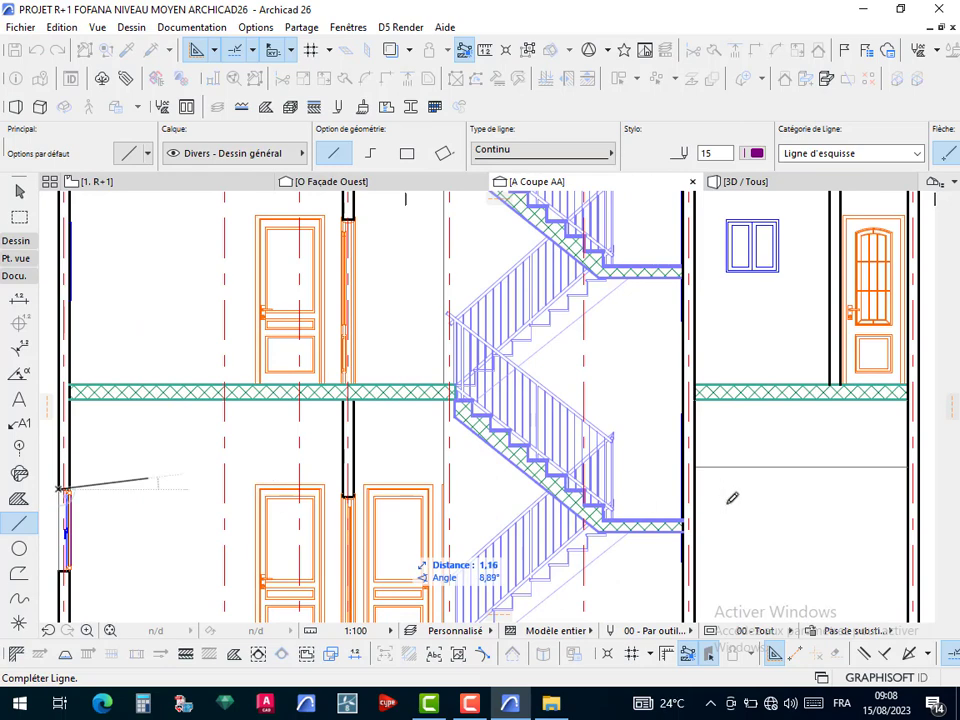
{"action": "scroll", "coordinate": [735, 497], "scroll_direction": "down", "scroll_amount": 2}
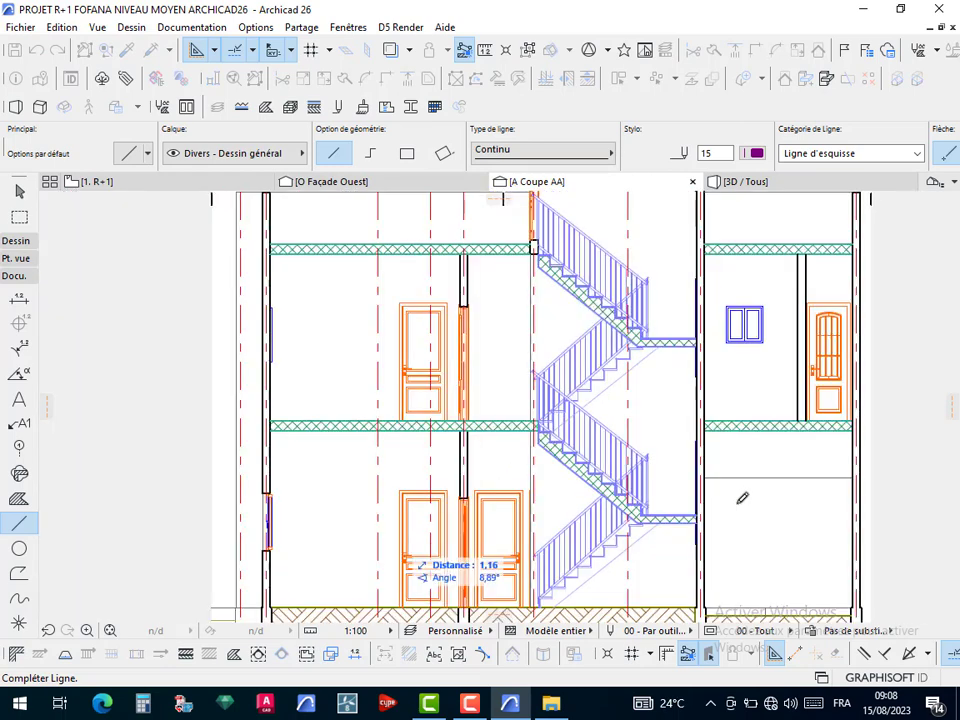
{"action": "left_click", "coordinate": [884, 492]}
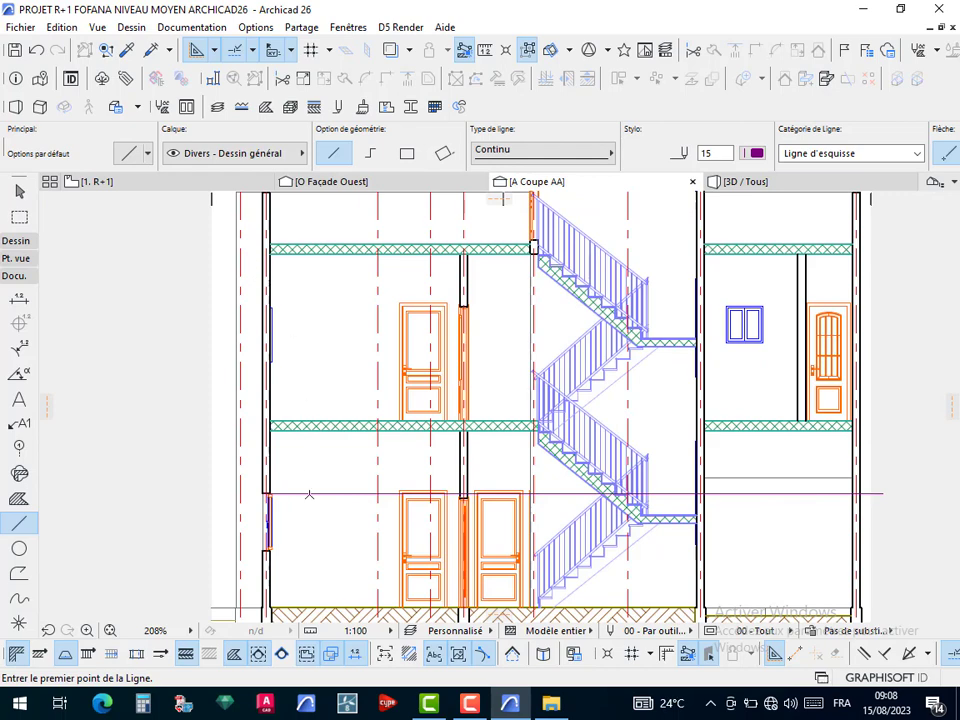
{"action": "key", "text": "Escape"}
Copy the horizontal window-head line straight up by a short offset to form a parallel pair
{"action": "left_click", "coordinate": [312, 497]}
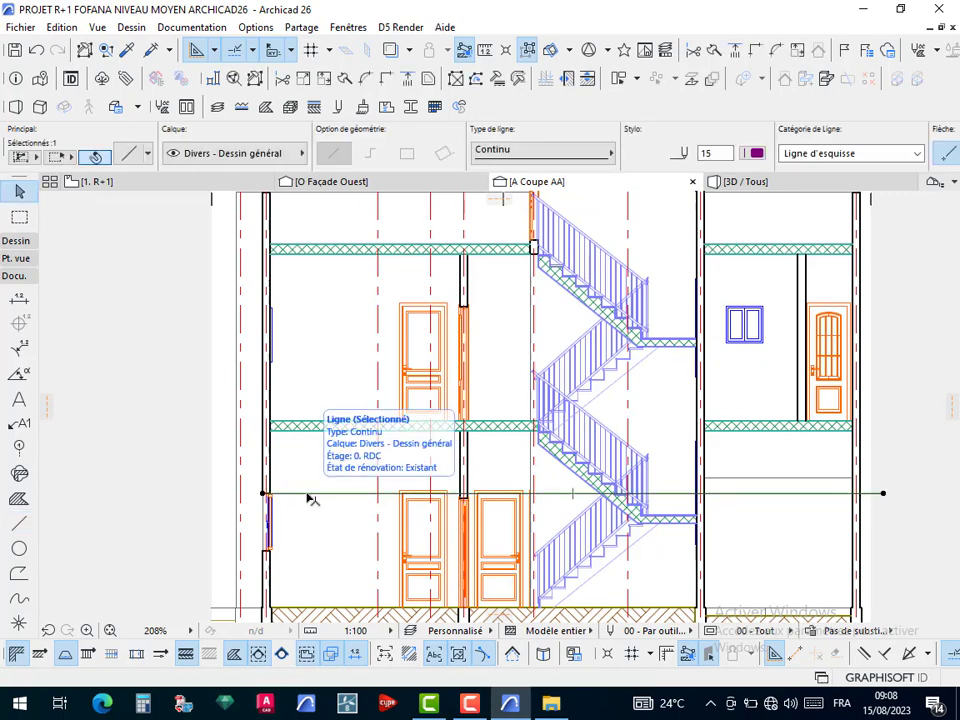
{"action": "key", "text": "ctrl+shift+d"}
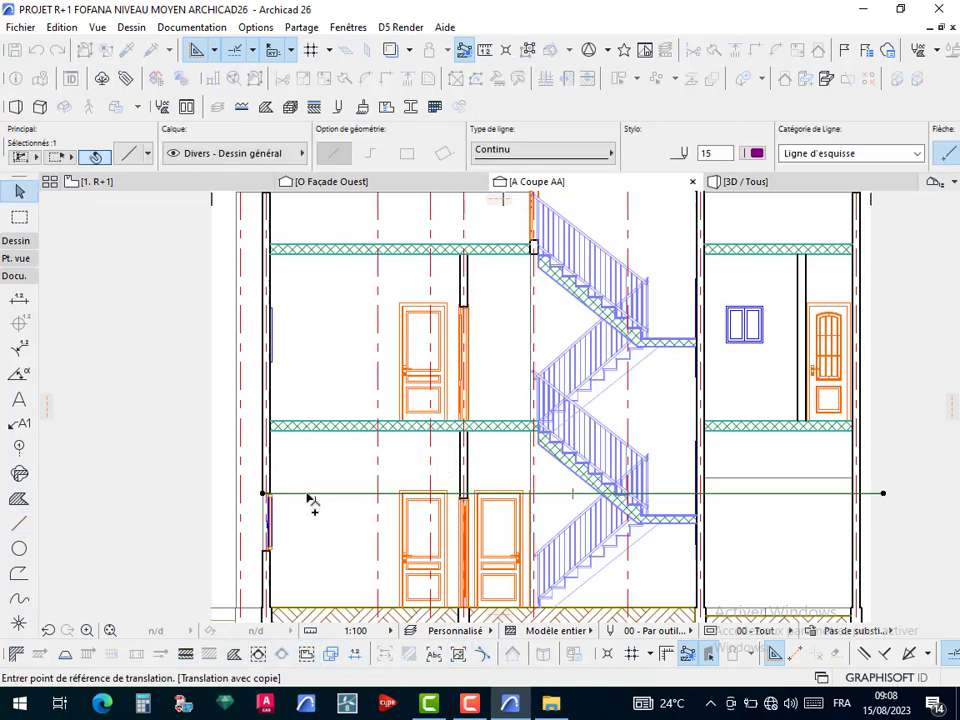
{"action": "left_click", "coordinate": [312, 497]}
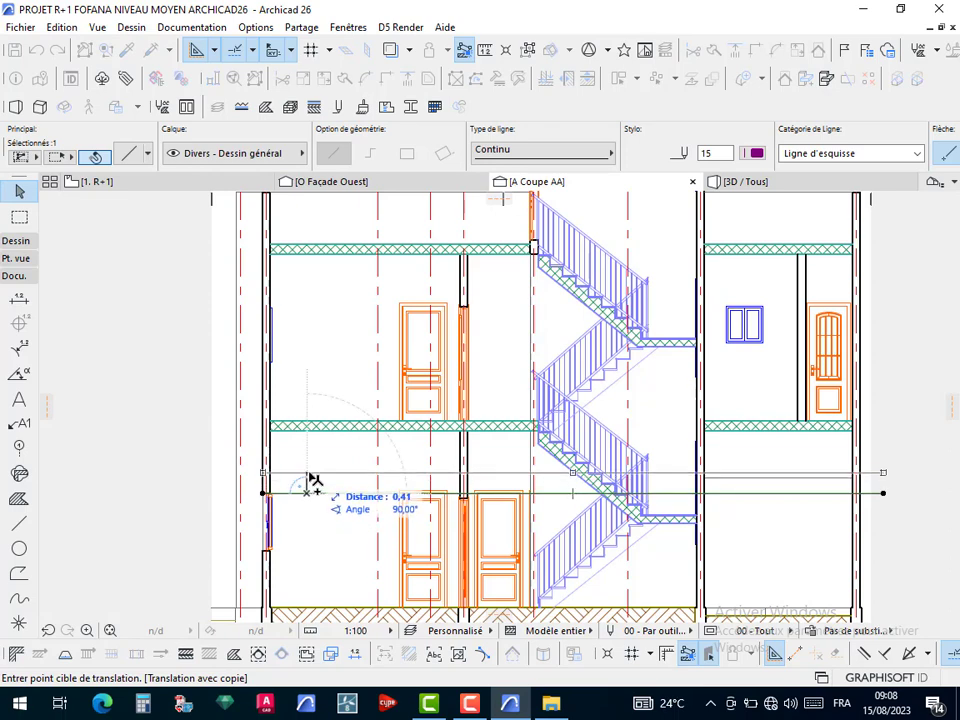
{"action": "key", "text": "Tab"}
{"action": "key", "text": "Return"}
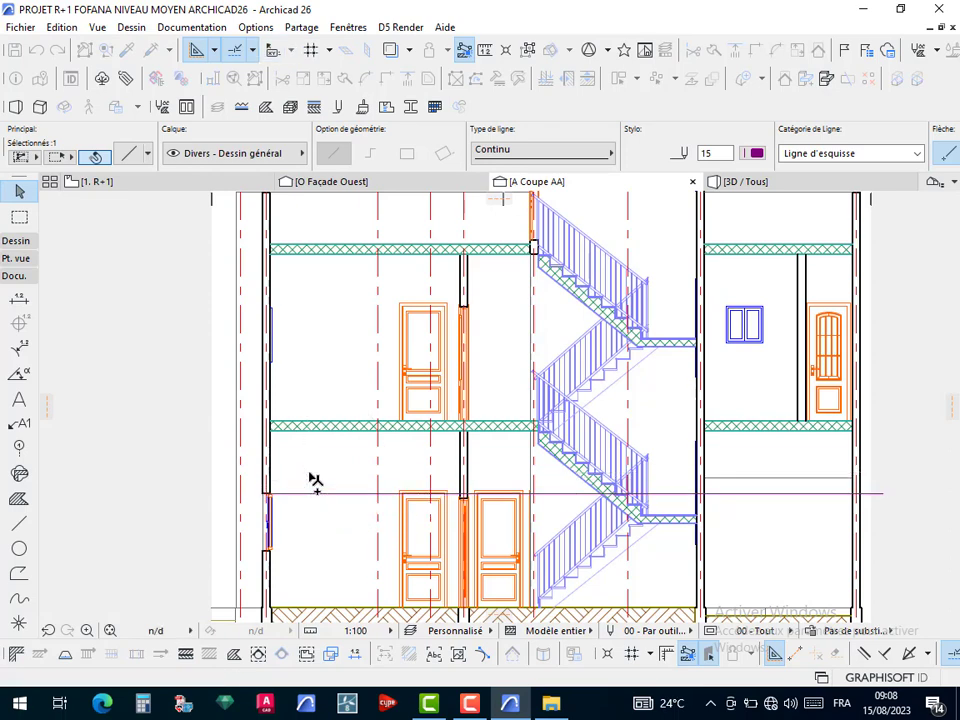
Copy both horizontal lines straight up 1.00 m so the upper copy meets the underside of the R+1 floor slab
{"action": "scroll", "coordinate": [266, 490], "scroll_direction": "up", "scroll_amount": 9}
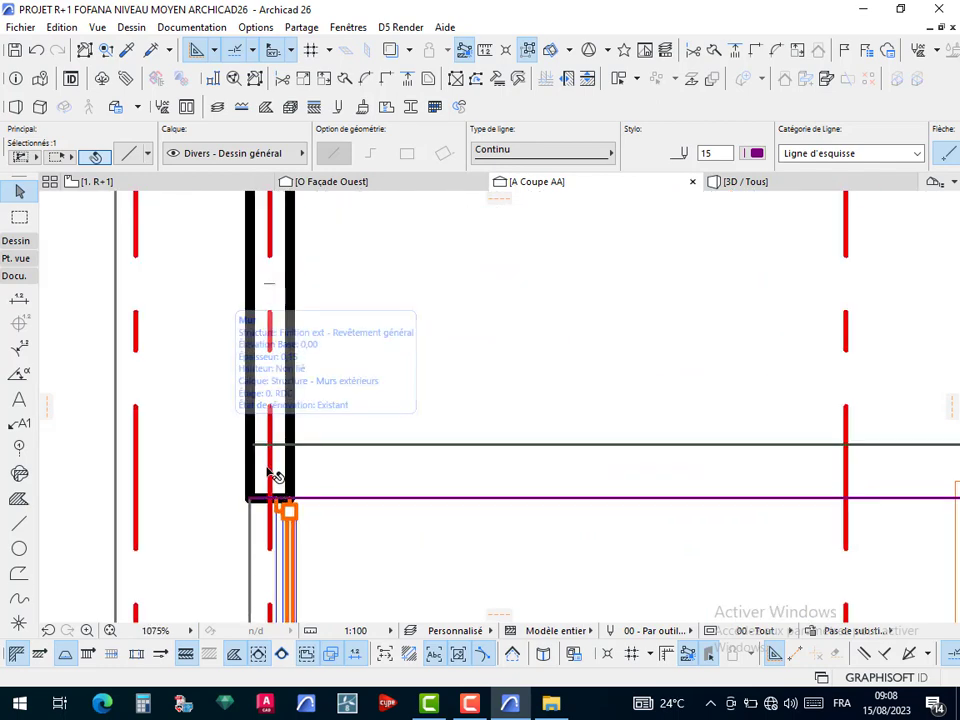
{"action": "scroll", "coordinate": [246, 476], "scroll_direction": "down", "scroll_amount": 9}
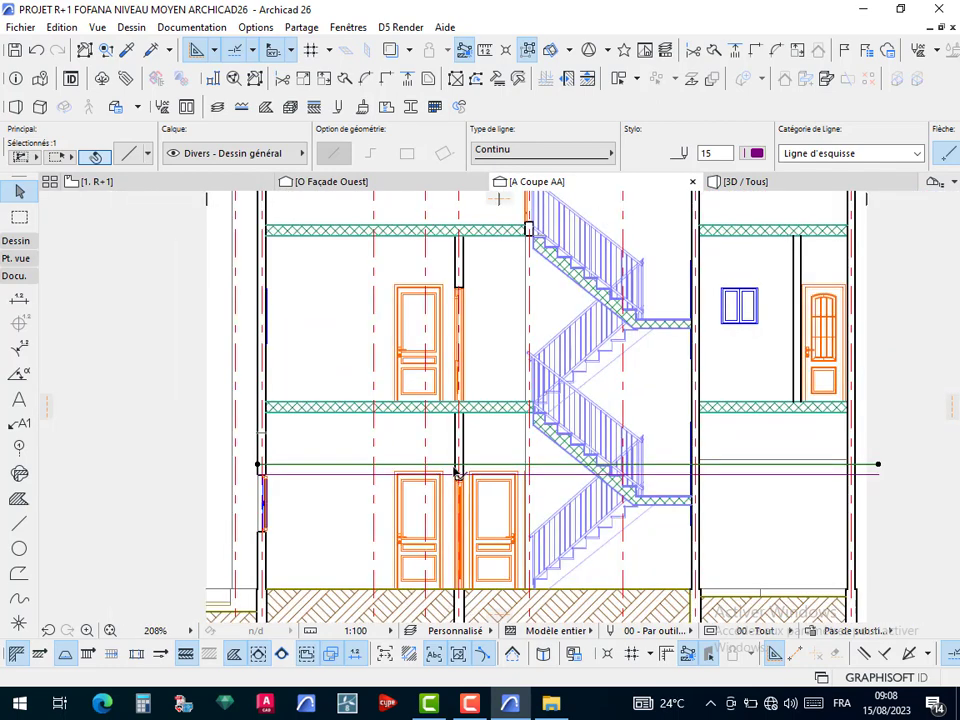
{"action": "scroll", "coordinate": [726, 461], "scroll_direction": "up", "scroll_amount": 3}
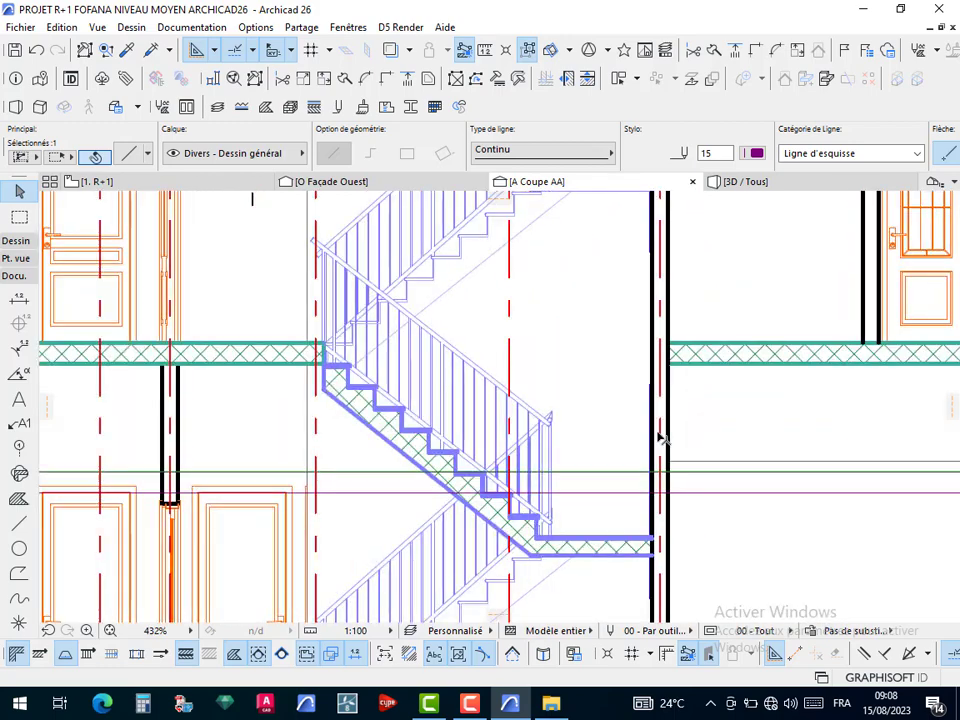
{"action": "scroll", "coordinate": [632, 432], "scroll_direction": "down", "scroll_amount": 3}
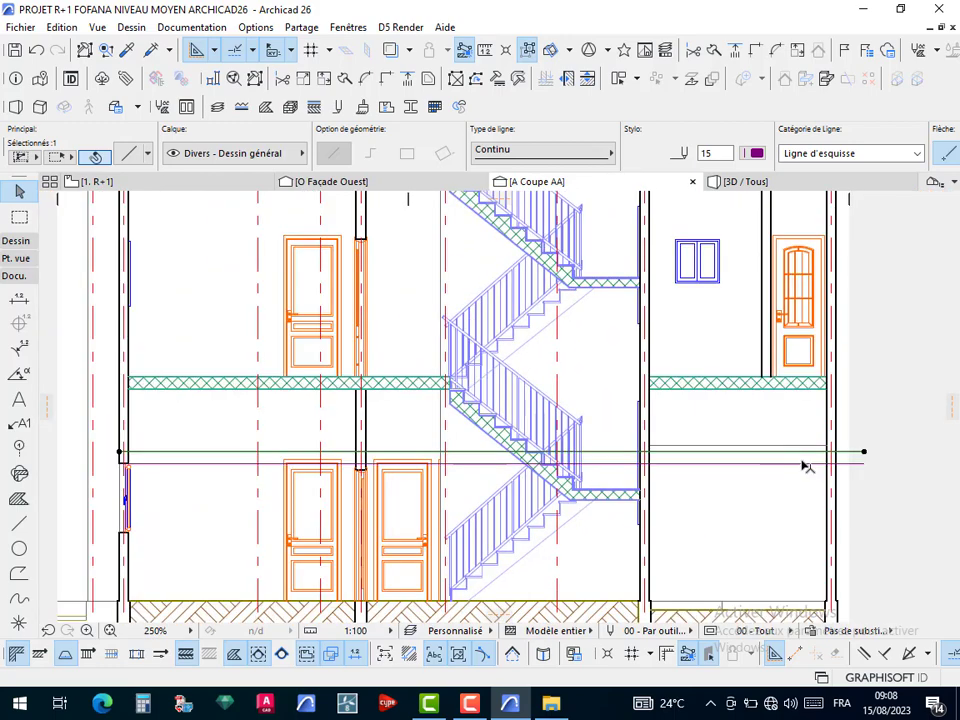
{"action": "scroll", "coordinate": [806, 466], "scroll_direction": "up", "scroll_amount": 3}
{"action": "scroll", "coordinate": [793, 471], "scroll_direction": "up", "scroll_amount": 1}
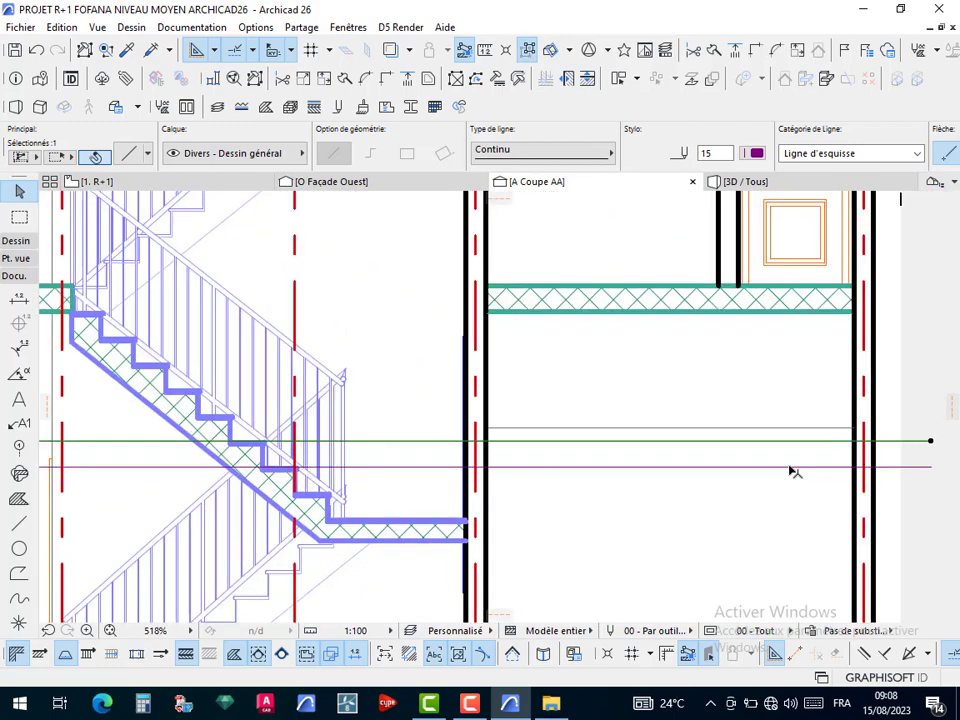
{"action": "left_click", "coordinate": [793, 468], "text": "shift"}
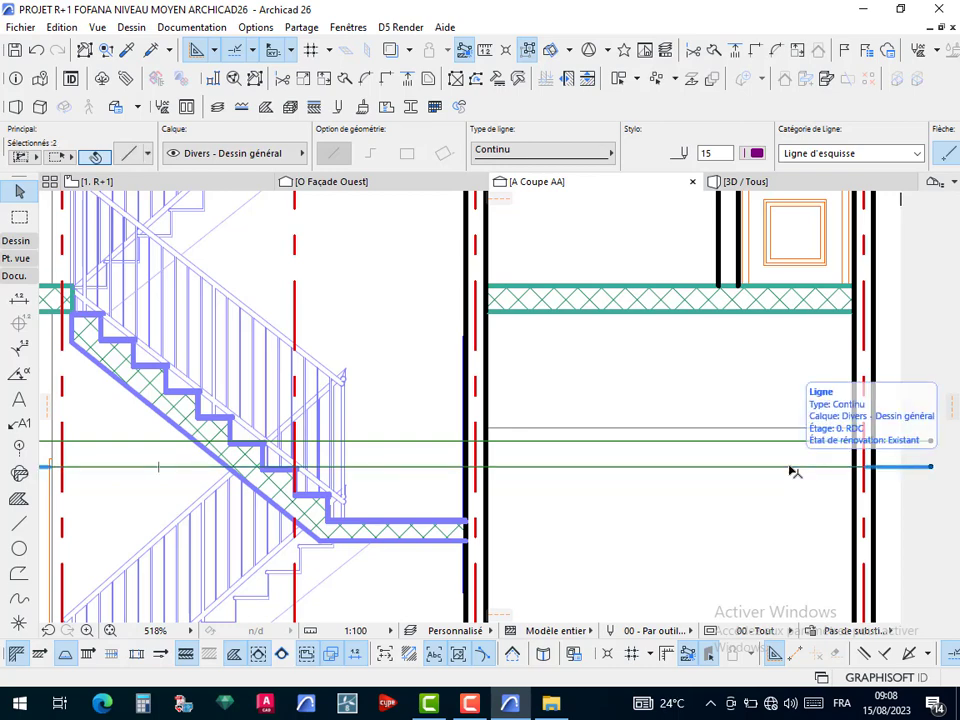
{"action": "key", "text": "ctrl+shift+d"}
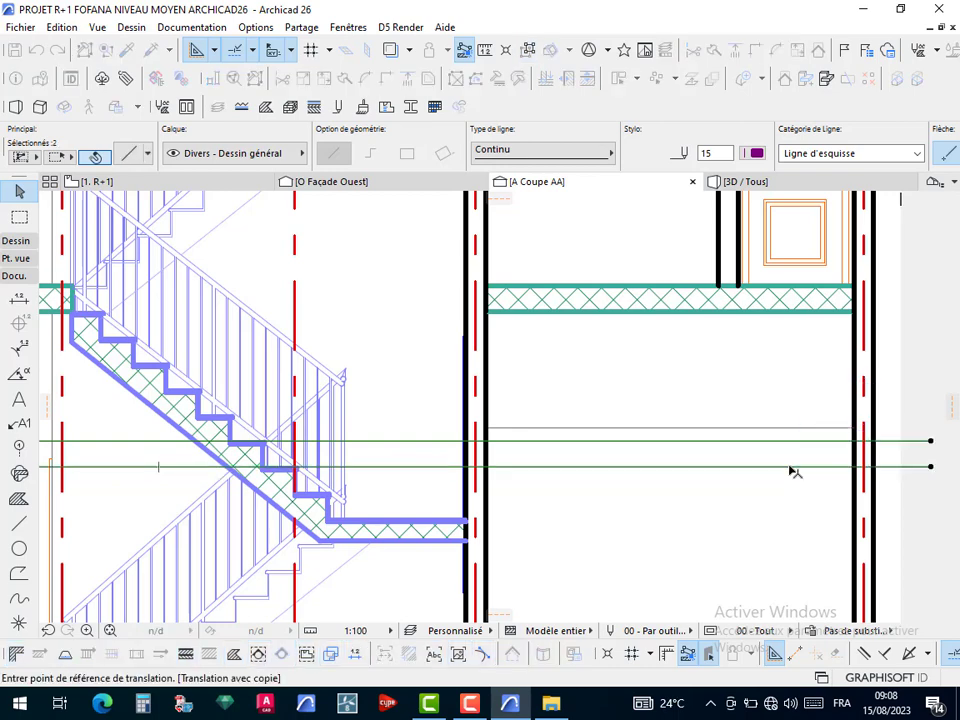
{"action": "left_click", "coordinate": [858, 452]}
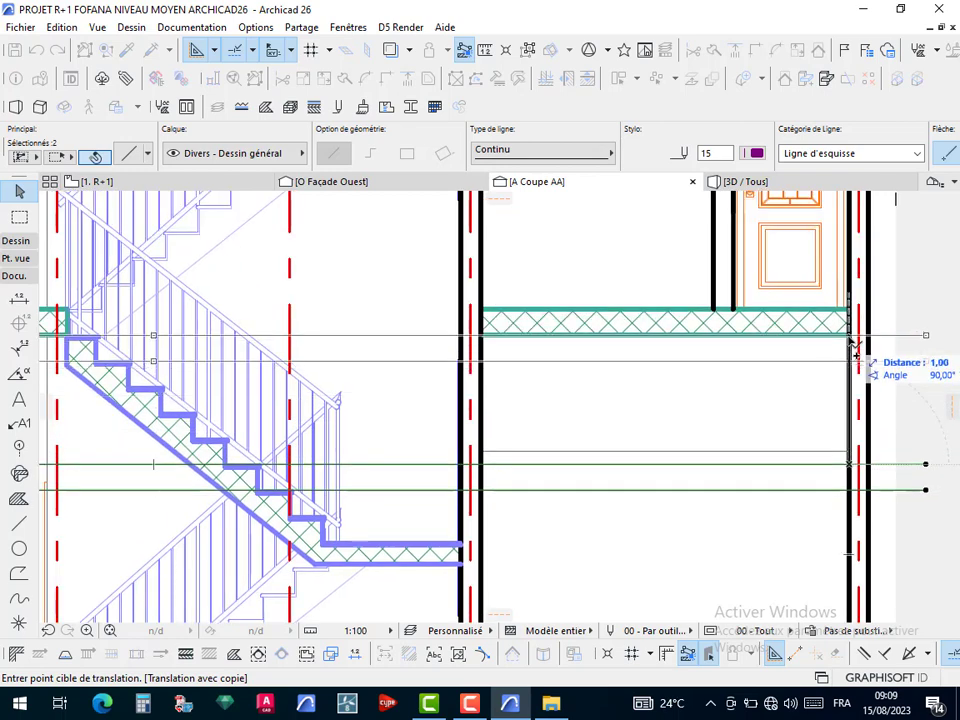
{"action": "left_click", "coordinate": [856, 340]}
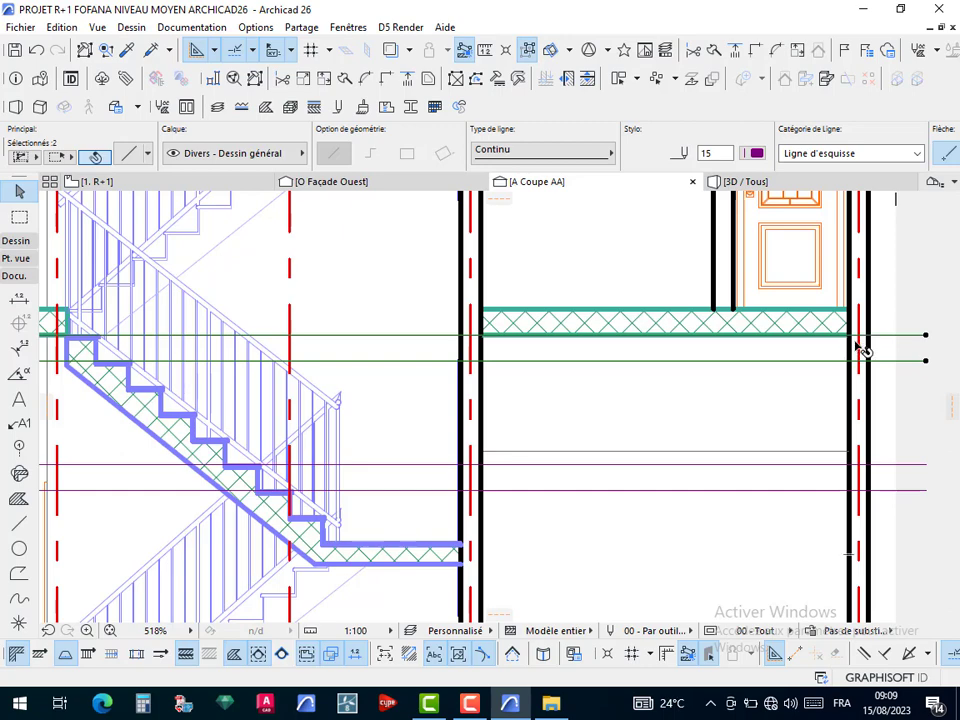
{"action": "left_click", "coordinate": [606, 358]}
{"action": "scroll", "coordinate": [594, 394], "scroll_direction": "down", "scroll_amount": 5}
{"action": "scroll", "coordinate": [553, 401], "scroll_direction": "up", "scroll_amount": 2}
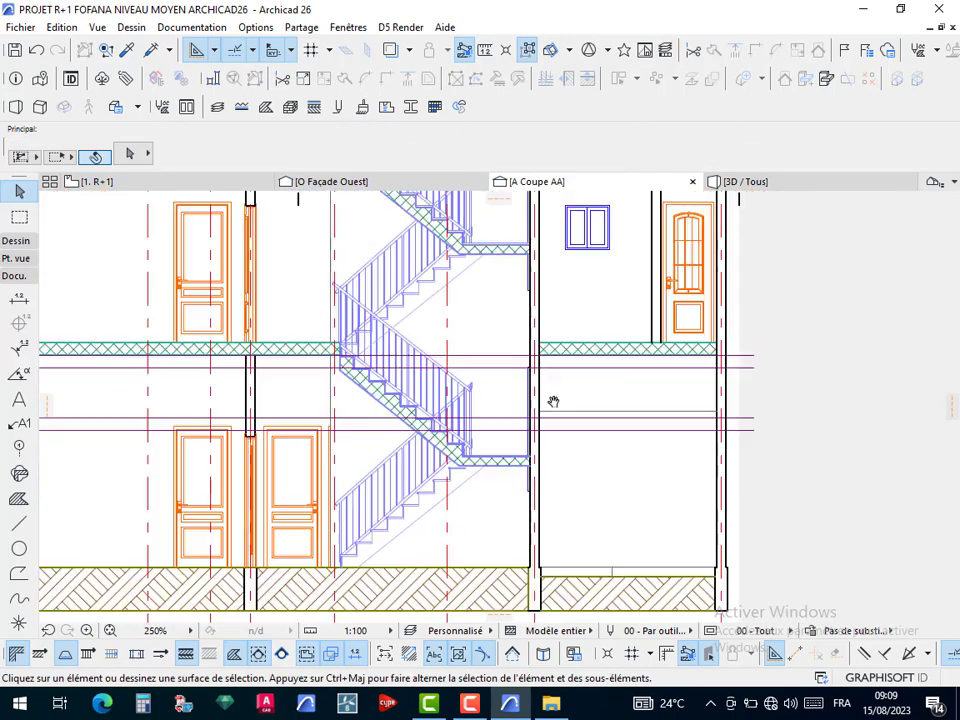
{"action": "scroll", "coordinate": [87, 295], "scroll_direction": "down", "scroll_amount": 1}
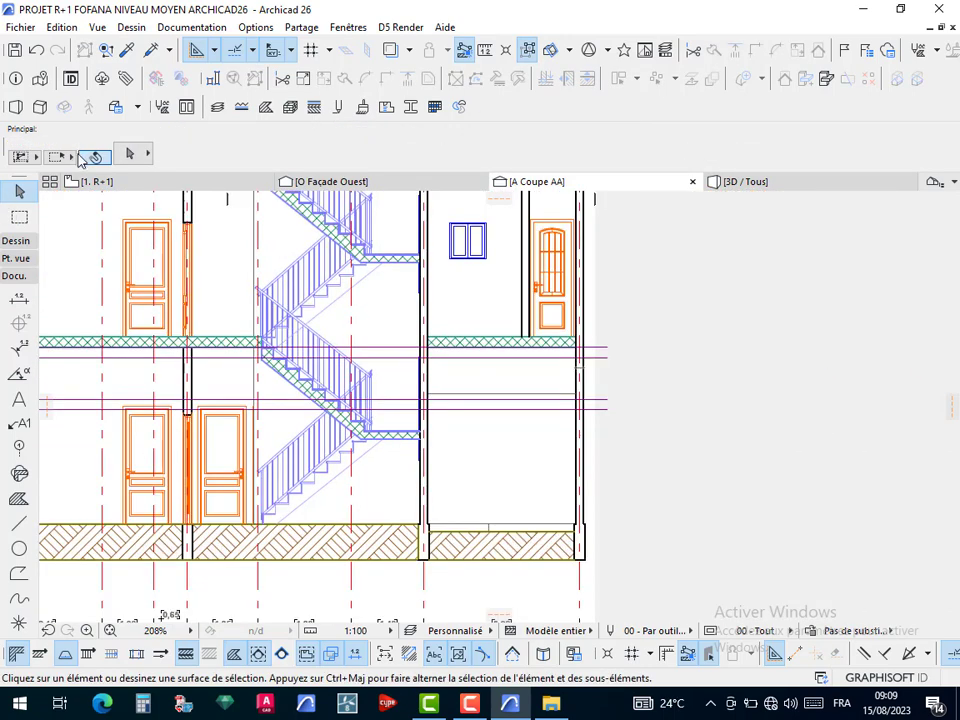
Set up the Fill tool with the Hachure d'esquisse category, the Hachure solide type and grey fill pen 2
{"action": "mouse_move", "coordinate": [80, 178]}
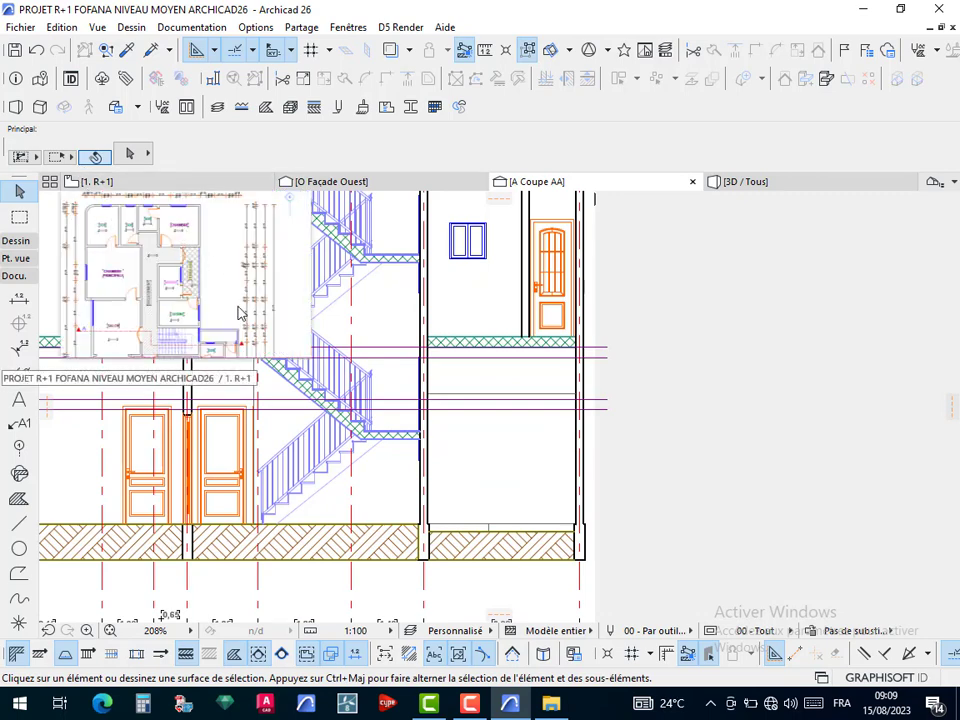
{"action": "middle_click_drag", "start_coordinate": [296, 372], "coordinate": [492, 370]}
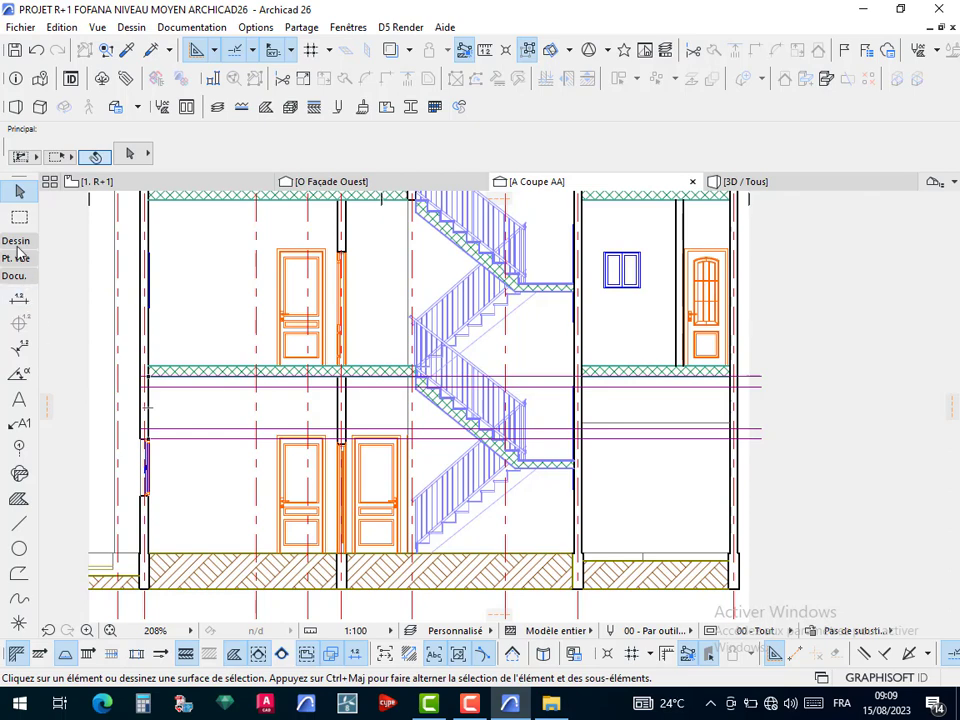
{"action": "left_click", "coordinate": [18, 498]}
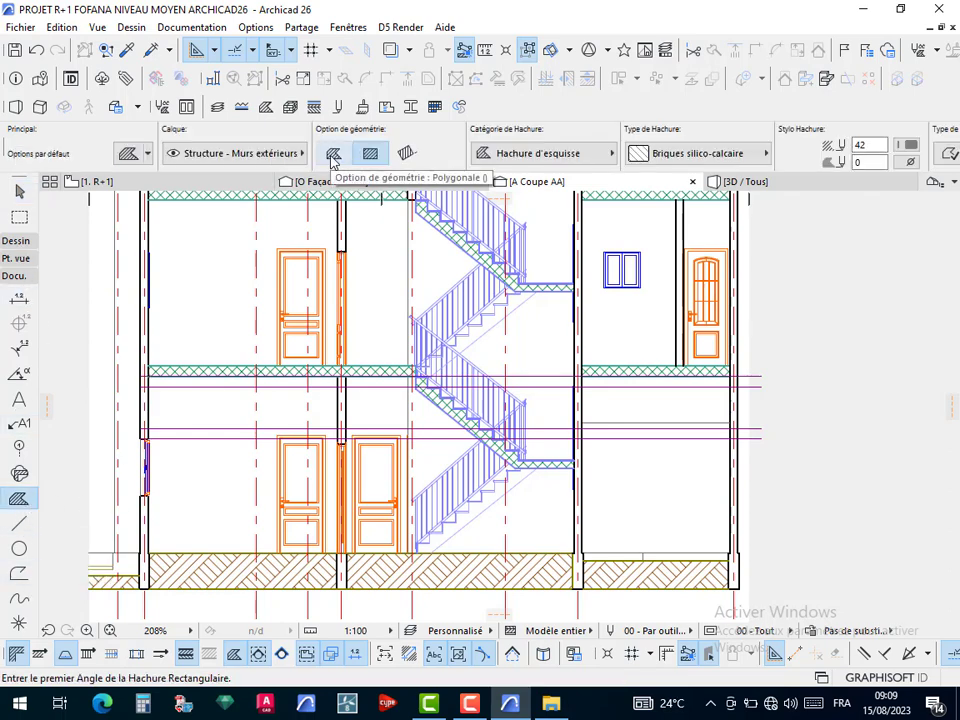
{"action": "left_click", "coordinate": [515, 155]}
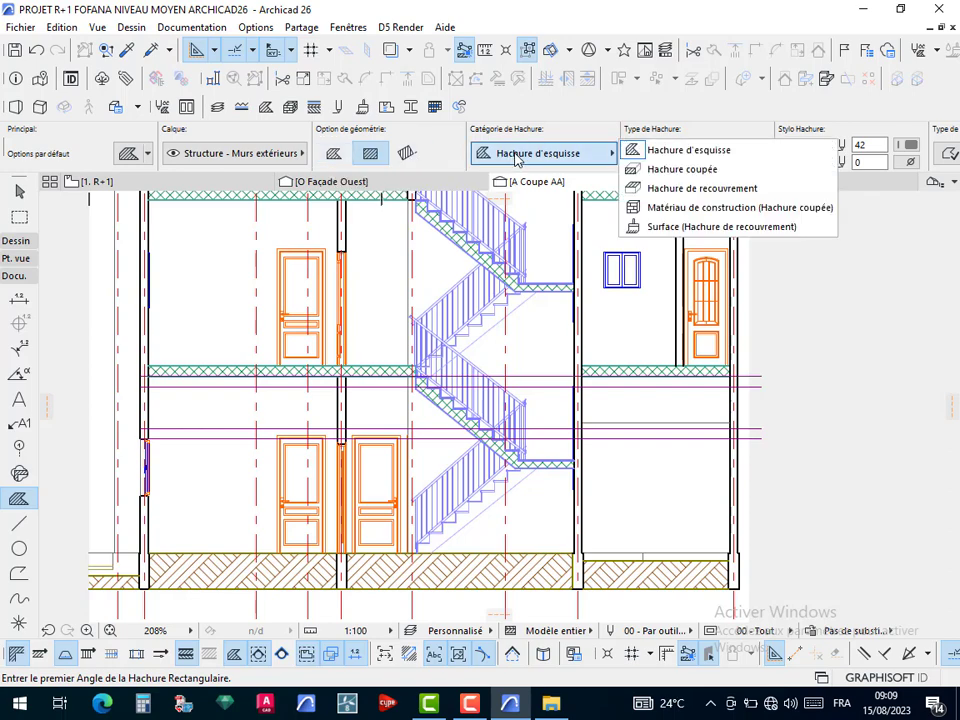
{"action": "left_click", "coordinate": [680, 150]}
{"action": "left_click", "coordinate": [665, 153]}
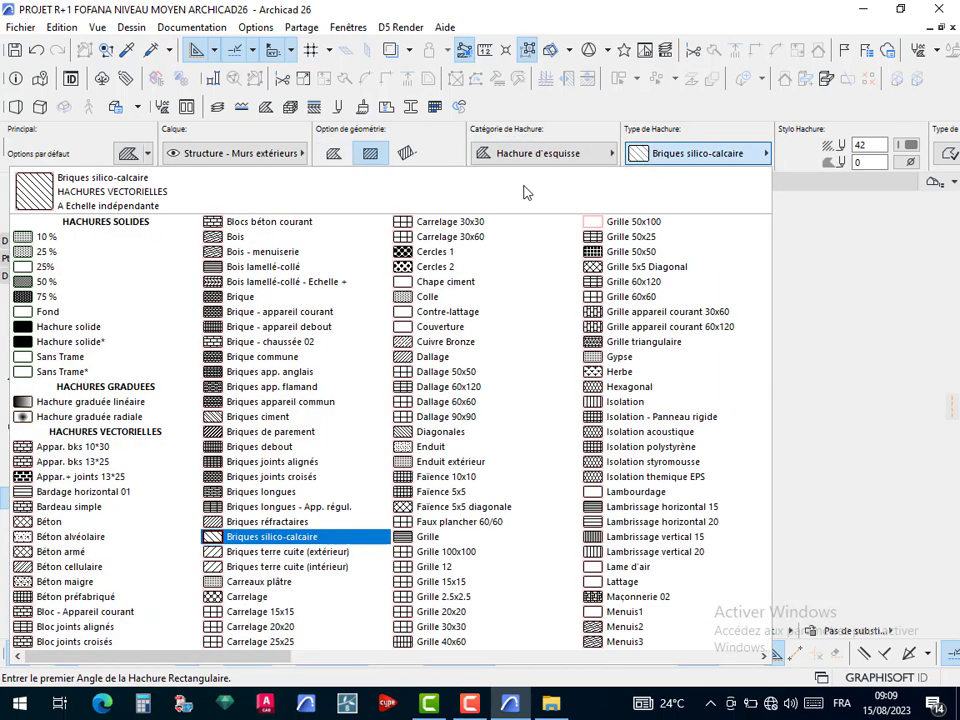
{"action": "left_click", "coordinate": [48, 330]}
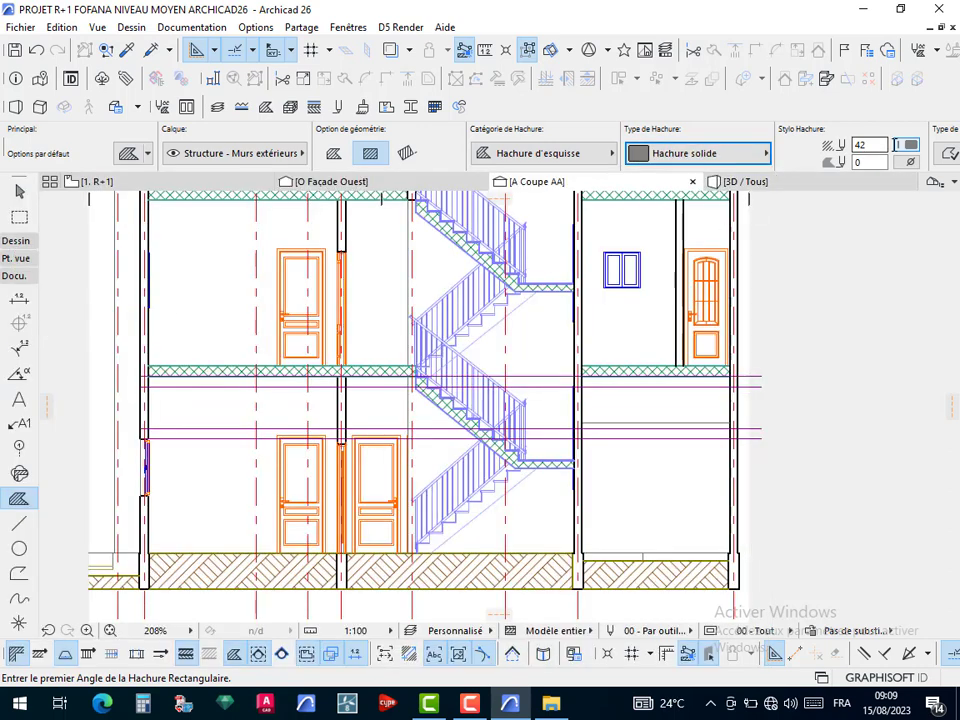
{"action": "left_click", "coordinate": [909, 145]}
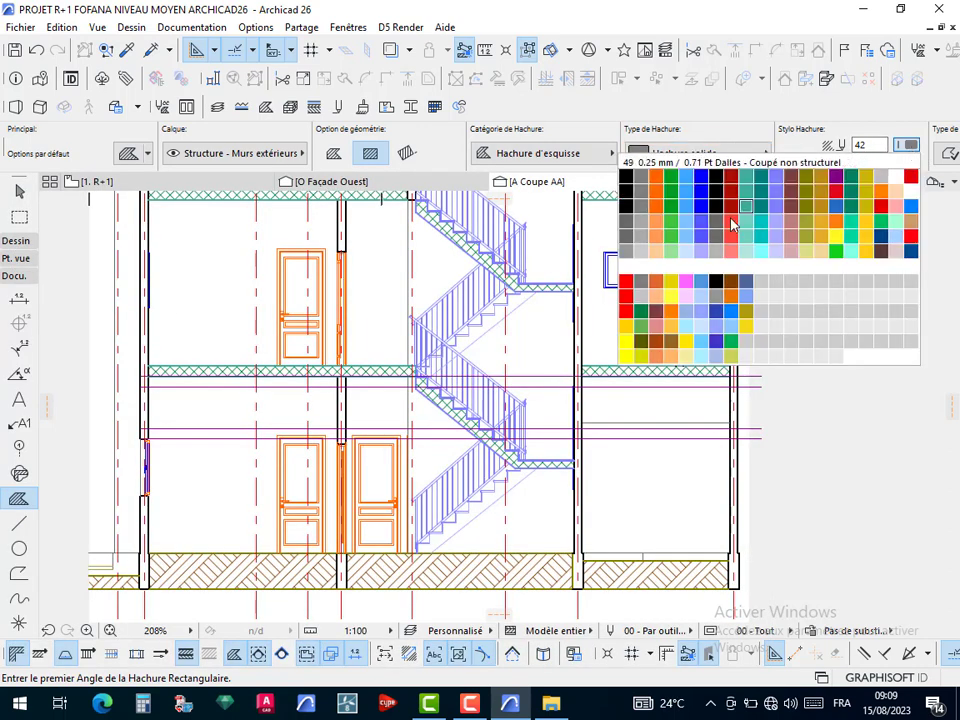
{"action": "left_click", "coordinate": [640, 176]}
Draw a rectangular solid fill between the exterior wall's two faces and the paired lines above the RDC window
{"action": "scroll", "coordinate": [126, 433], "scroll_direction": "up", "scroll_amount": 6}
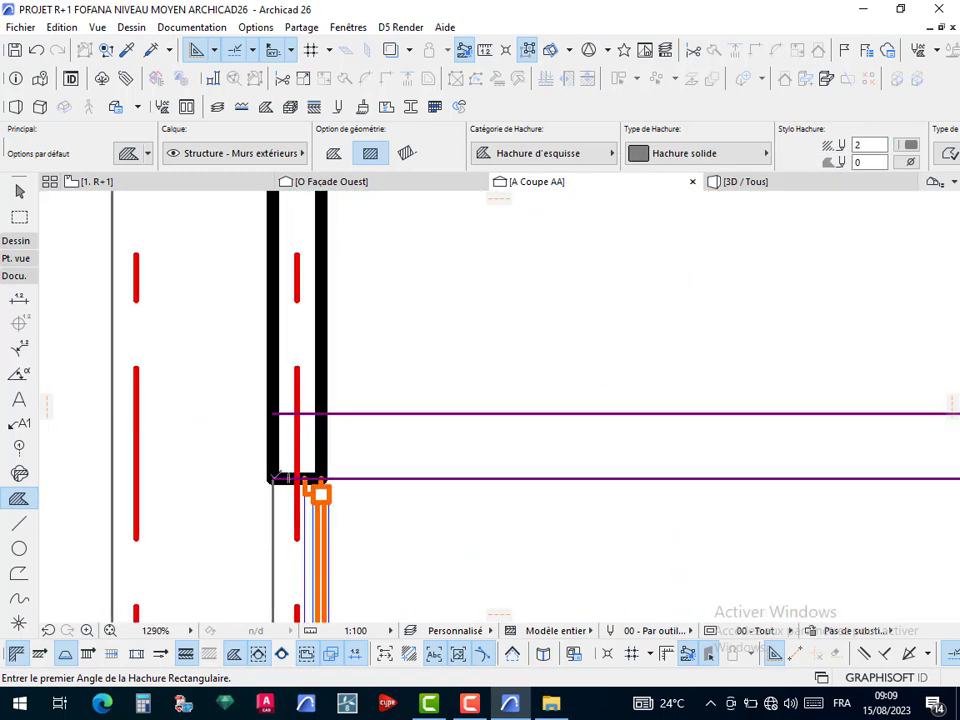
{"action": "left_click", "coordinate": [276, 478]}
{"action": "left_click", "coordinate": [326, 405]}
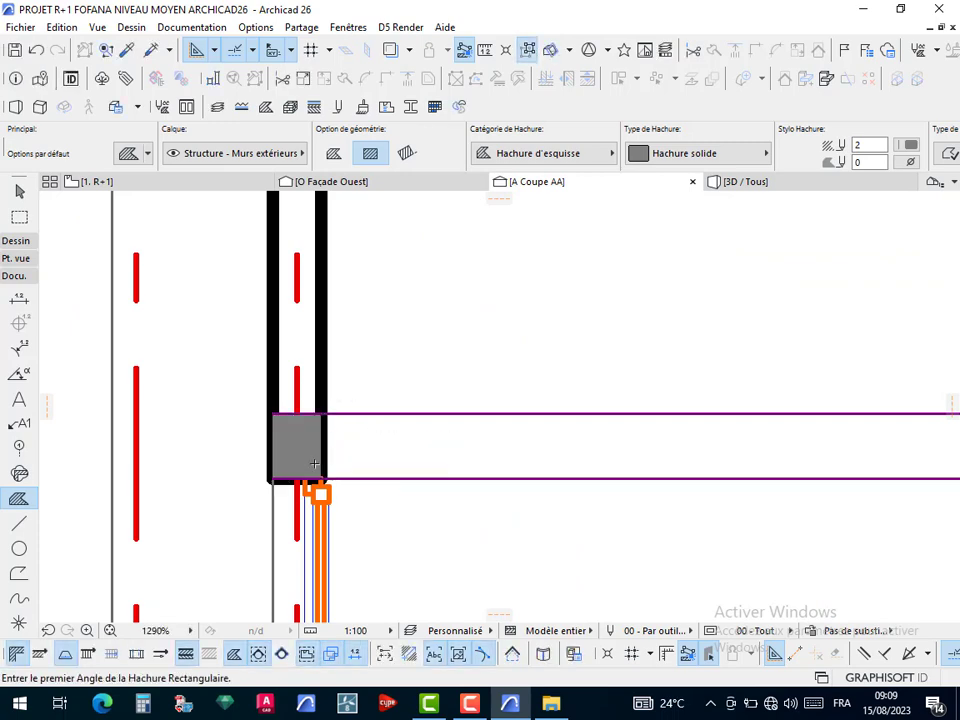
Fill the same exterior wall with a solid rectangle from the top of the R+1 slab down to the lower line beneath it
{"action": "scroll", "coordinate": [240, 395], "scroll_direction": "down", "scroll_amount": 4}
{"action": "scroll", "coordinate": [240, 395], "scroll_direction": "up", "scroll_amount": 4}
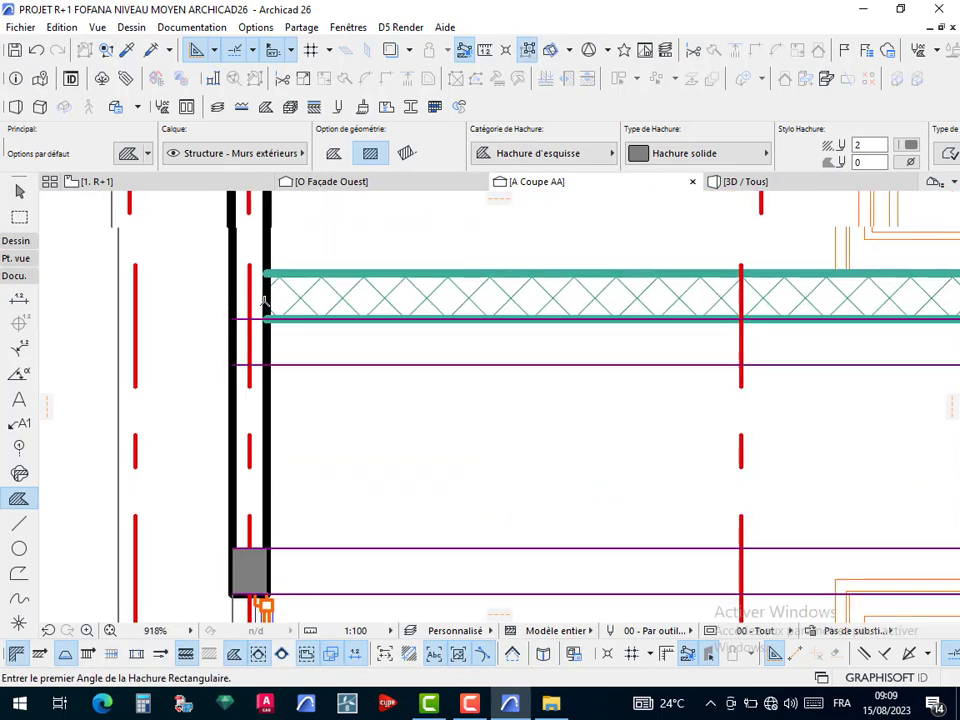
{"action": "left_click", "coordinate": [268, 245]}
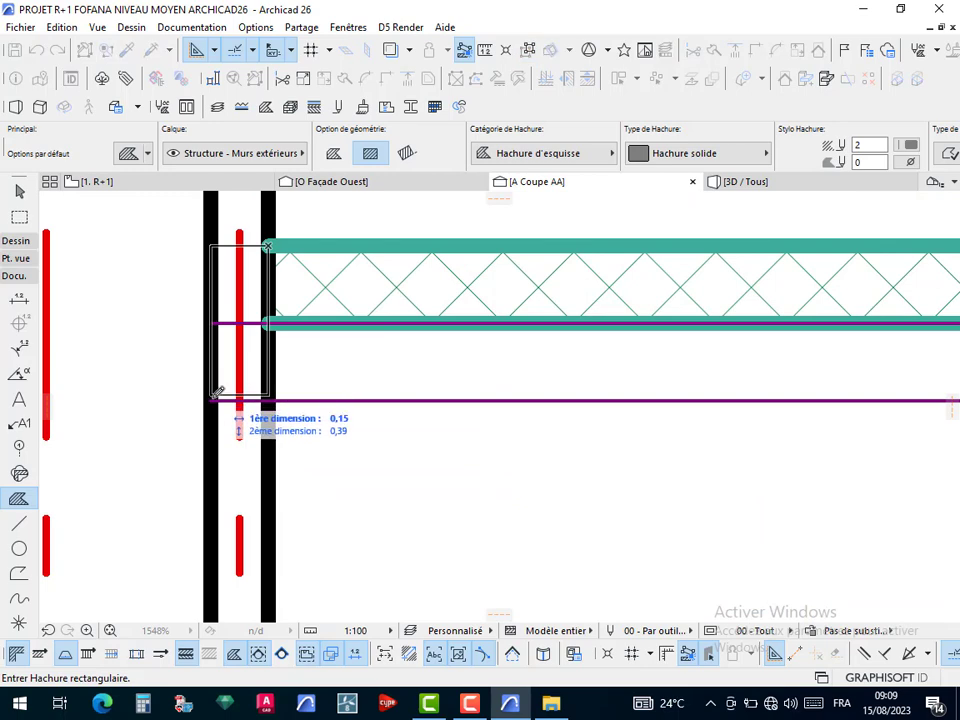
{"action": "left_click", "coordinate": [212, 324]}
{"action": "scroll", "coordinate": [226, 357], "scroll_direction": "down", "scroll_amount": 4}
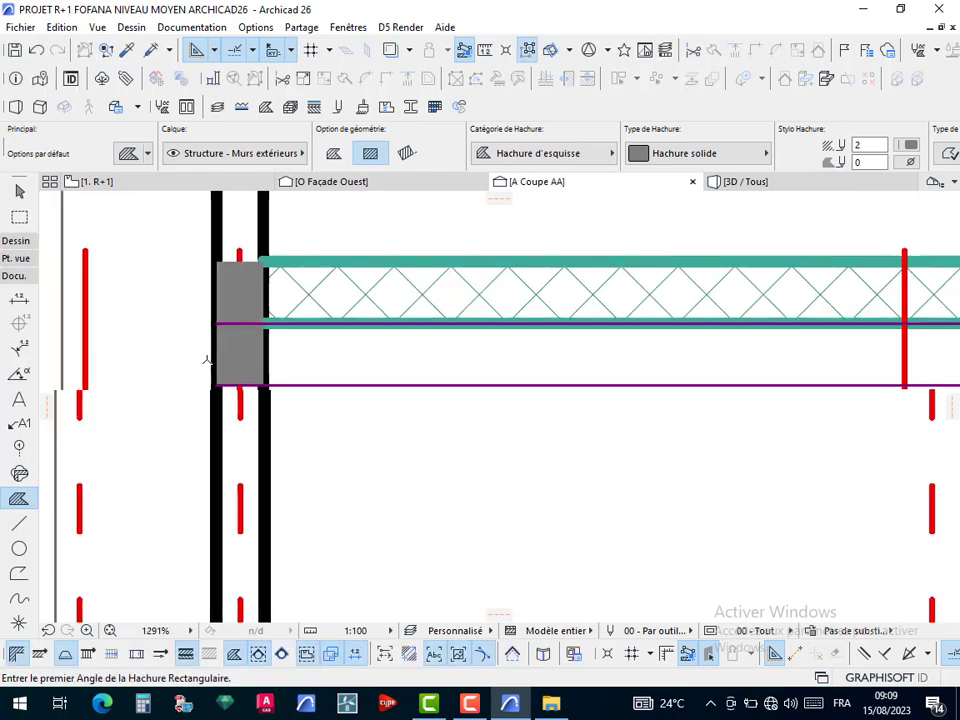
{"action": "scroll", "coordinate": [226, 357], "scroll_direction": "down", "scroll_amount": 3}
{"action": "scroll", "coordinate": [552, 340], "scroll_direction": "up", "scroll_amount": 3}
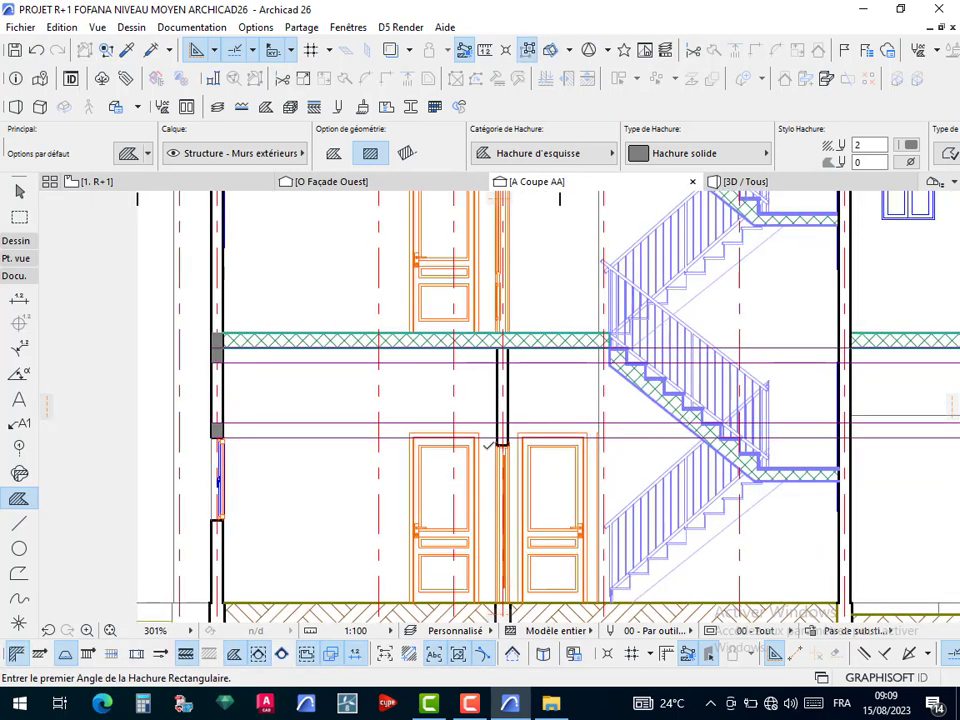
{"action": "scroll", "coordinate": [517, 427], "scroll_direction": "down", "scroll_amount": 3}
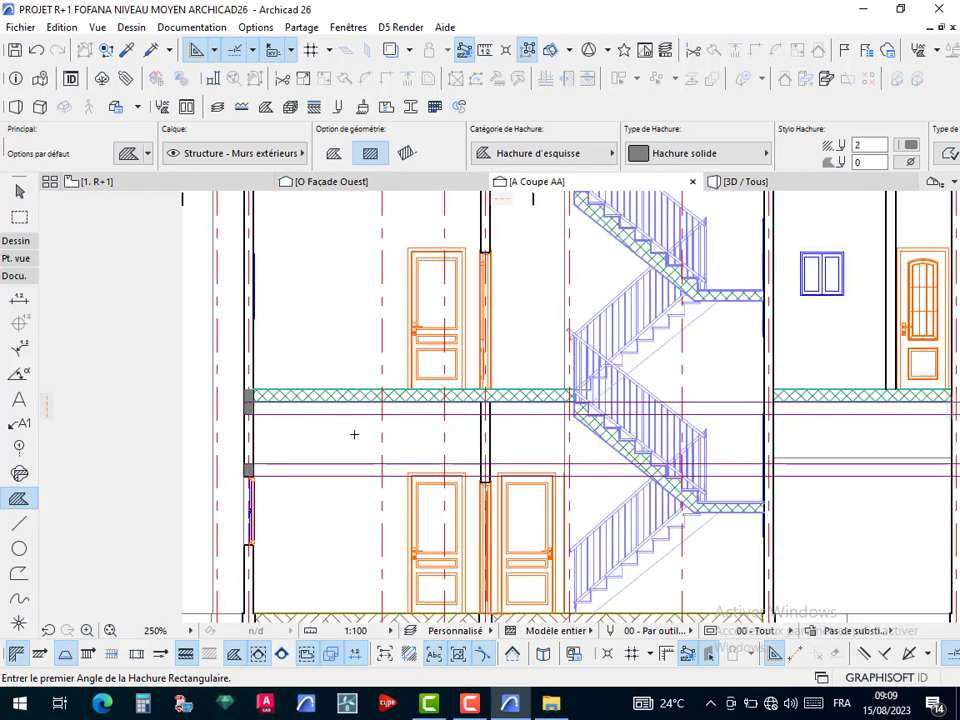
{"action": "key", "text": "Escape"}
Copy both solid fills from the exterior wall horizontally onto the RDC interior wall between the two doors
{"action": "scroll", "coordinate": [255, 418], "scroll_direction": "up", "scroll_amount": 3}
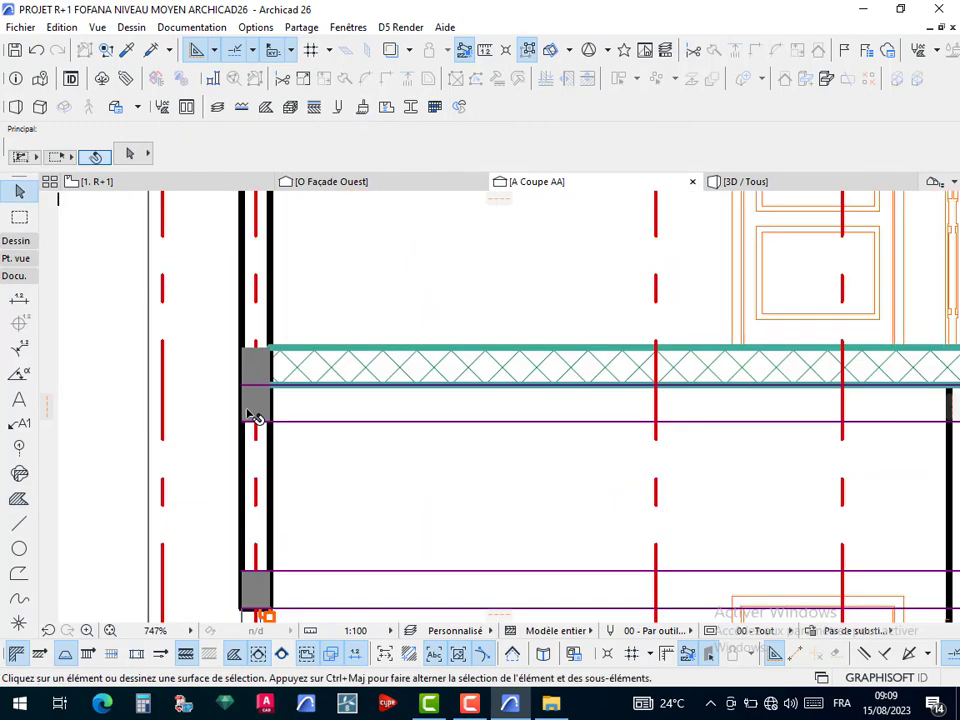
{"action": "left_click", "coordinate": [255, 412]}
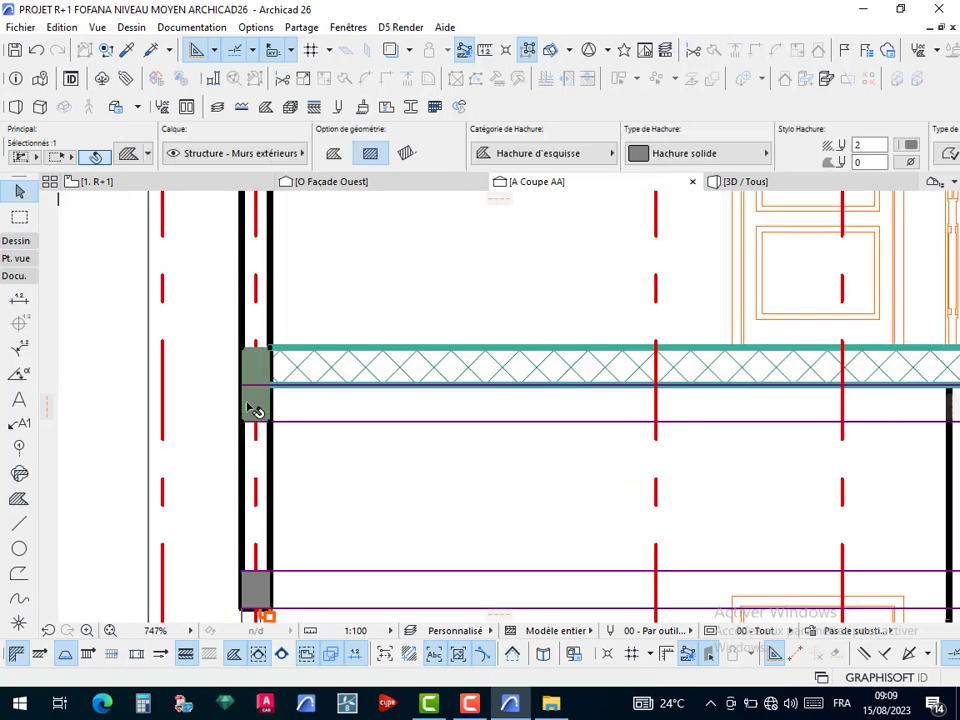
{"action": "left_click", "coordinate": [257, 590], "text": "shift"}
{"action": "key", "text": "ctrl+shift+d"}
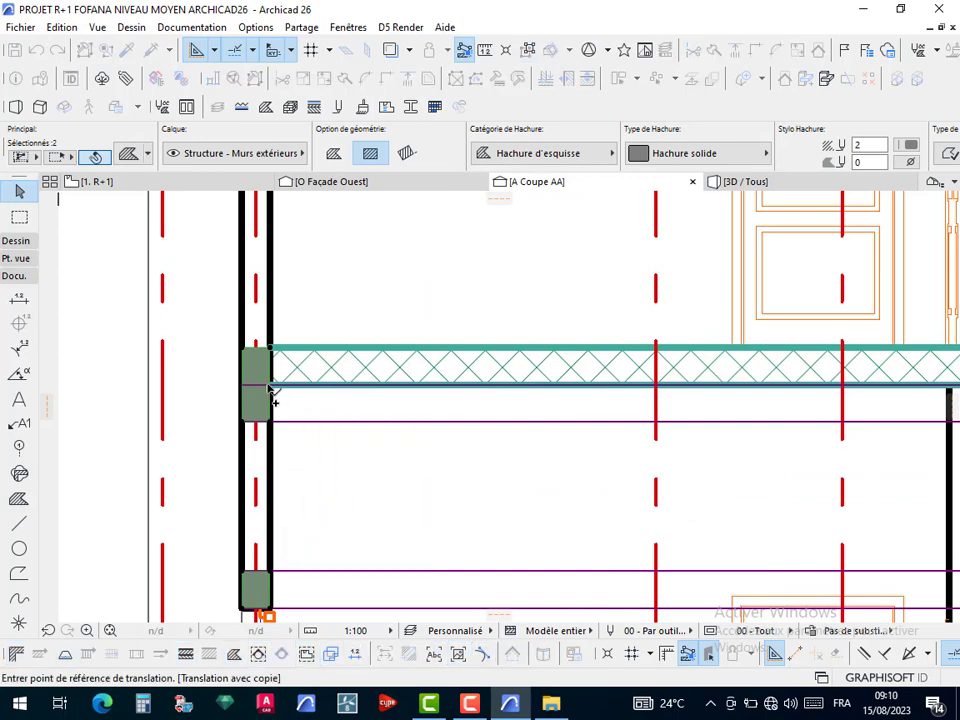
{"action": "left_click", "coordinate": [272, 578]}
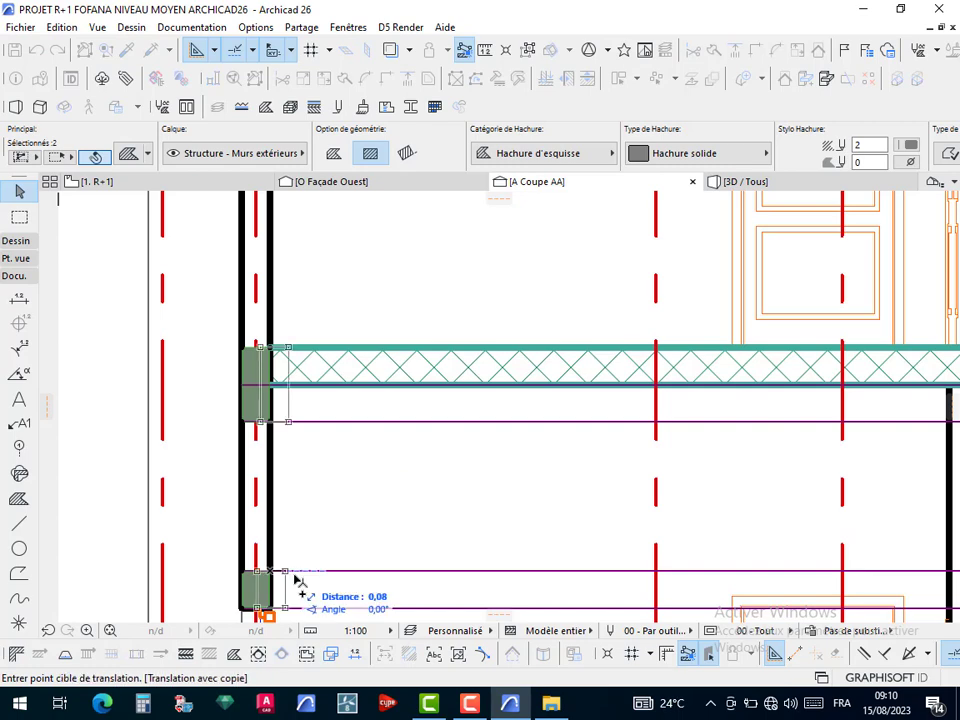
{"action": "scroll", "coordinate": [292, 575], "scroll_direction": "down", "scroll_amount": 3}
{"action": "scroll", "coordinate": [688, 580], "scroll_direction": "up", "scroll_amount": 3}
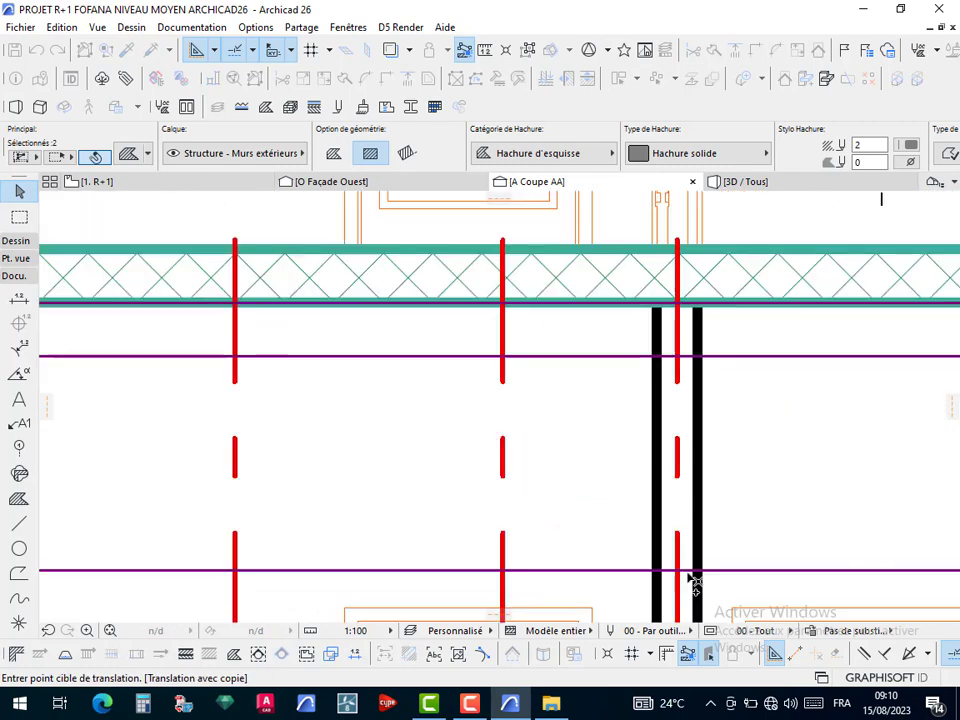
{"action": "left_click", "coordinate": [698, 572]}
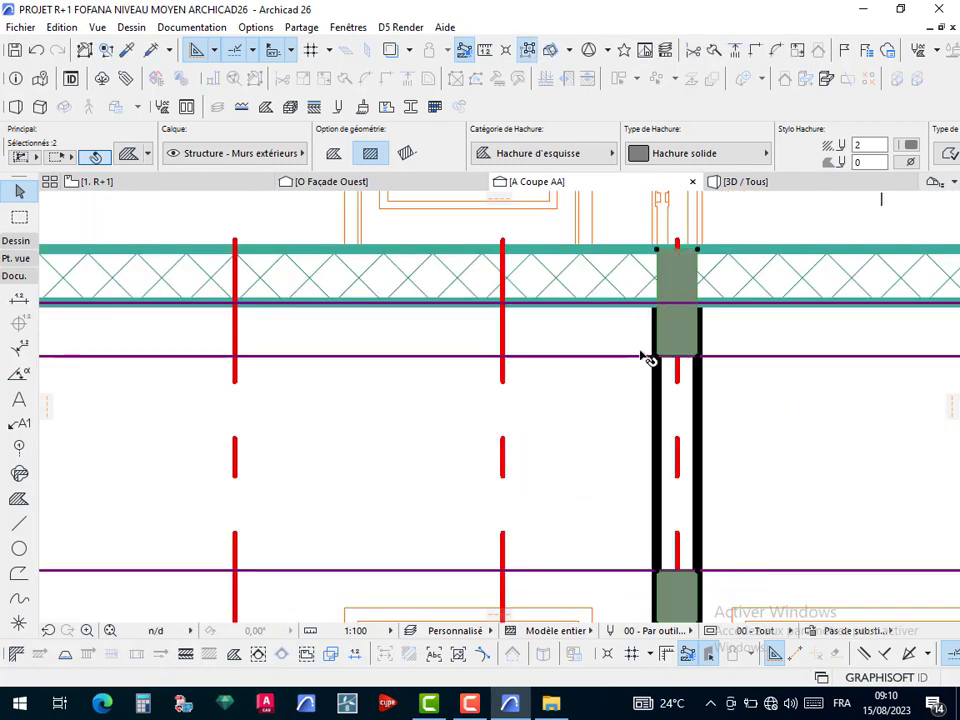
Copy the two interior-wall fills horizontally to the R+1 slab end where the staircase begins
{"action": "scroll", "coordinate": [523, 362], "scroll_direction": "down", "scroll_amount": 3}
{"action": "middle_click_drag", "start_coordinate": [522, 400], "coordinate": [448, 402]}
{"action": "scroll", "coordinate": [449, 402], "scroll_direction": "down", "scroll_amount": 1}
{"action": "key", "text": "ctrl+shift+d"}
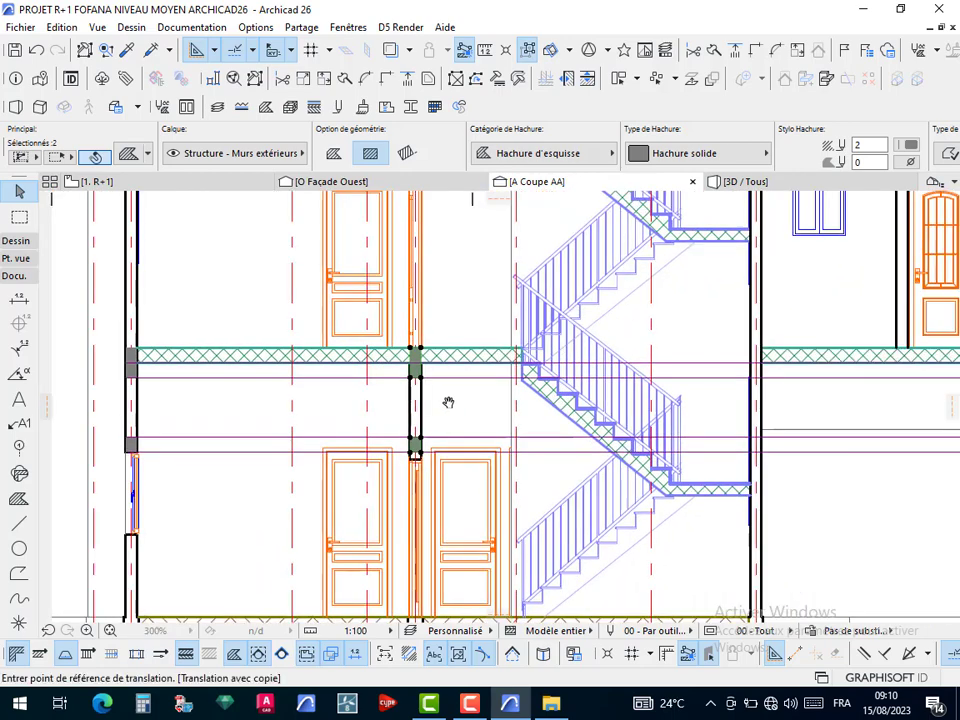
{"action": "scroll", "coordinate": [414, 381], "scroll_direction": "up", "scroll_amount": 5}
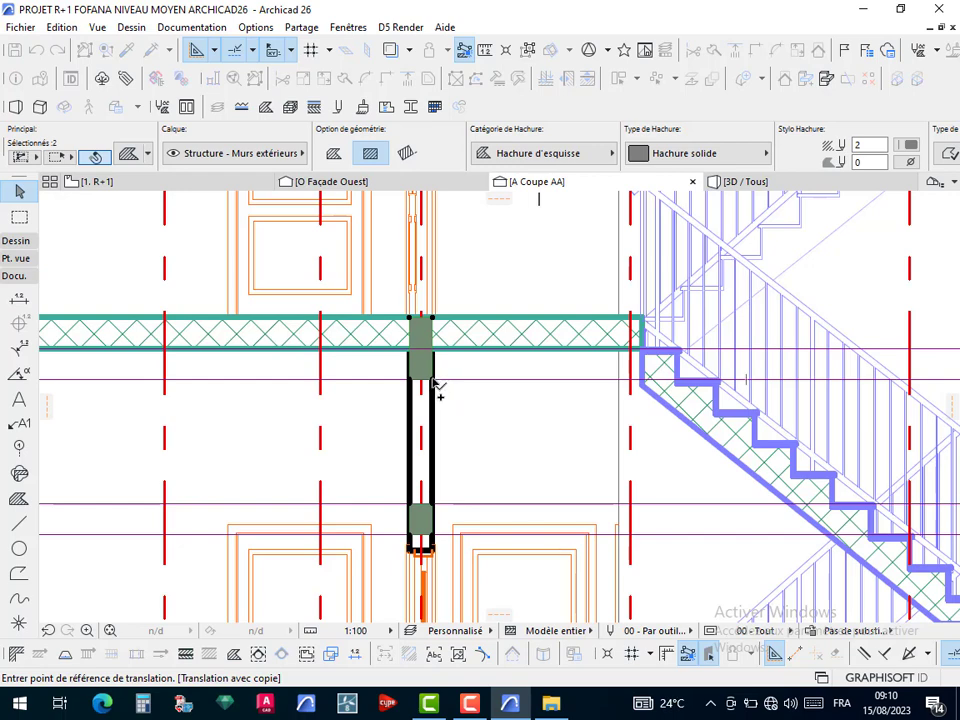
{"action": "left_click", "coordinate": [433, 380]}
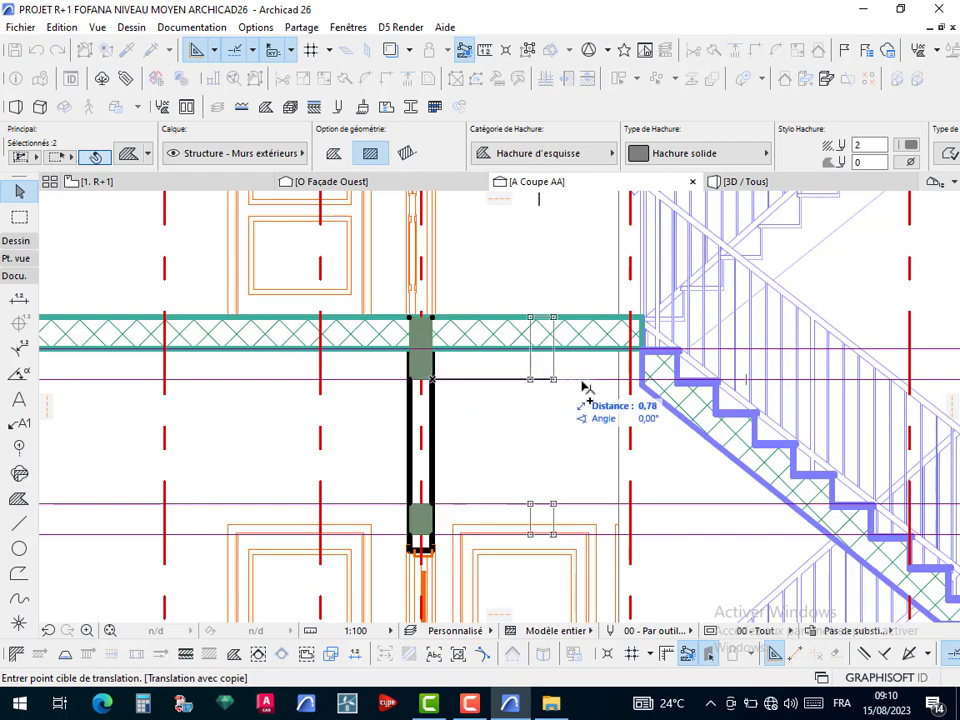
{"action": "left_click", "coordinate": [641, 381]}
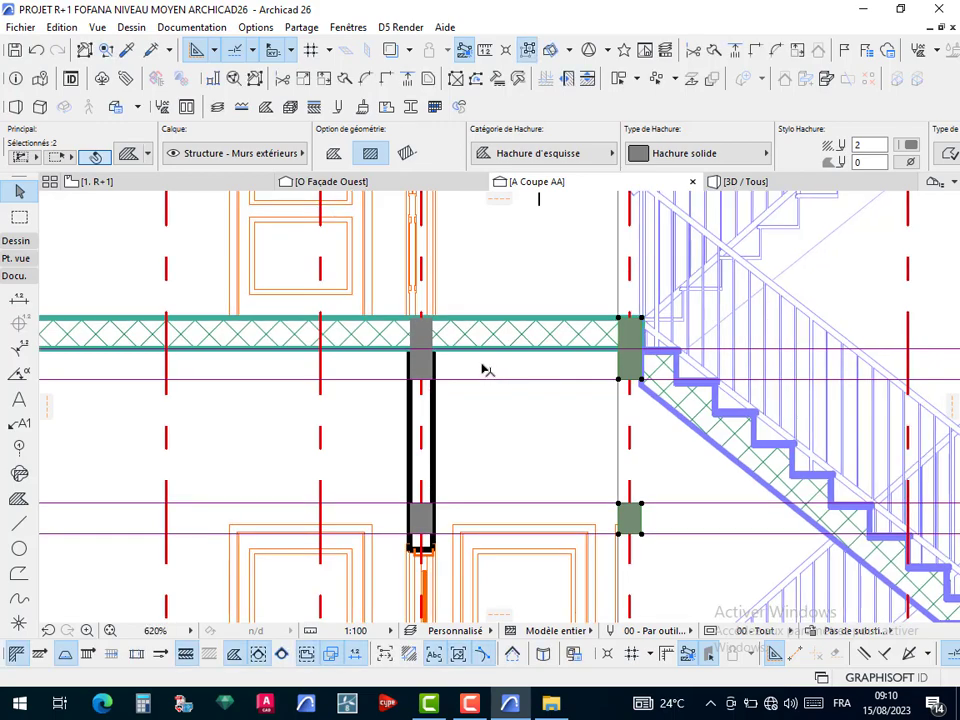
Copy the two fills at the stair's start horizontally onto the wall at the far end of the stair landing
{"action": "scroll", "coordinate": [485, 370], "scroll_direction": "down", "scroll_amount": 7}
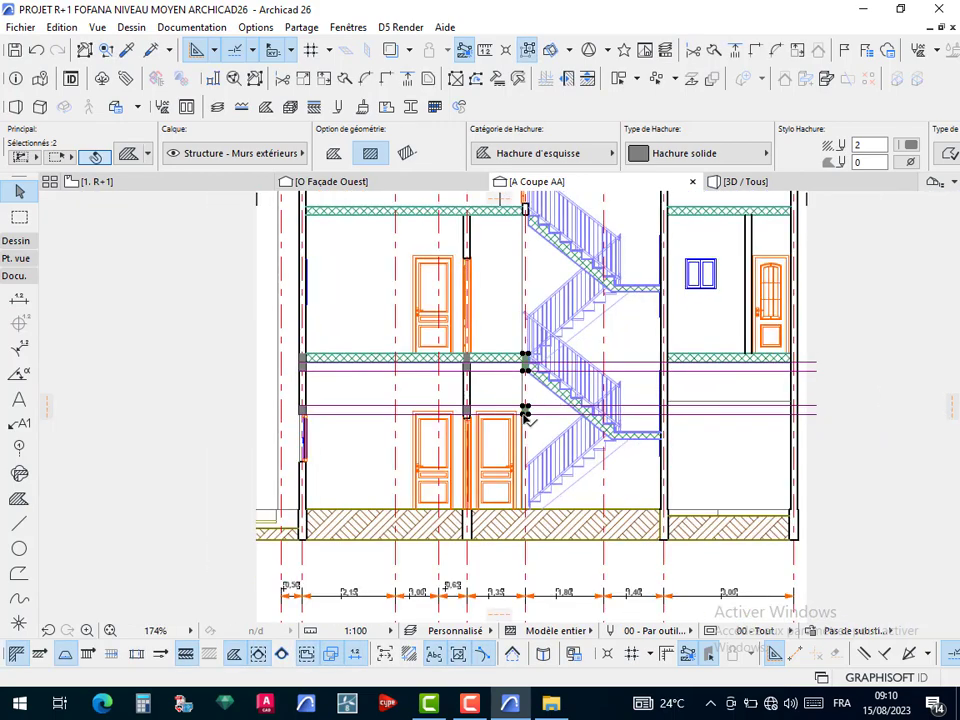
{"action": "scroll", "coordinate": [540, 350], "scroll_direction": "up", "scroll_amount": 8}
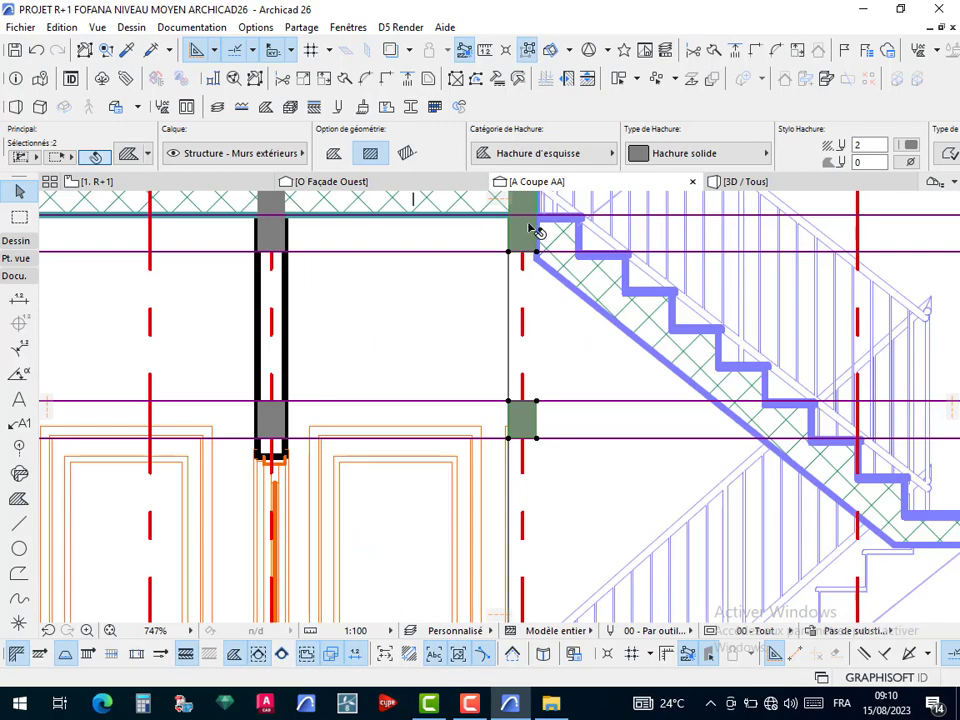
{"action": "key", "text": "ctrl+shift+d"}
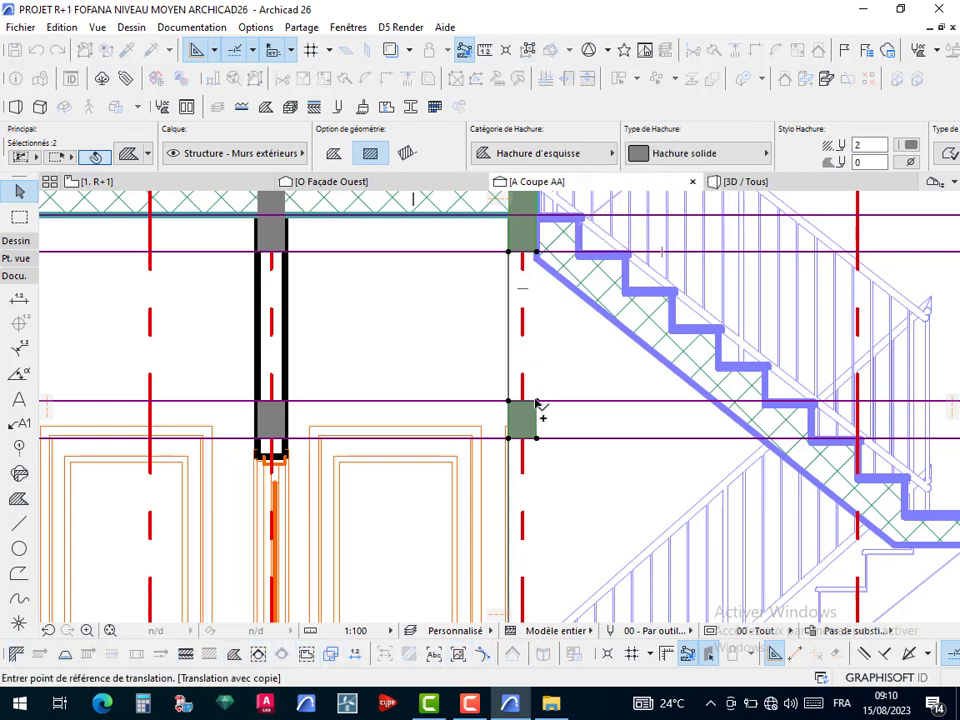
{"action": "left_click", "coordinate": [537, 404]}
{"action": "scroll", "coordinate": [572, 410], "scroll_direction": "down", "scroll_amount": 4}
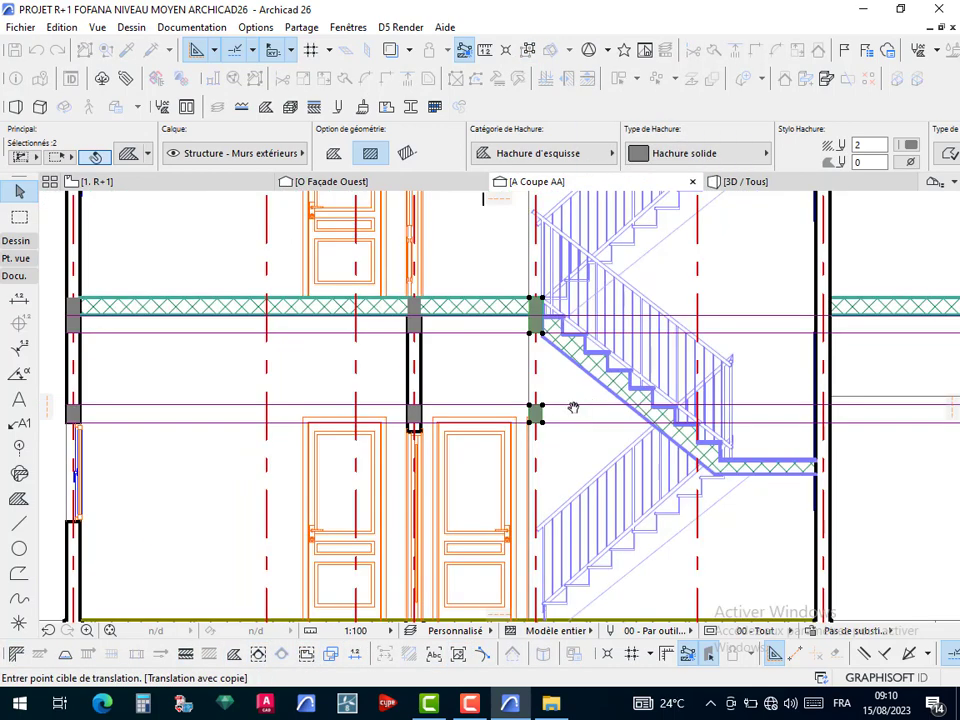
{"action": "middle_click_drag", "start_coordinate": [615, 428], "coordinate": [475, 438]}
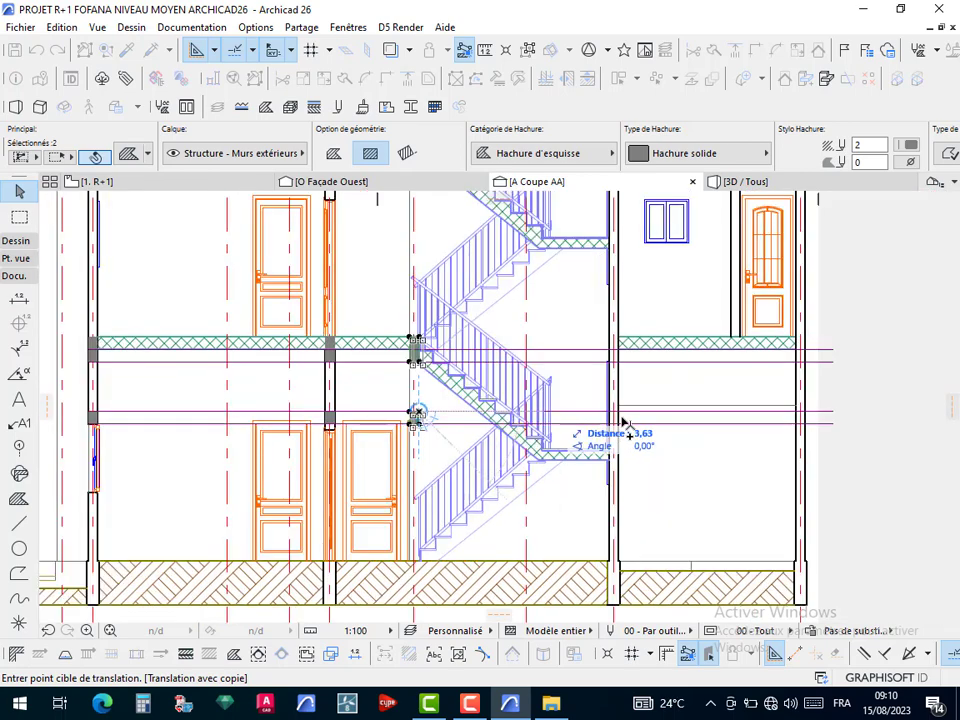
{"action": "scroll", "coordinate": [622, 414], "scroll_direction": "up", "scroll_amount": 6}
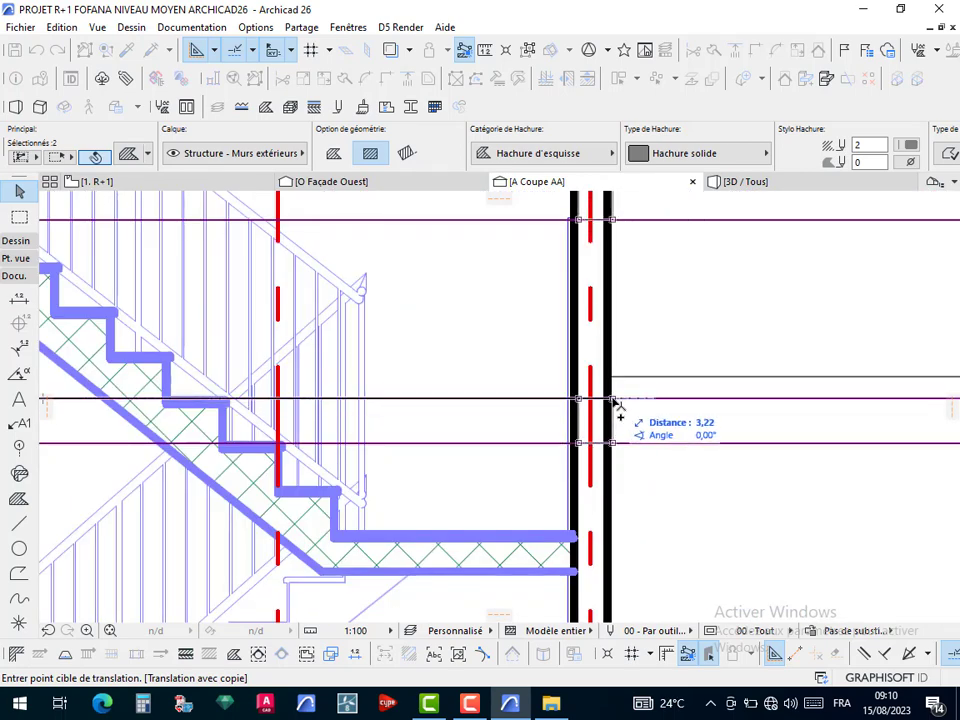
{"action": "left_click", "coordinate": [619, 403]}
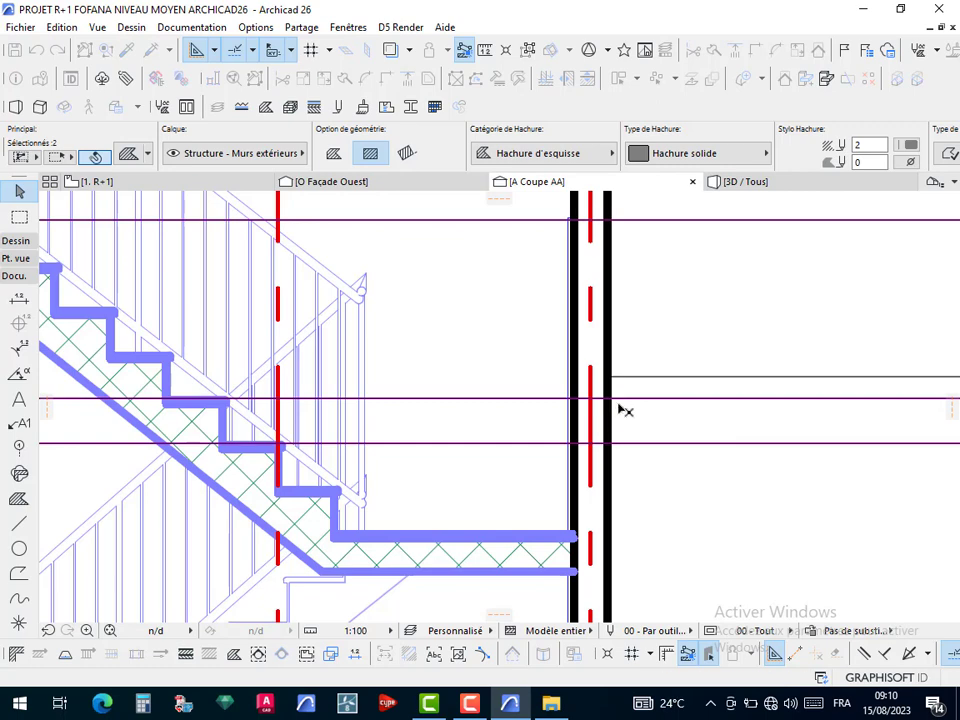
Copy the two fills on the stair landing wall horizontally by 3.00 onto the exterior wall at the far end of the slab
{"action": "key", "text": "ctrl+shift+d"}
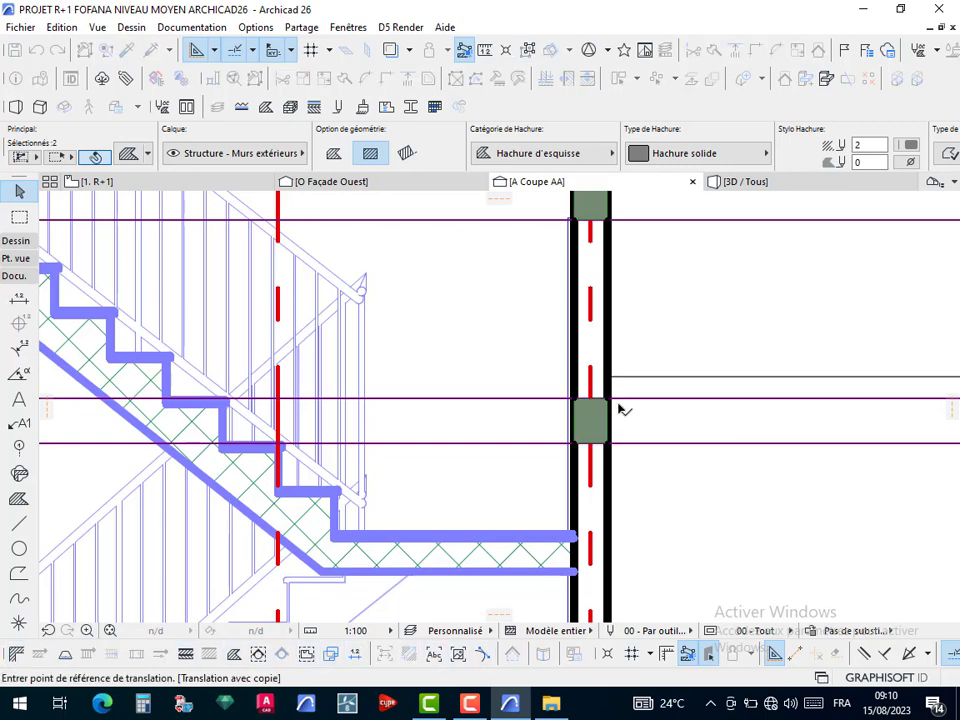
{"action": "left_click", "coordinate": [612, 402]}
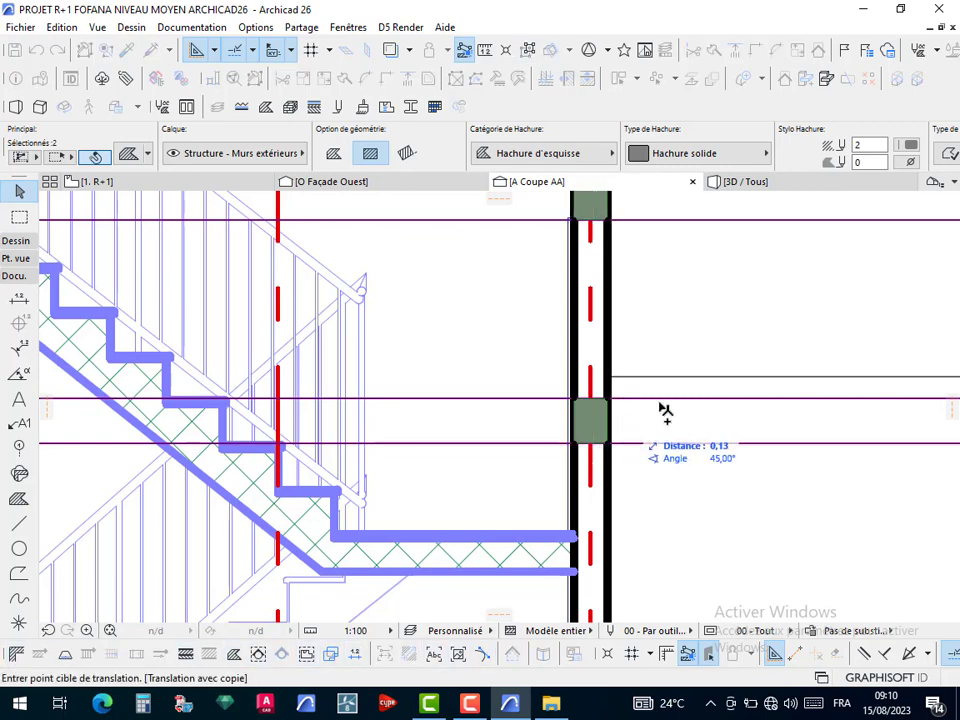
{"action": "scroll", "coordinate": [660, 406], "scroll_direction": "down", "scroll_amount": 2}
{"action": "scroll", "coordinate": [392, 429], "scroll_direction": "down", "scroll_amount": 1}
{"action": "middle_click_drag", "start_coordinate": [798, 429], "coordinate": [531, 429]}
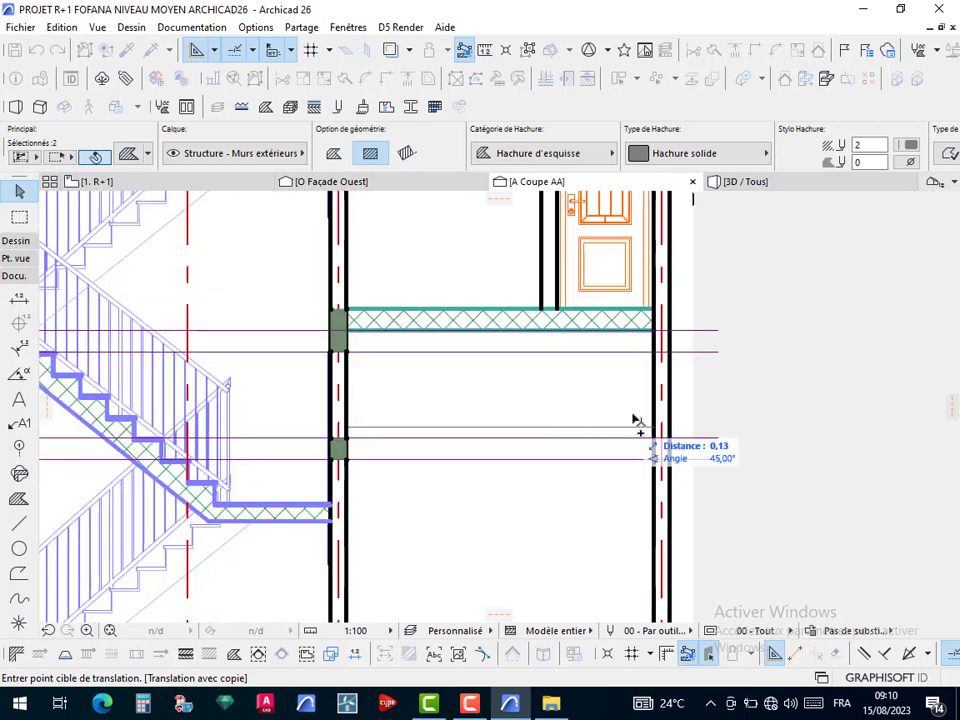
{"action": "scroll", "coordinate": [651, 430], "scroll_direction": "up", "scroll_amount": 2}
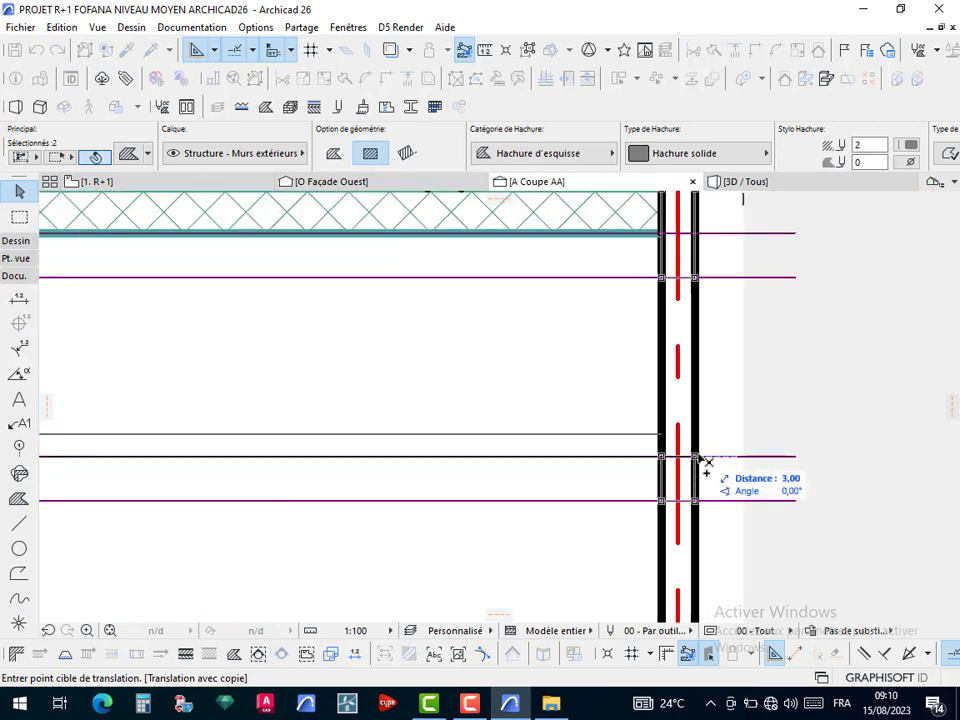
{"action": "left_click", "coordinate": [706, 462]}
{"action": "scroll", "coordinate": [701, 456], "scroll_direction": "down", "scroll_amount": 2}
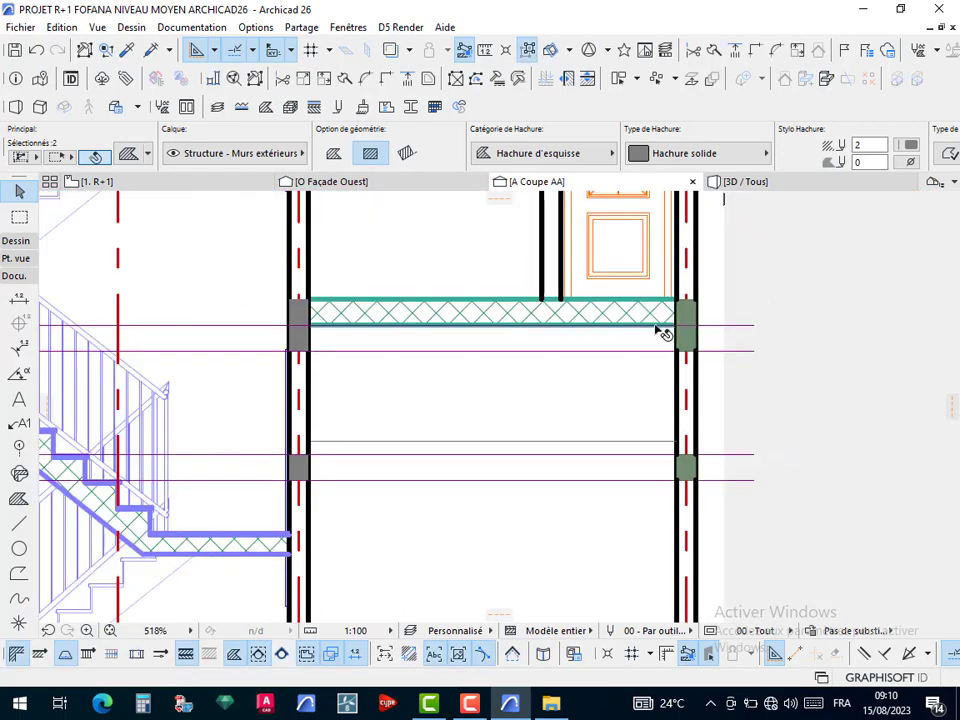
{"action": "key", "text": "Escape"}
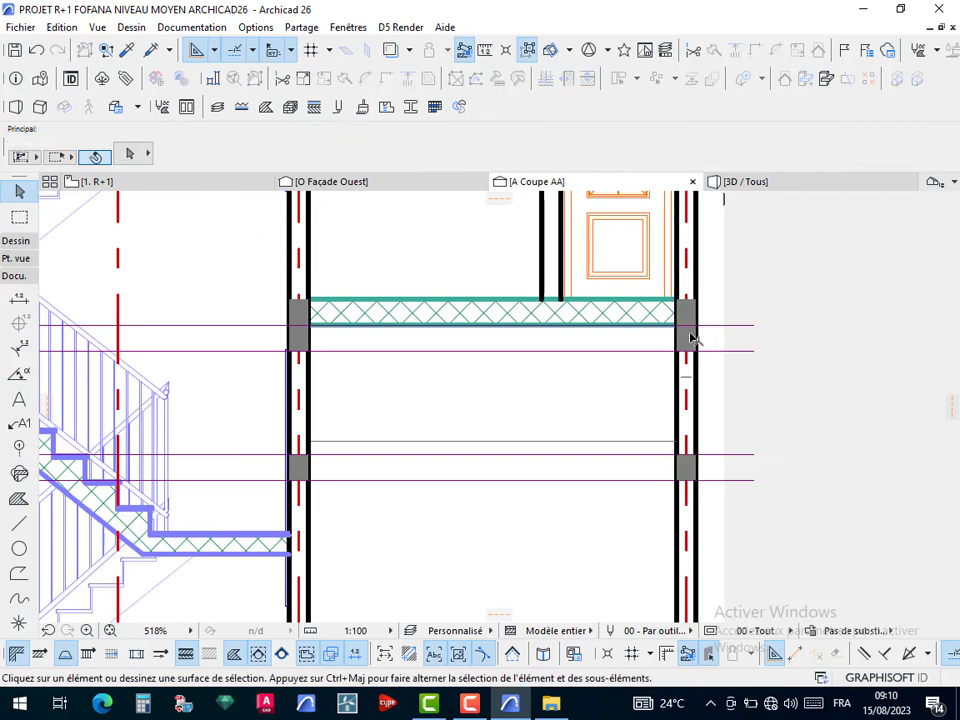
Copy the tall fill from the end exterior wall horizontally to the R+1 slab beneath the thin partition beside the door
{"action": "left_click", "coordinate": [540, 337]}
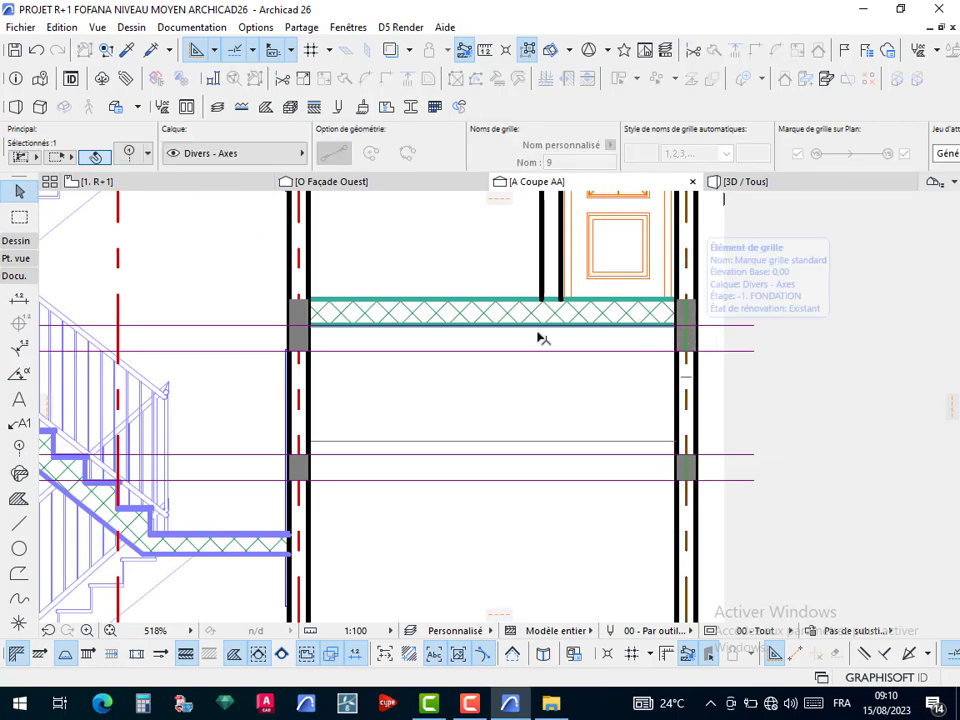
{"action": "left_click", "coordinate": [694, 340]}
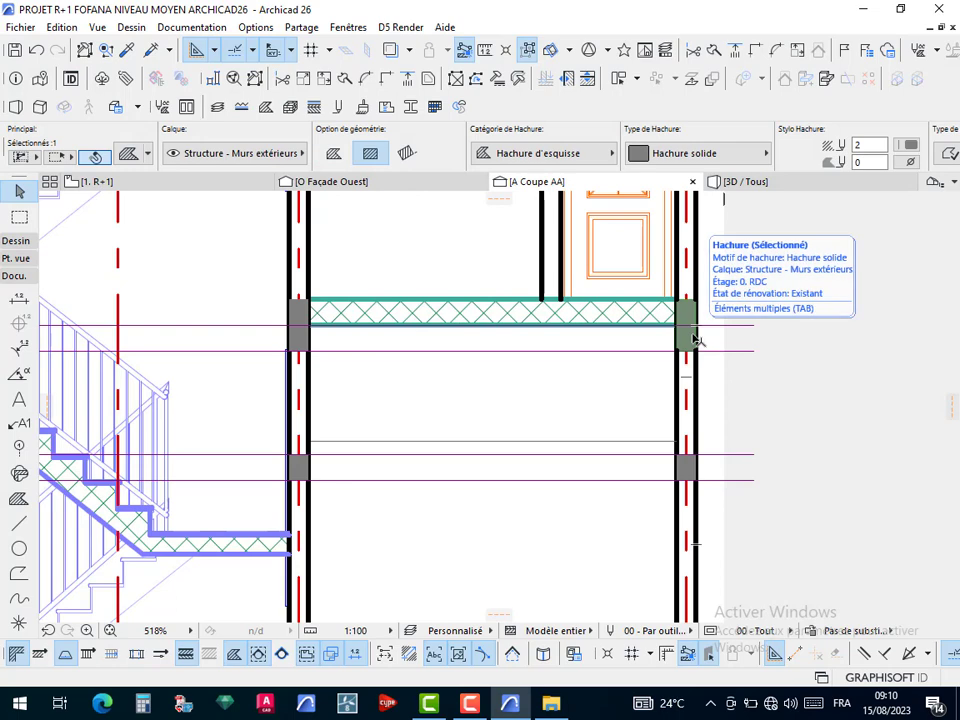
{"action": "key", "text": "ctrl+shift+d"}
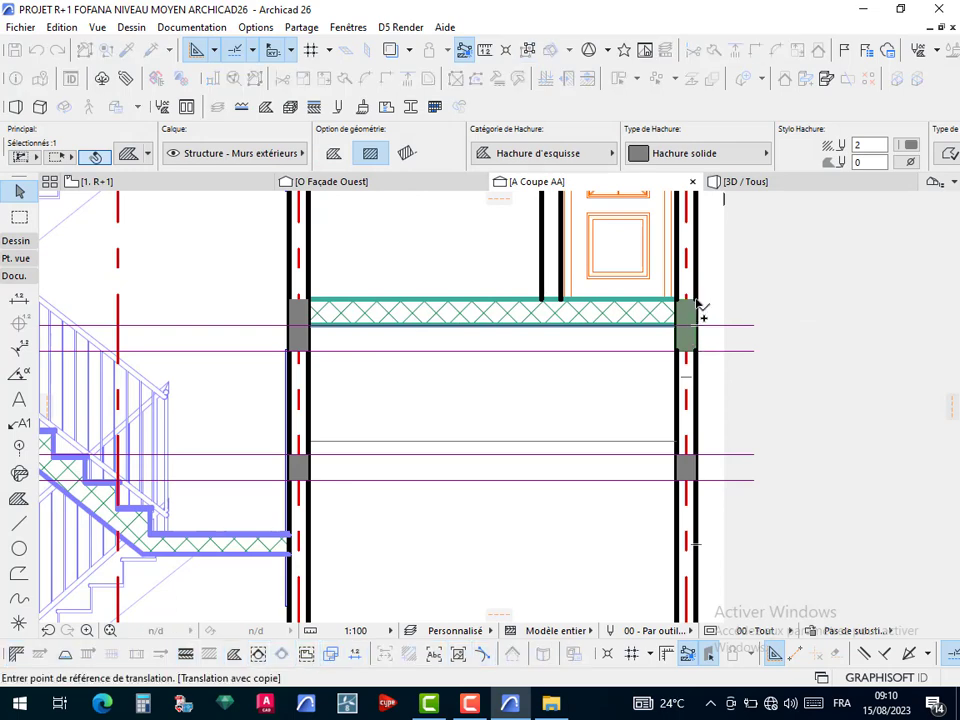
{"action": "left_click", "coordinate": [695, 301]}
{"action": "left_click", "coordinate": [557, 334]}
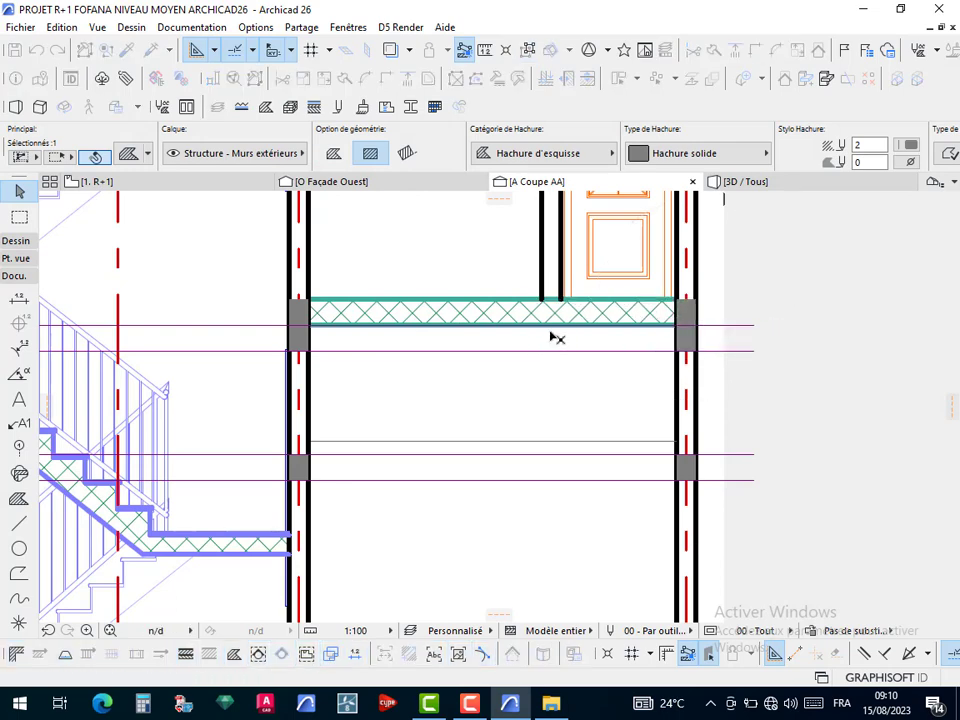
Shorten the fill beneath the partition by offsetting its lower edge upward to about midway between the two lines under the slab
{"action": "scroll", "coordinate": [555, 339], "scroll_direction": "up", "scroll_amount": 5}
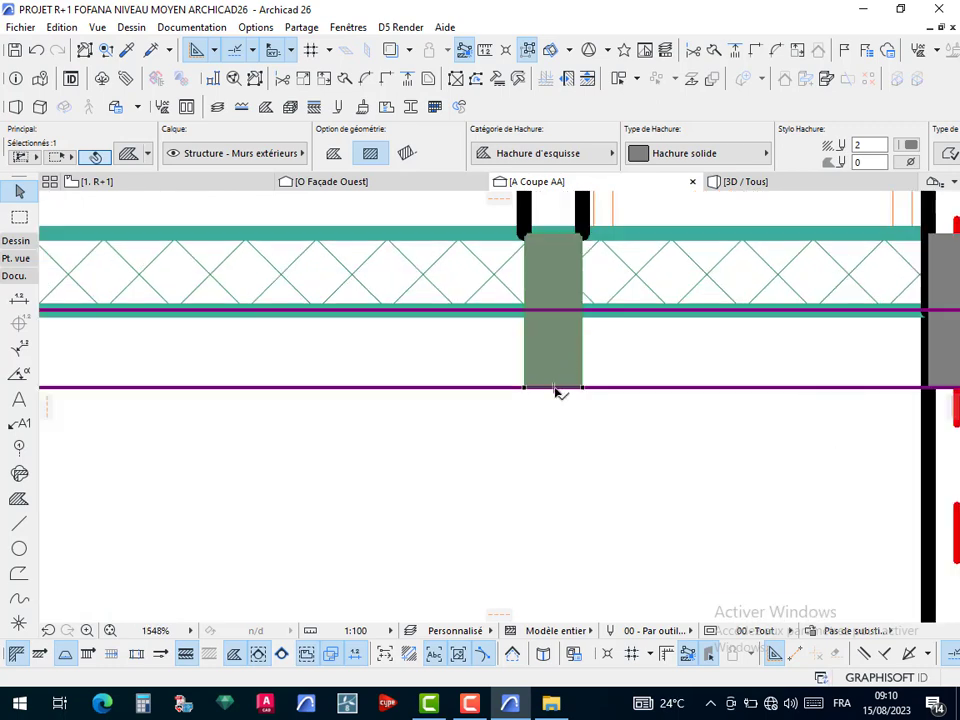
{"action": "left_click", "coordinate": [554, 388]}
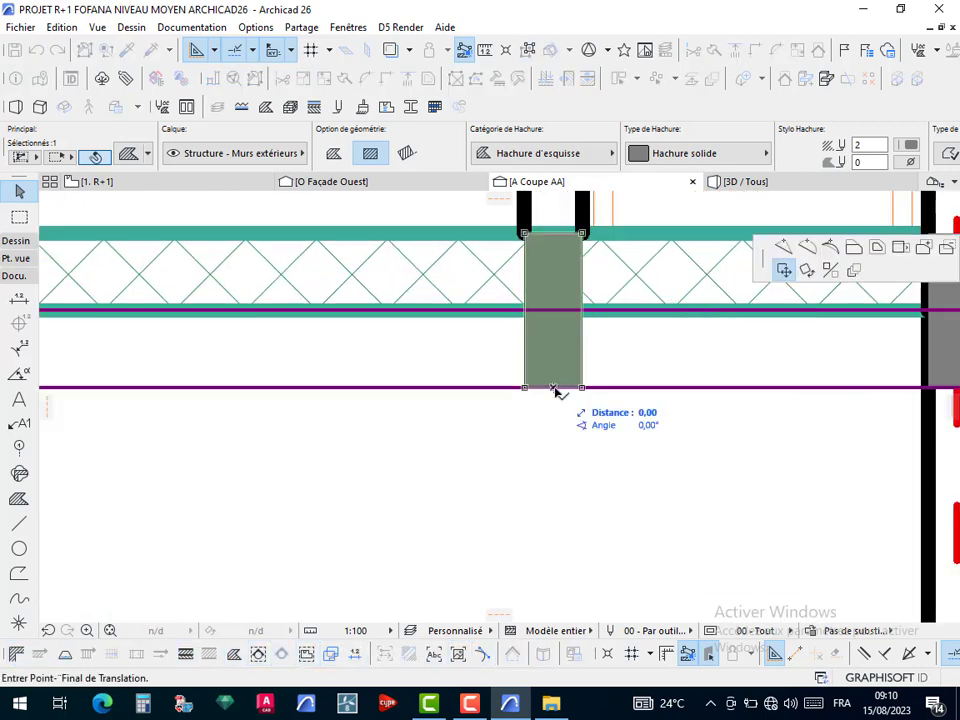
{"action": "left_click", "coordinate": [853, 248]}
{"action": "left_click", "coordinate": [557, 343]}
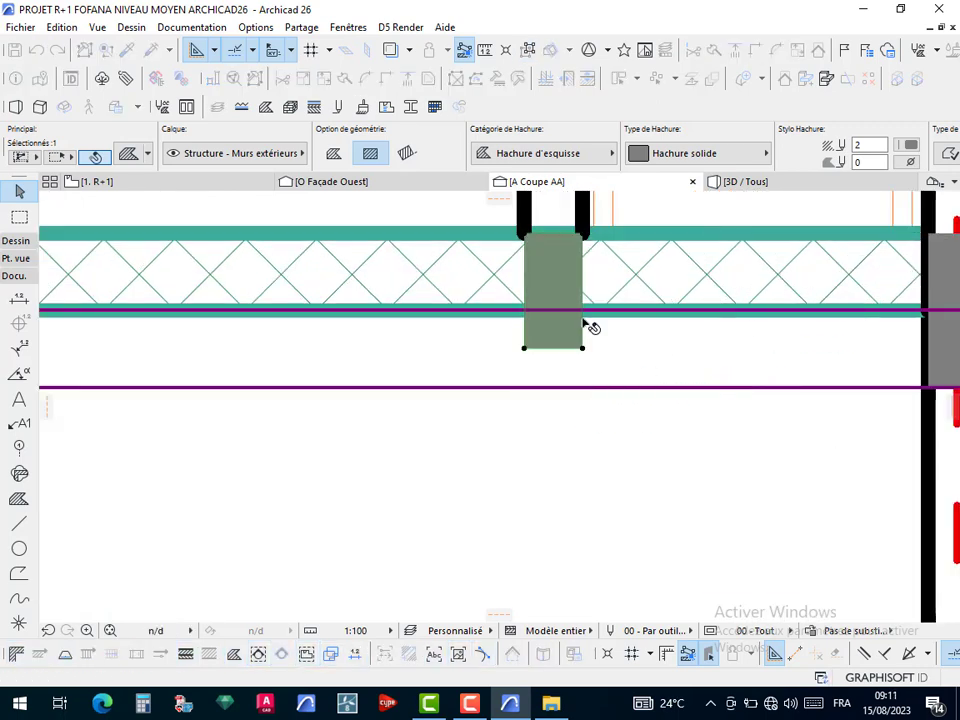
{"action": "scroll", "coordinate": [590, 320], "scroll_direction": "down", "scroll_amount": 3}
{"action": "key", "text": "Escape"}
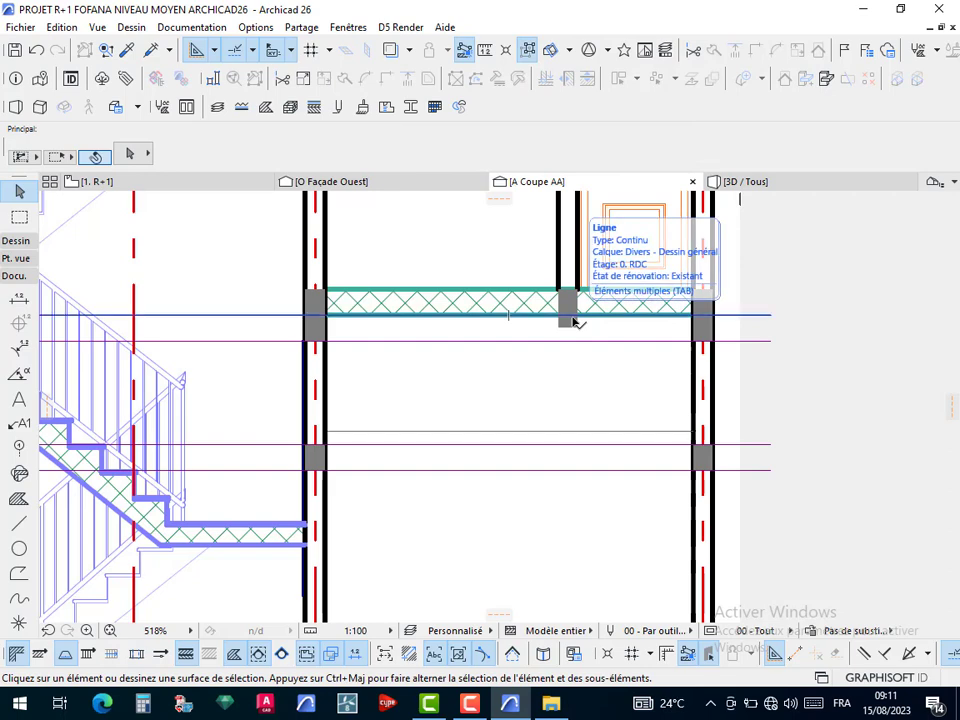
Select all the solid fills and copy them vertically from the R+1 slab to the slab above, aligned at the exterior wall's inner face
{"action": "key", "text": "f"}
{"action": "key", "text": "ctrl+a"}
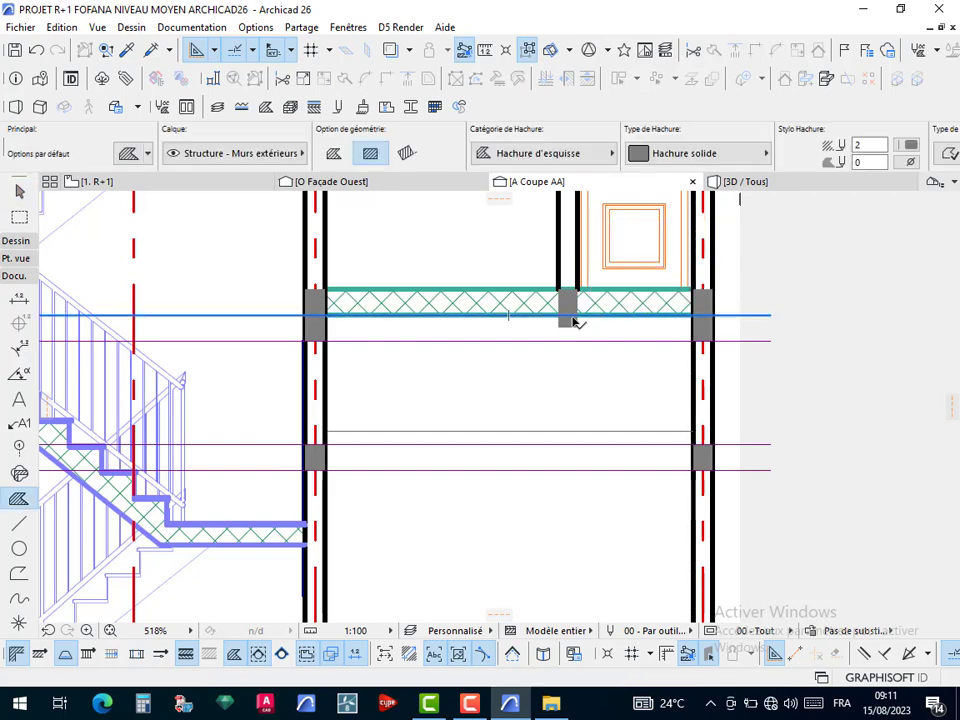
{"action": "scroll", "coordinate": [585, 392], "scroll_direction": "down", "scroll_amount": 5}
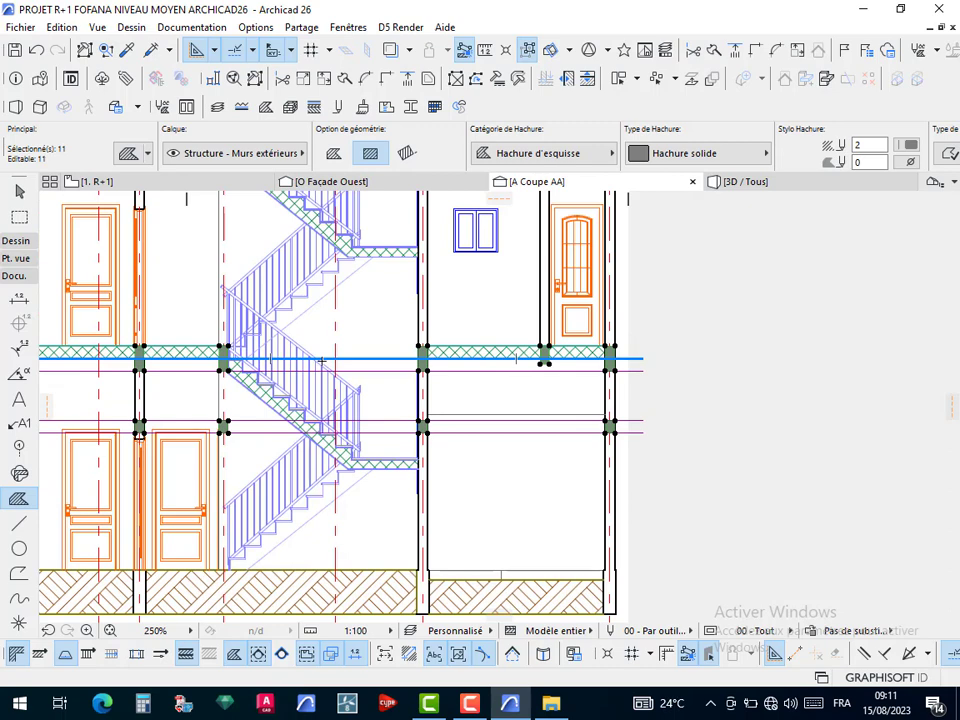
{"action": "middle_click_drag", "start_coordinate": [285, 386], "coordinate": [389, 381]}
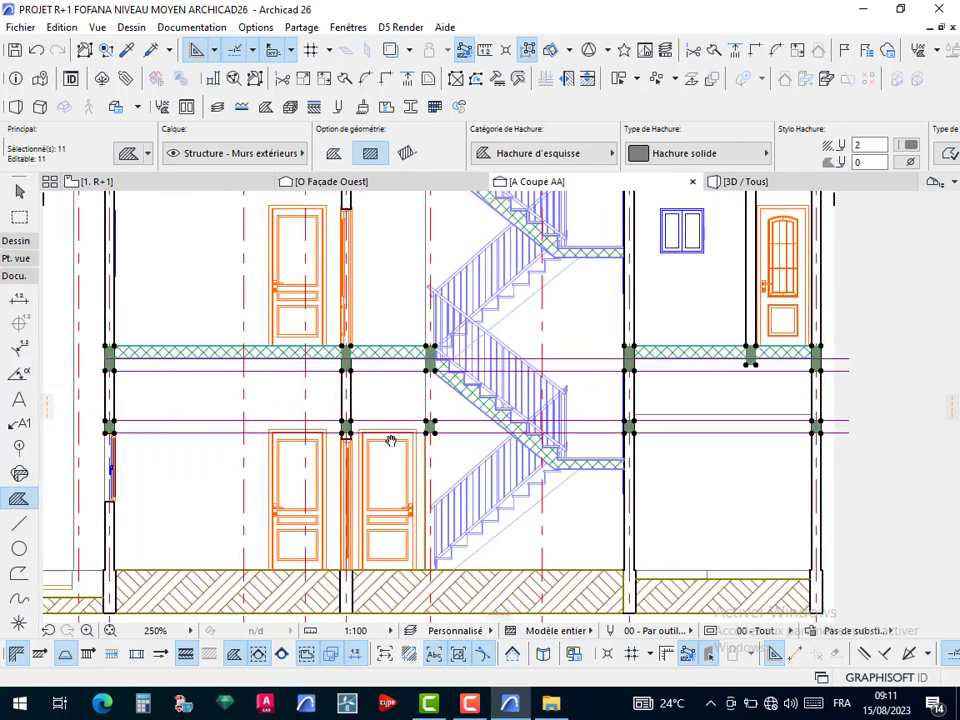
{"action": "scroll", "coordinate": [383, 420], "scroll_direction": "down", "scroll_amount": 1}
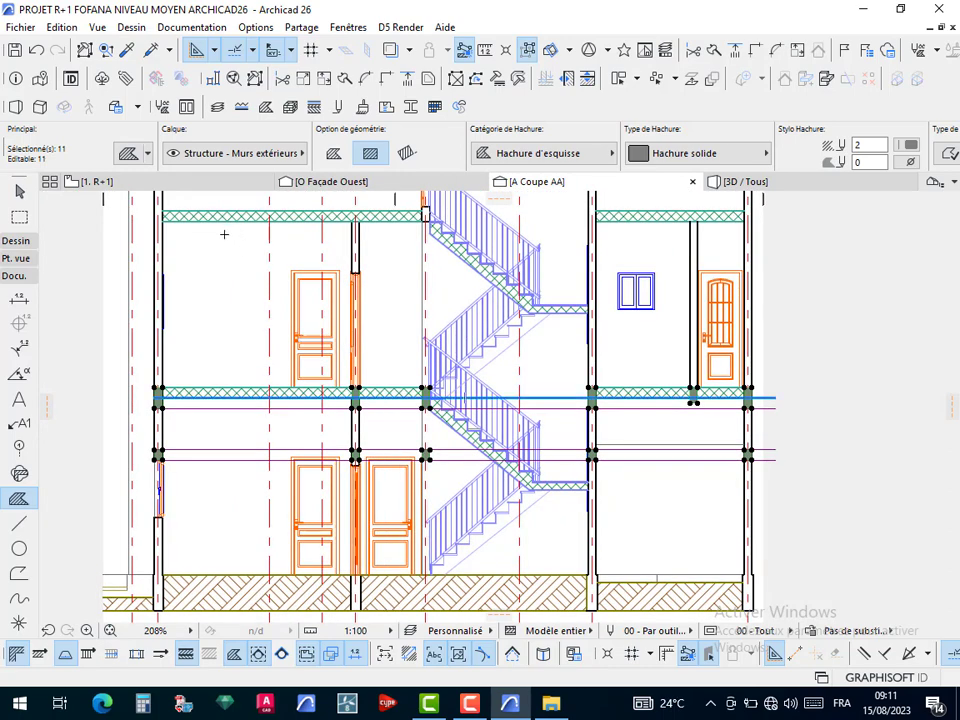
{"action": "scroll", "coordinate": [152, 387], "scroll_direction": "up", "scroll_amount": 4}
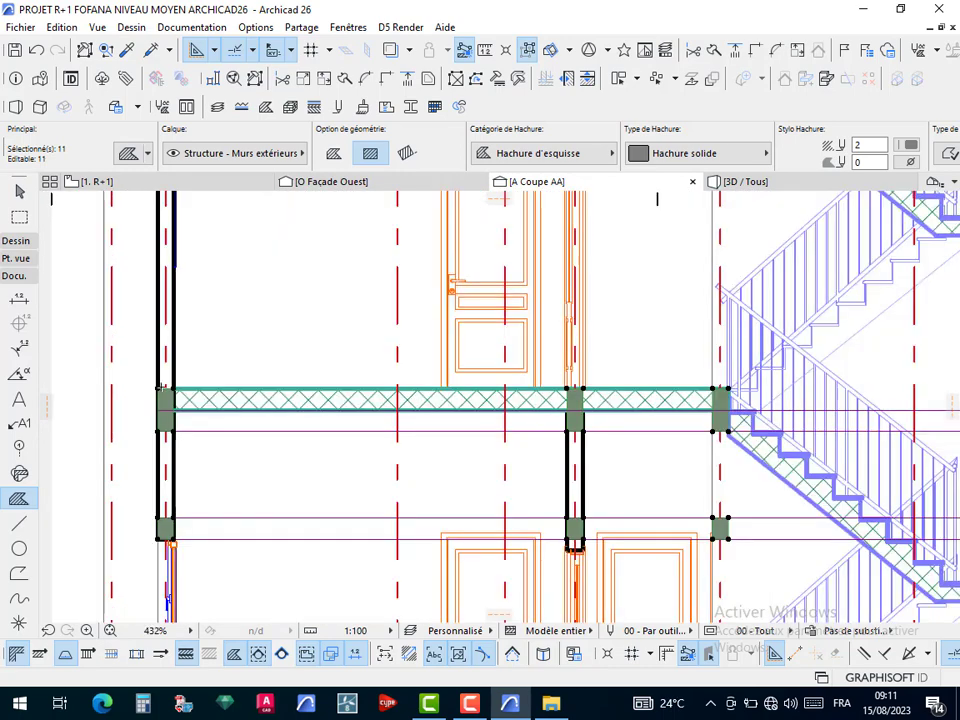
{"action": "key", "text": "ctrl+shift+d"}
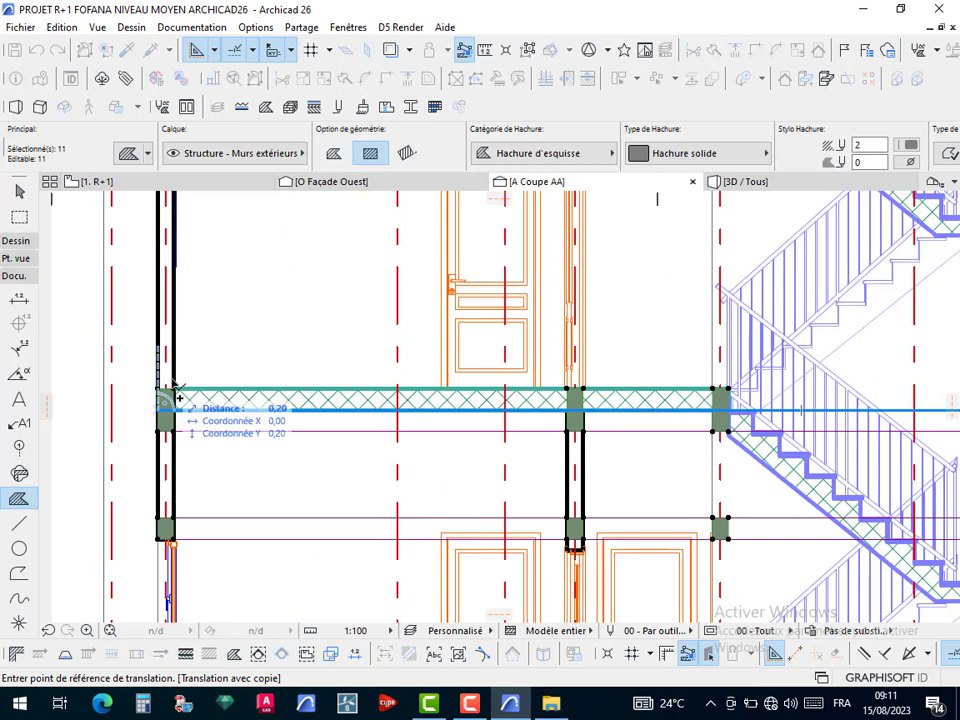
{"action": "scroll", "coordinate": [172, 400], "scroll_direction": "up", "scroll_amount": 6}
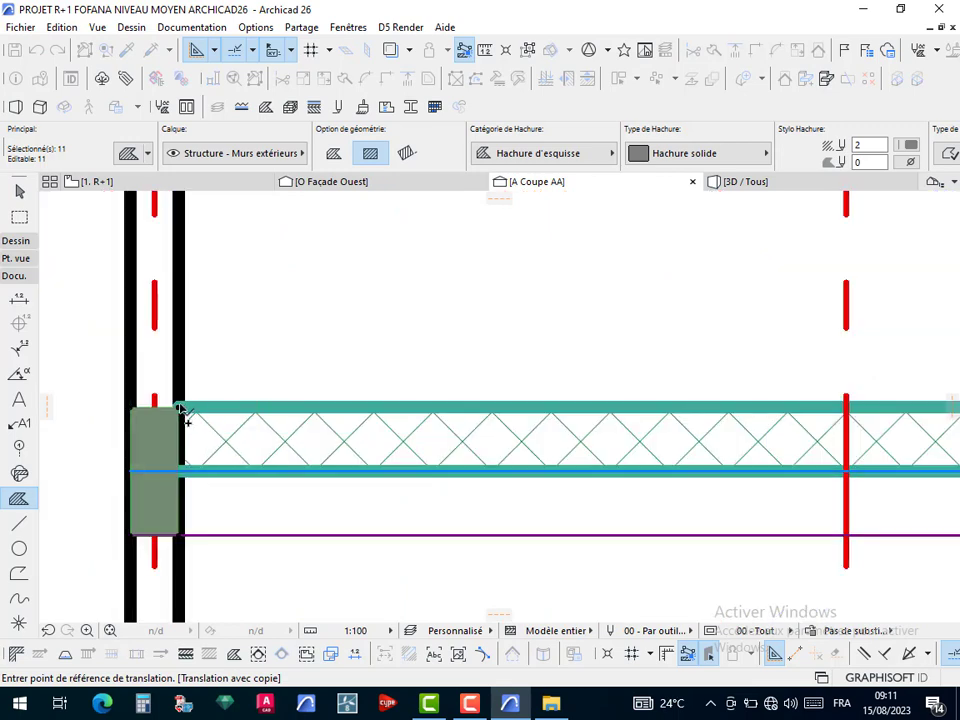
{"action": "left_click", "coordinate": [180, 408]}
{"action": "scroll", "coordinate": [189, 407], "scroll_direction": "down", "scroll_amount": 8}
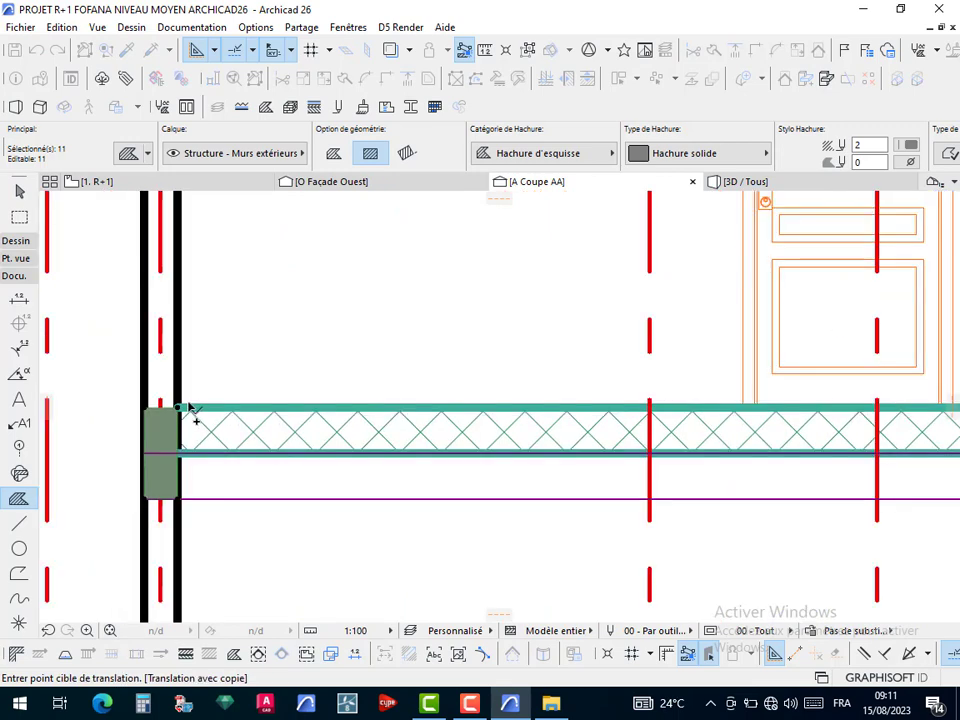
{"action": "scroll", "coordinate": [193, 258], "scroll_direction": "up", "scroll_amount": 1, "text": "ctrl"}
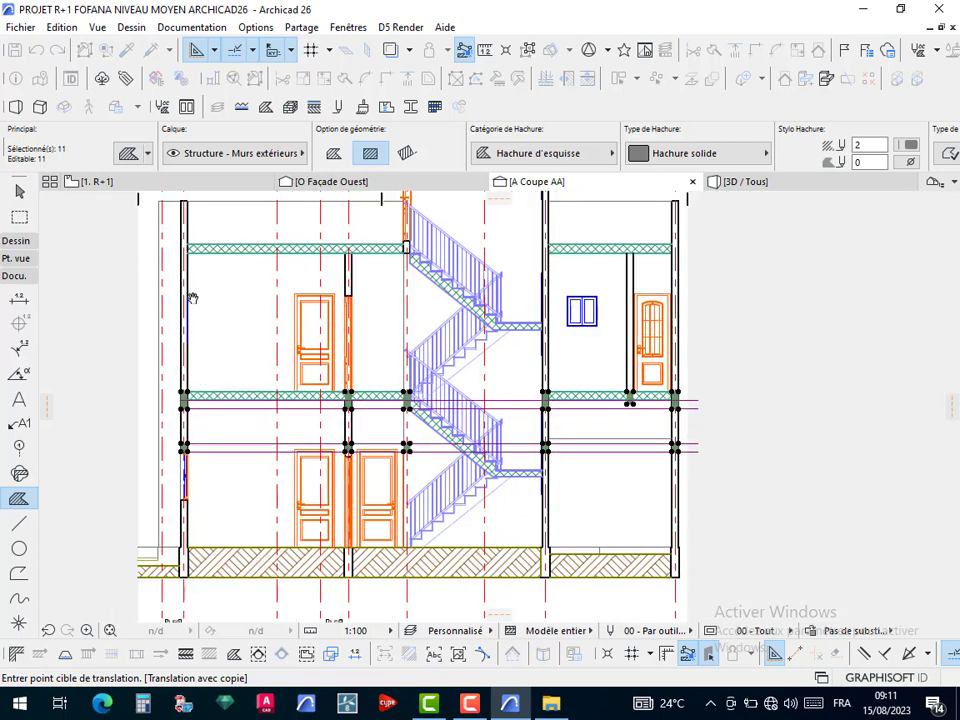
{"action": "scroll", "coordinate": [193, 298], "scroll_direction": "up", "scroll_amount": 1, "text": "ctrl"}
{"action": "scroll", "coordinate": [197, 300], "scroll_direction": "up", "scroll_amount": 8}
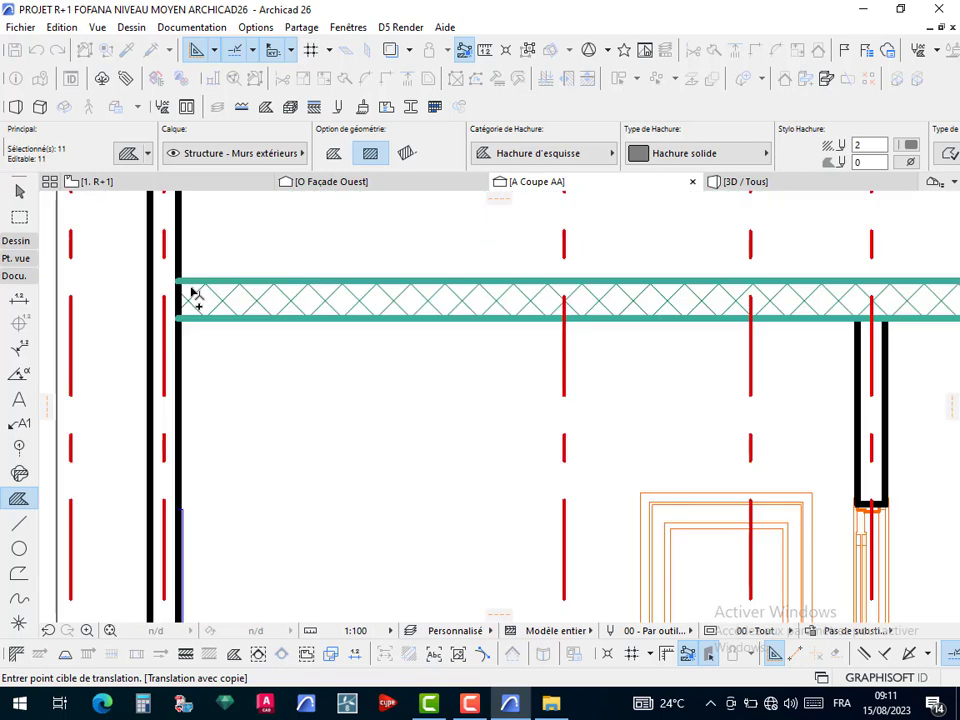
{"action": "scroll", "coordinate": [195, 298], "scroll_direction": "up", "scroll_amount": 4}
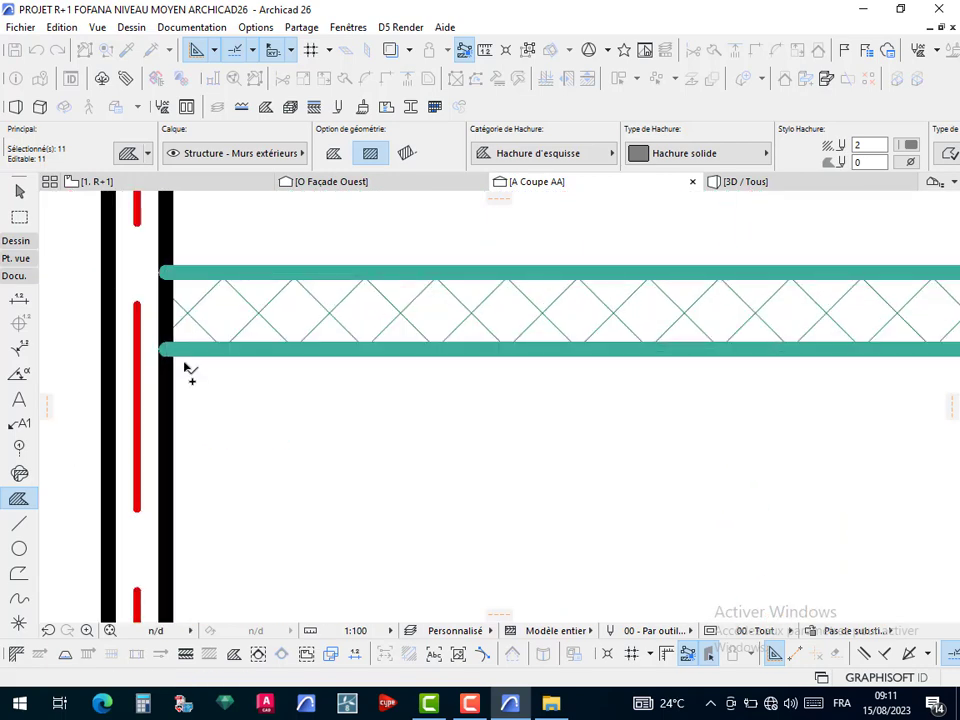
{"action": "scroll", "coordinate": [186, 377], "scroll_direction": "down", "scroll_amount": 10}
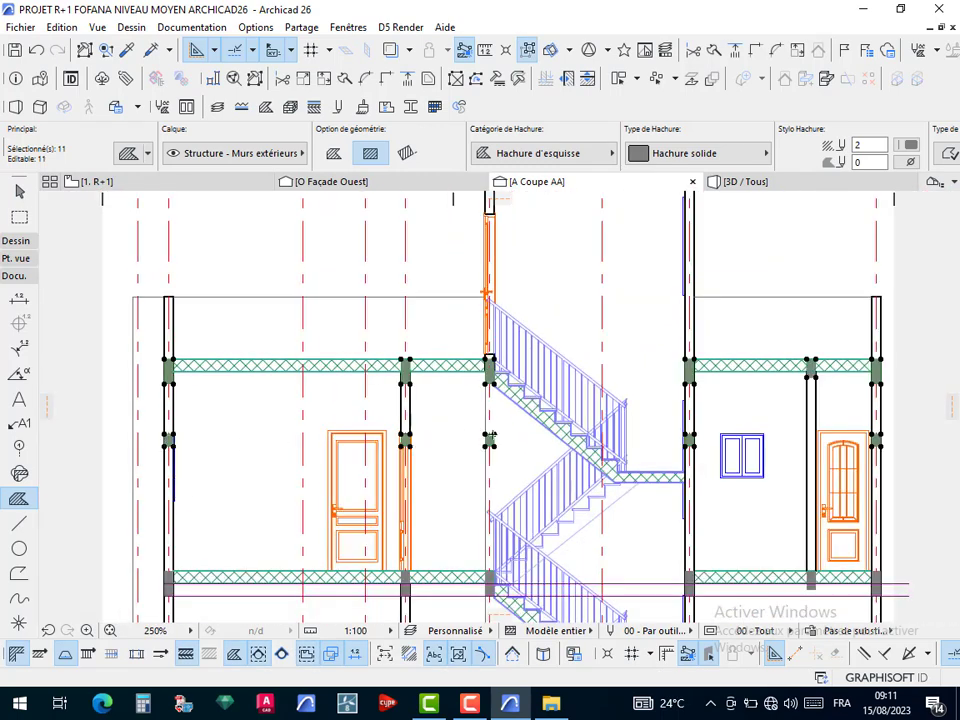
Delete the small copied fill below the upper slab at the start of the staircase
{"action": "key", "text": "Escape"}
{"action": "key", "text": "Escape"}
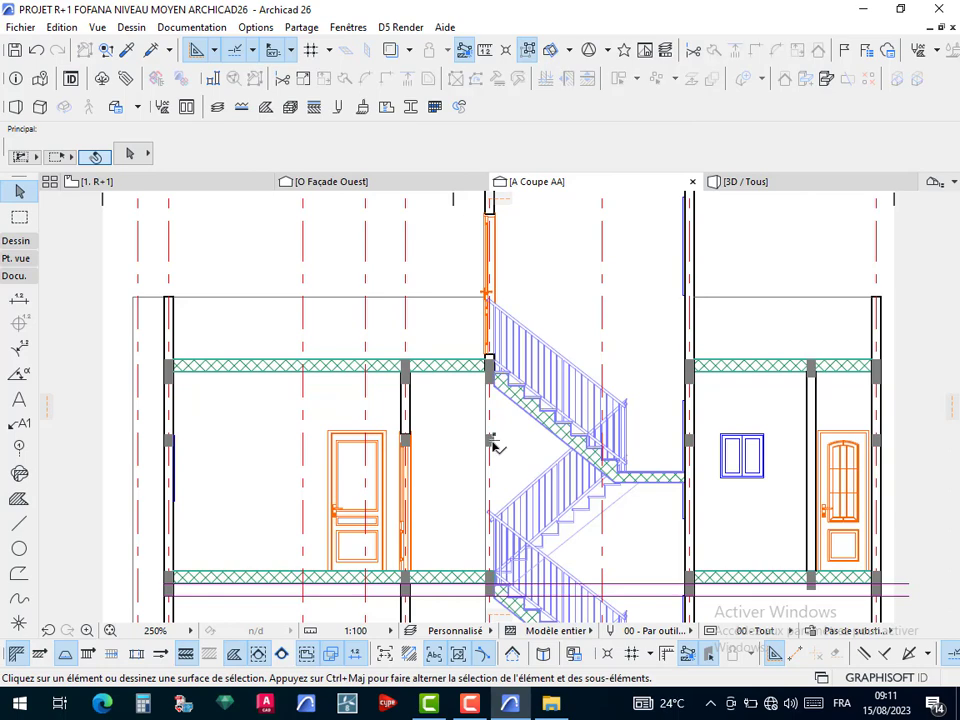
{"action": "left_click", "coordinate": [491, 441]}
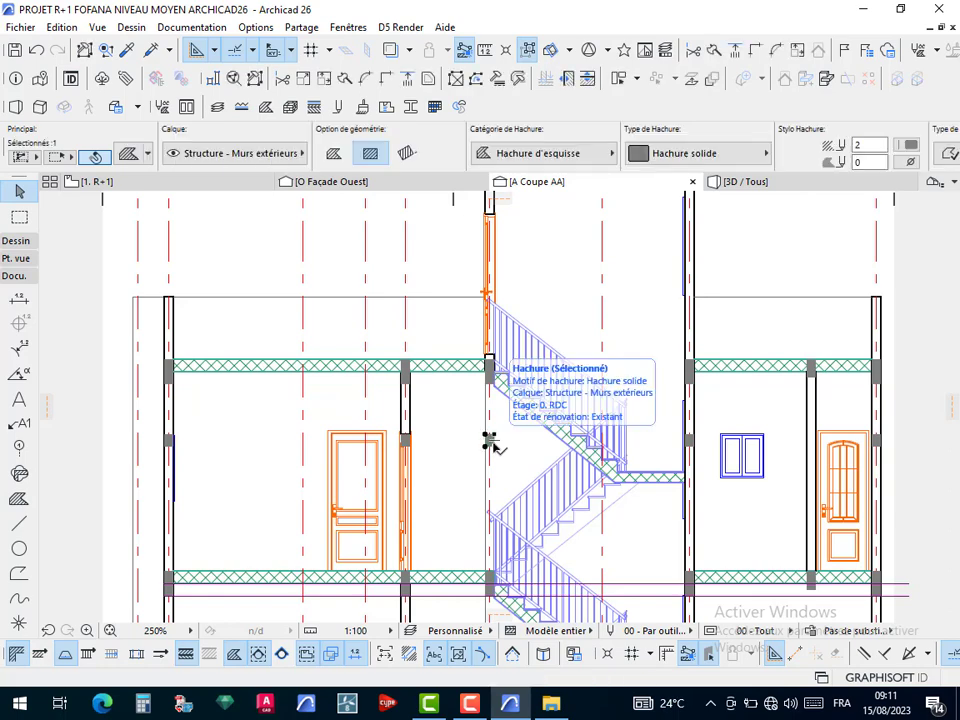
{"action": "key", "text": "Escape"}
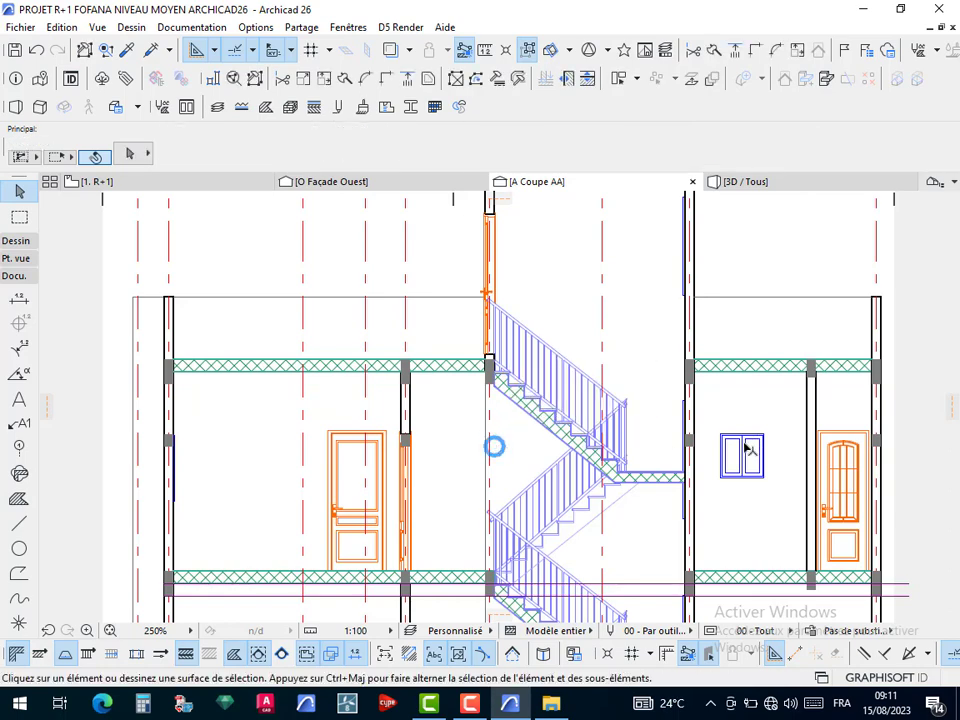
Move the small solid fill under the R+1 slab at the staircase start onto the thin upper-floor partition, level with the neighbouring lintels
{"action": "scroll", "coordinate": [720, 407], "scroll_direction": "down", "scroll_amount": 2}
{"action": "scroll", "coordinate": [720, 407], "scroll_direction": "right", "scroll_amount": 1}
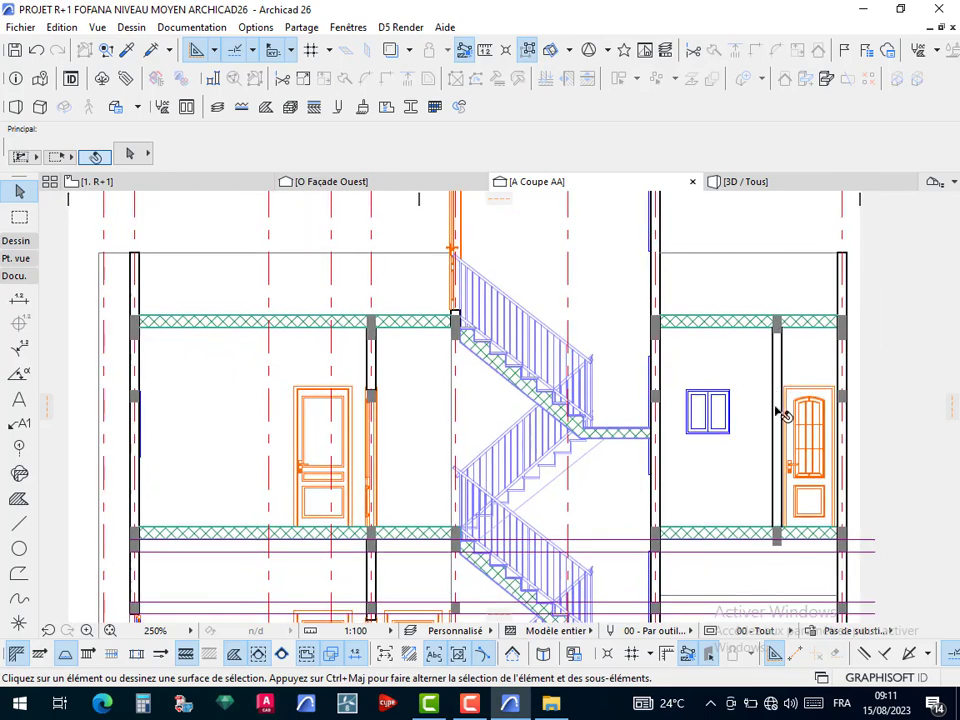
{"action": "scroll", "coordinate": [757, 414], "scroll_direction": "down", "scroll_amount": 4}
{"action": "scroll", "coordinate": [757, 414], "scroll_direction": "right", "scroll_amount": 1}
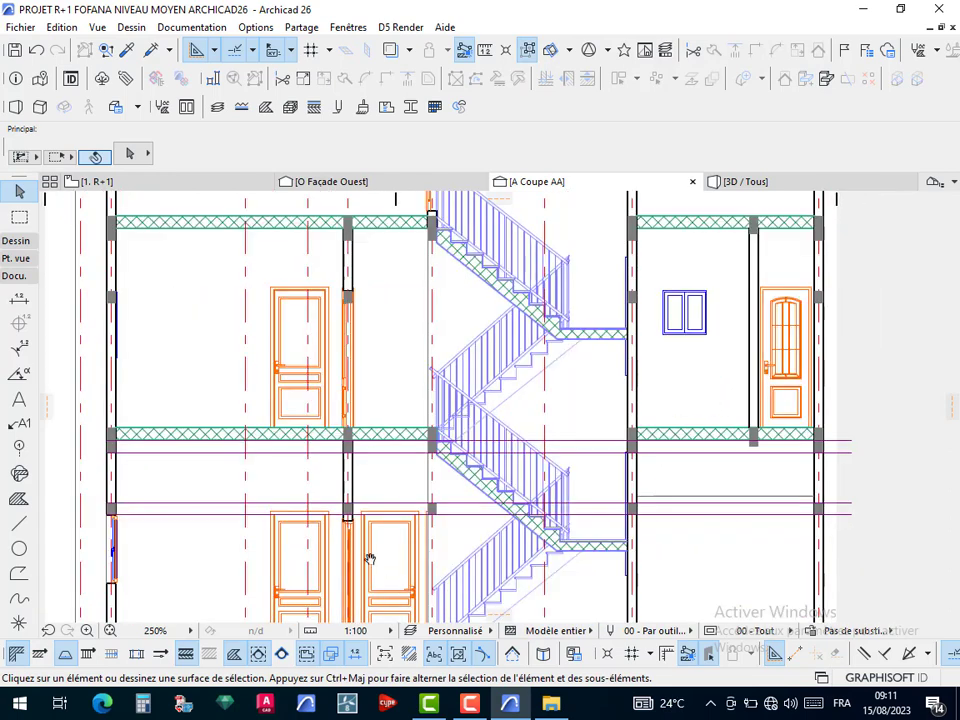
{"action": "left_click", "coordinate": [432, 511]}
{"action": "scroll", "coordinate": [437, 515], "scroll_direction": "up", "scroll_amount": 6}
{"action": "scroll", "coordinate": [437, 515], "scroll_direction": "up", "scroll_amount": 3}
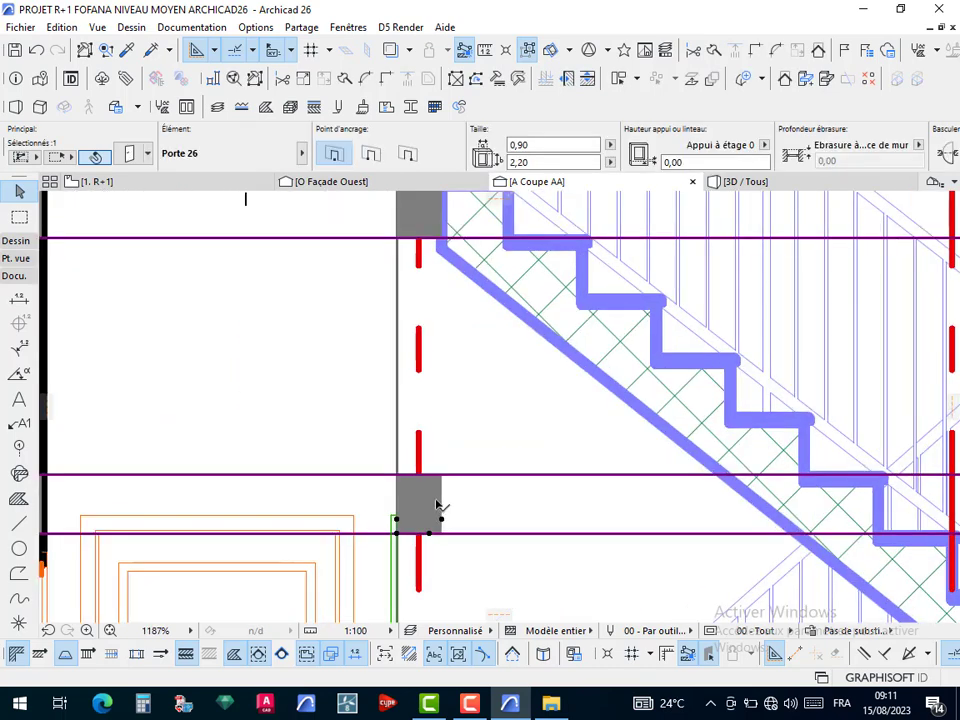
{"action": "left_click", "coordinate": [437, 499]}
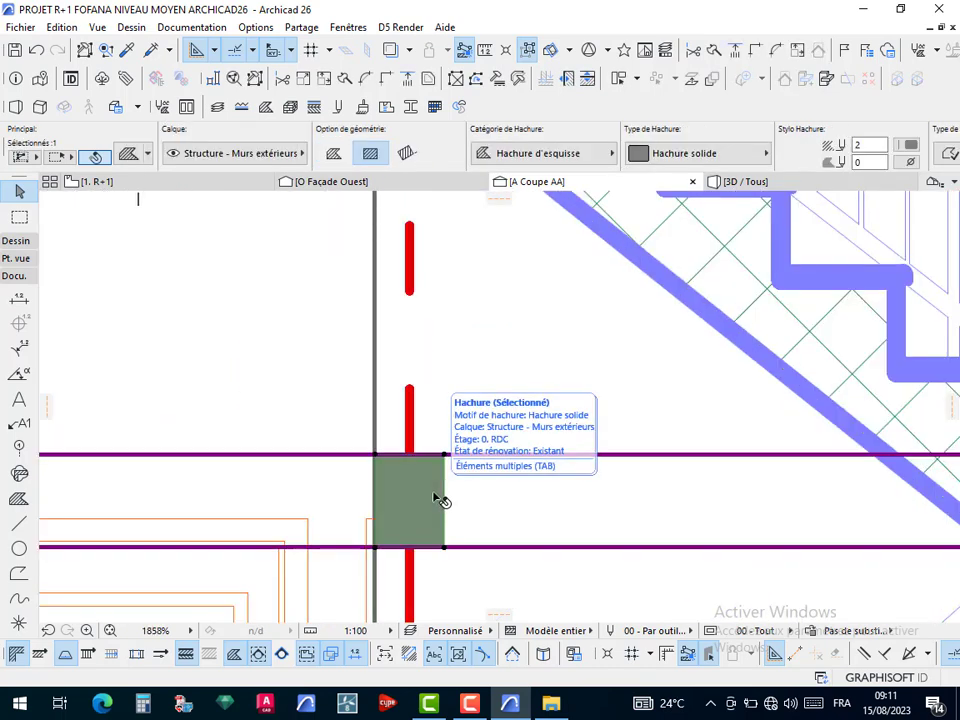
{"action": "key", "text": "ctrl+d"}
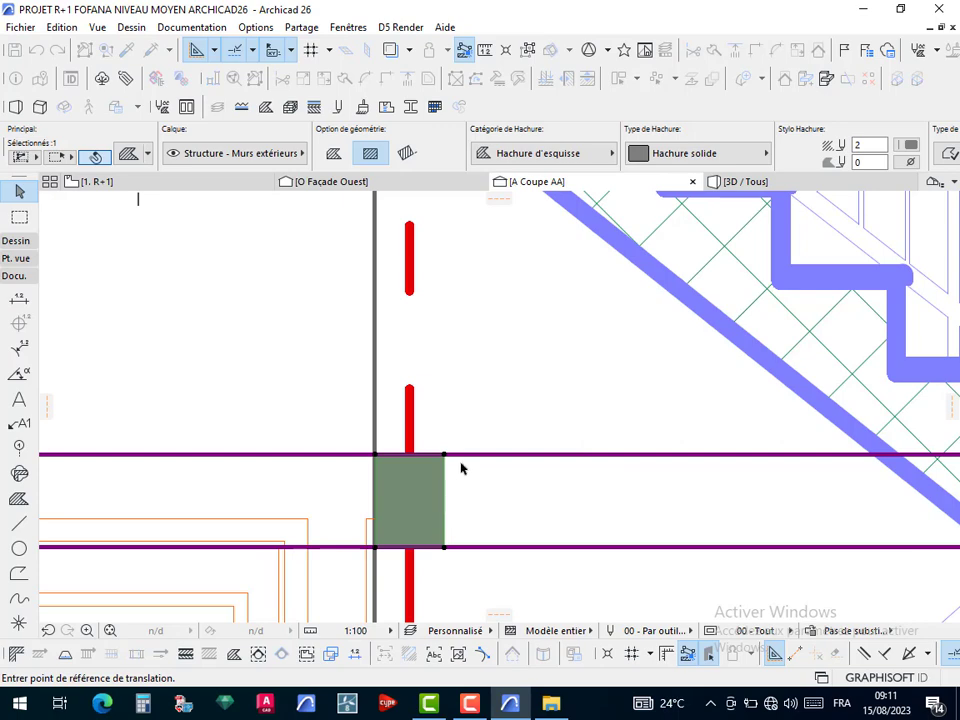
{"action": "left_click", "coordinate": [446, 458]}
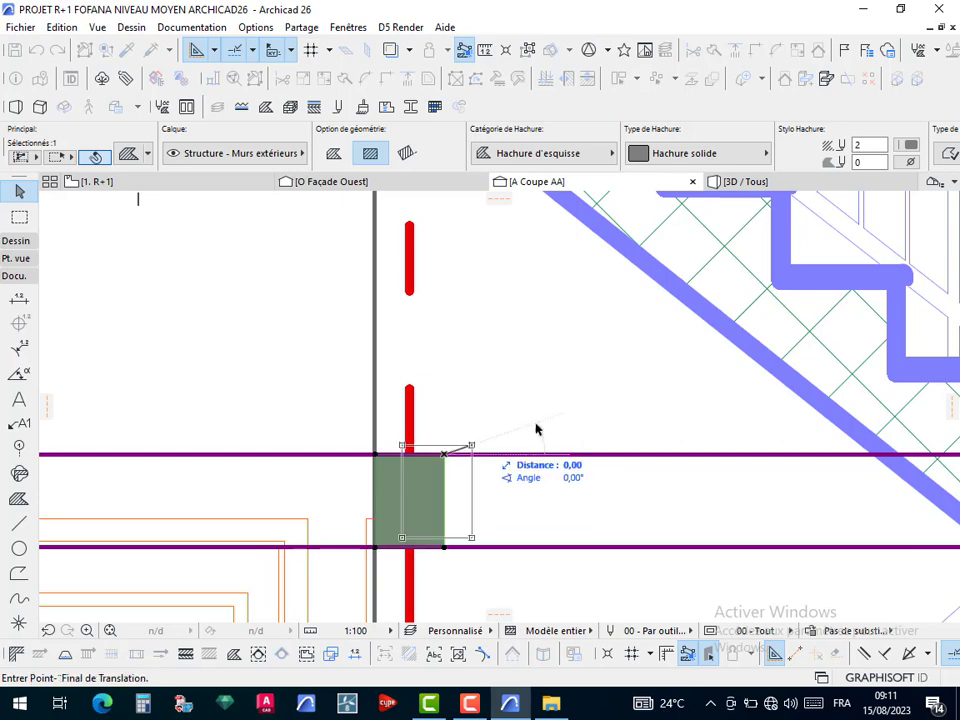
{"action": "scroll", "coordinate": [600, 385], "scroll_direction": "down", "scroll_amount": 5}
{"action": "mouse_move", "coordinate": [450, 510]}
{"action": "middle_mouse_down"}
{"action": "mouse_move", "coordinate": [327, 388]}
{"action": "mouse_move", "coordinate": [609, 344]}
{"action": "mouse_move", "coordinate": [597, 352]}
{"action": "middle_mouse_up"}
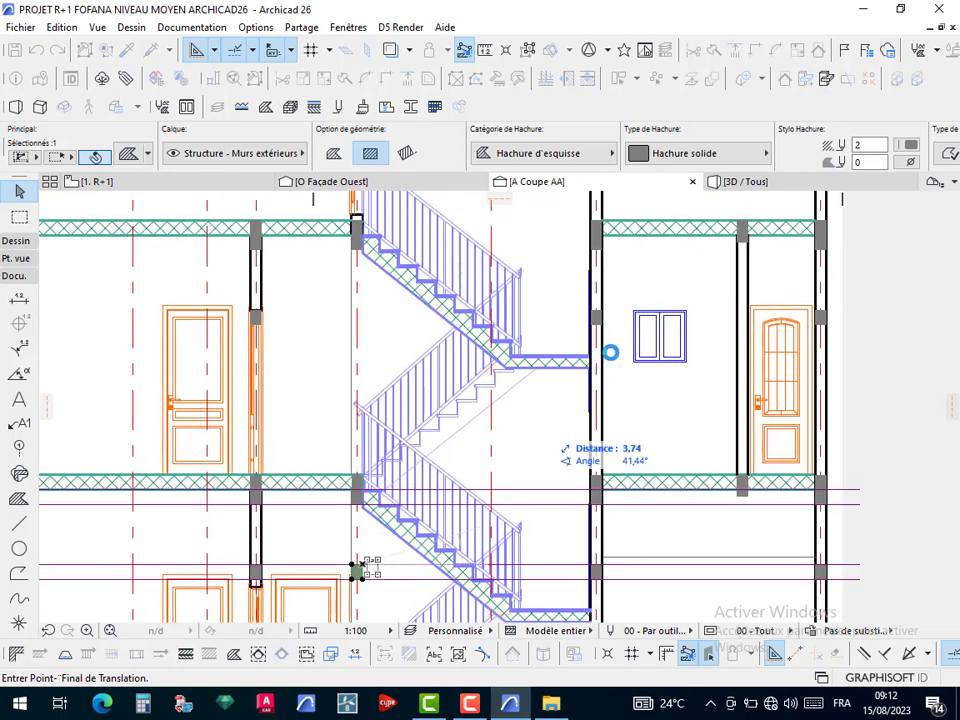
{"action": "scroll", "coordinate": [730, 310], "scroll_direction": "up", "scroll_amount": 3}
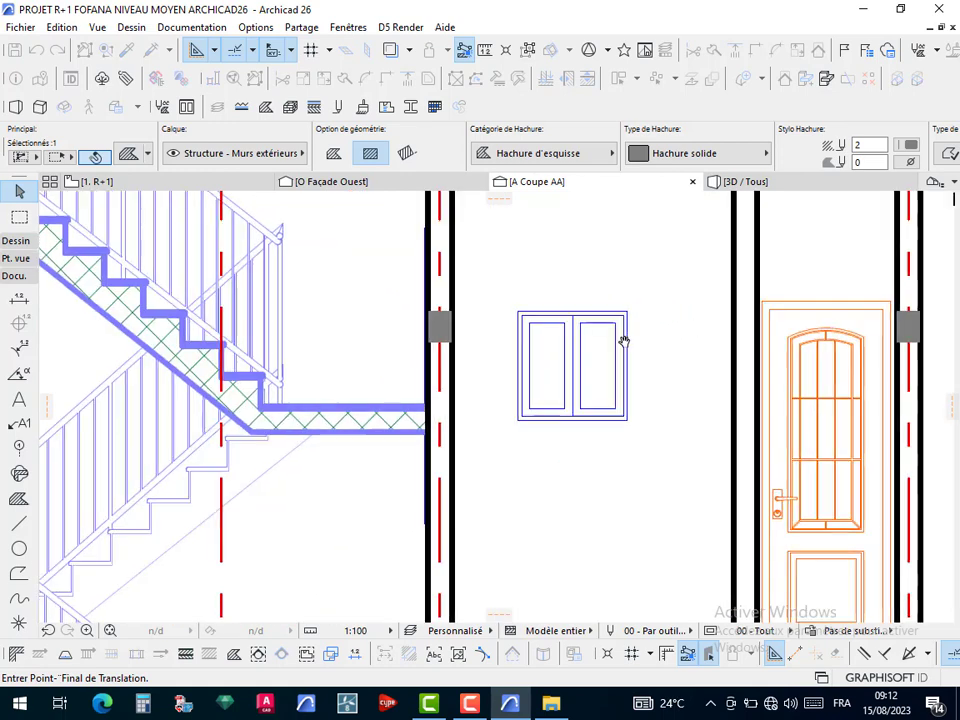
{"action": "scroll", "coordinate": [620, 342], "scroll_direction": "up", "scroll_amount": 2}
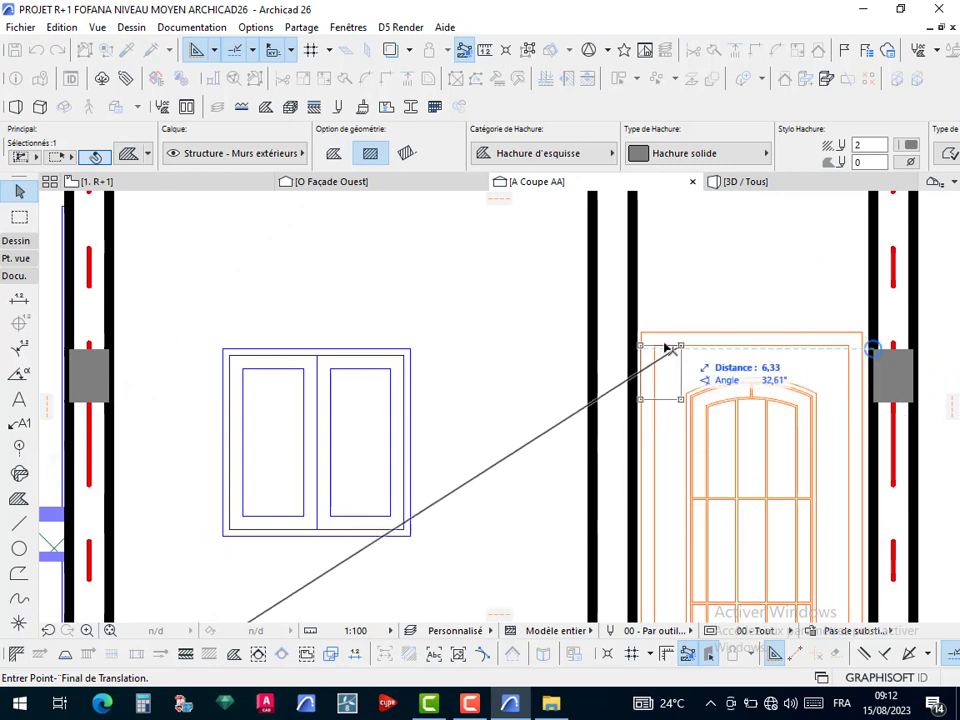
{"action": "left_click", "coordinate": [632, 352]}
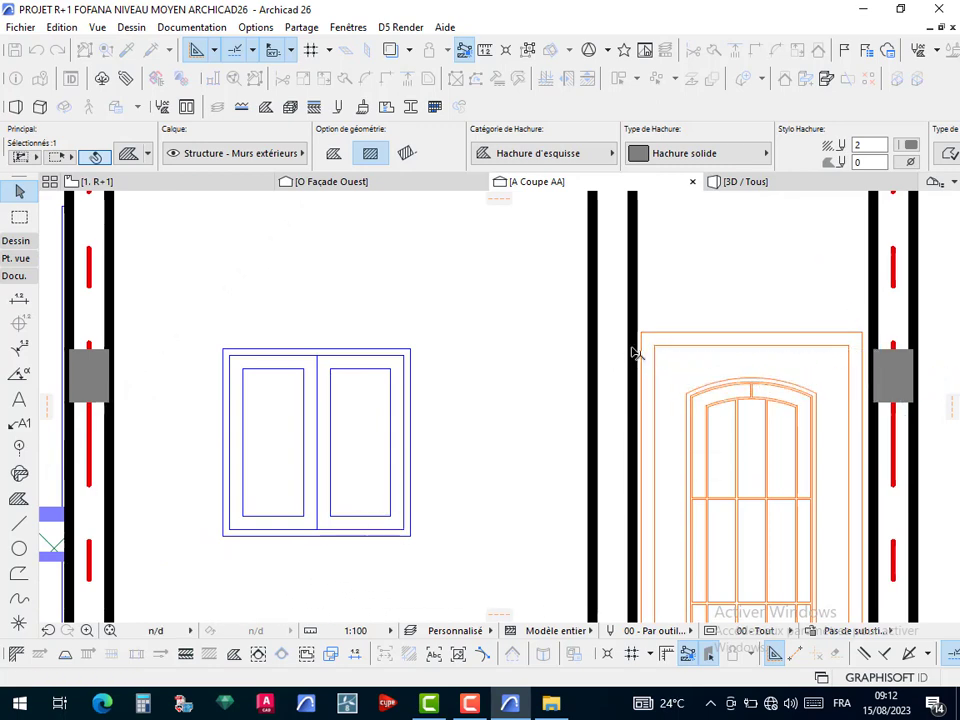
{"action": "scroll", "coordinate": [636, 350], "scroll_direction": "down", "scroll_amount": 4}
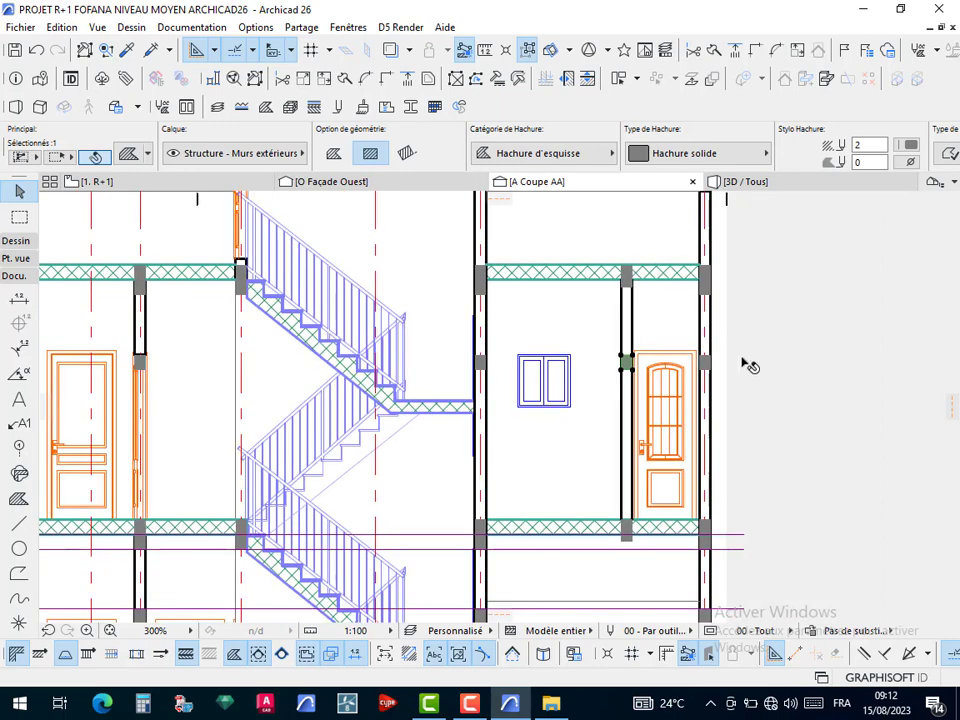
{"action": "left_click", "coordinate": [786, 367]}
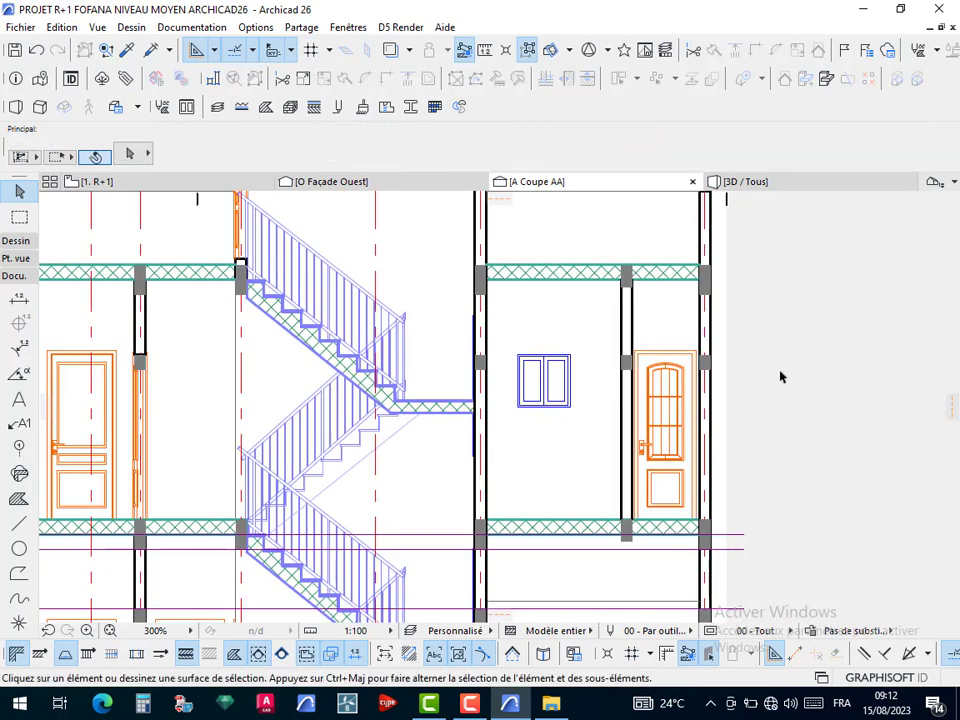
Start a rectangular solid fill near the upper slab and set its foreground pen to green pen 4
{"action": "scroll", "coordinate": [781, 370], "scroll_direction": "down", "scroll_amount": 4}
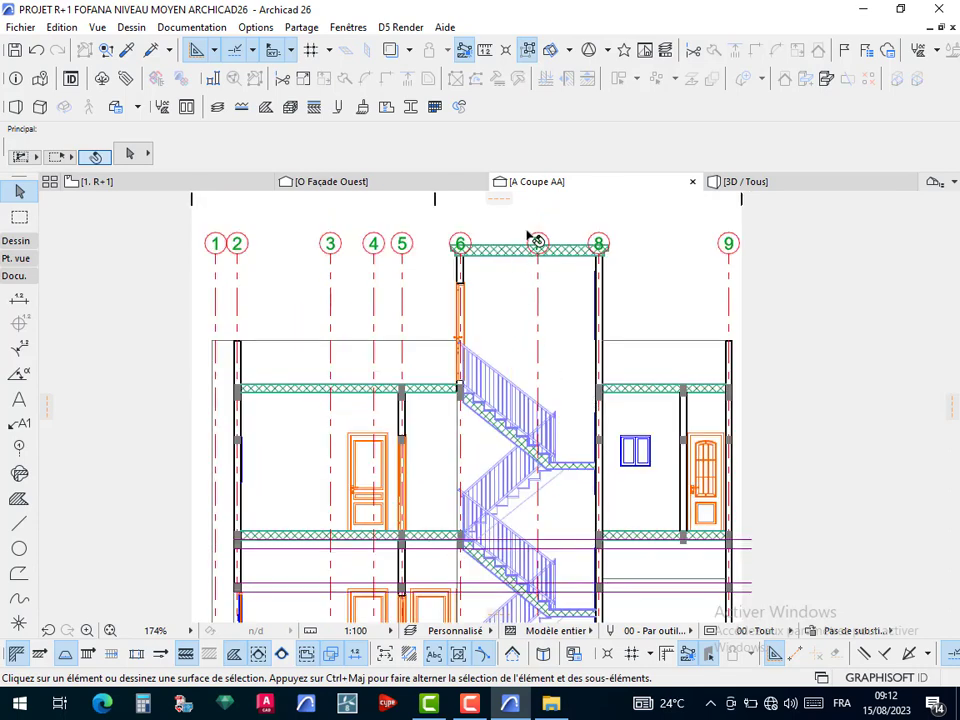
{"action": "scroll", "coordinate": [530, 237], "scroll_direction": "up", "scroll_amount": 3}
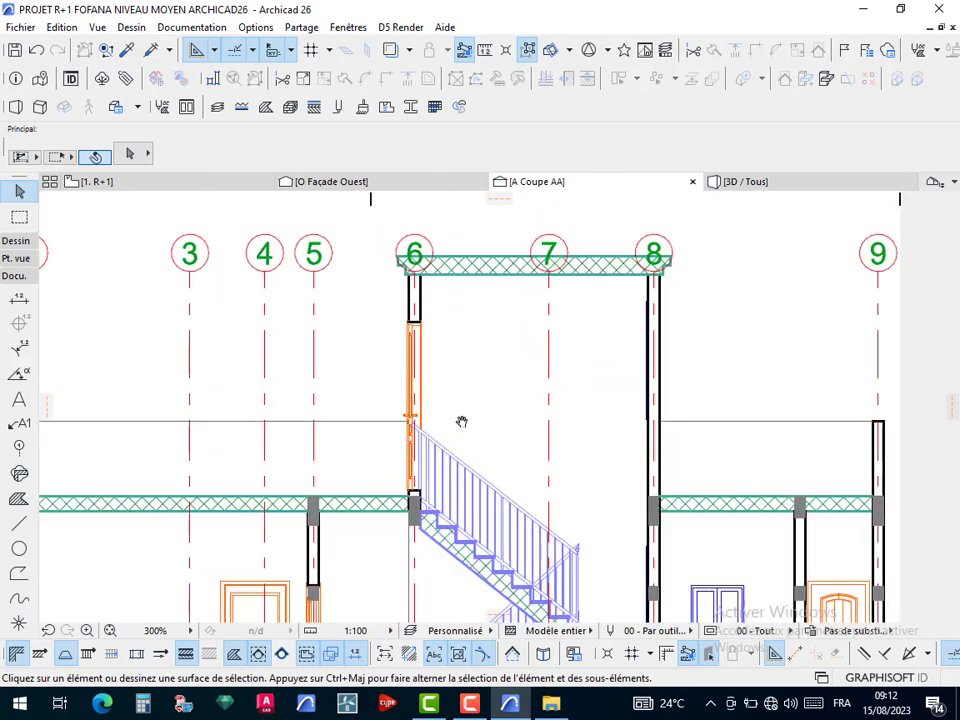
{"action": "middle_click_drag", "start_coordinate": [461, 421], "coordinate": [447, 385]}
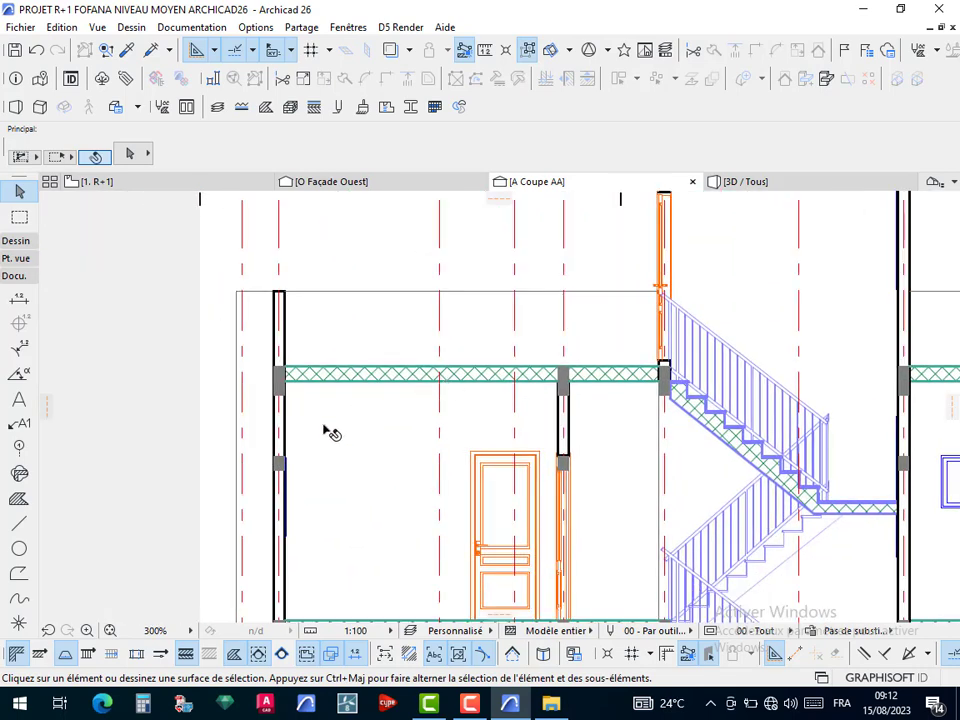
{"action": "scroll", "coordinate": [325, 428], "scroll_direction": "up", "scroll_amount": 4}
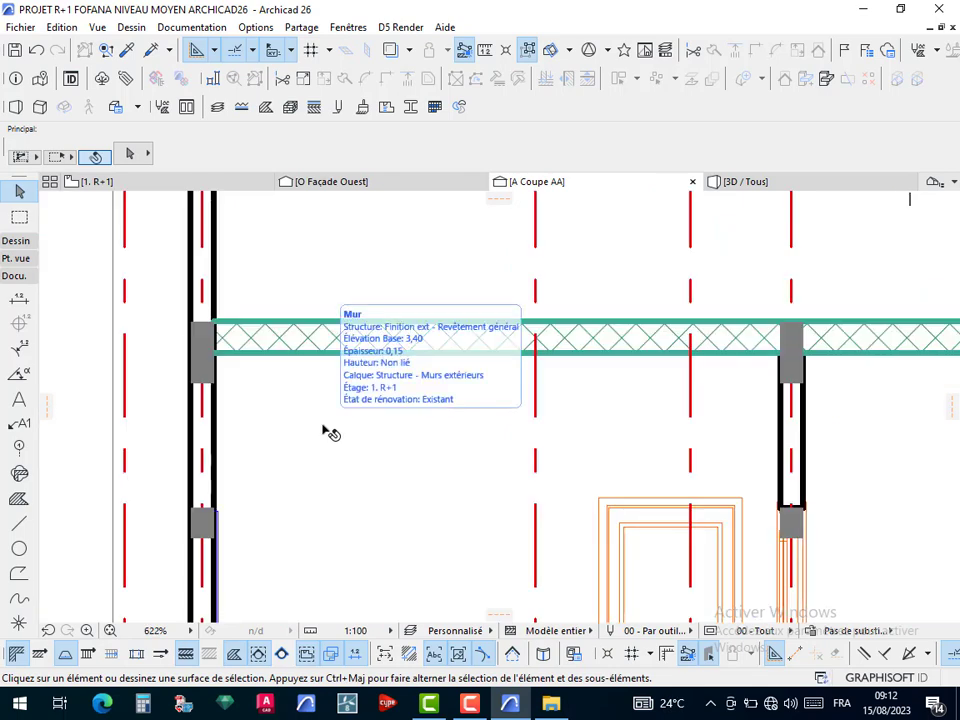
{"action": "key", "text": "h"}
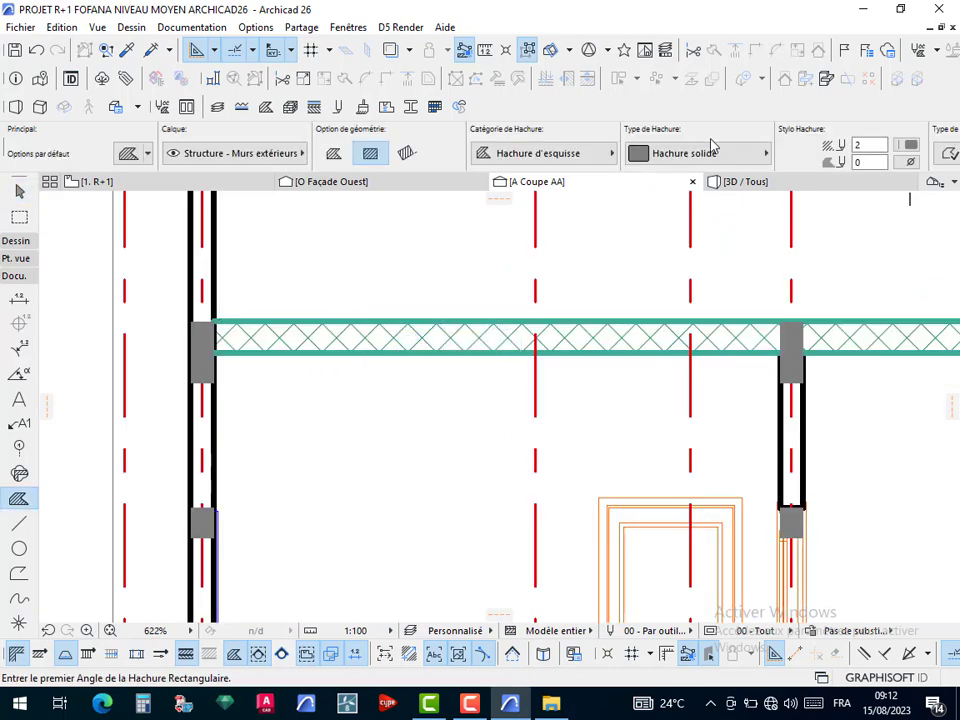
{"action": "left_click", "coordinate": [908, 145]}
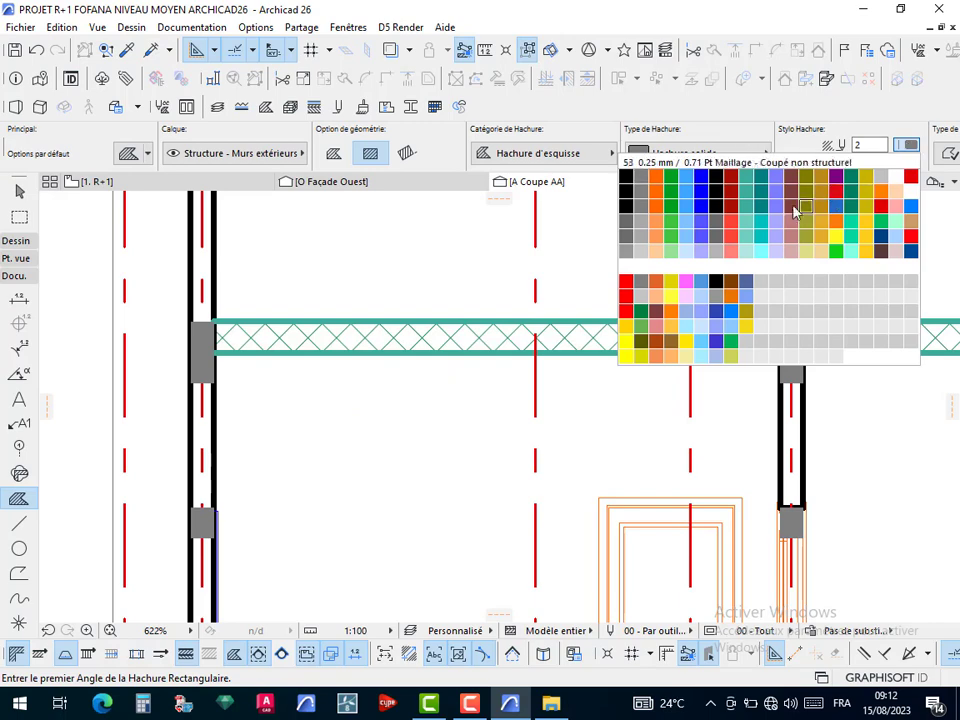
{"action": "left_click", "coordinate": [762, 183]}
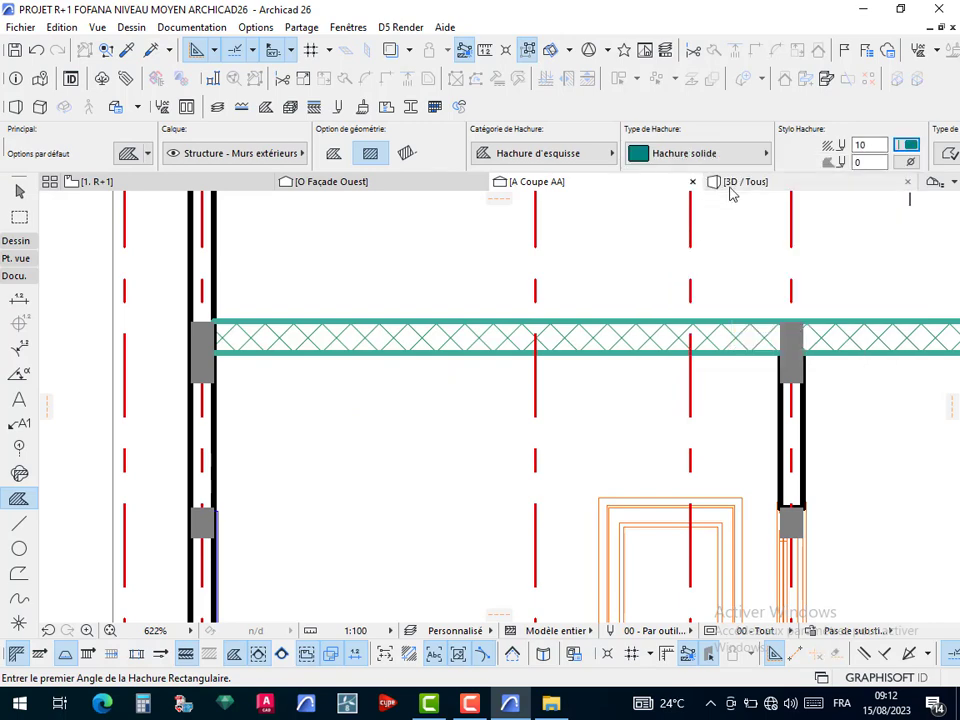
{"action": "left_click", "coordinate": [908, 145]}
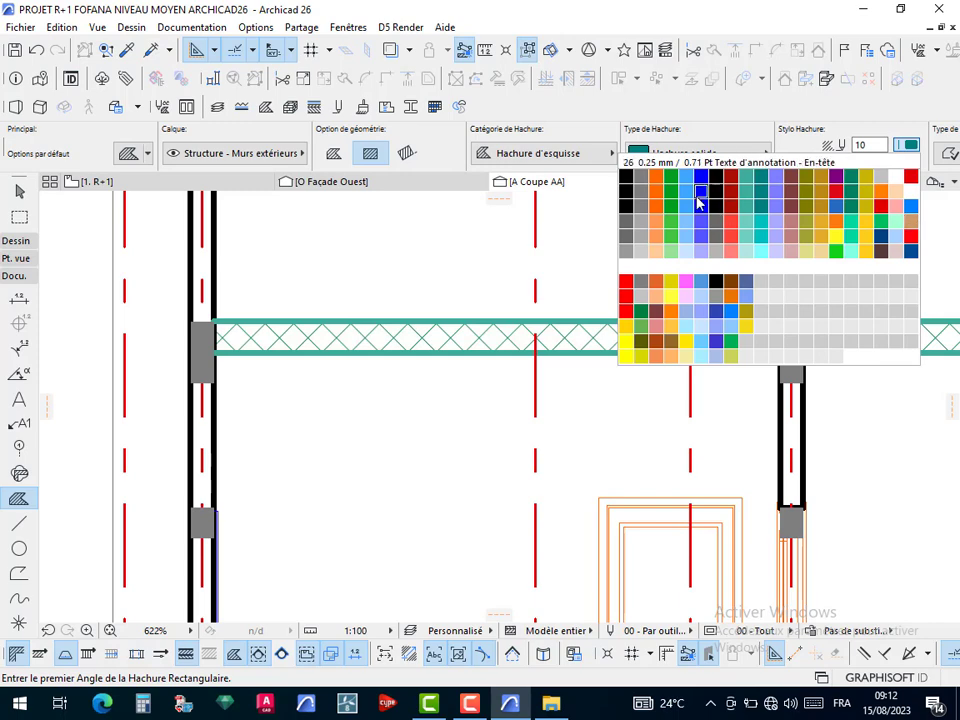
{"action": "left_click", "coordinate": [666, 180]}
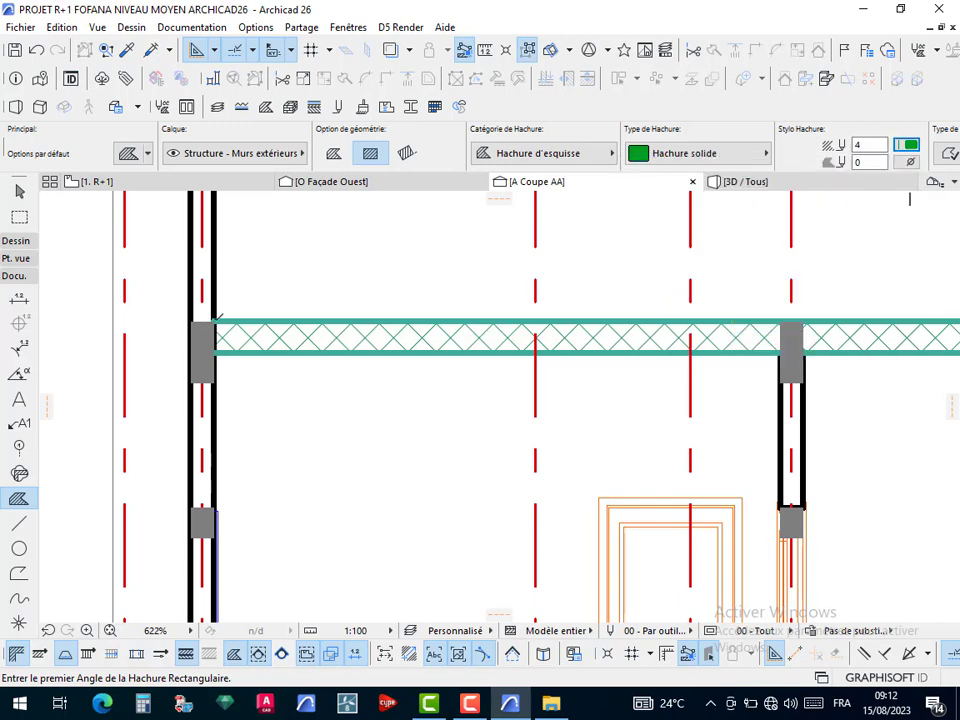
Draw green fills about 0.08 m deep along the top of the upper slab, between the beams on axes 2, 5 and 6
{"action": "left_click", "coordinate": [214, 321]}
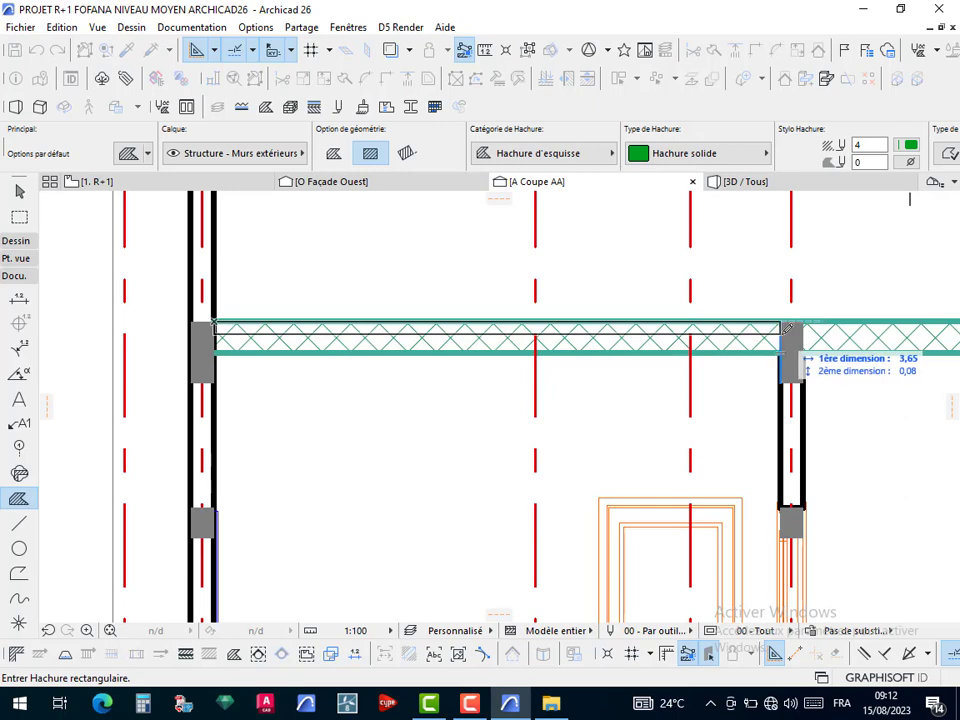
{"action": "left_click", "coordinate": [781, 334]}
{"action": "scroll", "coordinate": [415, 381], "scroll_direction": "right", "scroll_amount": 6}
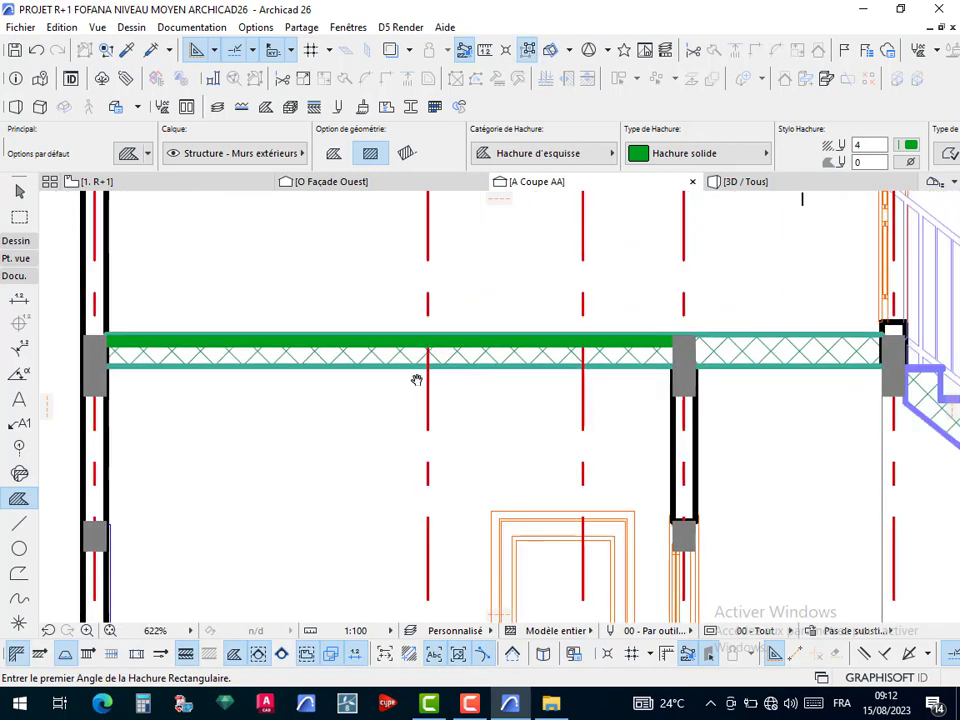
{"action": "left_click", "coordinate": [434, 360]}
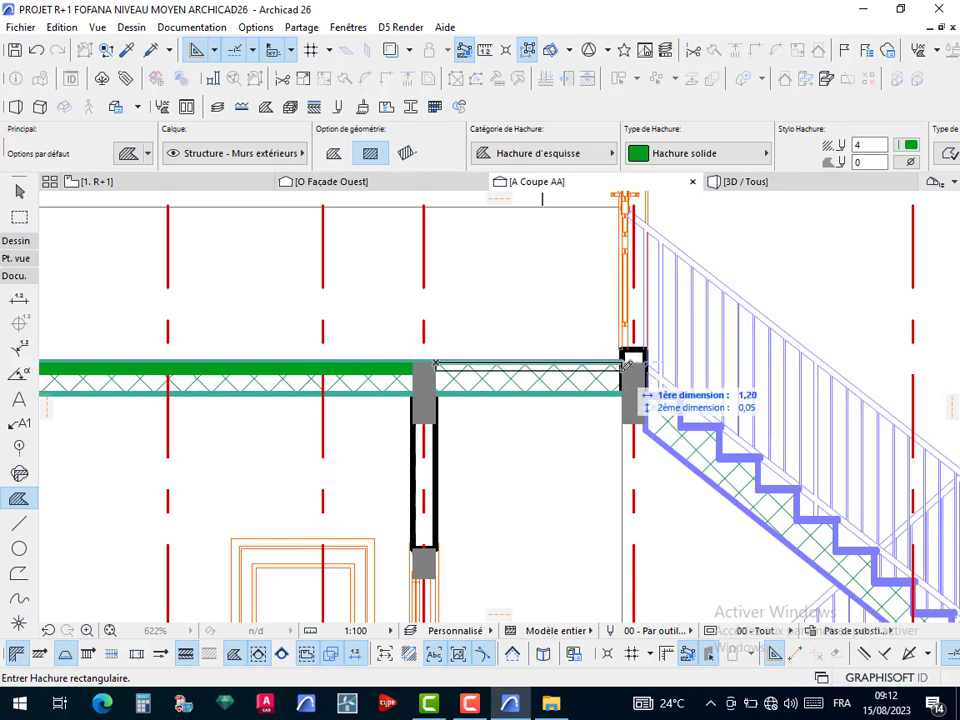
{"action": "left_click", "coordinate": [624, 368]}
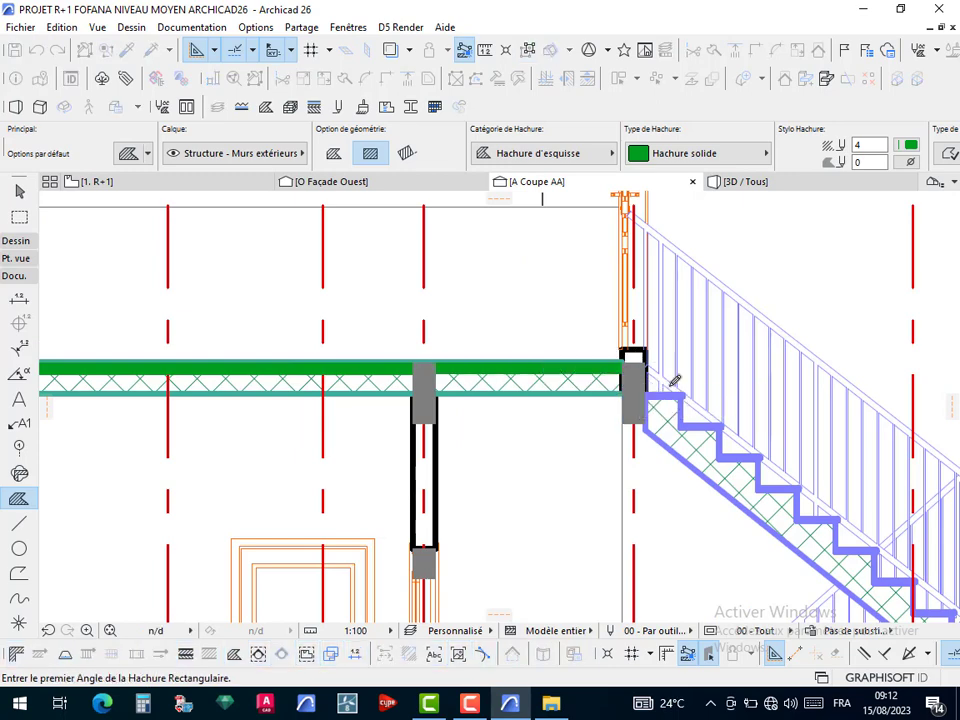
Draw green fills along the top of the upper slab from axis 8 to the partition beam and on to axis 9, about 0.08 m deep
{"action": "scroll", "coordinate": [482, 407], "scroll_direction": "down", "scroll_amount": 5}
{"action": "middle_click_drag", "start_coordinate": [352, 408], "coordinate": [129, 423]}
{"action": "scroll", "coordinate": [500, 404], "scroll_direction": "up", "scroll_amount": 3}
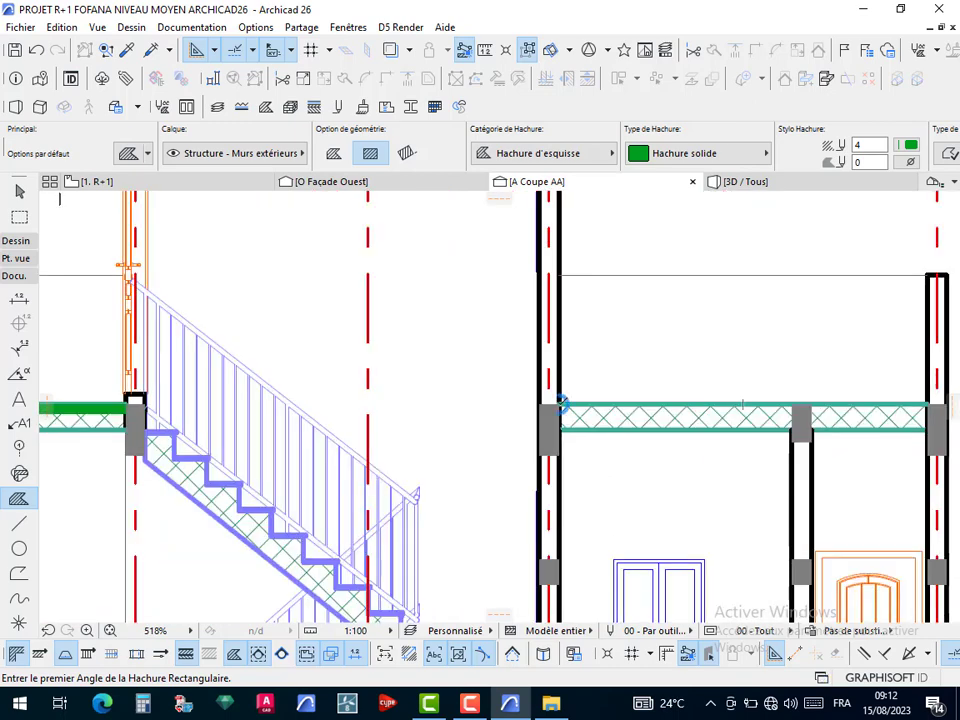
{"action": "left_click", "coordinate": [562, 404]}
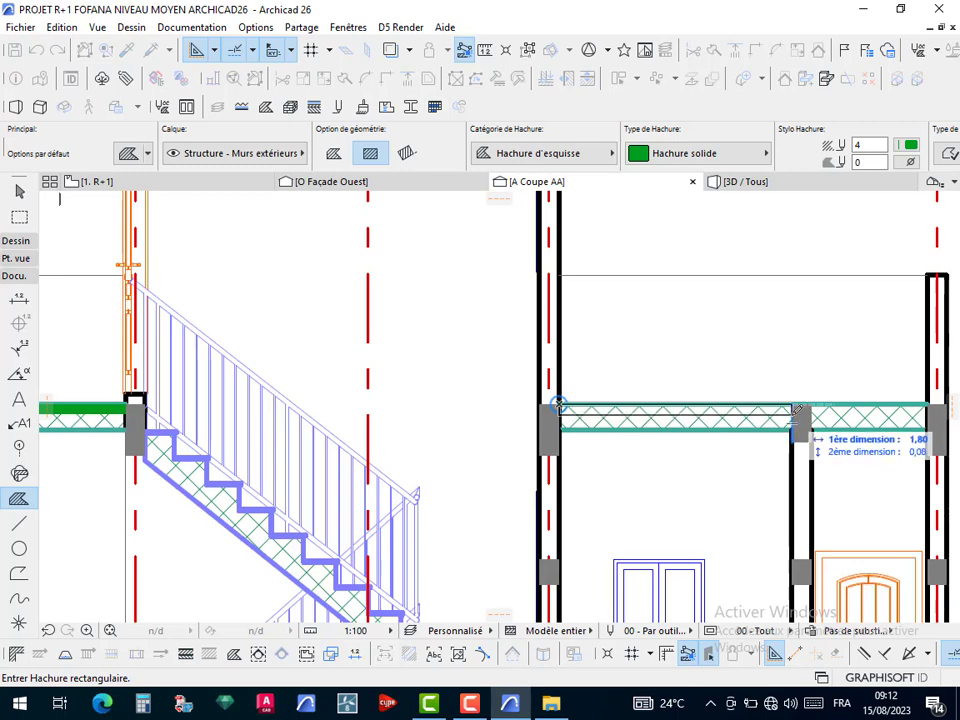
{"action": "left_click", "coordinate": [797, 411]}
{"action": "middle_click_drag", "start_coordinate": [797, 410], "coordinate": [435, 410]}
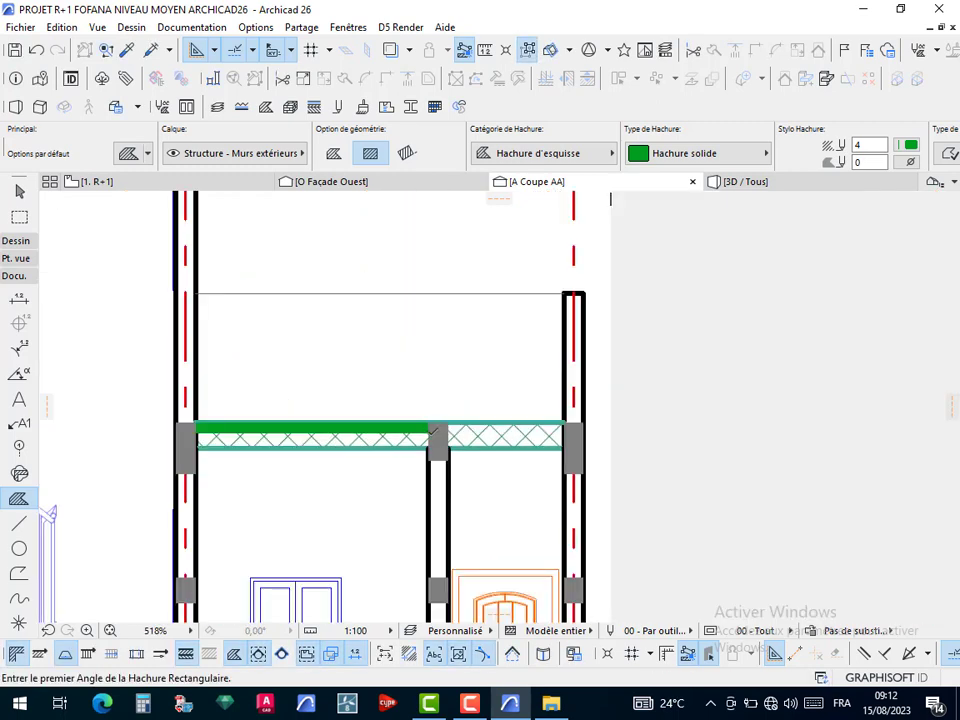
{"action": "scroll", "coordinate": [477, 408], "scroll_direction": "up", "scroll_amount": 3}
{"action": "left_click", "coordinate": [469, 410]}
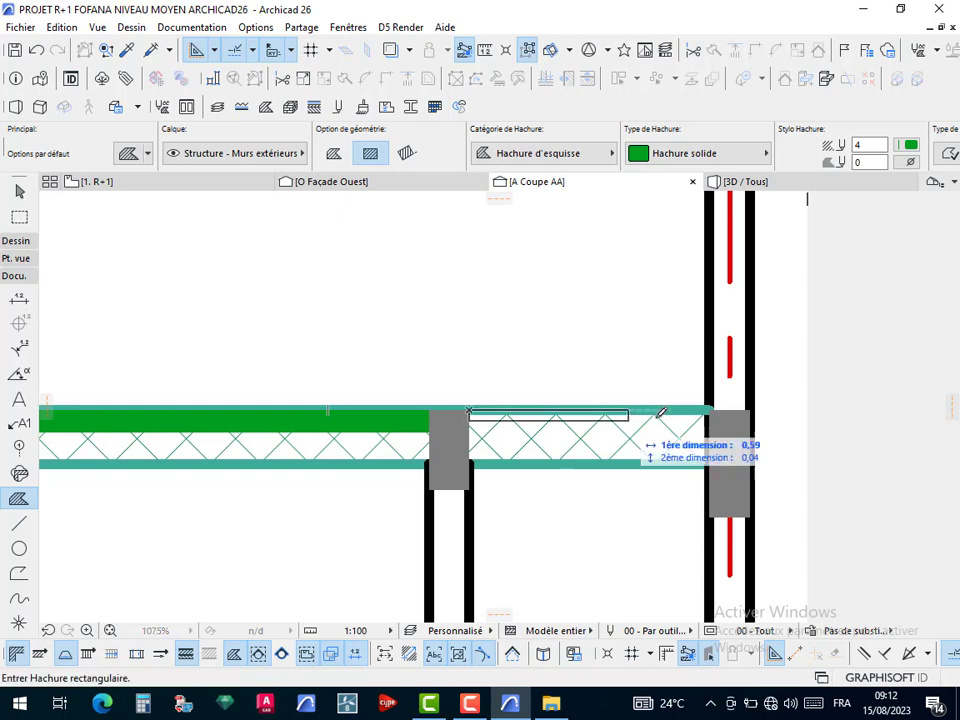
{"action": "left_click", "coordinate": [712, 425]}
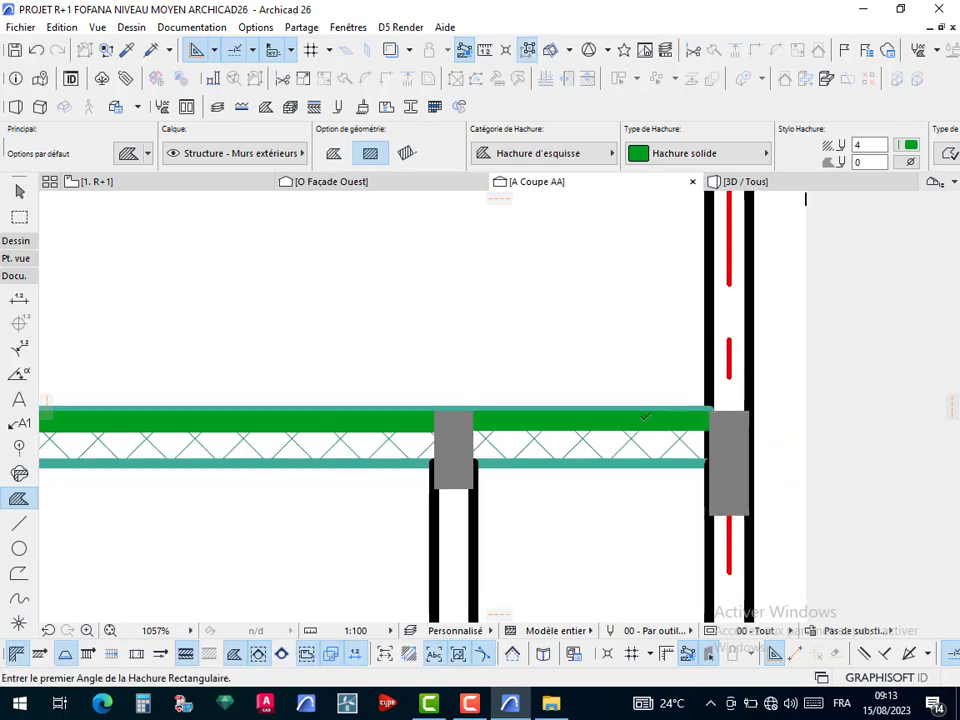
Draw a green solid fill along the top of the middle floor slab, from the axis 2 beam to the axis 5 beam
{"action": "scroll", "coordinate": [687, 430], "scroll_direction": "down", "scroll_amount": 5}
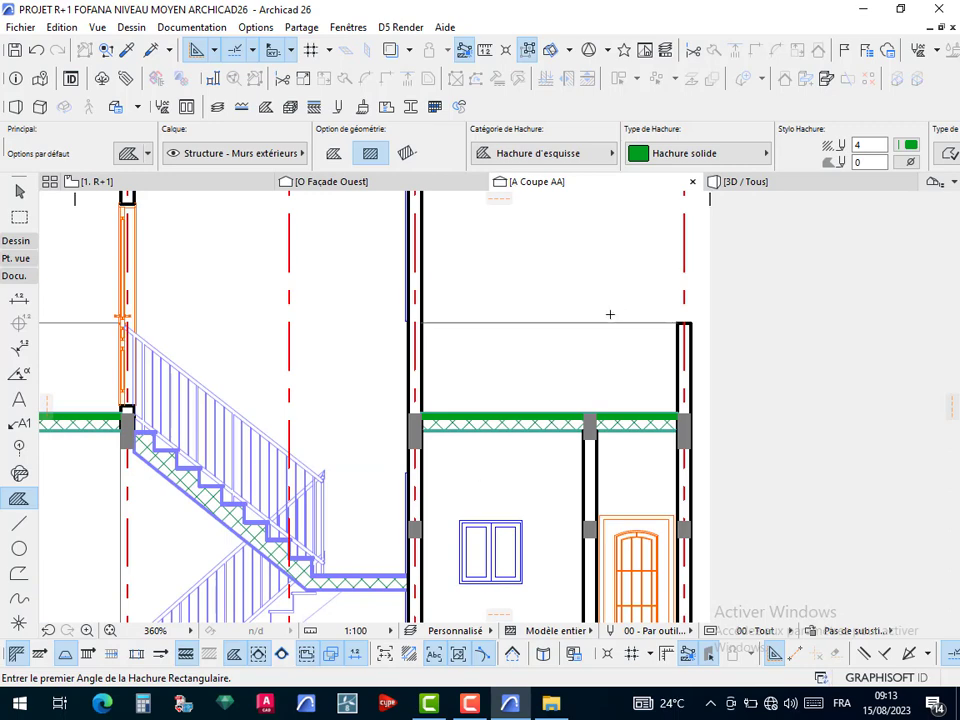
{"action": "middle_click_drag", "start_coordinate": [518, 387], "coordinate": [610, 315]}
{"action": "scroll", "coordinate": [386, 336], "scroll_direction": "down", "scroll_amount": 3}
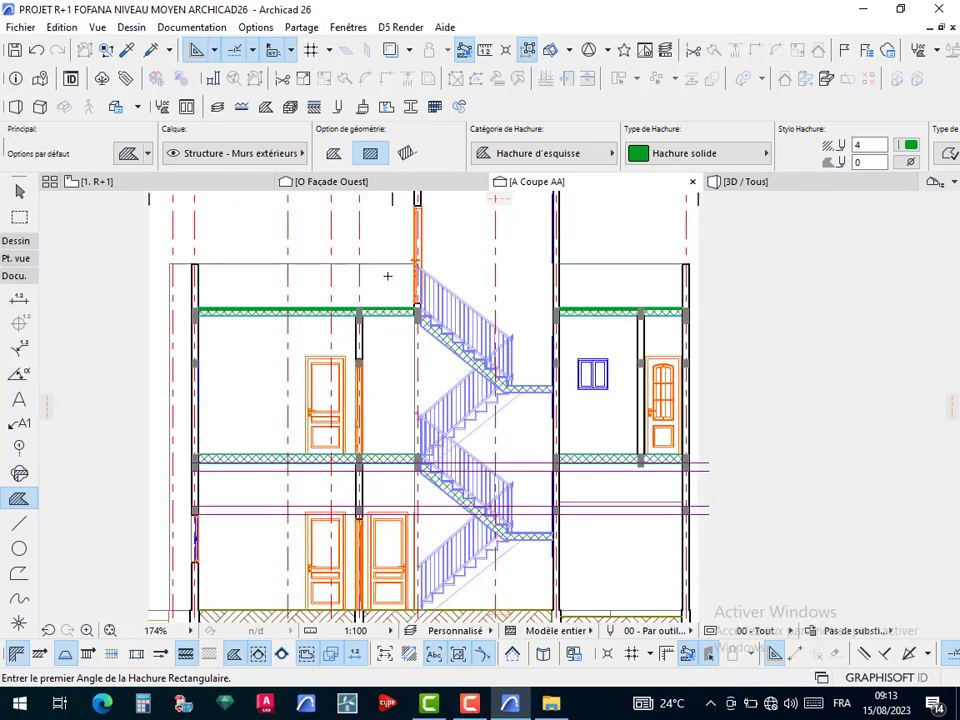
{"action": "scroll", "coordinate": [246, 284], "scroll_direction": "up", "scroll_amount": 4}
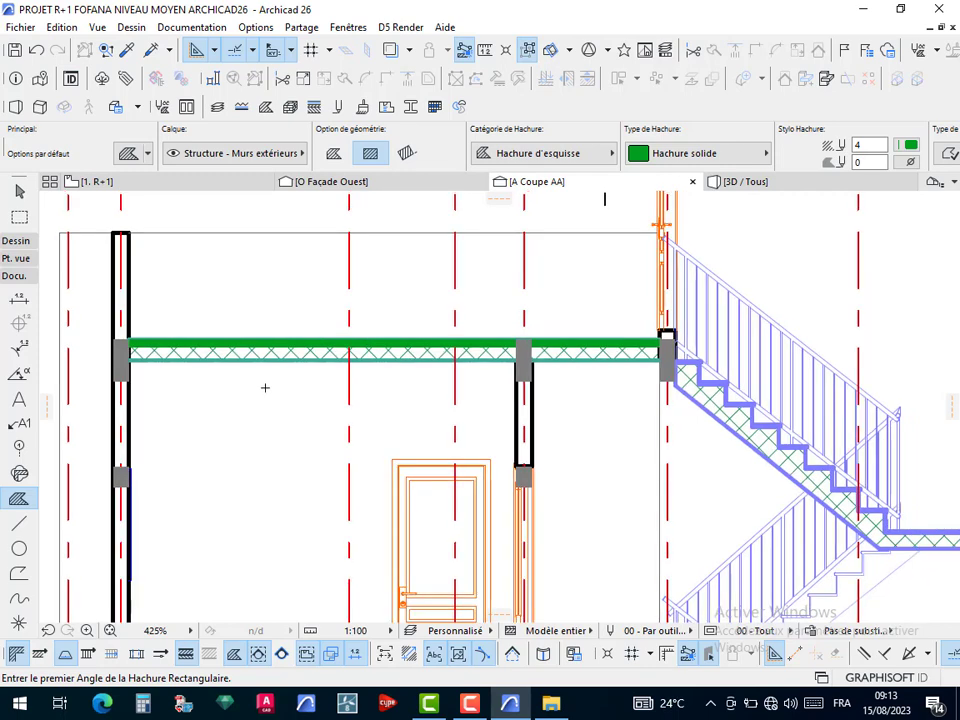
{"action": "scroll", "coordinate": [266, 390], "scroll_direction": "down", "scroll_amount": 2}
{"action": "scroll", "coordinate": [225, 510], "scroll_direction": "down", "scroll_amount": 3}
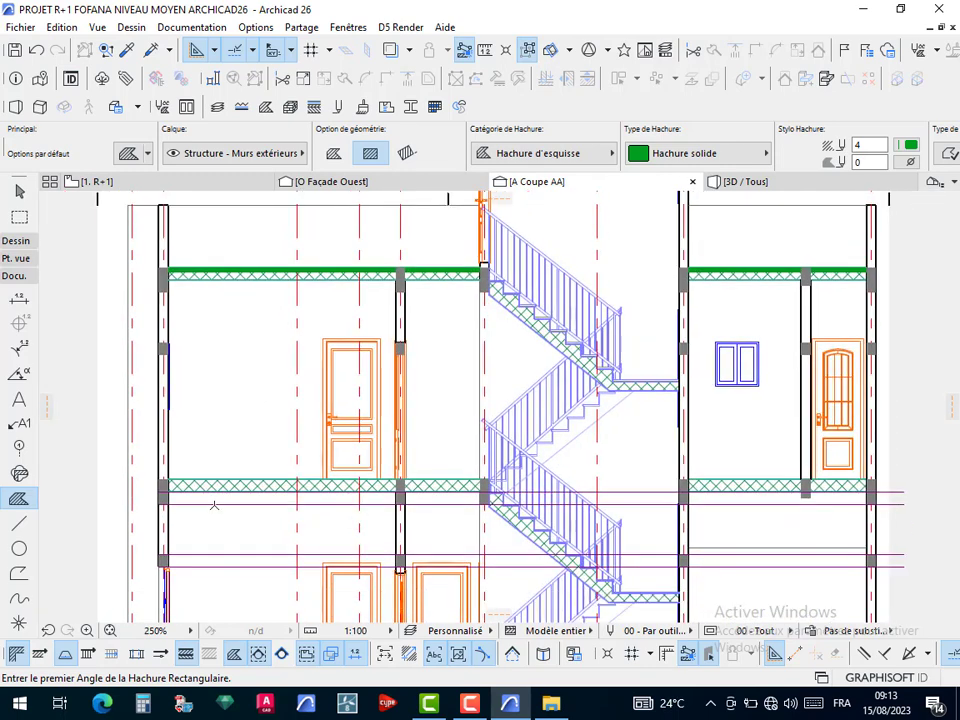
{"action": "scroll", "coordinate": [168, 489], "scroll_direction": "up", "scroll_amount": 6}
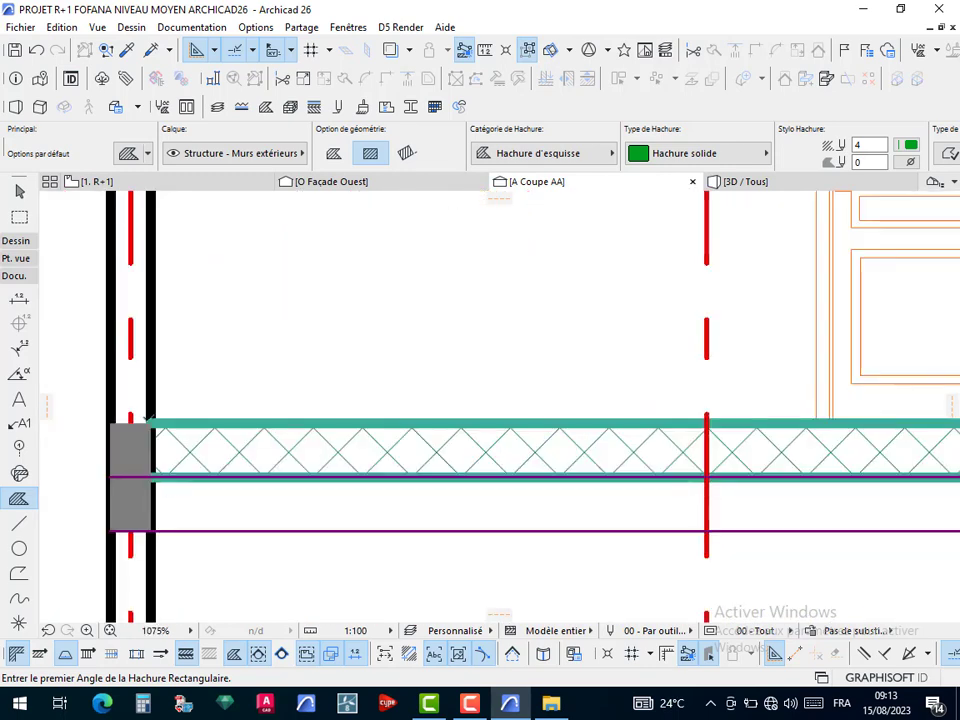
{"action": "left_click", "coordinate": [150, 423]}
{"action": "scroll", "coordinate": [336, 435], "scroll_direction": "down", "scroll_amount": 6}
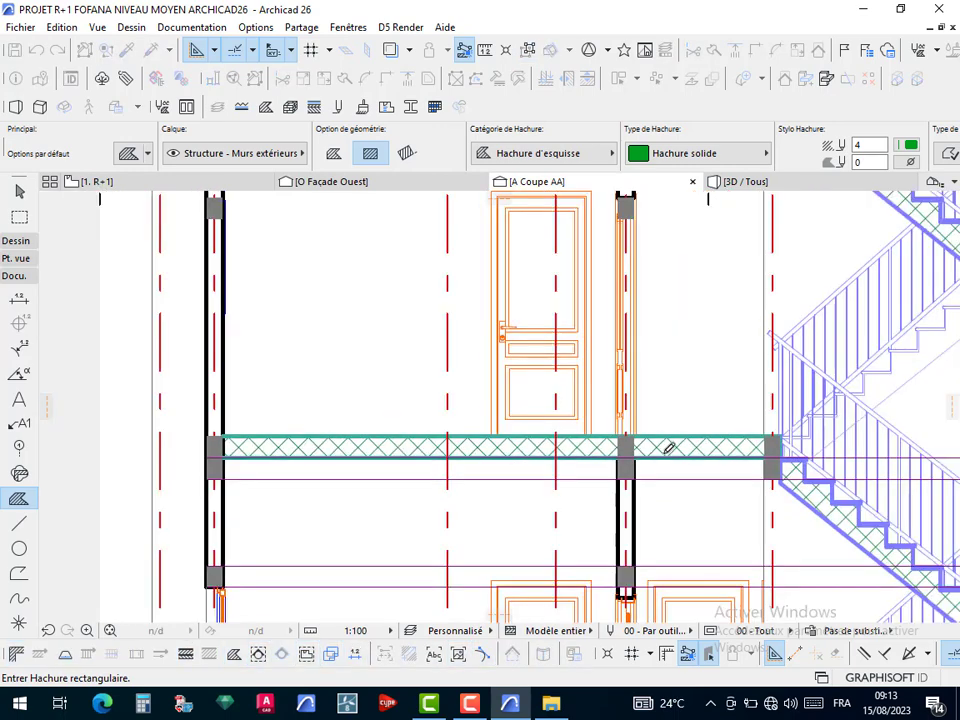
{"action": "scroll", "coordinate": [551, 443], "scroll_direction": "up", "scroll_amount": 6}
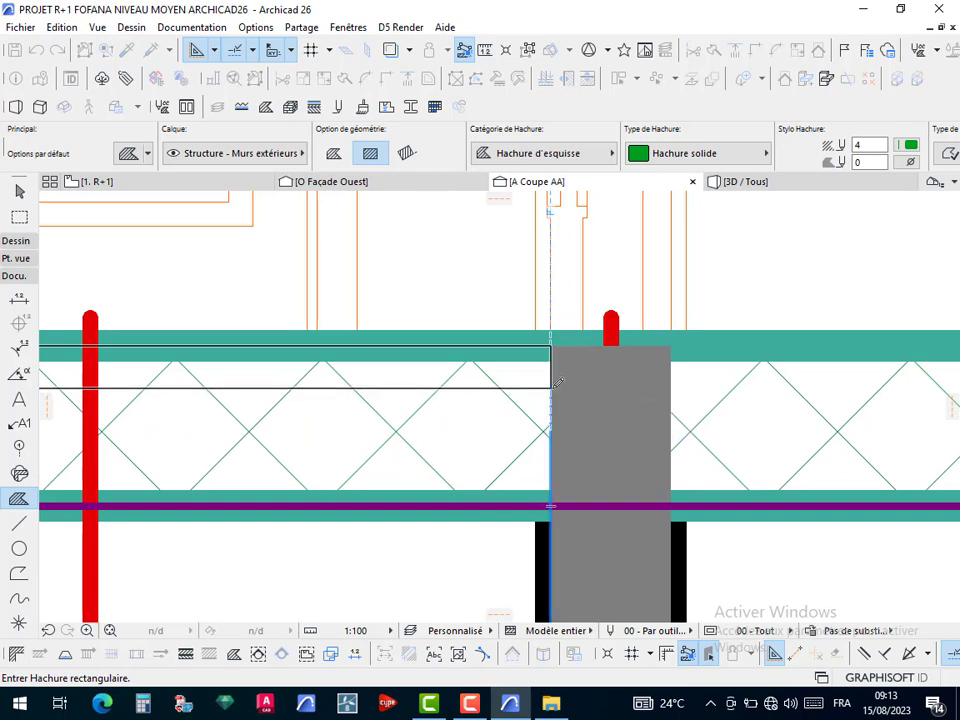
{"action": "left_click", "coordinate": [556, 389]}
Continue the green fill along the top of the middle floor slab between the beams on axes 5 and 6
{"action": "scroll", "coordinate": [618, 366], "scroll_direction": "down", "scroll_amount": 2}
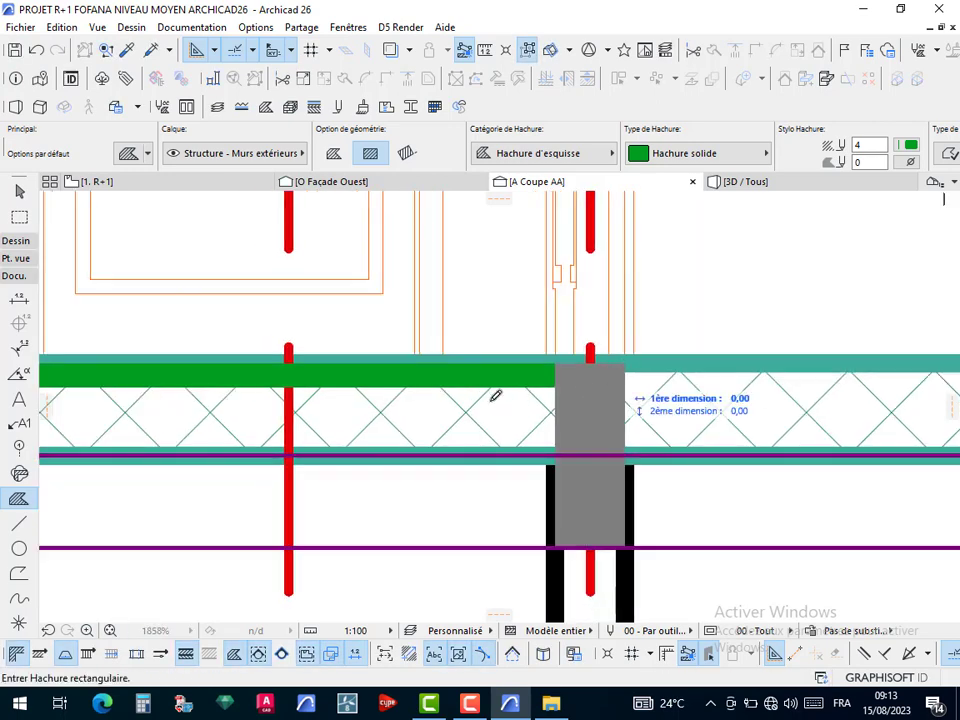
{"action": "scroll", "coordinate": [435, 394], "scroll_direction": "down", "scroll_amount": 4}
{"action": "scroll", "coordinate": [640, 392], "scroll_direction": "up", "scroll_amount": 5}
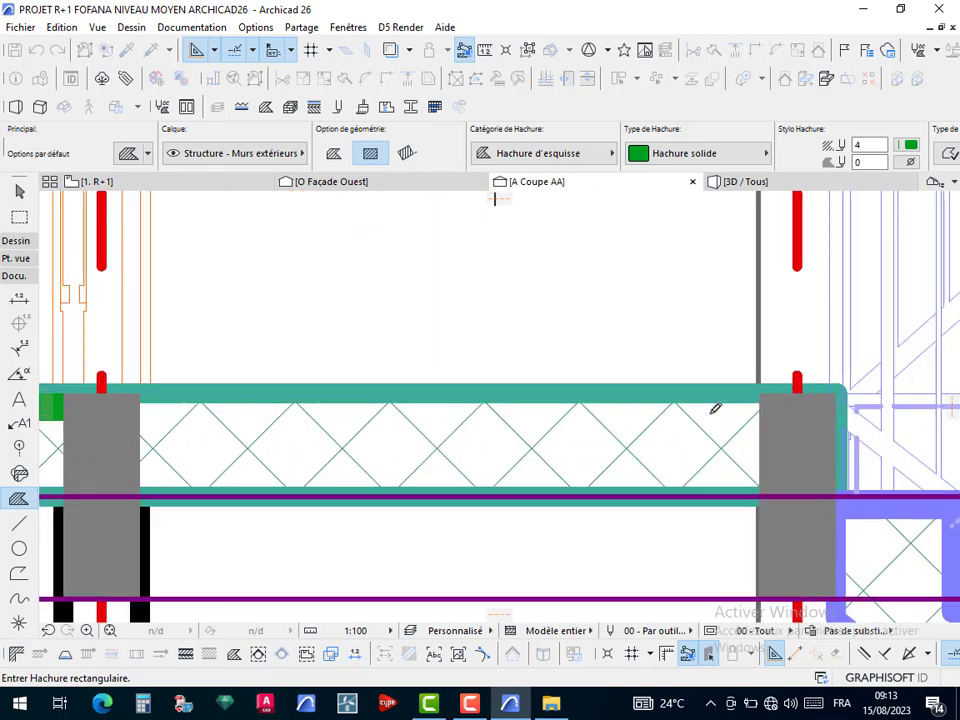
{"action": "left_click", "coordinate": [800, 420]}
{"action": "scroll", "coordinate": [375, 446], "scroll_direction": "down", "scroll_amount": 5}
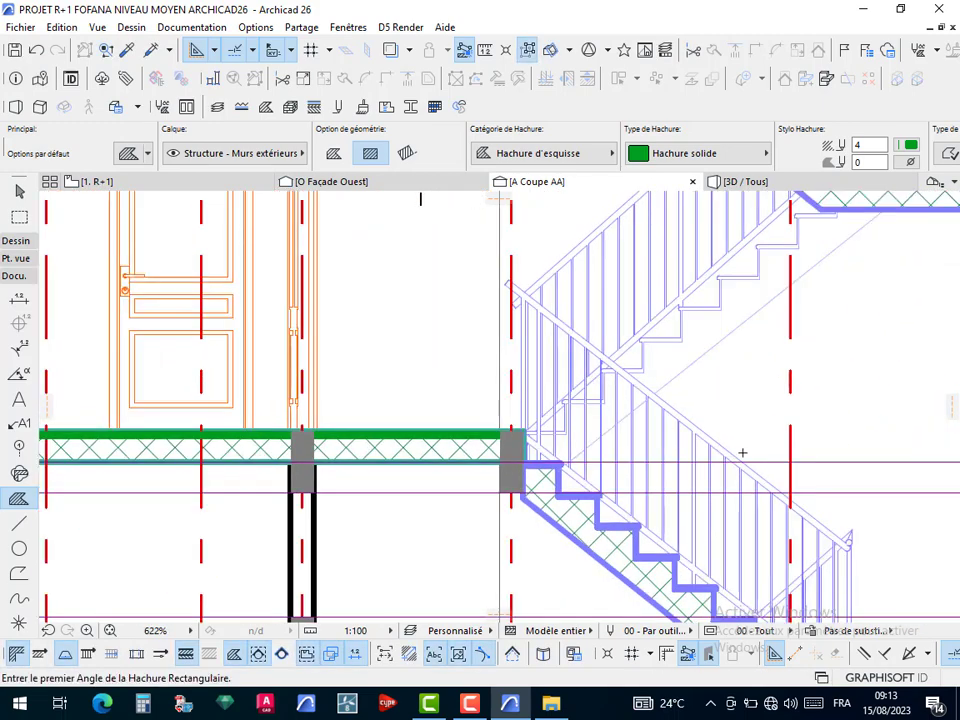
Draw green fills about 0.05 m deep along the middle slab's top, from axis 8 to the partition beam and on to axis 9
{"action": "middle_click_drag", "start_coordinate": [743, 457], "coordinate": [218, 468]}
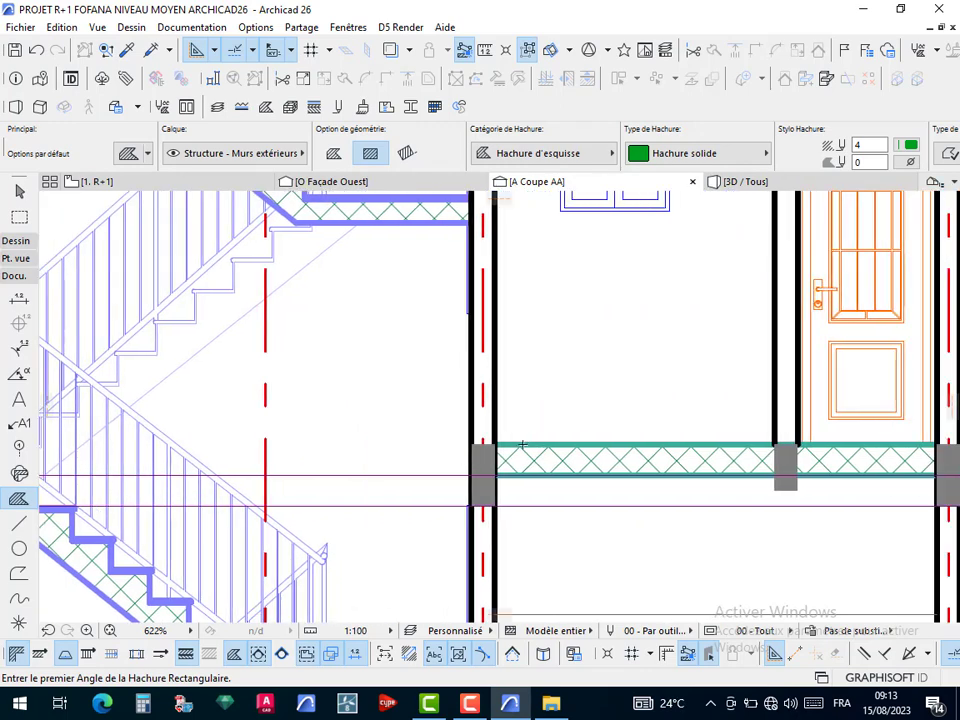
{"action": "left_click", "coordinate": [497, 444]}
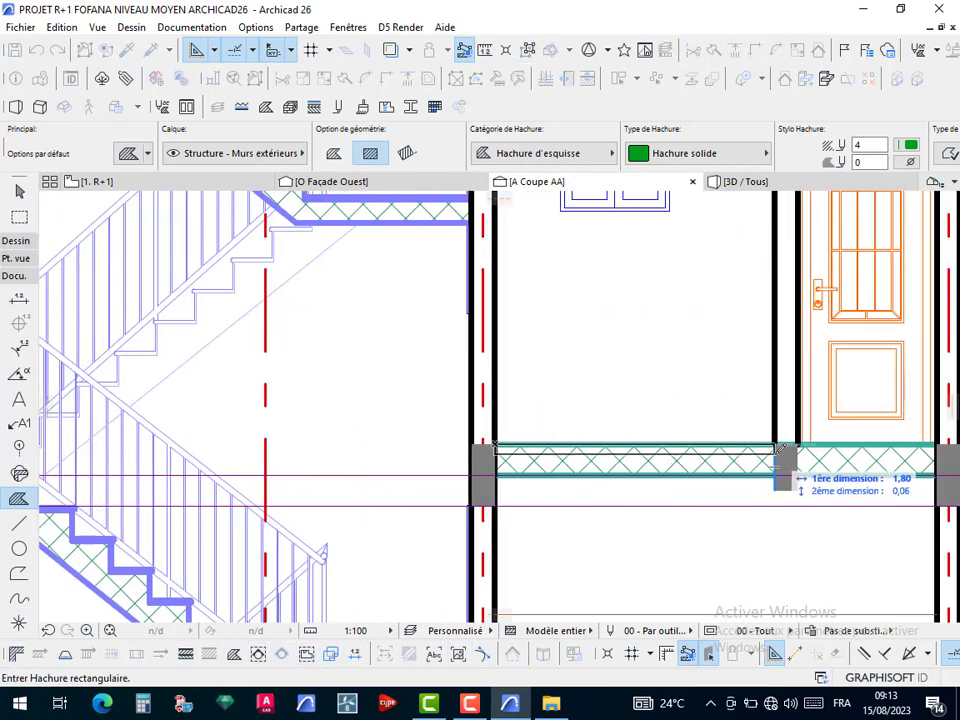
{"action": "scroll", "coordinate": [779, 448], "scroll_direction": "up", "scroll_amount": 3}
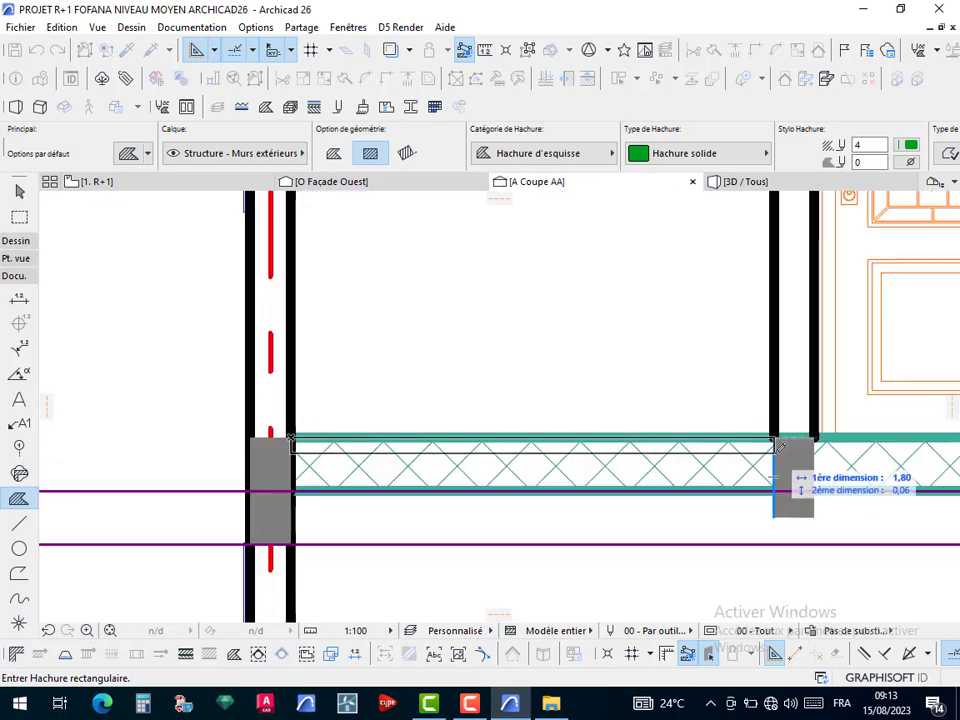
{"action": "left_click", "coordinate": [779, 447]}
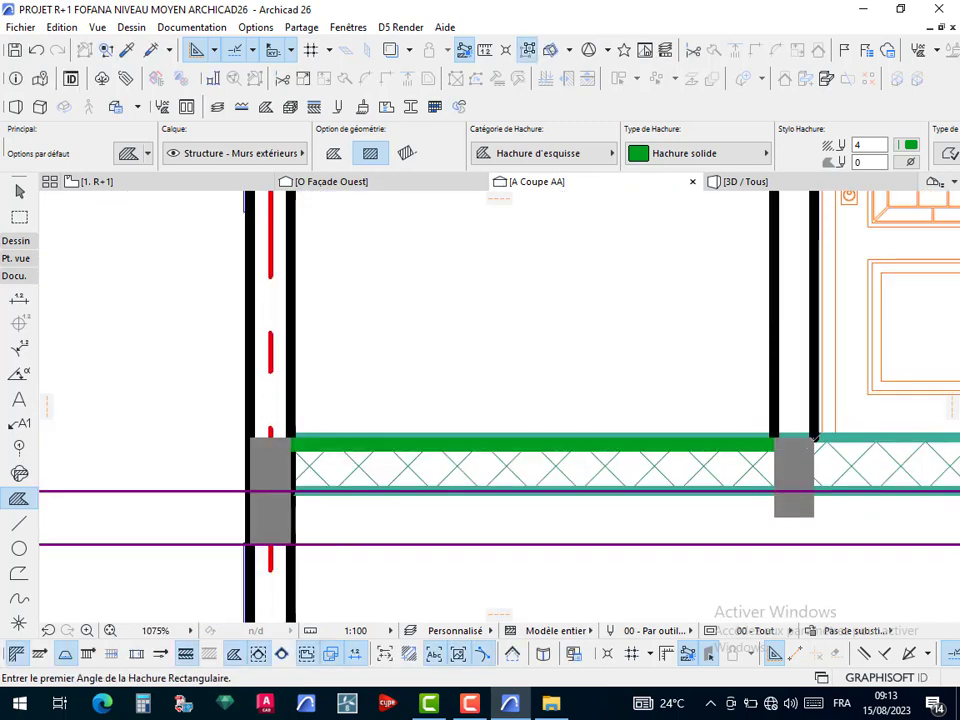
{"action": "left_click", "coordinate": [815, 439]}
{"action": "middle_click_drag", "start_coordinate": [714, 459], "coordinate": [137, 467]}
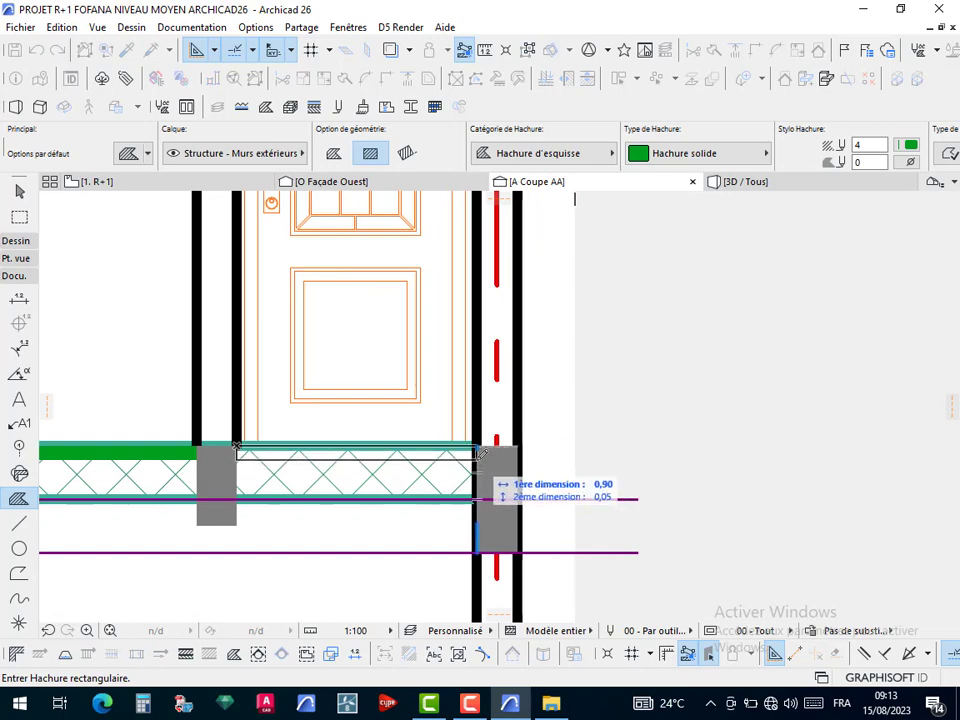
{"action": "left_click", "coordinate": [474, 499]}
{"action": "scroll", "coordinate": [383, 496], "scroll_direction": "down", "scroll_amount": 3}
{"action": "scroll", "coordinate": [650, 436], "scroll_direction": "down", "scroll_amount": 5}
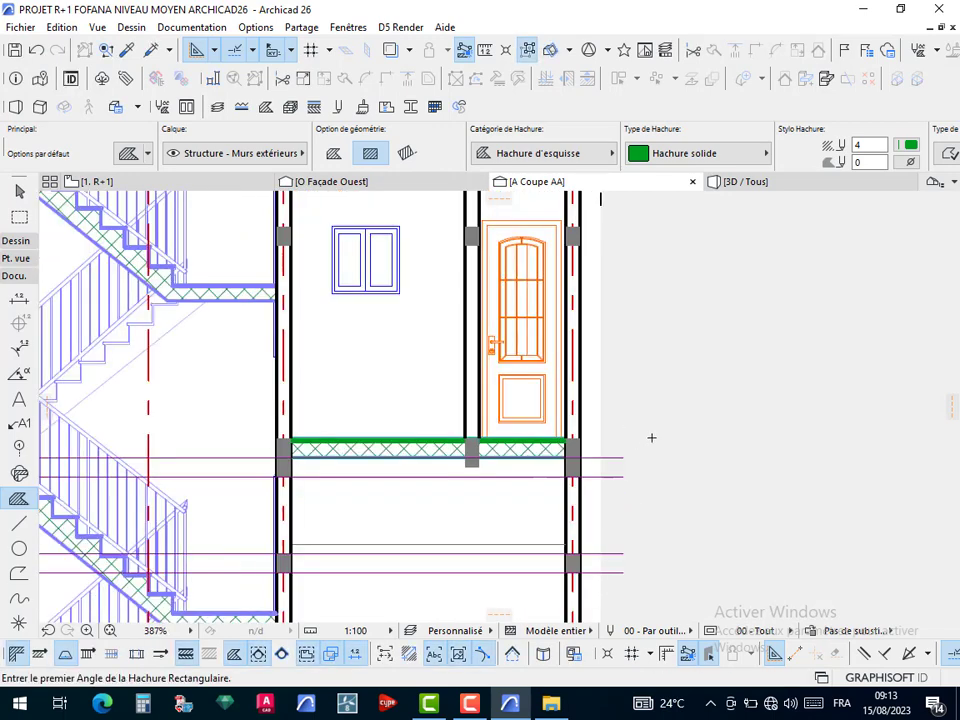
Draw a solid fill about 0.20 by 0.25 m in pen 41 at the top of the axis 2 foundation wall
{"action": "middle_click_drag", "start_coordinate": [672, 437], "coordinate": [715, 132]}
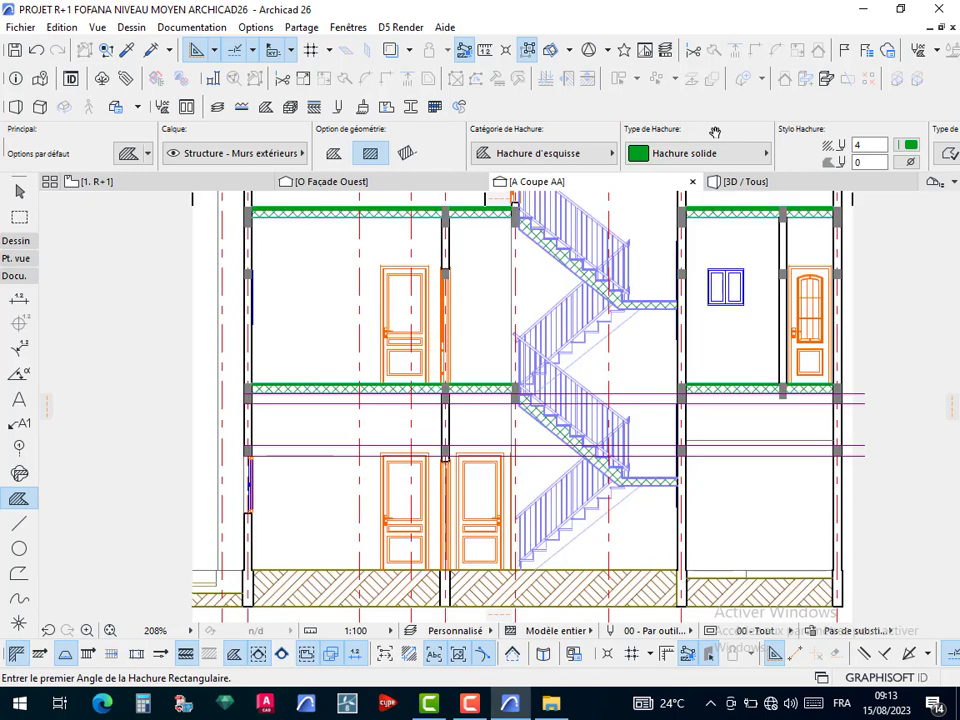
{"action": "left_click", "coordinate": [903, 148]}
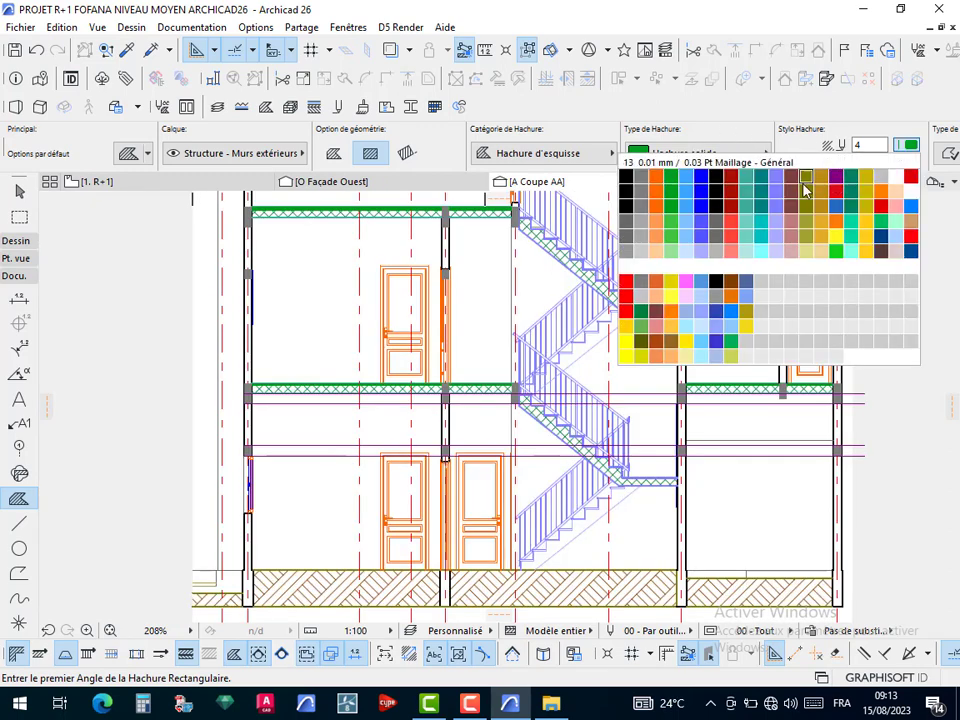
{"action": "left_click", "coordinate": [626, 210]}
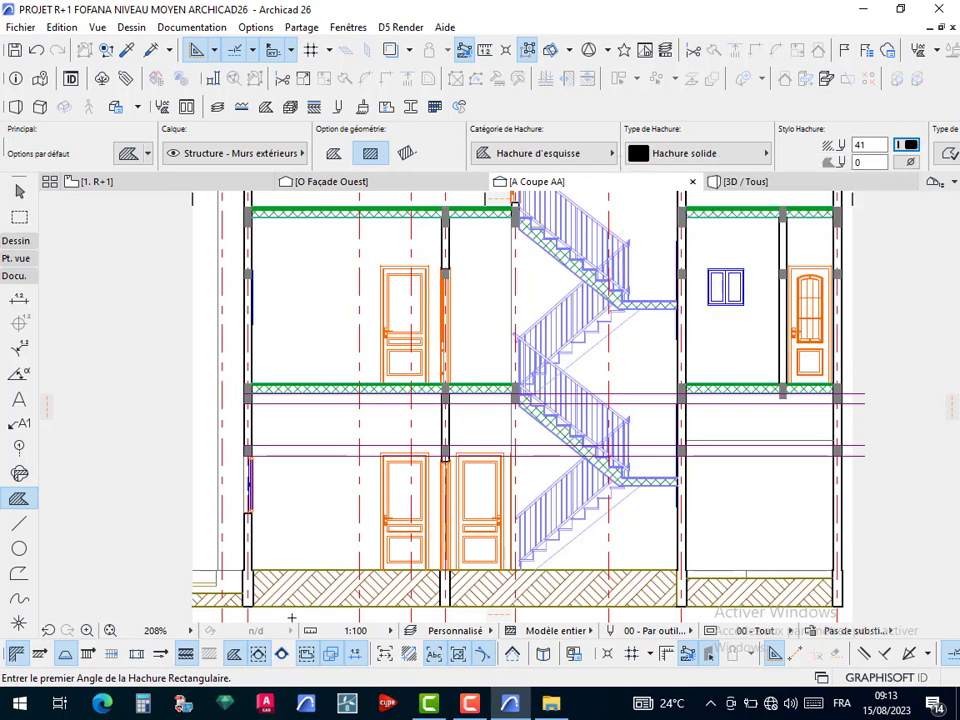
{"action": "scroll", "coordinate": [252, 577], "scroll_direction": "up", "scroll_amount": 5}
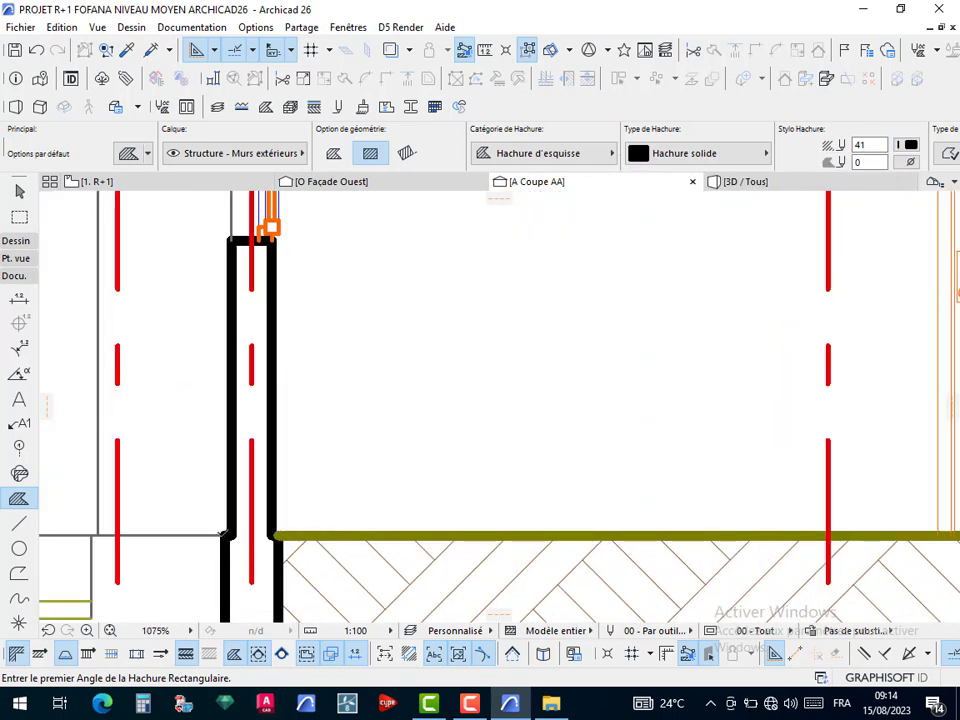
{"action": "left_click", "coordinate": [224, 535]}
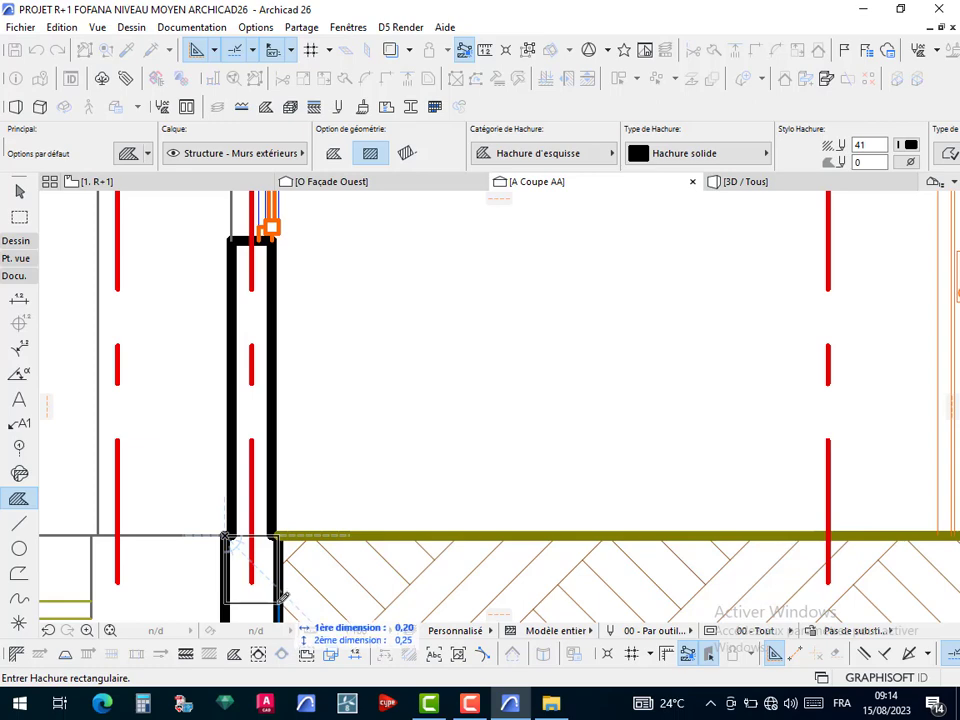
{"action": "left_click", "coordinate": [283, 600]}
{"action": "key", "text": "Escape"}
Select the new fill on the axis 2 foundation wall and set its foreground pen to grey pen 81
{"action": "left_click", "coordinate": [256, 572]}
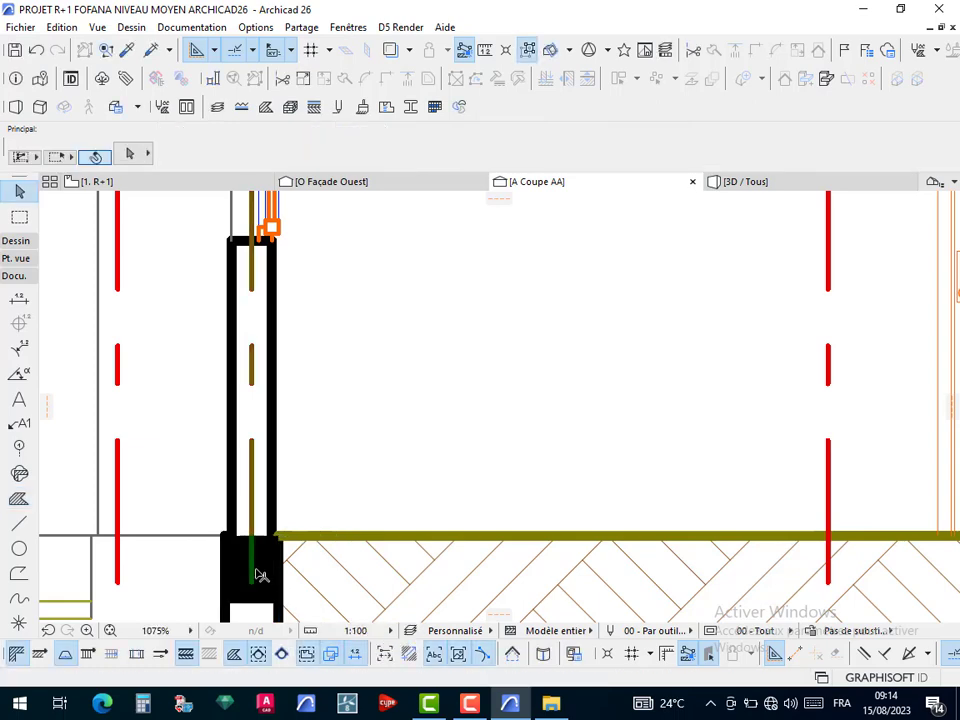
{"action": "left_click", "coordinate": [278, 600]}
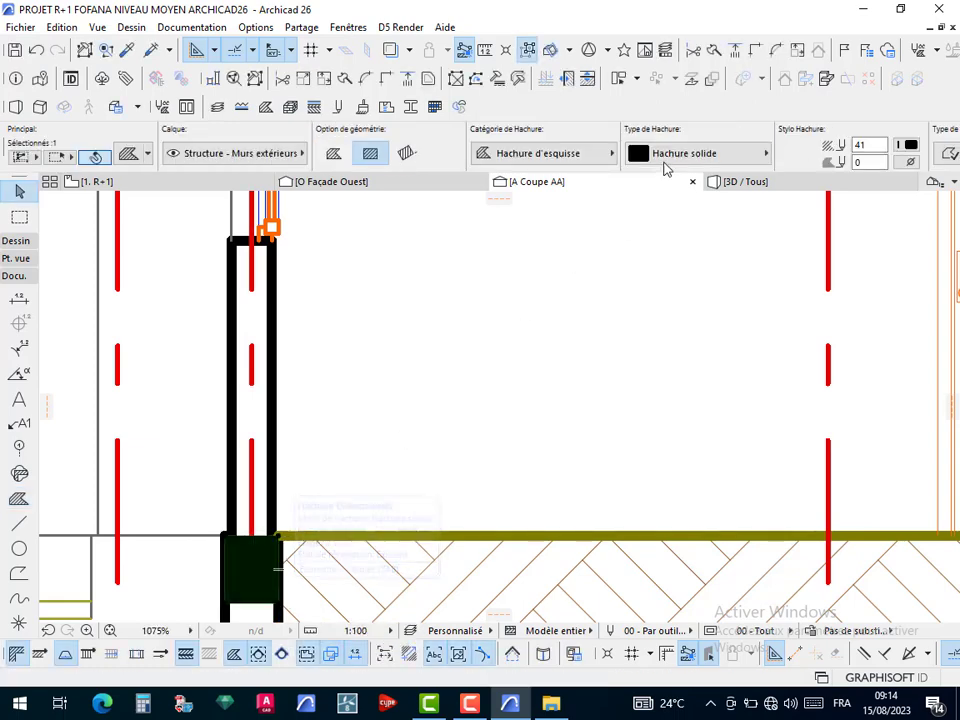
{"action": "left_click", "coordinate": [899, 148]}
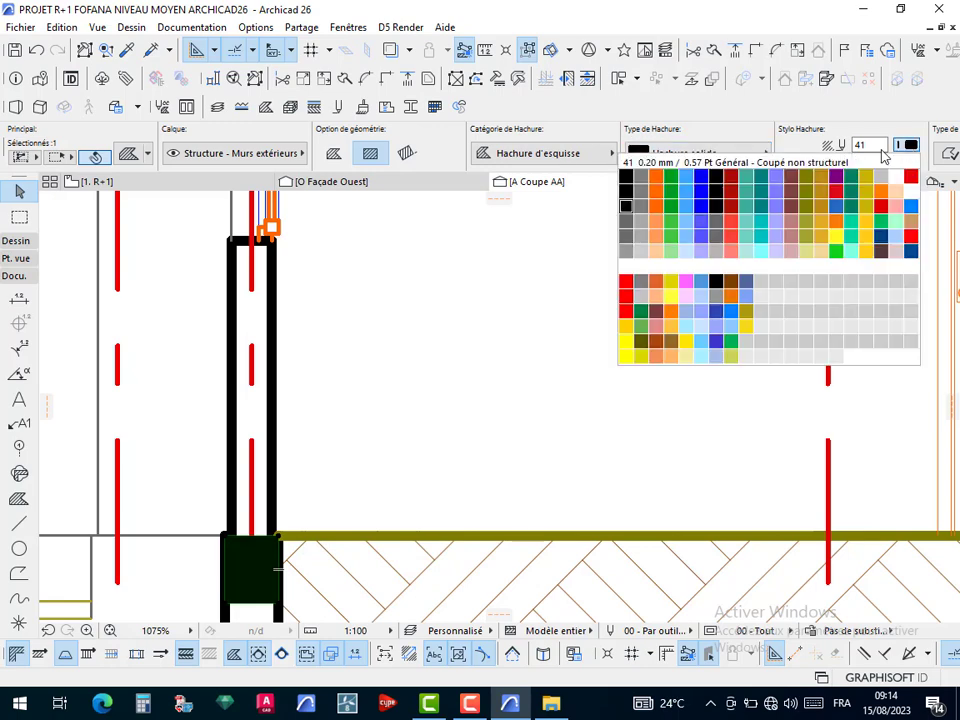
{"action": "left_click", "coordinate": [625, 242]}
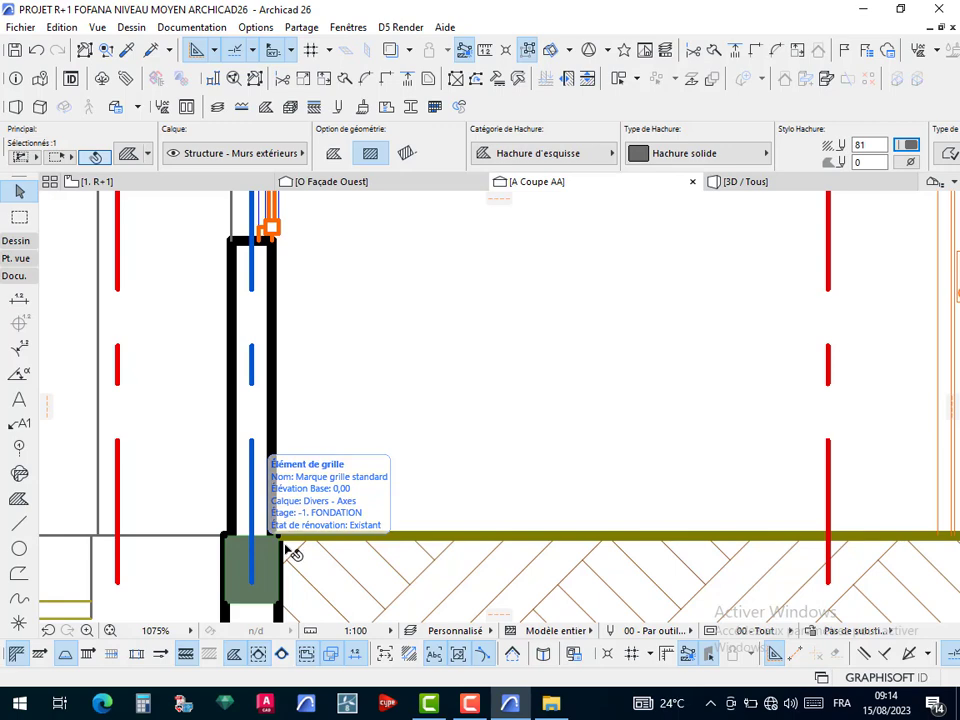
Copy the grey foundation fill horizontally with multiple translation onto the tops of the foundation walls on axes 5, 8 and 9
{"action": "right_click", "coordinate": [280, 540]}
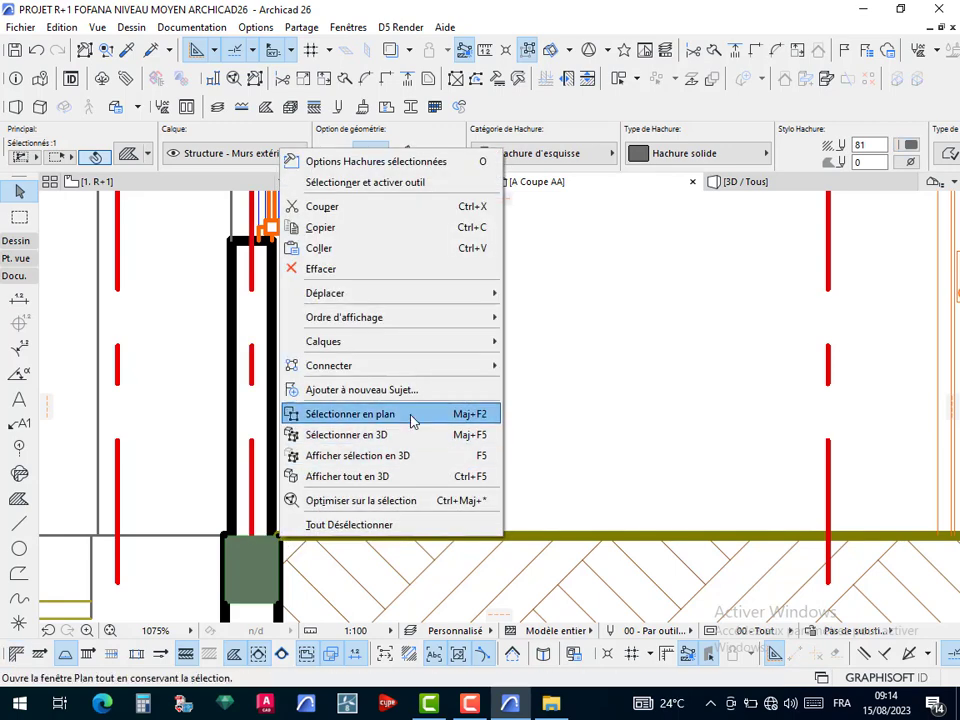
{"action": "mouse_move", "coordinate": [456, 294]}
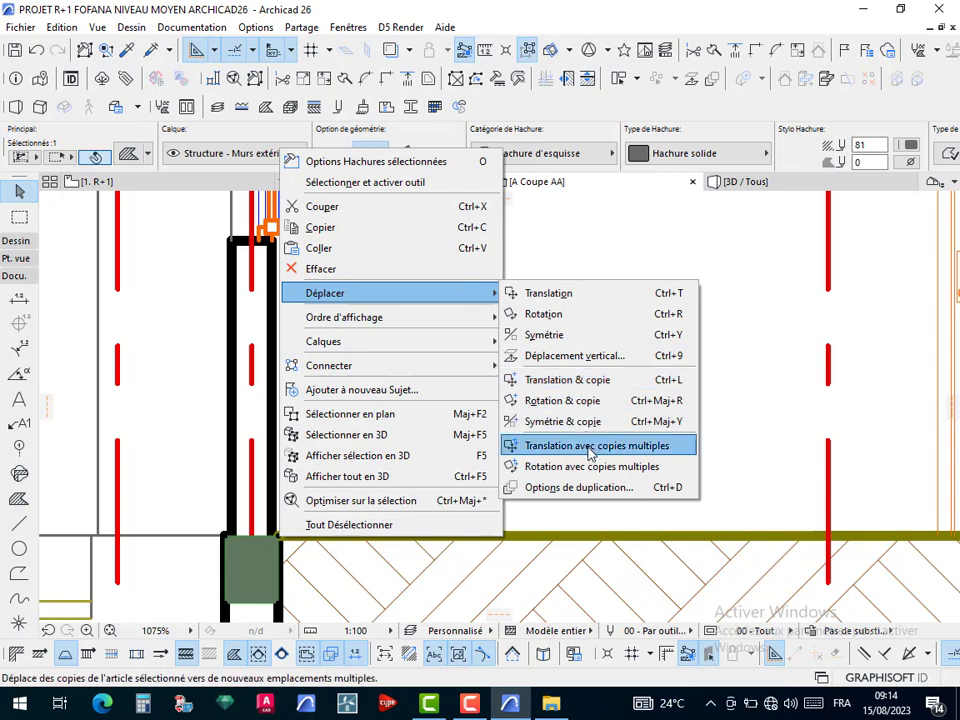
{"action": "left_click", "coordinate": [575, 445]}
{"action": "left_click", "coordinate": [280, 540]}
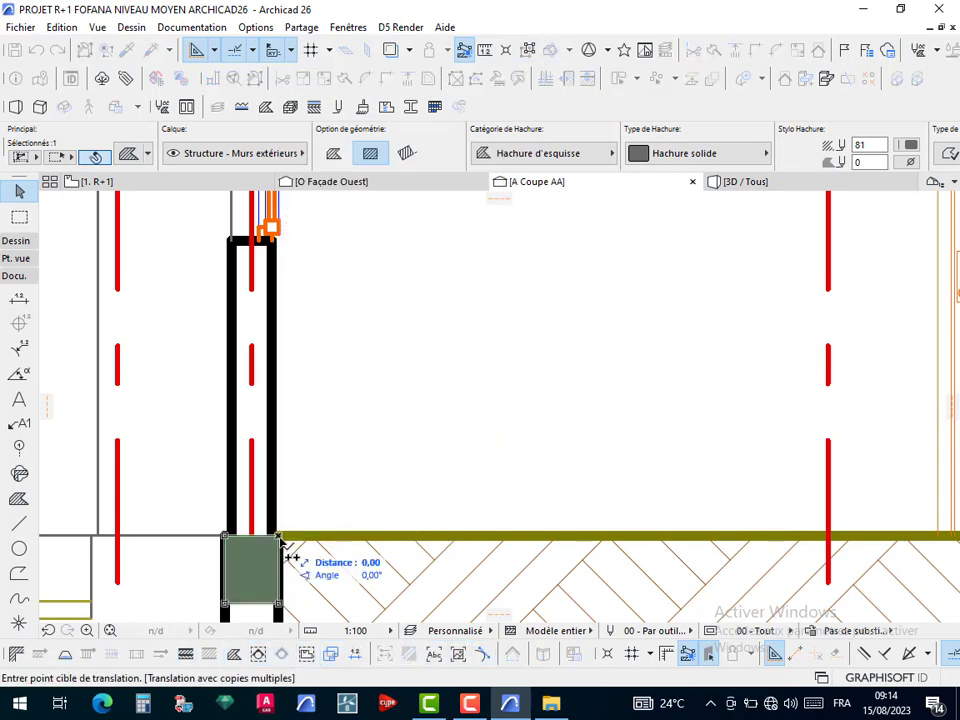
{"action": "scroll", "coordinate": [381, 546], "scroll_direction": "down", "scroll_amount": 3}
{"action": "scroll", "coordinate": [720, 540], "scroll_direction": "up", "scroll_amount": 3}
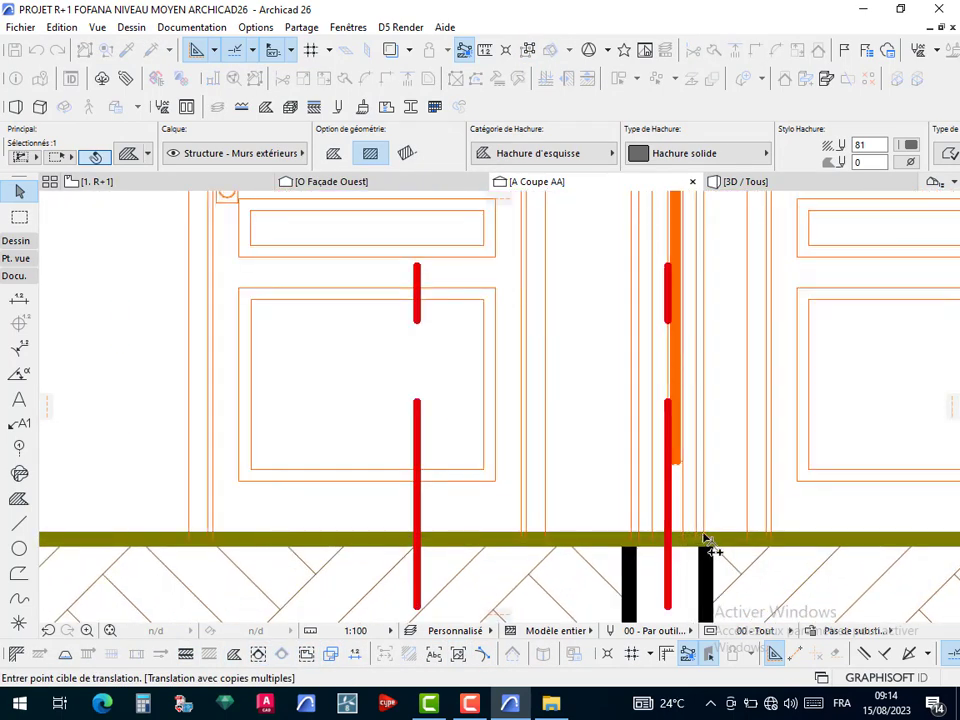
{"action": "scroll", "coordinate": [508, 521], "scroll_direction": "down", "scroll_amount": 5}
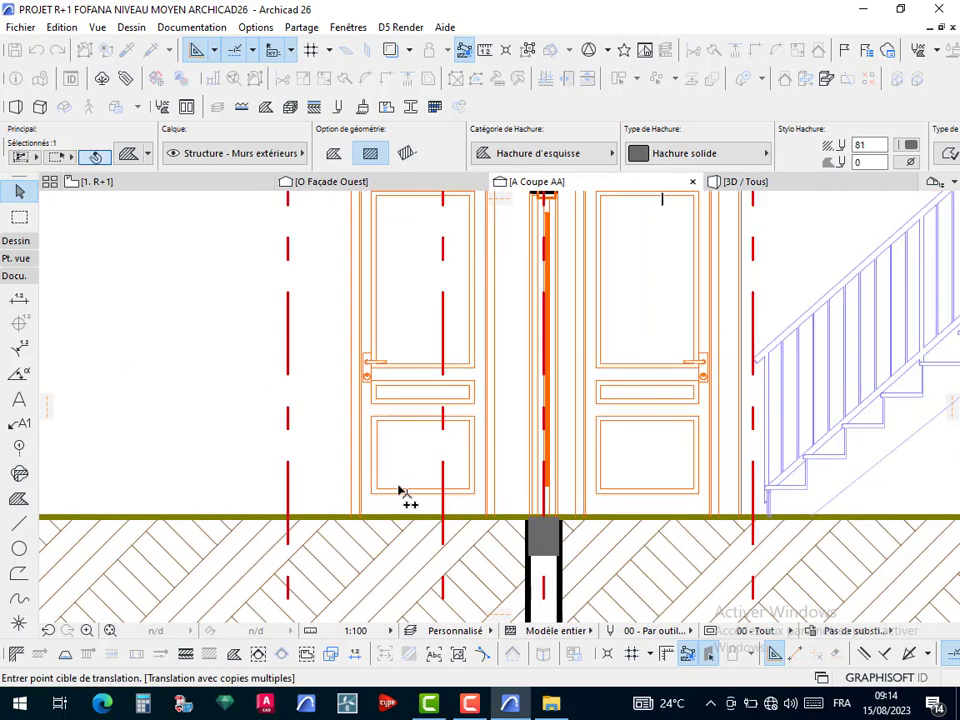
{"action": "scroll", "coordinate": [812, 518], "scroll_direction": "up", "scroll_amount": 5}
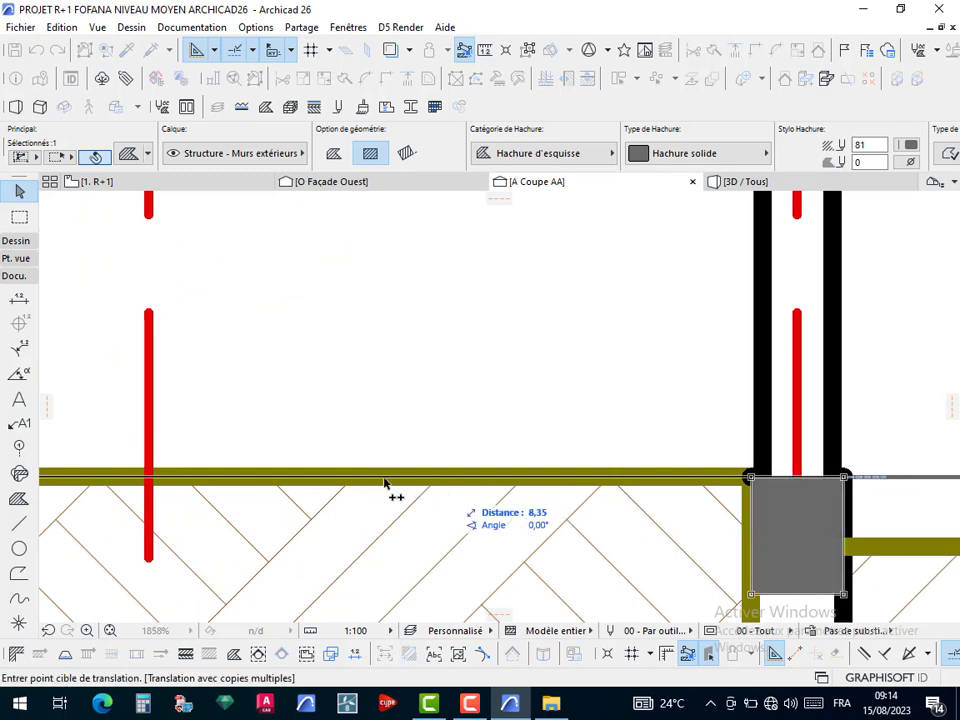
{"action": "scroll", "coordinate": [360, 489], "scroll_direction": "down", "scroll_amount": 5}
{"action": "scroll", "coordinate": [615, 497], "scroll_direction": "up", "scroll_amount": 6}
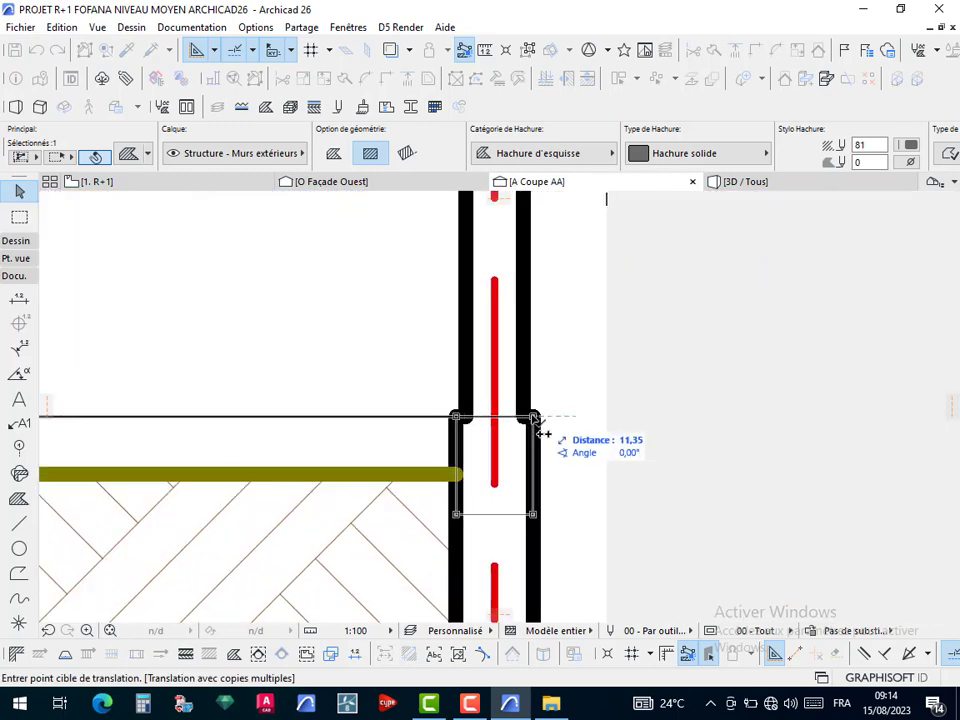
{"action": "left_click", "coordinate": [540, 421]}
{"action": "scroll", "coordinate": [593, 404], "scroll_direction": "down", "scroll_amount": 1}
{"action": "scroll", "coordinate": [593, 404], "scroll_direction": "down", "scroll_amount": 4}
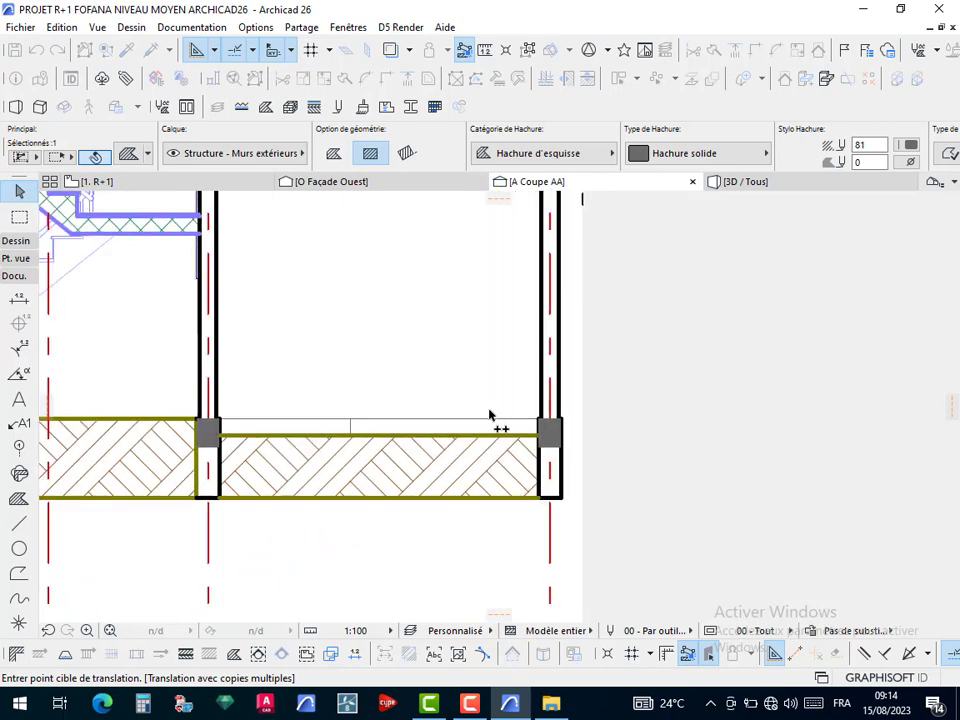
{"action": "key", "text": "Escape"}
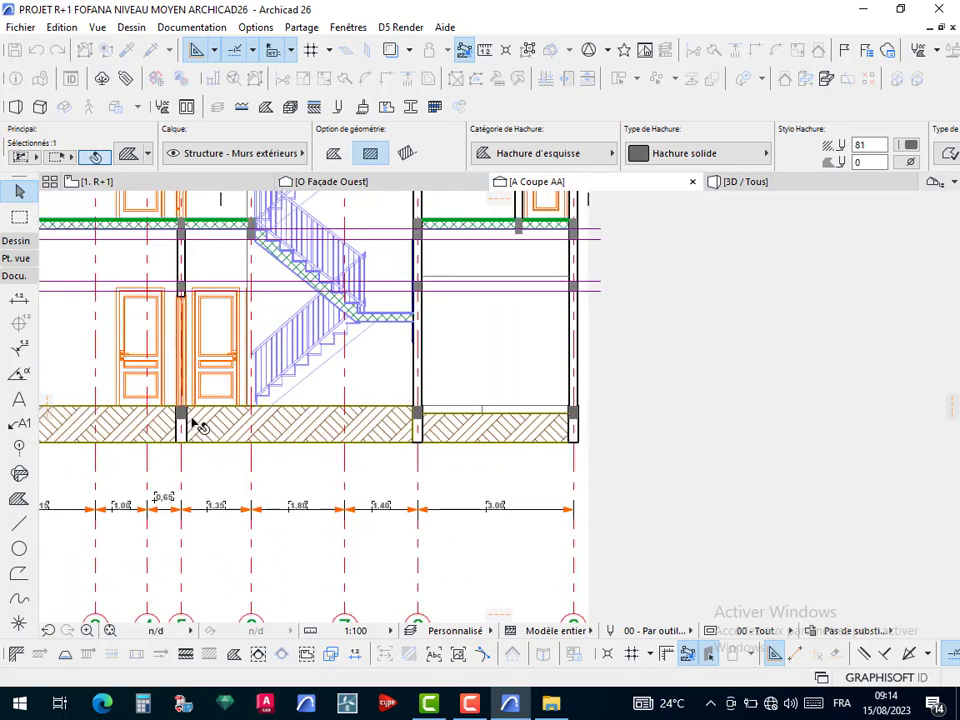
{"action": "key", "text": "Escape"}
{"action": "middle_click_drag", "start_coordinate": [195, 421], "coordinate": [648, 476]}
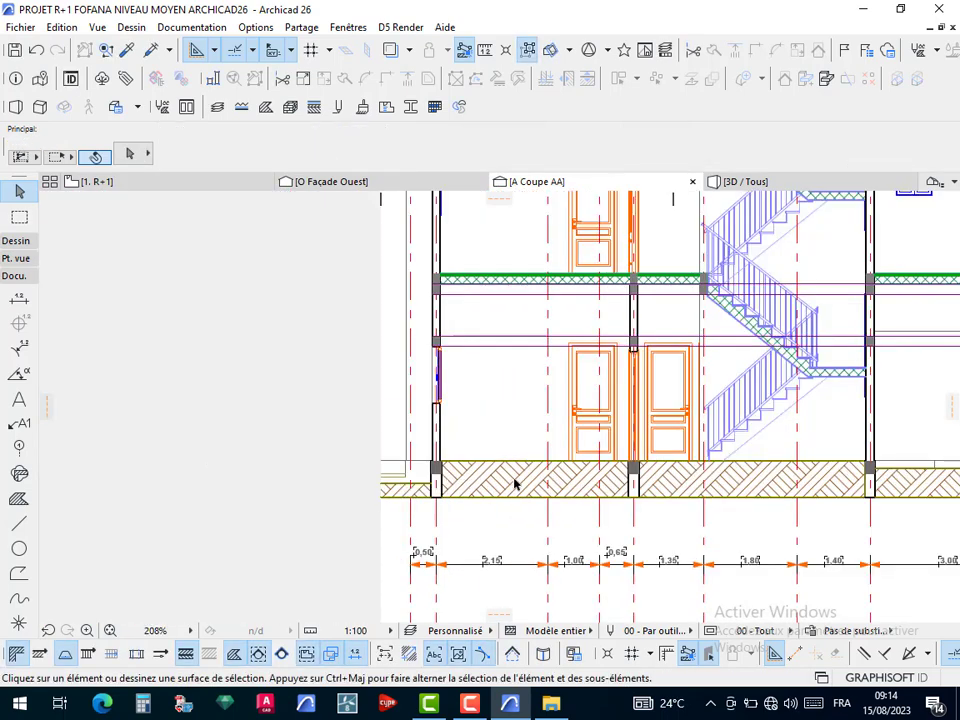
Draw a solid fill about 3.60 m long with the grey foundation fill's settings along the ground slab's top, between axes 2 and 5
{"action": "scroll", "coordinate": [515, 486], "scroll_direction": "up", "scroll_amount": 6}
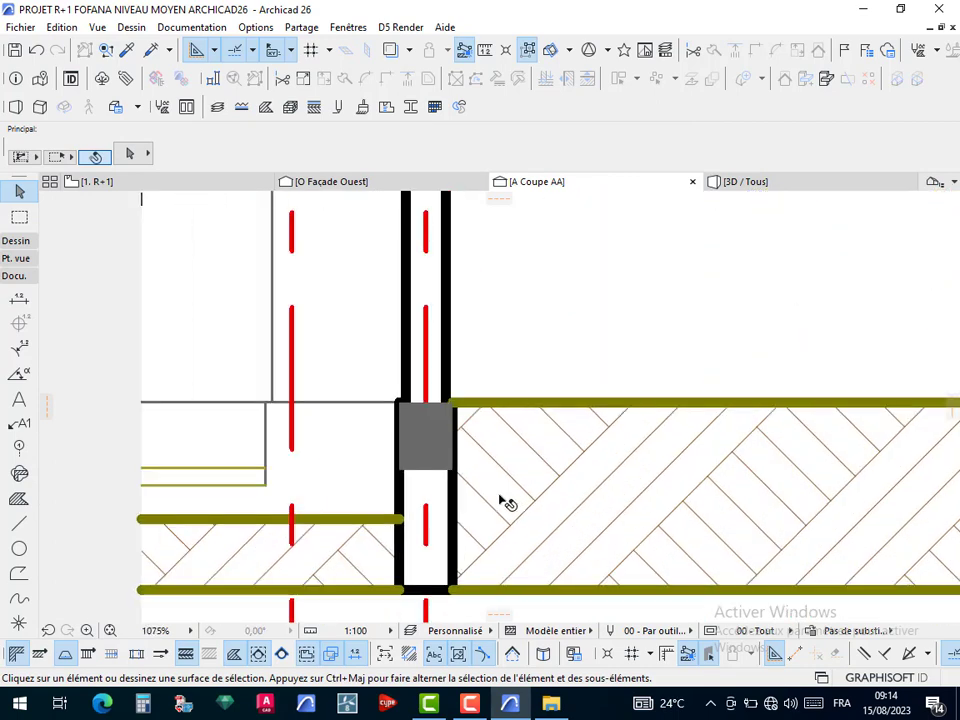
{"action": "left_click", "coordinate": [455, 437], "text": "alt"}
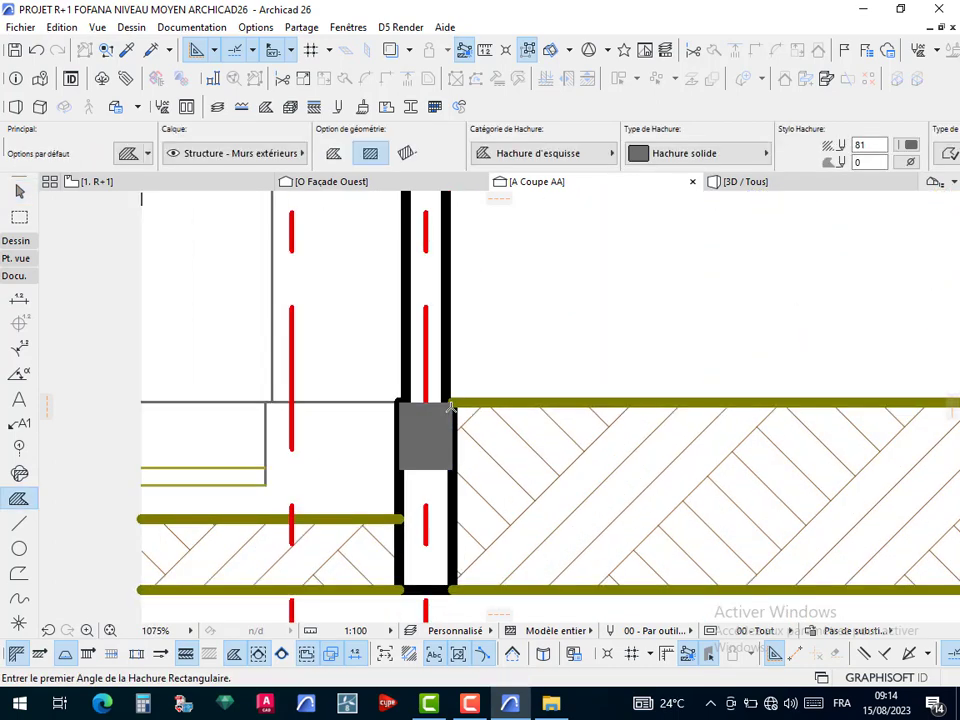
{"action": "left_click", "coordinate": [453, 402]}
{"action": "scroll", "coordinate": [525, 448], "scroll_direction": "down", "scroll_amount": 2}
{"action": "scroll", "coordinate": [480, 470], "scroll_direction": "right", "scroll_amount": 5}
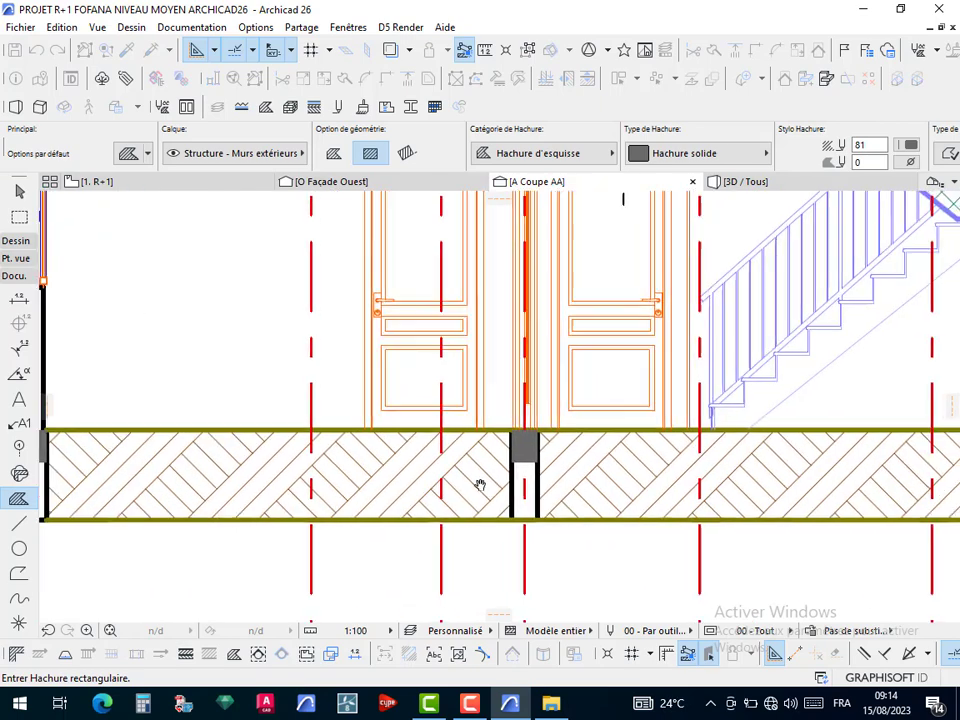
{"action": "scroll", "coordinate": [524, 446], "scroll_direction": "up", "scroll_amount": 5}
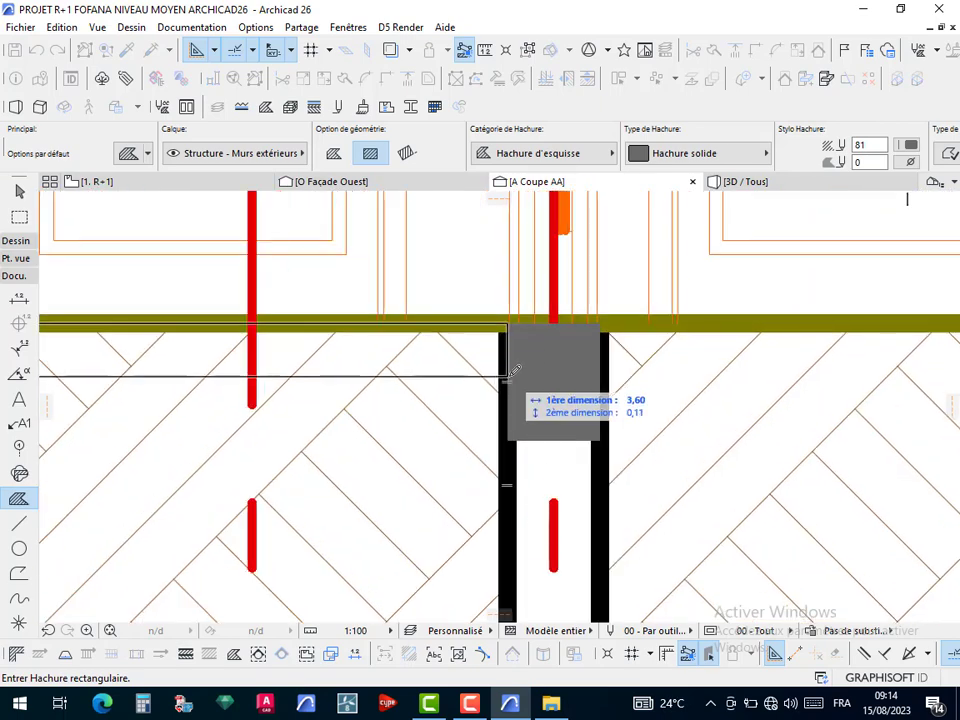
{"action": "left_click", "coordinate": [508, 381]}
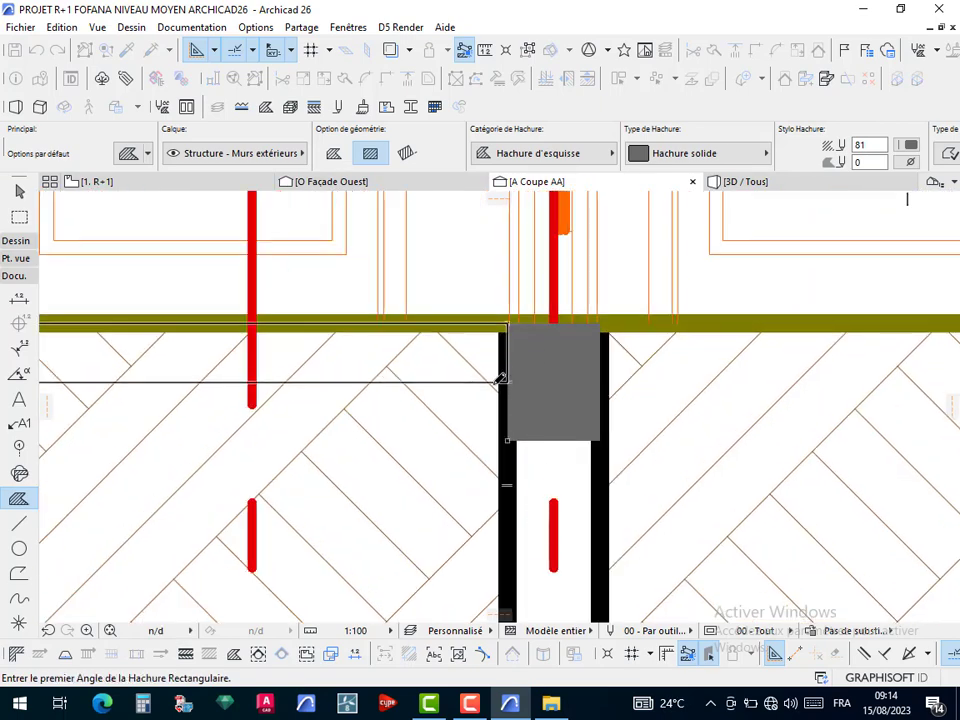
Draw a grey solid fill along the ground slab's top from the axis 5 foundation wall to the axis 8 foundation wall
{"action": "left_click", "coordinate": [601, 325]}
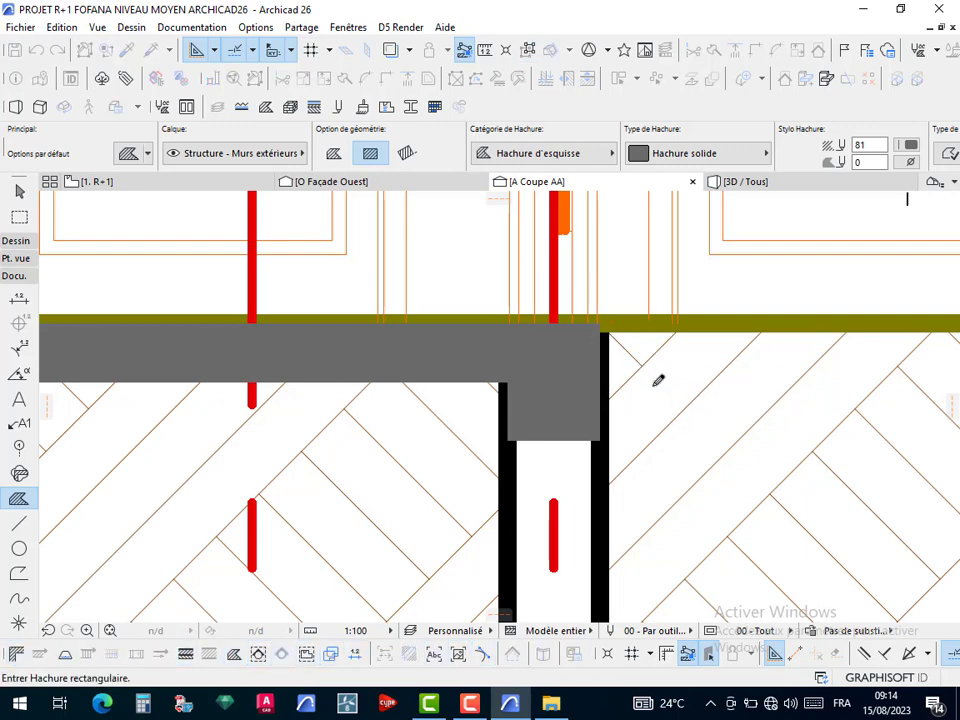
{"action": "scroll", "coordinate": [658, 380], "scroll_direction": "down", "scroll_amount": 2}
{"action": "middle_click_drag", "start_coordinate": [662, 384], "coordinate": [165, 388]}
{"action": "middle_click_drag", "start_coordinate": [715, 404], "coordinate": [176, 396]}
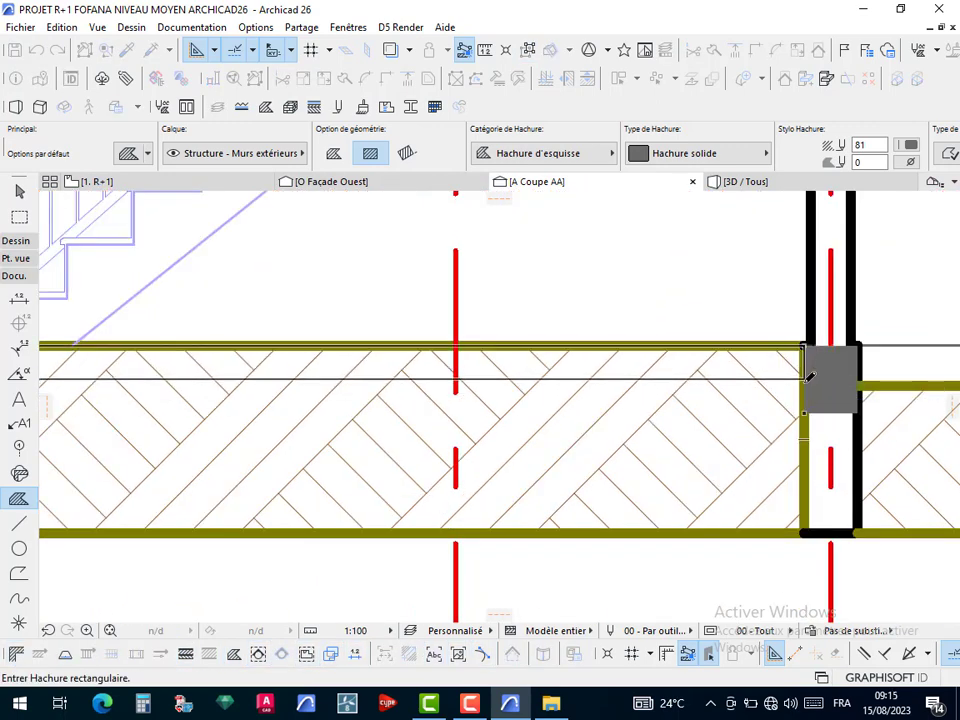
{"action": "left_click", "coordinate": [806, 380]}
Draw a grey solid fill about 2.80 by 0.10 m along the lower slab's top between the axis 8 and 9 foundation walls
{"action": "middle_click_drag", "start_coordinate": [872, 369], "coordinate": [352, 424]}
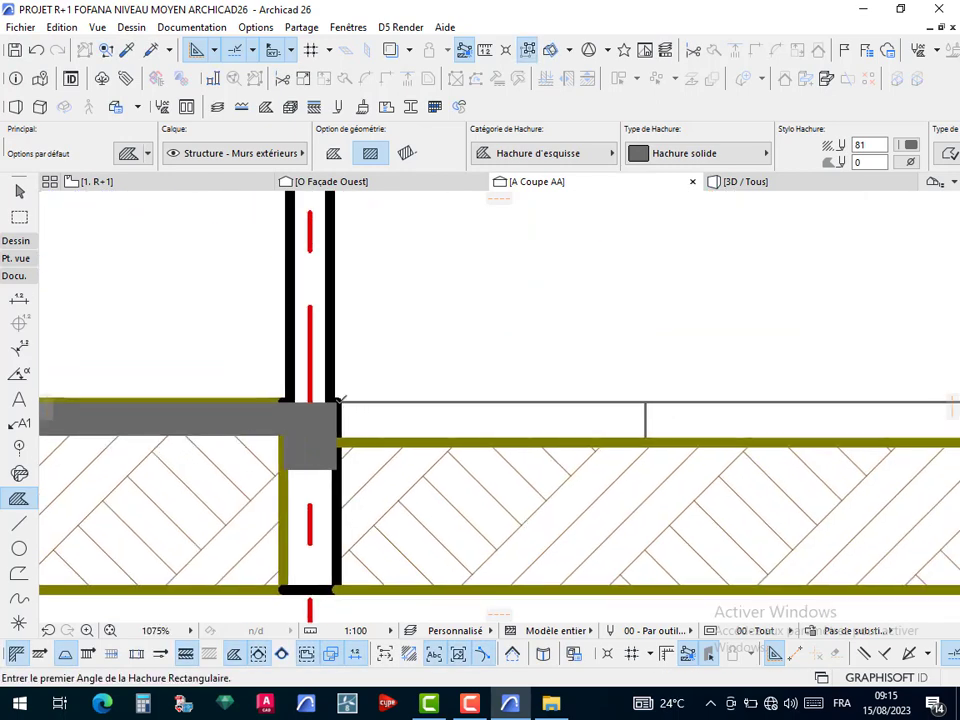
{"action": "left_click", "coordinate": [340, 441]}
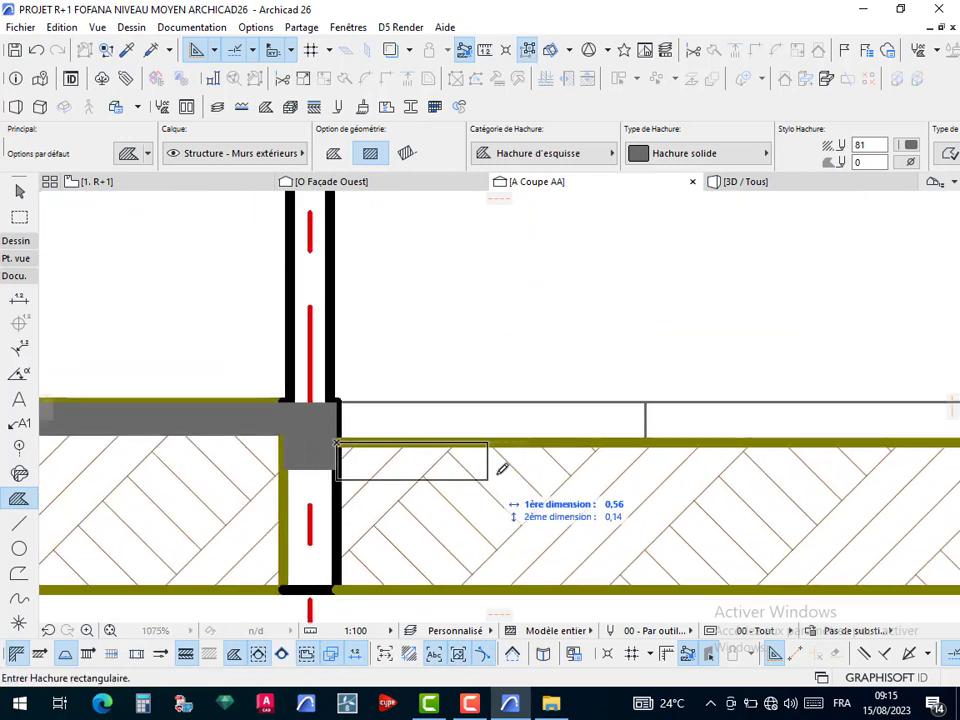
{"action": "scroll", "coordinate": [501, 467], "scroll_direction": "down", "scroll_amount": 2}
{"action": "middle_click_drag", "start_coordinate": [775, 471], "coordinate": [642, 471]}
{"action": "scroll", "coordinate": [693, 467], "scroll_direction": "up", "scroll_amount": 2}
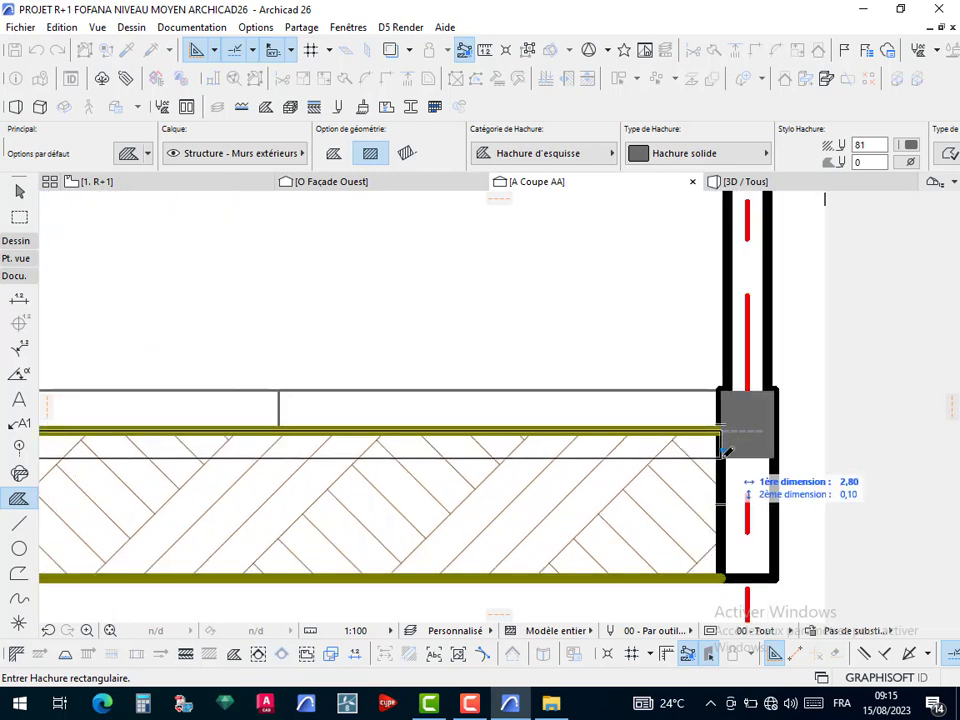
{"action": "left_click", "coordinate": [722, 455]}
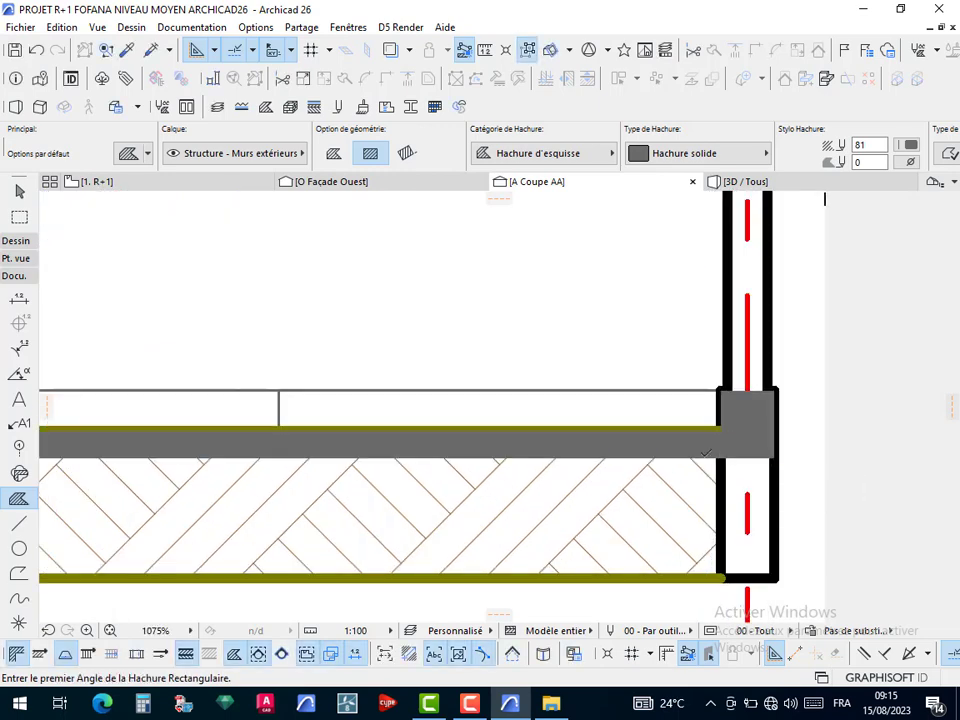
Set the fill type to Enduit and draw a fill about 3.60 by 0.30 m beneath the grey slab between axes 2 and 5
{"action": "scroll", "coordinate": [310, 481], "scroll_direction": "down", "scroll_amount": 5}
{"action": "middle_click_drag", "start_coordinate": [538, 487], "coordinate": [741, 487]}
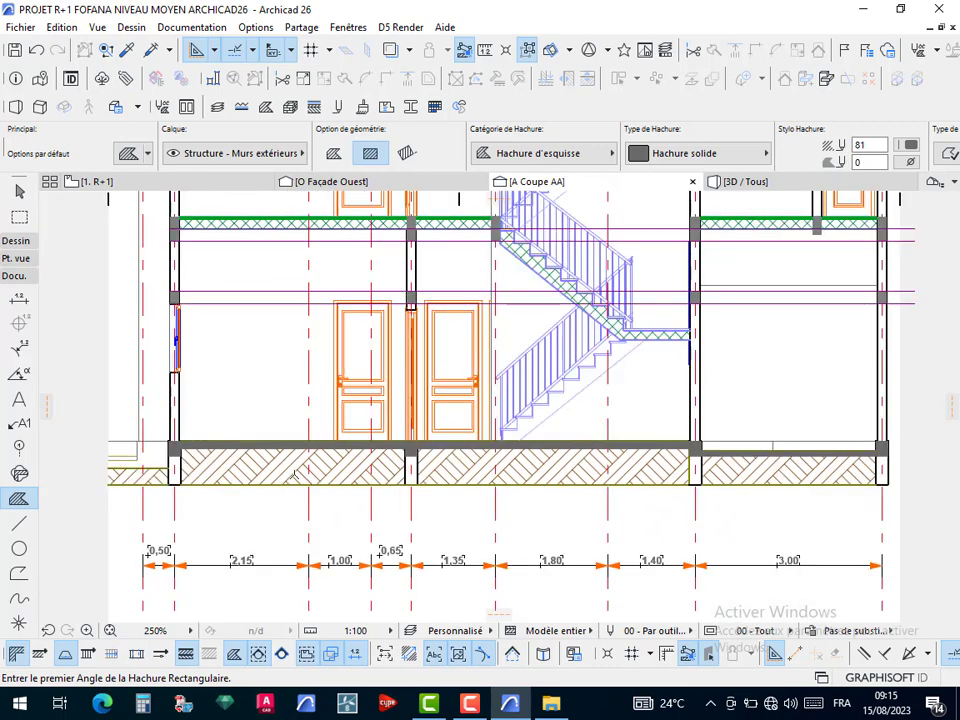
{"action": "scroll", "coordinate": [259, 477], "scroll_direction": "up", "scroll_amount": 4}
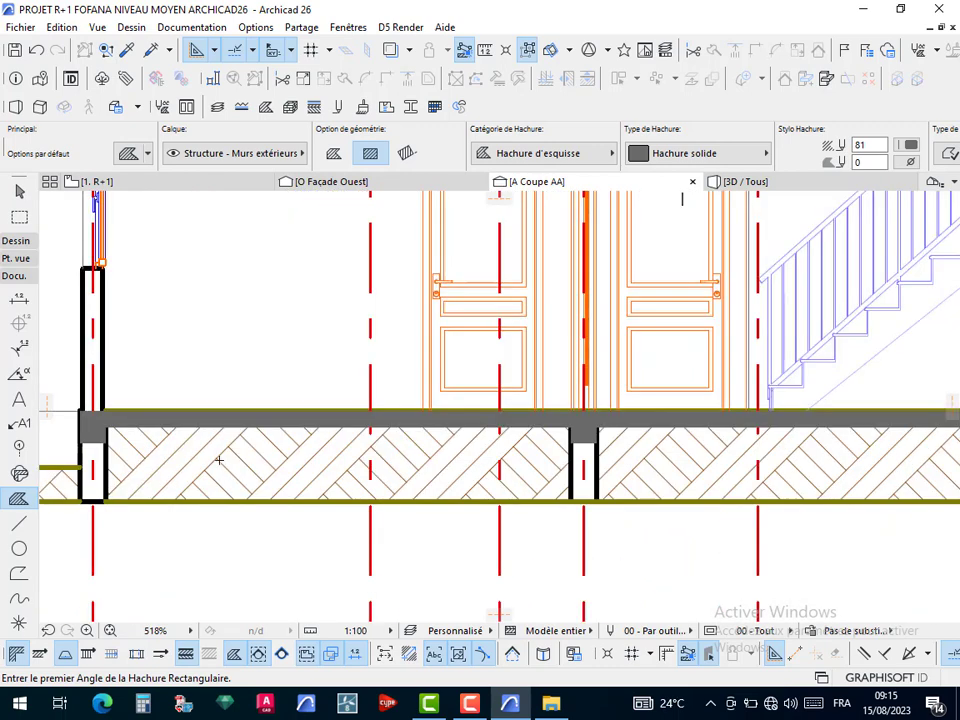
{"action": "key", "text": "Escape"}
{"action": "left_click", "coordinate": [248, 463]}
{"action": "left_click", "coordinate": [148, 360]}
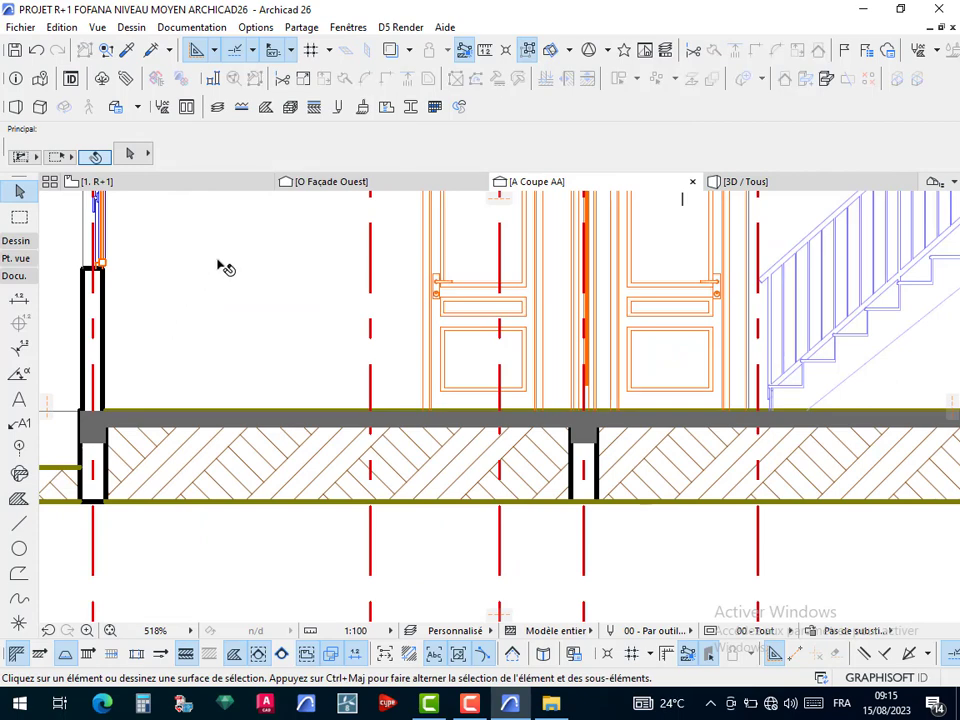
{"action": "key", "text": "w"}
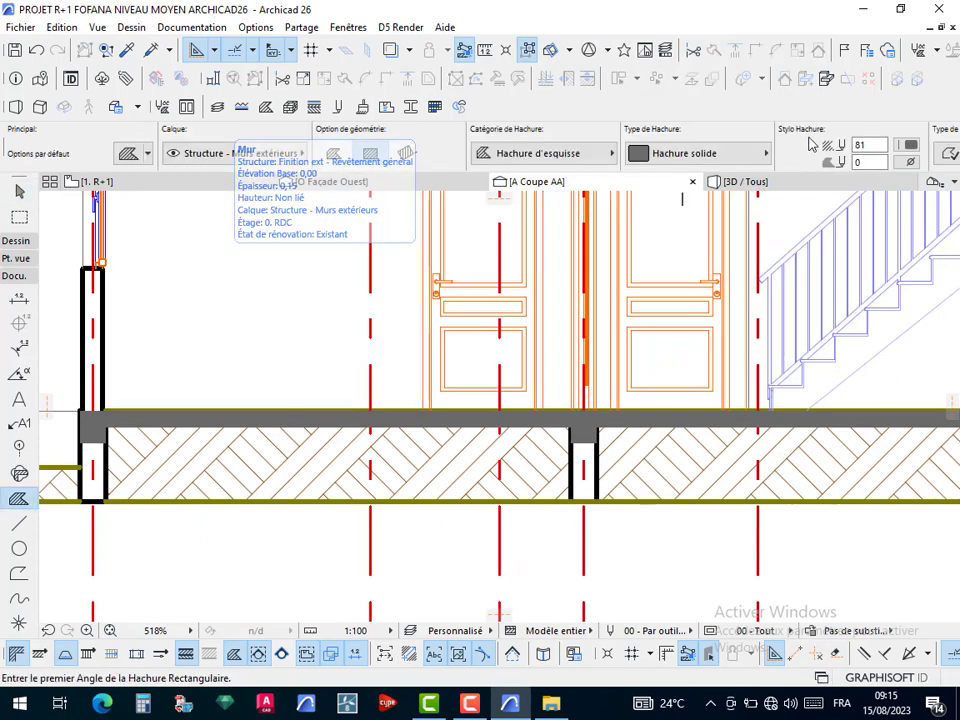
{"action": "left_click", "coordinate": [712, 156]}
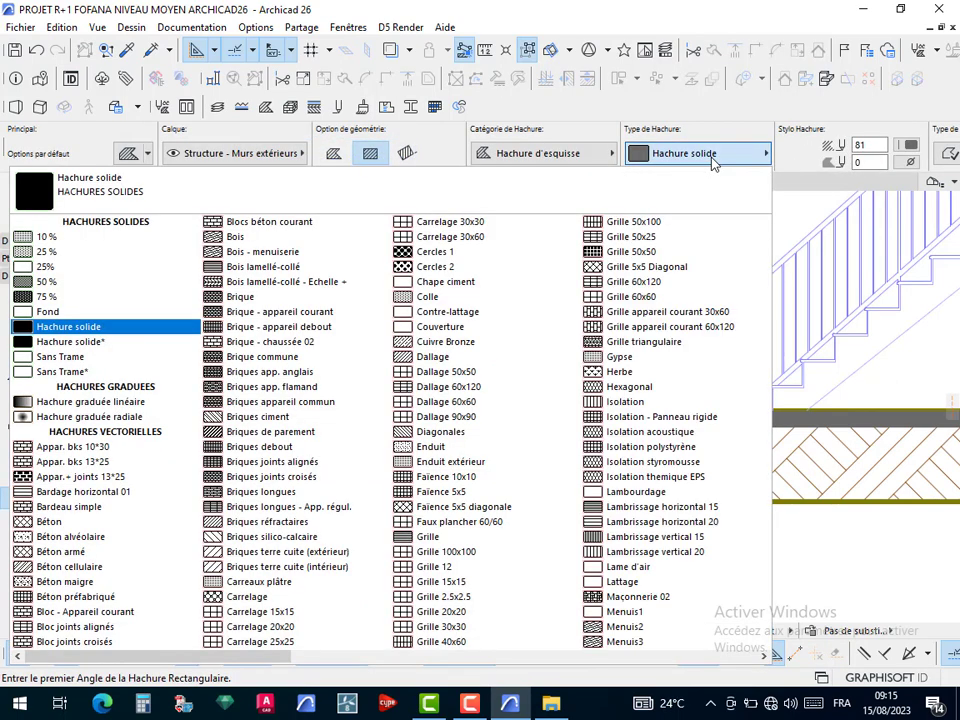
{"action": "left_click", "coordinate": [454, 450]}
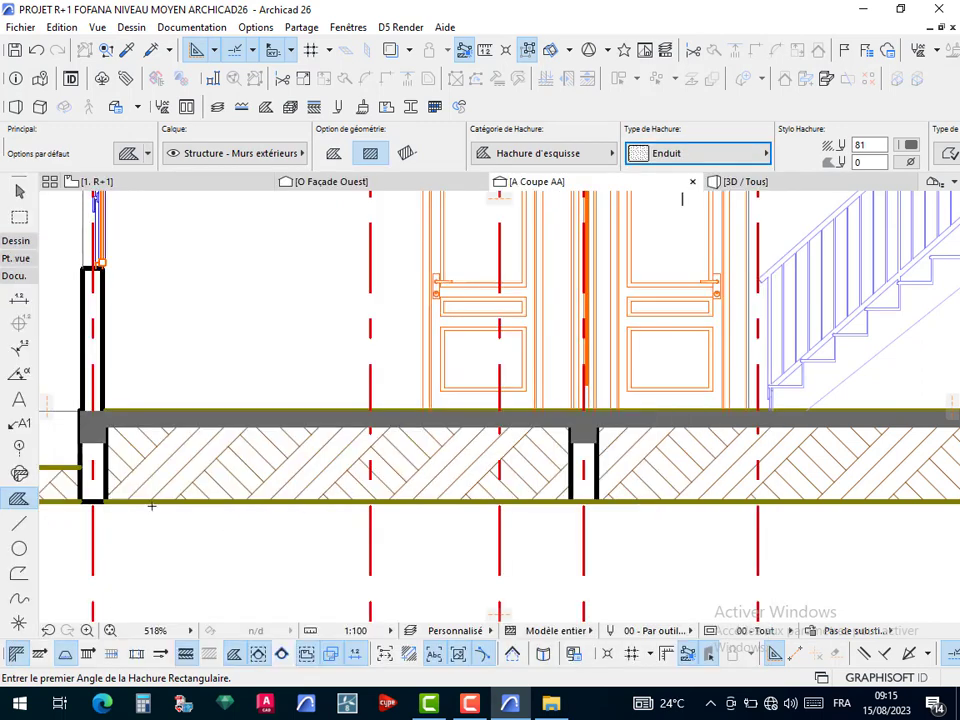
{"action": "left_click", "coordinate": [107, 428]}
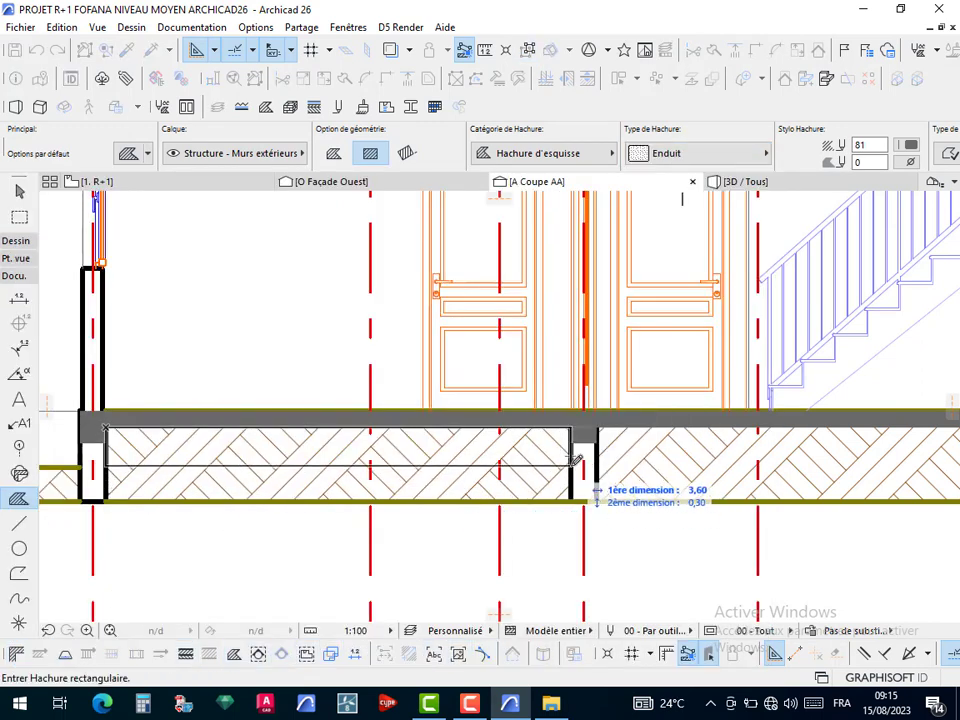
{"action": "left_click", "coordinate": [571, 499]}
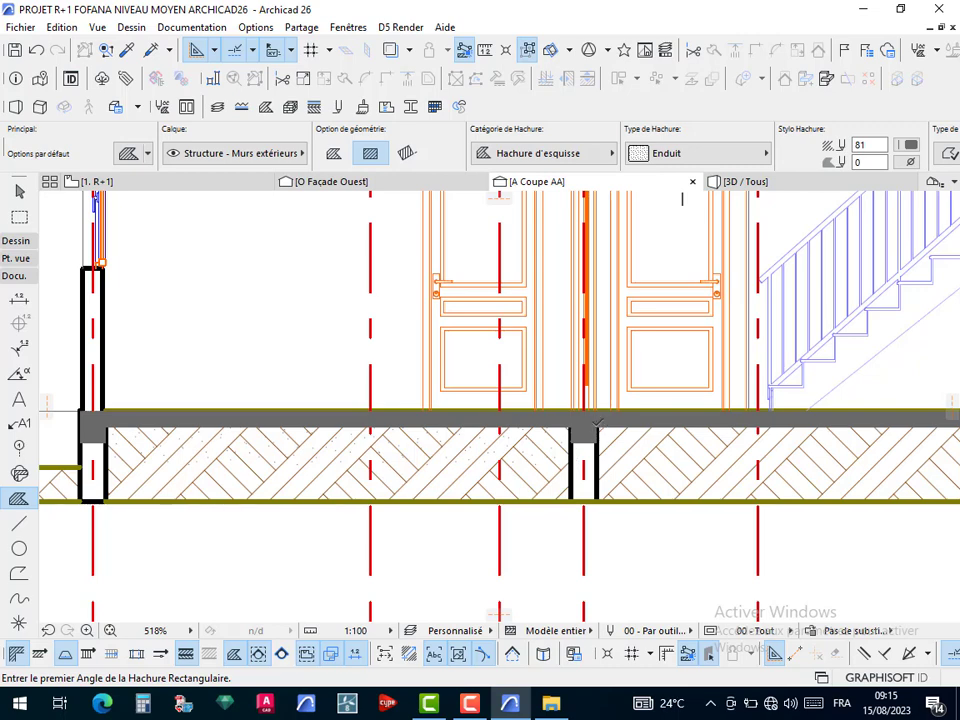
Draw Enduit fills beneath the grey slab, about 4.35 by 0.29 m between axes 5 and 8 and 2.80 by 0.16 m between axes 8 and 9
{"action": "left_click", "coordinate": [597, 422]}
{"action": "middle_click_drag", "start_coordinate": [707, 452], "coordinate": [296, 432]}
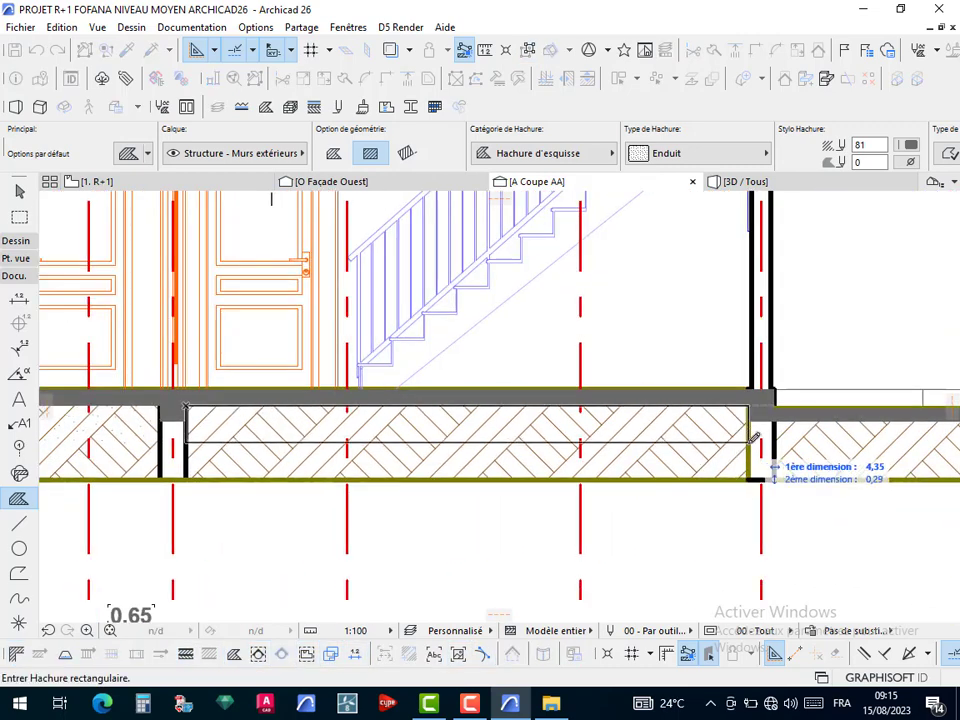
{"action": "left_click", "coordinate": [754, 440]}
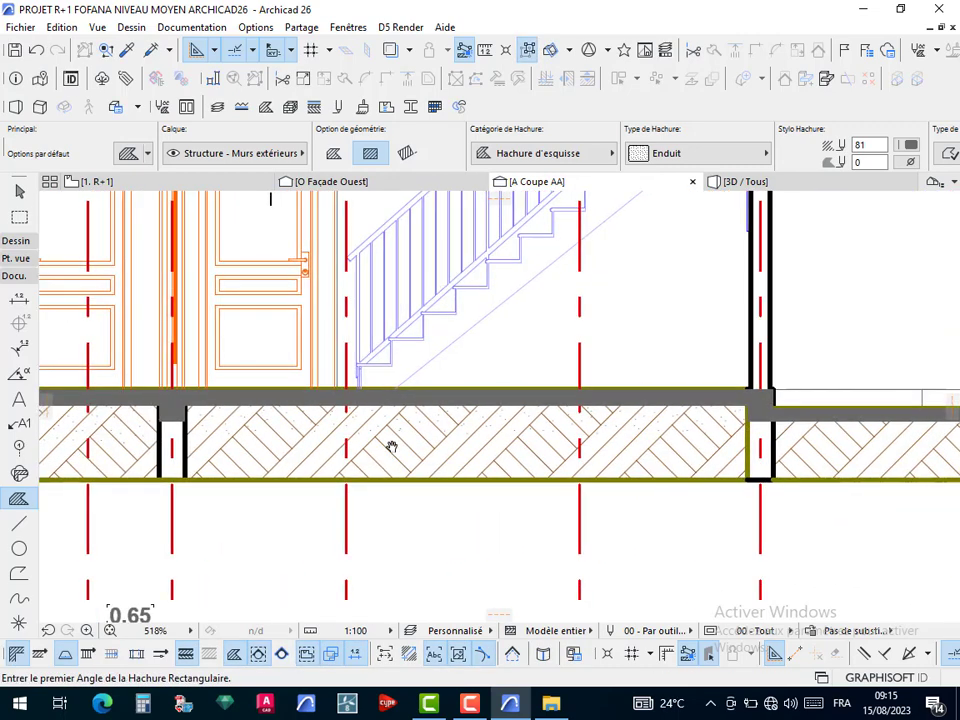
{"action": "middle_click_drag", "start_coordinate": [392, 446], "coordinate": [287, 447]}
{"action": "left_click", "coordinate": [306, 430]}
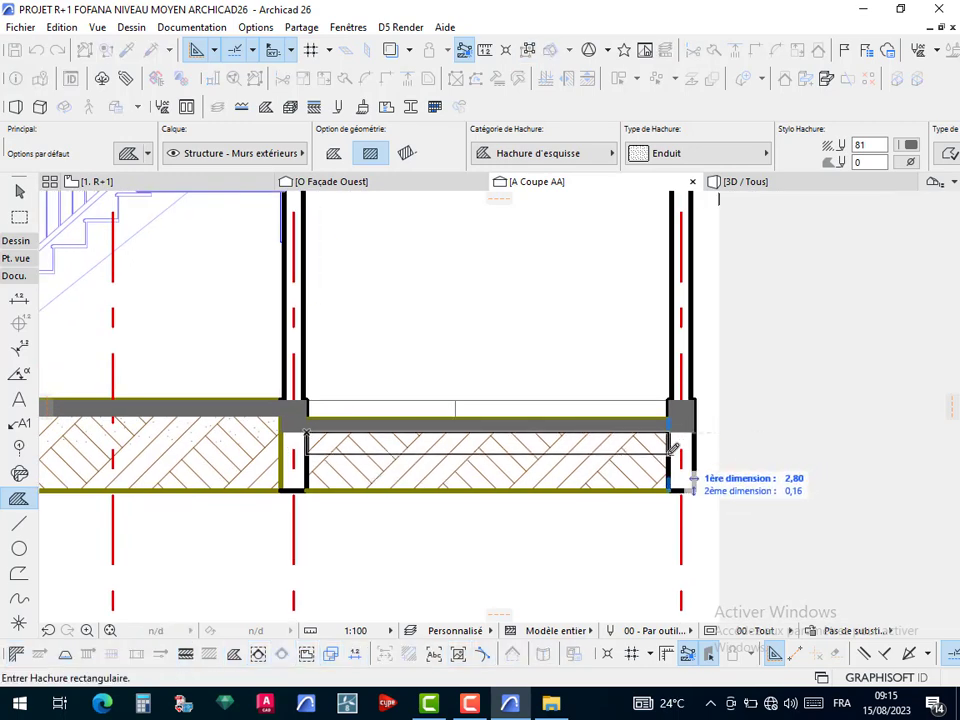
{"action": "left_click", "coordinate": [673, 449]}
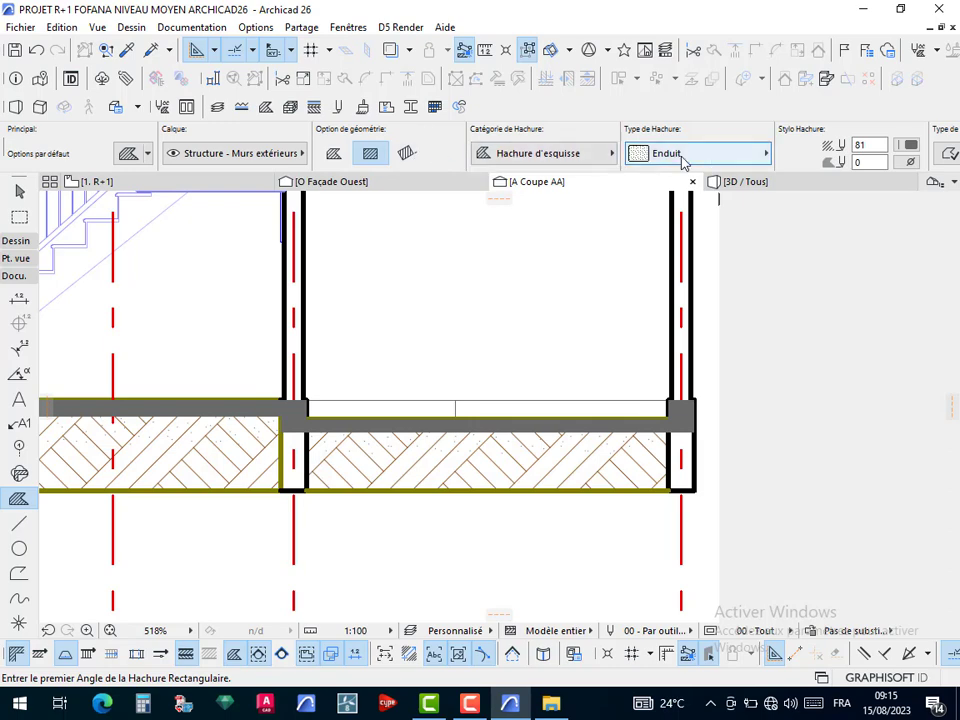
Set the fill type to Terre and draw a fill in the lower part of the ground between axes 9 and 8
{"action": "left_click", "coordinate": [745, 155]}
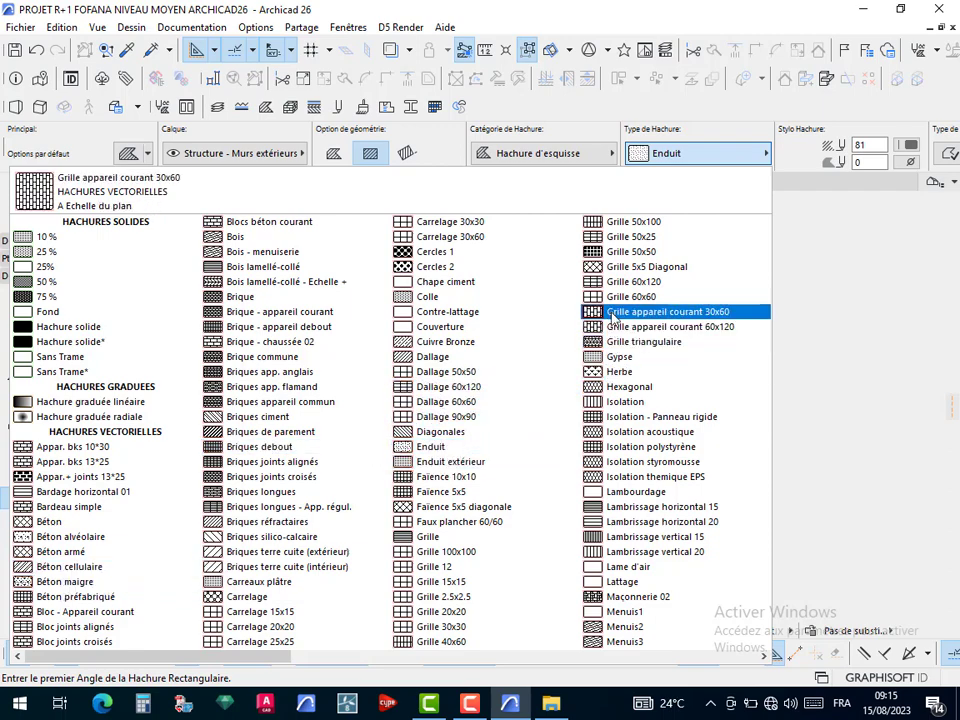
{"action": "scroll", "coordinate": [613, 318], "scroll_direction": "right", "scroll_amount": 2}
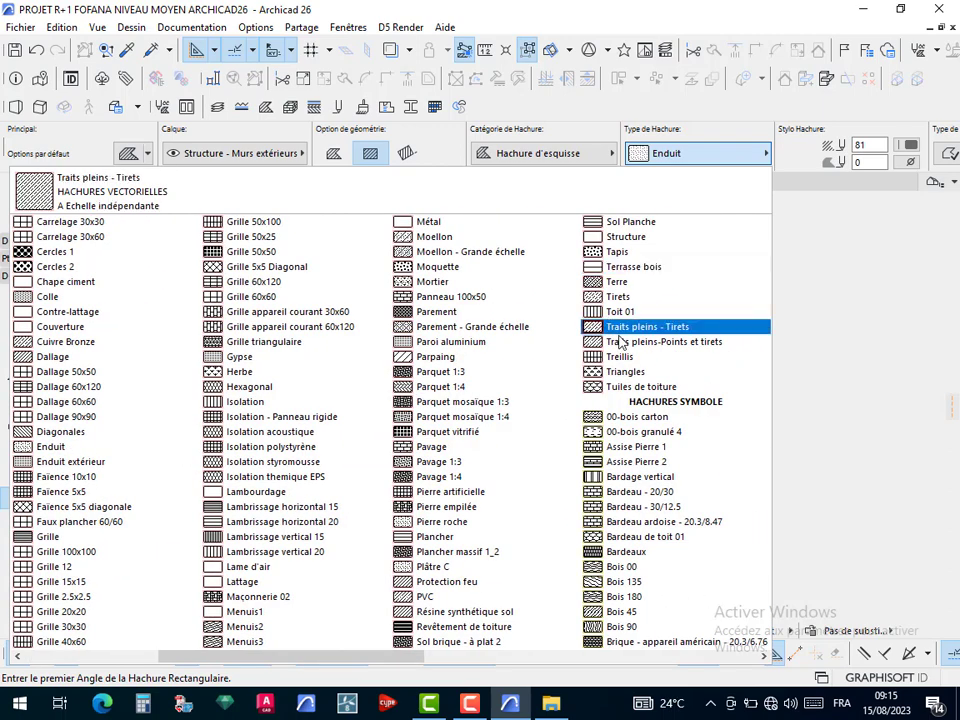
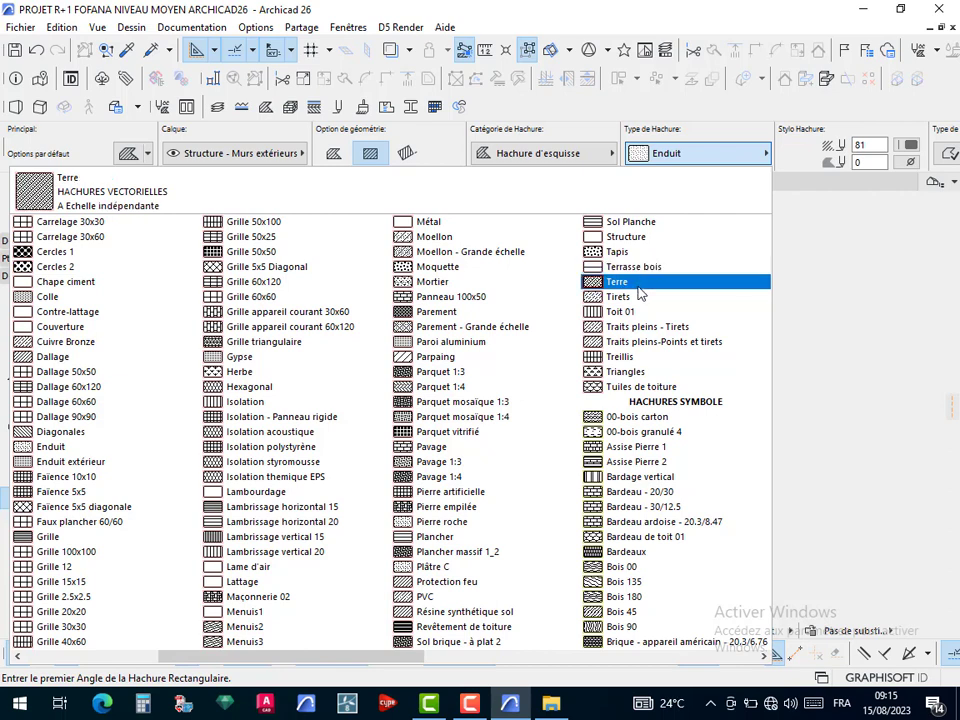
{"action": "left_click", "coordinate": [639, 283]}
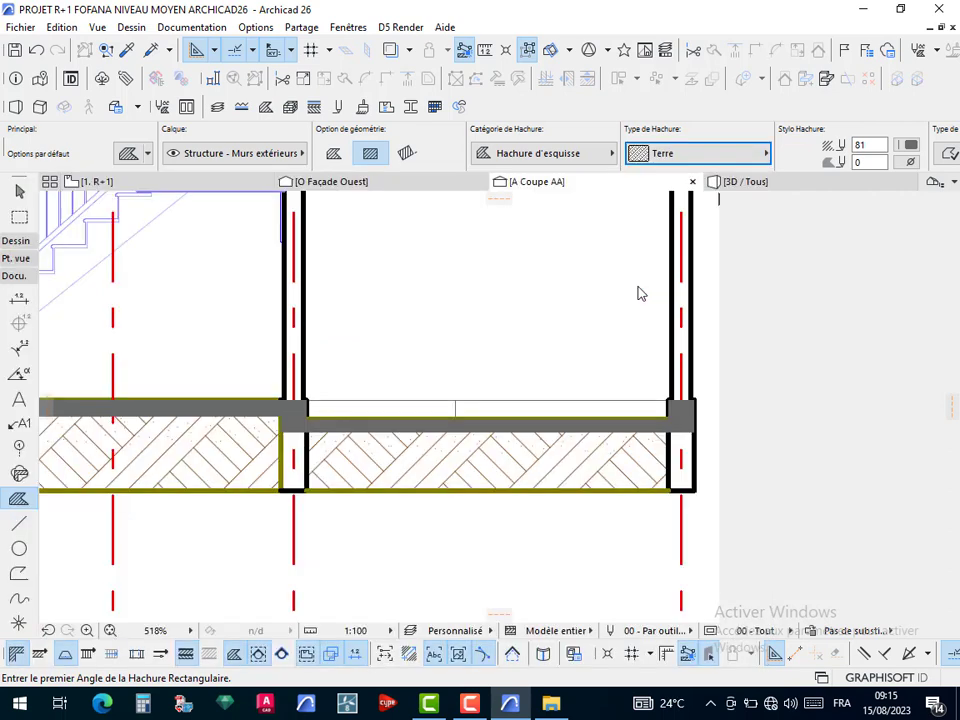
{"action": "left_click", "coordinate": [668, 440]}
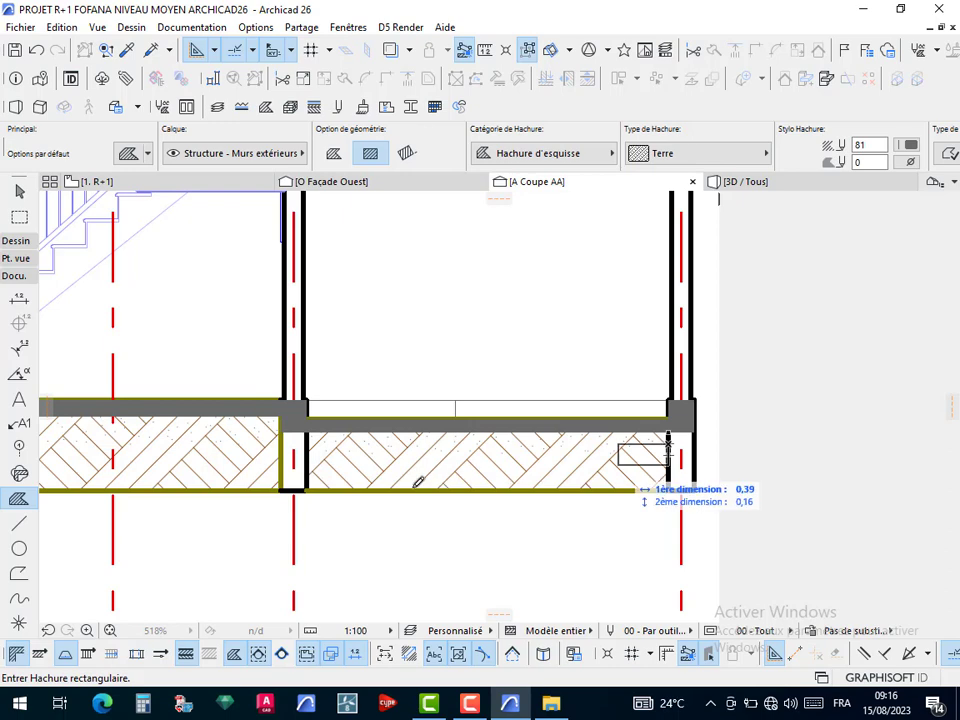
{"action": "left_click", "coordinate": [297, 484]}
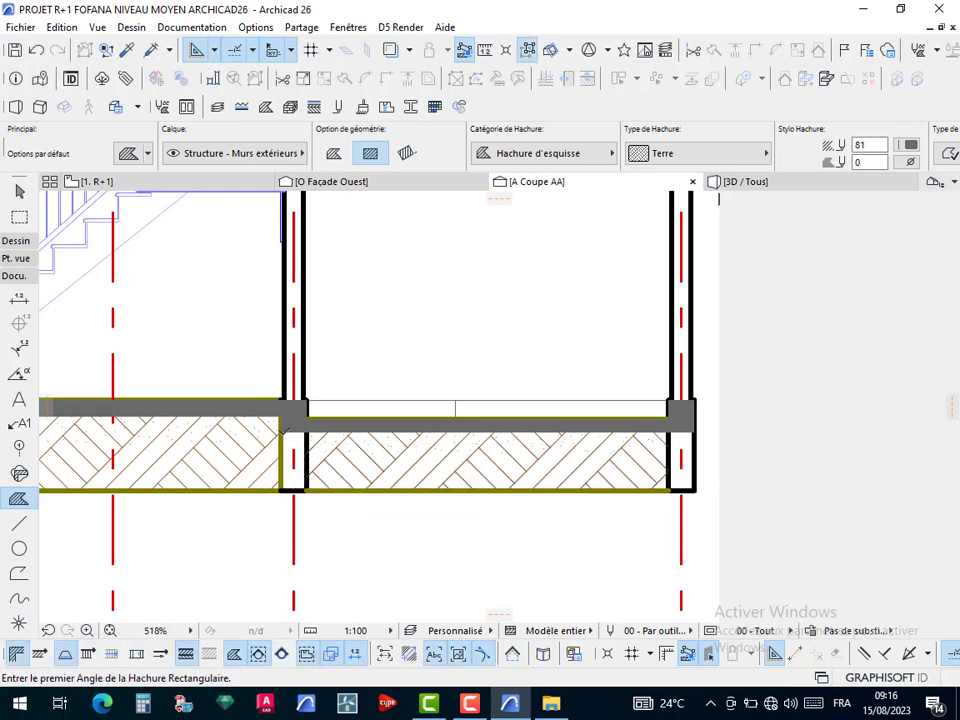
Draw Terre fills in the lower ground, about 4.35 by 0.45 m between axes 8 and 5 and 3.60 by 0.32 m between axes 5 and 2
{"action": "left_click", "coordinate": [284, 432]}
{"action": "middle_click_drag", "start_coordinate": [225, 493], "coordinate": [546, 476]}
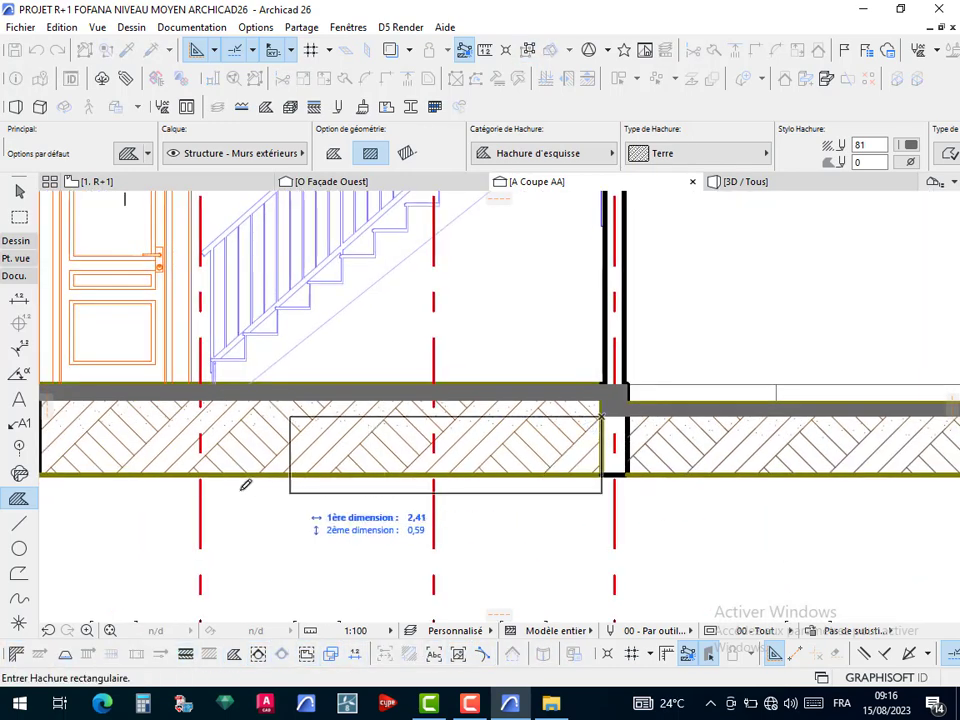
{"action": "middle_click_drag", "start_coordinate": [82, 480], "coordinate": [317, 476]}
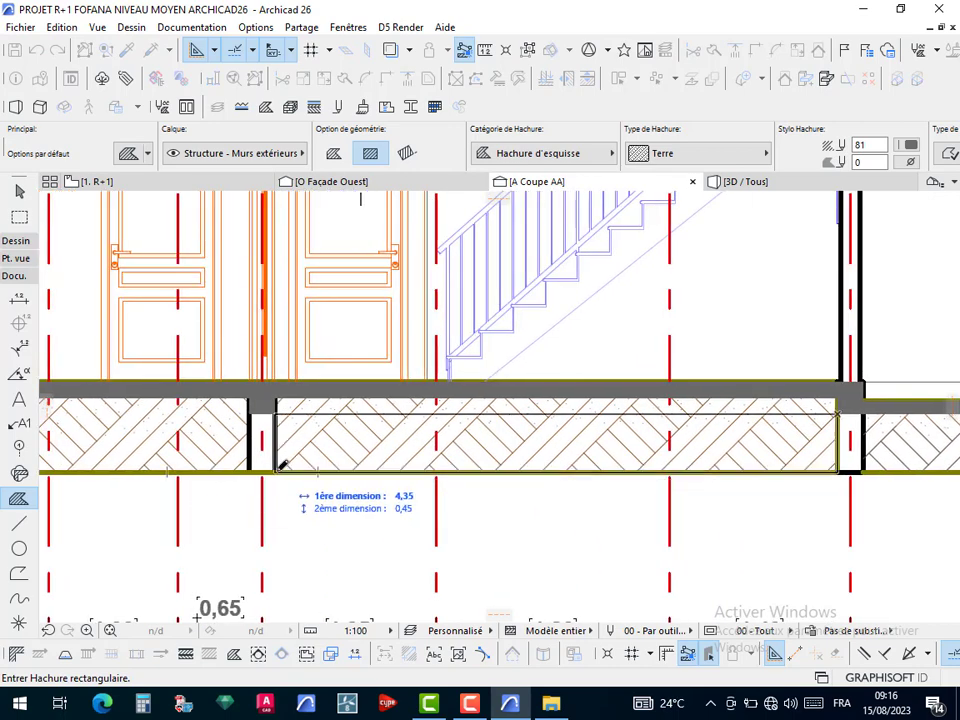
{"action": "left_click", "coordinate": [279, 467]}
{"action": "left_click", "coordinate": [251, 470]}
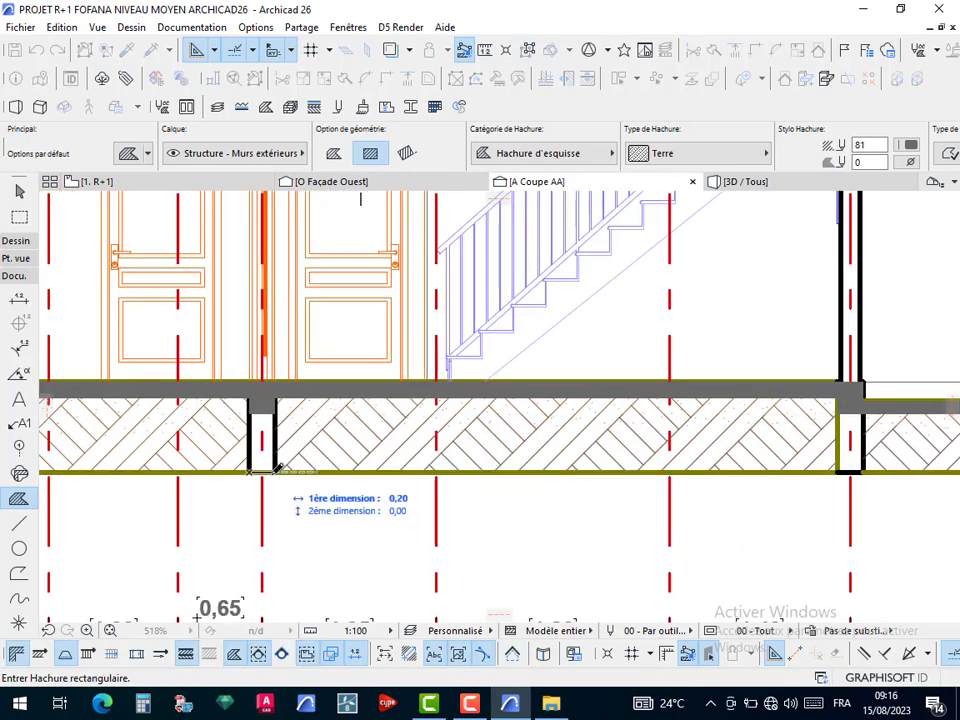
{"action": "middle_click_drag", "start_coordinate": [136, 471], "coordinate": [456, 519]}
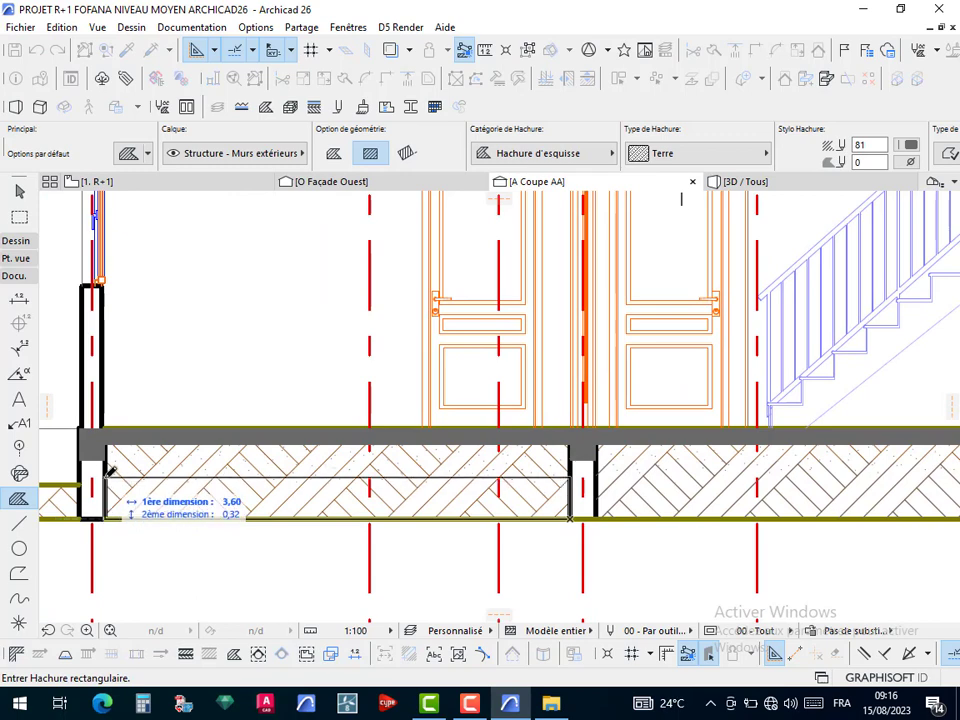
{"action": "left_click", "coordinate": [103, 484]}
{"action": "key", "text": "Escape"}
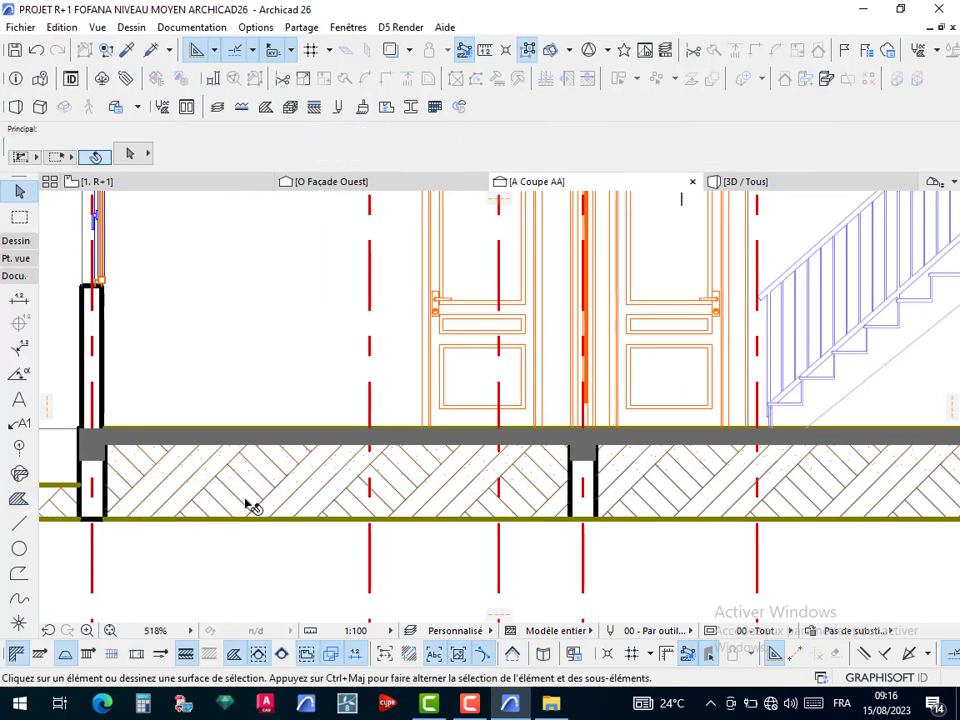
Select the three Terre fills in the lower ground between axes 2 and 9 and set their fill pen to 10
{"action": "left_click", "coordinate": [252, 507]}
{"action": "left_click", "coordinate": [697, 505], "text": "shift"}
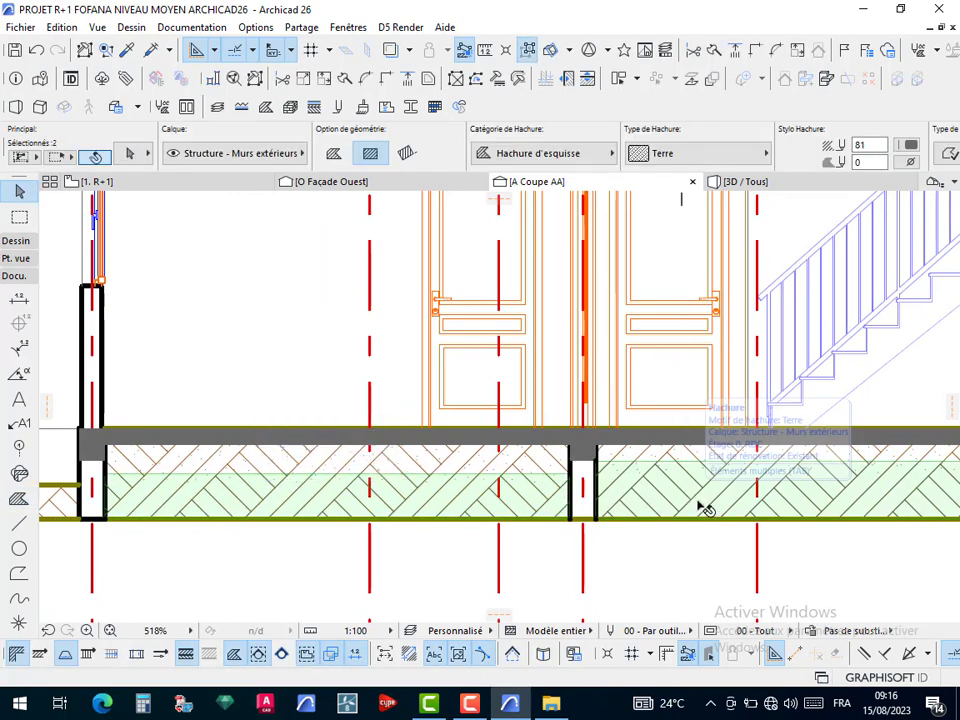
{"action": "middle_click_drag", "start_coordinate": [703, 506], "coordinate": [135, 533]}
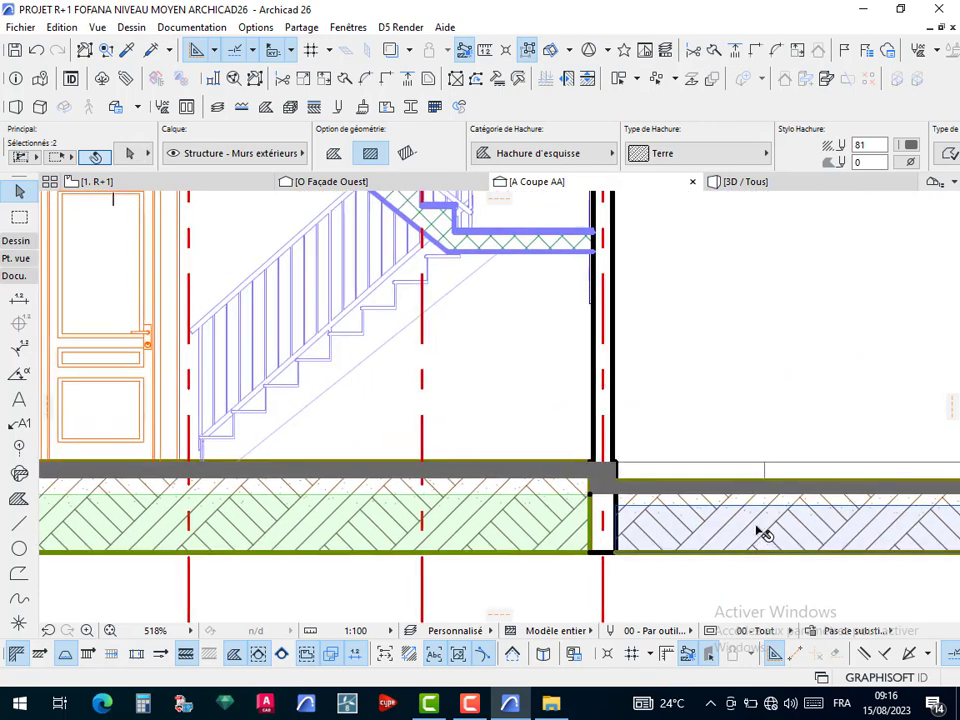
{"action": "left_click", "coordinate": [761, 531], "text": "shift"}
{"action": "left_click", "coordinate": [910, 146]}
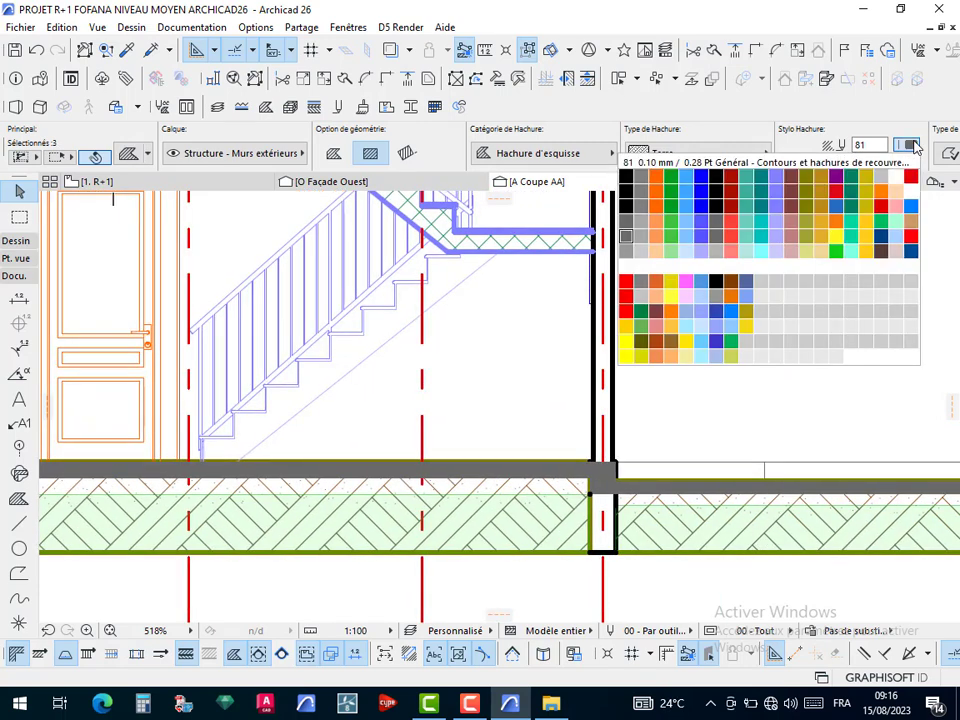
{"action": "left_click", "coordinate": [764, 188]}
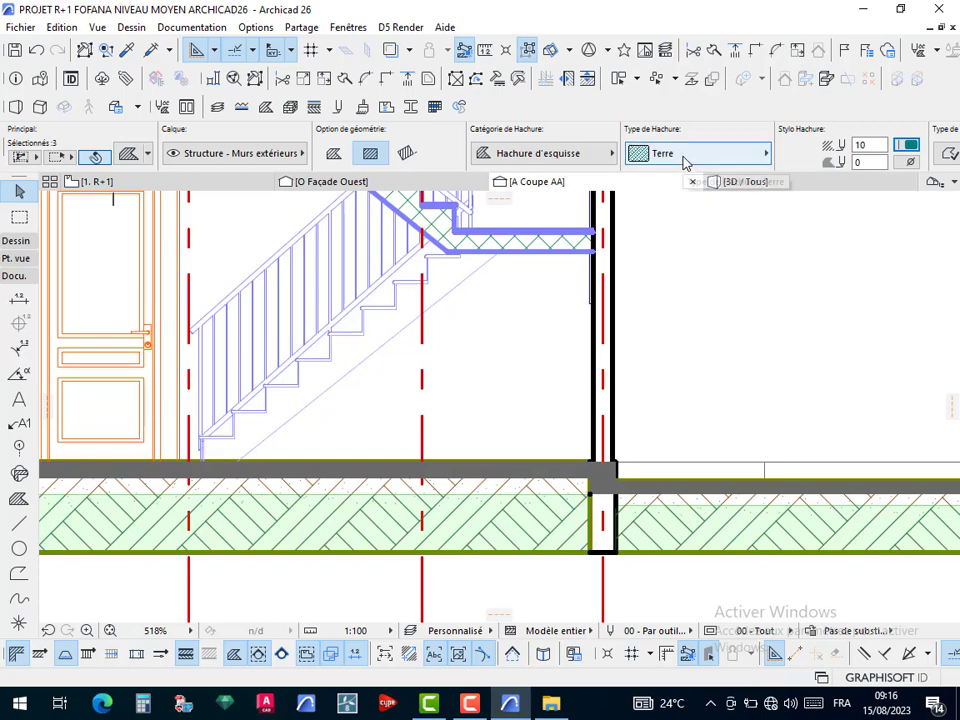
Change the fill type of the three selected ground fills to Plâtre C and deselect them
{"action": "left_click", "coordinate": [681, 156]}
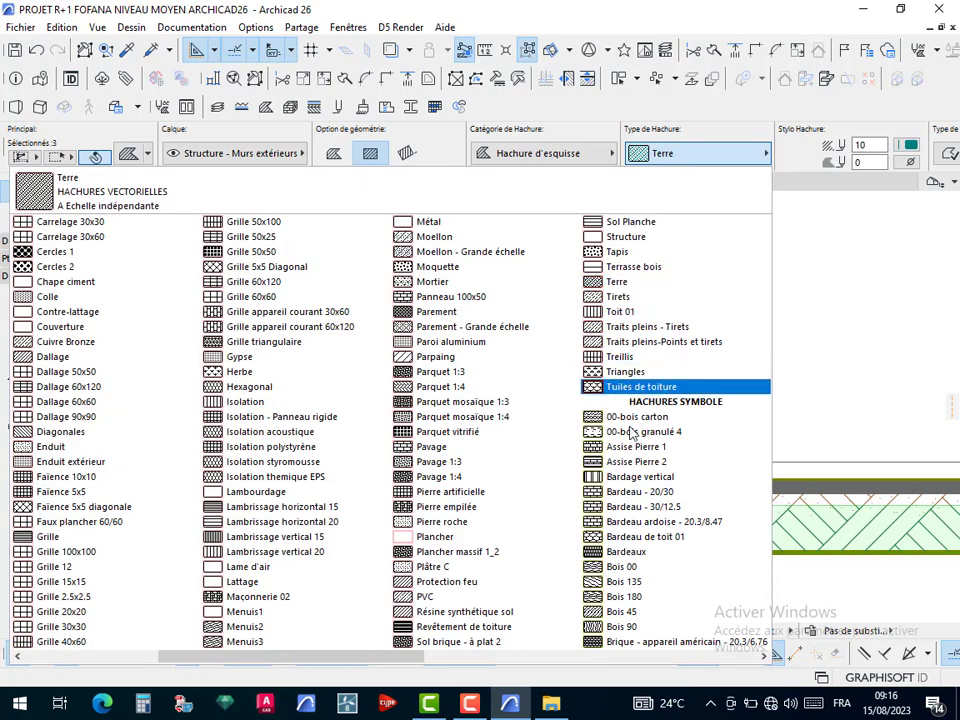
{"action": "left_click", "coordinate": [432, 567]}
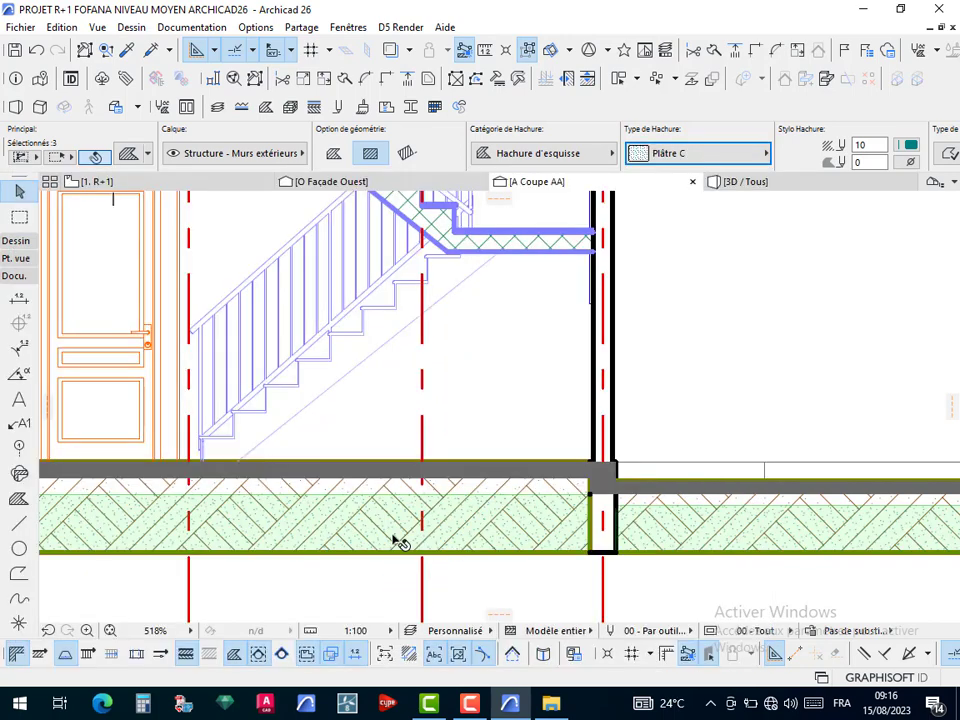
{"action": "scroll", "coordinate": [395, 540], "scroll_direction": "up", "scroll_amount": 5}
{"action": "scroll", "coordinate": [533, 480], "scroll_direction": "down", "scroll_amount": 9}
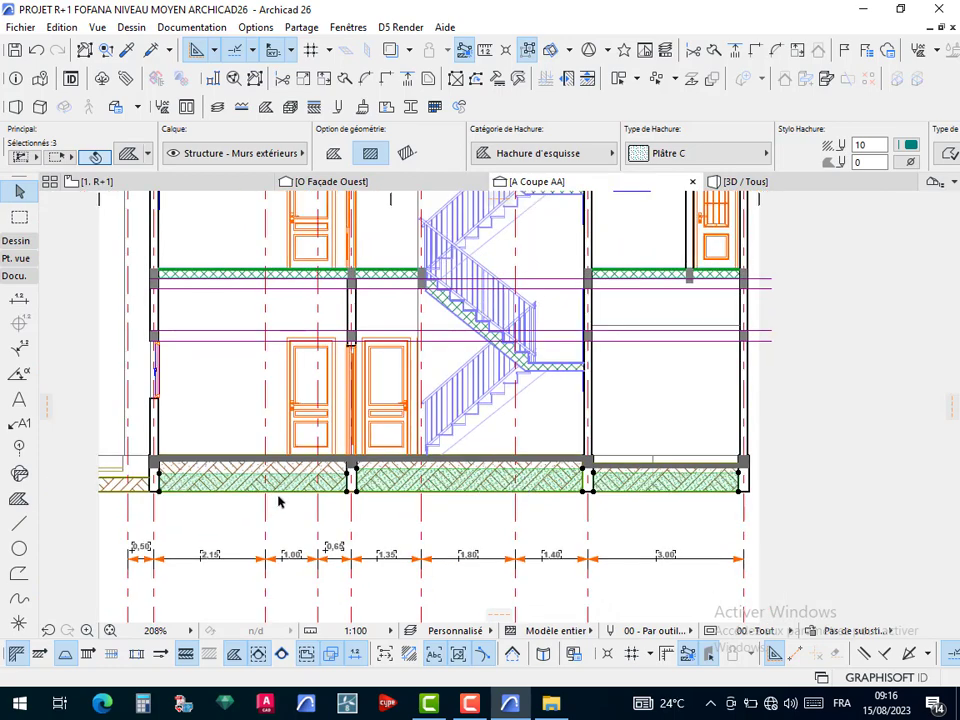
{"action": "scroll", "coordinate": [486, 508], "scroll_direction": "down", "scroll_amount": 1}
{"action": "scroll", "coordinate": [486, 508], "scroll_direction": "left", "scroll_amount": 5}
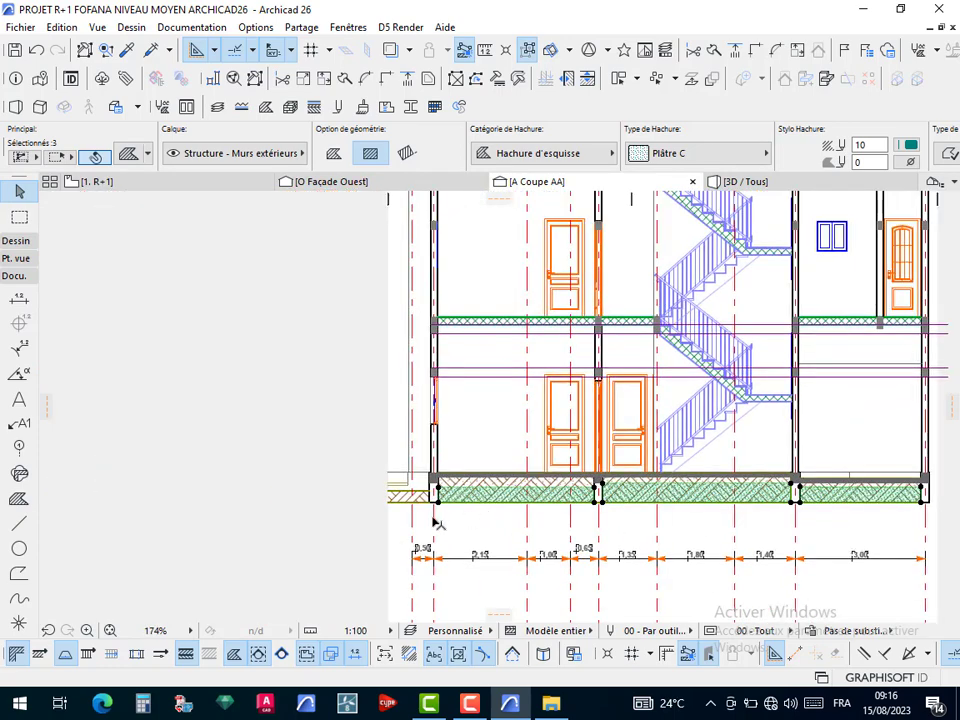
{"action": "scroll", "coordinate": [412, 462], "scroll_direction": "up", "scroll_amount": 4}
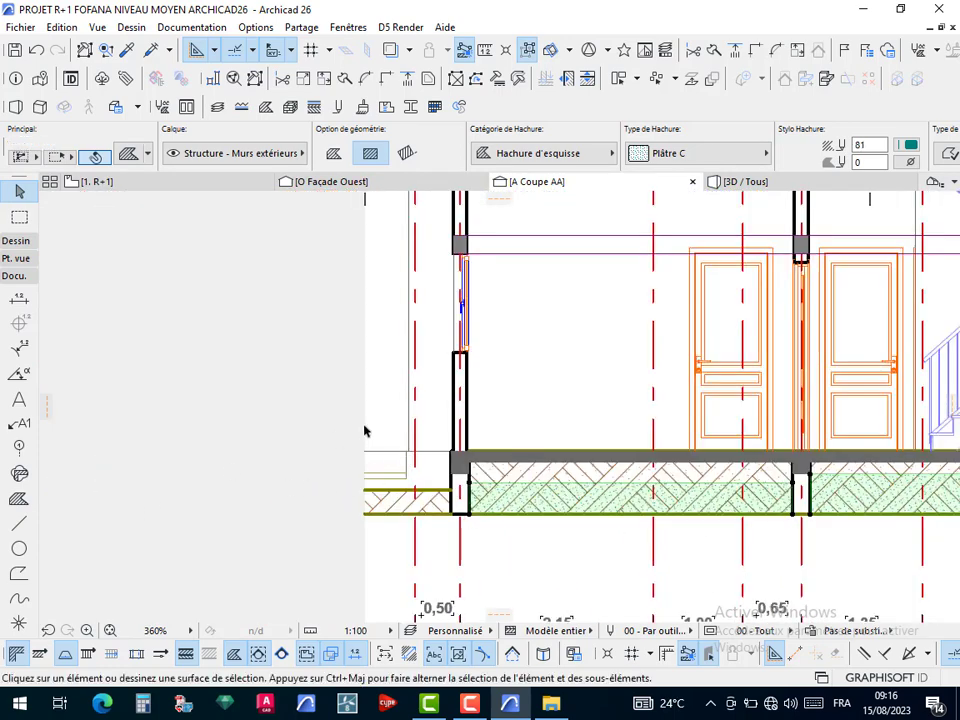
{"action": "left_click", "coordinate": [413, 420]}
Place the text COUPE AA beneath the ground fills, around axis 5 and above the dimension line
{"action": "scroll", "coordinate": [410, 390], "scroll_direction": "down", "scroll_amount": 4}
{"action": "scroll", "coordinate": [465, 416], "scroll_direction": "down", "scroll_amount": 1}
{"action": "middle_click_drag", "start_coordinate": [404, 514], "coordinate": [511, 468]}
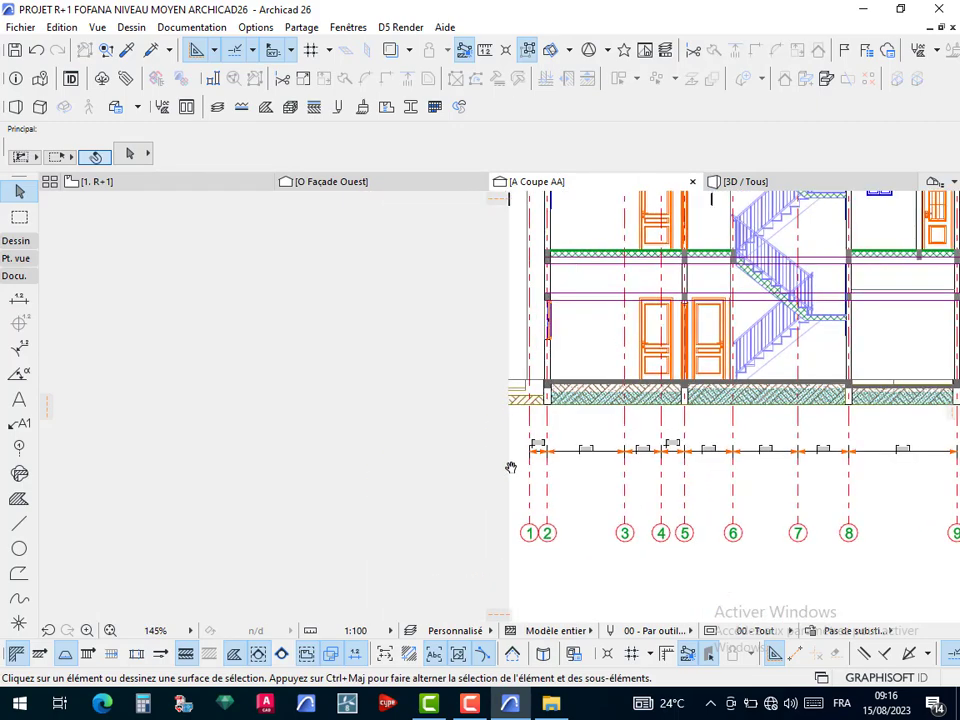
{"action": "middle_click_drag", "start_coordinate": [574, 415], "coordinate": [512, 463]}
{"action": "key", "text": "t"}
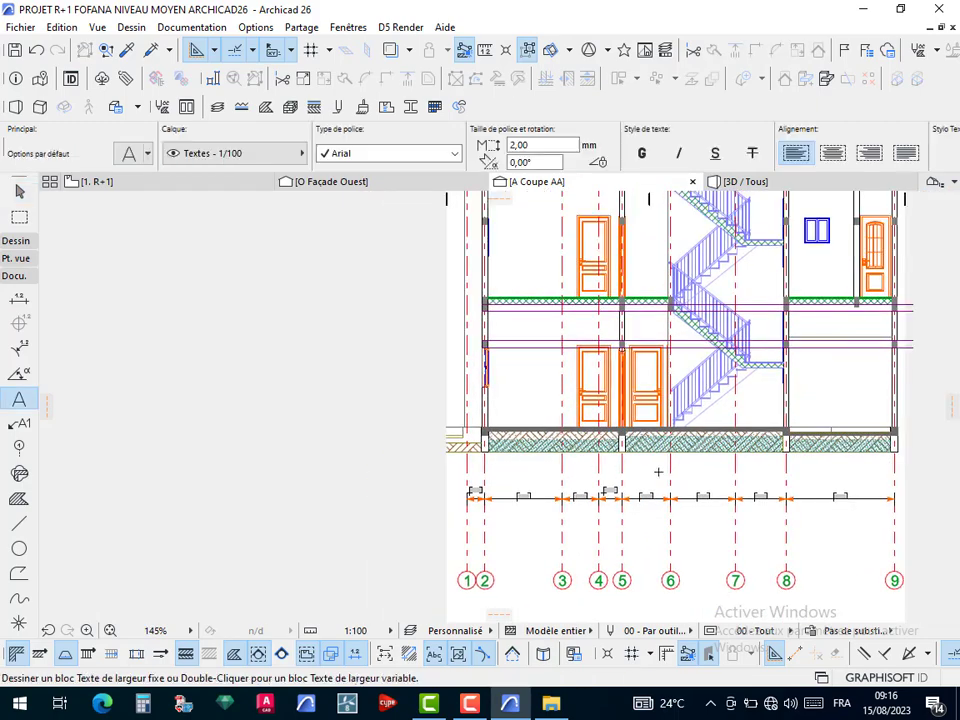
{"action": "scroll", "coordinate": [660, 468], "scroll_direction": "up", "scroll_amount": 7}
{"action": "left_click", "coordinate": [555, 474]}
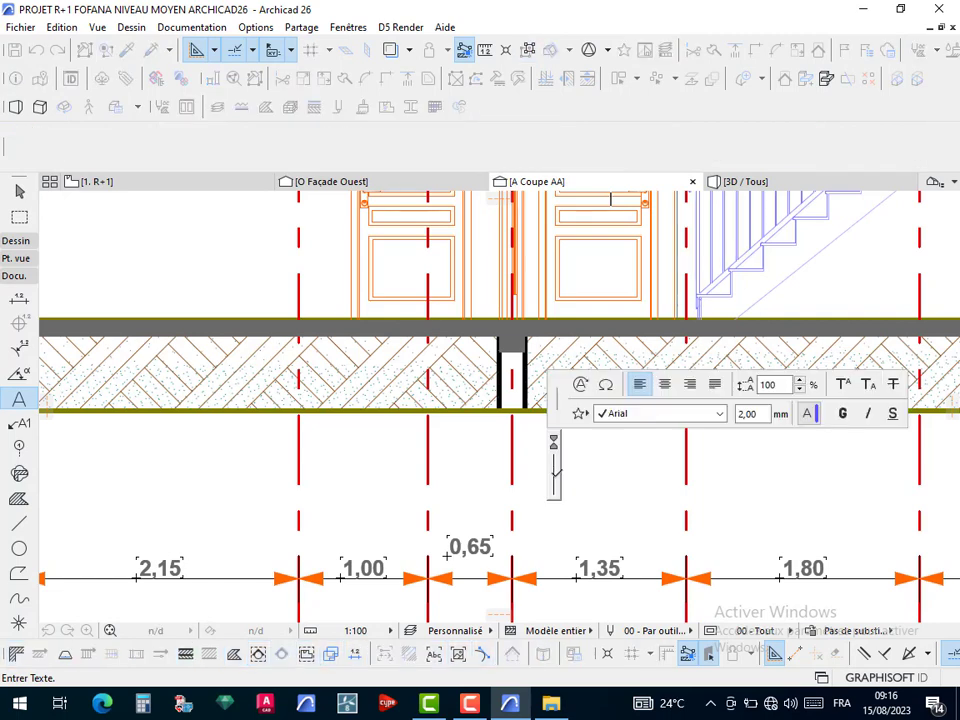
{"action": "type", "text": "COUP"}
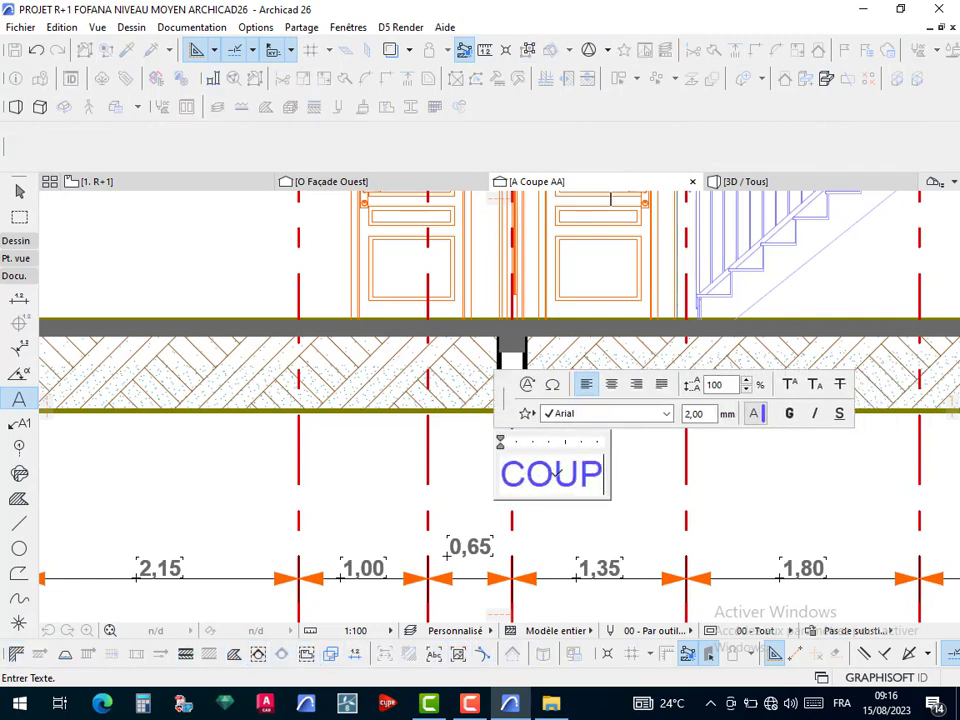
{"action": "type", "text": "E AA"}
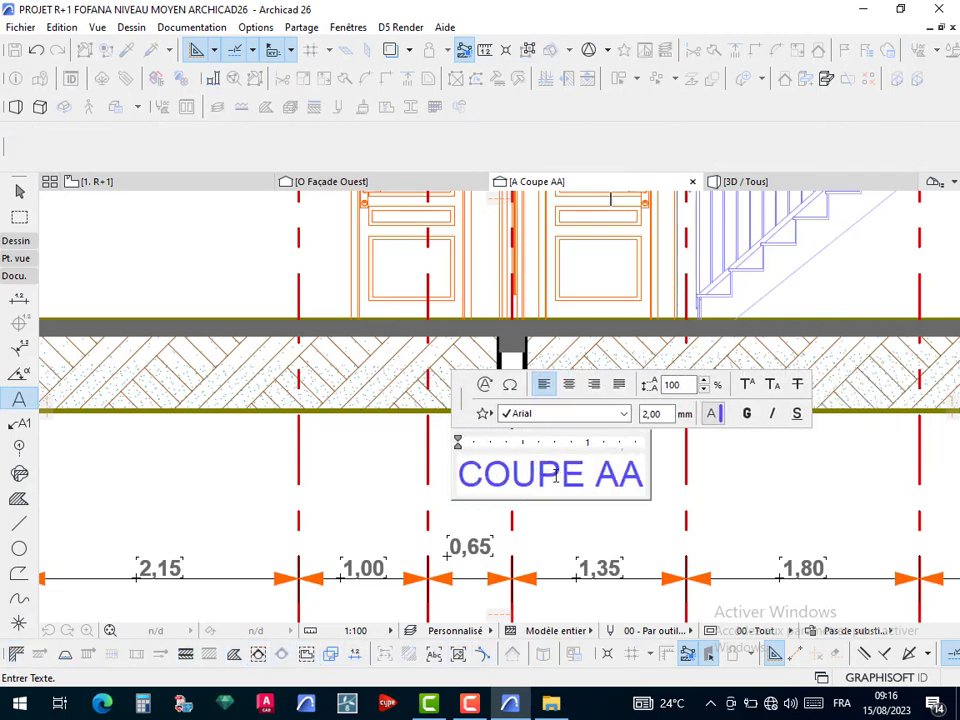
Format the whole COUPE AA title as bold and underlined with a 2.80 mm text height, and finish the text
{"action": "key", "text": "ctrl+a"}
{"action": "left_click", "coordinate": [752, 415]}
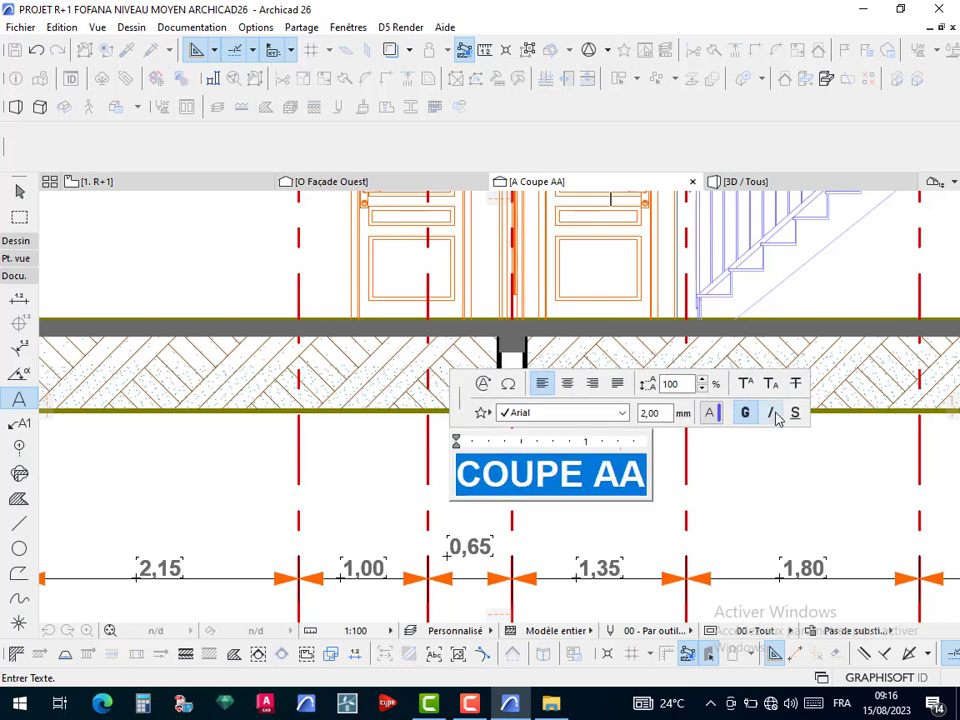
{"action": "left_click", "coordinate": [794, 413]}
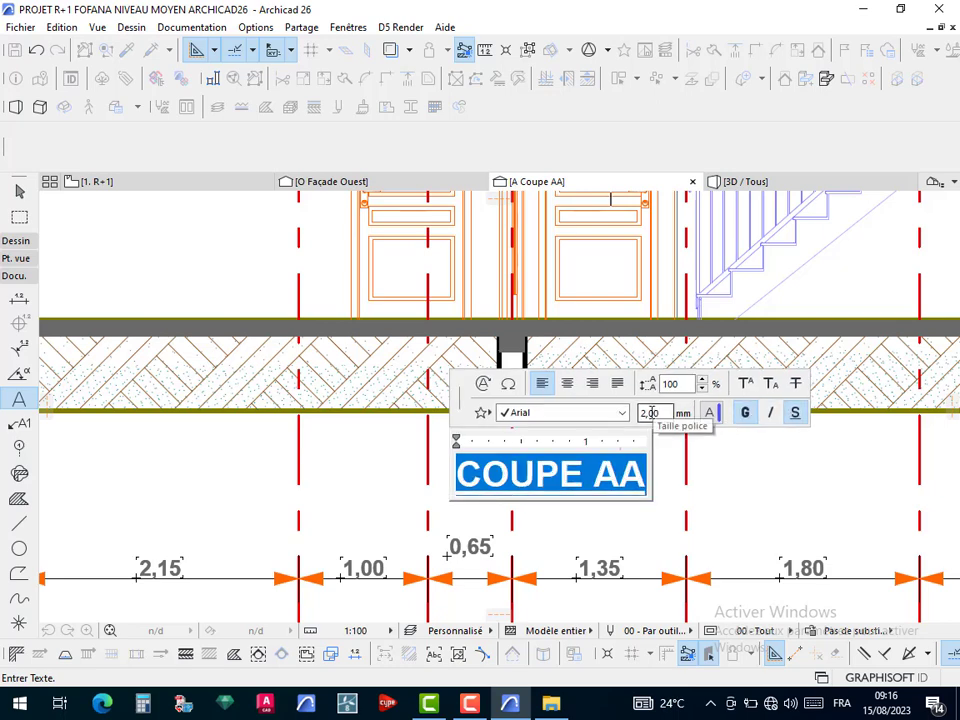
{"action": "key", "text": "Return"}
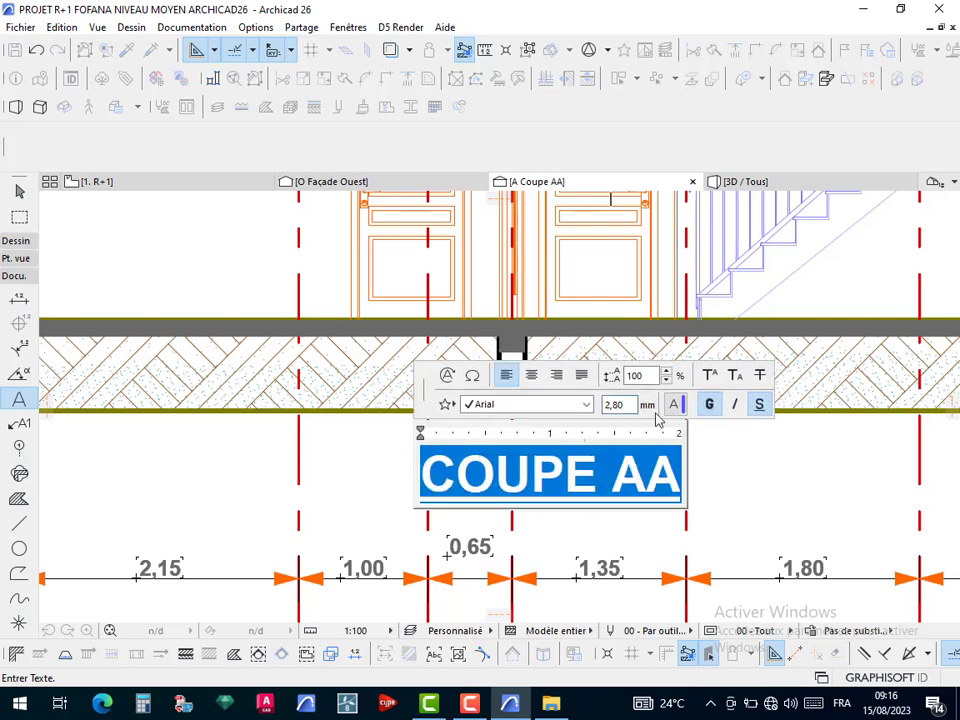
{"action": "left_click", "coordinate": [637, 527]}
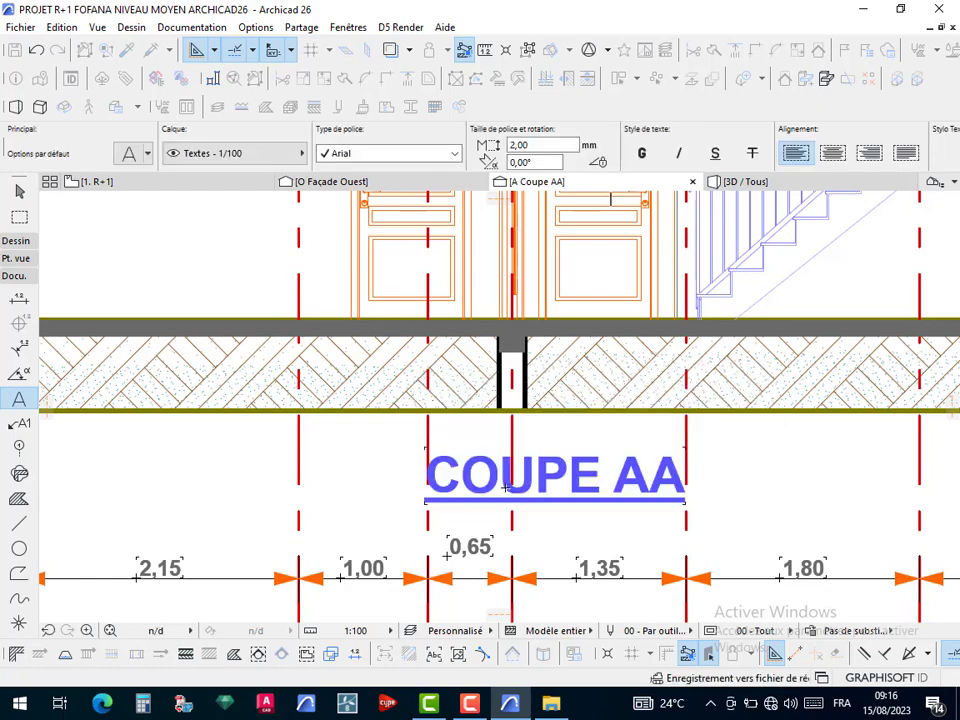
{"action": "scroll", "coordinate": [490, 486], "scroll_direction": "down", "scroll_amount": 5}
{"action": "scroll", "coordinate": [416, 463], "scroll_direction": "down", "scroll_amount": 2}
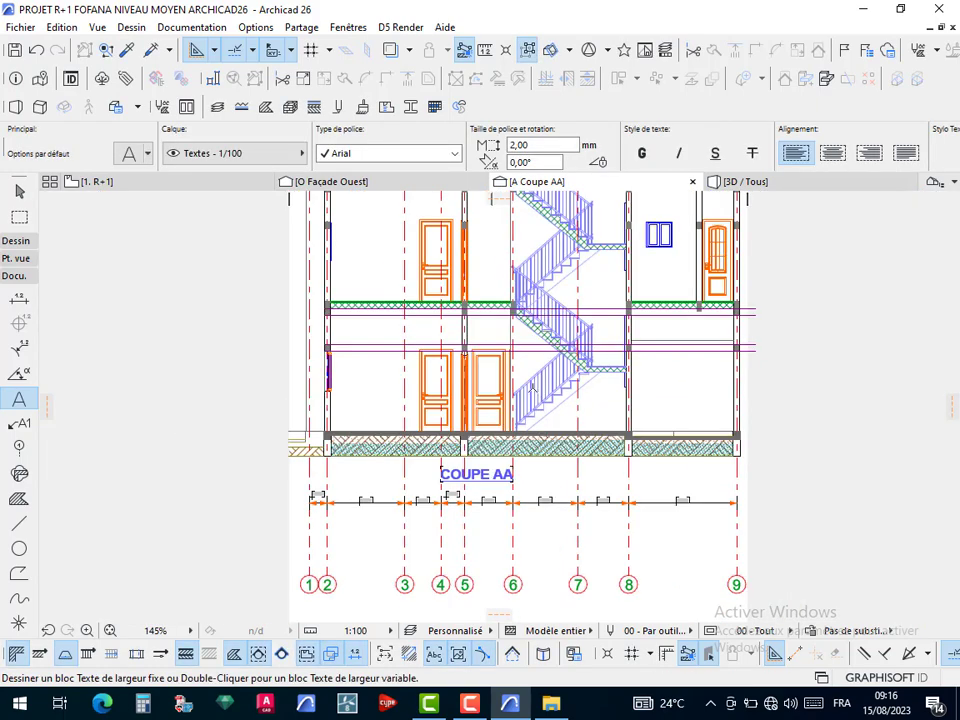
{"action": "middle_click_drag", "start_coordinate": [500, 454], "coordinate": [446, 548]}
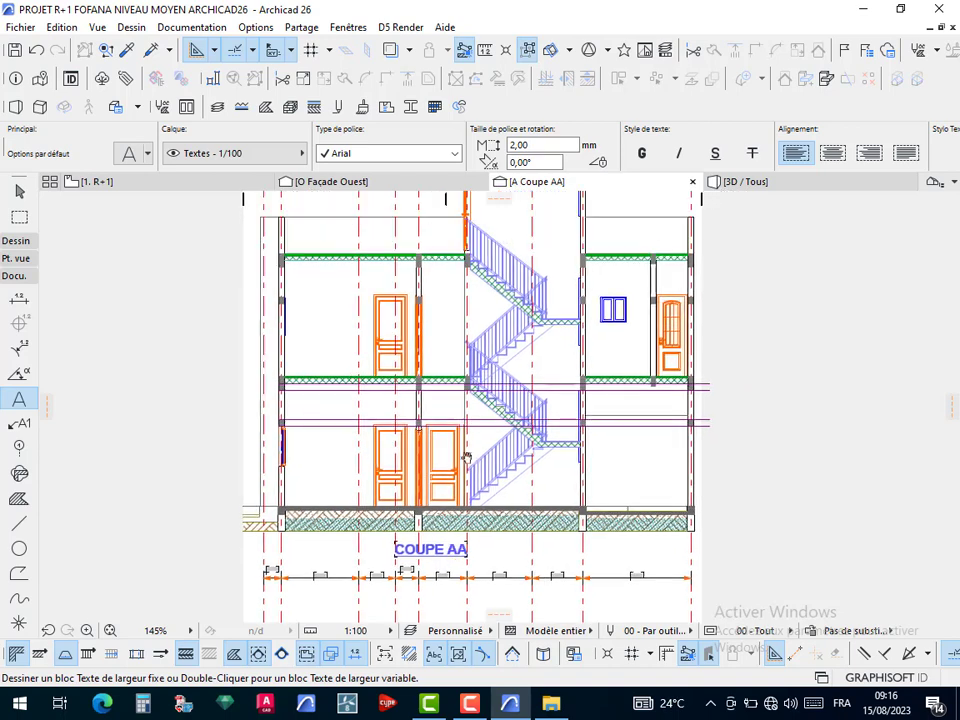
{"action": "key", "text": "Escape"}
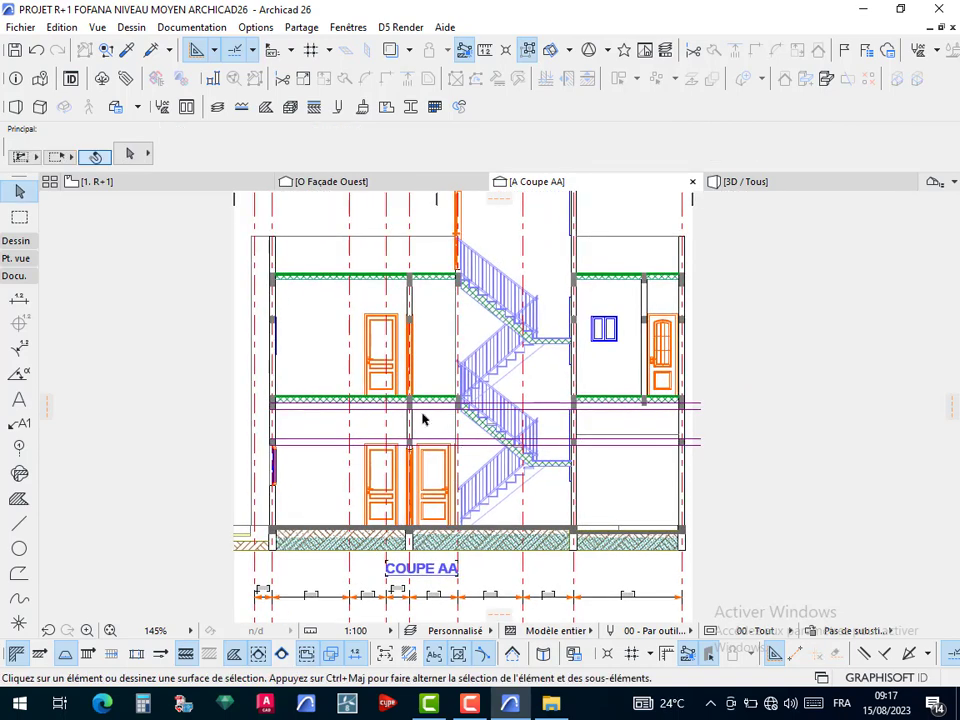
Set the default dimension style to have no witness lines, looking through the text, marker and detail settings before accepting
{"action": "key", "text": "d"}
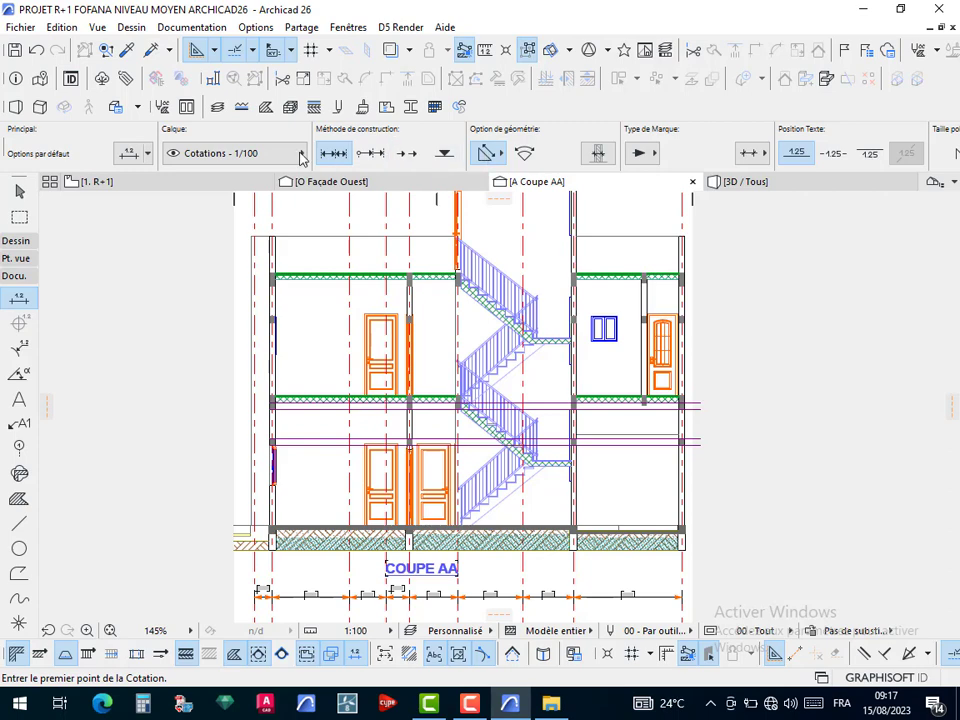
{"action": "left_click", "coordinate": [128, 155]}
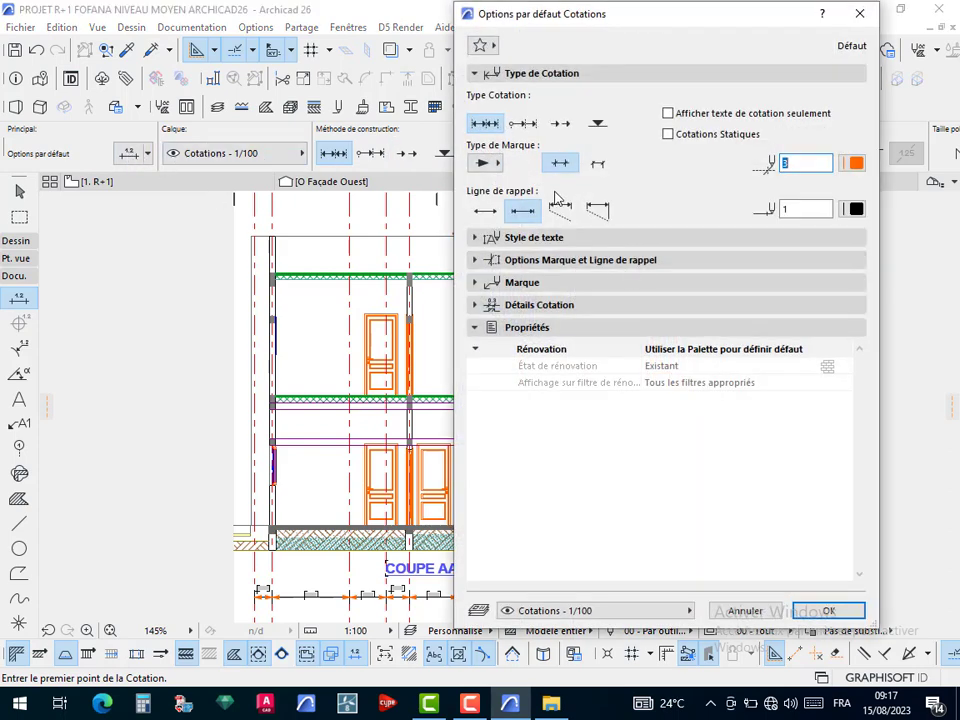
{"action": "left_click", "coordinate": [528, 244]}
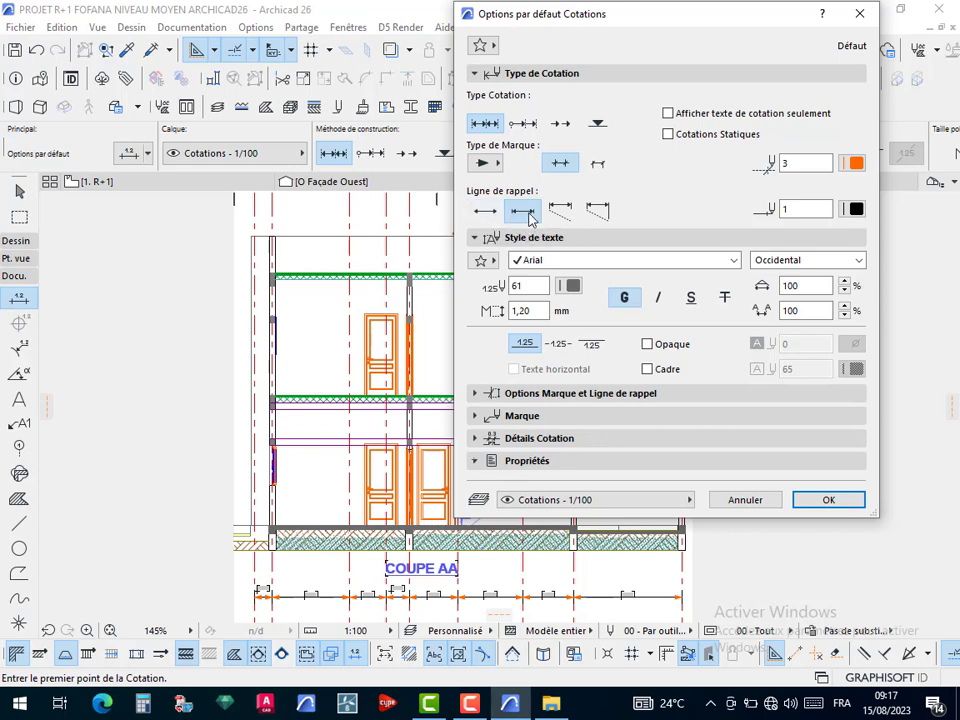
{"action": "left_click", "coordinate": [486, 211]}
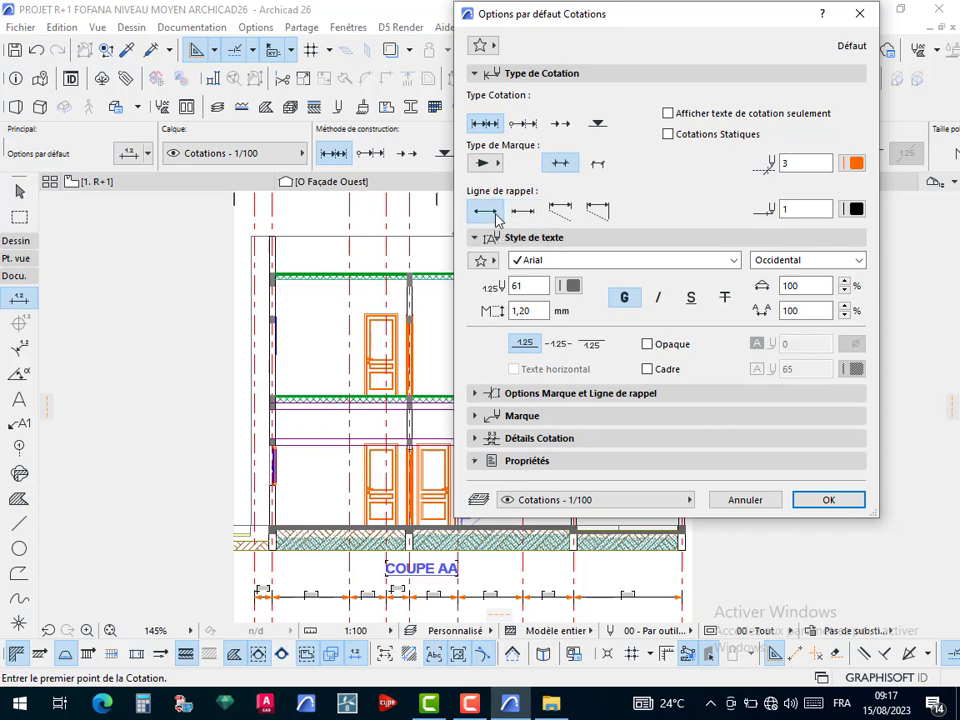
{"action": "left_click", "coordinate": [497, 395]}
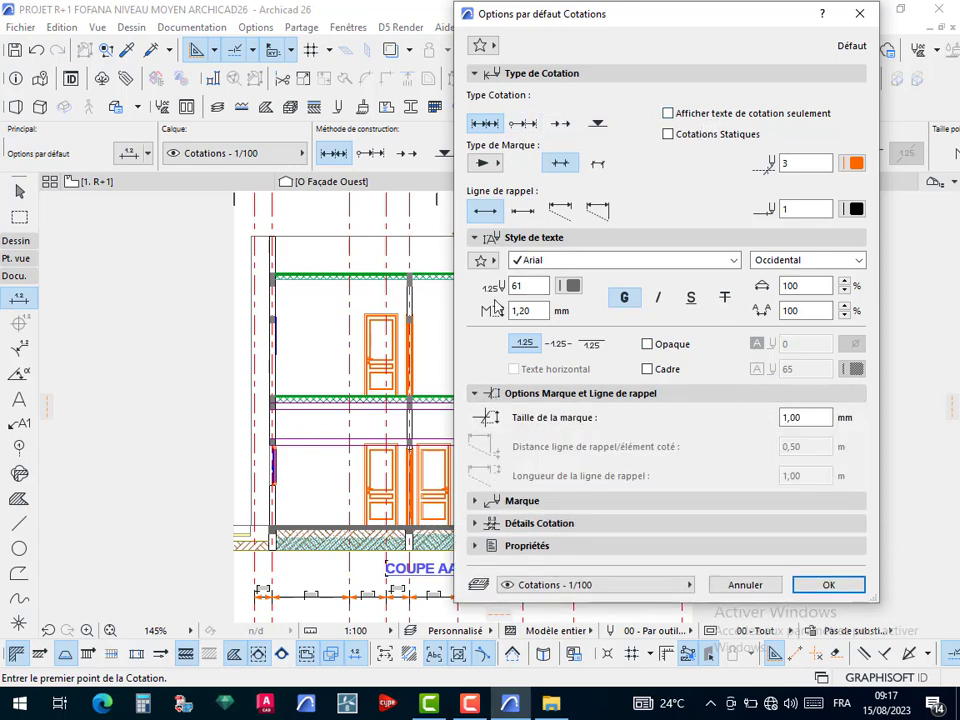
{"action": "left_click", "coordinate": [510, 501]}
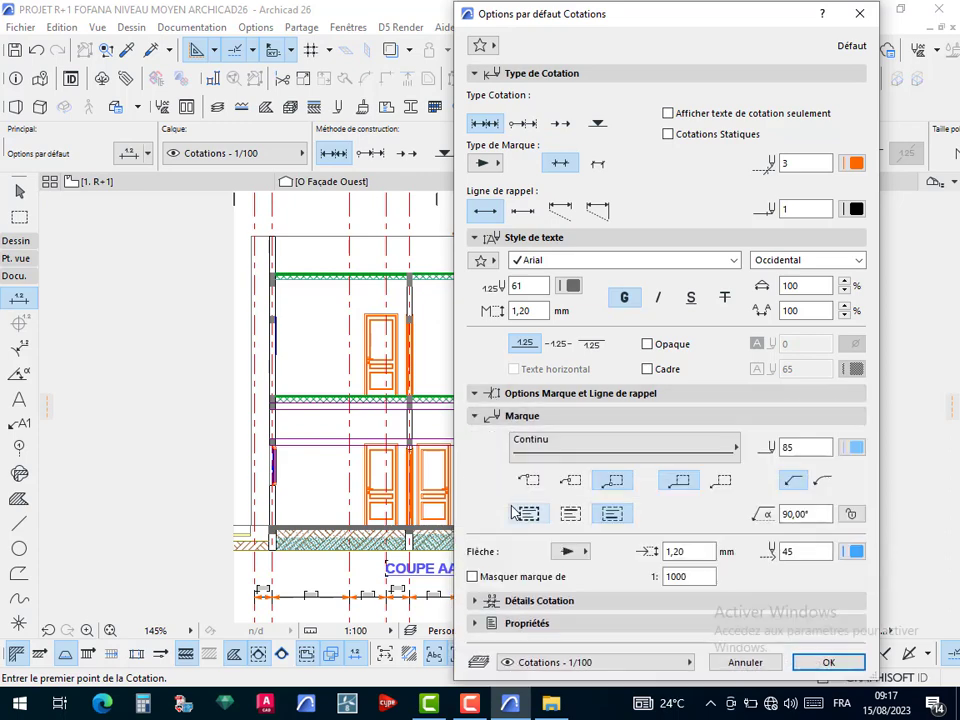
{"action": "left_click", "coordinate": [512, 601]}
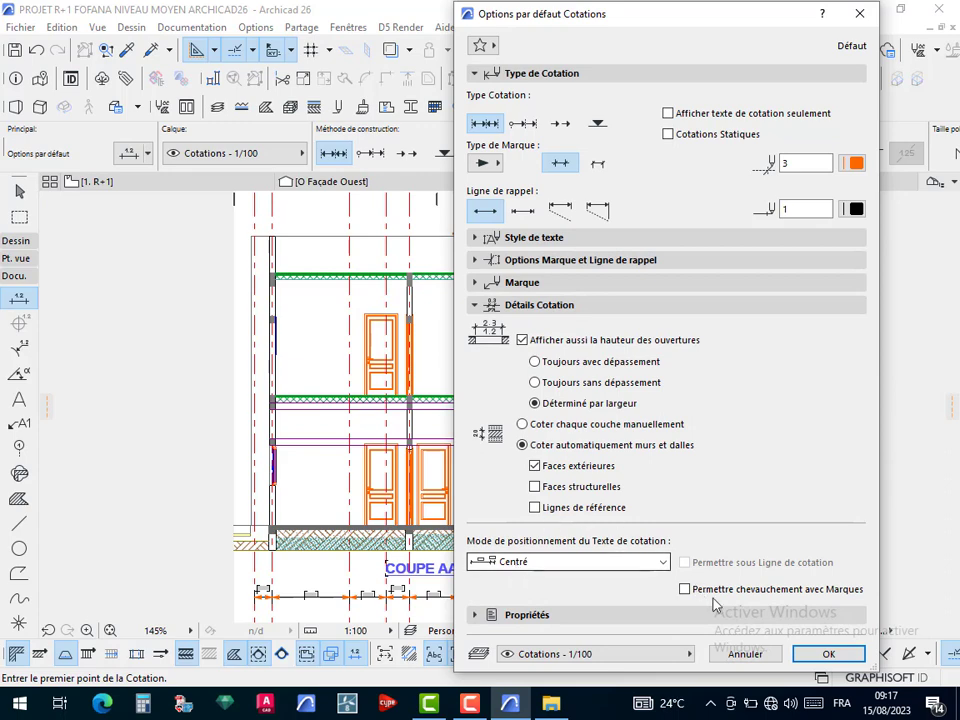
{"action": "left_click", "coordinate": [827, 654]}
Set the default dimension text pen to 12, the reddish brown colour
{"action": "scroll", "coordinate": [358, 406], "scroll_direction": "up", "scroll_amount": 4}
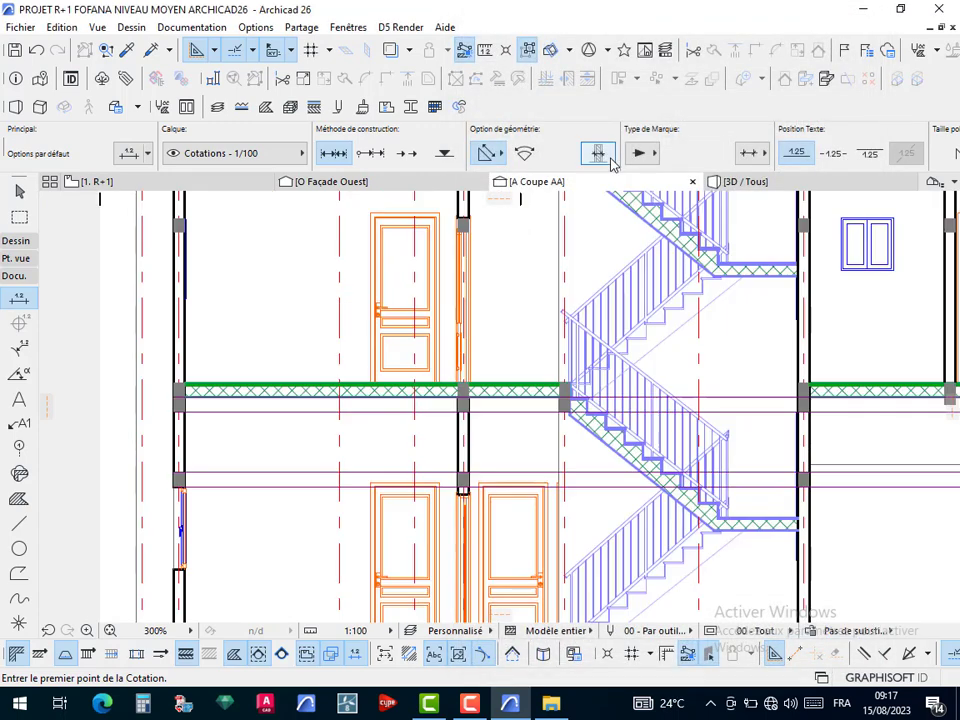
{"action": "scroll", "coordinate": [614, 160], "scroll_direction": "down", "scroll_amount": 3}
{"action": "scroll", "coordinate": [617, 158], "scroll_direction": "down", "scroll_amount": 2}
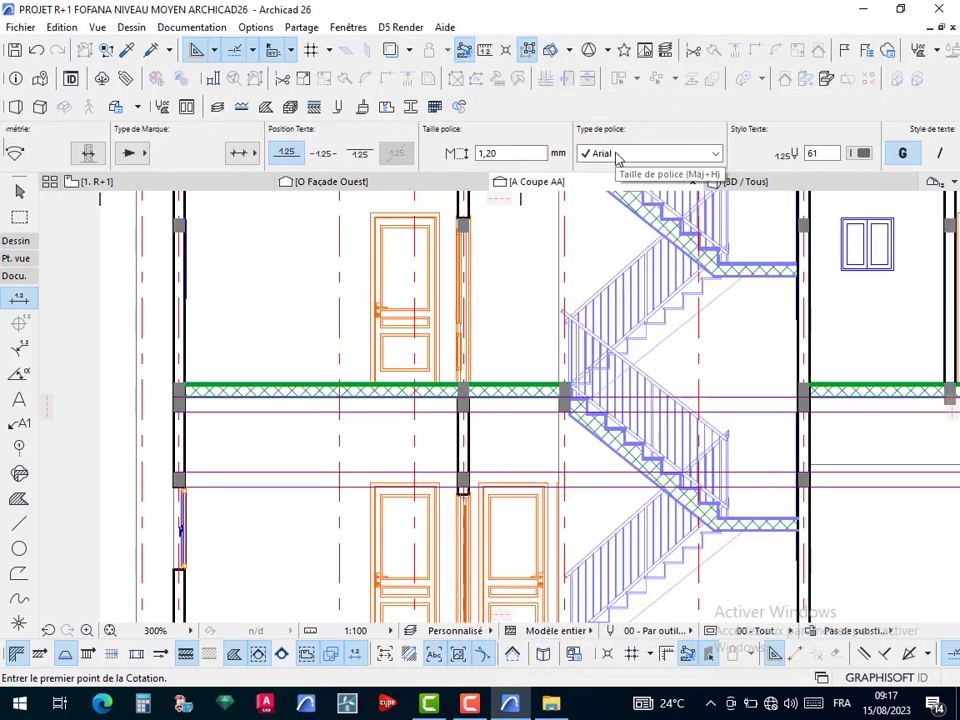
{"action": "left_click", "coordinate": [836, 153]}
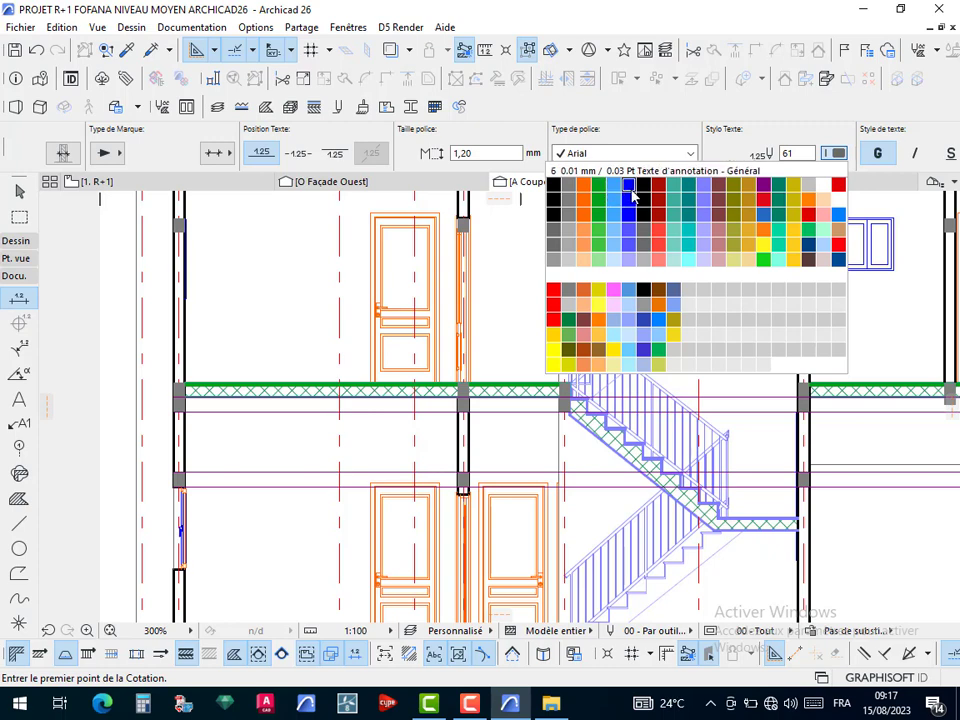
{"action": "left_click", "coordinate": [720, 188]}
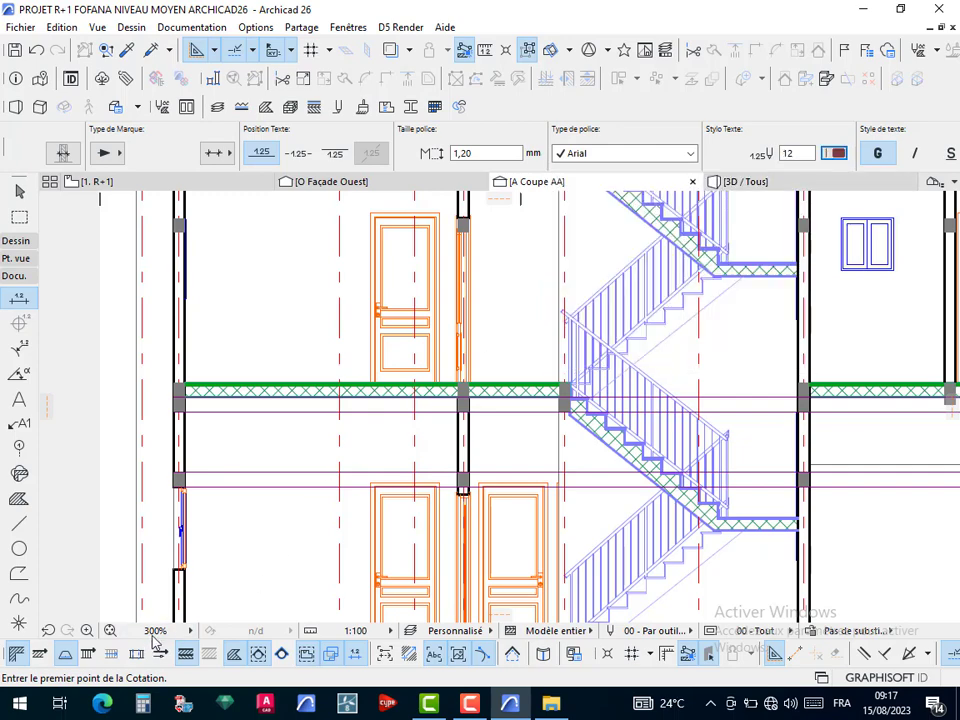
Start a vertical dimension chain on the outer face of the axis 2 wall, picking each level from the foundation base up to the parapet top
{"action": "scroll", "coordinate": [362, 400], "scroll_direction": "down", "scroll_amount": 3}
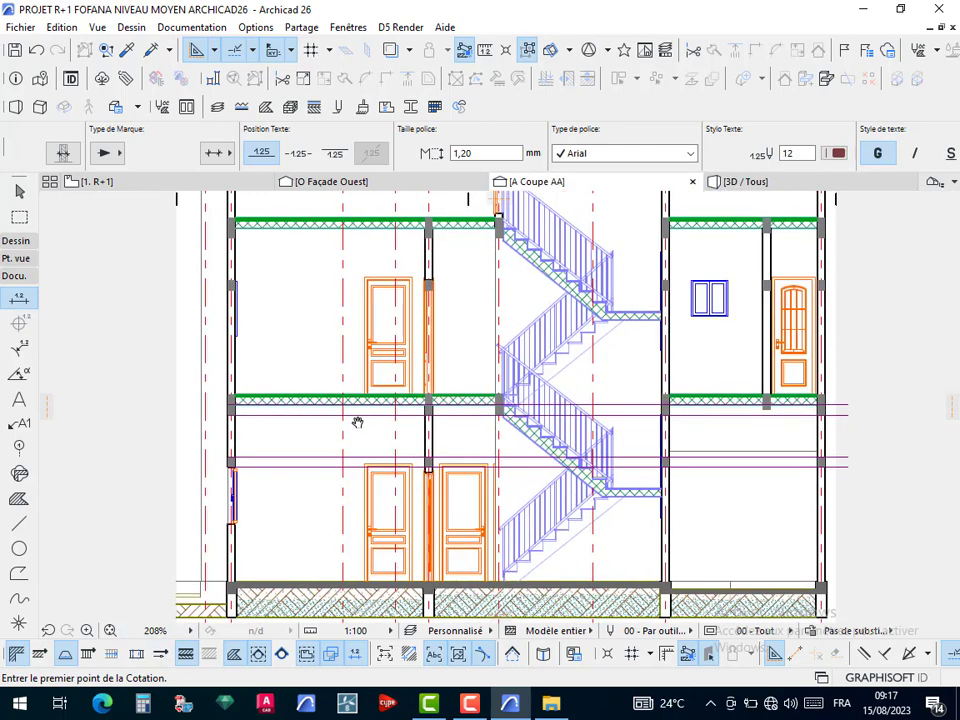
{"action": "middle_click_drag", "start_coordinate": [358, 422], "coordinate": [378, 398]}
{"action": "scroll", "coordinate": [251, 591], "scroll_direction": "up", "scroll_amount": 5}
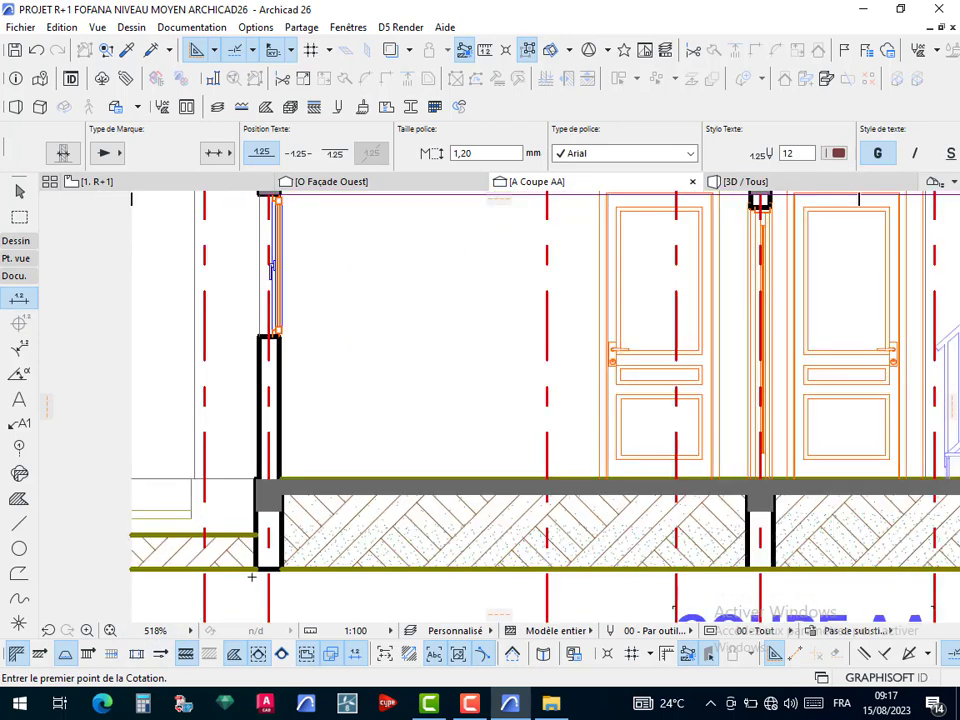
{"action": "left_click", "coordinate": [255, 569]}
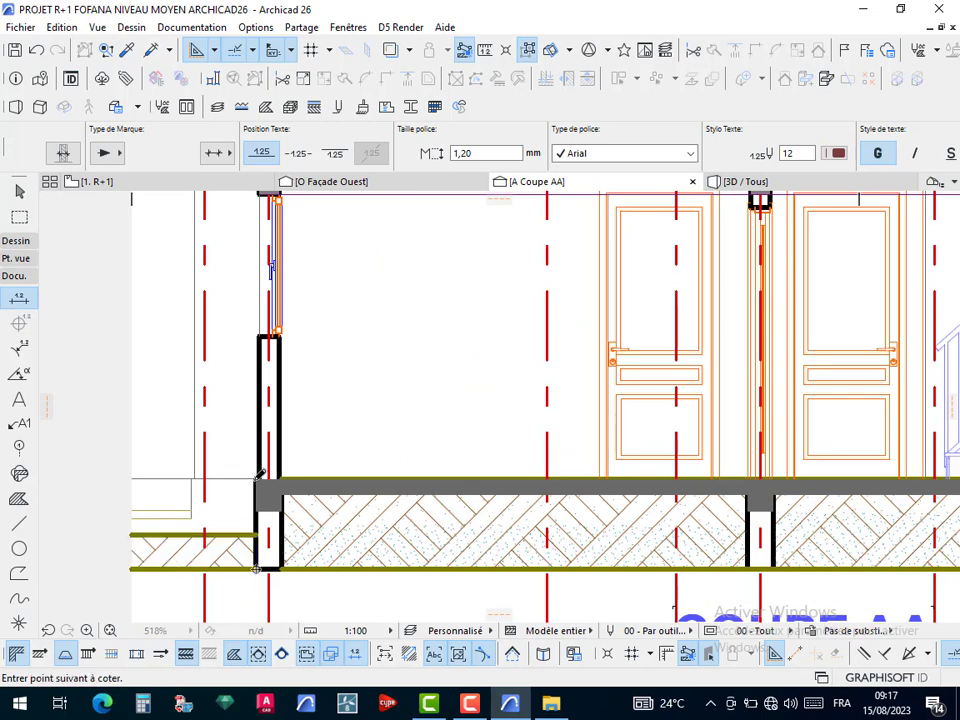
{"action": "left_click", "coordinate": [258, 479]}
{"action": "scroll", "coordinate": [243, 452], "scroll_direction": "down", "scroll_amount": 2}
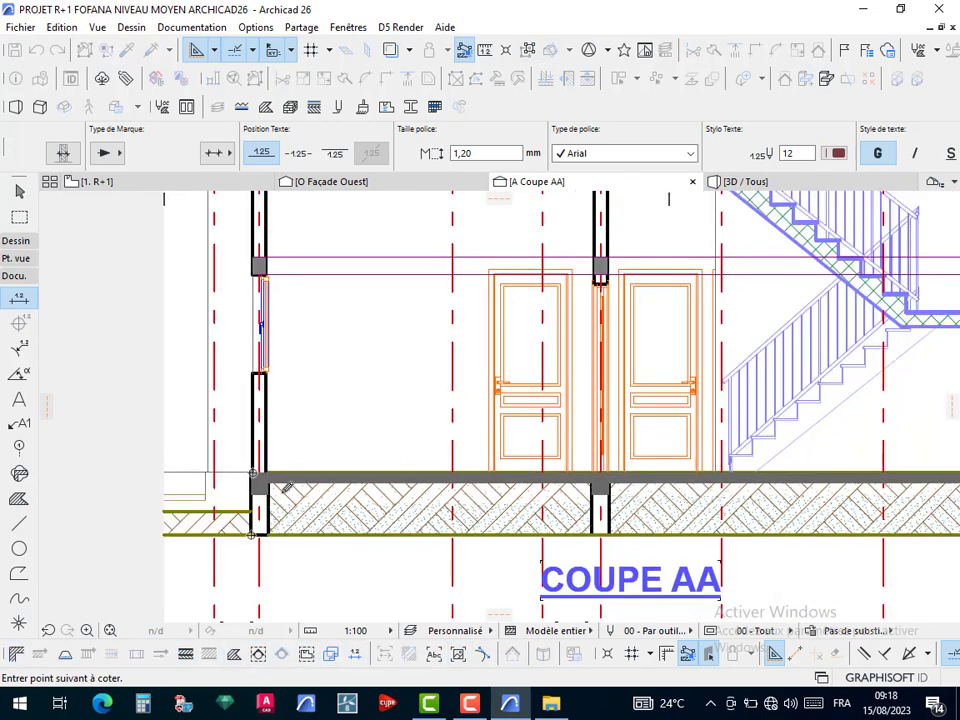
{"action": "scroll", "coordinate": [255, 375], "scroll_direction": "up", "scroll_amount": 2}
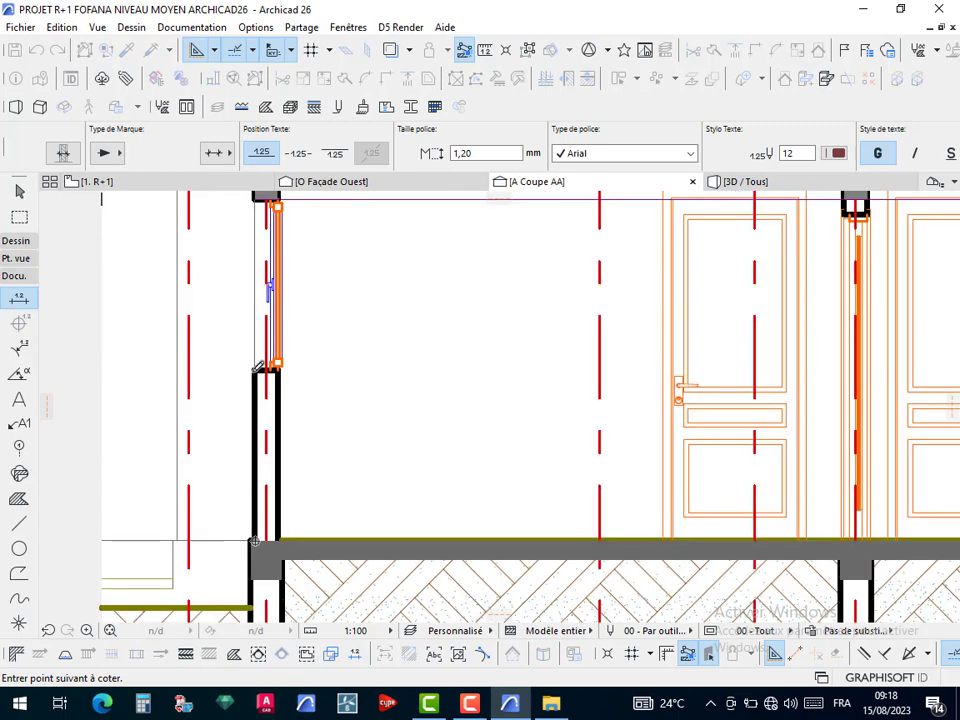
{"action": "middle_click_drag", "start_coordinate": [297, 405], "coordinate": [341, 581]}
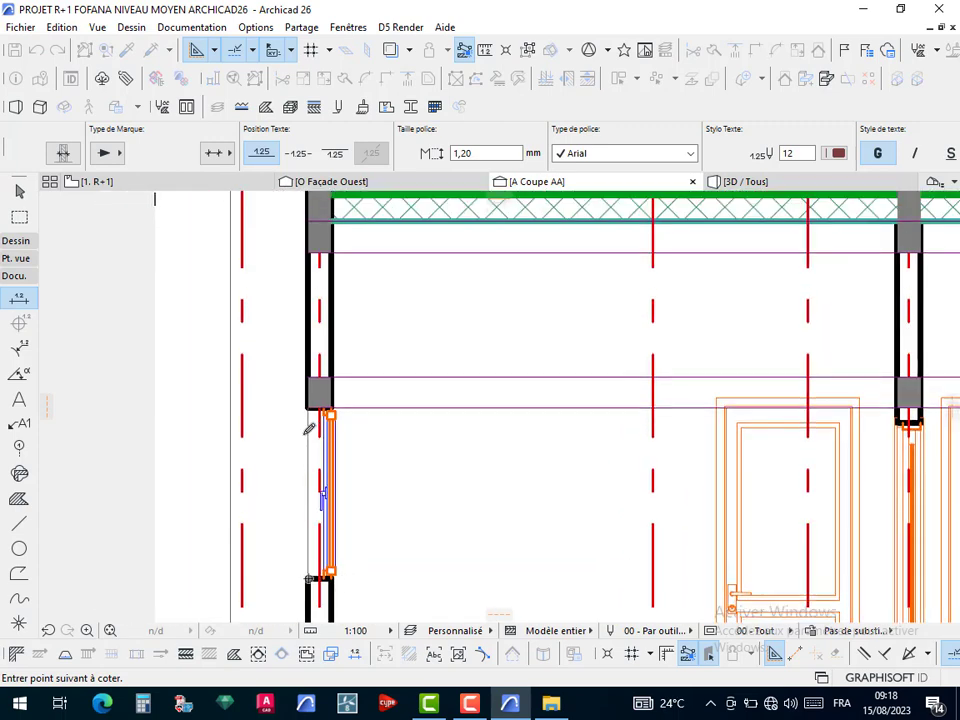
{"action": "middle_click_drag", "start_coordinate": [360, 330], "coordinate": [391, 537]}
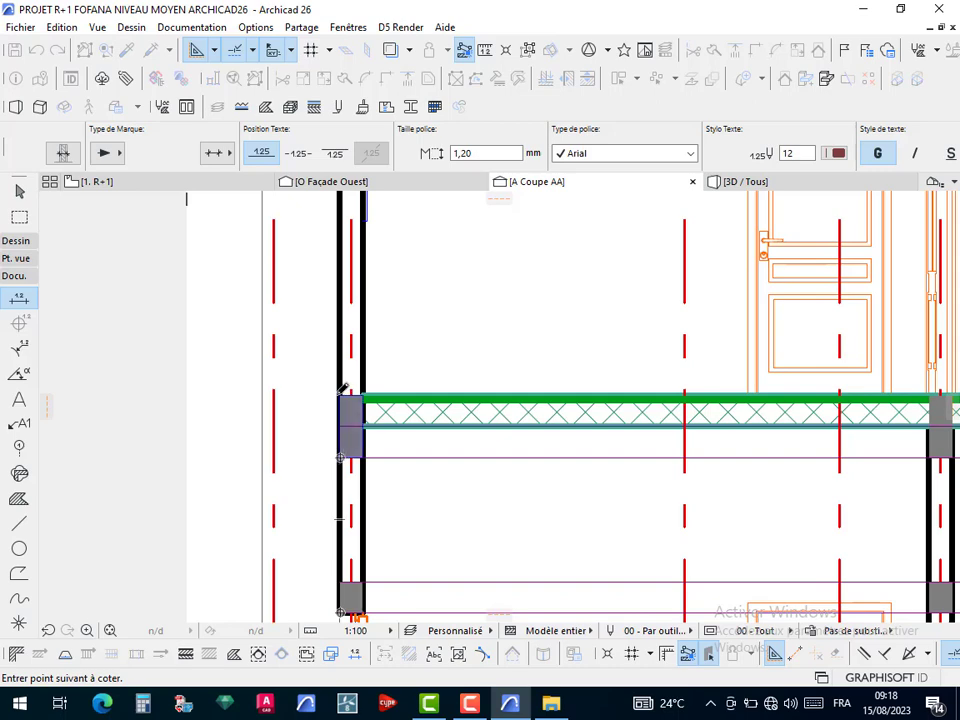
{"action": "middle_click_drag", "start_coordinate": [398, 509], "coordinate": [432, 232]}
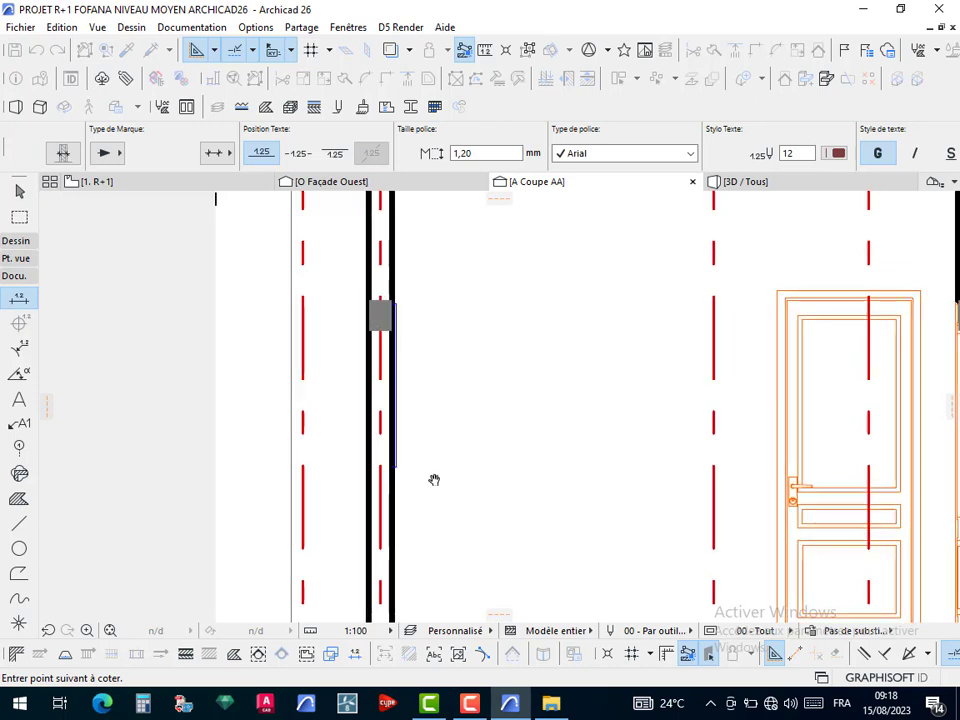
{"action": "middle_click_drag", "start_coordinate": [377, 208], "coordinate": [392, 488]}
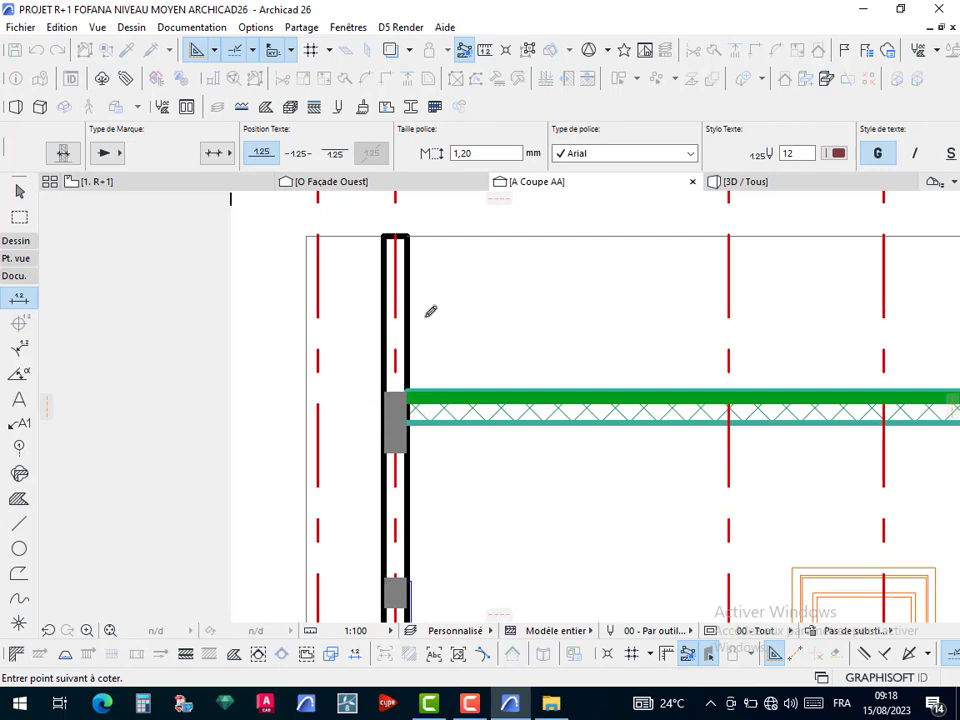
Add the stair tower's door head and roof slab top at axis 6 to the chain, and place the dimension line just outside axis 1
{"action": "scroll", "coordinate": [430, 311], "scroll_direction": "down", "scroll_amount": 3}
{"action": "middle_click_drag", "start_coordinate": [430, 420], "coordinate": [269, 627]}
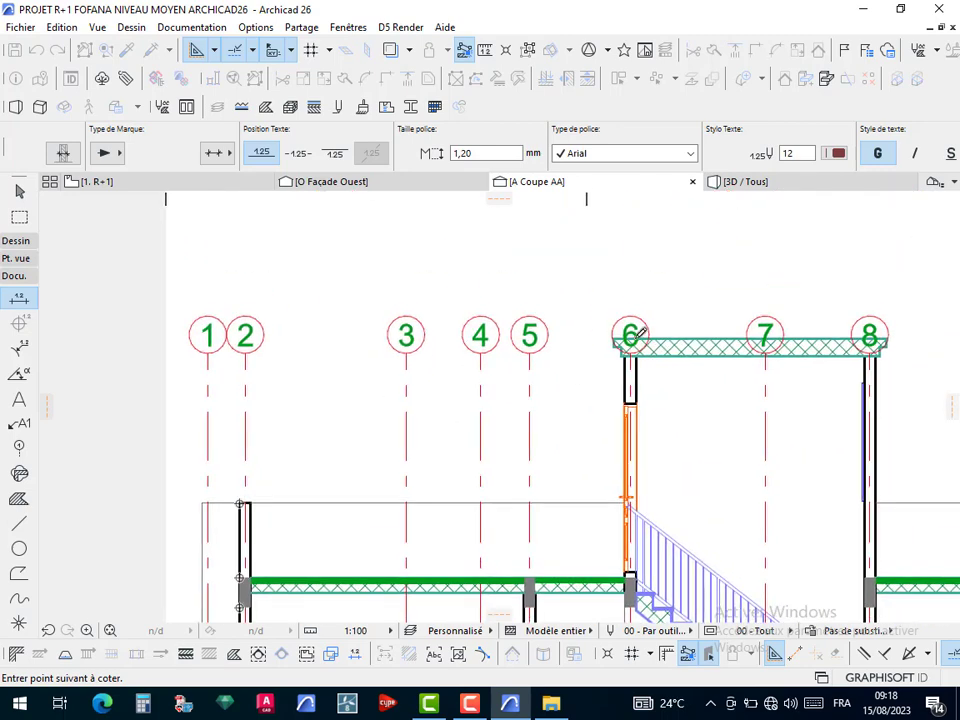
{"action": "scroll", "coordinate": [638, 334], "scroll_direction": "up", "scroll_amount": 4}
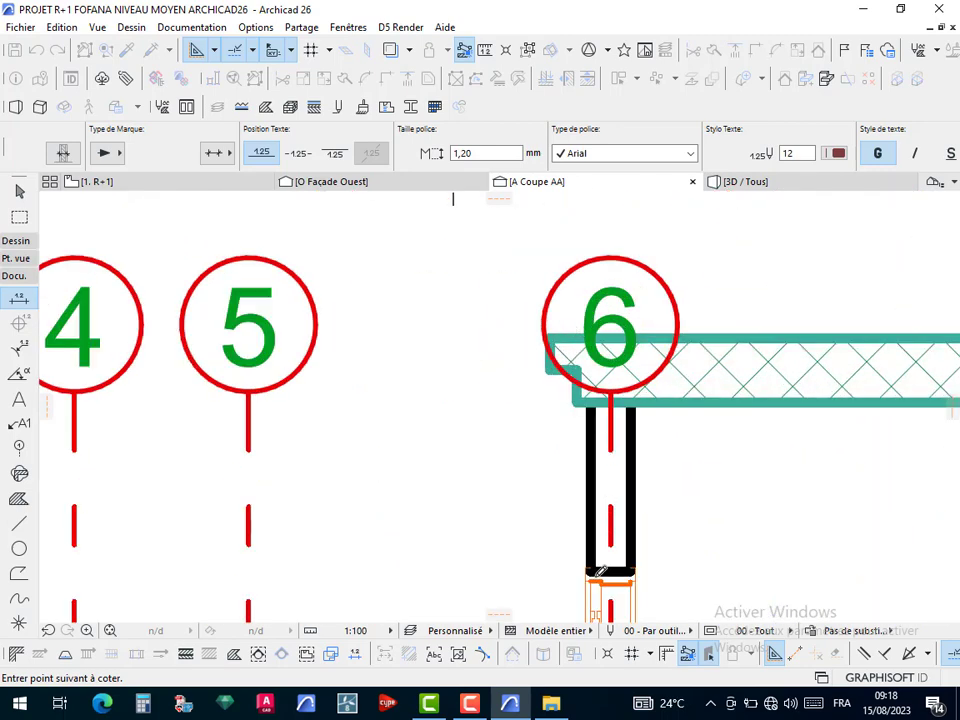
{"action": "left_click", "coordinate": [590, 570]}
{"action": "scroll", "coordinate": [470, 343], "scroll_direction": "down", "scroll_amount": 6}
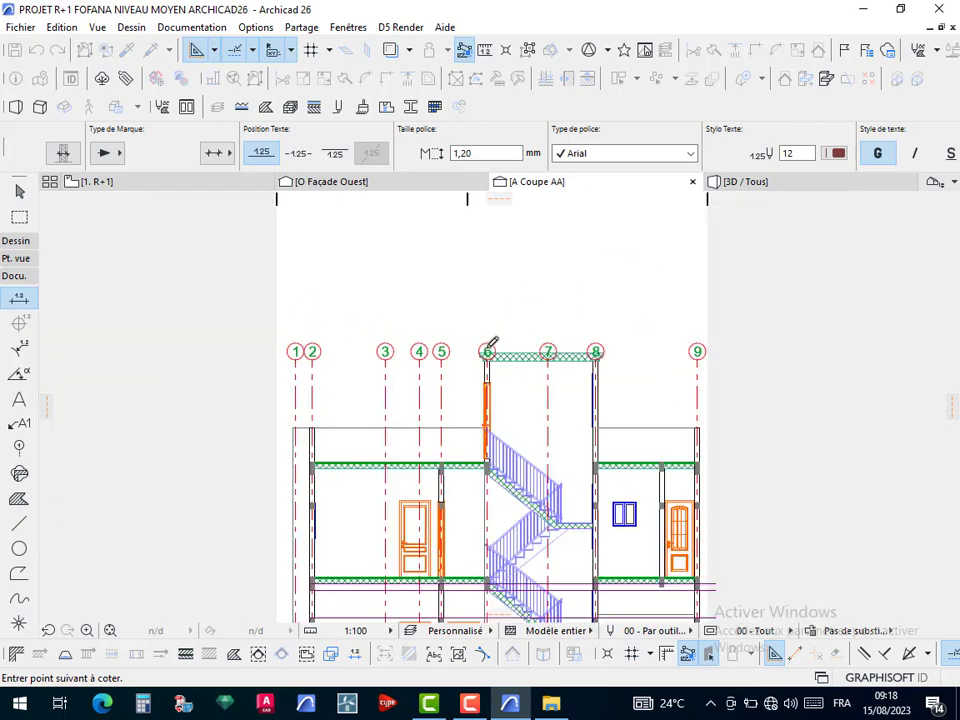
{"action": "scroll", "coordinate": [470, 390], "scroll_direction": "down", "scroll_amount": 2}
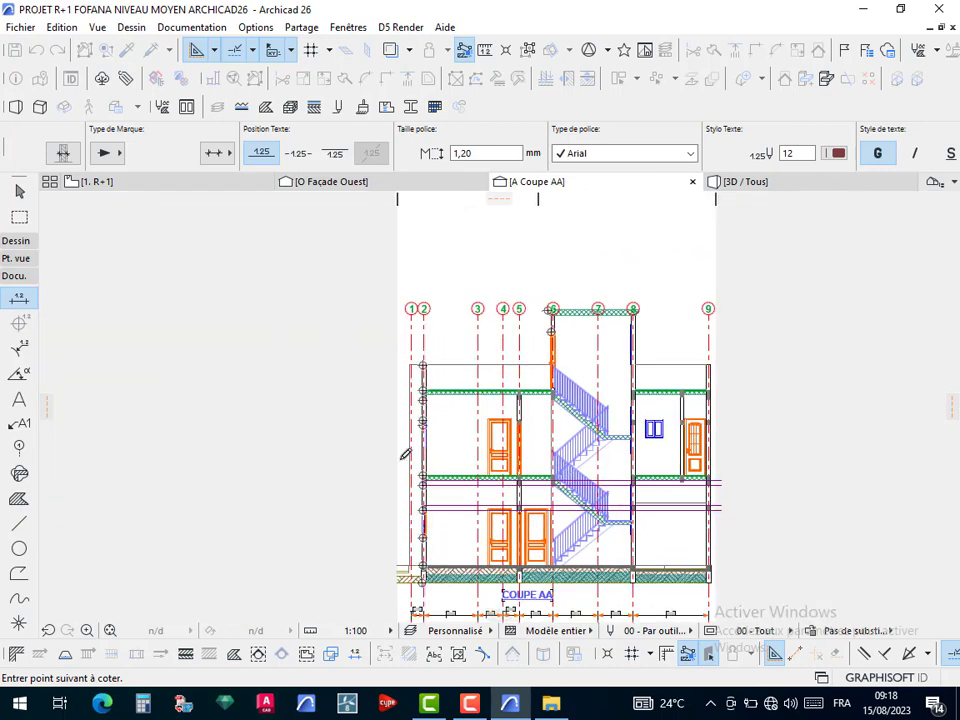
{"action": "scroll", "coordinate": [405, 455], "scroll_direction": "up", "scroll_amount": 2}
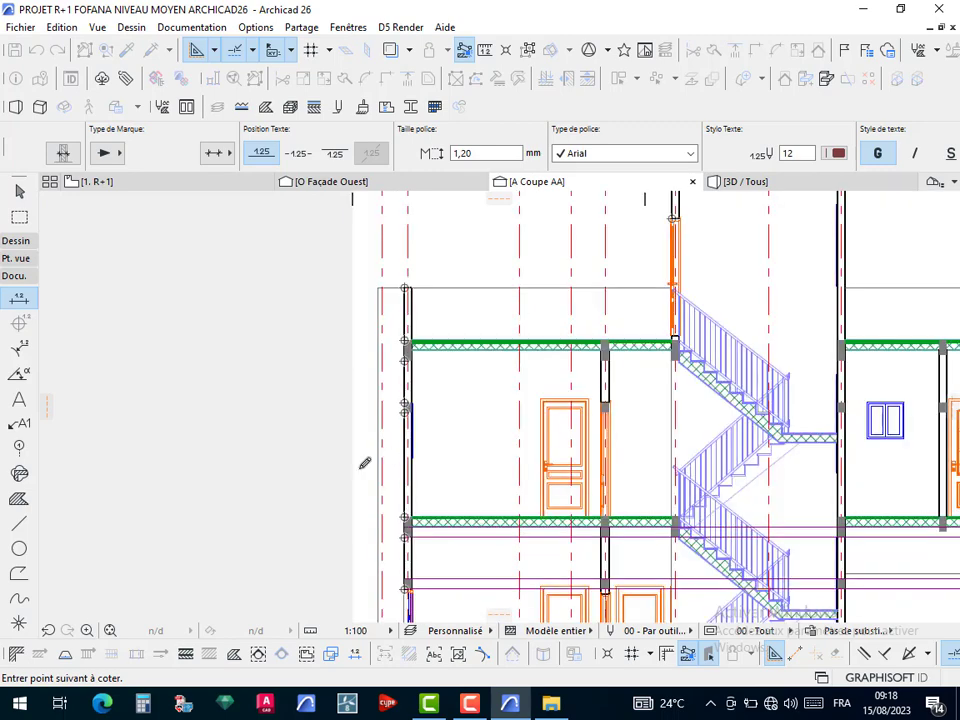
{"action": "double_click", "coordinate": [365, 462]}
{"action": "scroll", "coordinate": [382, 456], "scroll_direction": "down", "scroll_amount": 2}
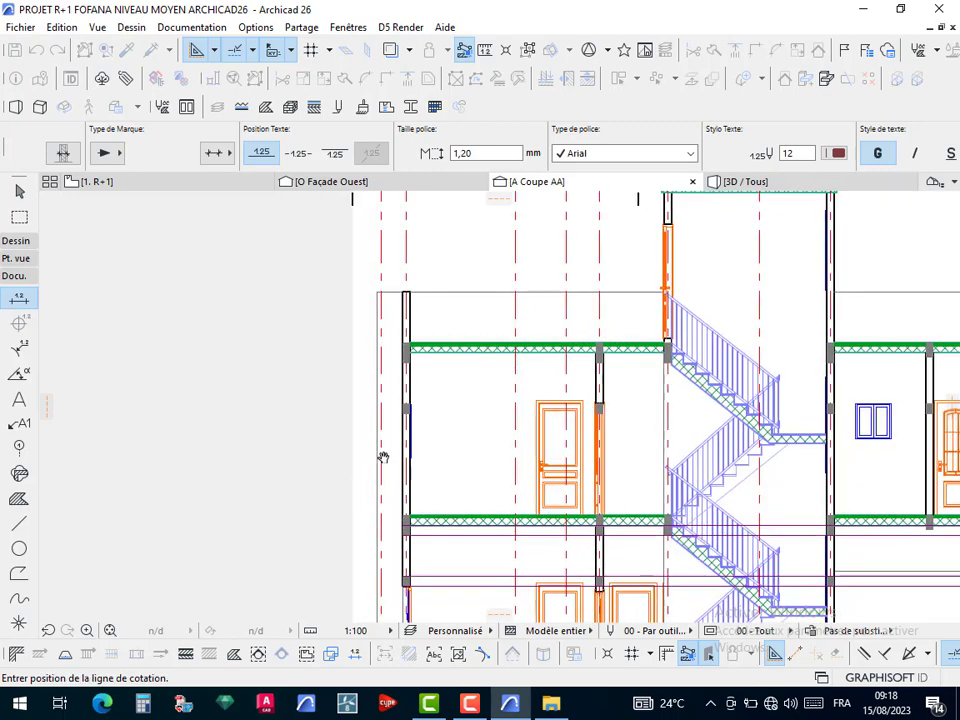
{"action": "middle_click_drag", "start_coordinate": [385, 440], "coordinate": [388, 432]}
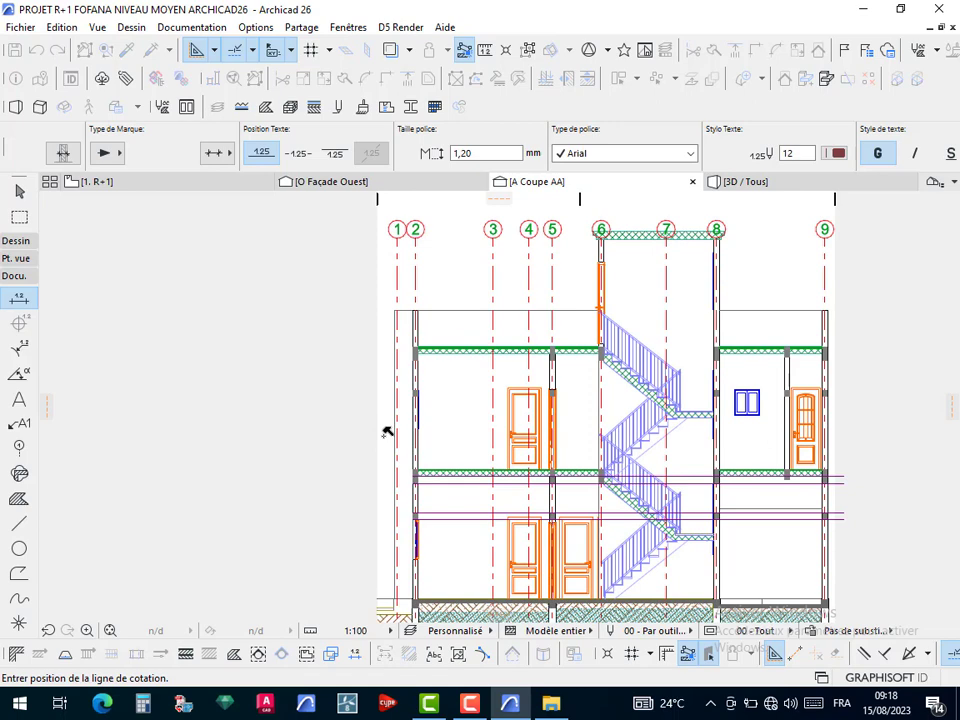
{"action": "left_click", "coordinate": [388, 432]}
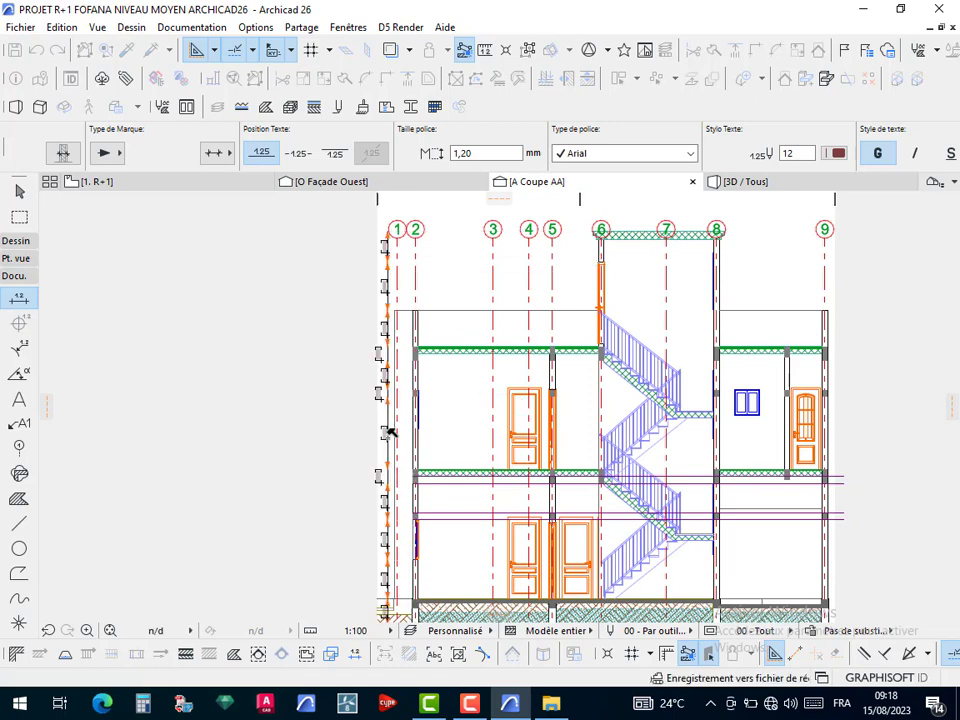
Dimension the ground-floor room from the floor slab top to the lintel underside at axis 2, with the dimension line between axes 2 and 3
{"action": "scroll", "coordinate": [388, 432], "scroll_direction": "up", "scroll_amount": 10}
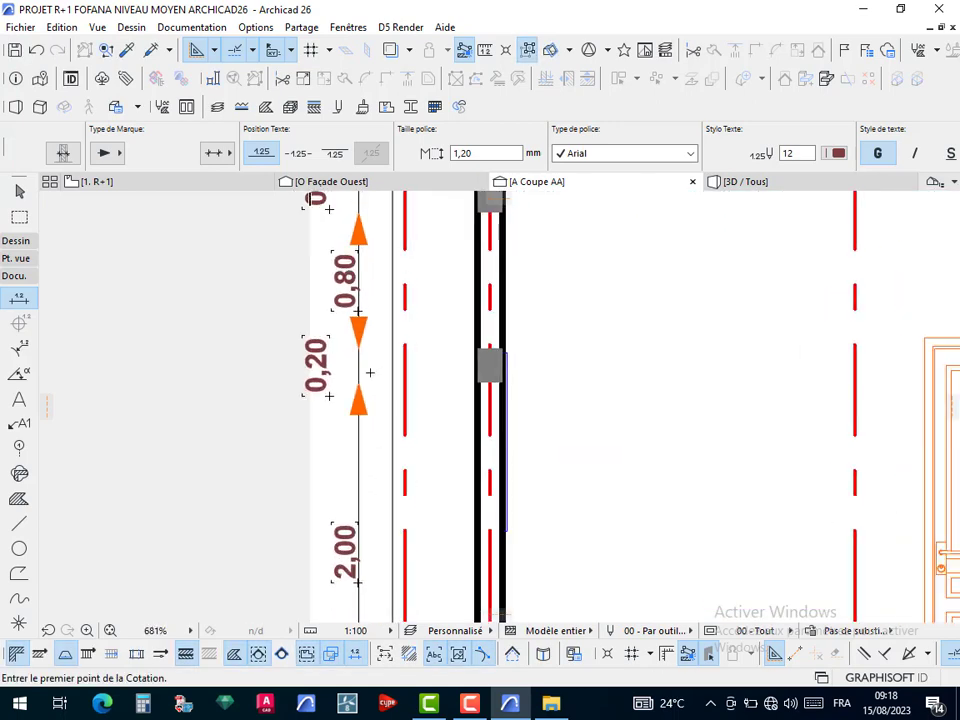
{"action": "scroll", "coordinate": [369, 372], "scroll_direction": "down", "scroll_amount": 5}
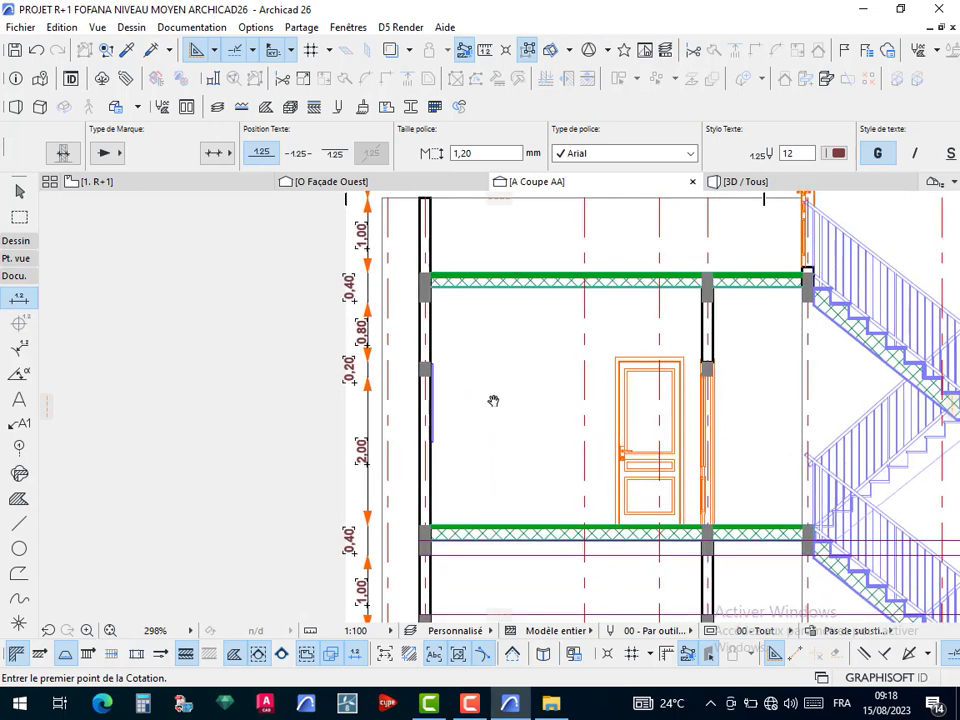
{"action": "scroll", "coordinate": [488, 397], "scroll_direction": "down", "scroll_amount": 3}
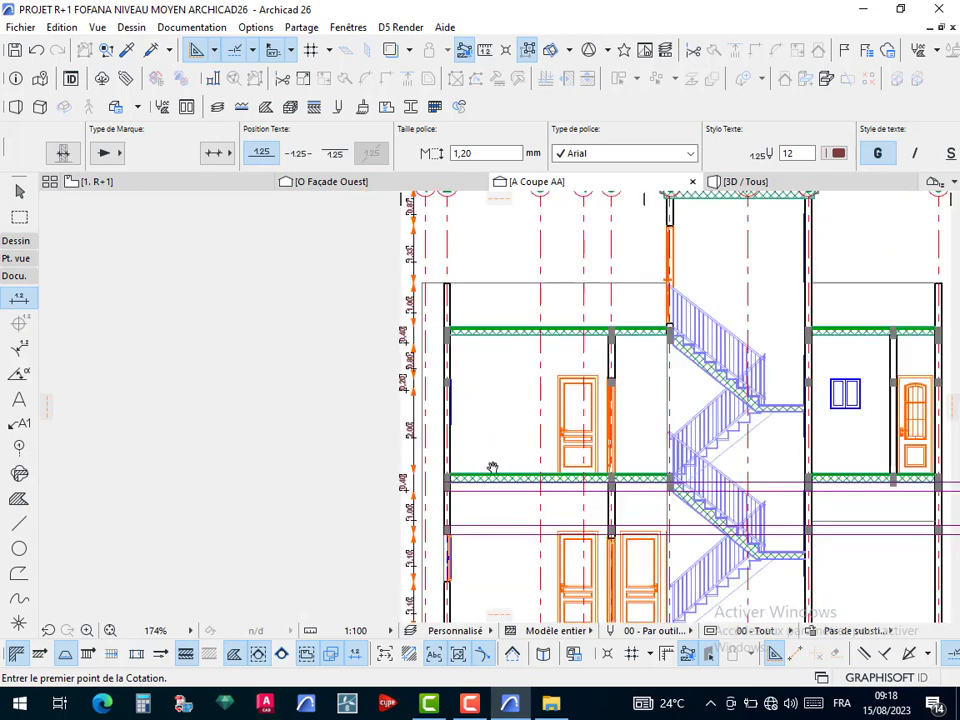
{"action": "middle_click_drag", "start_coordinate": [493, 465], "coordinate": [352, 262]}
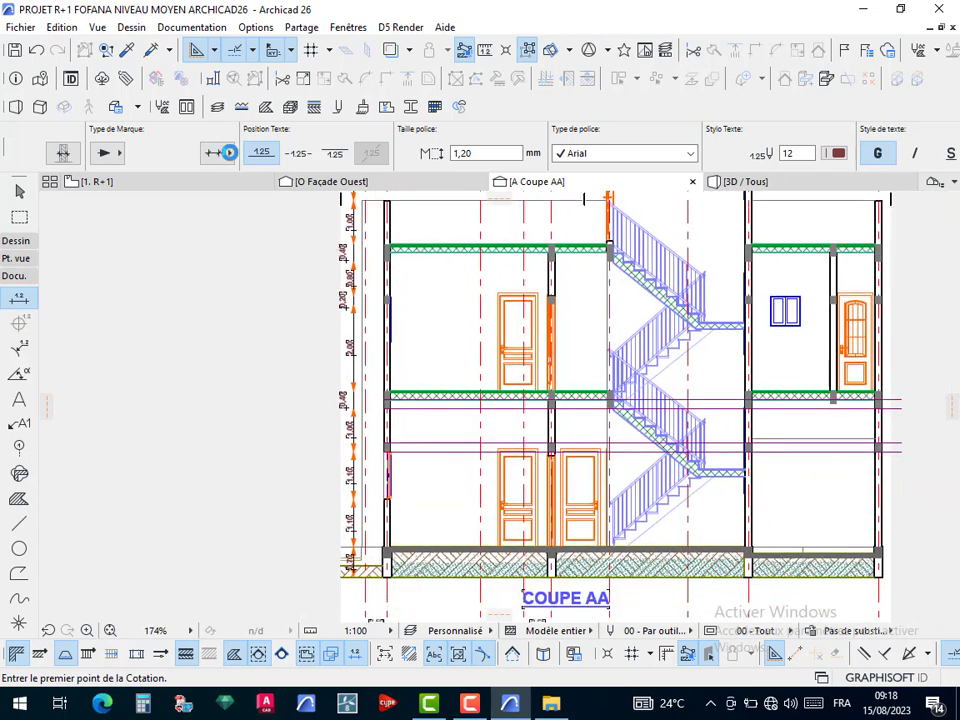
{"action": "scroll", "coordinate": [230, 152], "scroll_direction": "up", "scroll_amount": 3}
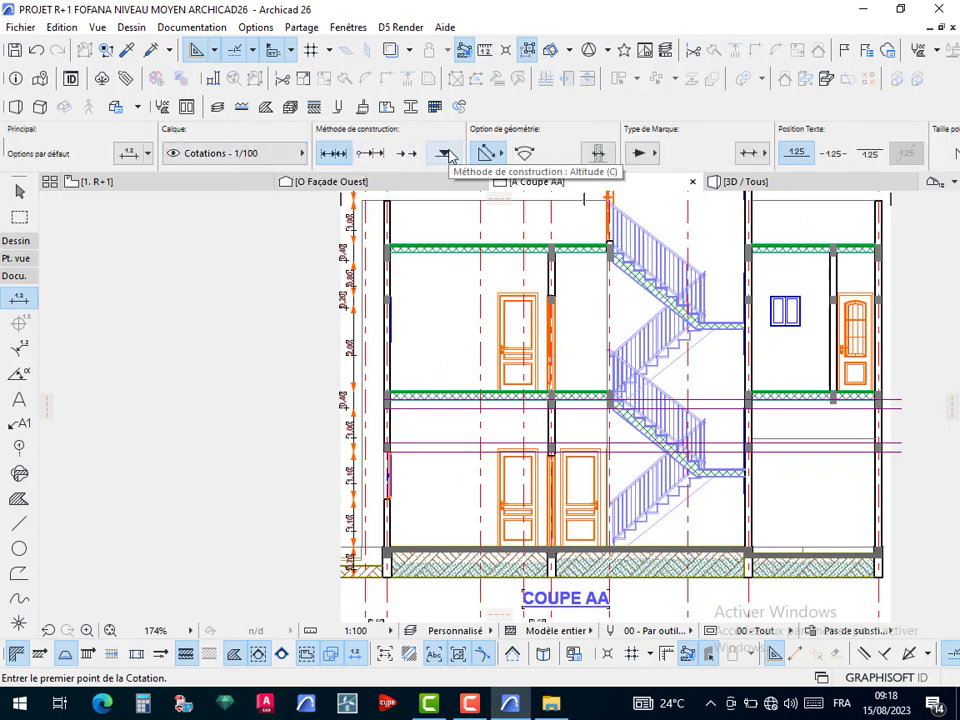
{"action": "scroll", "coordinate": [400, 549], "scroll_direction": "up", "scroll_amount": 3}
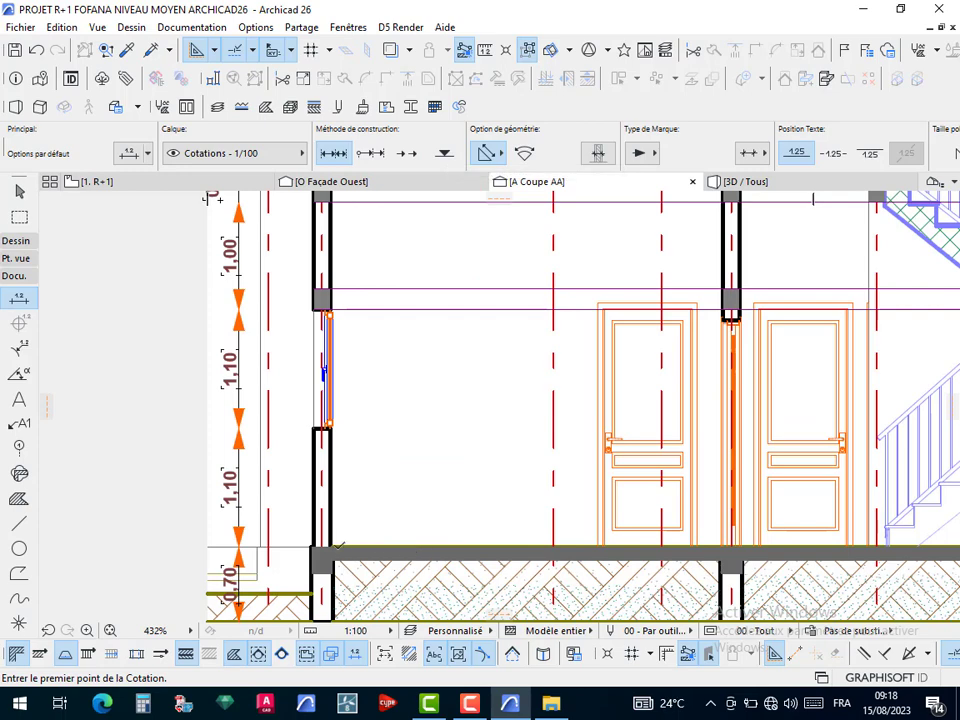
{"action": "left_click", "coordinate": [330, 547]}
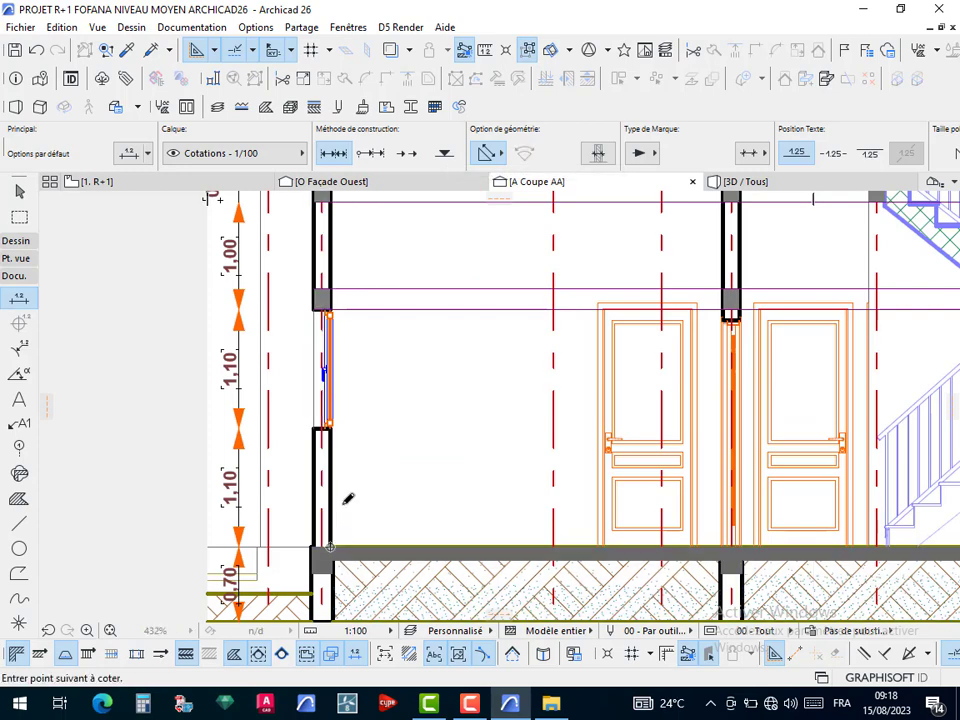
{"action": "left_click", "coordinate": [333, 307]}
{"action": "double_click", "coordinate": [425, 370]}
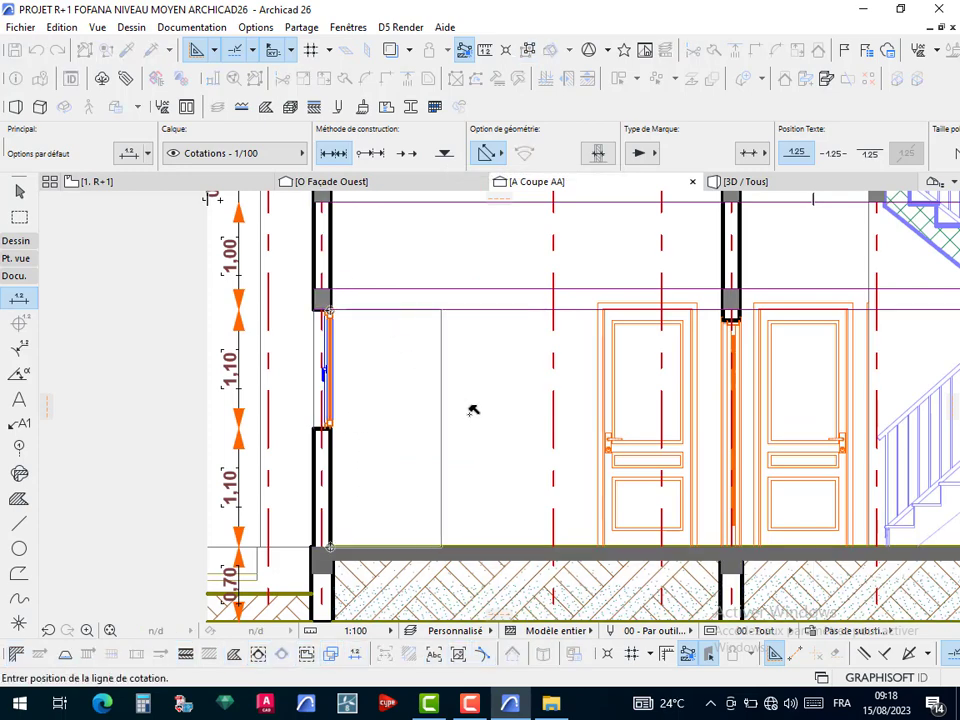
{"action": "left_click", "coordinate": [498, 411]}
Extend the ground-floor interior dimension to the underside of the upper floor slab and delete its intermediate point at the lintel
{"action": "middle_click_drag", "start_coordinate": [478, 403], "coordinate": [461, 508]}
{"action": "key", "text": "Escape"}
{"action": "left_click", "coordinate": [459, 511]}
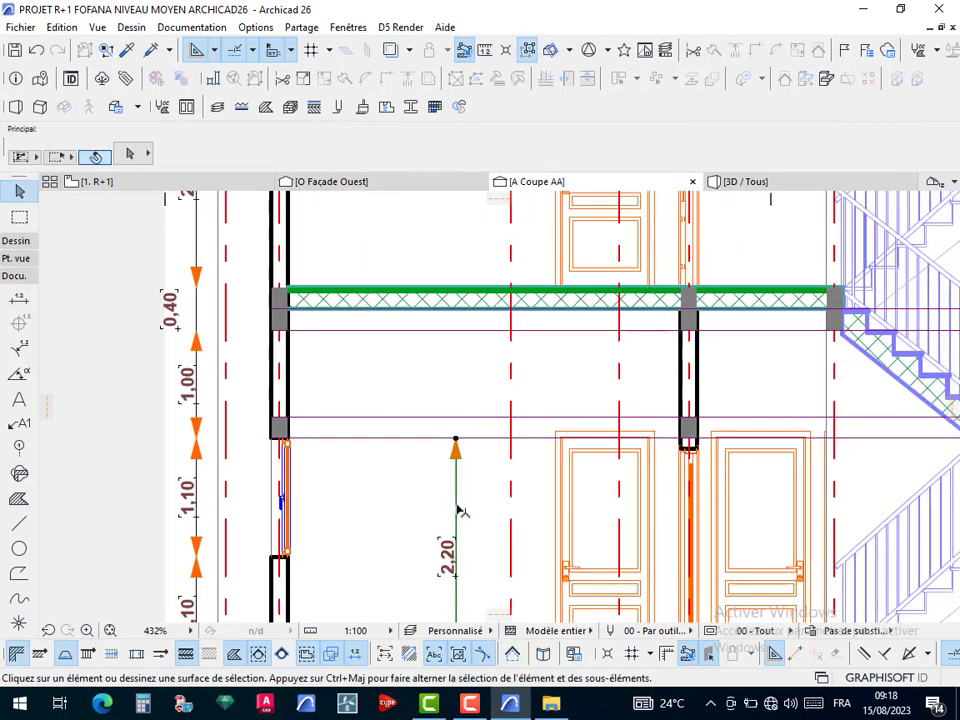
{"action": "left_click", "coordinate": [457, 507]}
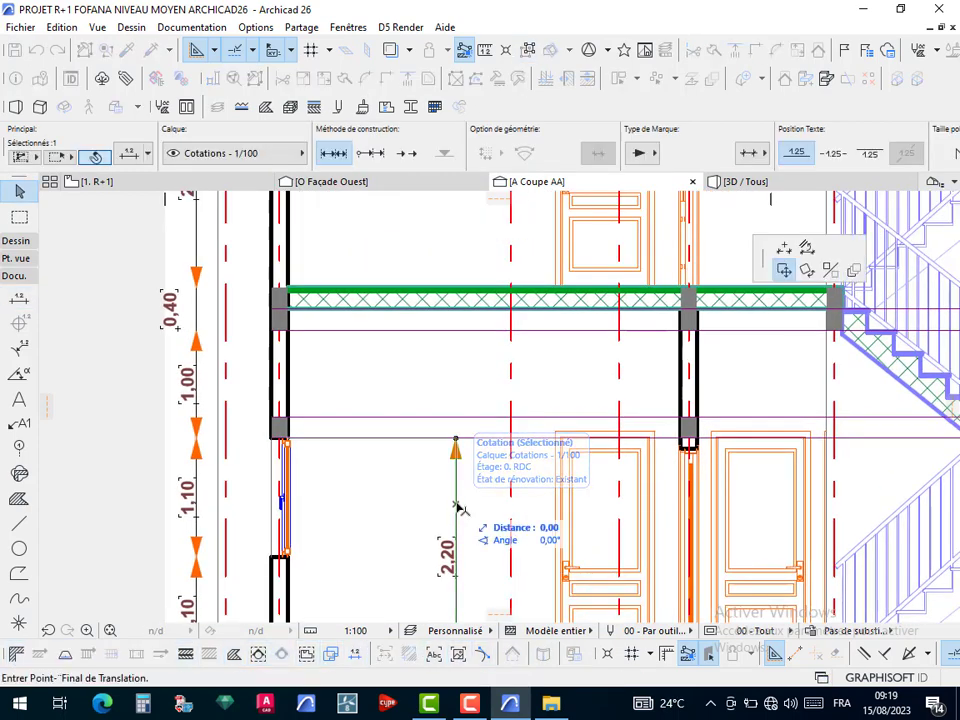
{"action": "left_click", "coordinate": [455, 311]}
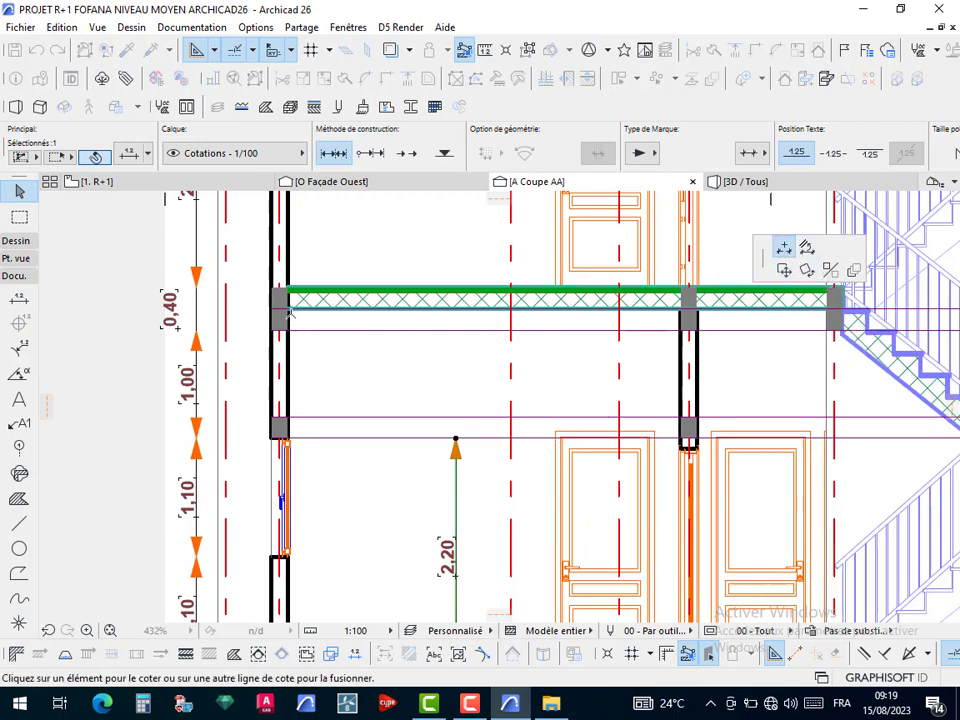
{"action": "key", "text": "Escape"}
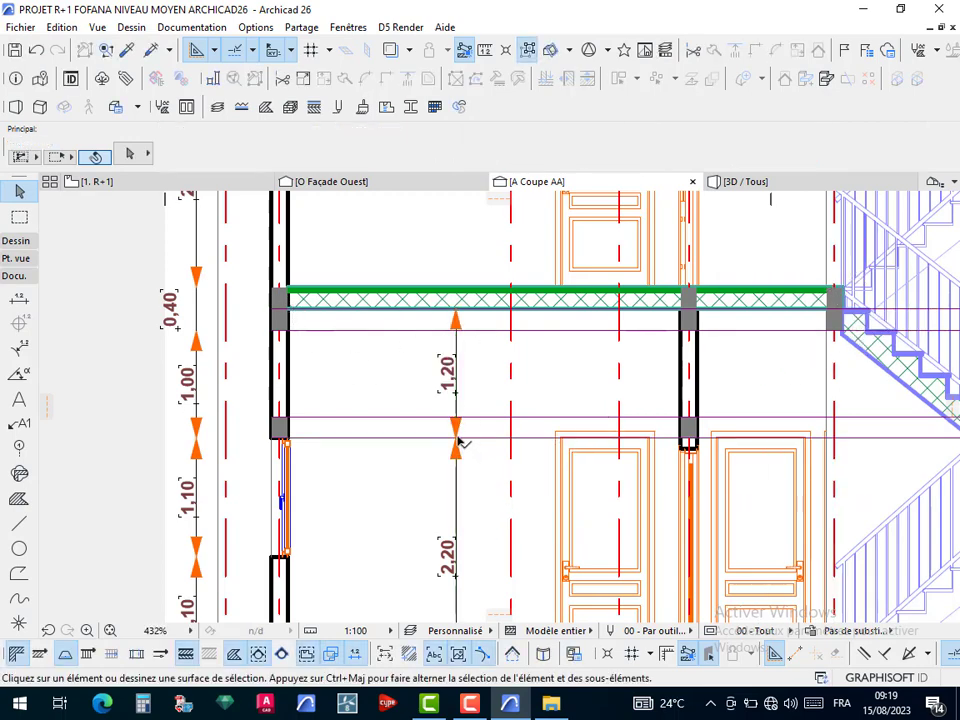
{"action": "left_click", "coordinate": [457, 441]}
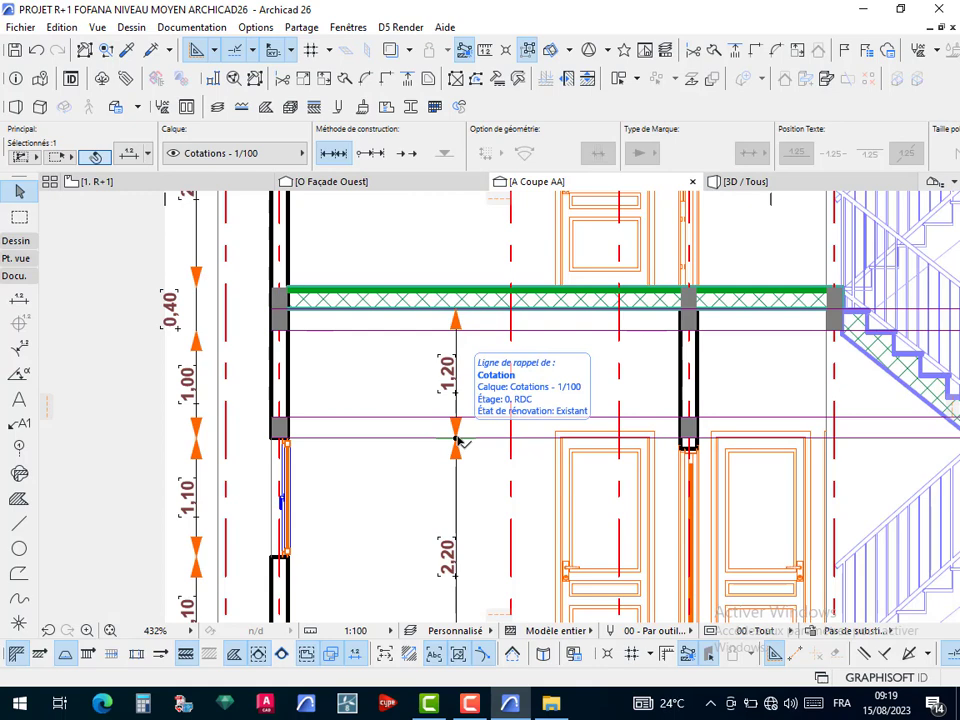
{"action": "key", "text": "Delete"}
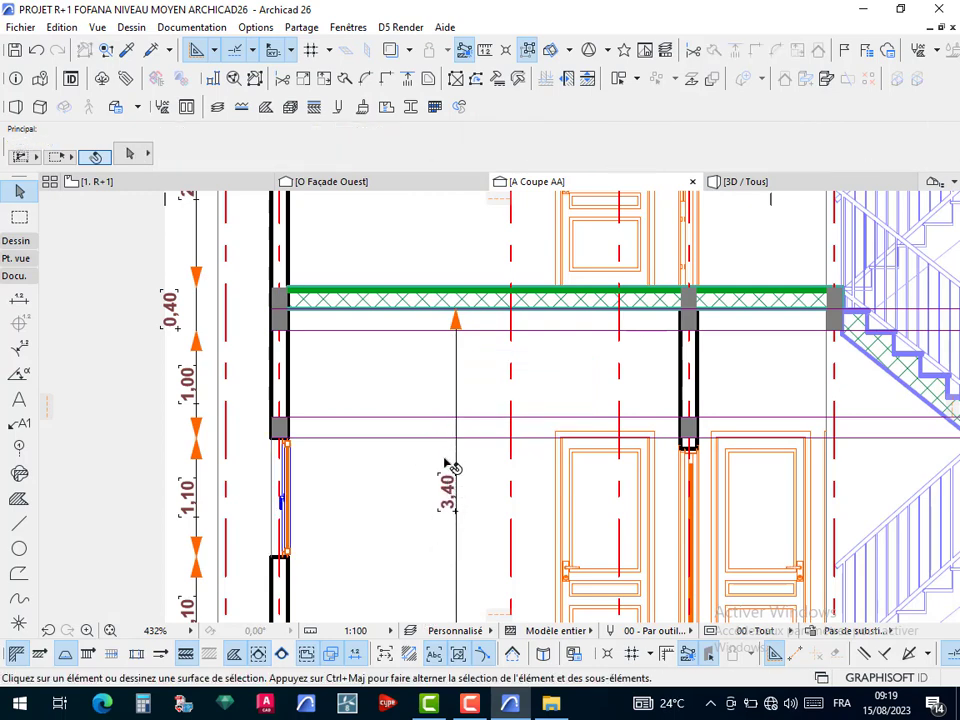
Dimension the upper-floor room beside axis 2 from the floor slab top to the roof slab underside, aligned with the ground-floor interior dimension
{"action": "scroll", "coordinate": [506, 474], "scroll_direction": "down", "scroll_amount": 2}
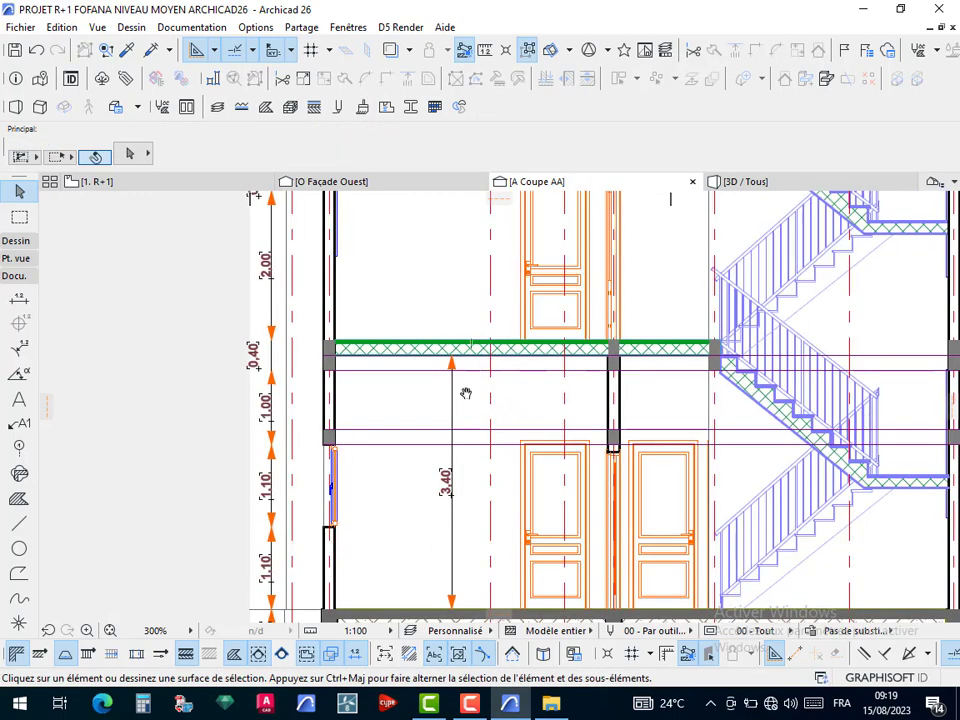
{"action": "middle_click_drag", "start_coordinate": [444, 428], "coordinate": [416, 386]}
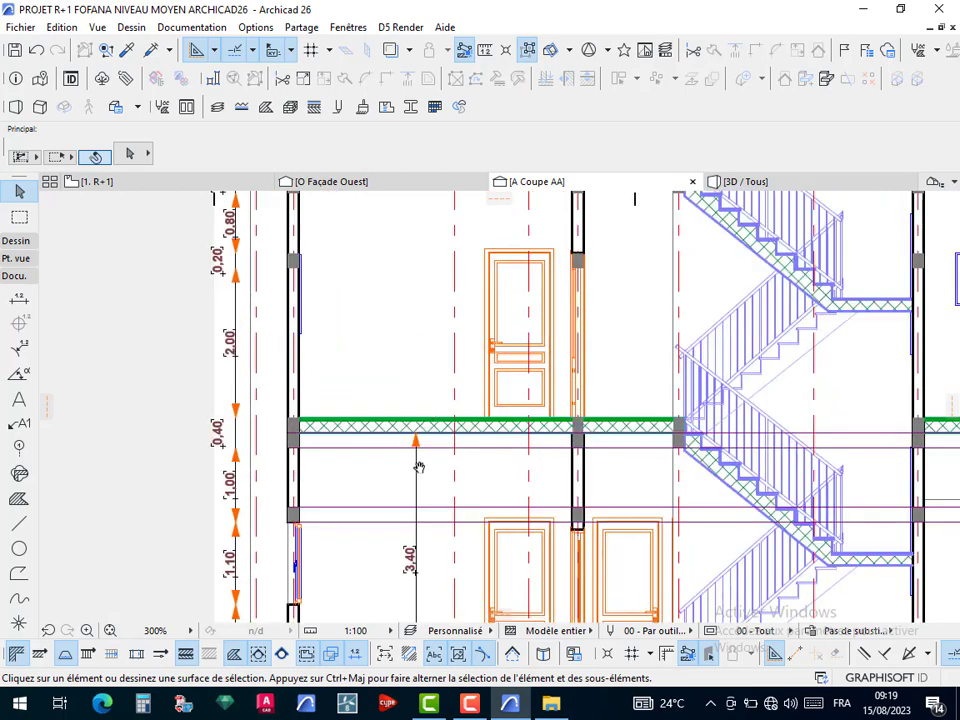
{"action": "middle_click_drag", "start_coordinate": [392, 448], "coordinate": [328, 467]}
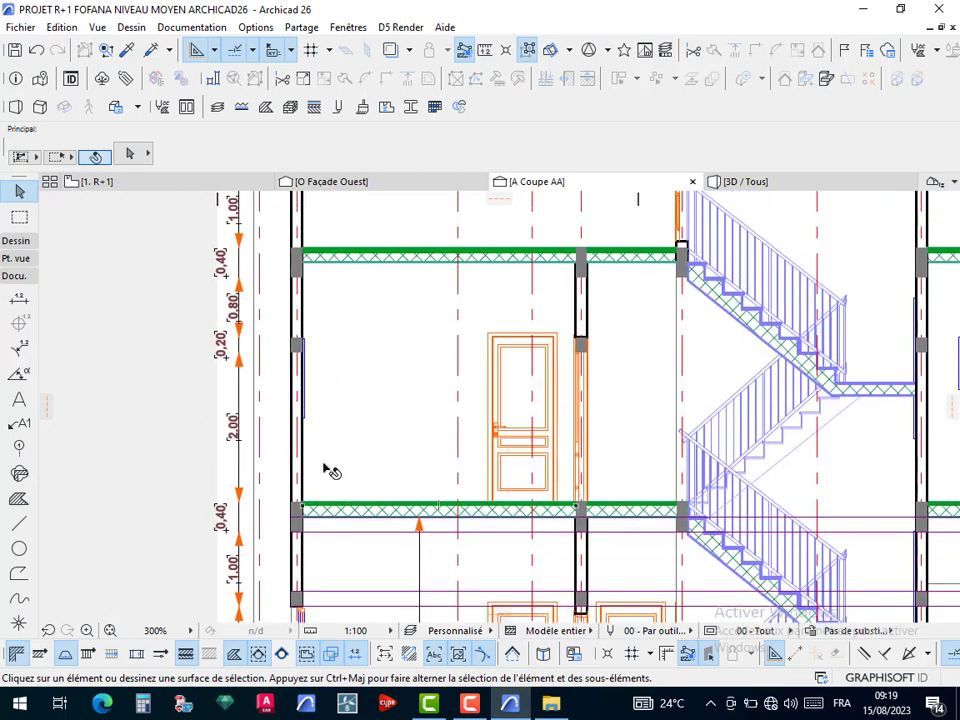
{"action": "key", "text": "d"}
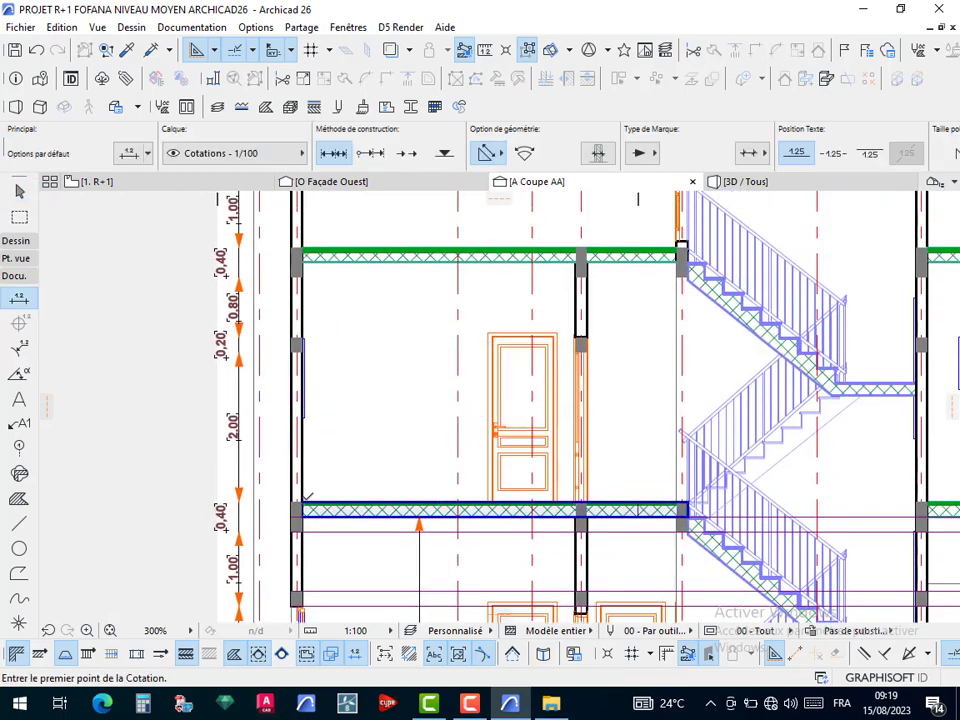
{"action": "left_click", "coordinate": [302, 501]}
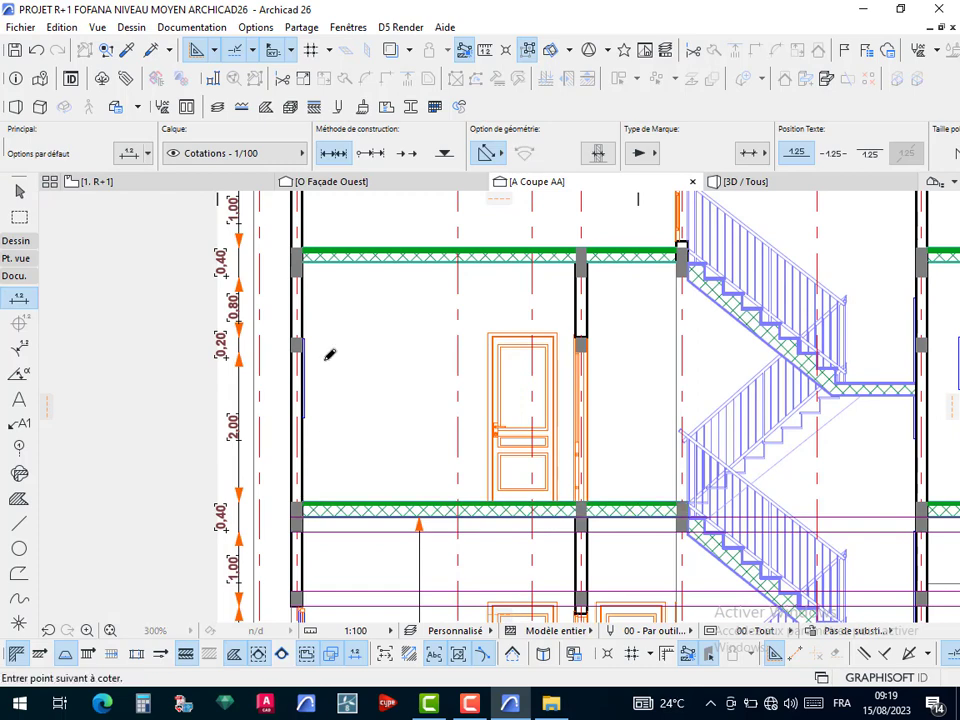
{"action": "double_click", "coordinate": [302, 262]}
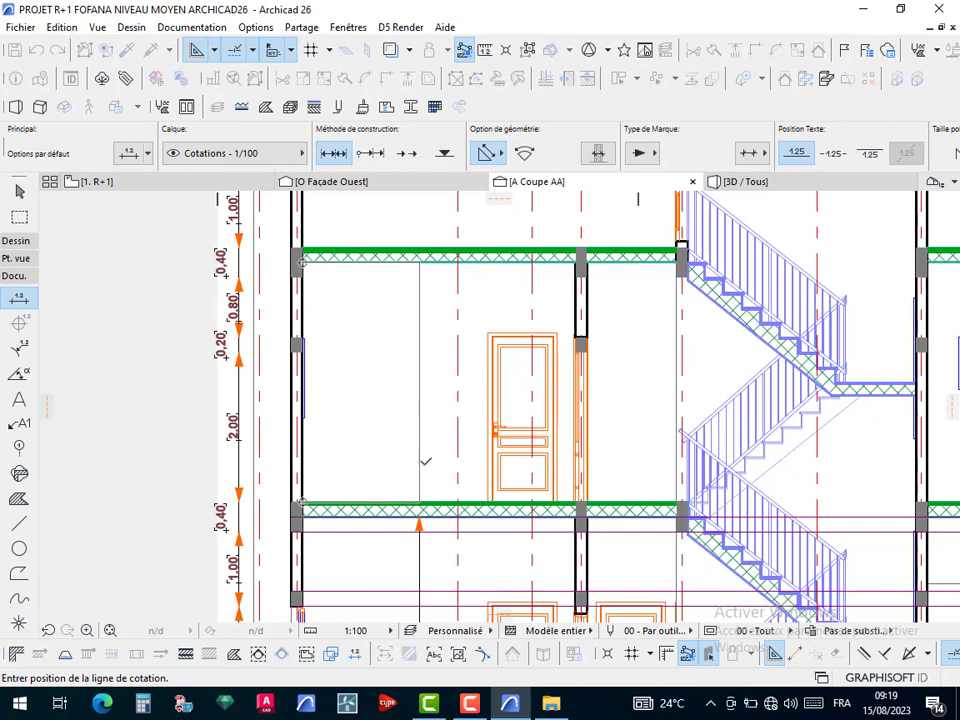
{"action": "left_click", "coordinate": [420, 461]}
Dimension the ground-floor room beyond the stair landing wall from the floor to the lintel underside and the upper slab underside, placing the line inside the room
{"action": "middle_click_drag", "start_coordinate": [259, 325], "coordinate": [128, 343]}
{"action": "scroll", "coordinate": [497, 349], "scroll_direction": "down", "scroll_amount": 1}
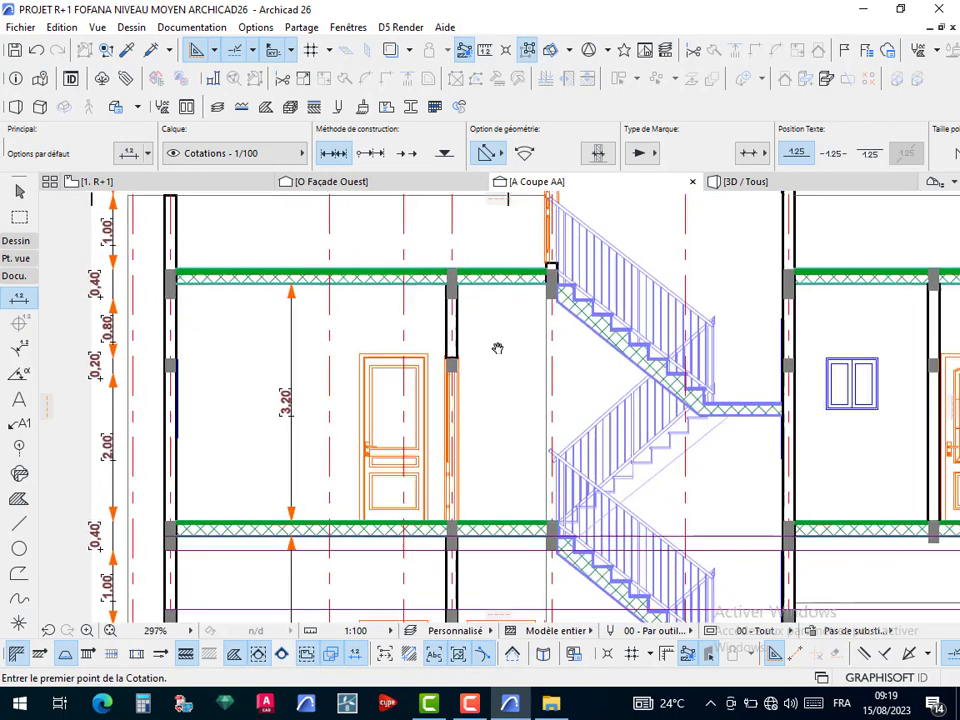
{"action": "middle_click_drag", "start_coordinate": [497, 349], "coordinate": [482, 296]}
{"action": "middle_click_drag", "start_coordinate": [506, 565], "coordinate": [472, 504]}
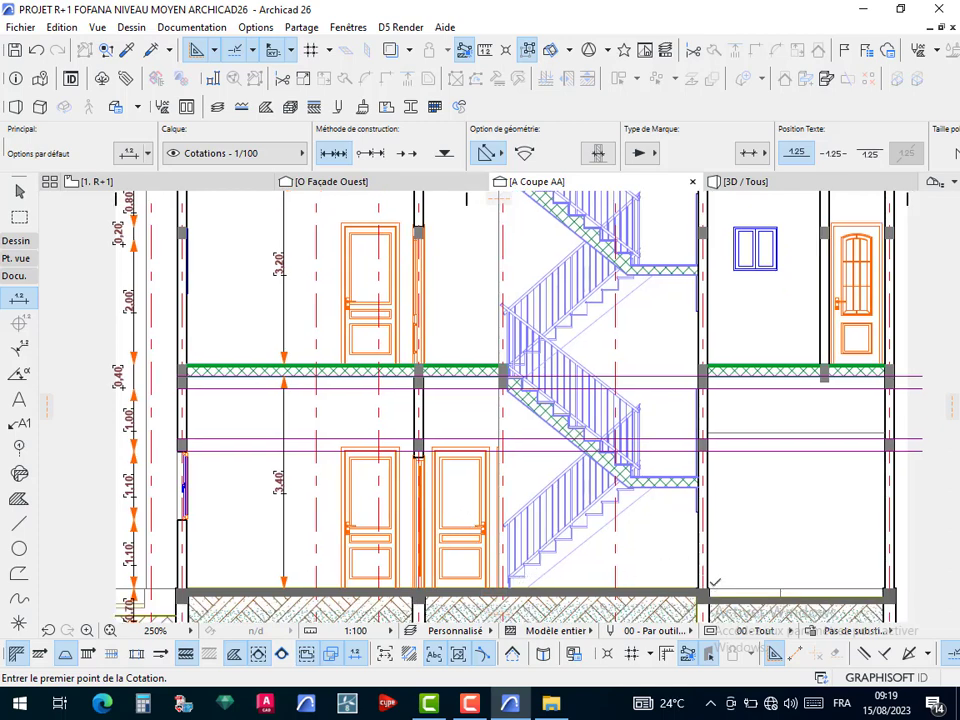
{"action": "scroll", "coordinate": [711, 588], "scroll_direction": "up", "scroll_amount": 3}
{"action": "left_click", "coordinate": [727, 409]}
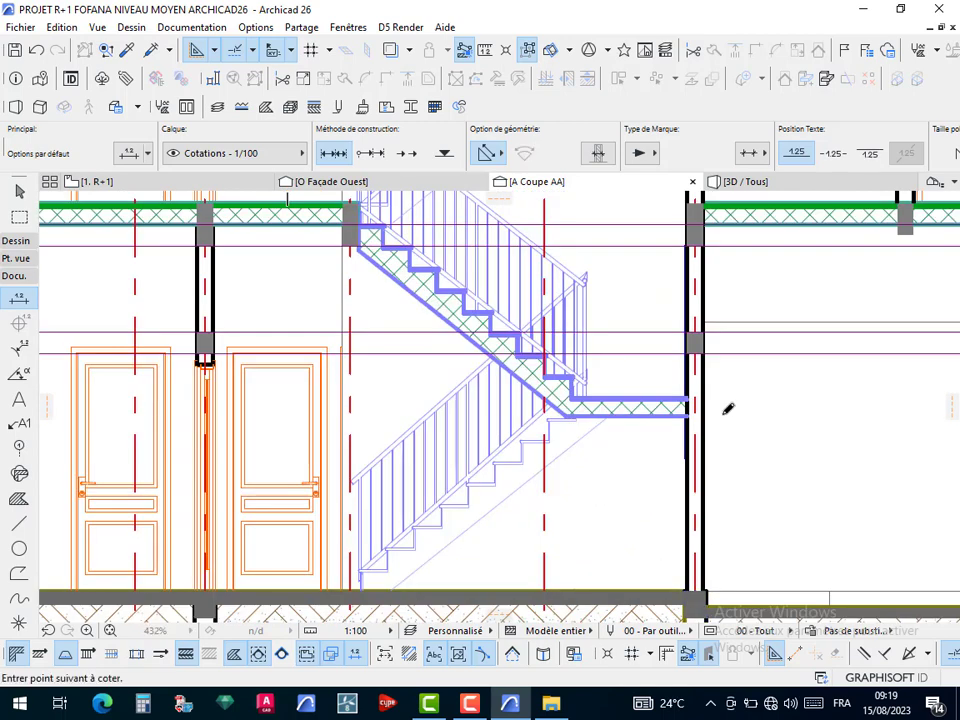
{"action": "left_click", "coordinate": [706, 351]}
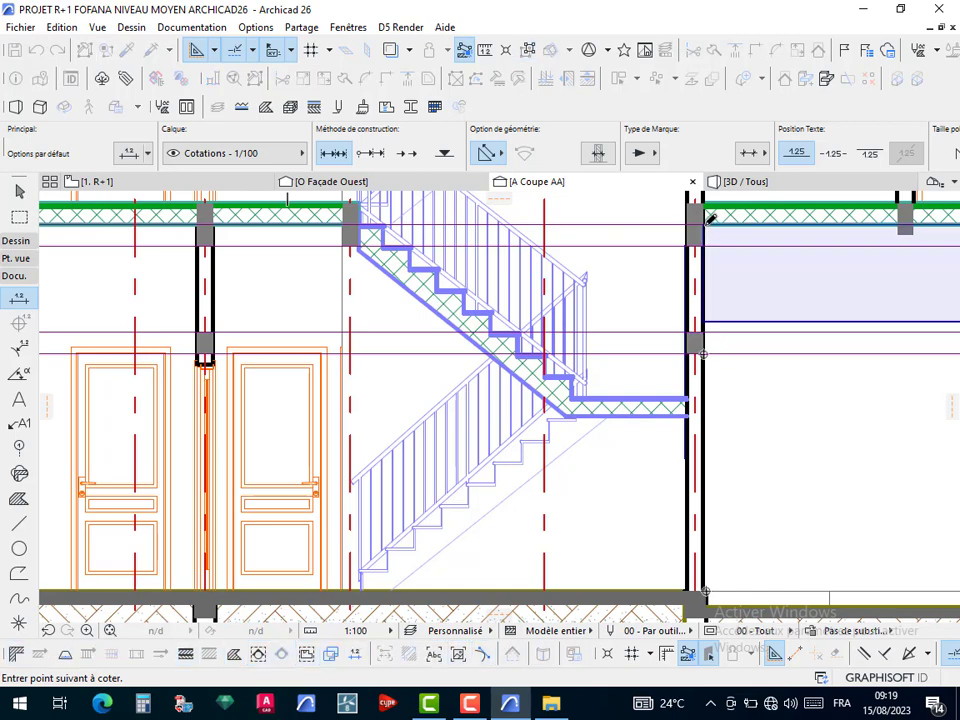
{"action": "left_click", "coordinate": [705, 223]}
{"action": "double_click", "coordinate": [815, 418]}
{"action": "left_click", "coordinate": [791, 403]}
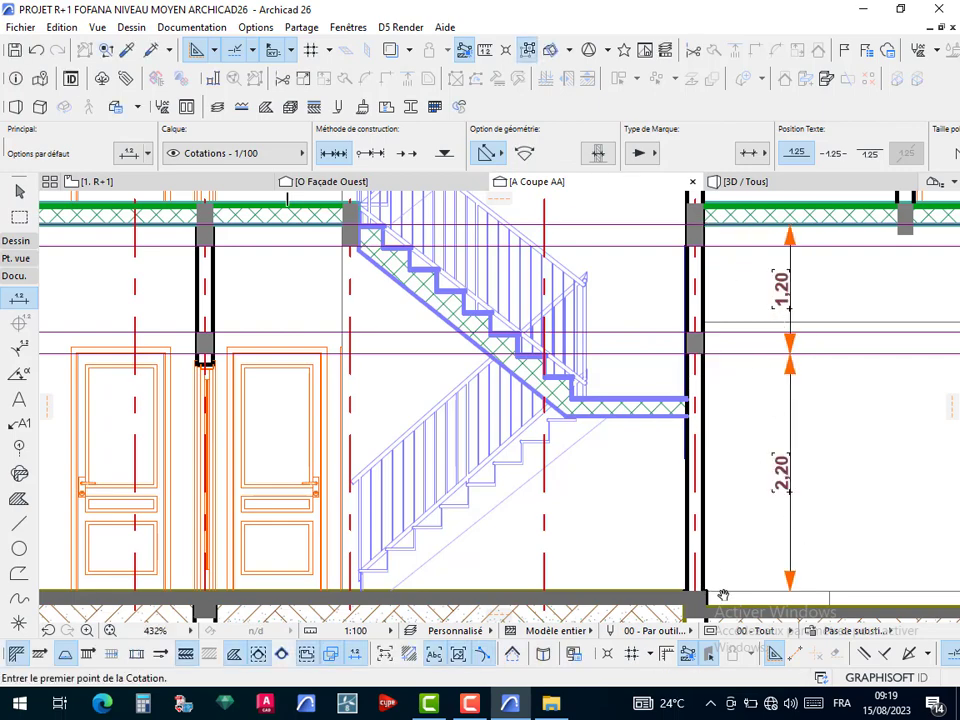
Dimension the upper-floor room beyond the stair landing from slab top to lintel top and roof slab underside, aligned with the ground-floor dimension below
{"action": "scroll", "coordinate": [723, 596], "scroll_direction": "up", "scroll_amount": 5}
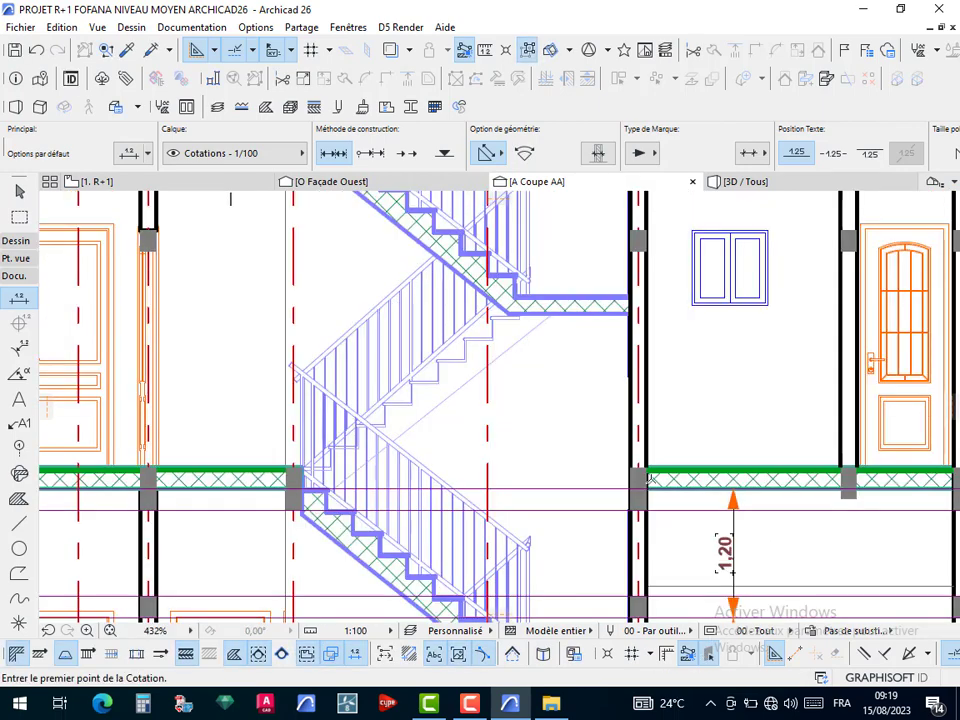
{"action": "left_click", "coordinate": [646, 468]}
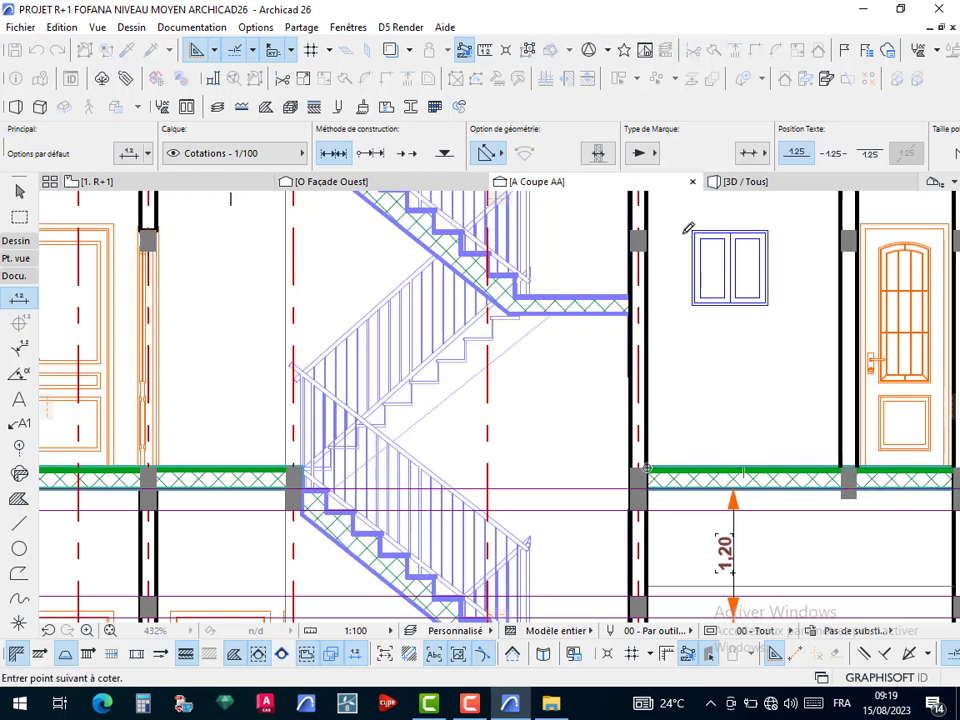
{"action": "left_click", "coordinate": [646, 230]}
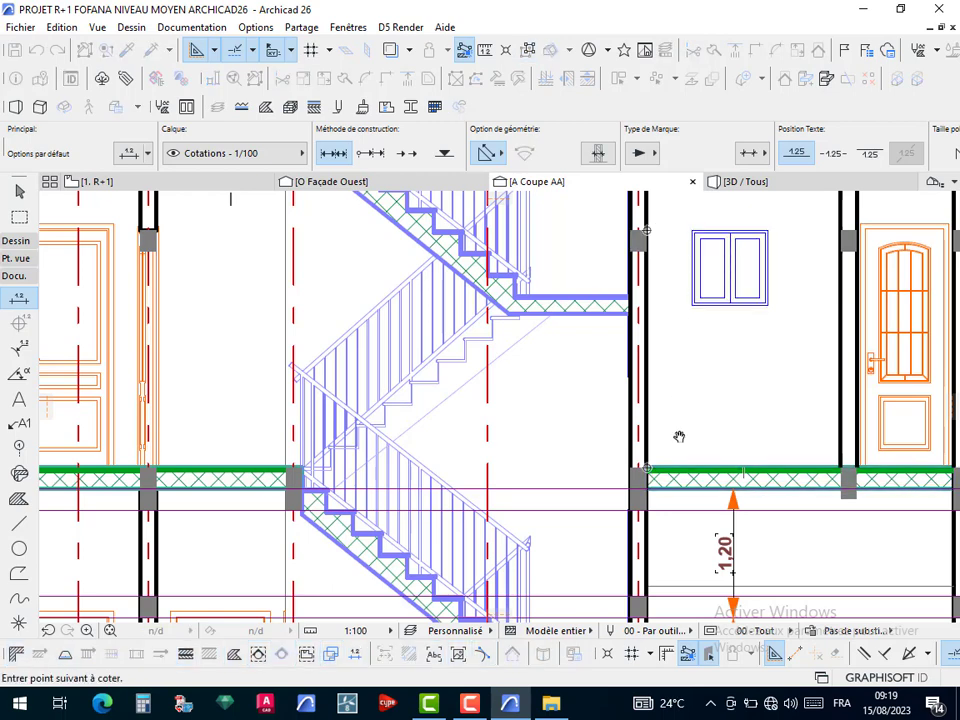
{"action": "scroll", "coordinate": [679, 437], "scroll_direction": "up", "scroll_amount": 5}
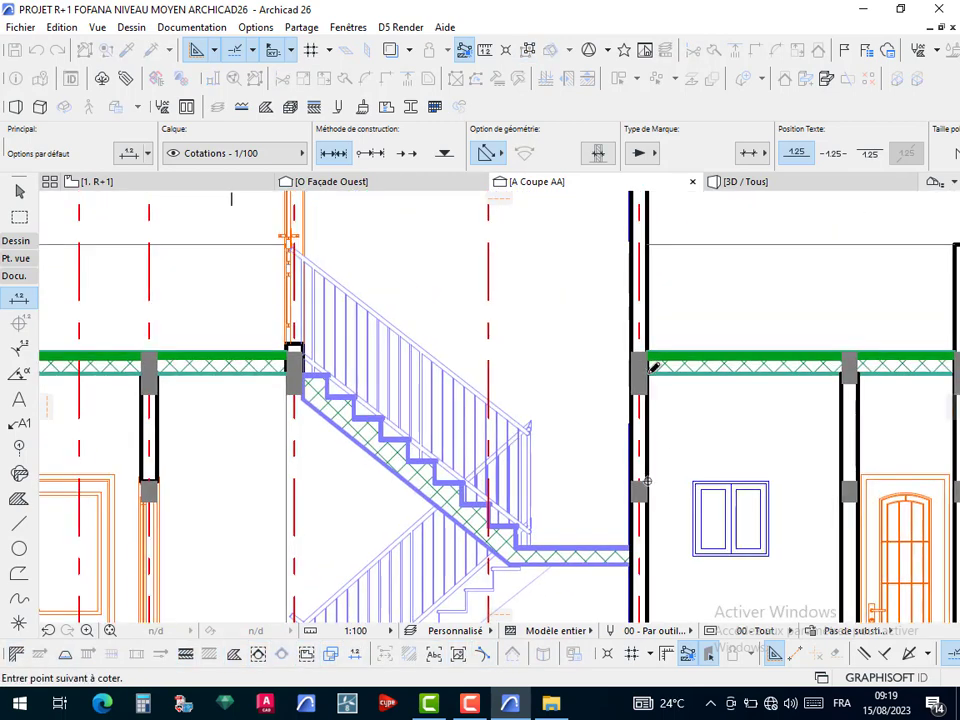
{"action": "double_click", "coordinate": [720, 439]}
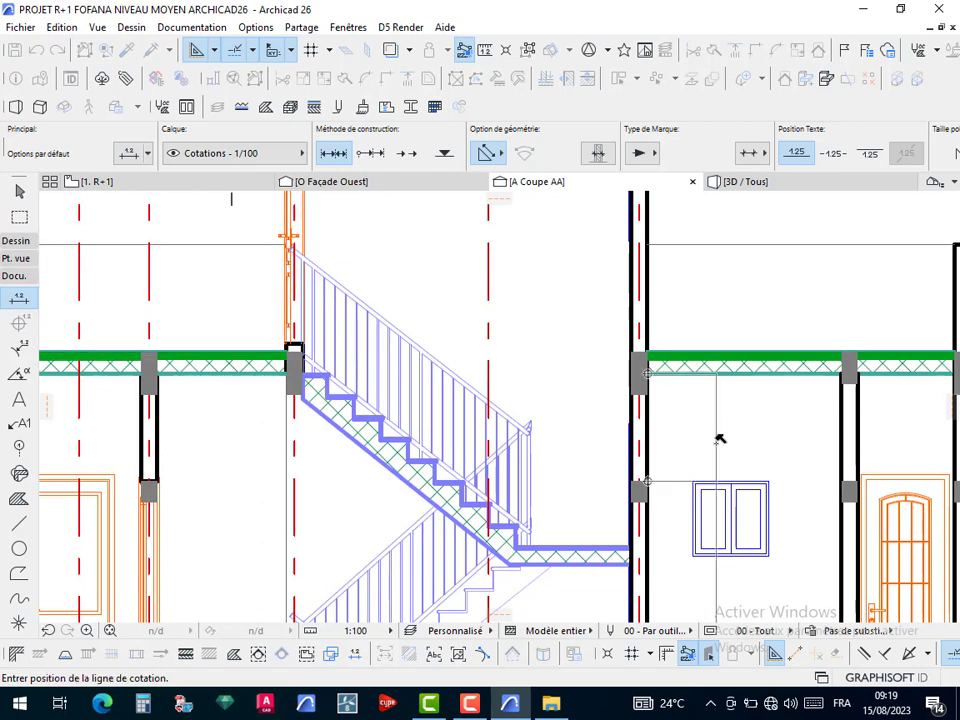
{"action": "scroll", "coordinate": [697, 346], "scroll_direction": "down", "scroll_amount": 1}
{"action": "scroll", "coordinate": [690, 330], "scroll_direction": "down", "scroll_amount": 2}
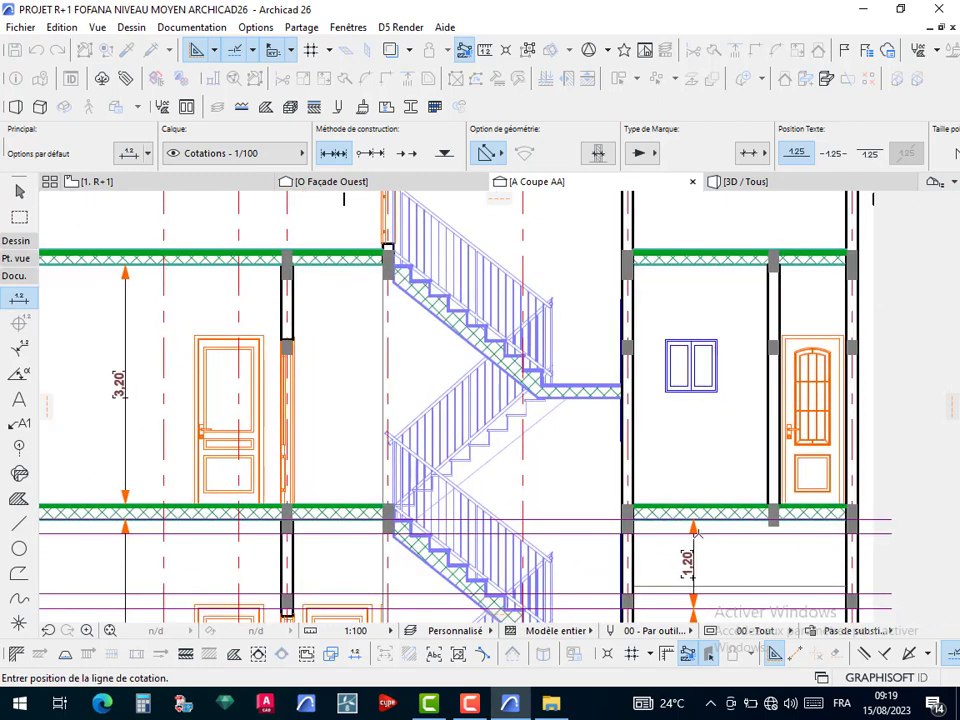
{"action": "left_click", "coordinate": [695, 516]}
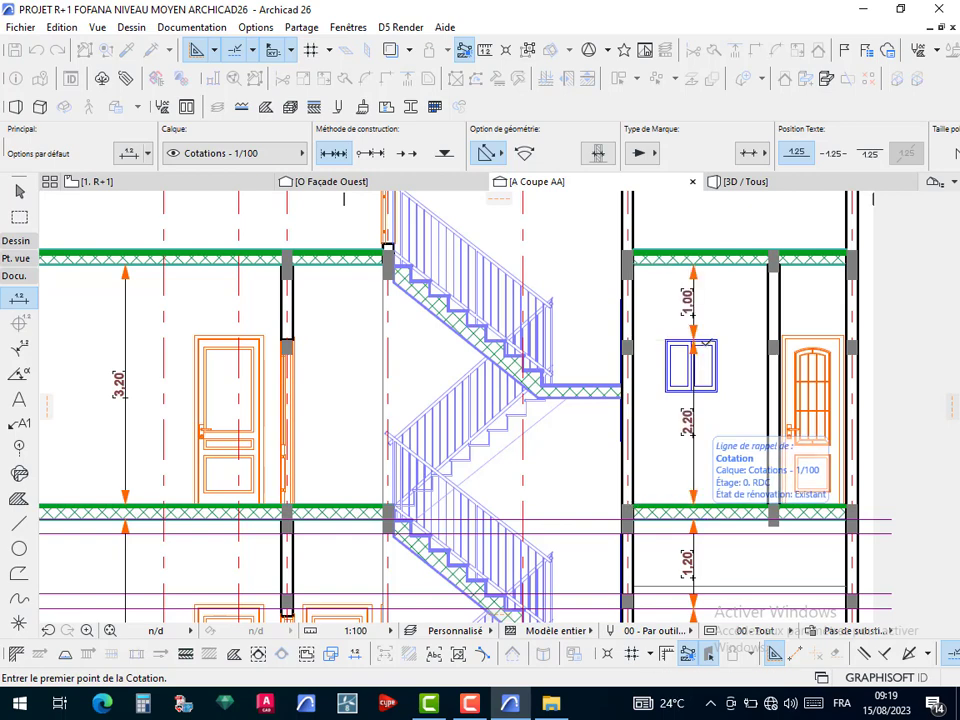
Examine the upper stairwell walls and roof slab between axes 6 and 8 in section AA
{"action": "key", "text": "Escape"}
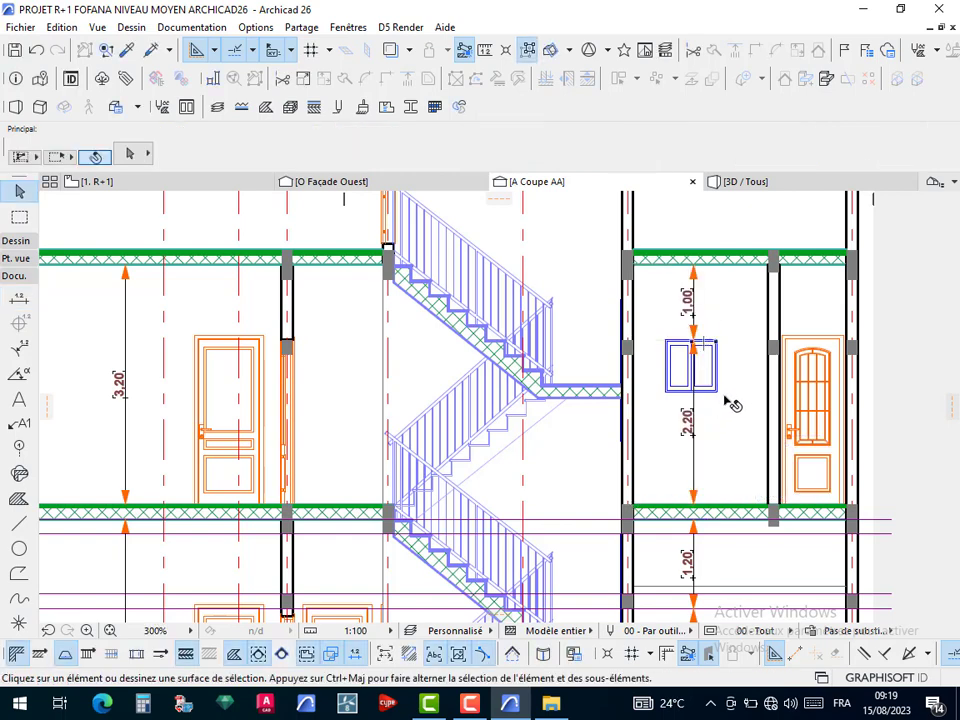
{"action": "scroll", "coordinate": [697, 400], "scroll_direction": "down", "scroll_amount": 2}
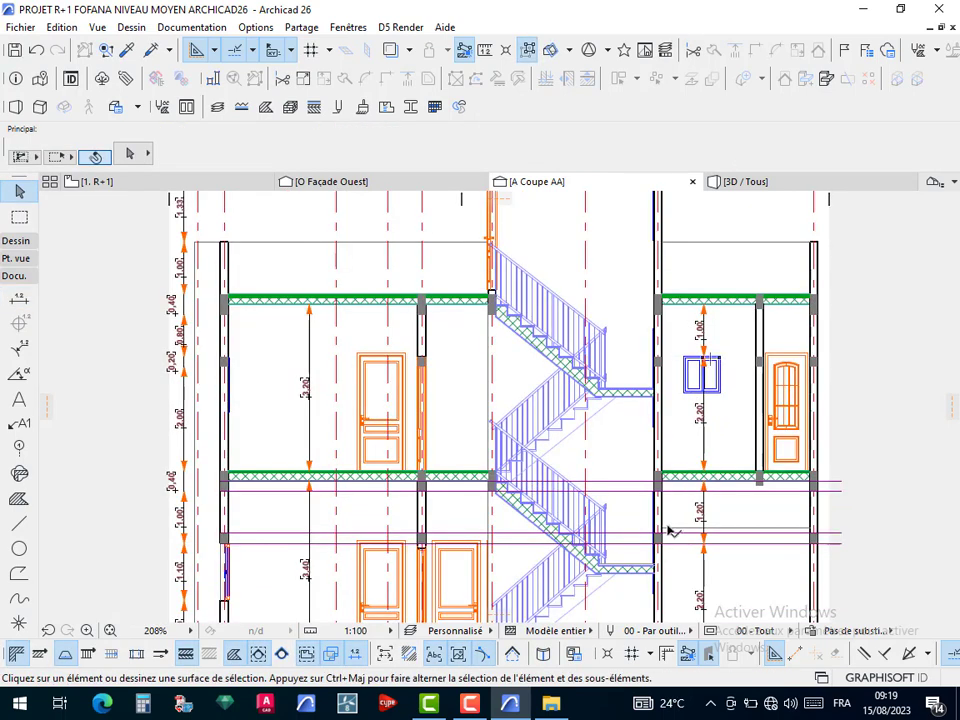
{"action": "middle_click_drag", "start_coordinate": [663, 233], "coordinate": [626, 446]}
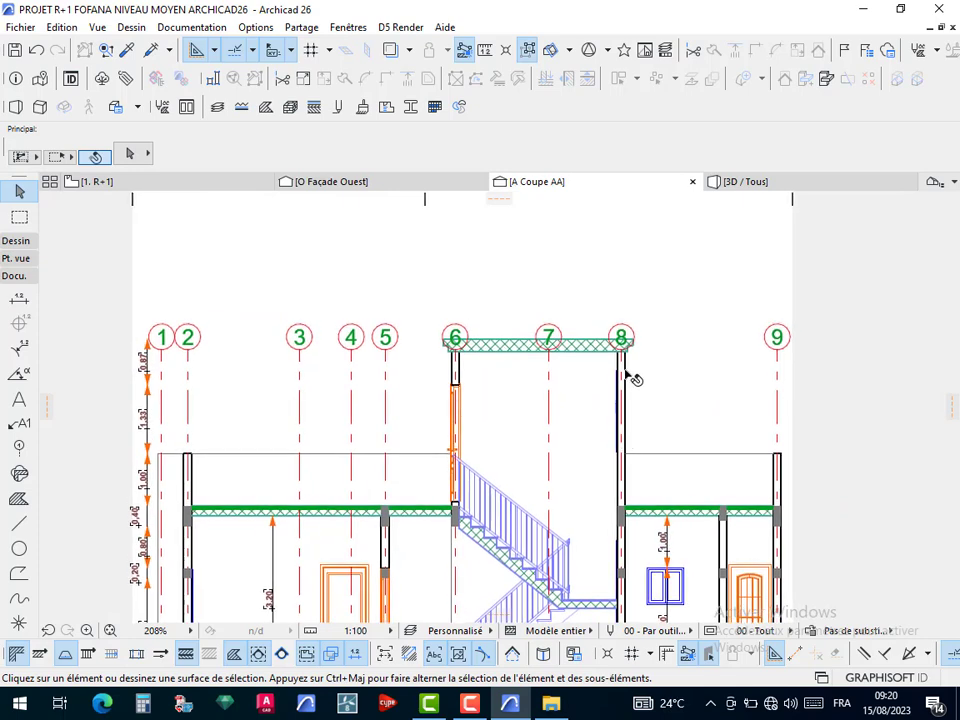
{"action": "scroll", "coordinate": [628, 375], "scroll_direction": "up", "scroll_amount": 4}
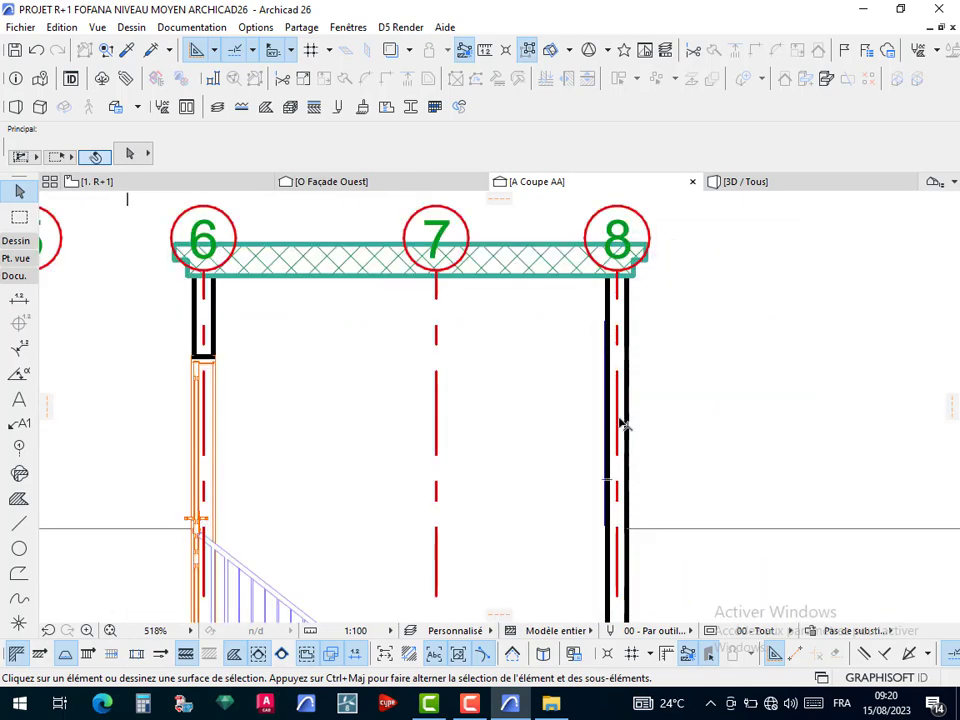
{"action": "scroll", "coordinate": [612, 370], "scroll_direction": "down", "scroll_amount": 2}
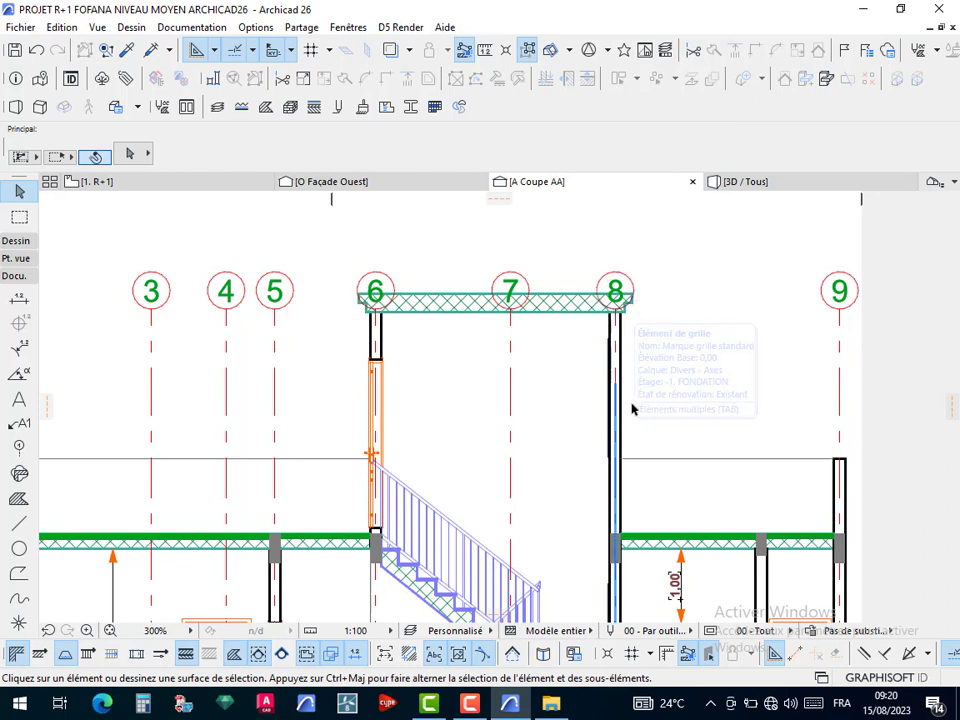
{"action": "middle_click_drag", "start_coordinate": [448, 352], "coordinate": [508, 232]}
{"action": "scroll", "coordinate": [508, 232], "scroll_direction": "up", "scroll_amount": 2}
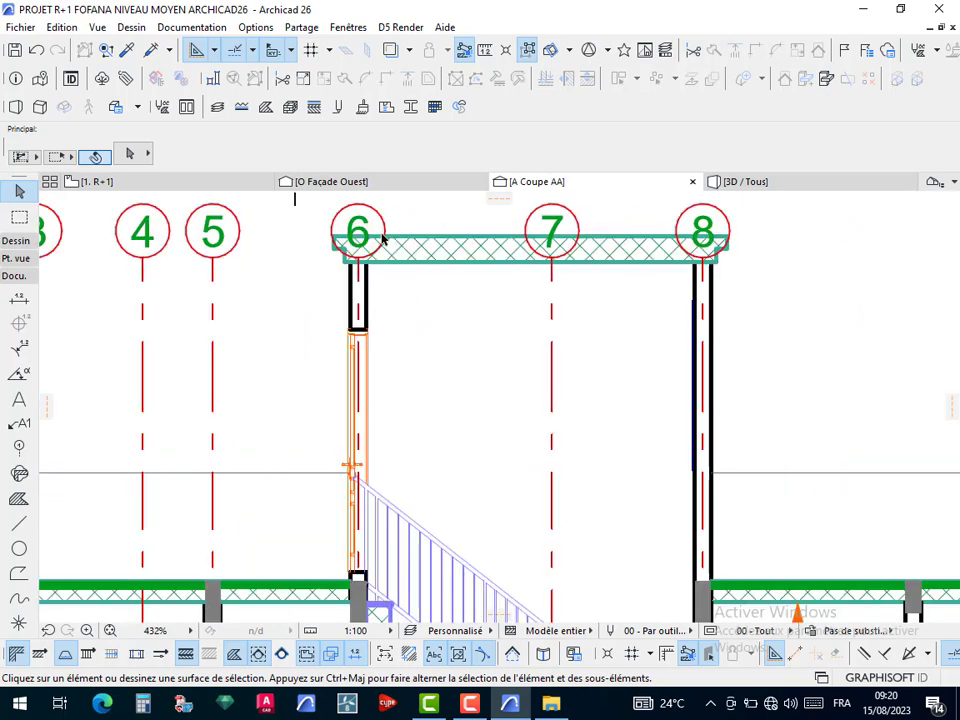
{"action": "scroll", "coordinate": [594, 296], "scroll_direction": "down", "scroll_amount": 6}
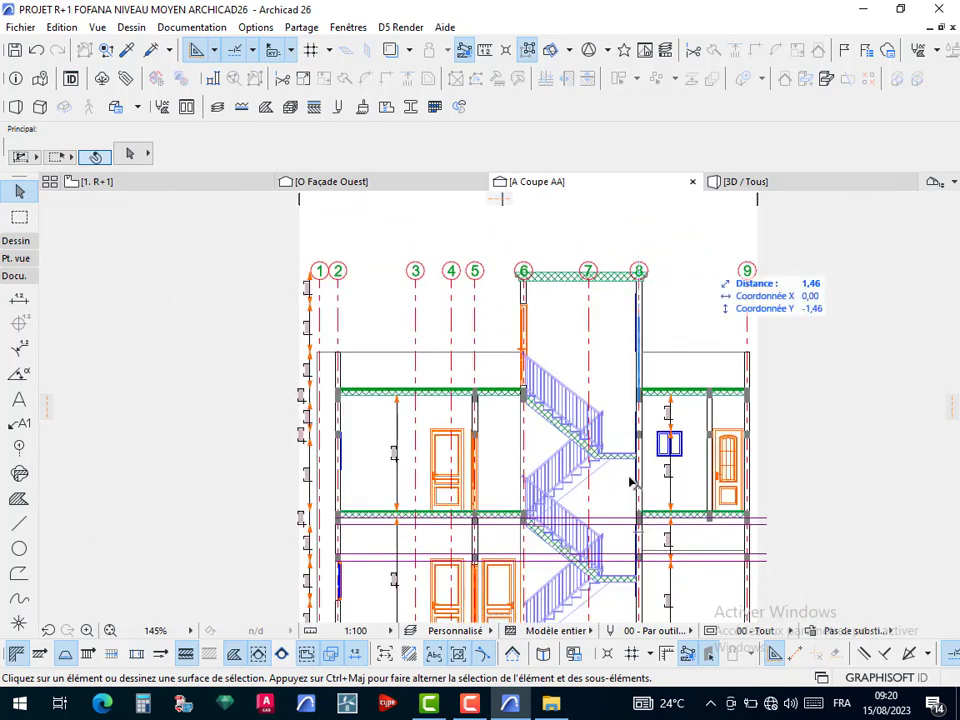
{"action": "middle_click_drag", "start_coordinate": [646, 372], "coordinate": [614, 429]}
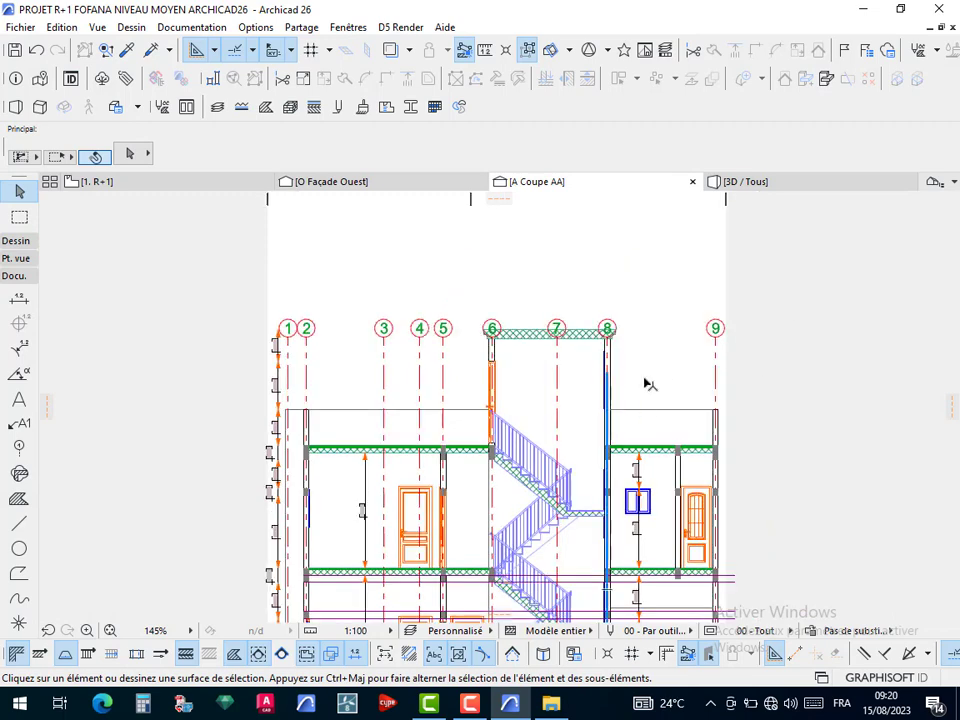
Start a vertical dimension chain beside axis 8, picking the ground floor, both faces of each stair landing and the roof slab's underside
{"action": "key", "text": "d"}
{"action": "middle_click_drag", "start_coordinate": [614, 532], "coordinate": [619, 474]}
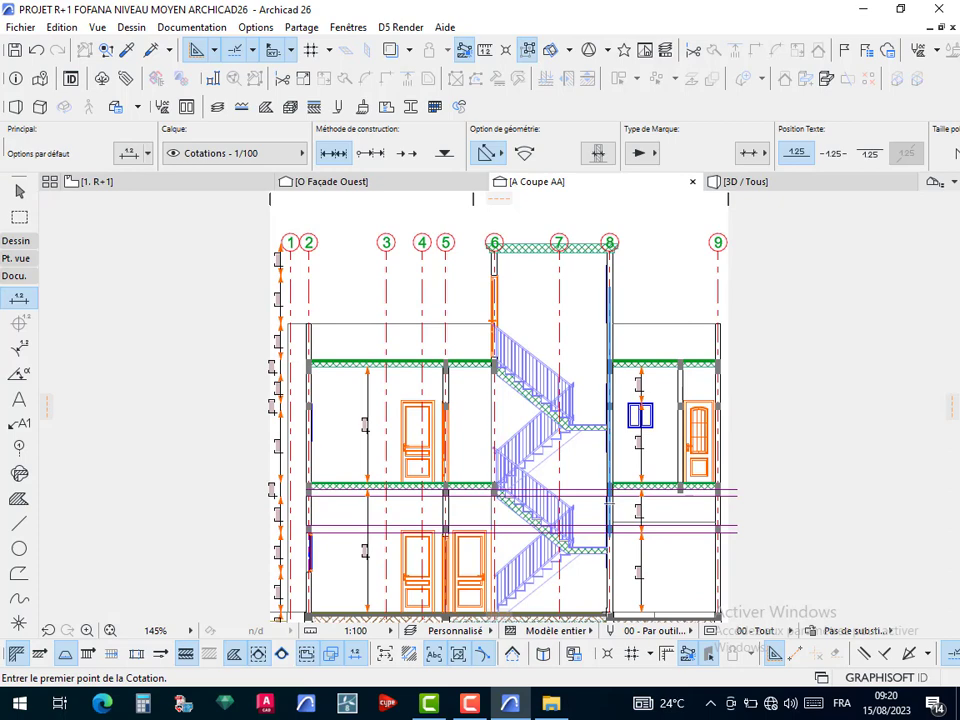
{"action": "scroll", "coordinate": [607, 608], "scroll_direction": "up", "scroll_amount": 7}
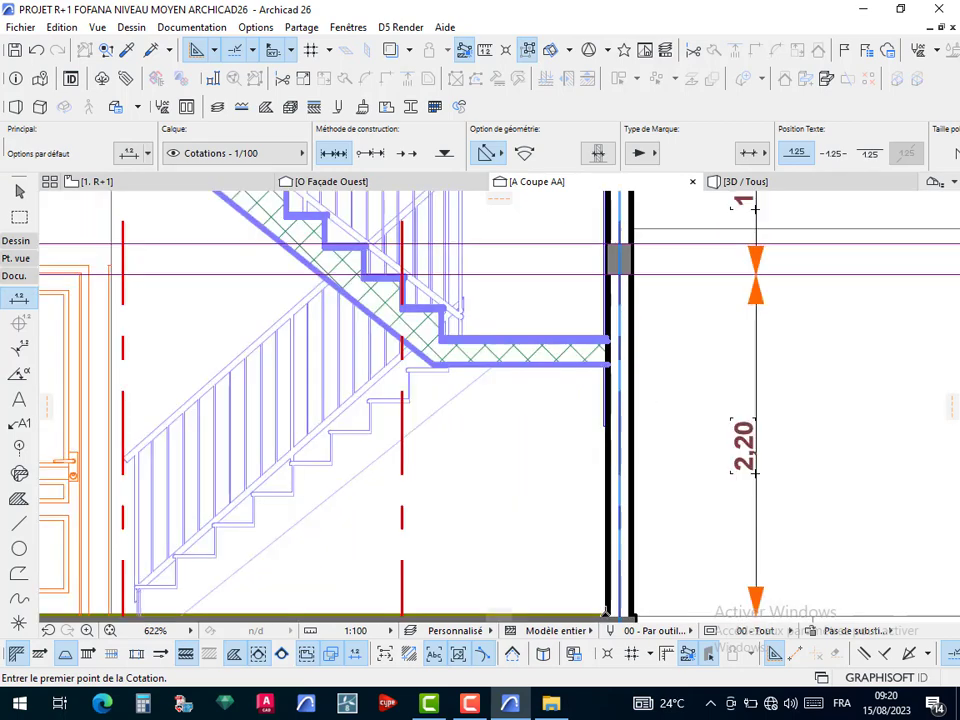
{"action": "left_click", "coordinate": [614, 384]}
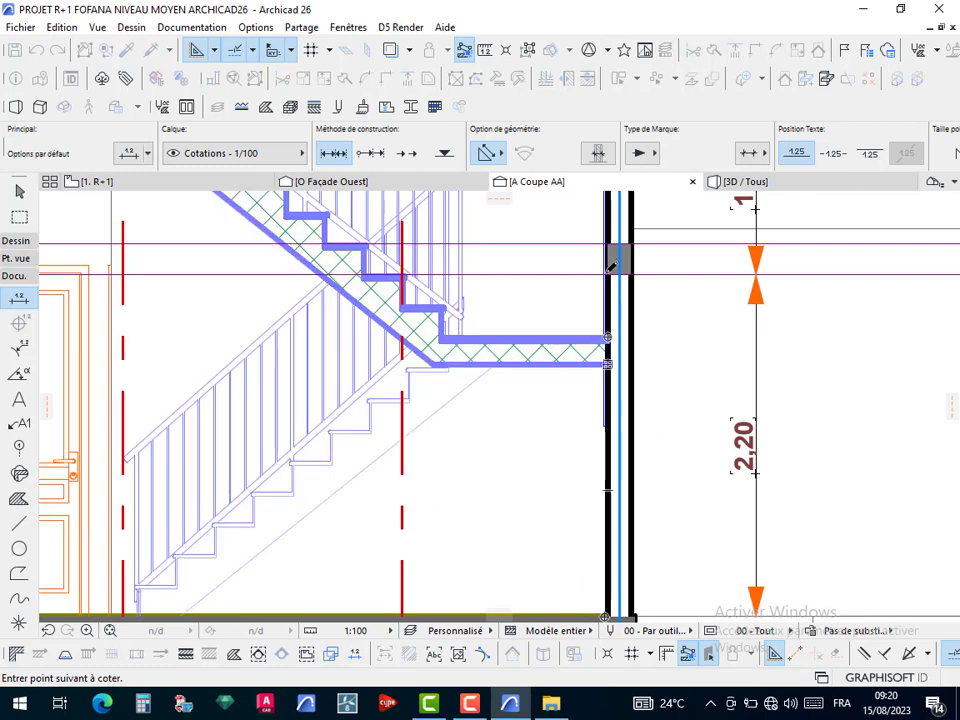
{"action": "middle_click_drag", "start_coordinate": [612, 327], "coordinate": [610, 580]}
{"action": "middle_click_drag", "start_coordinate": [603, 360], "coordinate": [602, 392]}
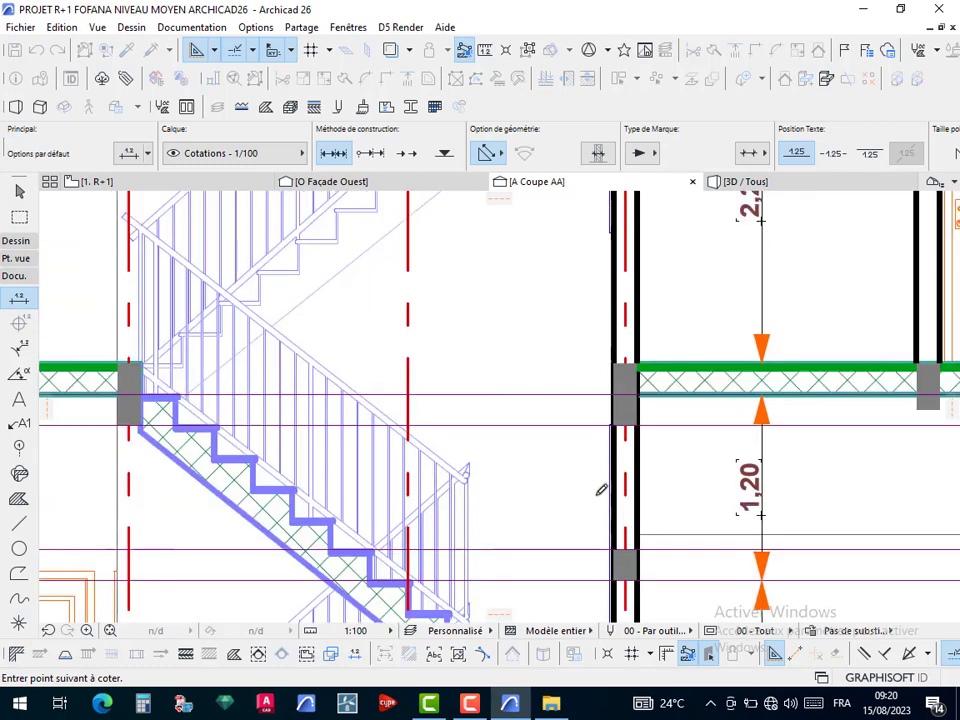
{"action": "scroll", "coordinate": [591, 549], "scroll_direction": "up", "scroll_amount": 5}
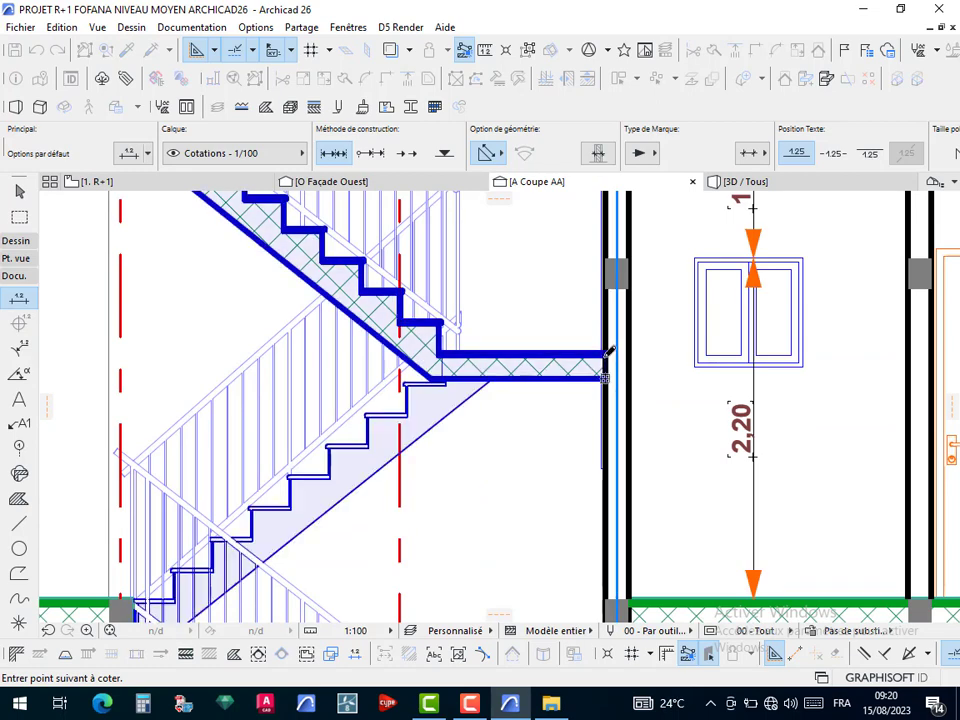
{"action": "scroll", "coordinate": [598, 519], "scroll_direction": "up", "scroll_amount": 6}
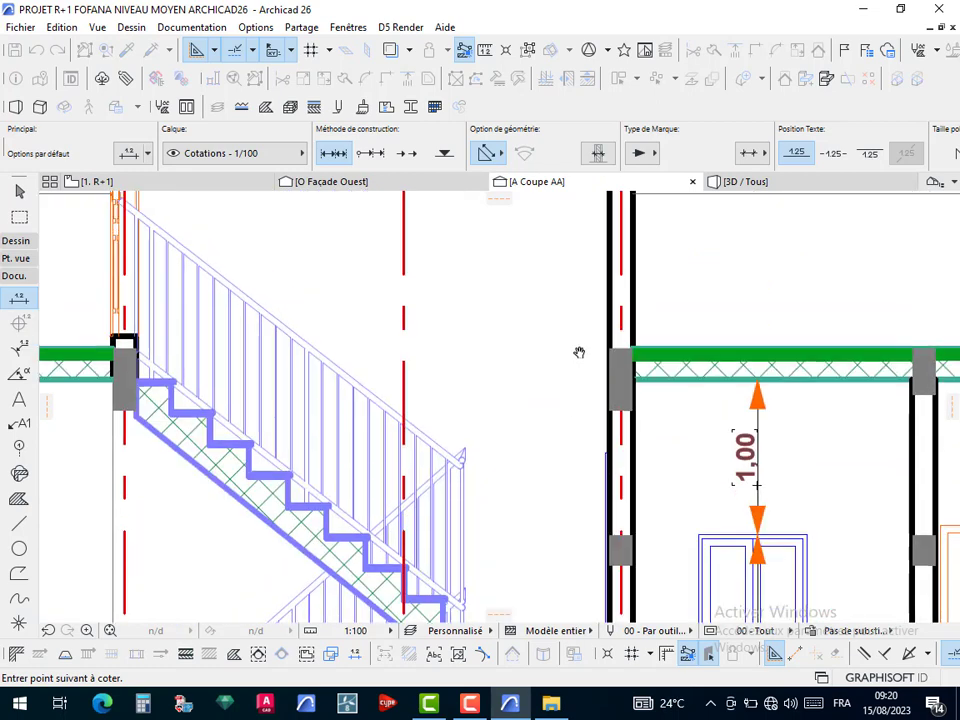
{"action": "scroll", "coordinate": [583, 435], "scroll_direction": "up", "scroll_amount": 6}
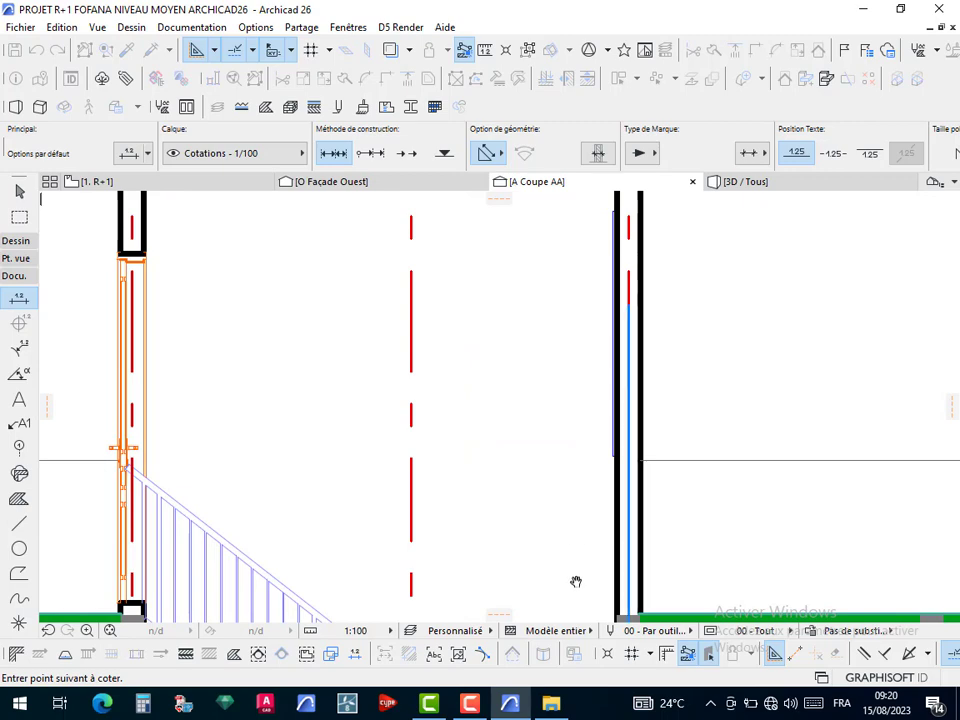
{"action": "scroll", "coordinate": [574, 579], "scroll_direction": "up", "scroll_amount": 3}
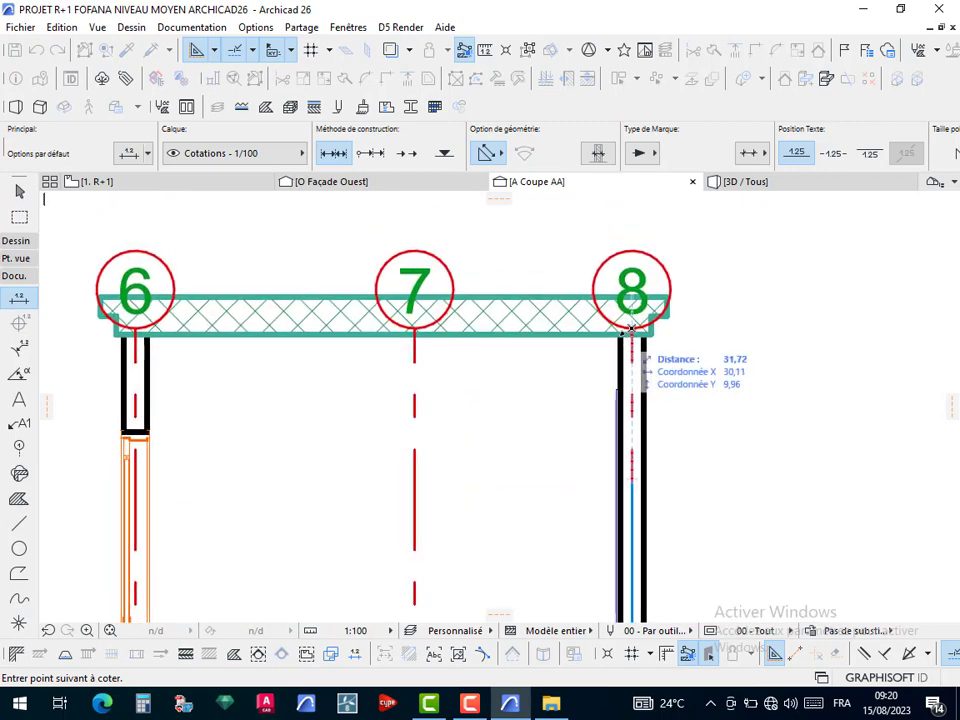
{"action": "double_click", "coordinate": [574, 435]}
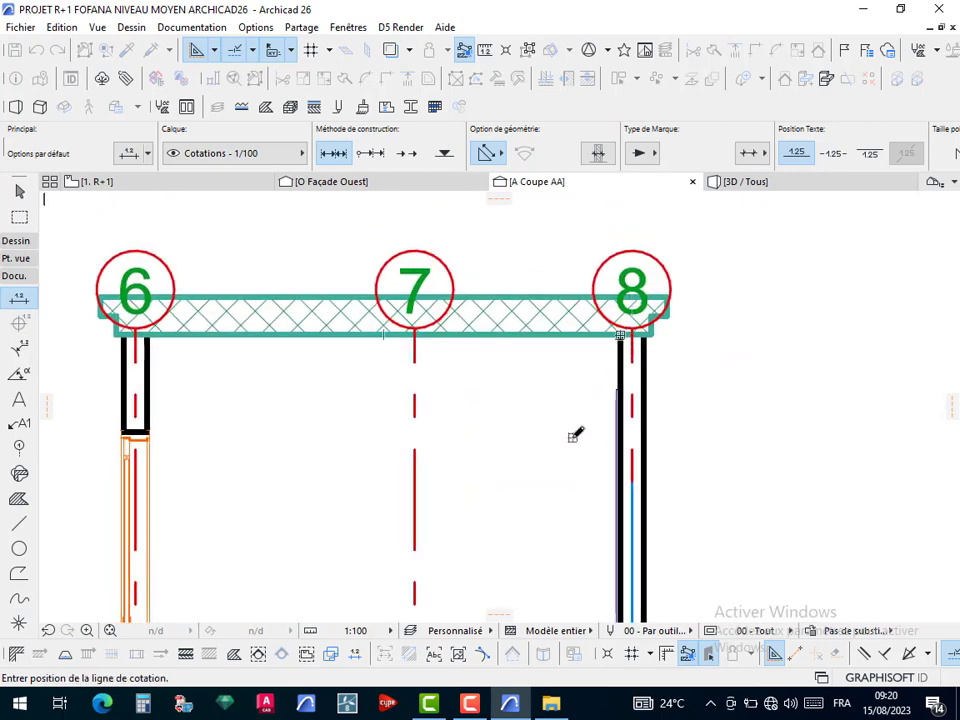
Place the stairwell's vertical dimension line through the landings, between axes 7 and 8
{"action": "scroll", "coordinate": [574, 440], "scroll_direction": "down", "scroll_amount": 5}
{"action": "scroll", "coordinate": [565, 481], "scroll_direction": "down", "scroll_amount": 2}
{"action": "mouse_move", "coordinate": [565, 481]}
{"action": "middle_mouse_down"}
{"action": "mouse_move", "coordinate": [568, 326]}
{"action": "mouse_move", "coordinate": [561, 428]}
{"action": "middle_mouse_up"}
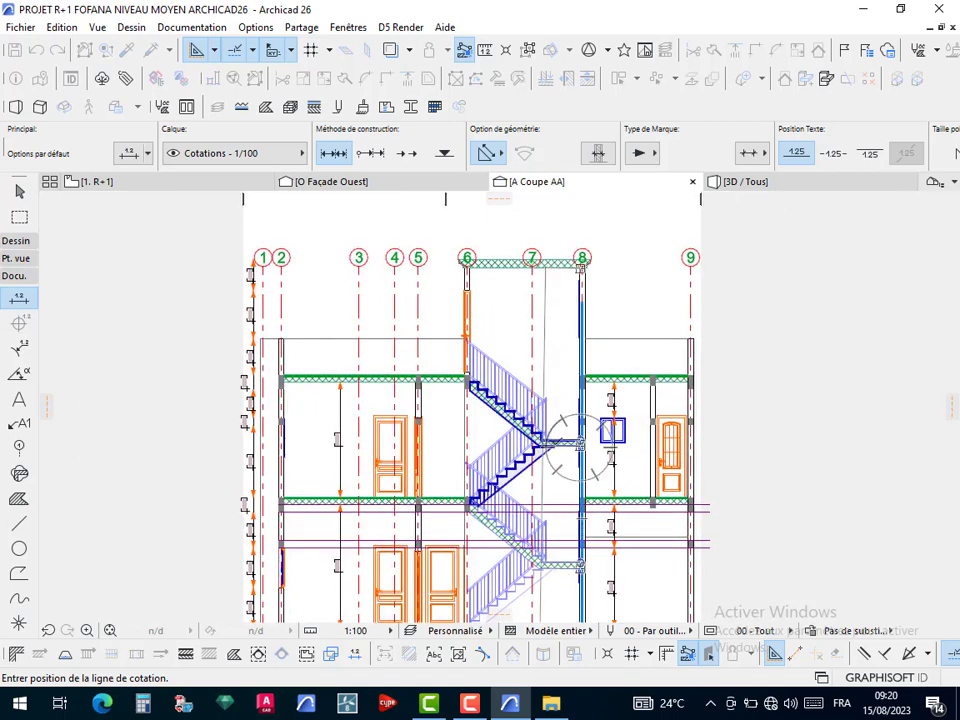
{"action": "left_click", "coordinate": [568, 447]}
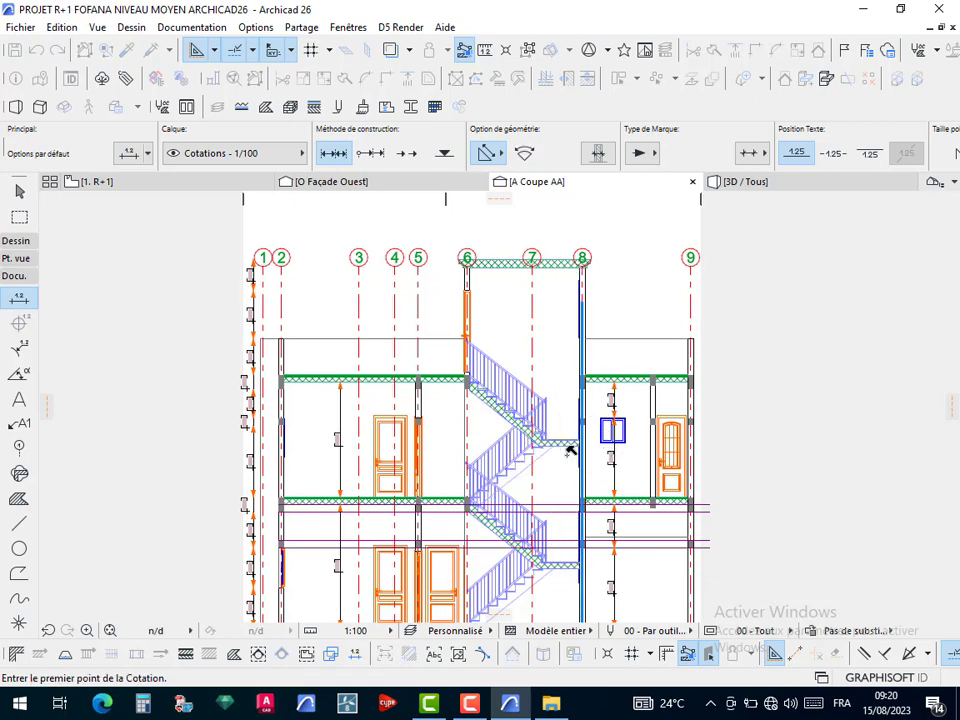
{"action": "scroll", "coordinate": [568, 455], "scroll_direction": "up", "scroll_amount": 5}
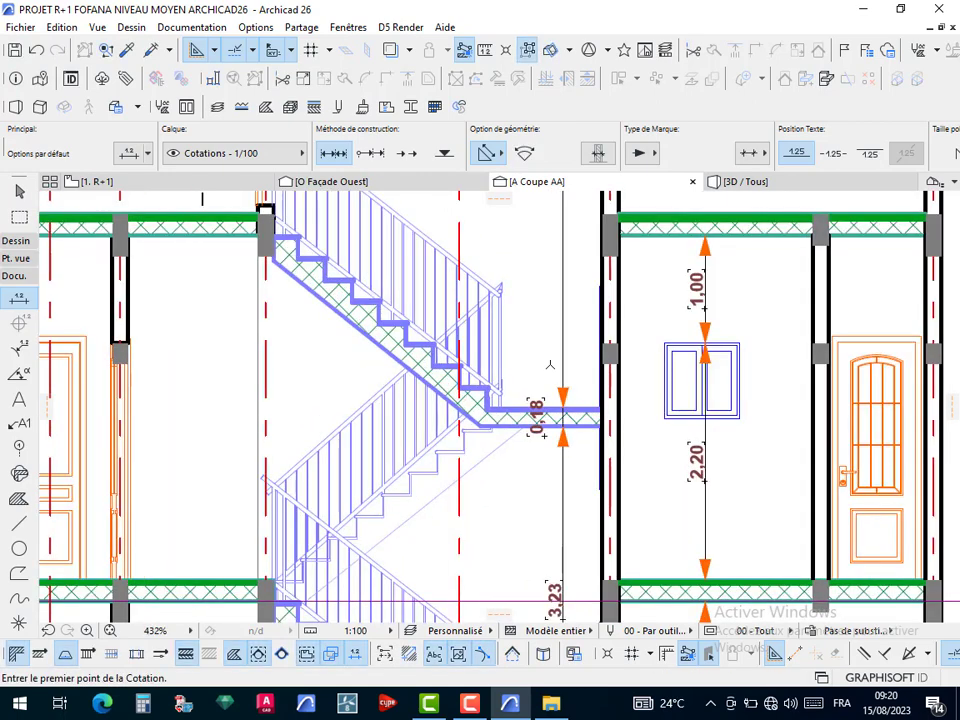
Start a vertical dimension chain from the top corner of the stairwell roof slab to the terrace floor level at axis 9
{"action": "scroll", "coordinate": [538, 322], "scroll_direction": "down", "scroll_amount": 5}
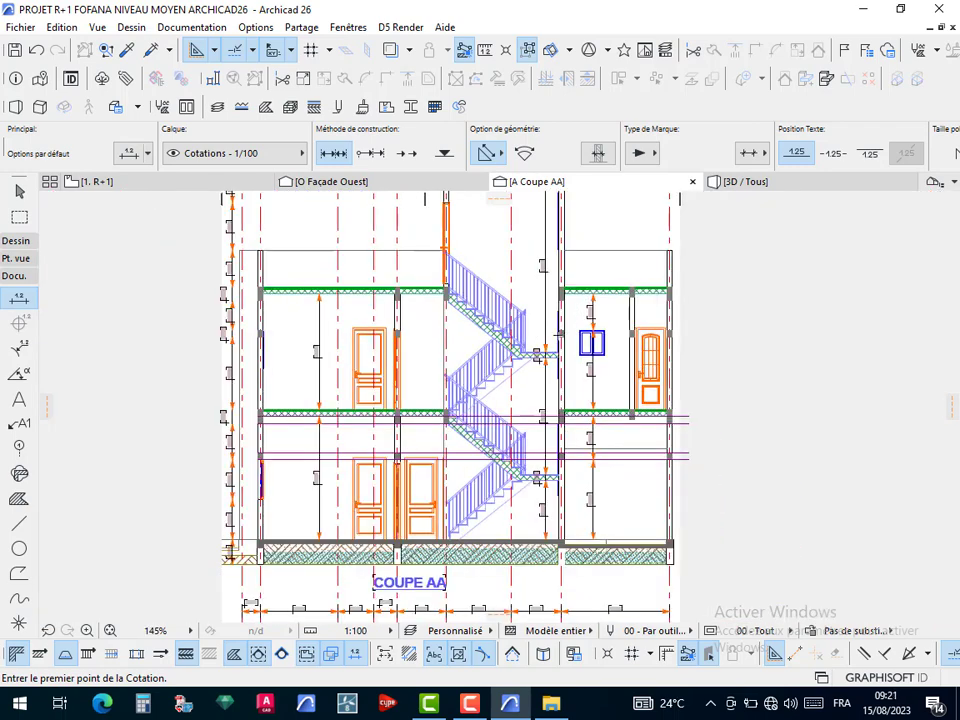
{"action": "middle_click_drag", "start_coordinate": [538, 383], "coordinate": [494, 453]}
{"action": "scroll", "coordinate": [531, 237], "scroll_direction": "up", "scroll_amount": 7}
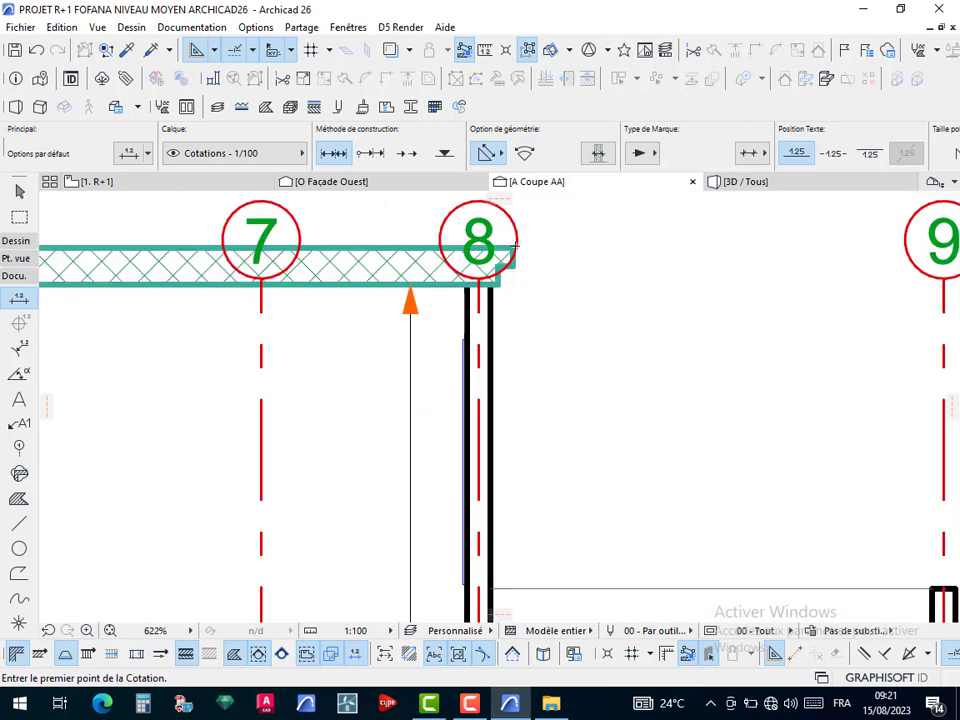
{"action": "scroll", "coordinate": [561, 221], "scroll_direction": "down", "scroll_amount": 7}
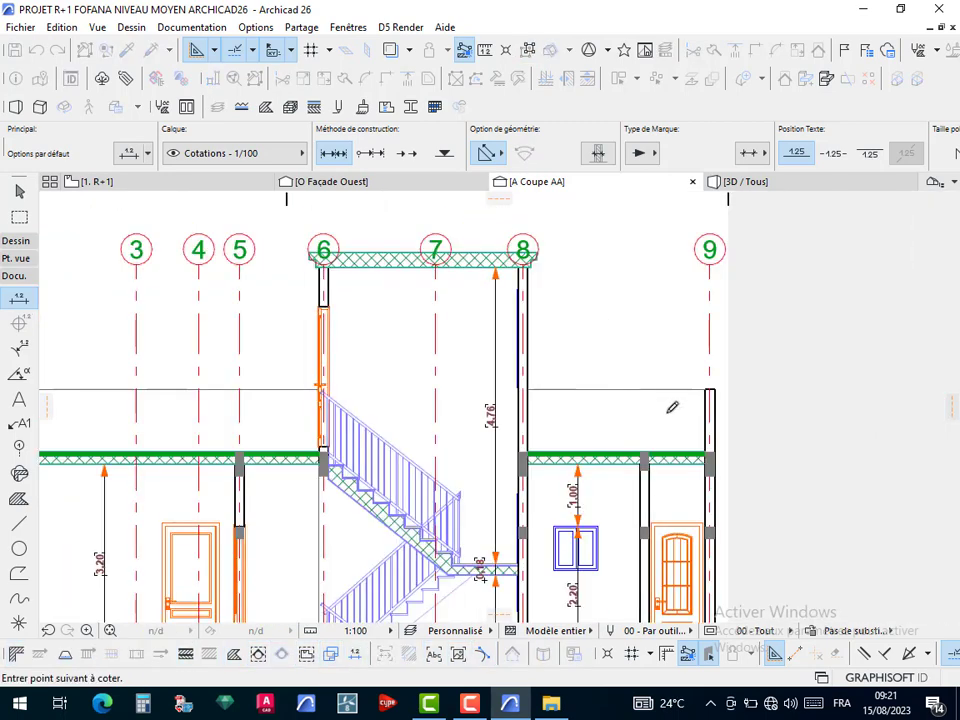
{"action": "scroll", "coordinate": [626, 340], "scroll_direction": "up", "scroll_amount": 5}
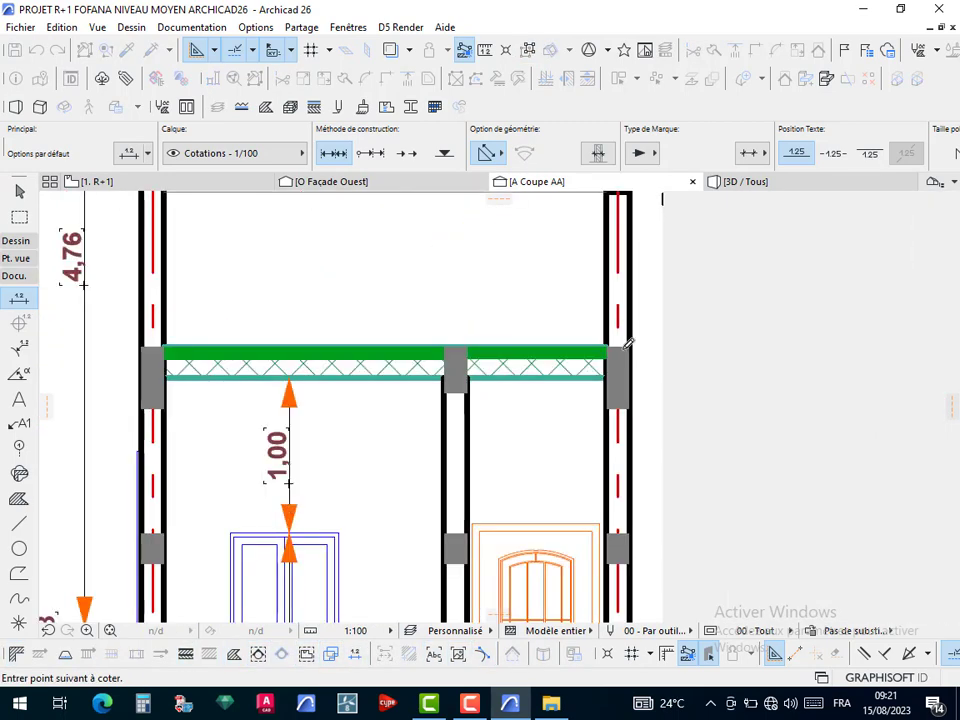
{"action": "scroll", "coordinate": [636, 330], "scroll_direction": "down", "scroll_amount": 3}
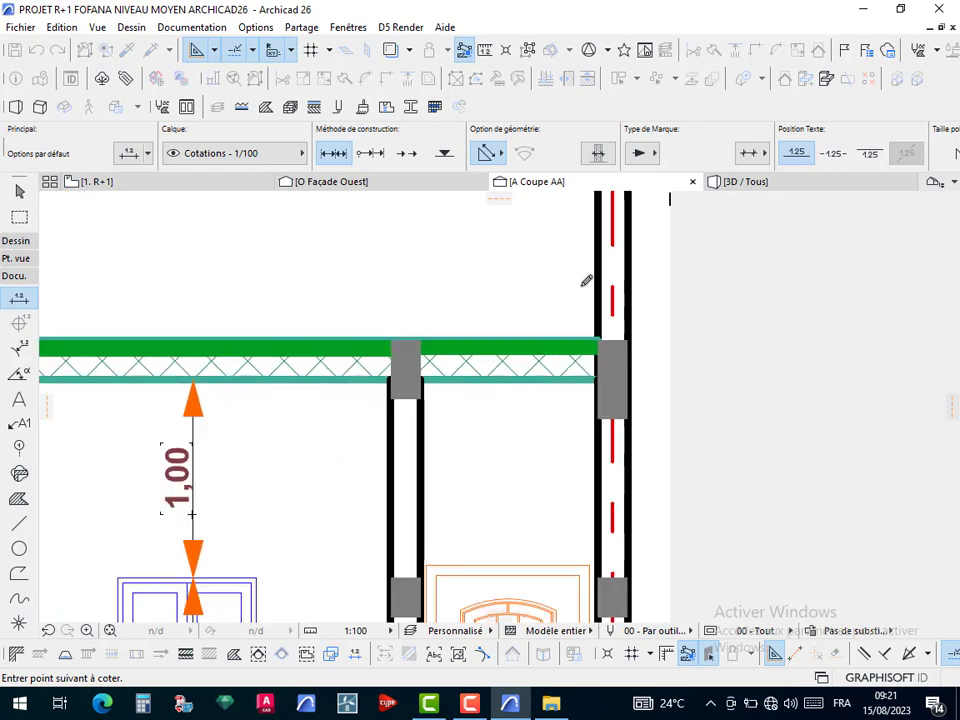
Extend the dimension chain along the axis 9 wall with points at the first floor, ground floor and foundation base
{"action": "scroll", "coordinate": [600, 548], "scroll_direction": "down", "scroll_amount": 2}
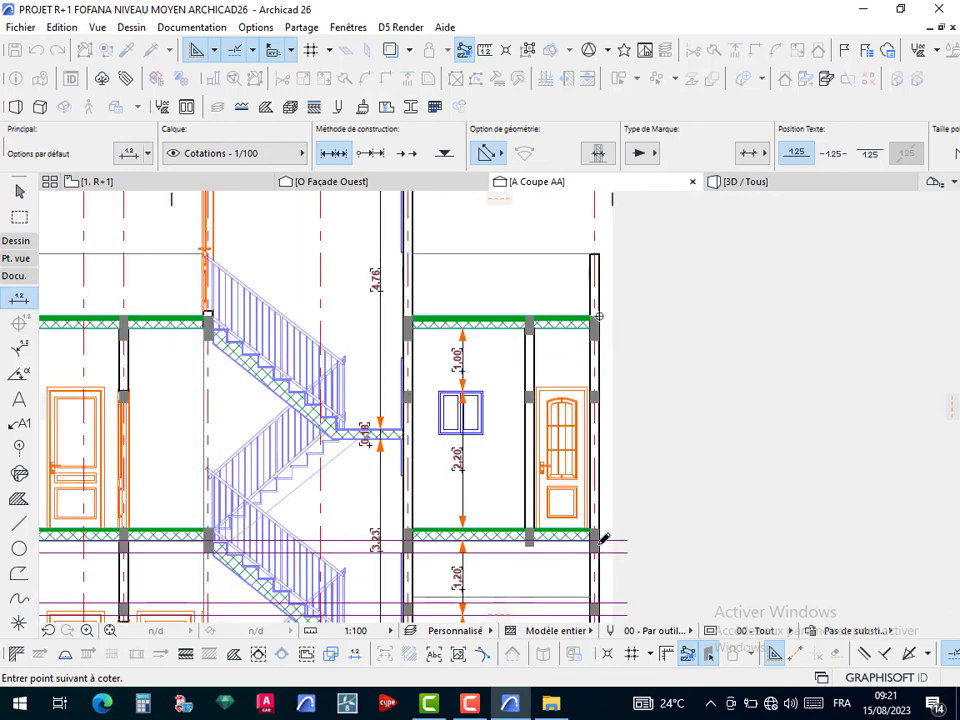
{"action": "scroll", "coordinate": [604, 525], "scroll_direction": "up", "scroll_amount": 3}
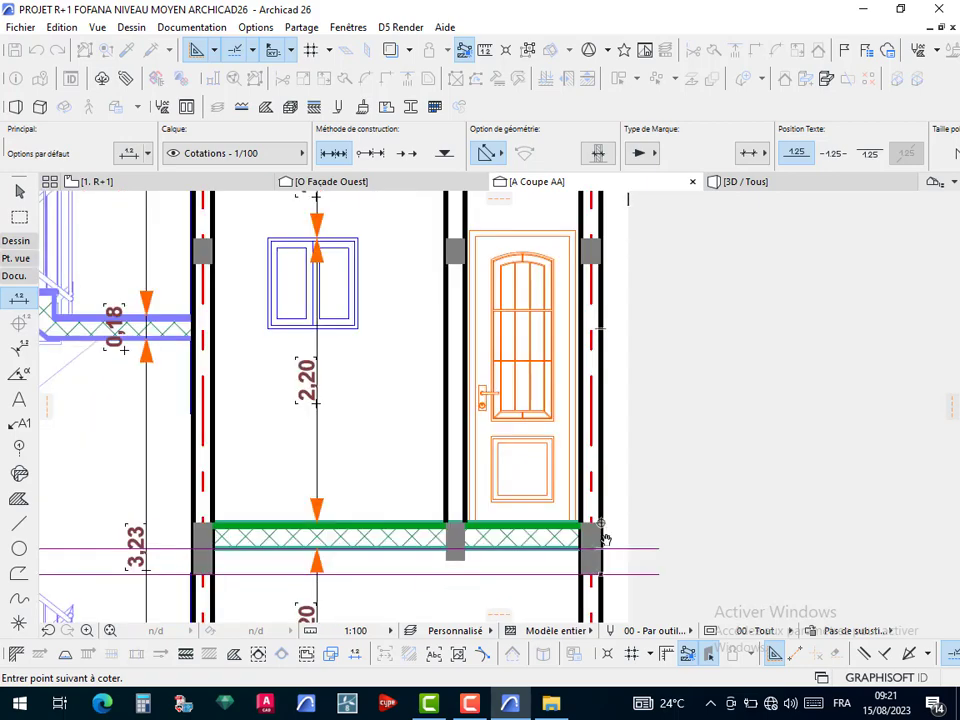
{"action": "middle_click_drag", "start_coordinate": [605, 540], "coordinate": [600, 306]}
{"action": "scroll", "coordinate": [602, 403], "scroll_direction": "down", "scroll_amount": 3}
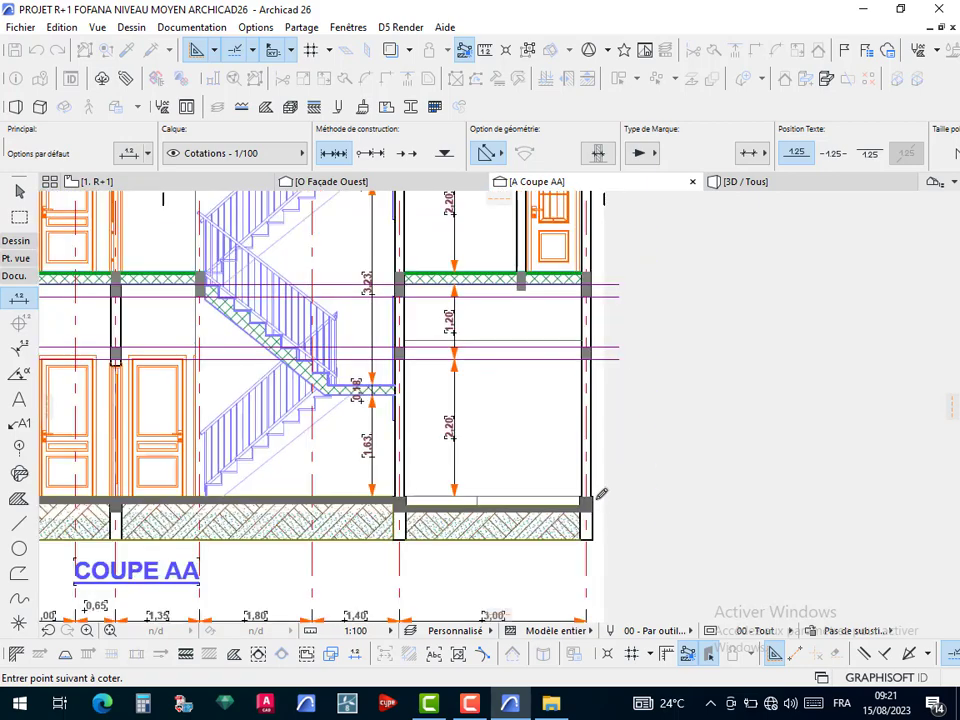
{"action": "scroll", "coordinate": [600, 455], "scroll_direction": "down", "scroll_amount": 1}
{"action": "scroll", "coordinate": [596, 433], "scroll_direction": "up", "scroll_amount": 6}
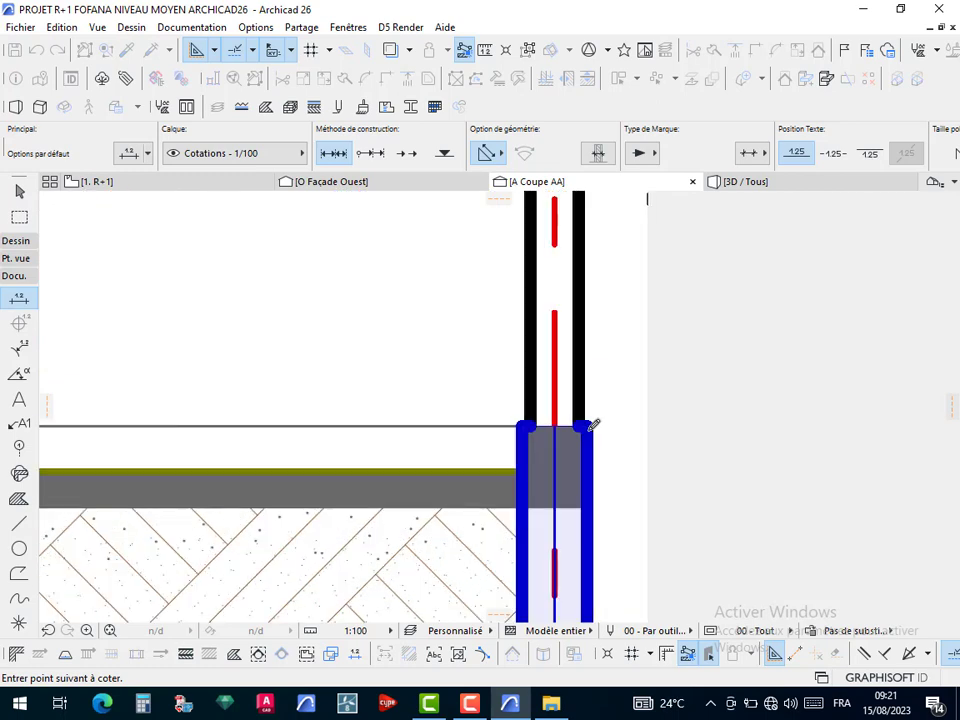
{"action": "scroll", "coordinate": [585, 410], "scroll_direction": "down", "scroll_amount": 4, "text": "shift"}
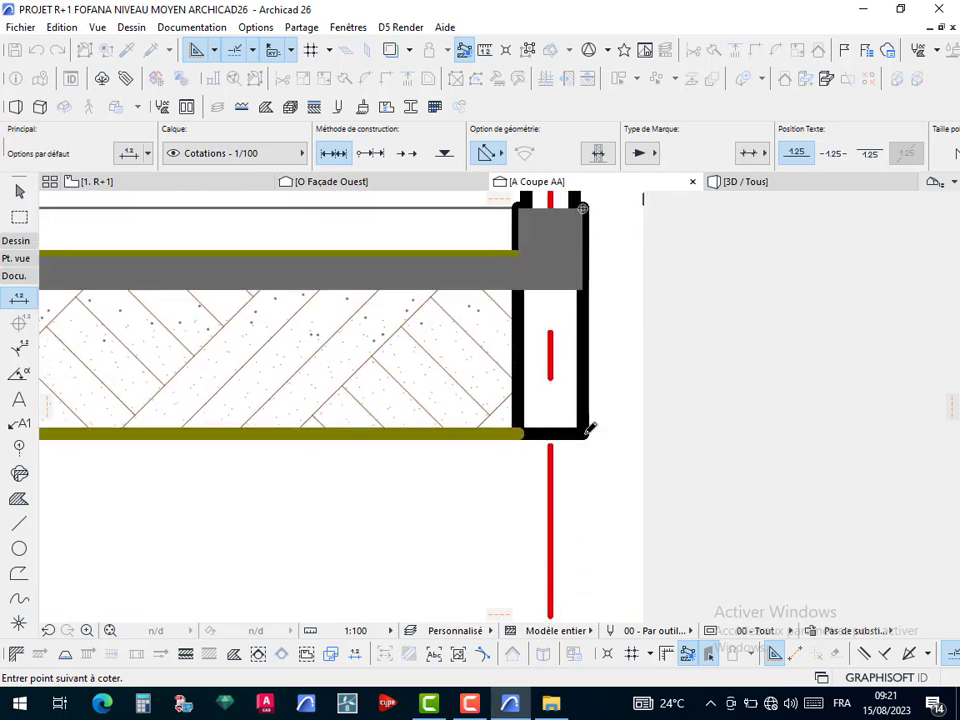
{"action": "double_click", "coordinate": [627, 339]}
Place the vertical level dimension line outside the building, just beyond the axis 9 exterior wall
{"action": "scroll", "coordinate": [632, 320], "scroll_direction": "down", "scroll_amount": 3}
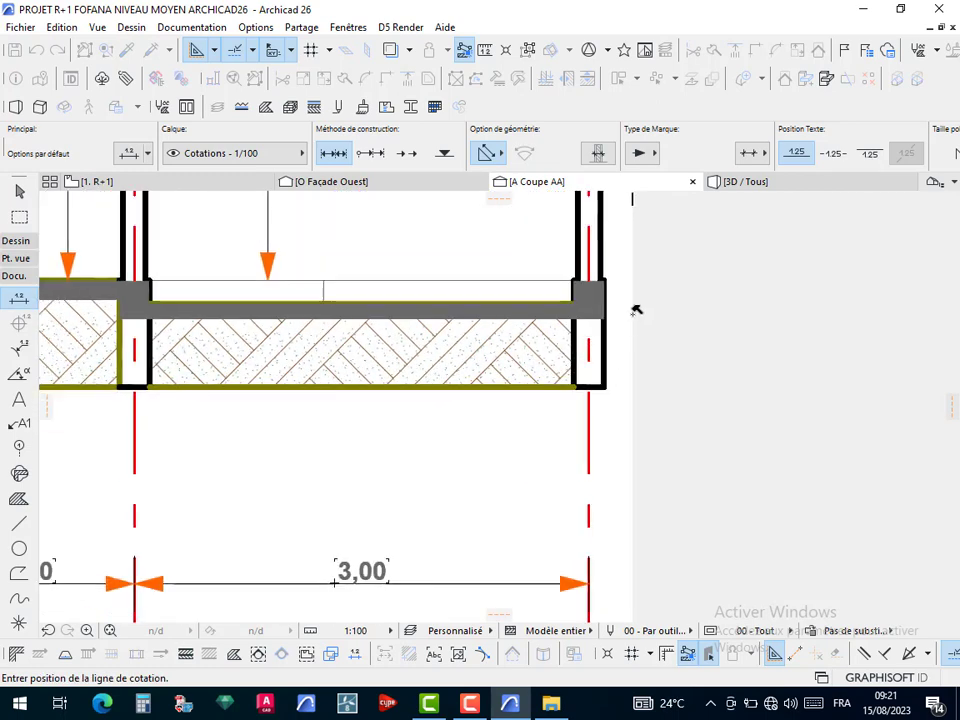
{"action": "scroll", "coordinate": [636, 311], "scroll_direction": "down", "scroll_amount": 4}
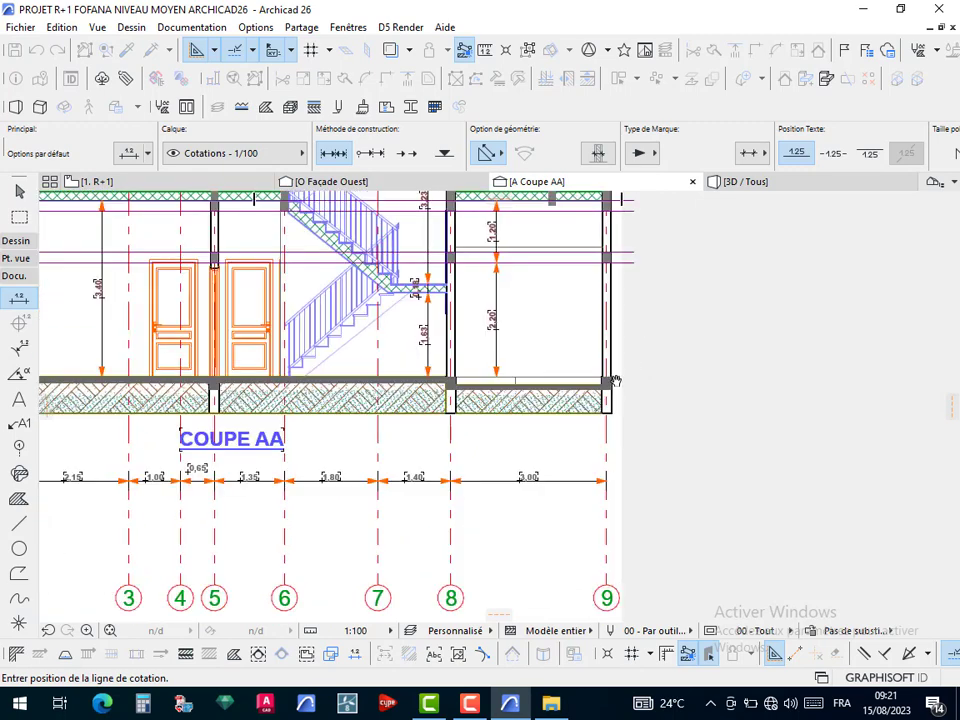
{"action": "scroll", "coordinate": [615, 381], "scroll_direction": "up", "scroll_amount": 4, "text": "shift"}
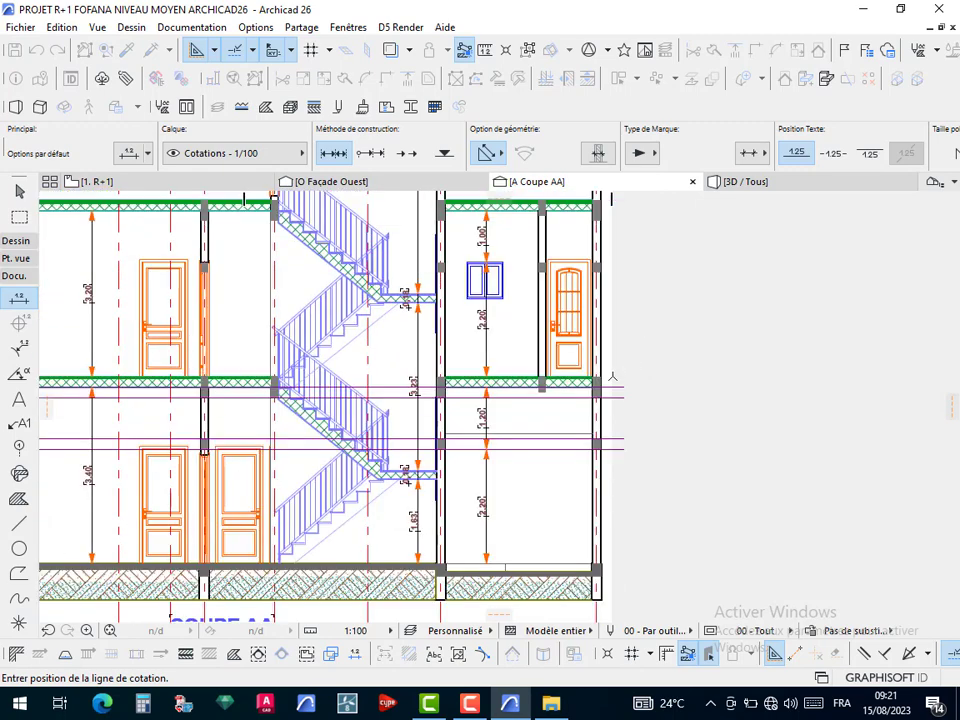
{"action": "left_click", "coordinate": [633, 307]}
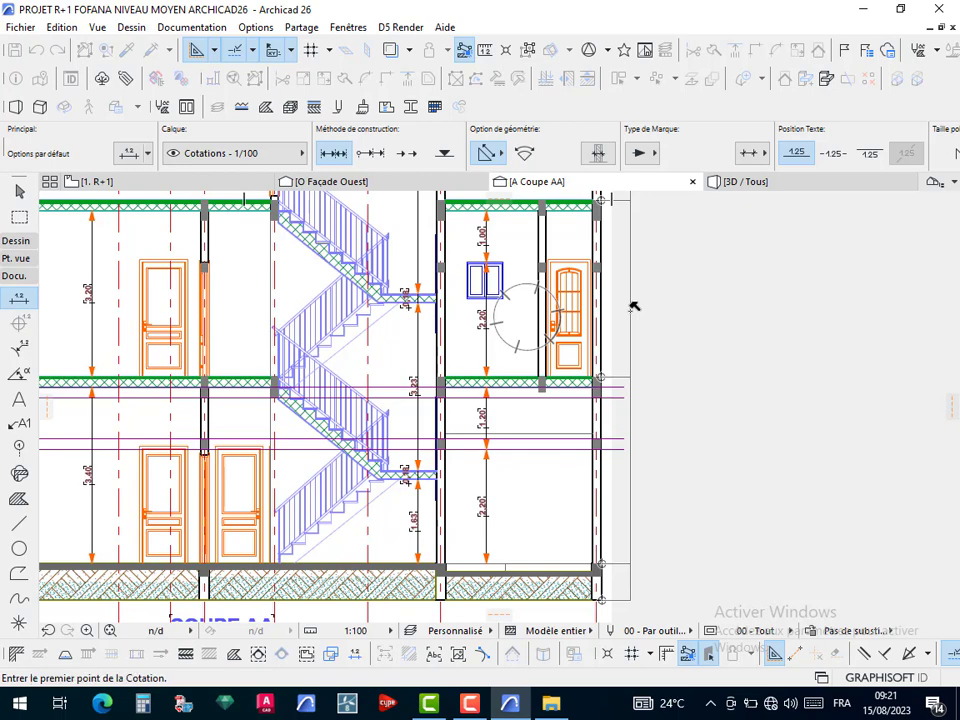
{"action": "key", "text": "Escape"}
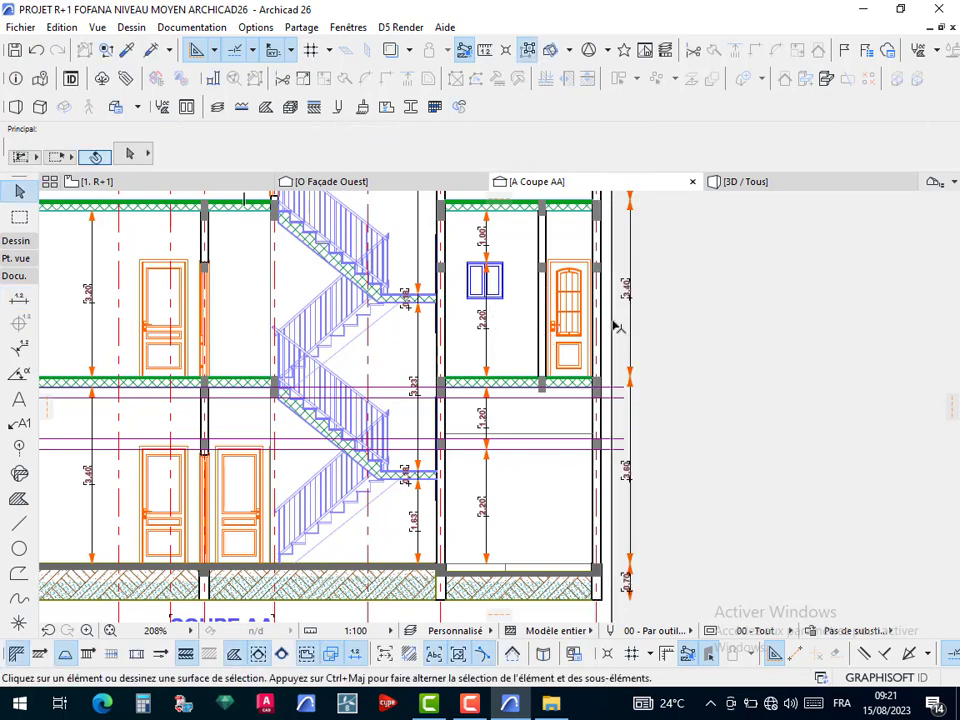
Move both side limits of section AA outward, beyond the exterior vertical dimension lines at axes 1 and 9
{"action": "left_click_drag", "start_coordinate": [613, 322], "coordinate": [655, 328]}
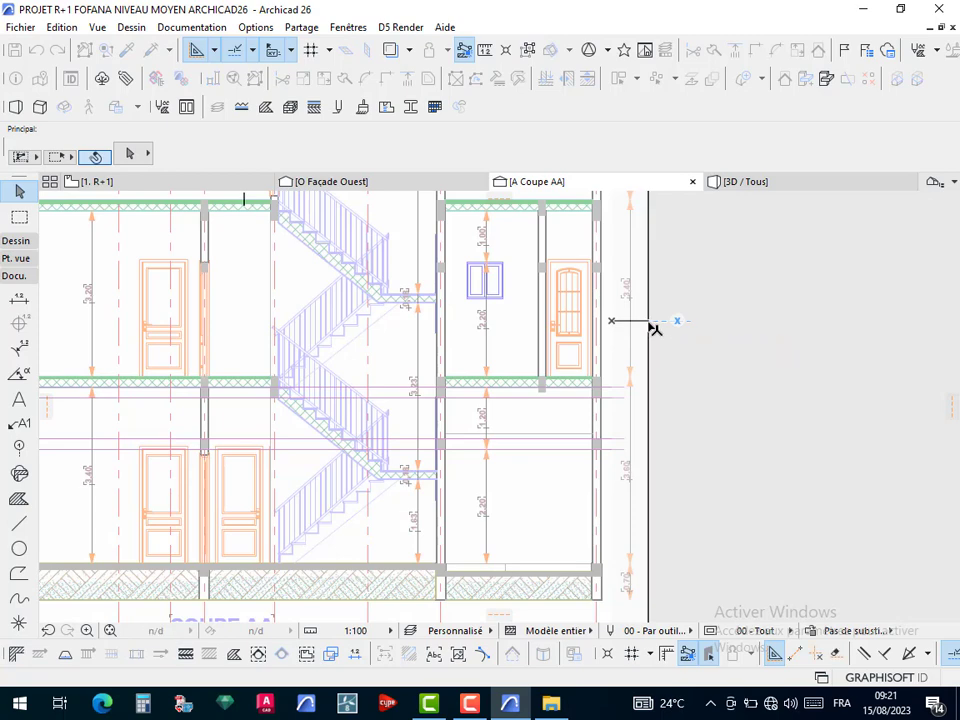
{"action": "left_click_drag", "start_coordinate": [655, 328], "coordinate": [655, 327]}
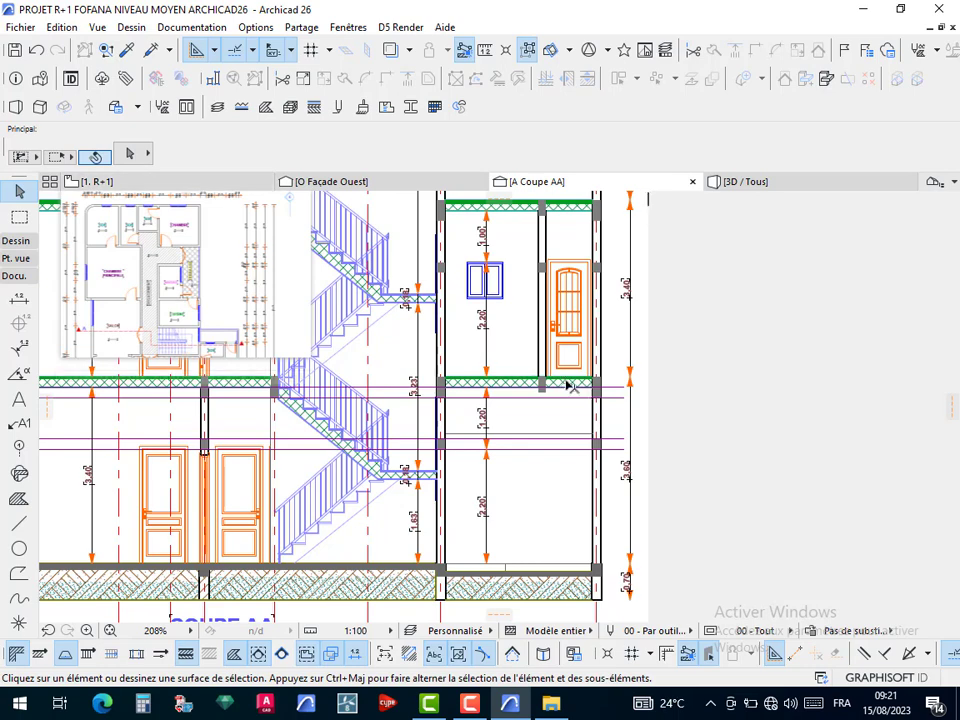
{"action": "scroll", "coordinate": [580, 382], "scroll_direction": "down", "scroll_amount": 2}
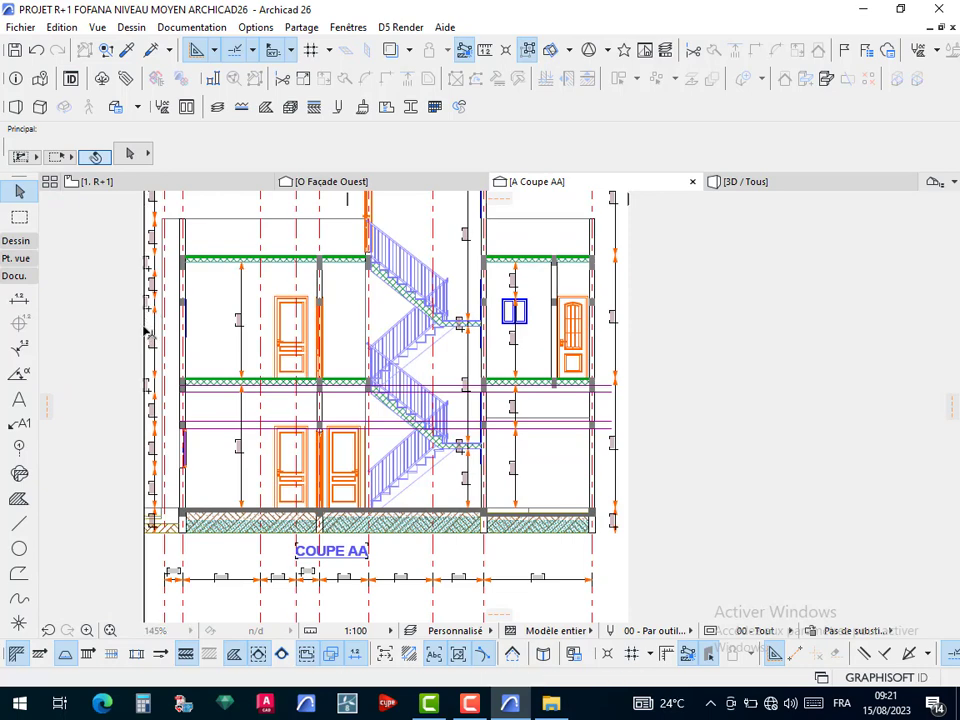
{"action": "left_click_drag", "start_coordinate": [141, 329], "coordinate": [141, 328]}
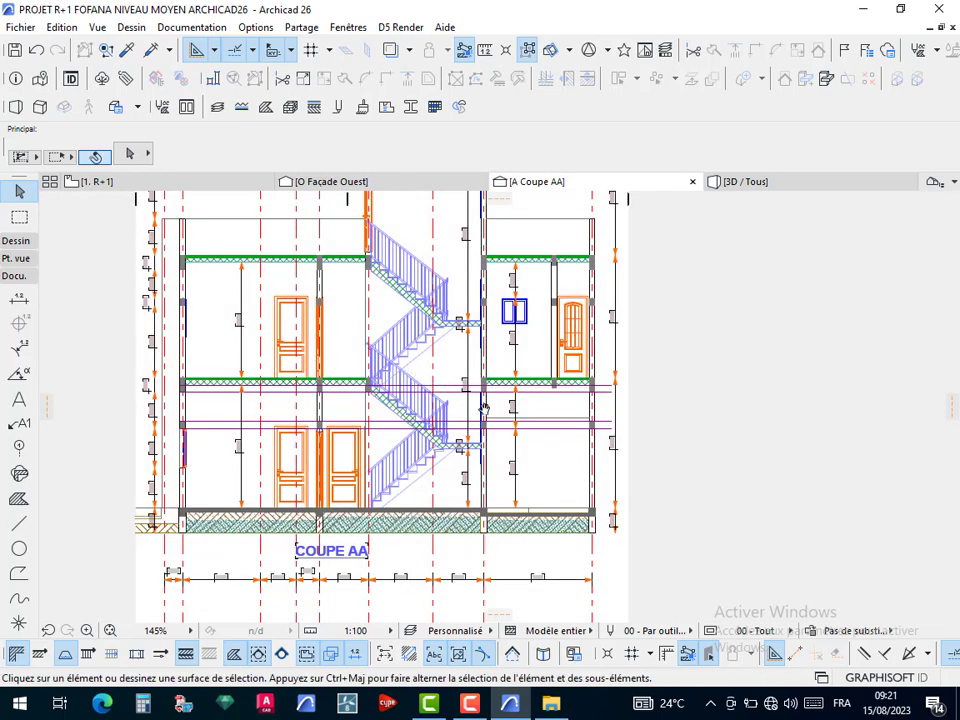
Select and copy the whole section AA drawing with its title and vertical dimensions, leaving out the horizontal dimension chain below it
{"action": "middle_click_drag", "start_coordinate": [415, 370], "coordinate": [486, 410]}
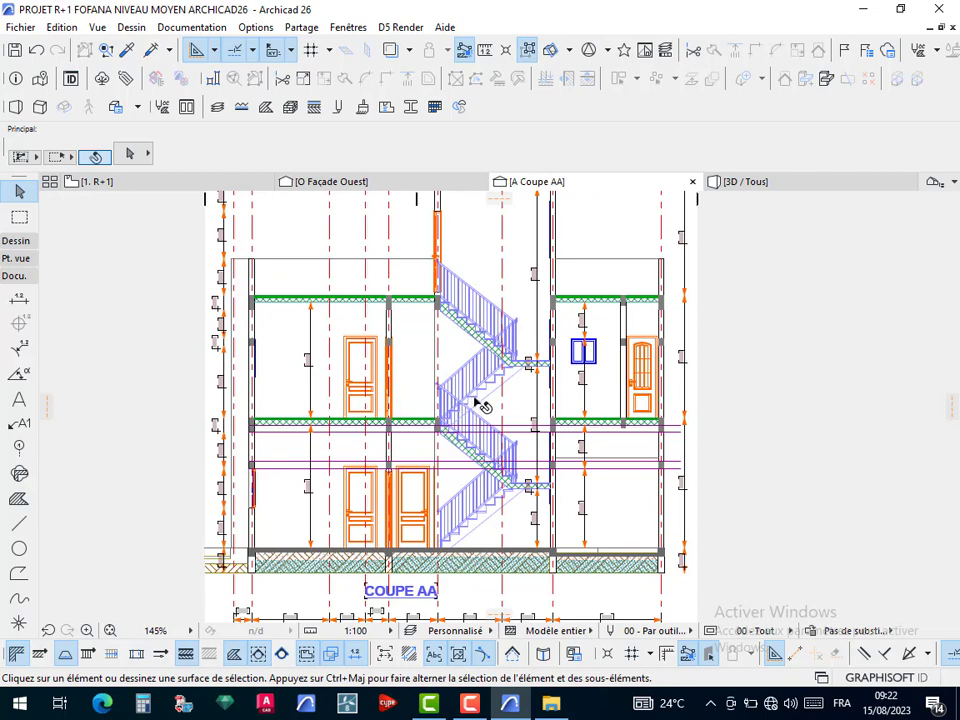
{"action": "scroll", "coordinate": [479, 402], "scroll_direction": "down", "scroll_amount": 5}
{"action": "left_click", "coordinate": [332, 284]}
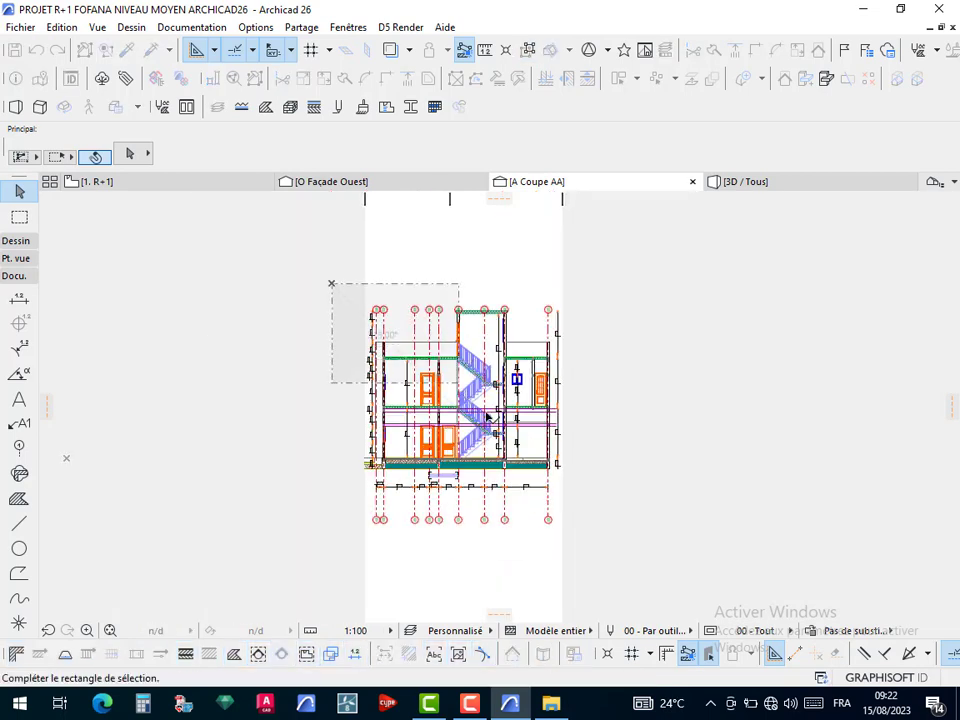
{"action": "left_click", "coordinate": [587, 501]}
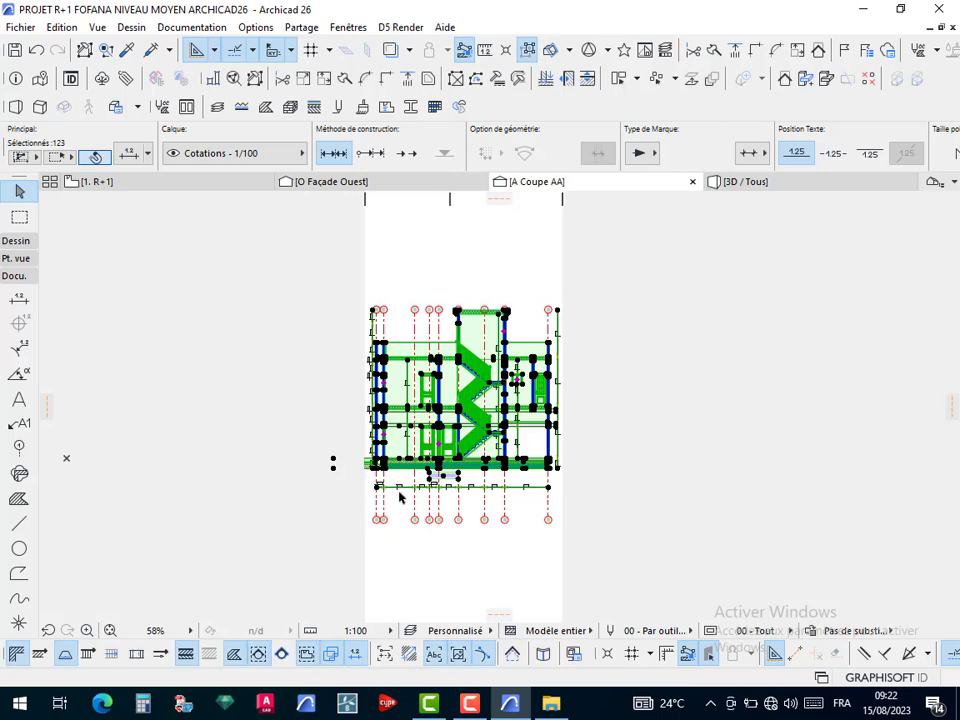
{"action": "scroll", "coordinate": [401, 495], "scroll_direction": "up", "scroll_amount": 5}
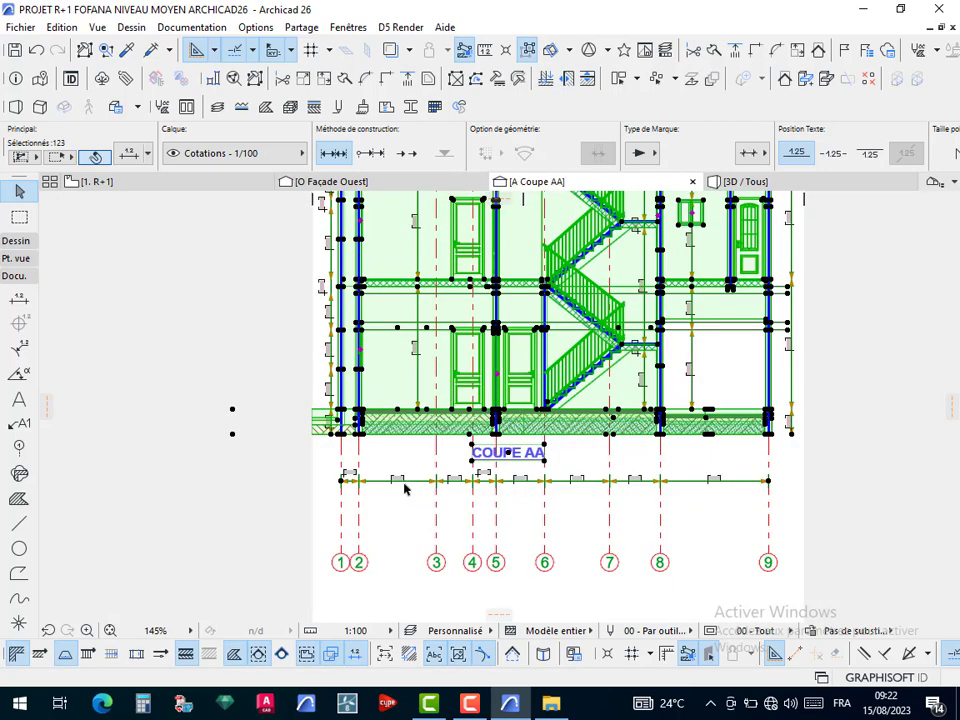
{"action": "left_click", "coordinate": [415, 482], "text": "shift"}
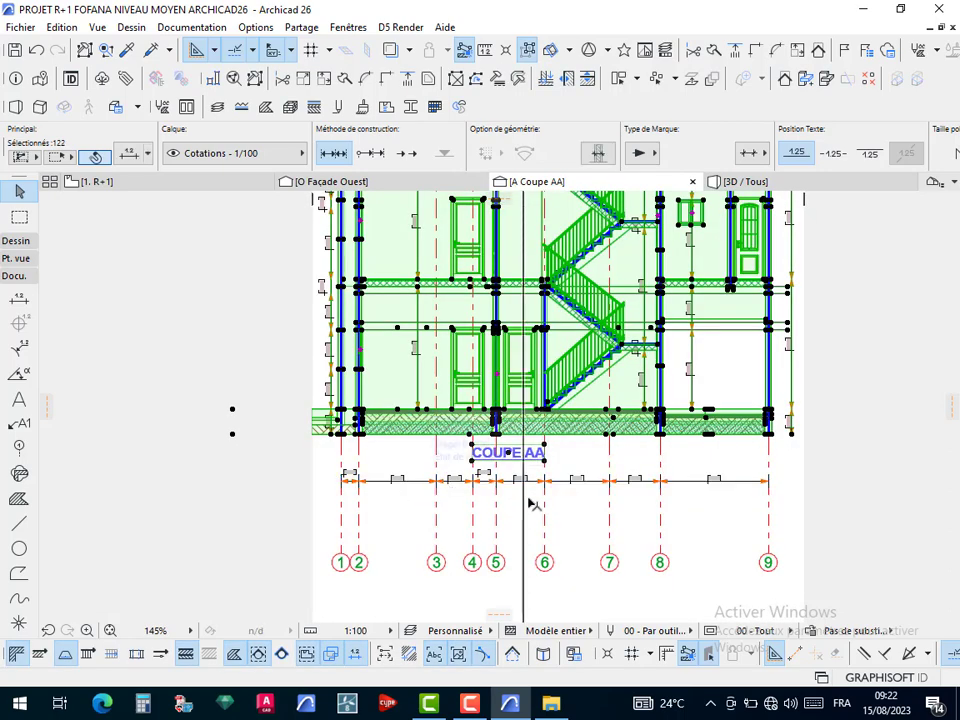
{"action": "scroll", "coordinate": [527, 510], "scroll_direction": "down", "scroll_amount": 2}
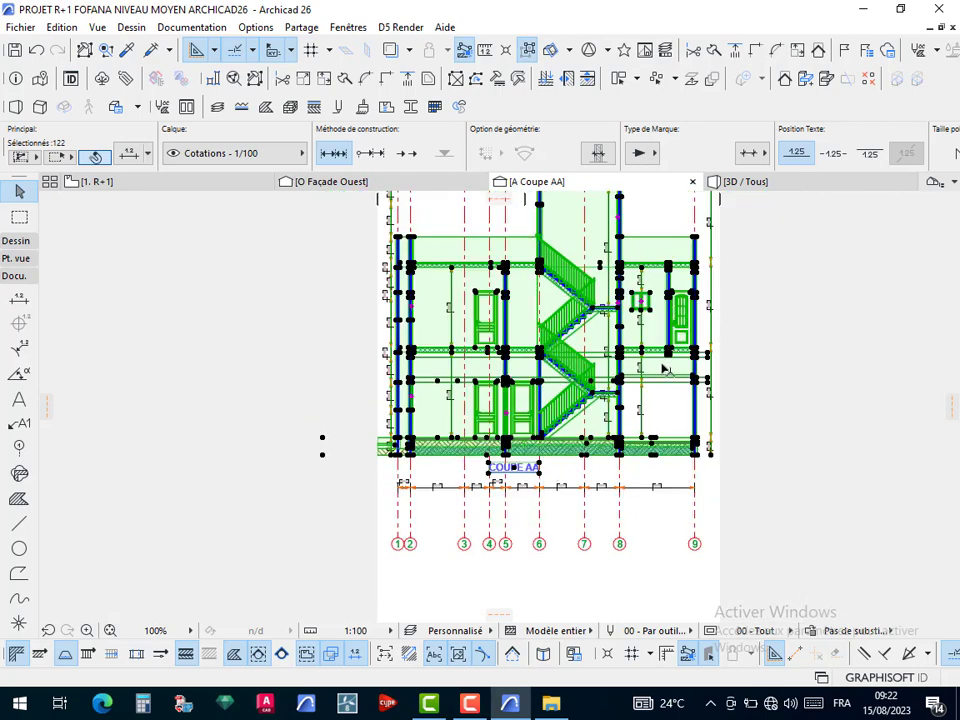
{"action": "scroll", "coordinate": [660, 388], "scroll_direction": "up", "scroll_amount": 2}
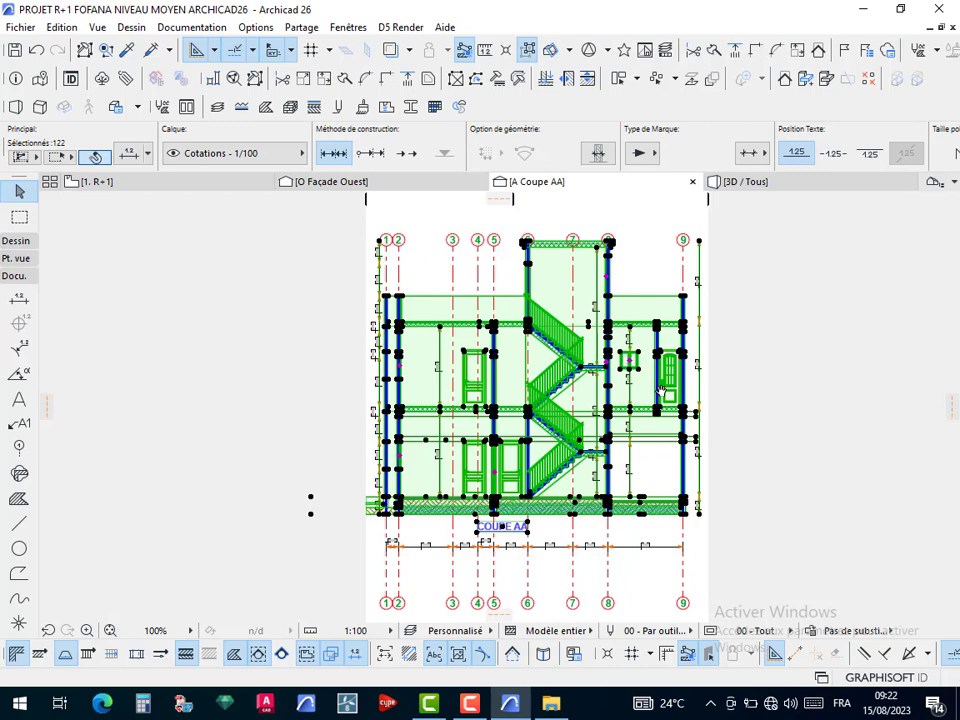
{"action": "scroll", "coordinate": [660, 388], "scroll_direction": "up", "scroll_amount": 1}
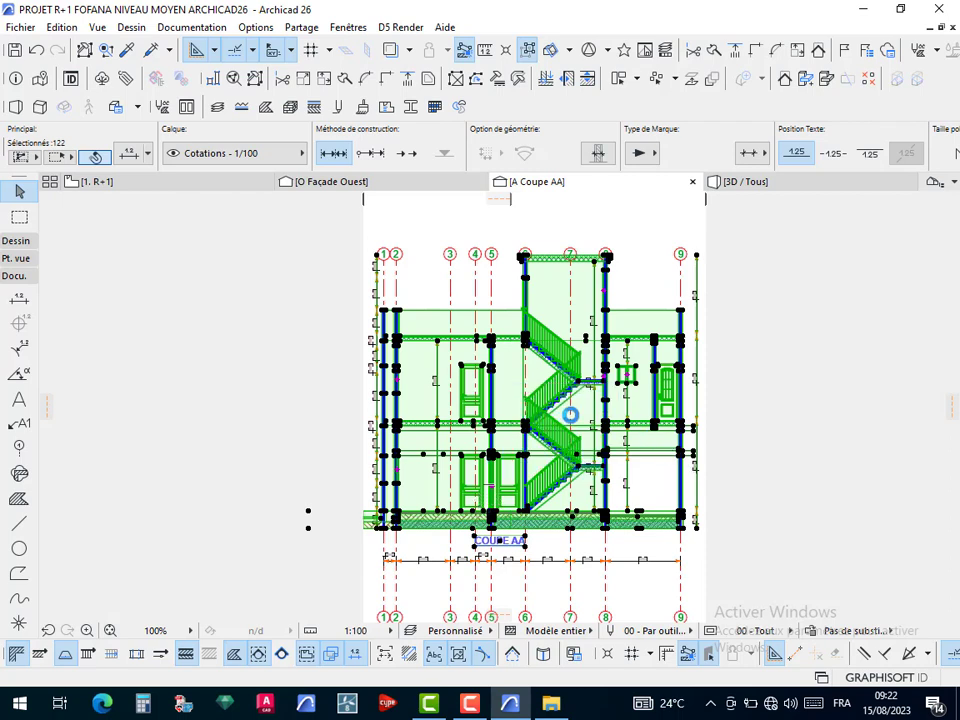
Open the 0. RDC floor plan and paste the copied section AA into it
{"action": "right_click", "coordinate": [170, 186]}
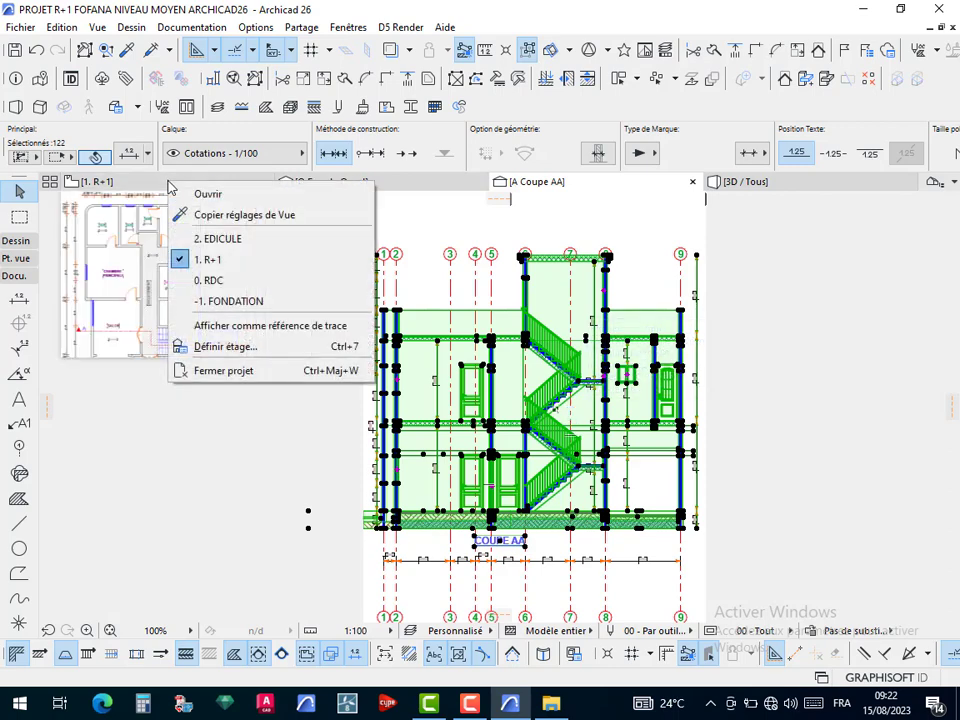
{"action": "left_click", "coordinate": [208, 280]}
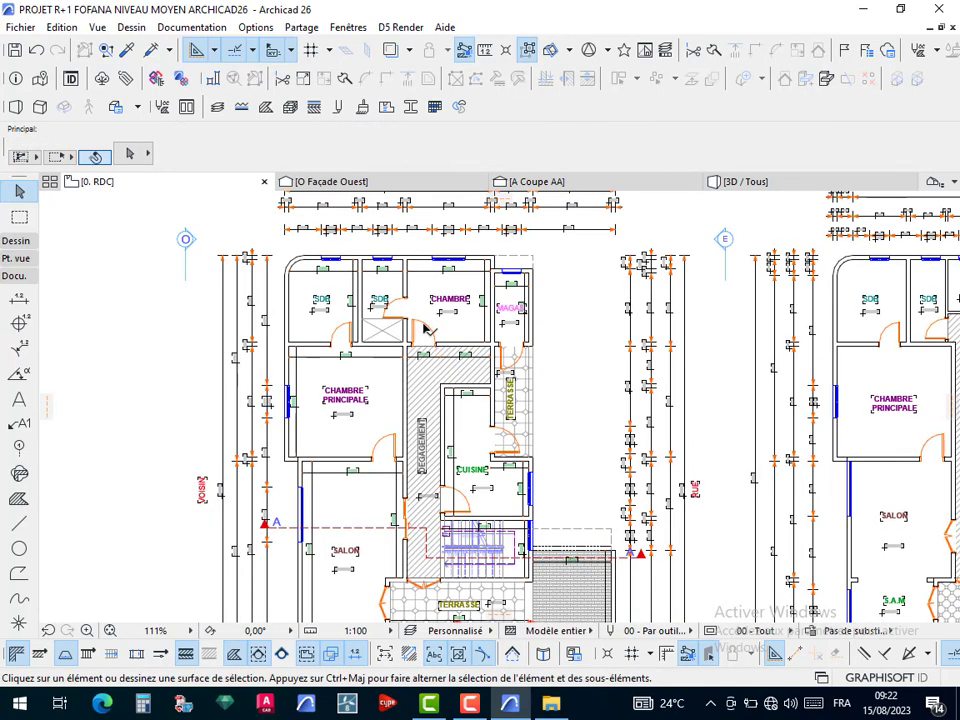
{"action": "scroll", "coordinate": [423, 327], "scroll_direction": "down", "scroll_amount": 5}
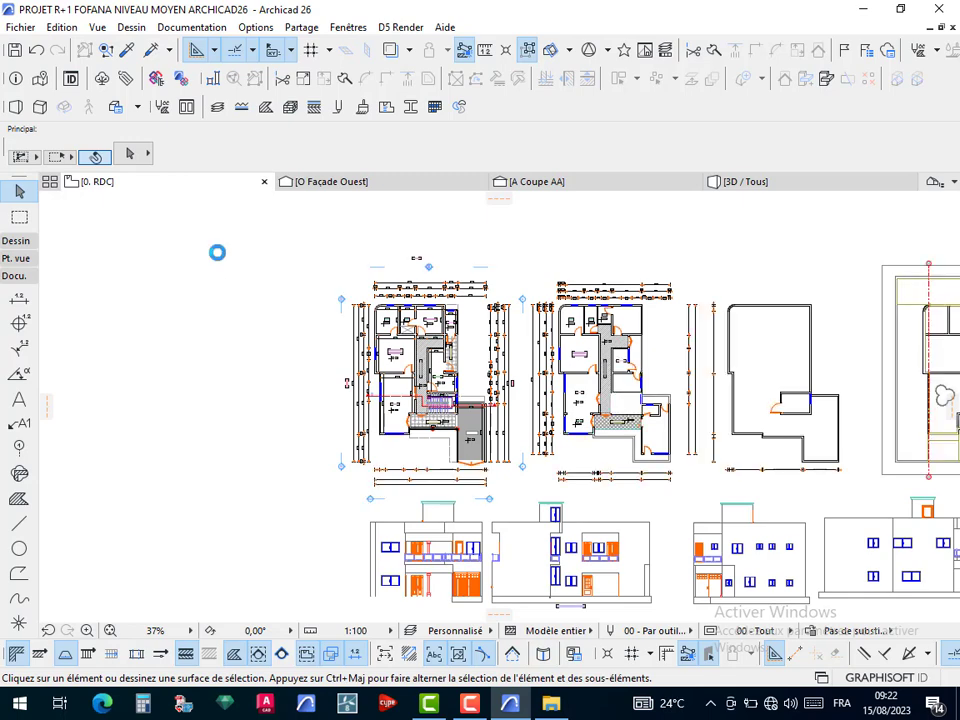
{"action": "right_click", "coordinate": [143, 290]}
{"action": "left_click", "coordinate": [152, 302]}
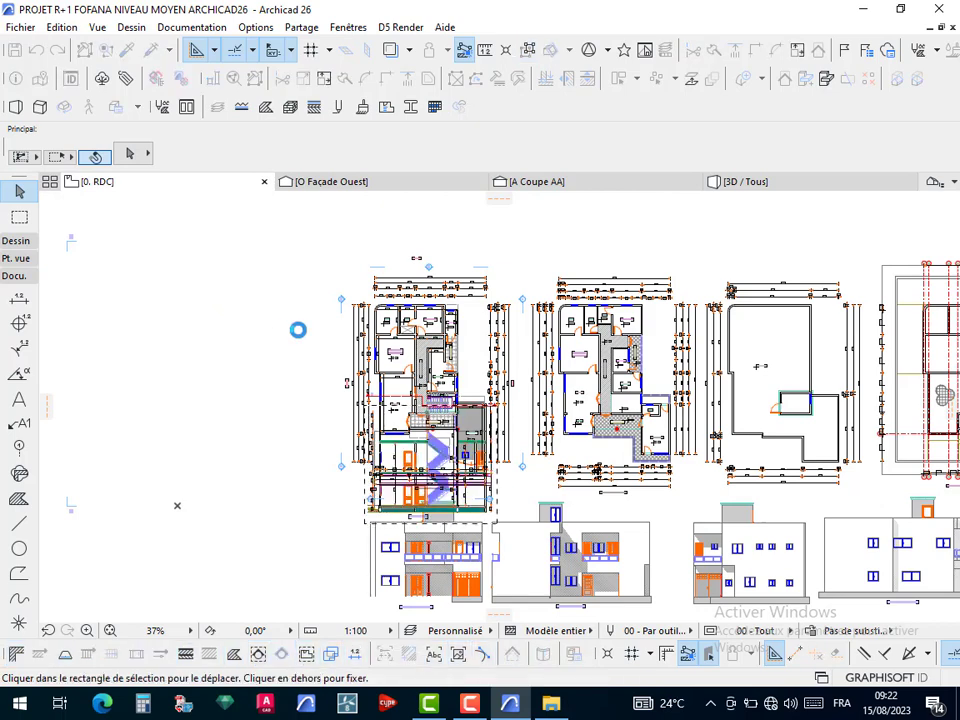
Position the pasted section at the end of the façade row, below the axis grid plan, and fix it in place
{"action": "left_click", "coordinate": [424, 445]}
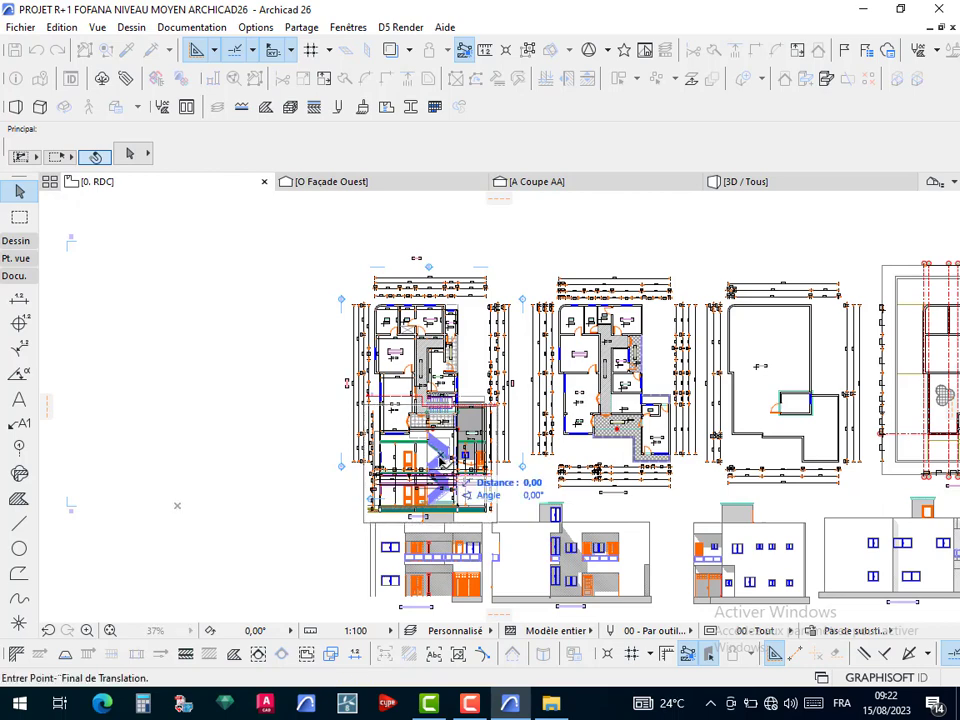
{"action": "scroll", "coordinate": [416, 426], "scroll_direction": "down", "scroll_amount": 4}
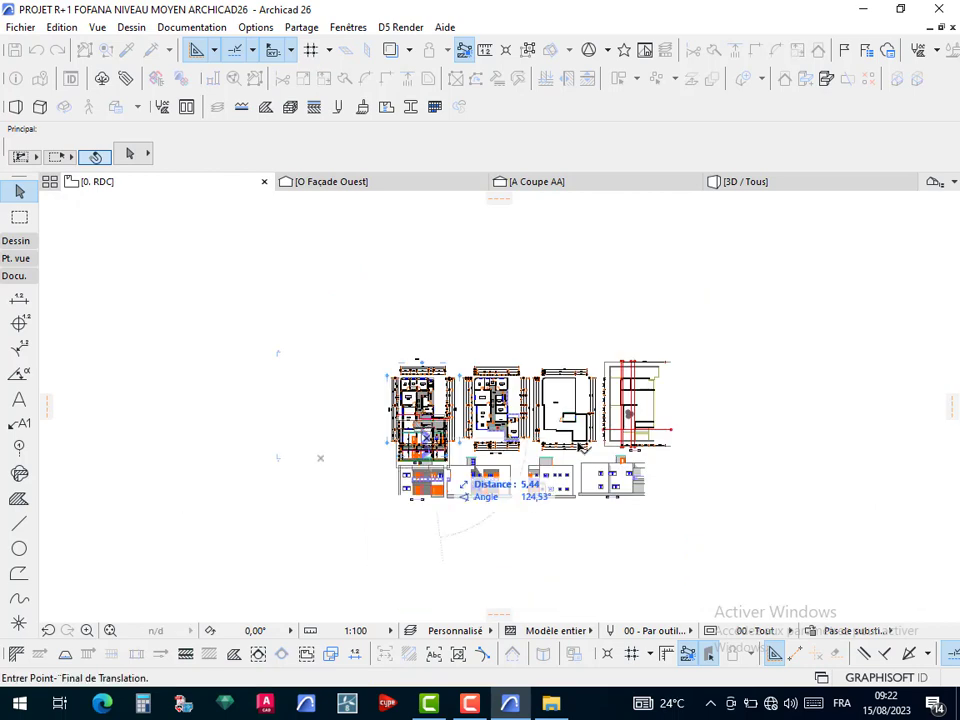
{"action": "left_click", "coordinate": [686, 482]}
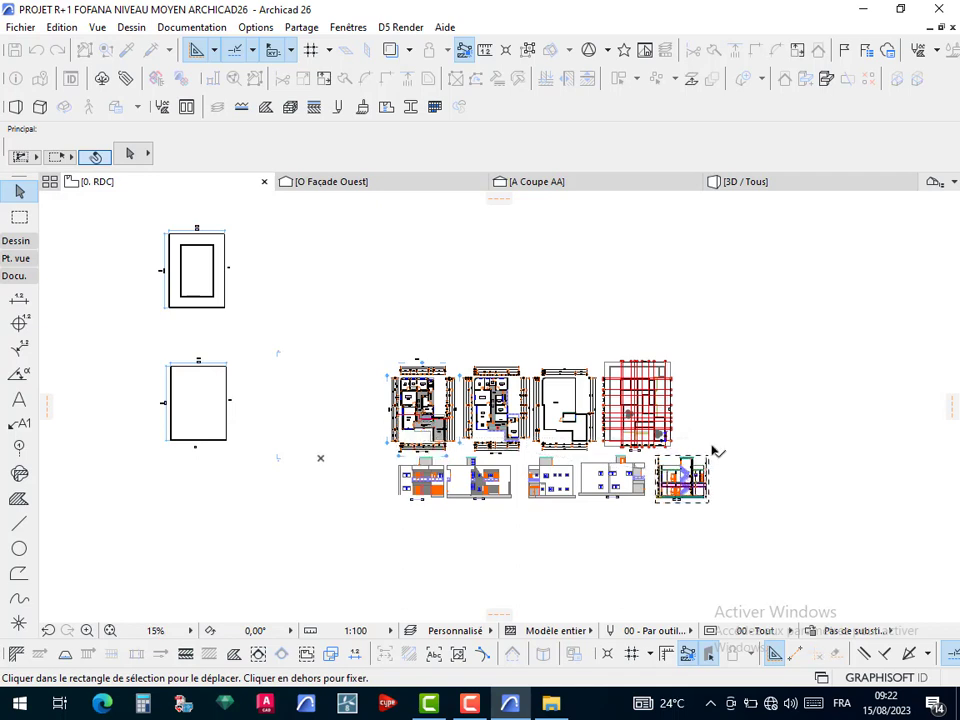
{"action": "left_click", "coordinate": [137, 362]}
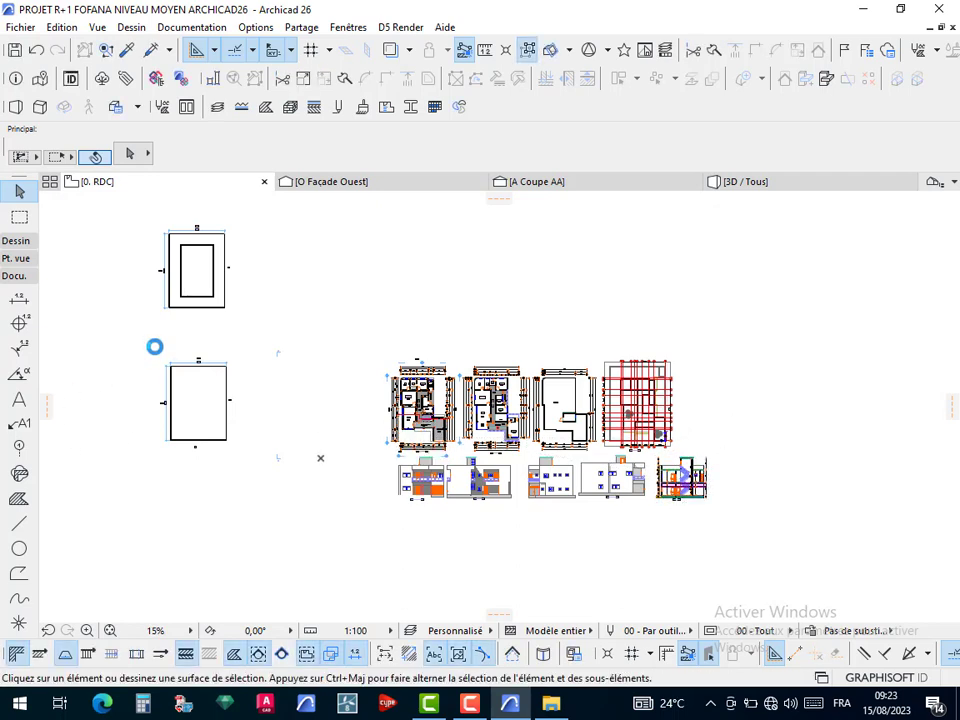
{"action": "left_click_drag", "start_coordinate": [155, 350], "coordinate": [239, 452]}
{"action": "left_click", "coordinate": [248, 343]}
{"action": "scroll", "coordinate": [188, 434], "scroll_direction": "up", "scroll_amount": 2}
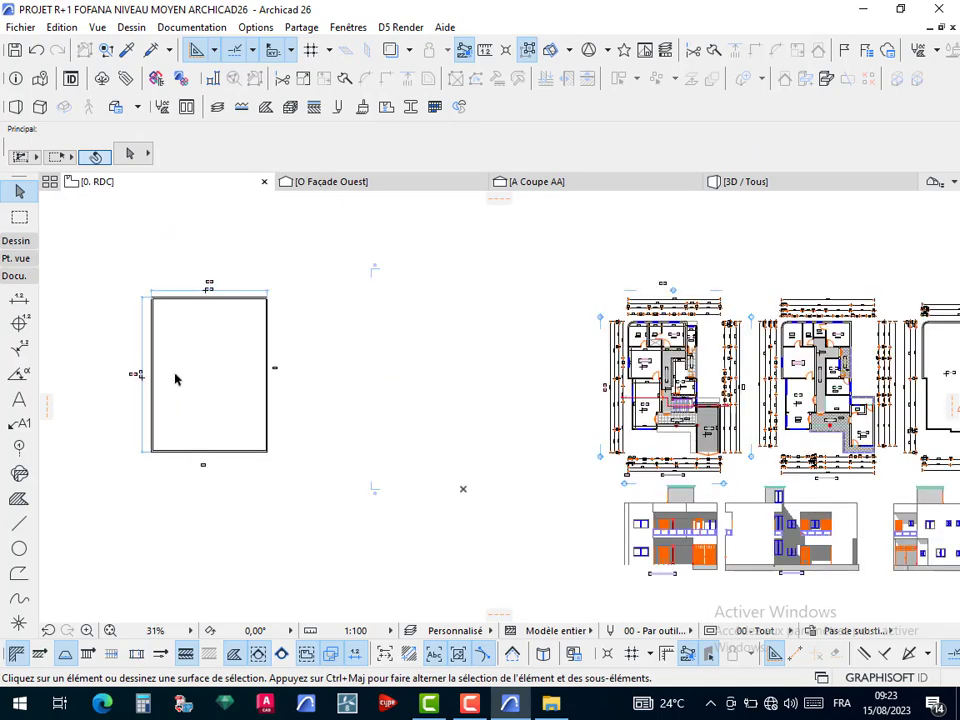
{"action": "scroll", "coordinate": [348, 376], "scroll_direction": "down", "scroll_amount": 1}
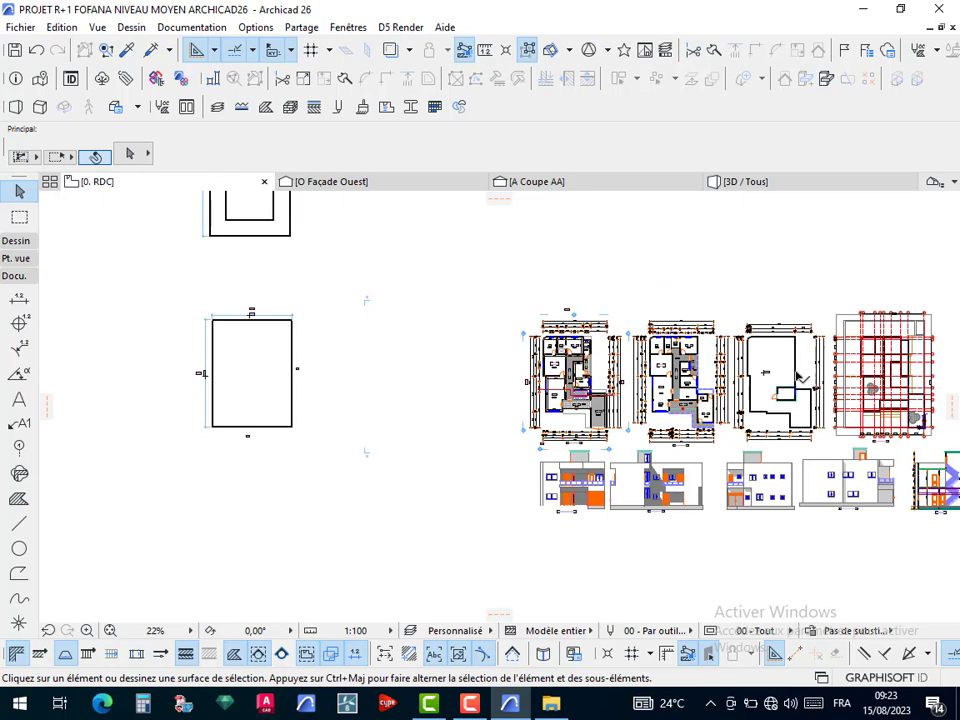
Select the roof terrace plan's perimeter walls: the rounded corner, the north, east and west sides, and the stepped south-west walls
{"action": "scroll", "coordinate": [783, 358], "scroll_direction": "up", "scroll_amount": 5}
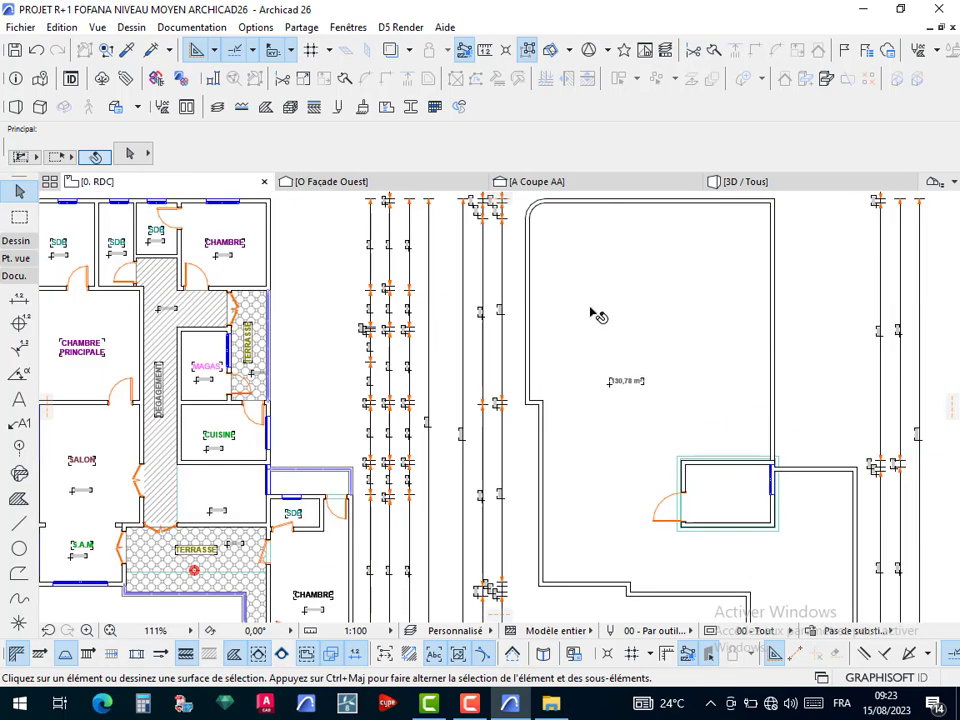
{"action": "left_click", "coordinate": [529, 226]}
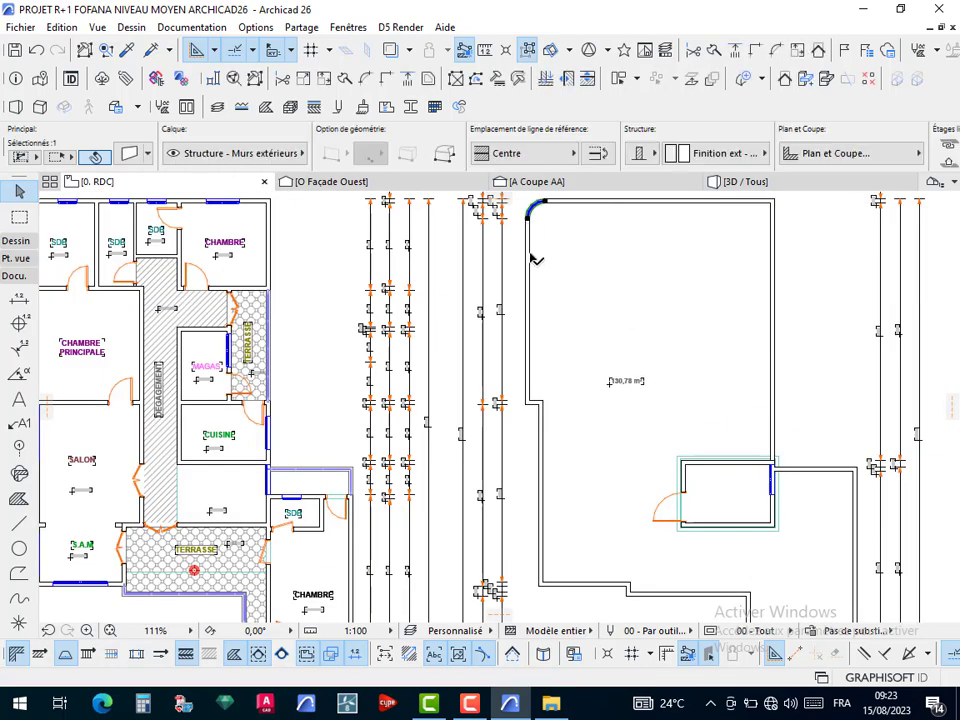
{"action": "left_click", "coordinate": [529, 258]}
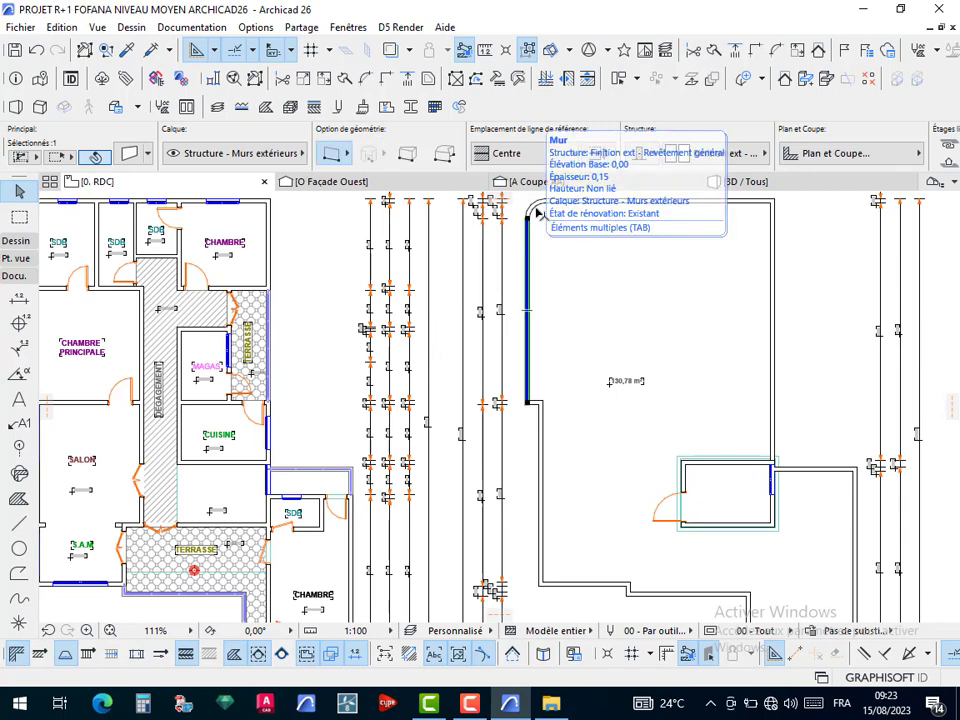
{"action": "left_click", "coordinate": [538, 212], "text": "shift"}
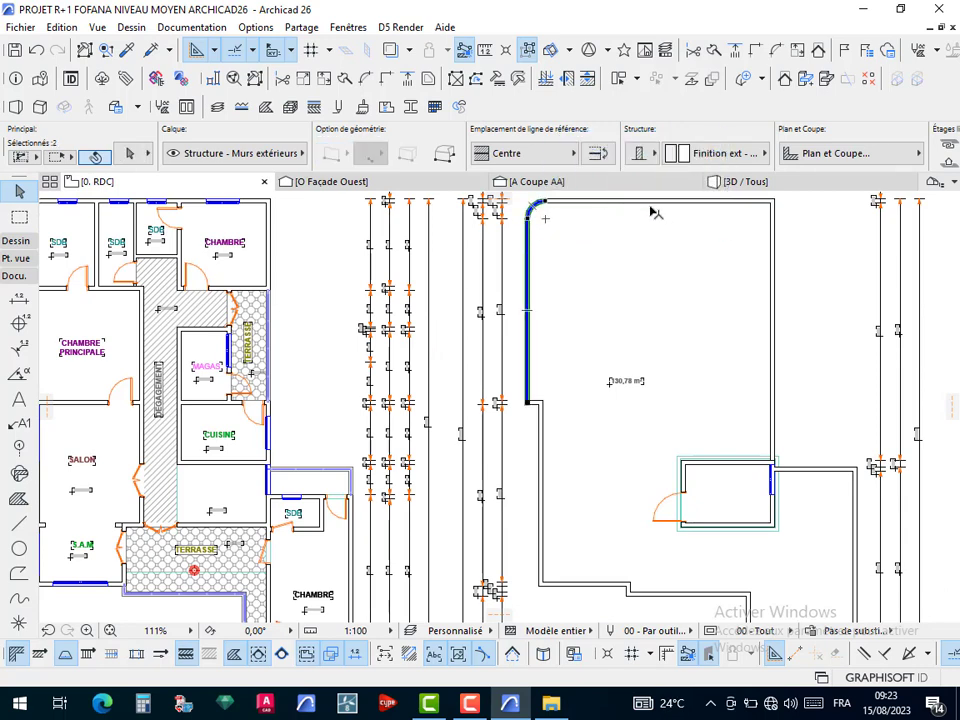
{"action": "left_click", "coordinate": [690, 202], "text": "shift"}
{"action": "left_click", "coordinate": [773, 270], "text": "shift"}
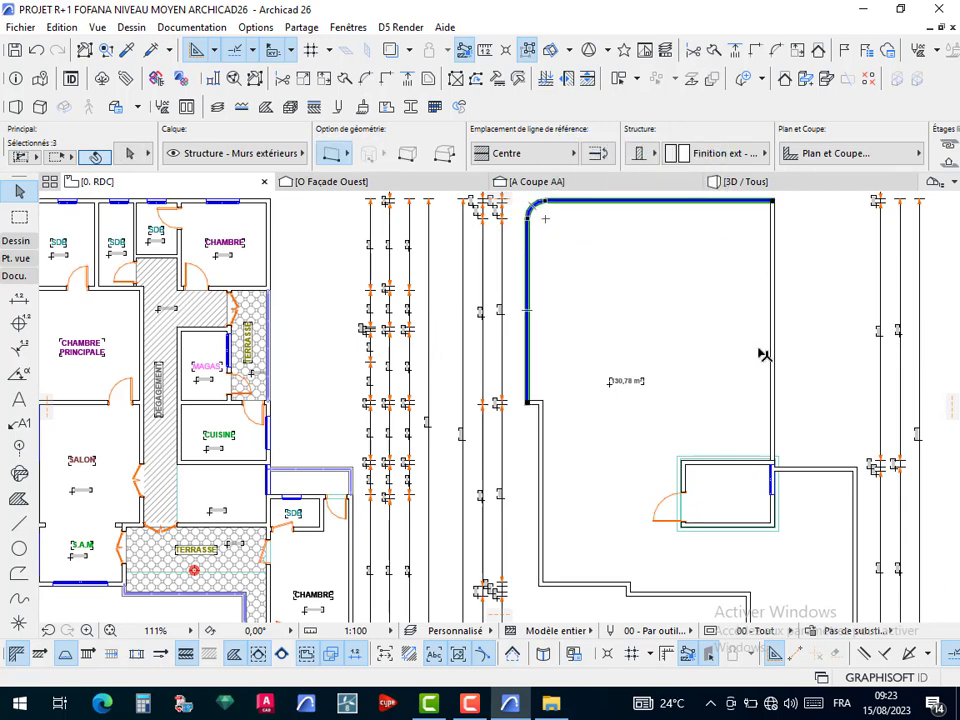
{"action": "left_click", "coordinate": [538, 408], "text": "shift"}
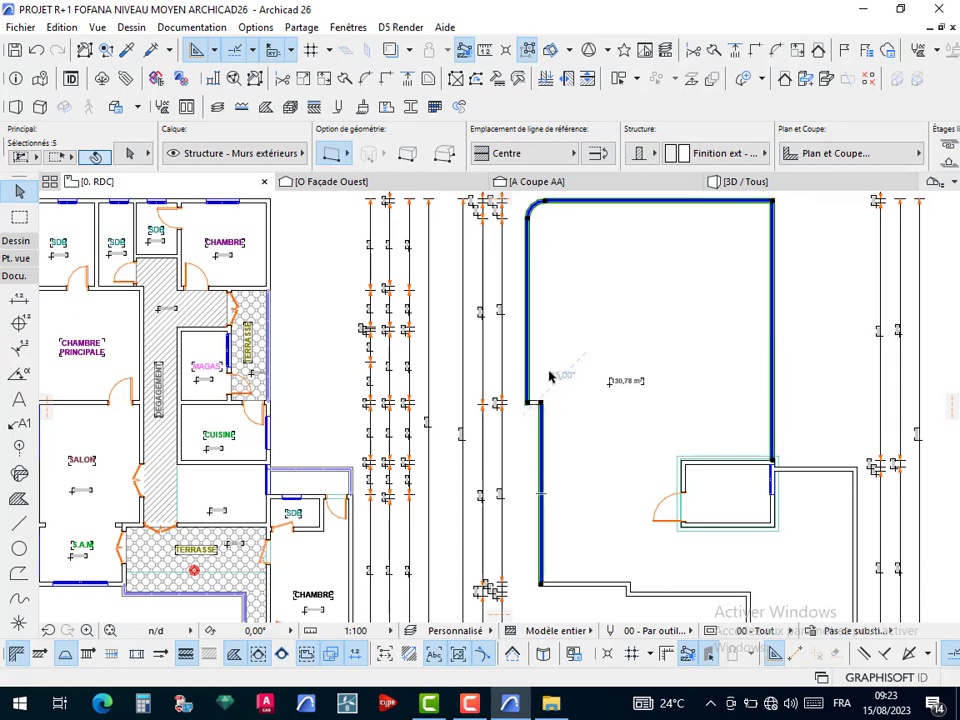
{"action": "left_click", "coordinate": [597, 380], "text": "shift"}
{"action": "left_click", "coordinate": [590, 370], "text": "shift"}
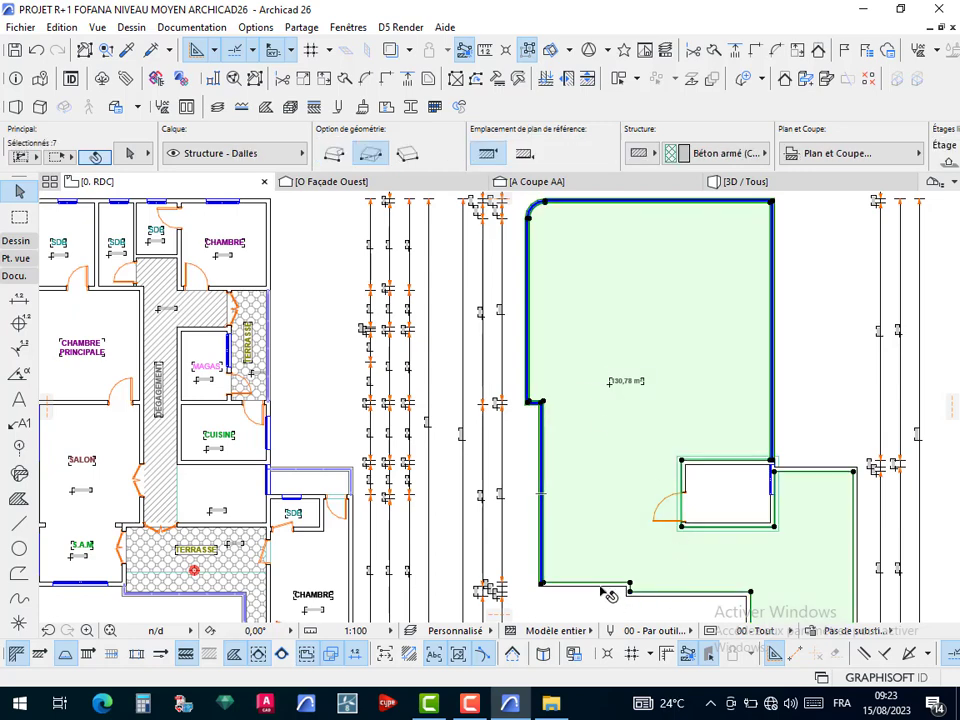
{"action": "left_click", "coordinate": [601, 586], "text": "shift"}
{"action": "left_click", "coordinate": [646, 600], "text": "shift"}
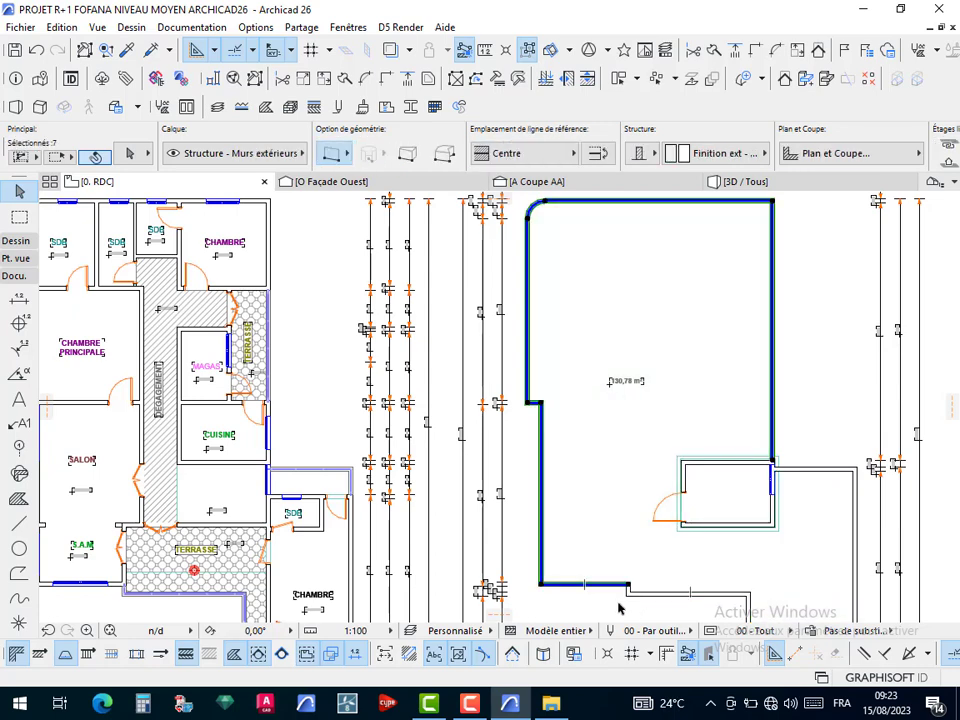
{"action": "left_click", "coordinate": [638, 565], "text": "shift"}
Add the small door-and-window room's four walls and the remaining south and east perimeter walls of the roof terrace plan to the selection
{"action": "left_click", "coordinate": [803, 470], "text": "shift"}
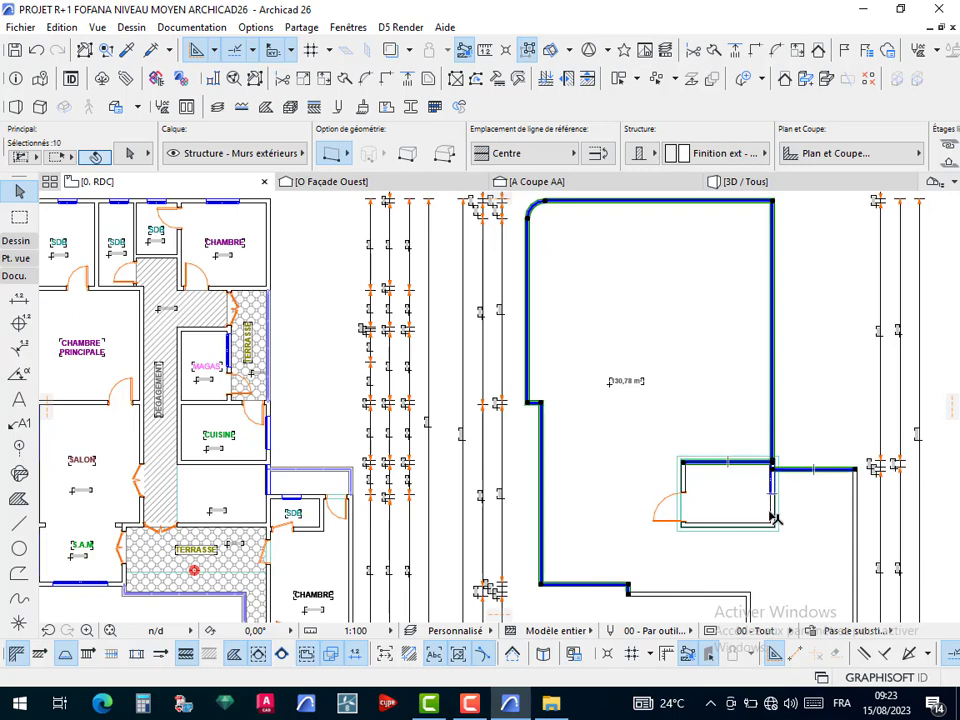
{"action": "left_click", "coordinate": [774, 518], "text": "shift"}
{"action": "left_click", "coordinate": [690, 503], "text": "shift"}
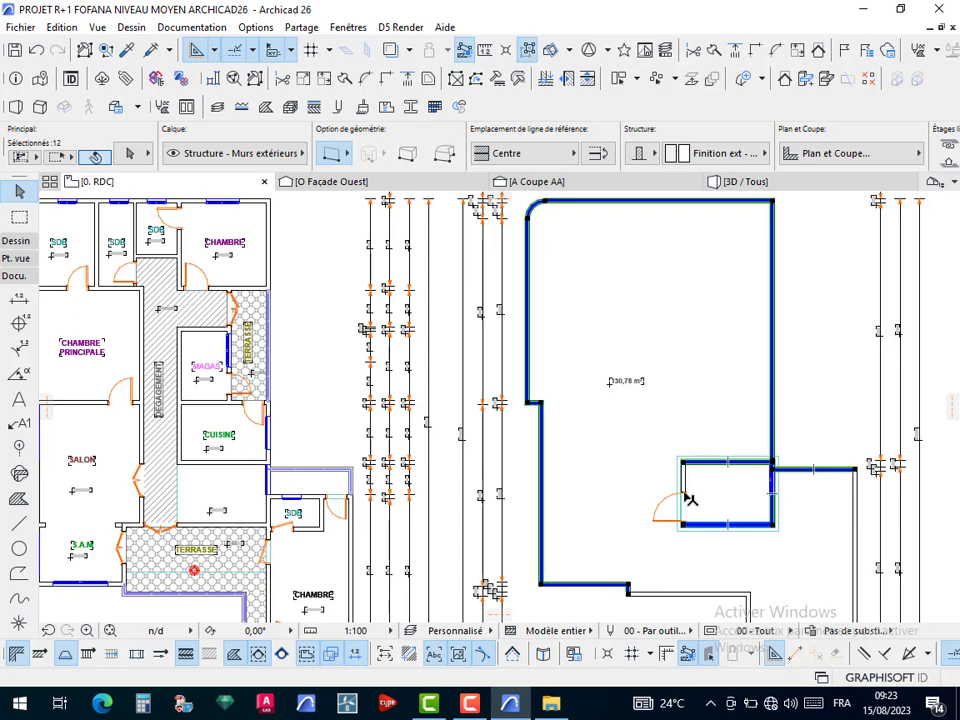
{"action": "left_click", "coordinate": [684, 490], "text": "shift"}
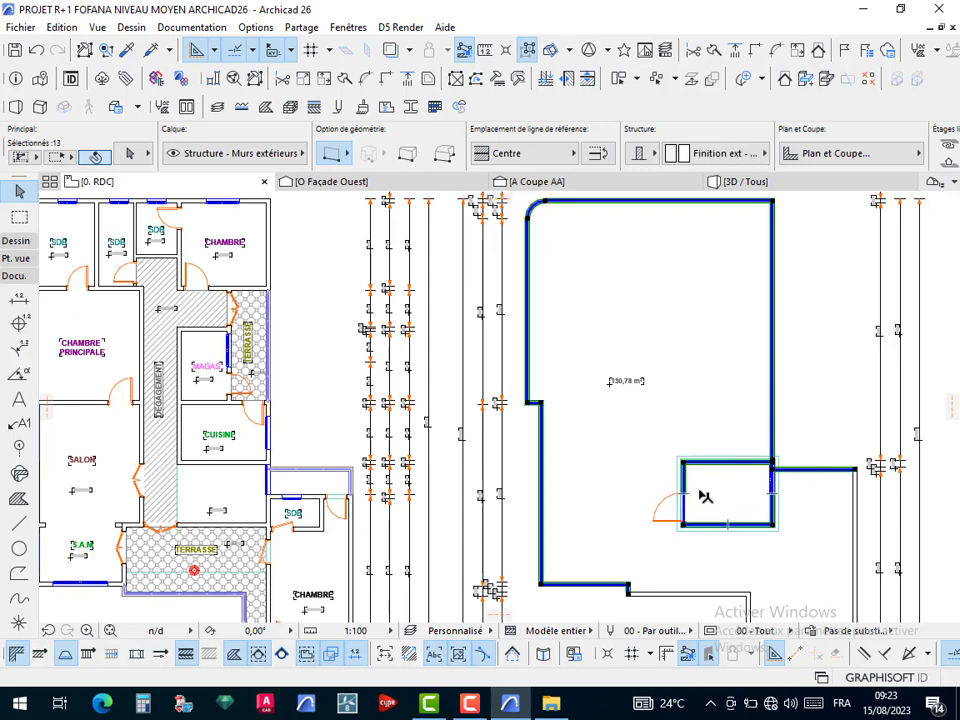
{"action": "middle_click_drag", "start_coordinate": [604, 441], "coordinate": [494, 344]}
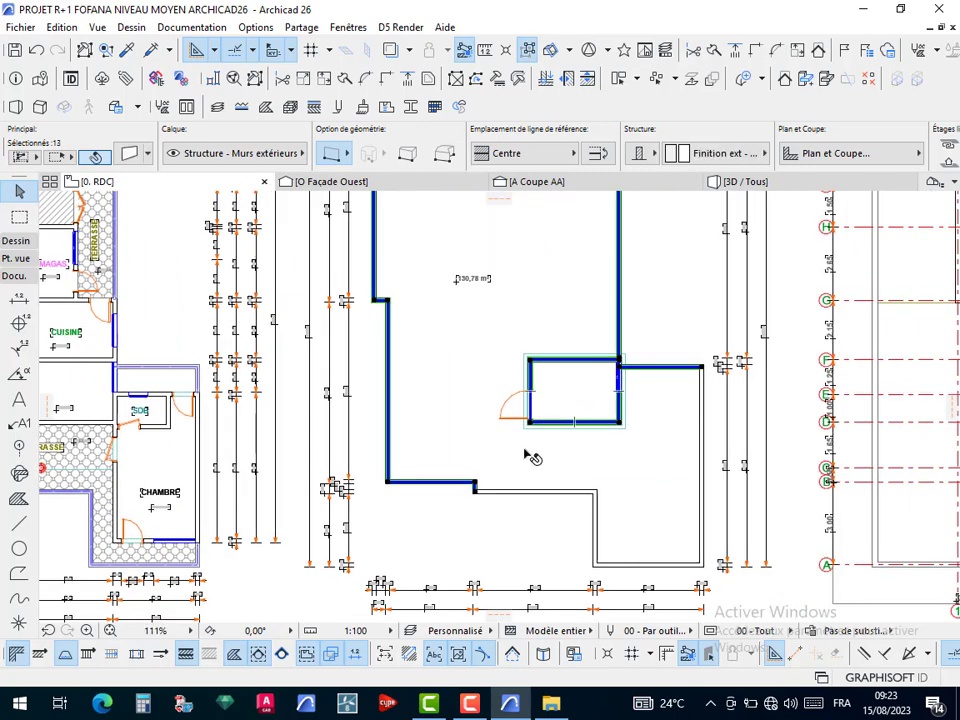
{"action": "left_click", "coordinate": [521, 495], "text": "shift"}
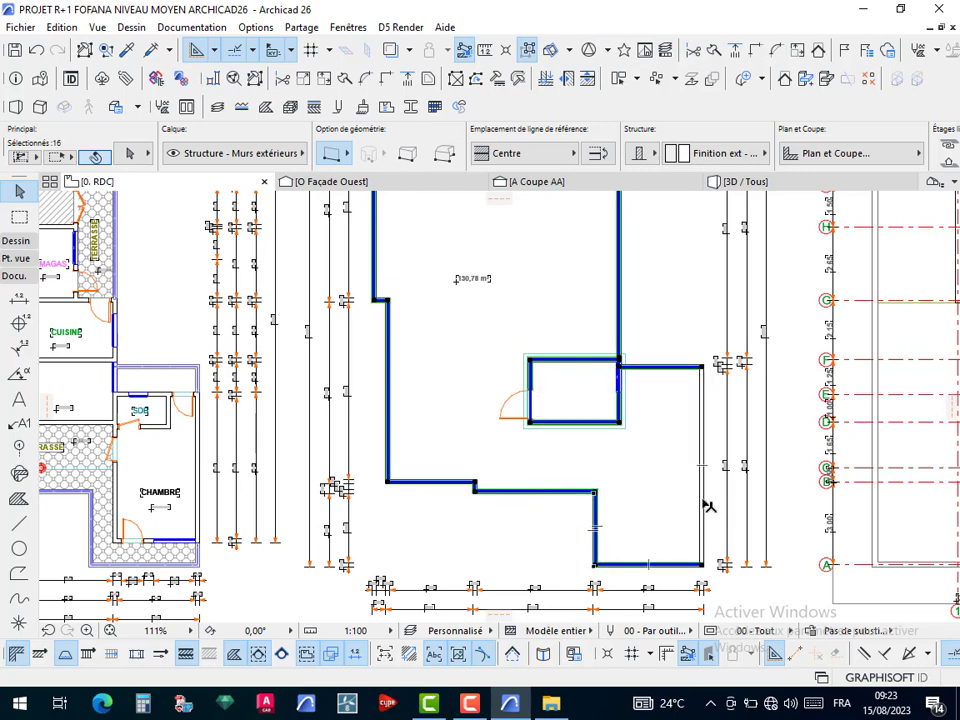
{"action": "left_click", "coordinate": [704, 505], "text": "shift"}
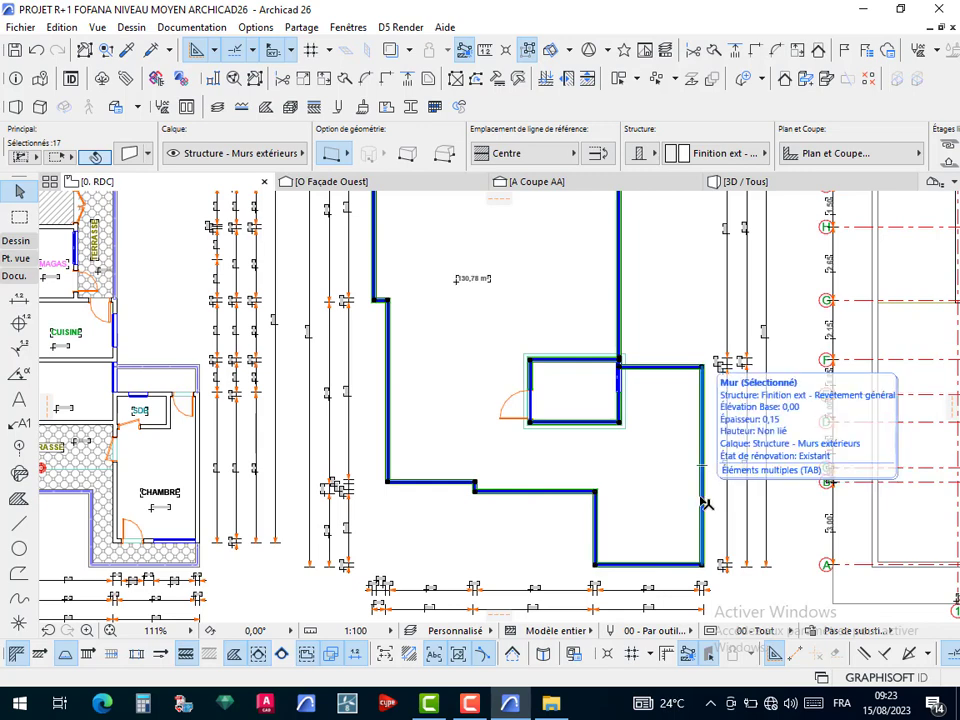
Copy the selected walls into the rectangular boundary walls west of the plans, aligning the outer south-east corners, and clear the selection
{"action": "key", "text": "ctrl+alt+d"}
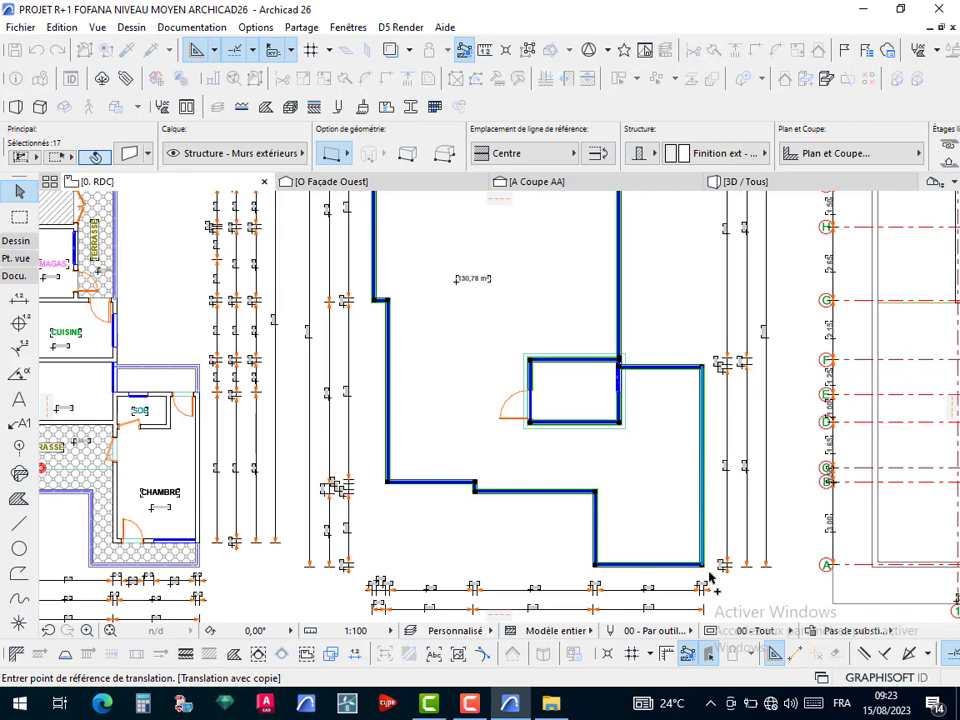
{"action": "scroll", "coordinate": [710, 577], "scroll_direction": "up", "scroll_amount": 5}
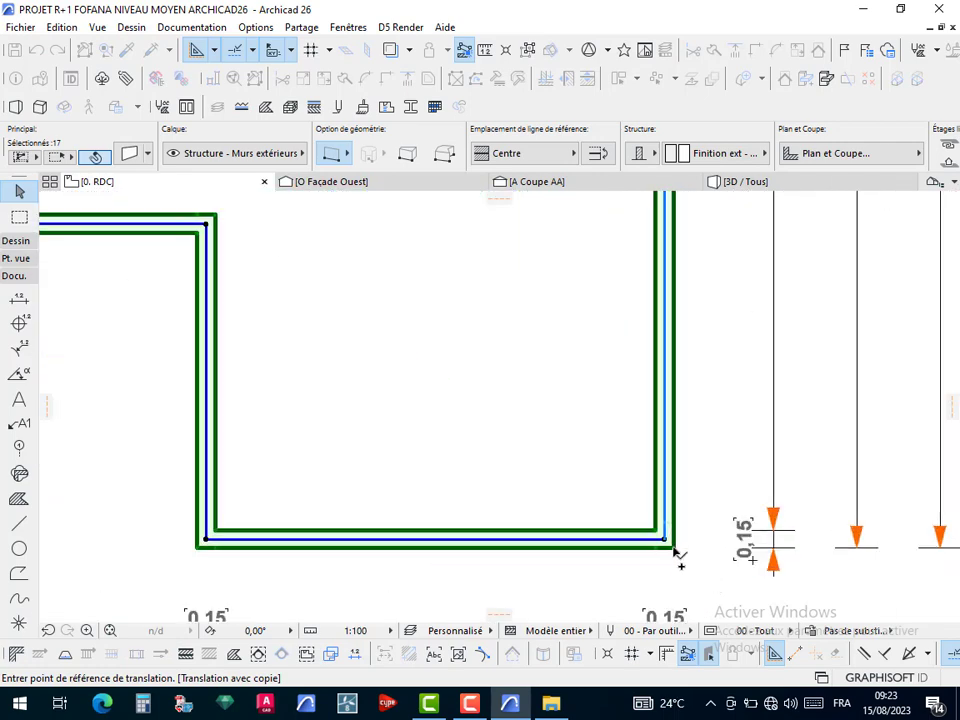
{"action": "left_click", "coordinate": [674, 548]}
{"action": "scroll", "coordinate": [649, 437], "scroll_direction": "down", "scroll_amount": 6}
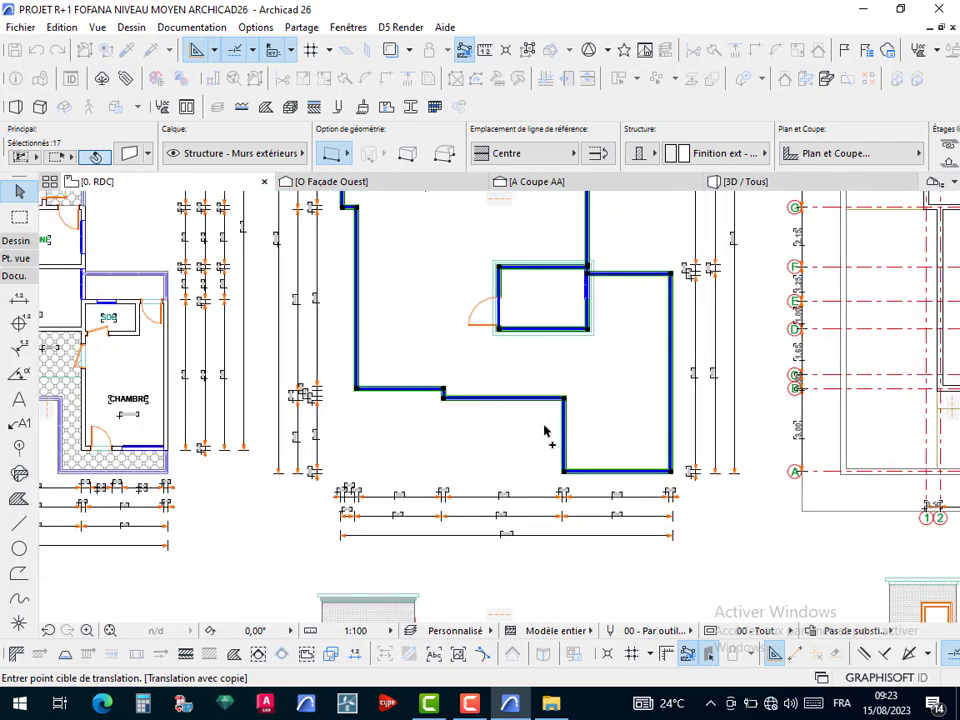
{"action": "scroll", "coordinate": [545, 432], "scroll_direction": "down", "scroll_amount": 8}
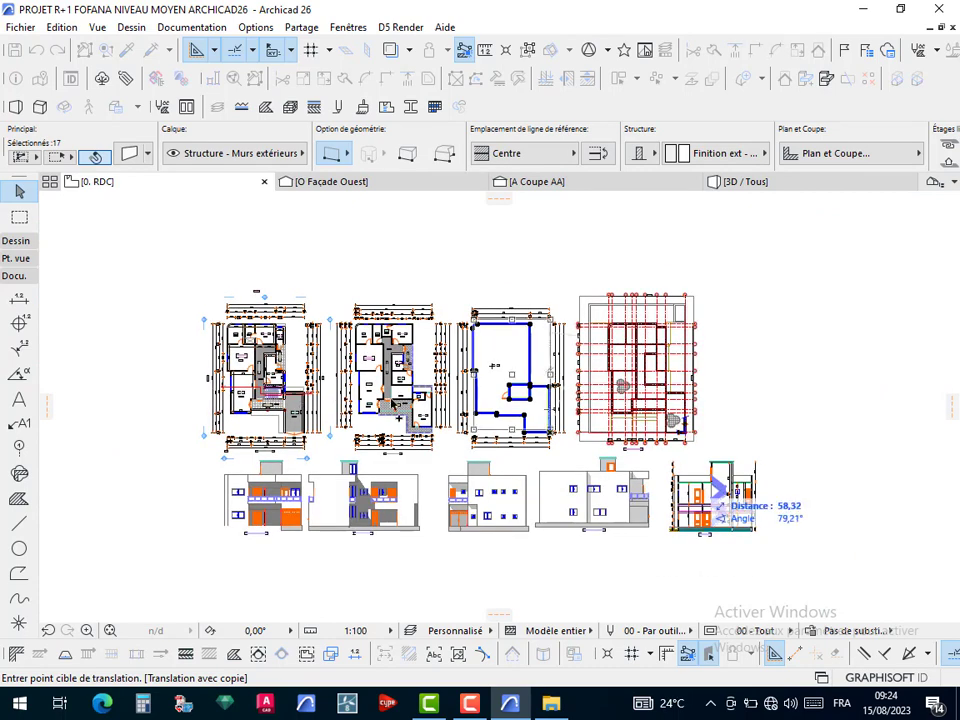
{"action": "middle_click_drag", "start_coordinate": [45, 410], "coordinate": [336, 439]}
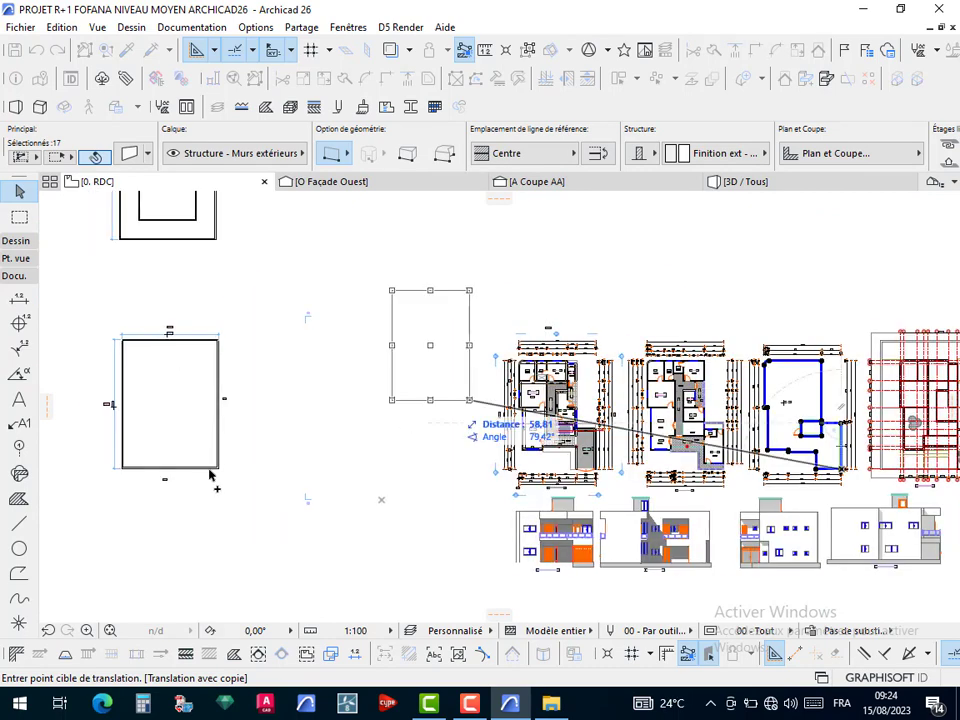
{"action": "scroll", "coordinate": [214, 476], "scroll_direction": "up", "scroll_amount": 8}
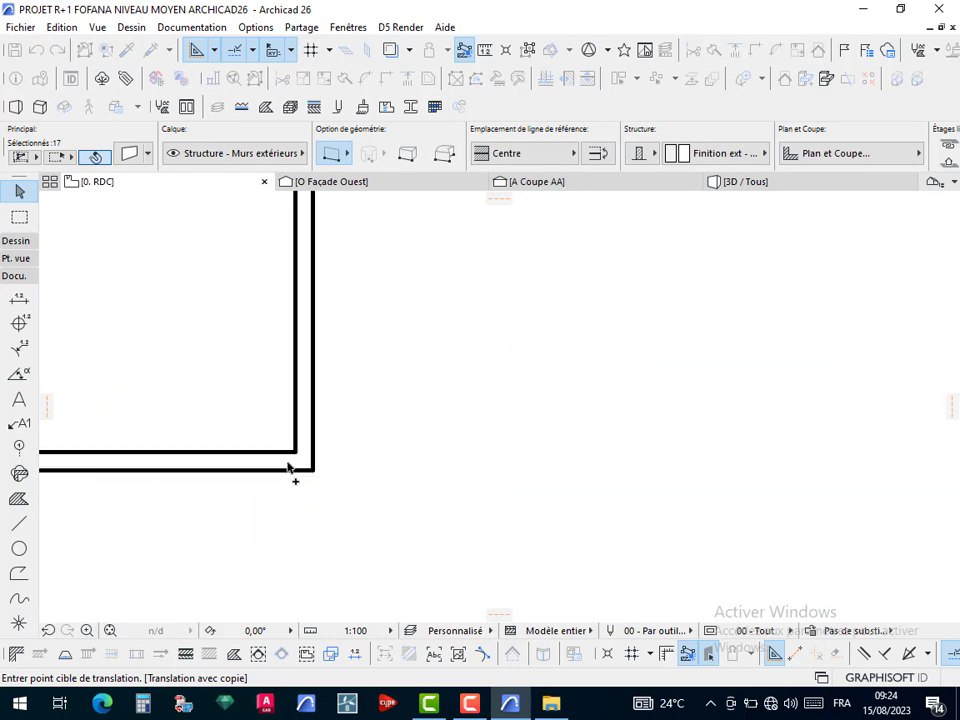
{"action": "left_click", "coordinate": [314, 470]}
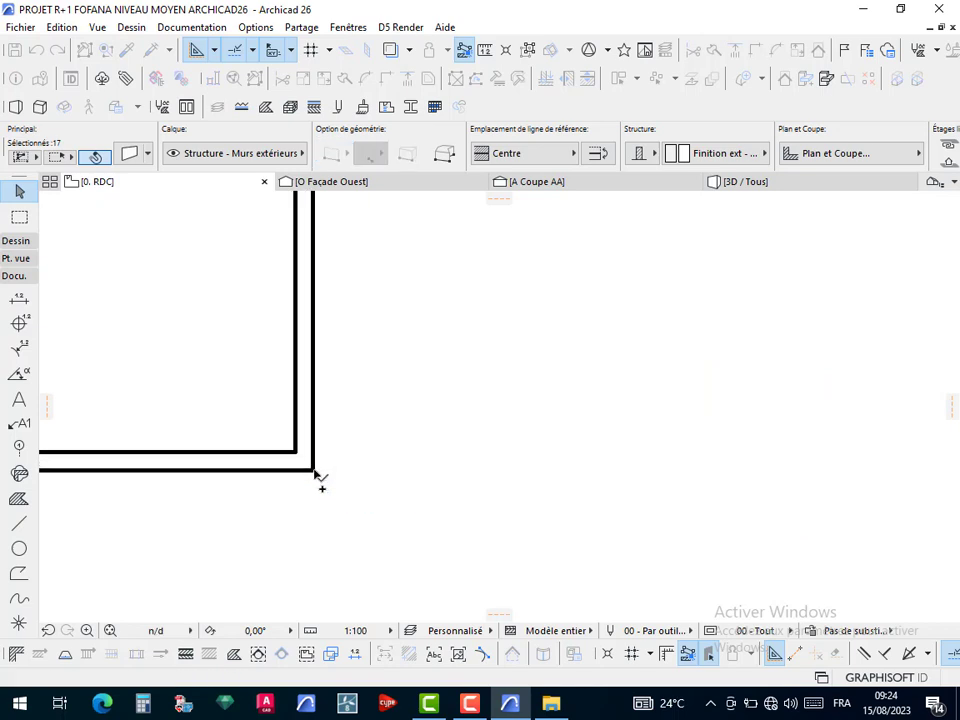
{"action": "scroll", "coordinate": [461, 411], "scroll_direction": "down", "scroll_amount": 8}
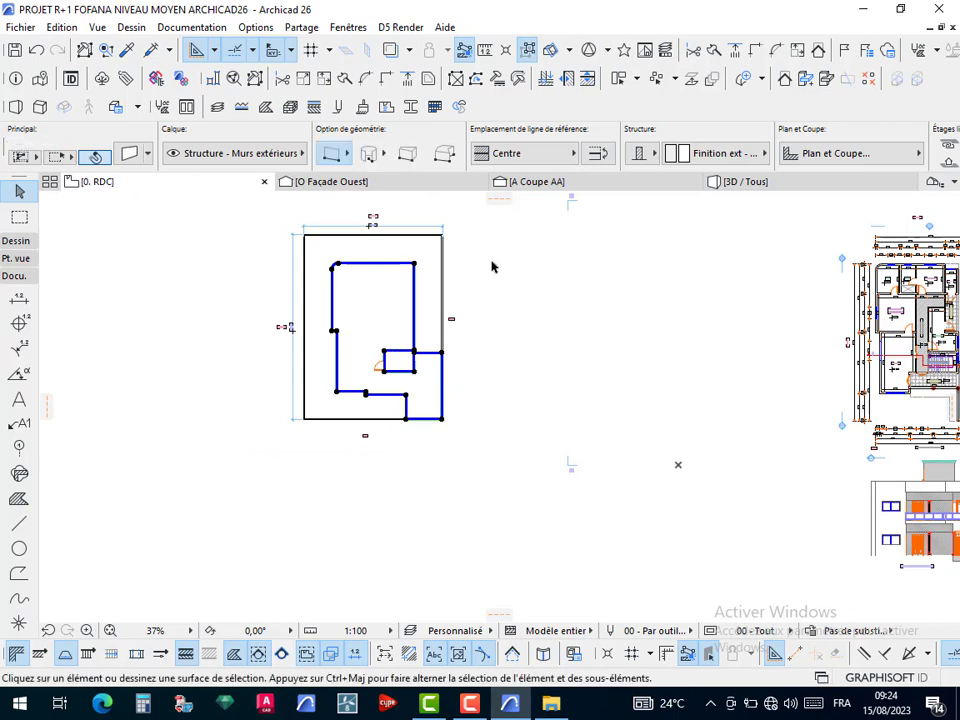
{"action": "key", "text": "Escape"}
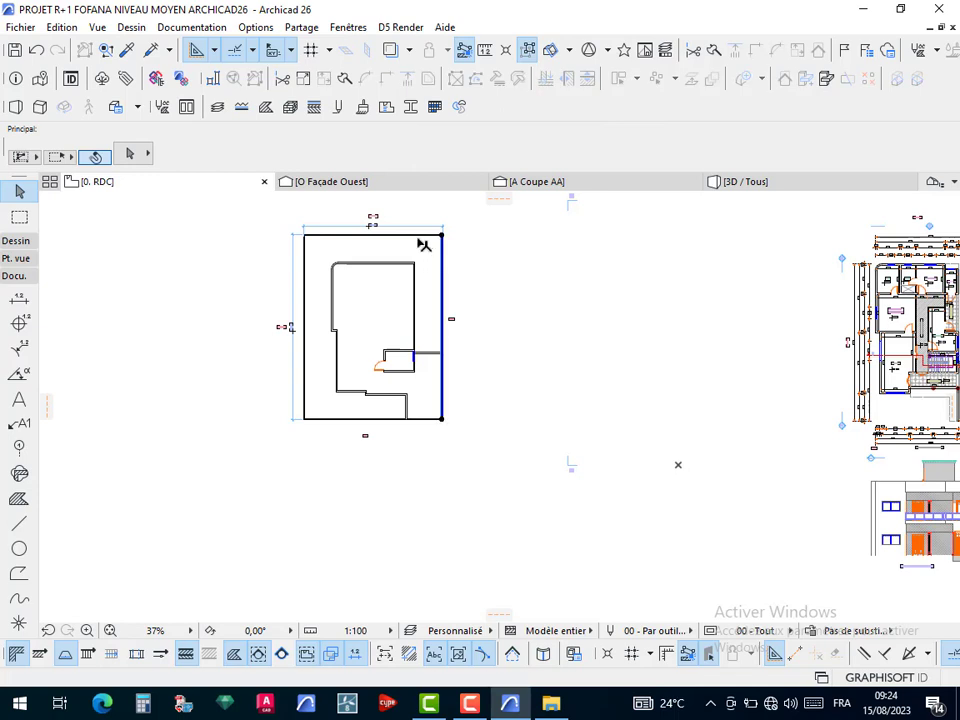
Move the four rectangular boundary walls straight down until they clear the copied roof terrace walls
{"action": "left_click", "coordinate": [432, 262]}
{"action": "left_click", "coordinate": [305, 267], "text": "shift"}
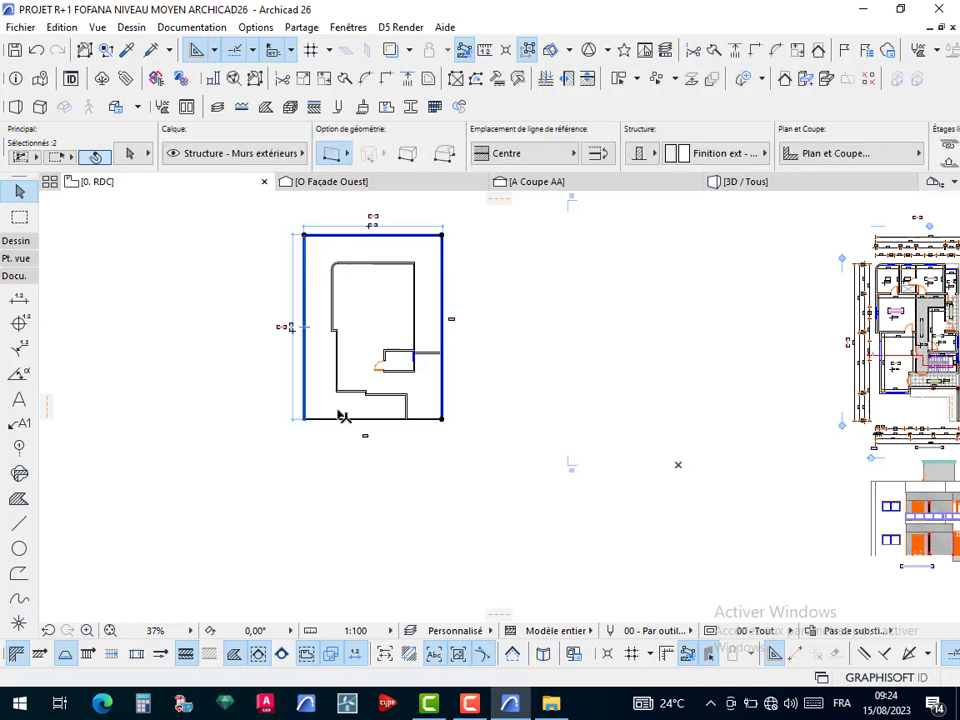
{"action": "left_click", "coordinate": [345, 420], "text": "shift"}
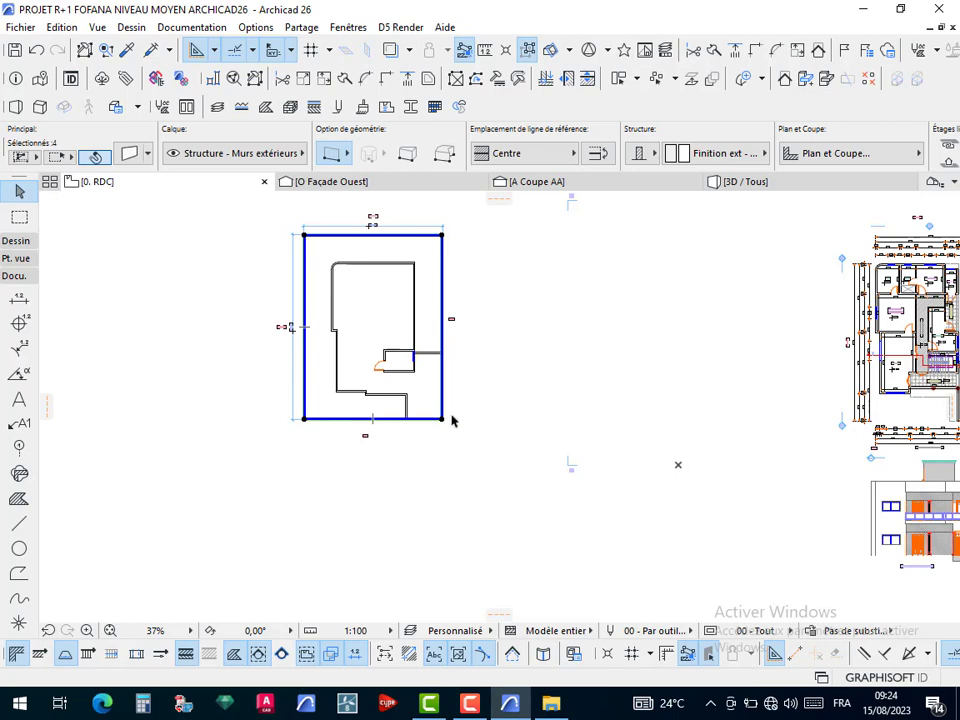
{"action": "key", "text": "ctrl+d"}
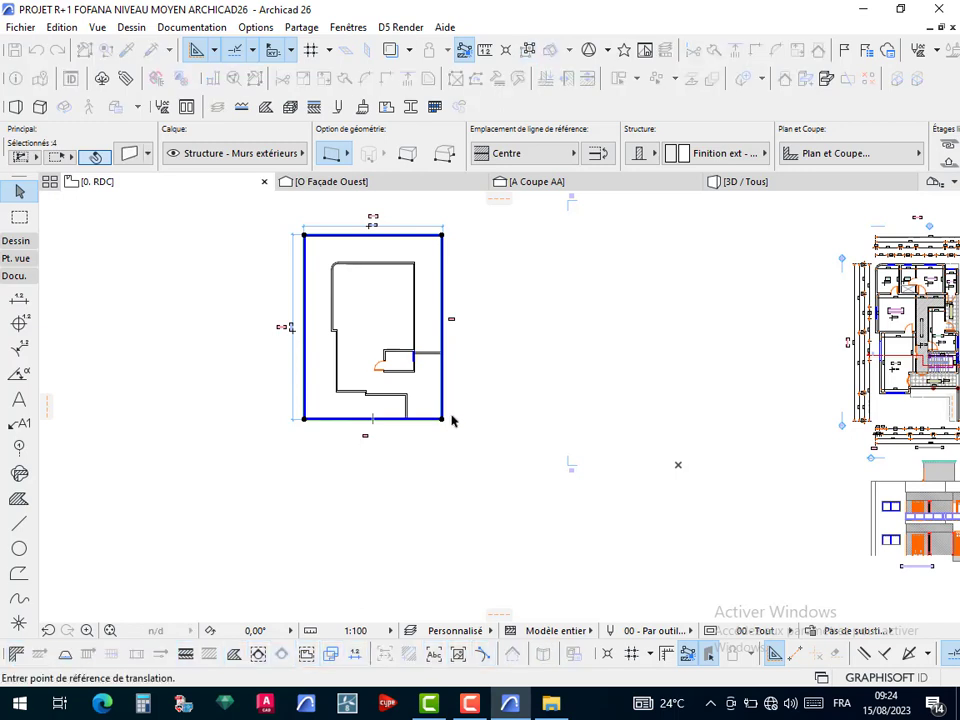
{"action": "left_click", "coordinate": [365, 311]}
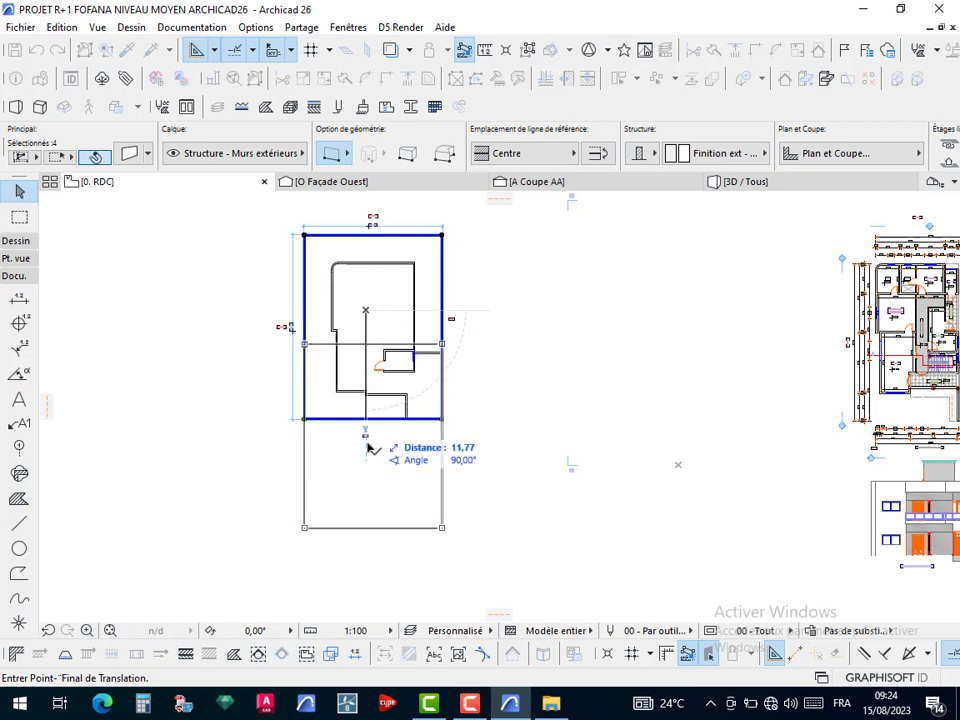
{"action": "left_click", "coordinate": [370, 535]}
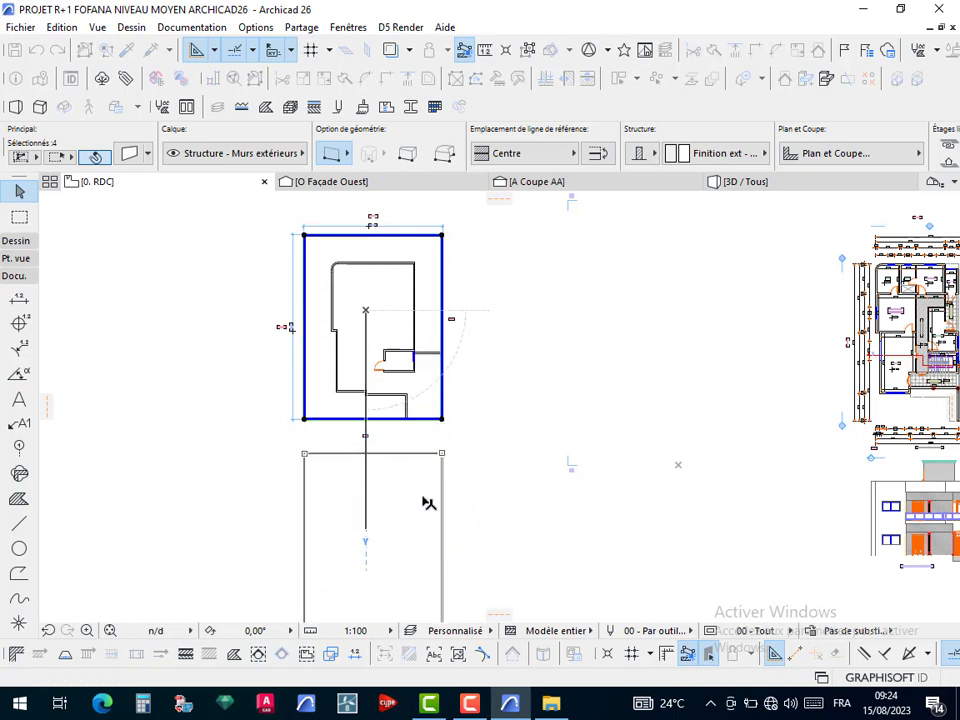
{"action": "left_click", "coordinate": [426, 373]}
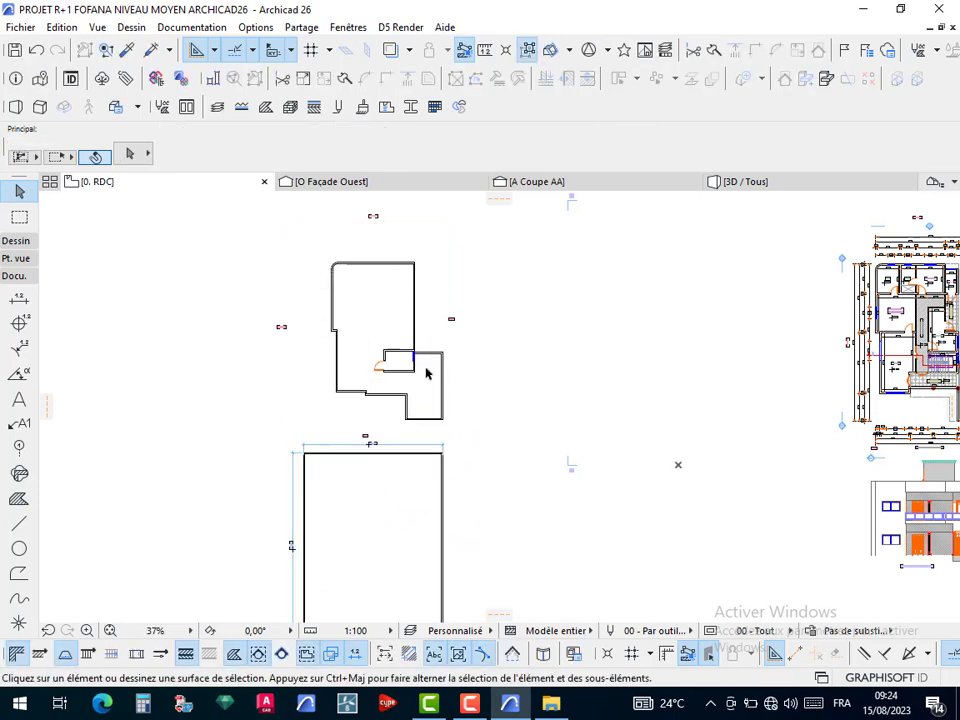
{"action": "scroll", "coordinate": [424, 367], "scroll_direction": "up", "scroll_amount": 4}
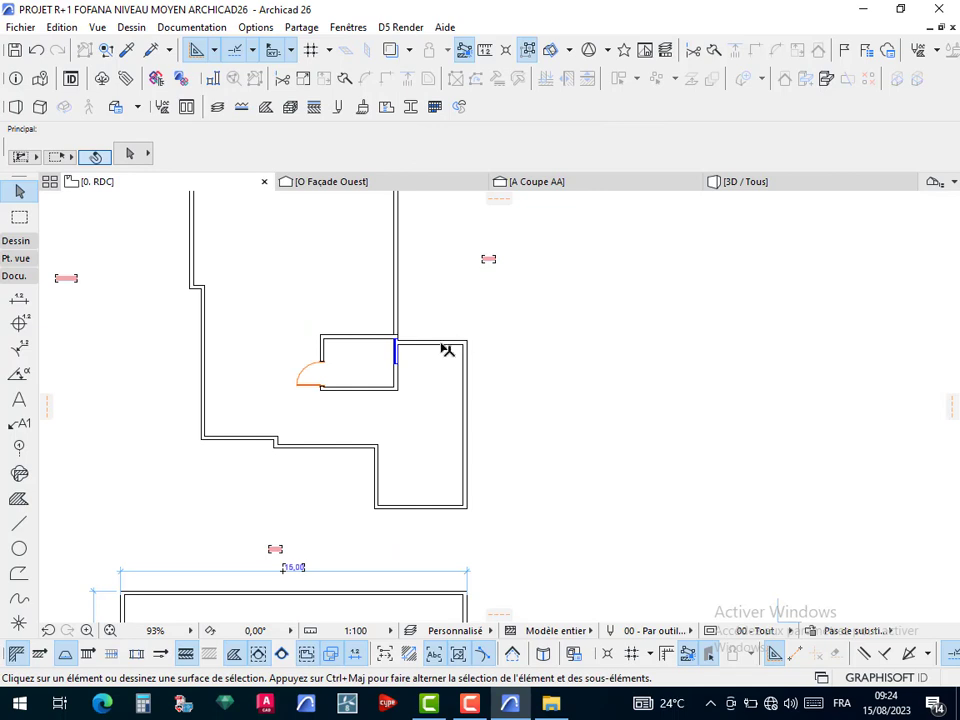
{"action": "left_click", "coordinate": [447, 345]}
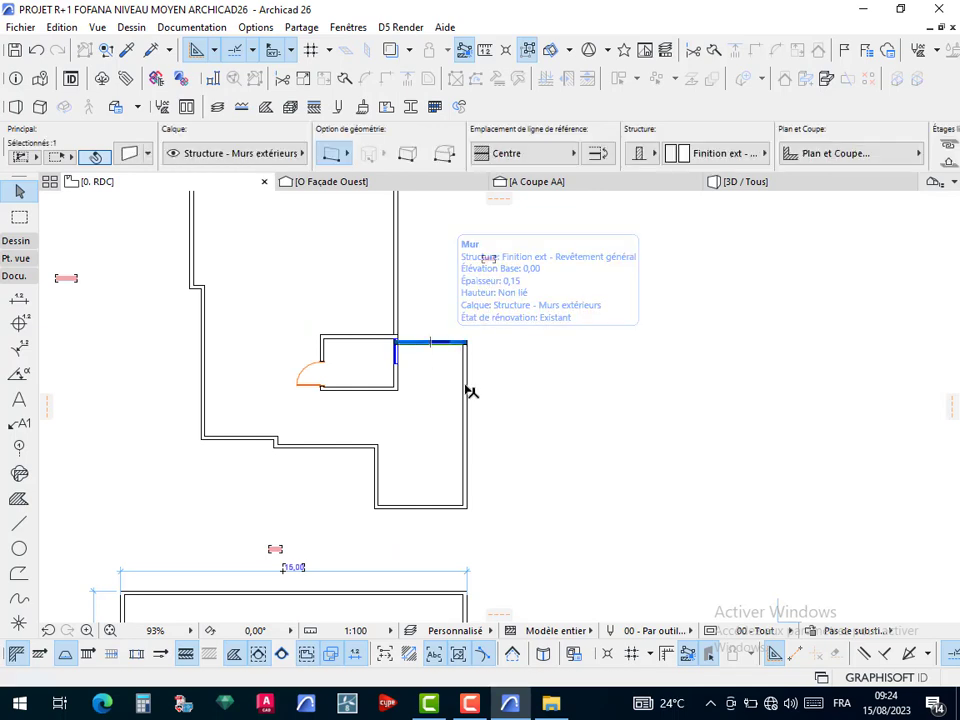
{"action": "left_click", "coordinate": [465, 420], "text": "shift"}
{"action": "left_click", "coordinate": [405, 507], "text": "shift"}
{"action": "left_click", "coordinate": [405, 511], "text": "shift"}
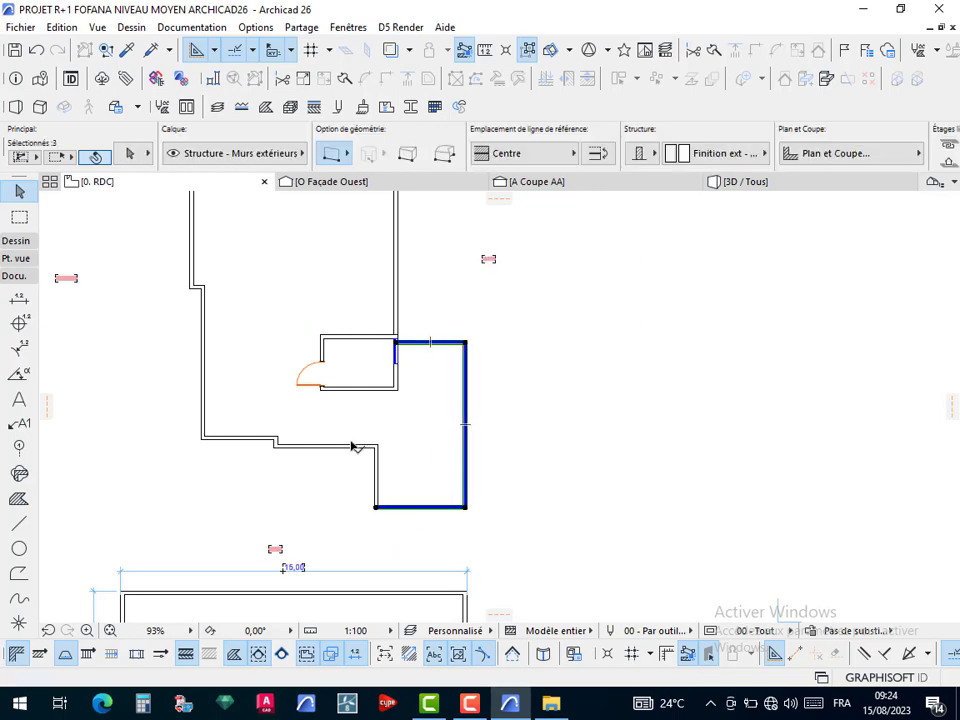
{"action": "left_click", "coordinate": [352, 446], "text": "shift"}
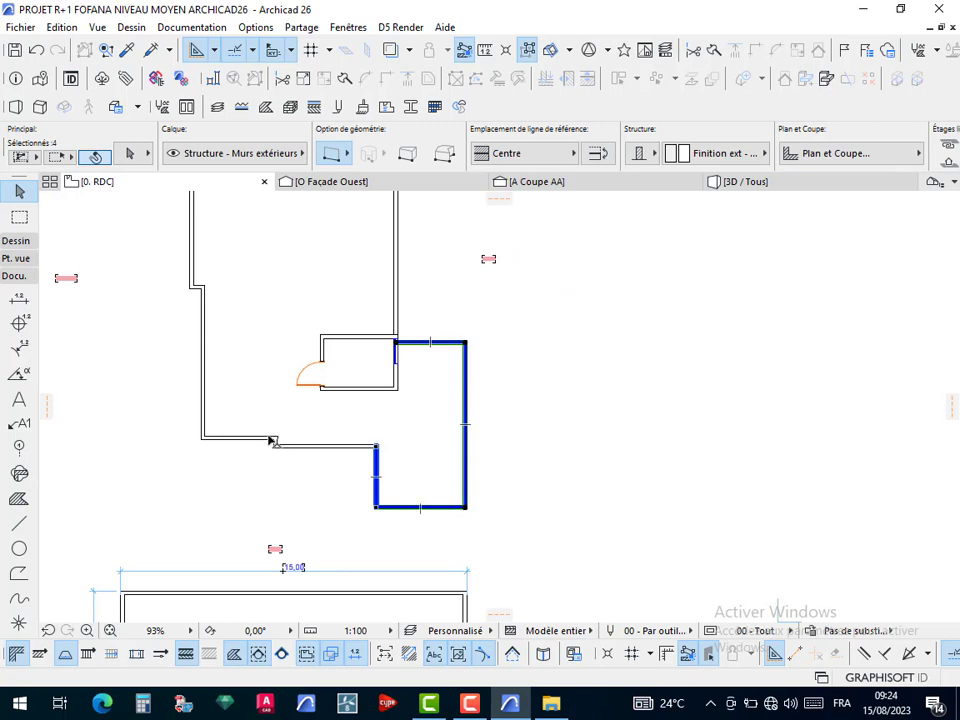
{"action": "left_click", "coordinate": [285, 444], "text": "shift"}
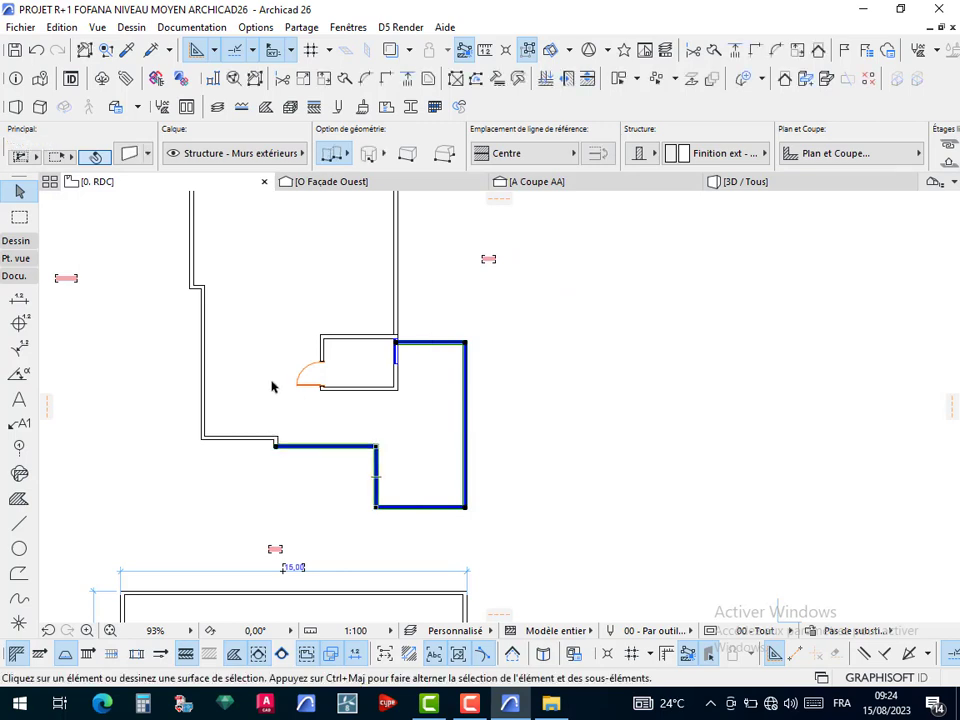
{"action": "left_click", "coordinate": [271, 386]}
Delete the door and the window from the small room's walls in the copied plan
{"action": "left_click", "coordinate": [323, 364]}
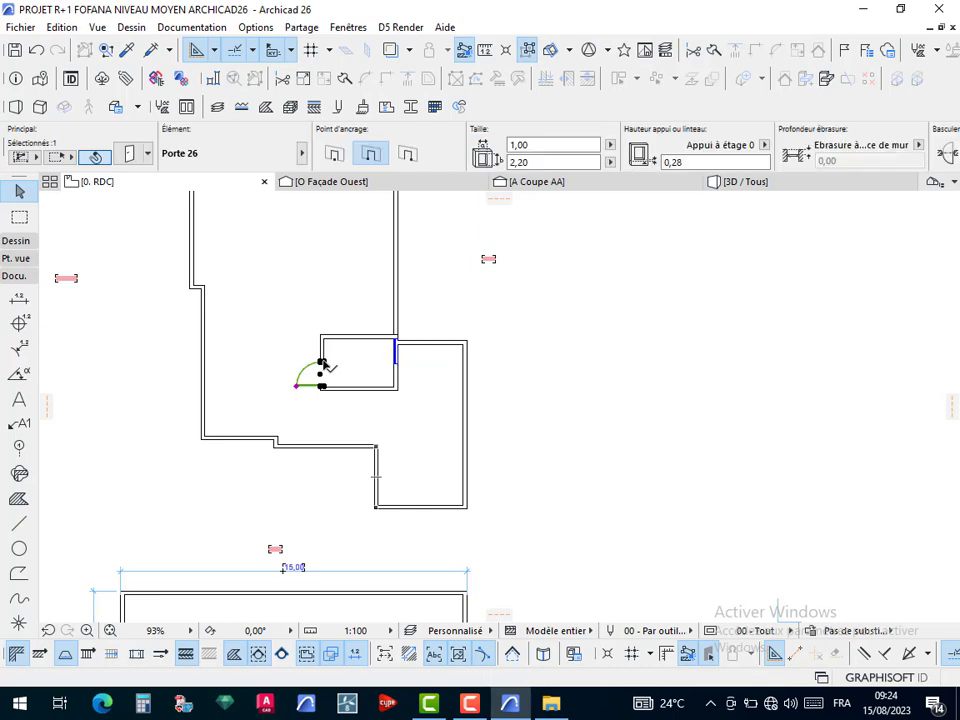
{"action": "left_click", "coordinate": [322, 362]}
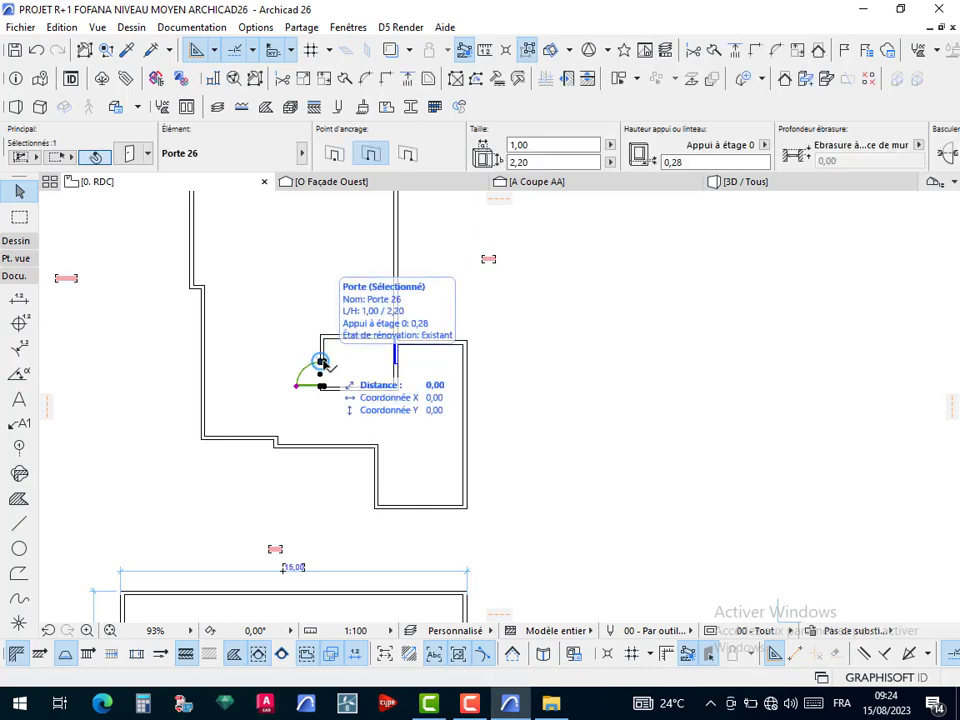
{"action": "left_click", "coordinate": [399, 376]}
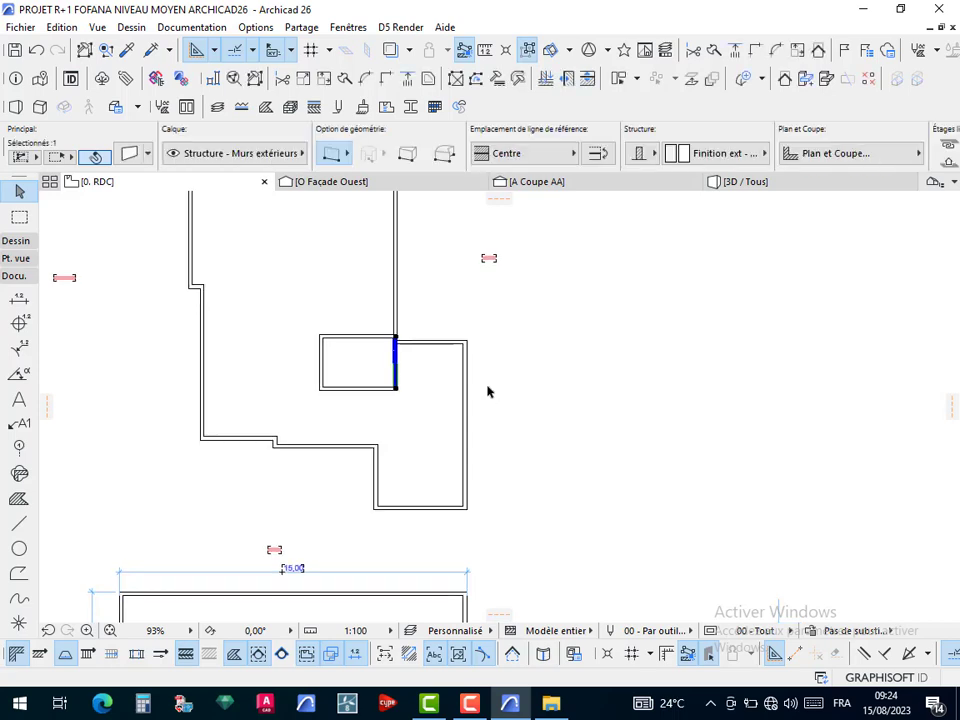
{"action": "scroll", "coordinate": [489, 392], "scroll_direction": "up", "scroll_amount": 3}
{"action": "left_click", "coordinate": [222, 318]}
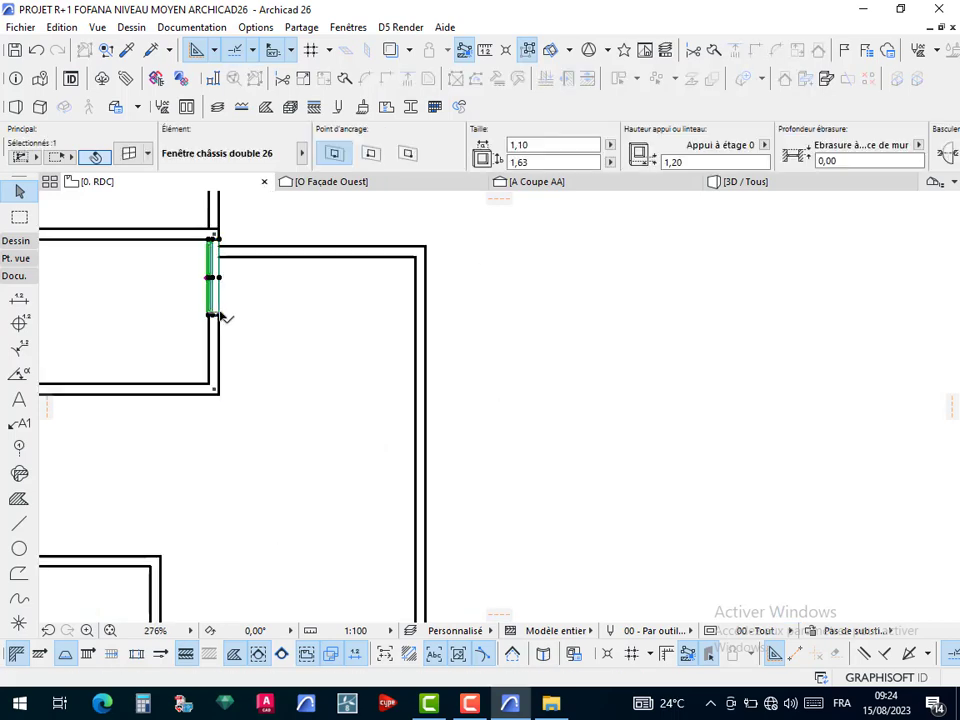
{"action": "key", "text": "Delete"}
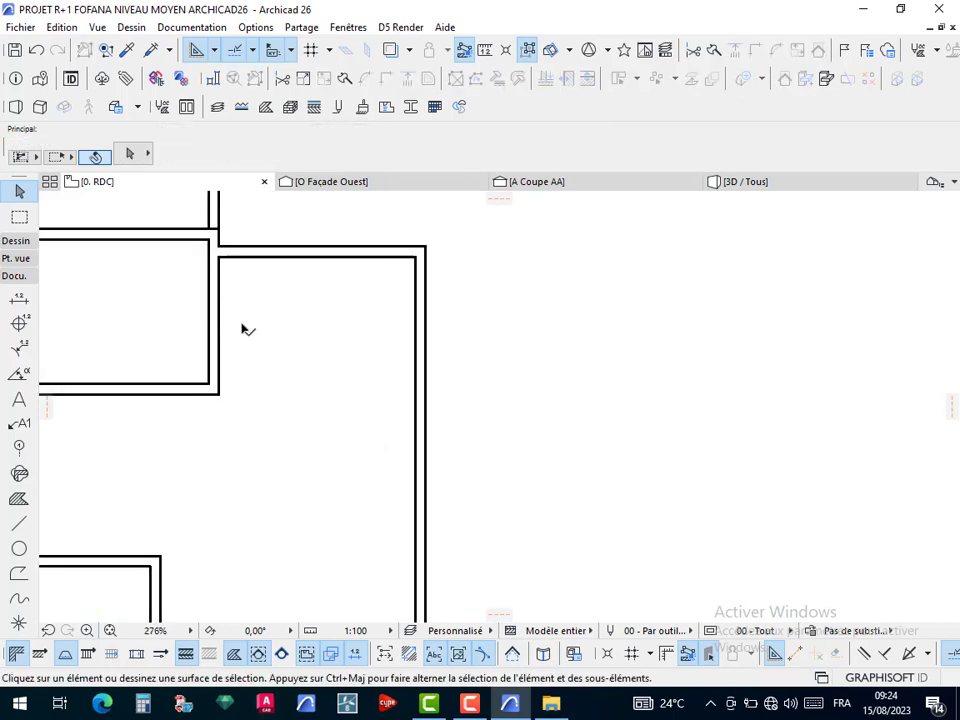
{"action": "scroll", "coordinate": [279, 347], "scroll_direction": "down", "scroll_amount": 3}
{"action": "scroll", "coordinate": [312, 337], "scroll_direction": "down", "scroll_amount": 5}
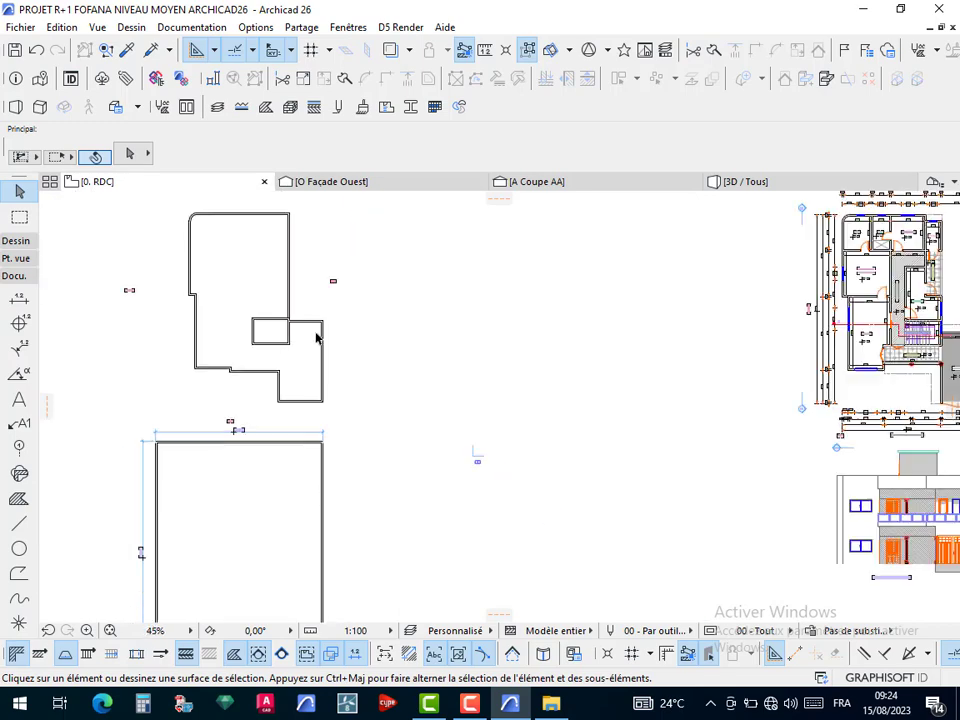
{"action": "scroll", "coordinate": [335, 340], "scroll_direction": "down", "scroll_amount": 3}
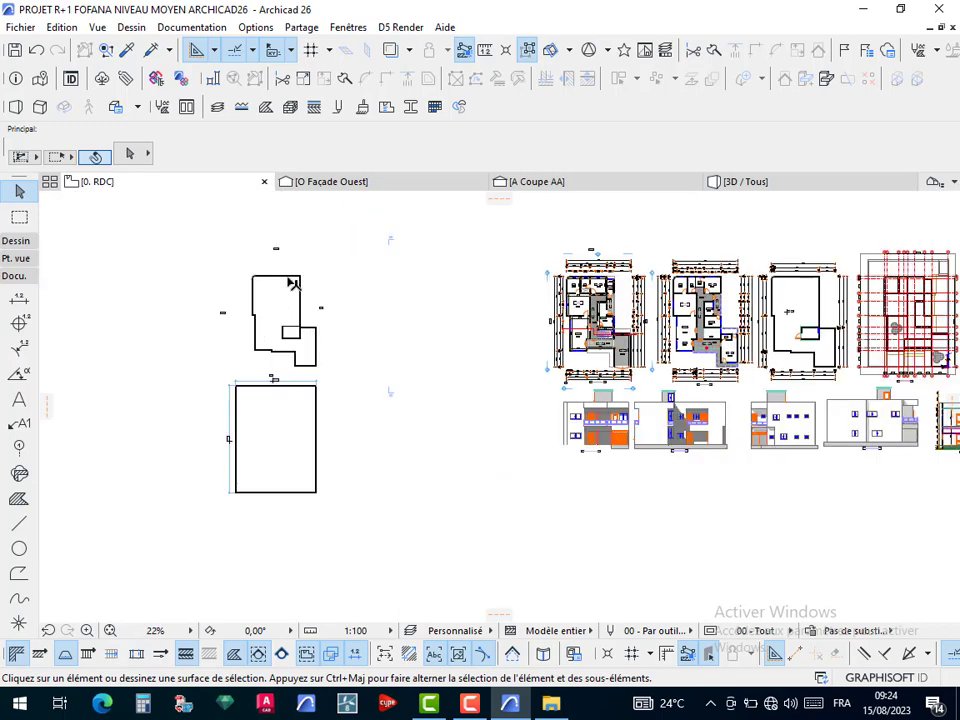
{"action": "scroll", "coordinate": [250, 285], "scroll_direction": "up", "scroll_amount": 3}
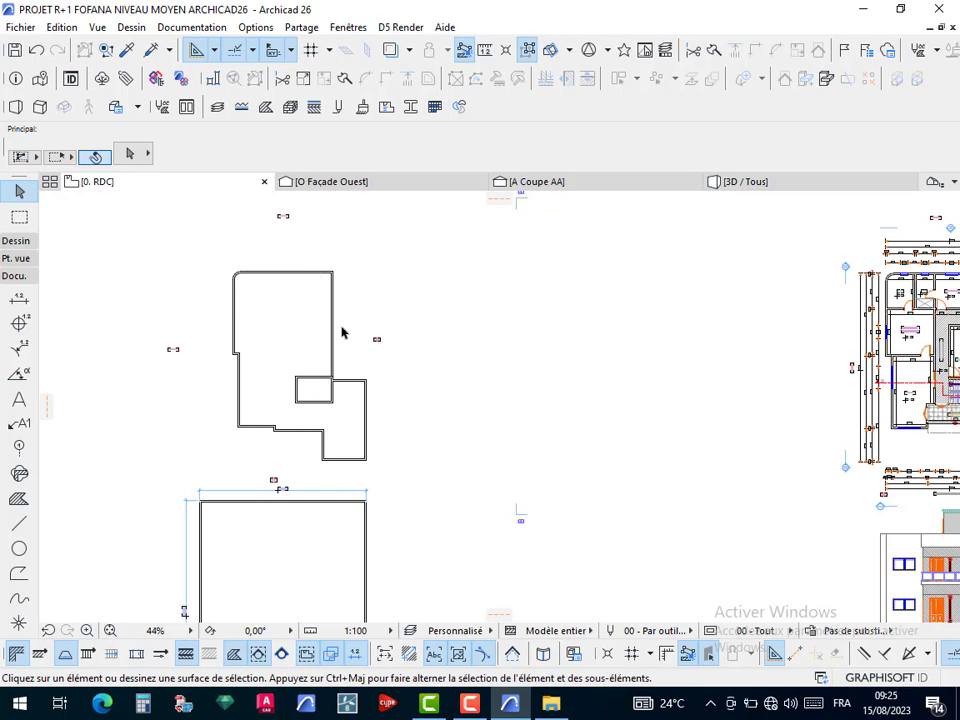
{"action": "scroll", "coordinate": [337, 328], "scroll_direction": "down", "scroll_amount": 2}
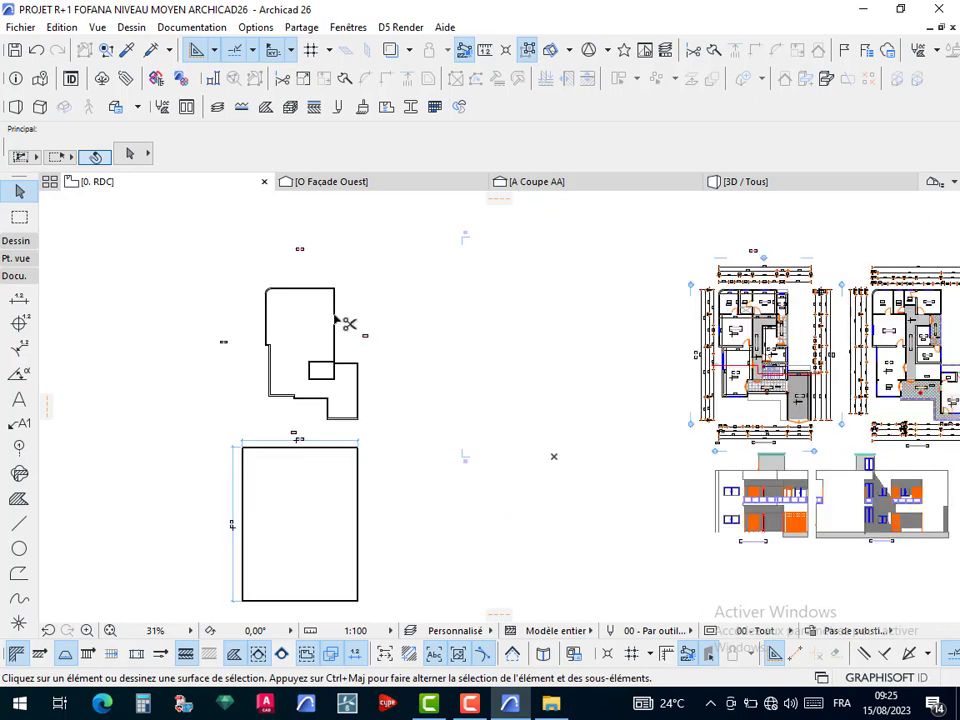
Draw a rectangular marquee around all the plans, facades, section and boundary wall outlines on the RDC plan
{"action": "left_click", "coordinate": [332, 314]}
{"action": "scroll", "coordinate": [282, 290], "scroll_direction": "down", "scroll_amount": 4}
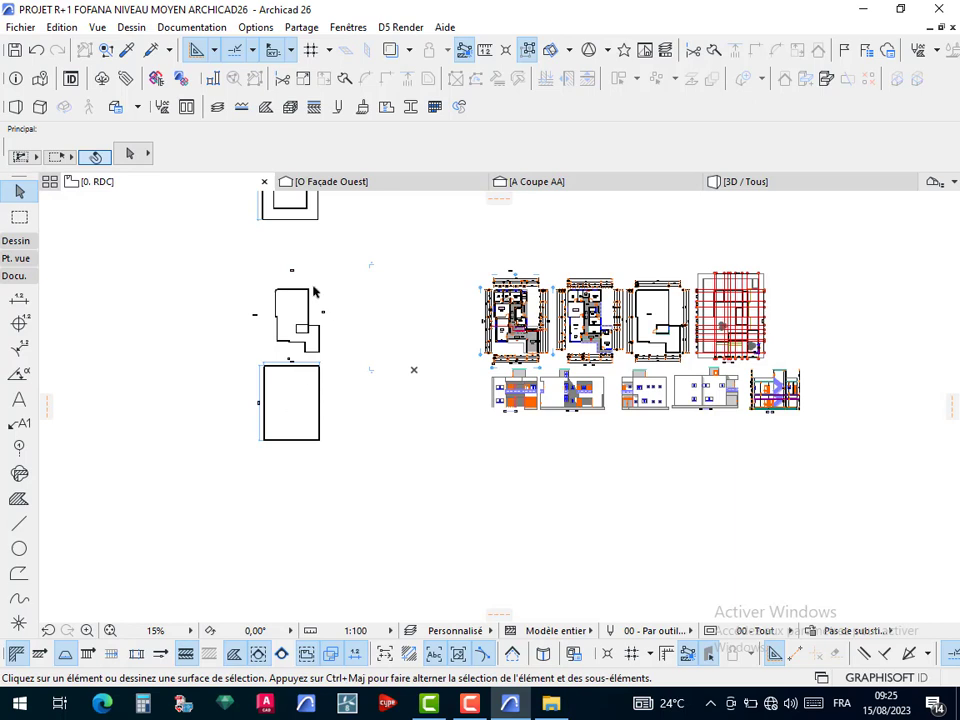
{"action": "middle_click_drag", "start_coordinate": [343, 320], "coordinate": [313, 352]}
{"action": "scroll", "coordinate": [324, 335], "scroll_direction": "down", "scroll_amount": 1}
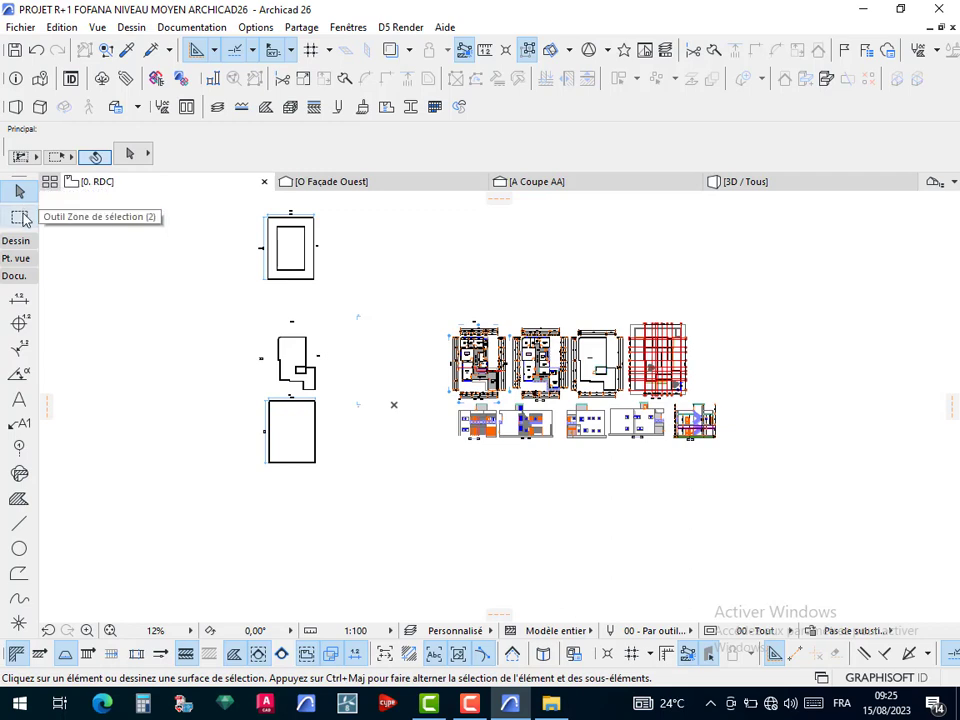
{"action": "left_click", "coordinate": [20, 217]}
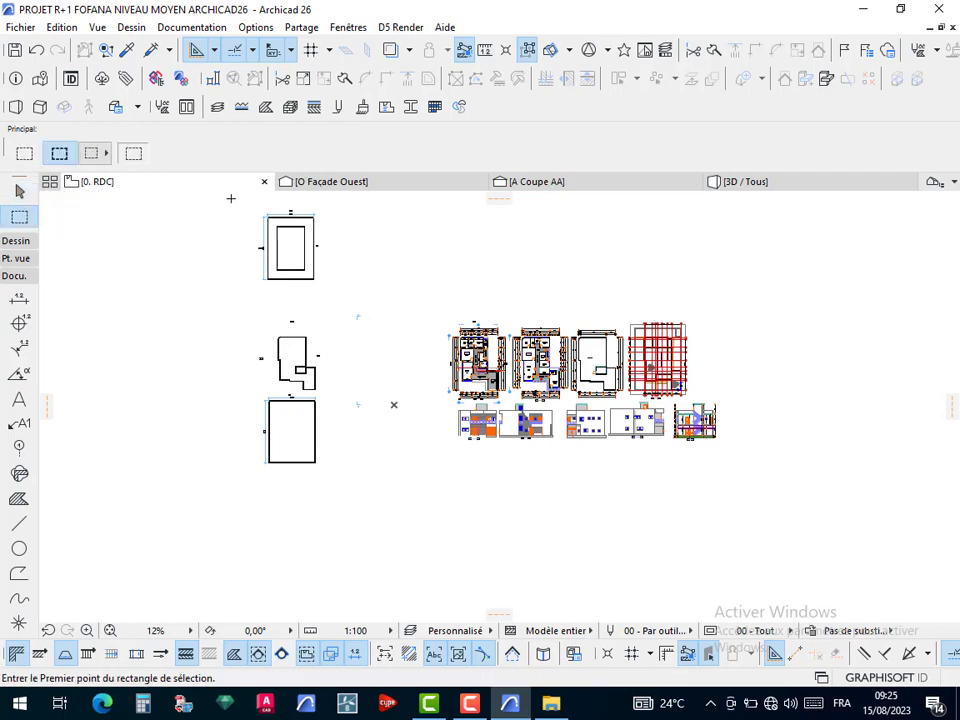
{"action": "left_click", "coordinate": [230, 198]}
{"action": "left_click", "coordinate": [794, 508]}
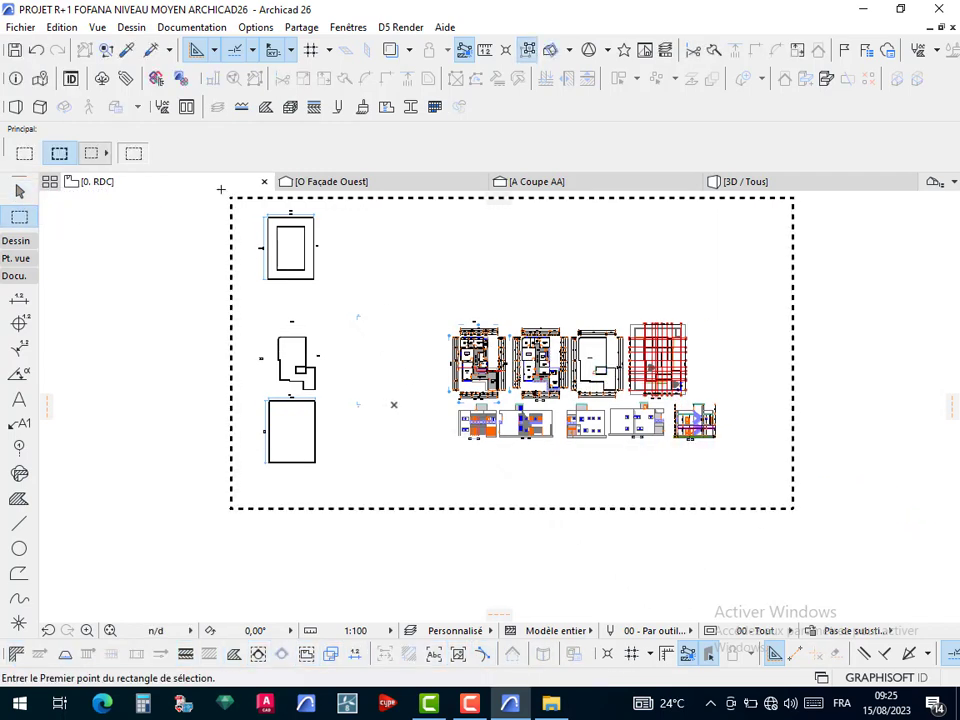
Start saving the marquee area under a new file with the type Fichier DWG (*.dwg)
{"action": "left_click", "coordinate": [20, 27]}
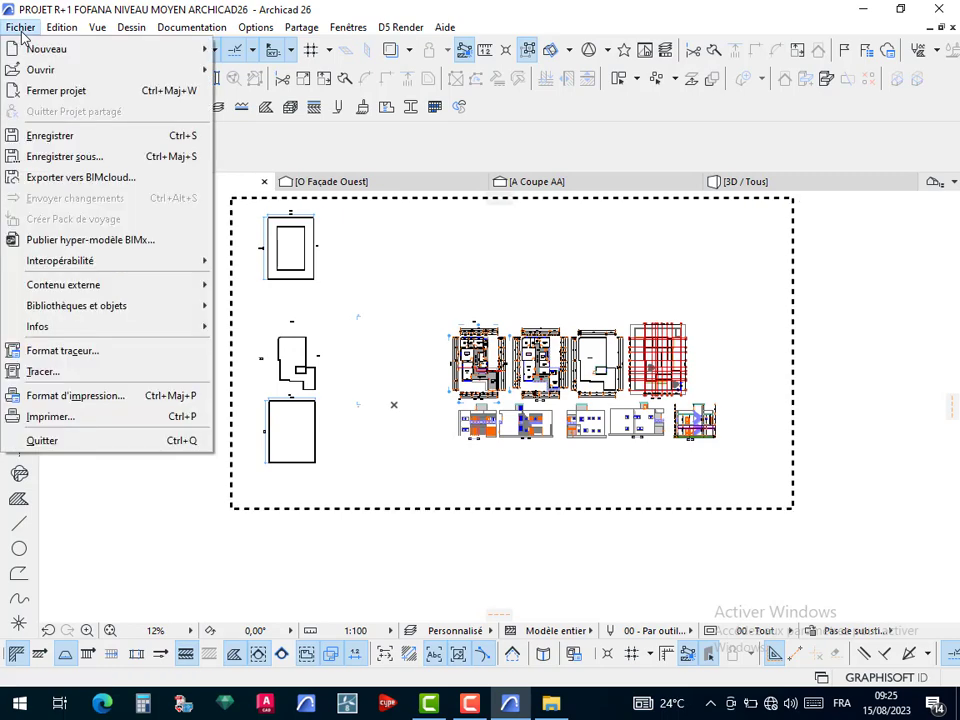
{"action": "left_click", "coordinate": [66, 157]}
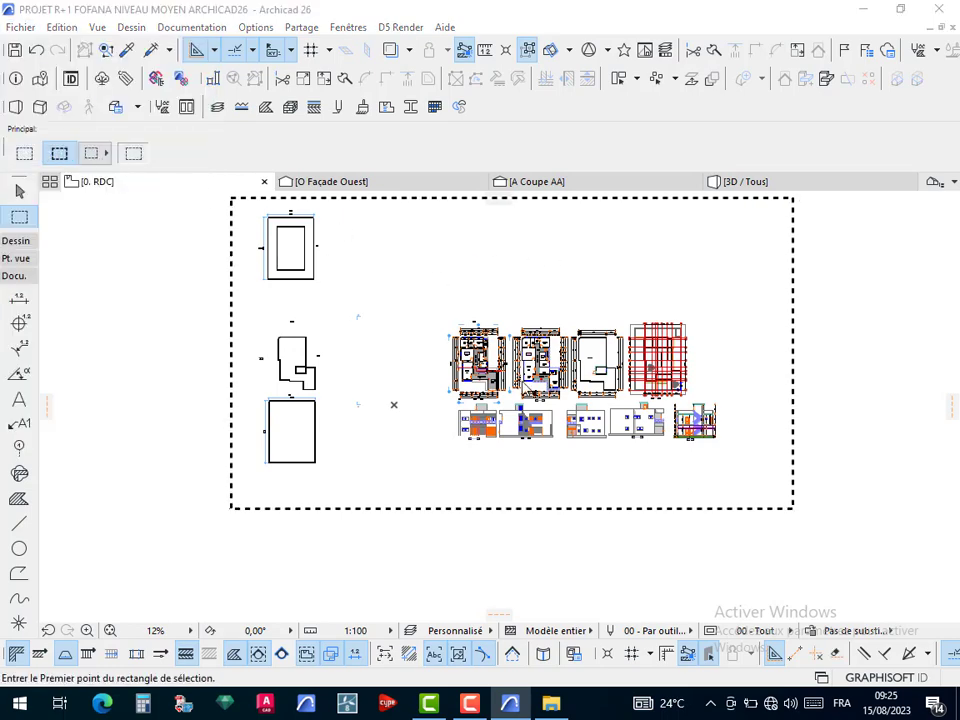
{"action": "left_click", "coordinate": [420, 449]}
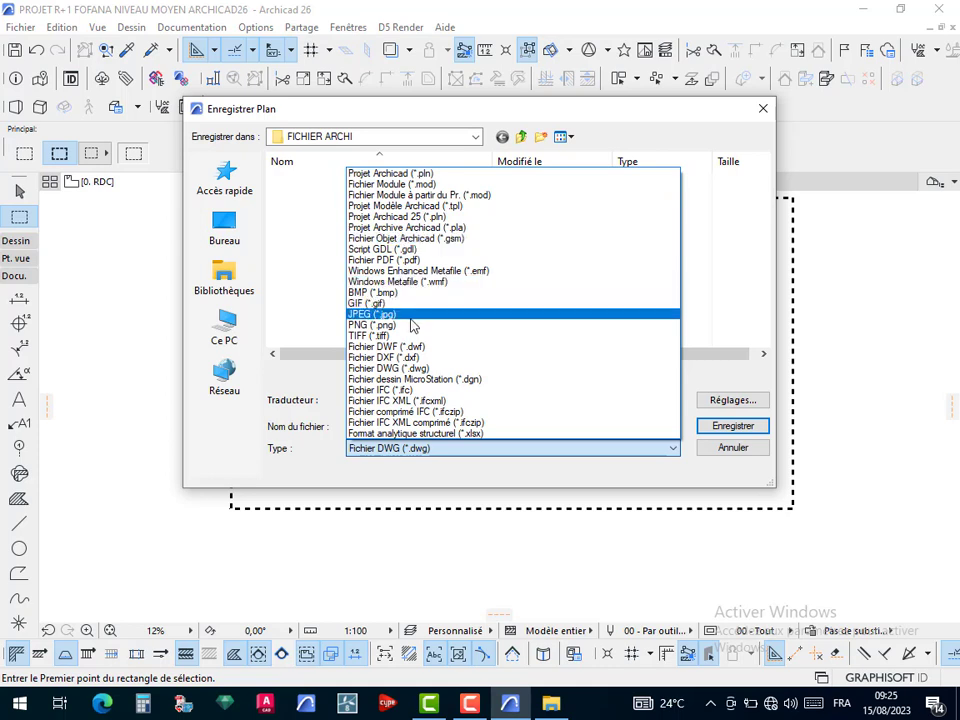
{"action": "left_click", "coordinate": [444, 369]}
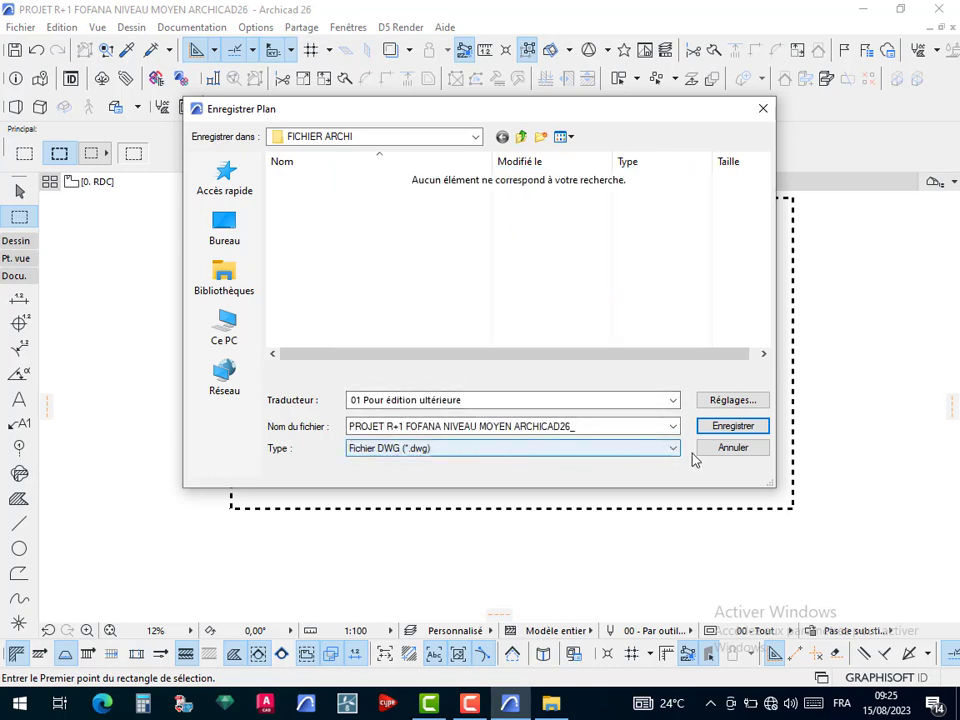
Open the settings of the DWG translator 01 Pour édition ultérieure and choose 1 mètre as its drawing unit
{"action": "left_click", "coordinate": [733, 400]}
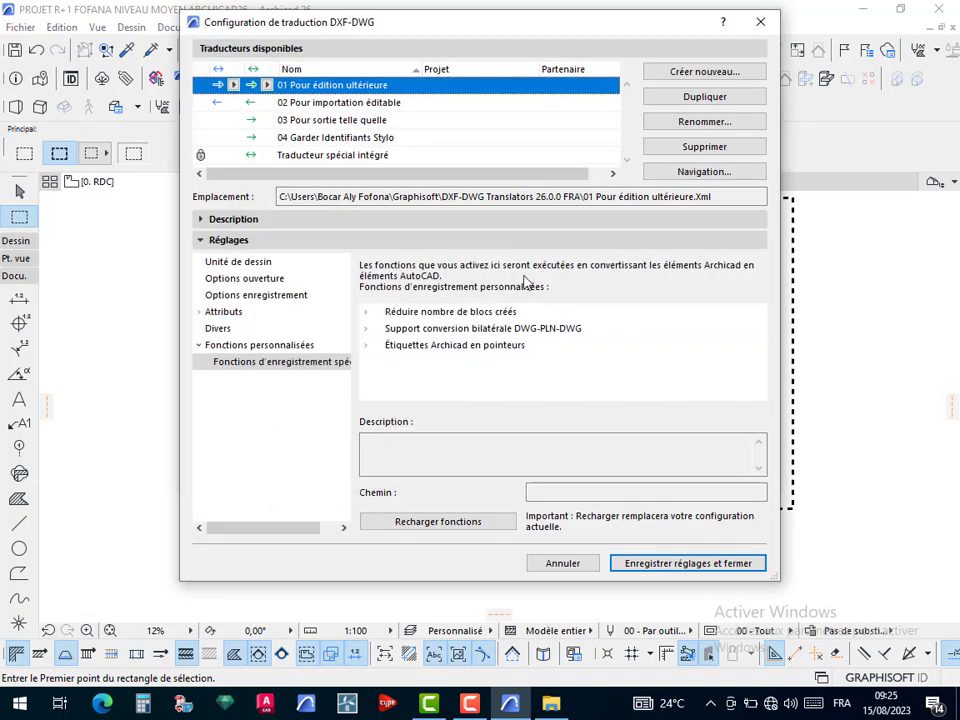
{"action": "left_click", "coordinate": [238, 263]}
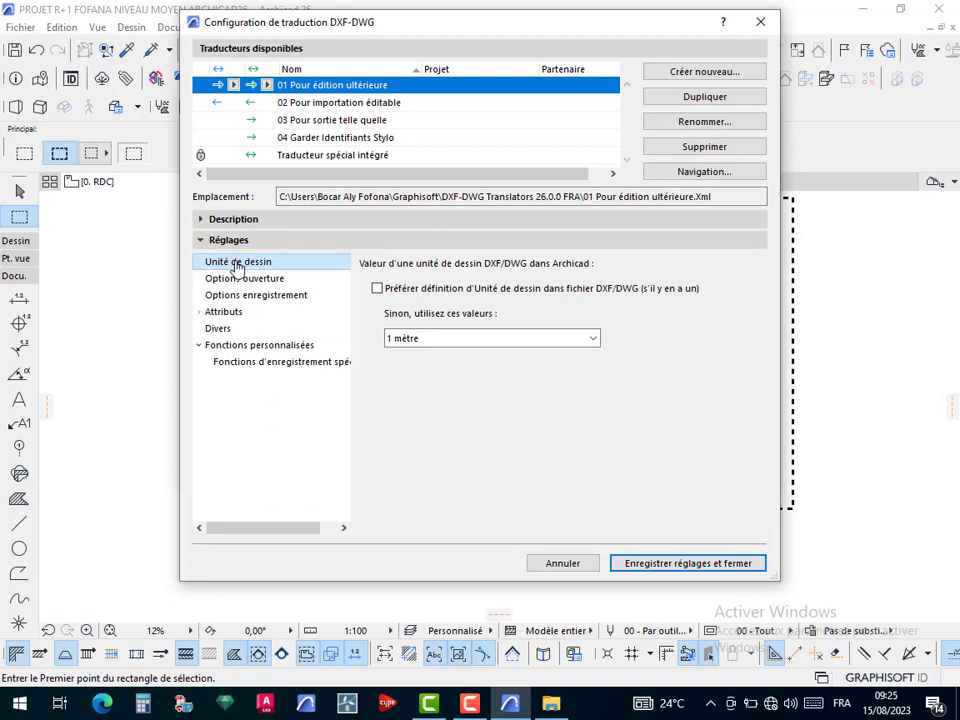
{"action": "left_click", "coordinate": [238, 219]}
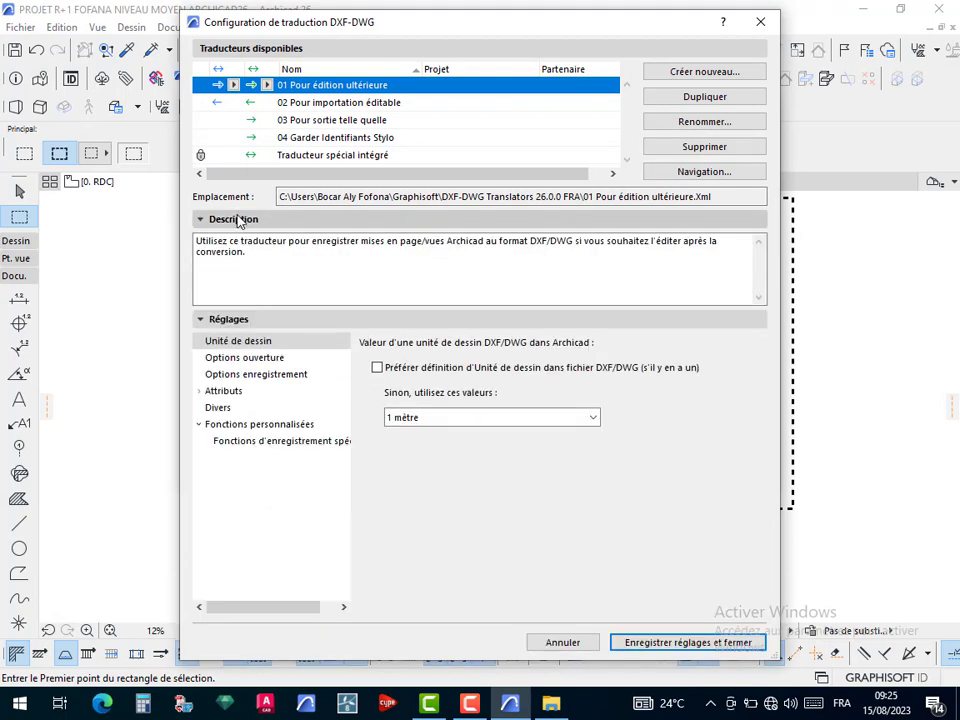
{"action": "left_click", "coordinate": [228, 322]}
{"action": "left_click", "coordinate": [228, 322]}
{"action": "left_click", "coordinate": [230, 358]}
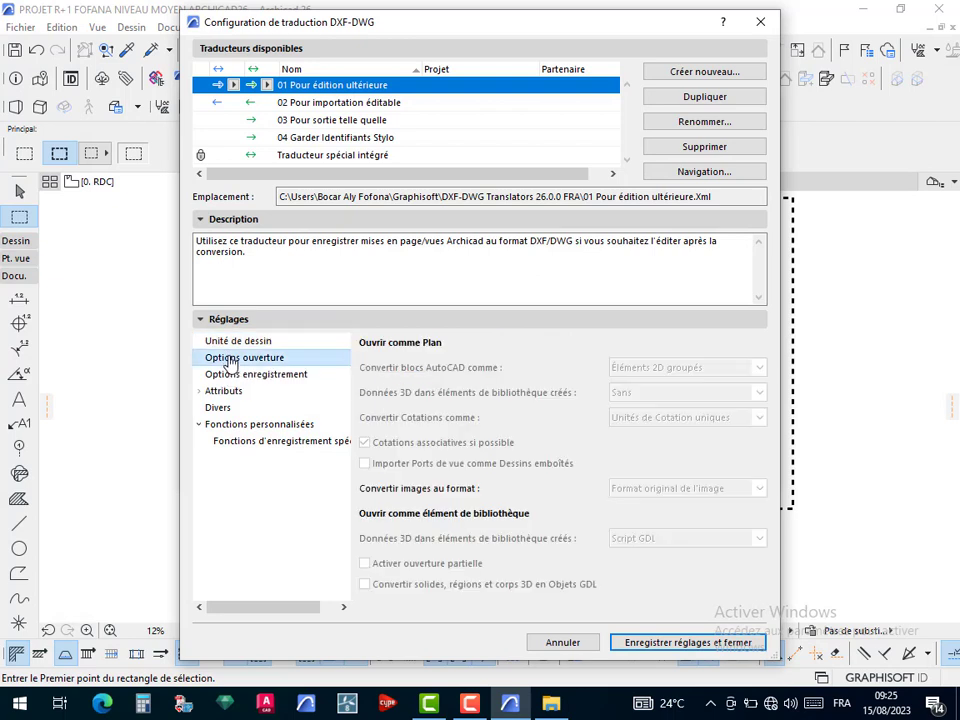
{"action": "left_click", "coordinate": [230, 343]}
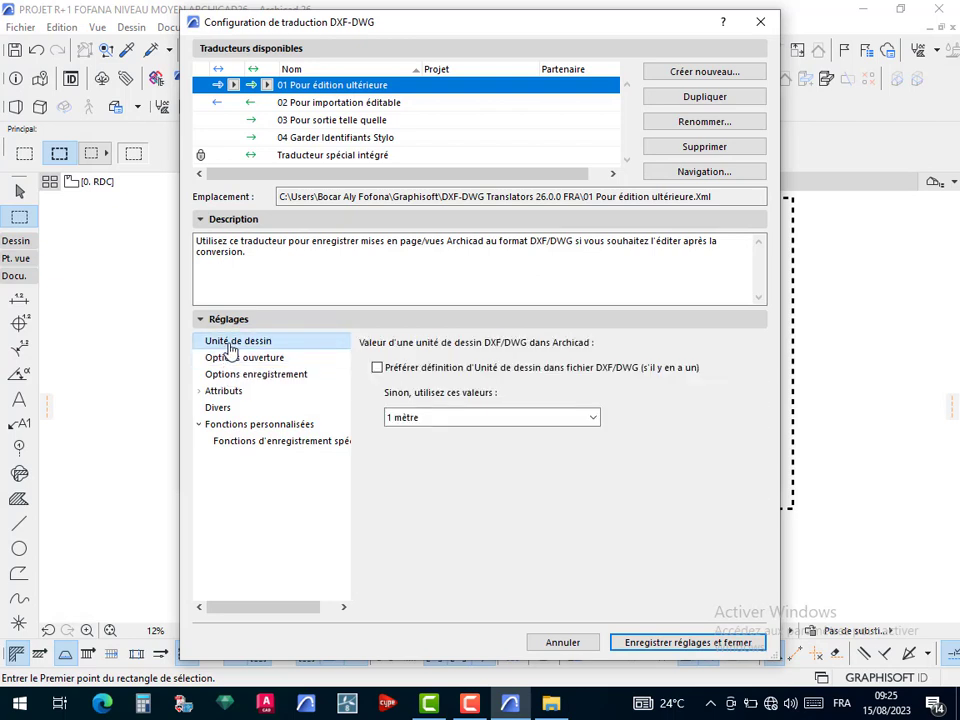
{"action": "left_click", "coordinate": [463, 425]}
{"action": "left_click", "coordinate": [466, 430]}
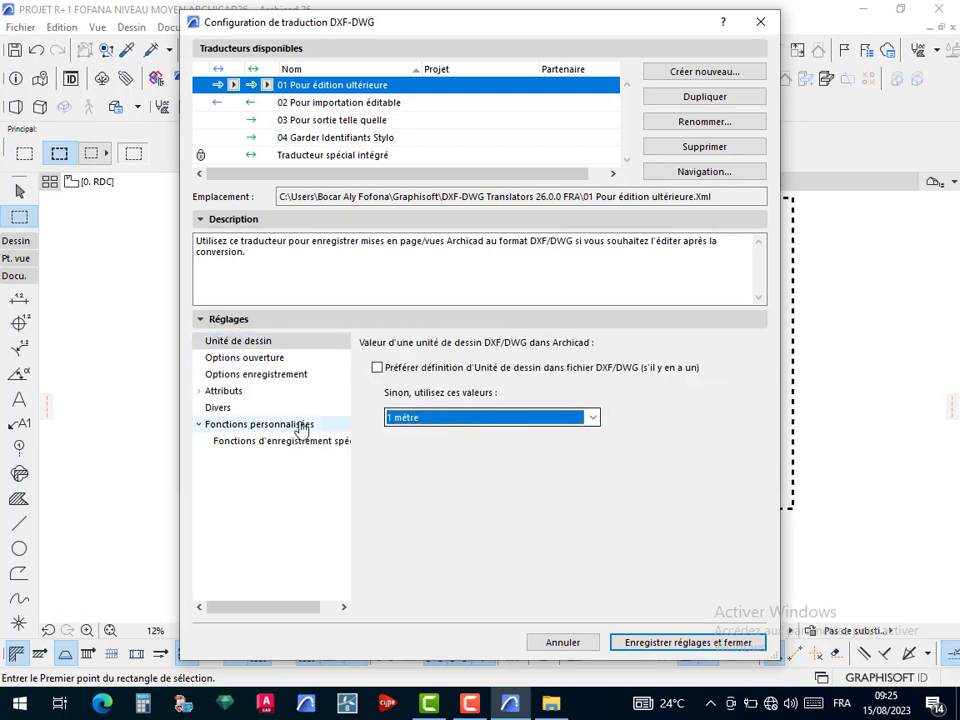
Examine the DWG translator's save options and the attribute categories, including the layers entry
{"action": "left_click", "coordinate": [224, 376]}
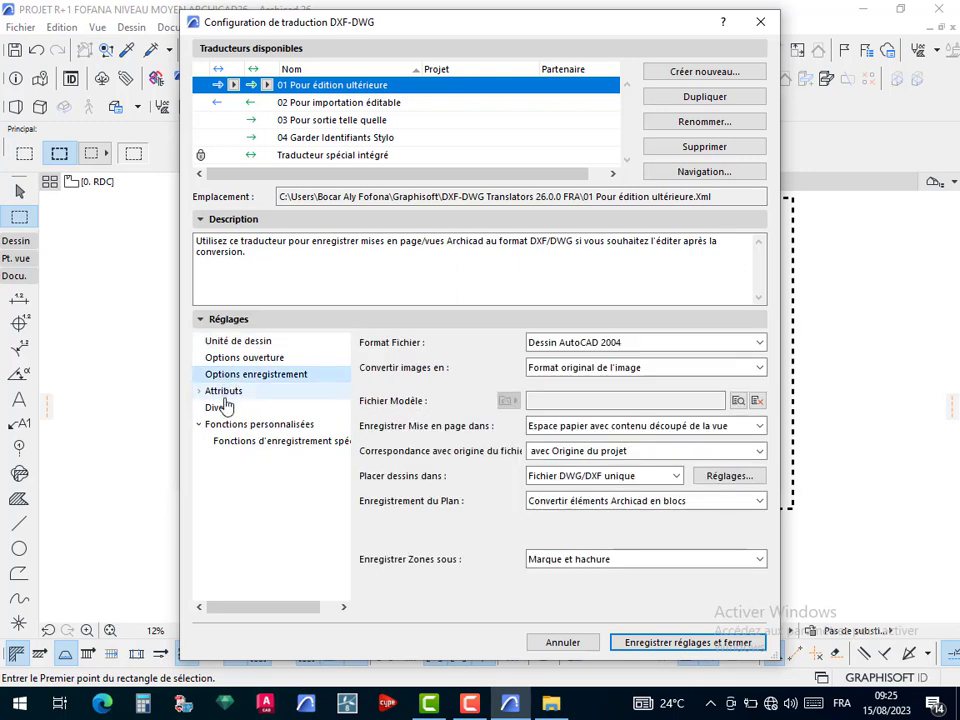
{"action": "left_click", "coordinate": [203, 392]}
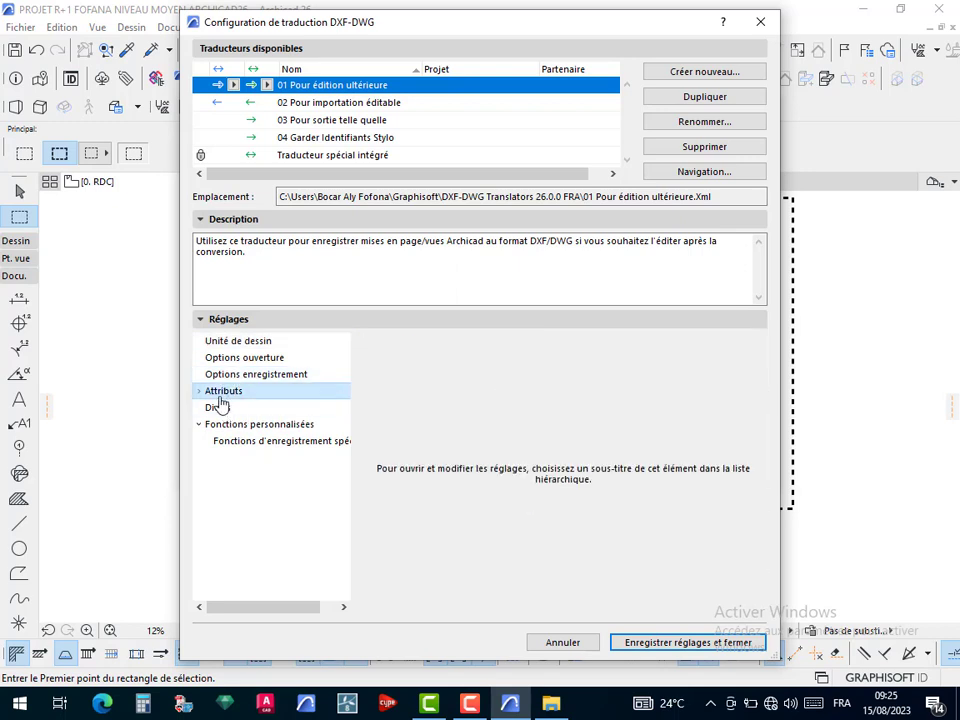
{"action": "left_click", "coordinate": [200, 393]}
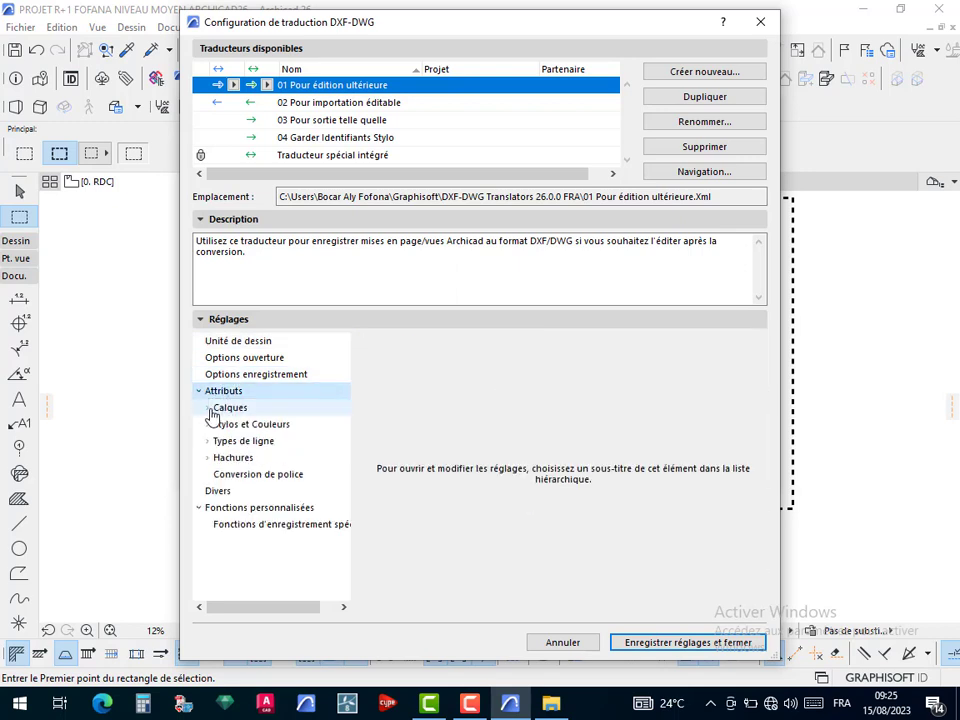
{"action": "left_click", "coordinate": [211, 410]}
{"action": "left_click", "coordinate": [207, 408]}
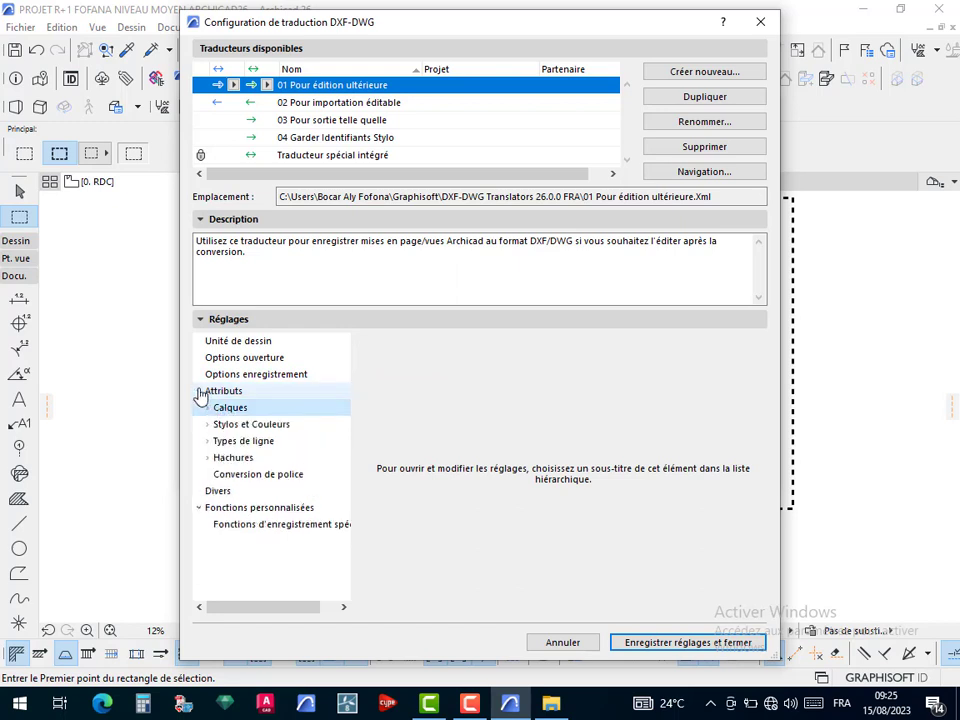
{"action": "left_click", "coordinate": [199, 391]}
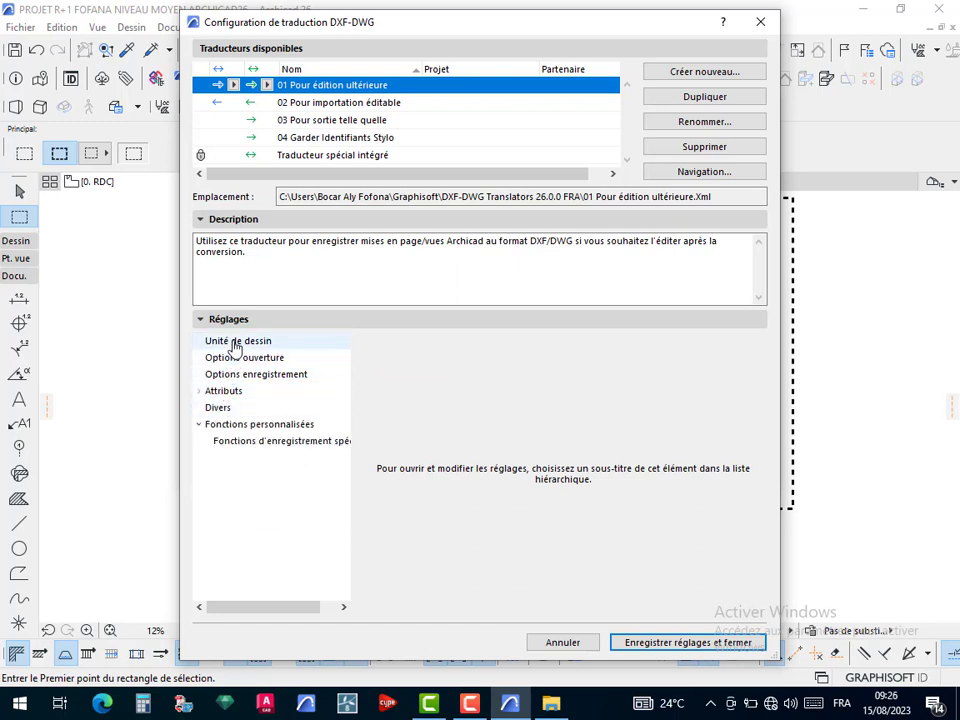
Recheck the translator's drawing unit, opening options and save options, and look through the expanded attribute categories
{"action": "left_click", "coordinate": [236, 341]}
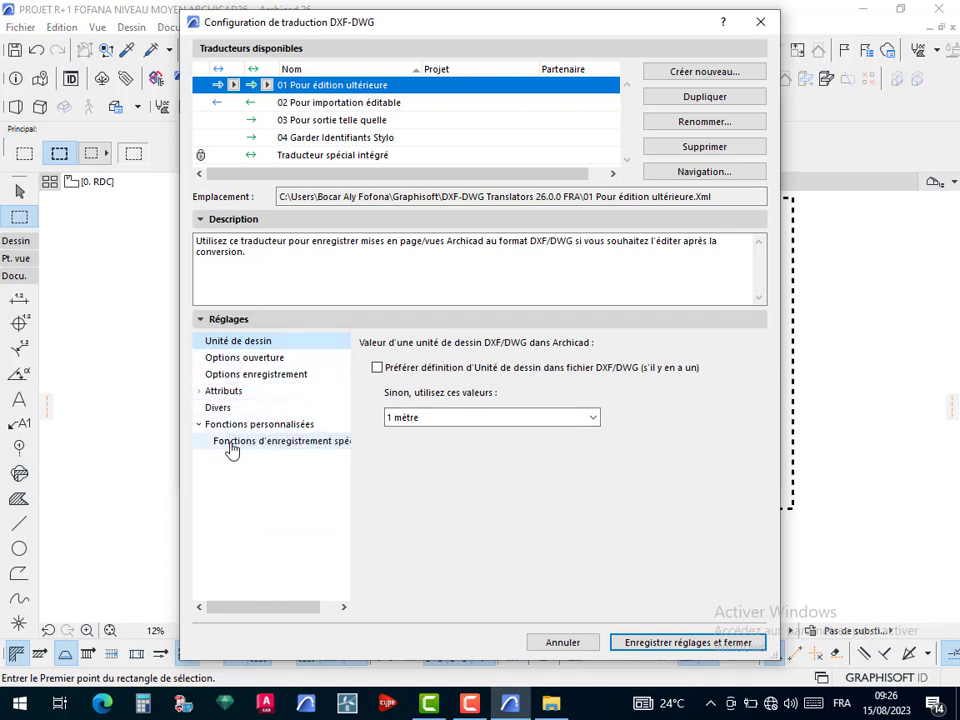
{"action": "left_click", "coordinate": [200, 425]}
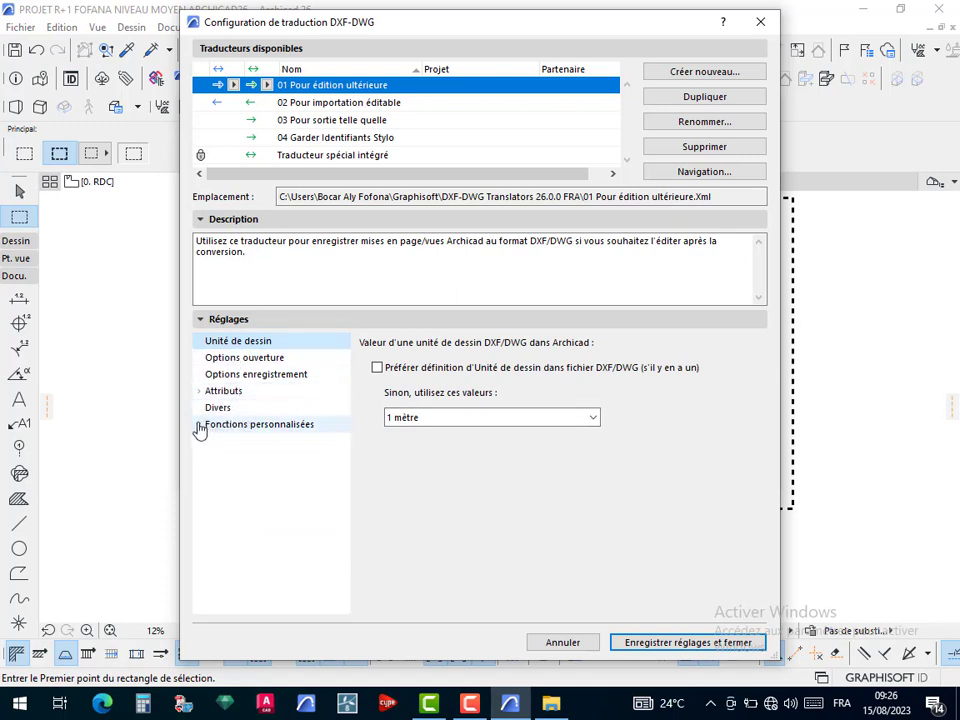
{"action": "left_click", "coordinate": [199, 392]}
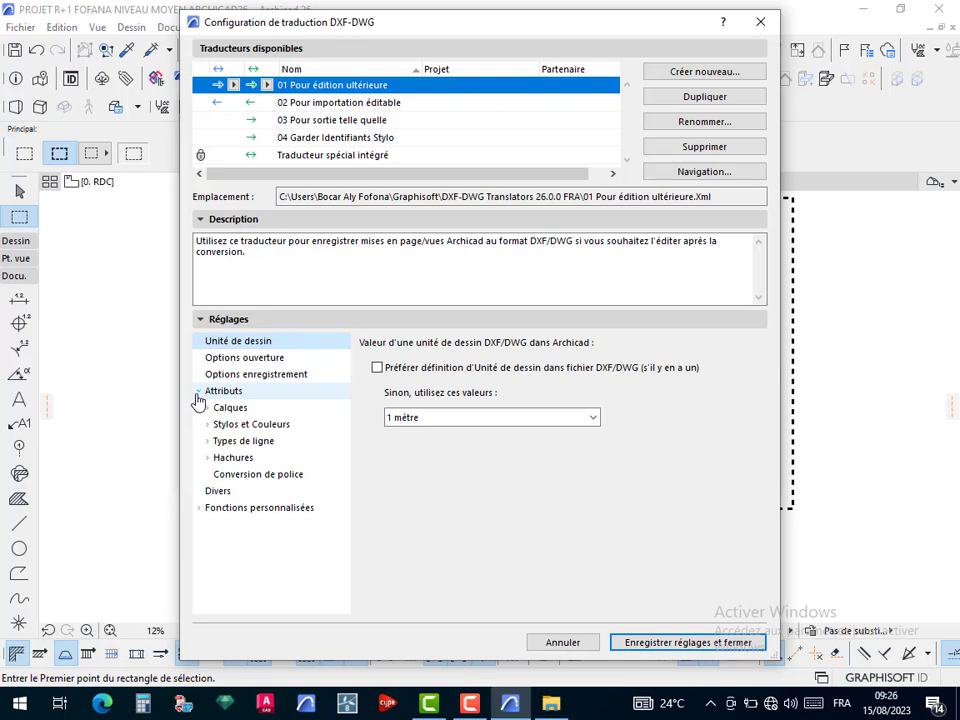
{"action": "left_click", "coordinate": [217, 457]}
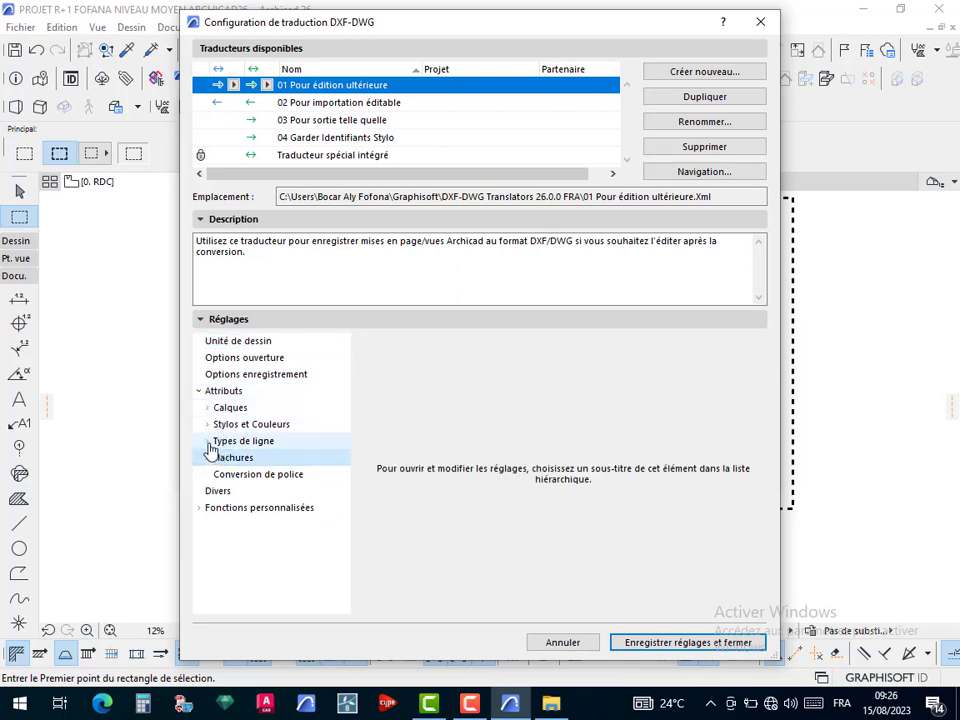
{"action": "left_click", "coordinate": [223, 340]}
{"action": "left_click", "coordinate": [224, 360]}
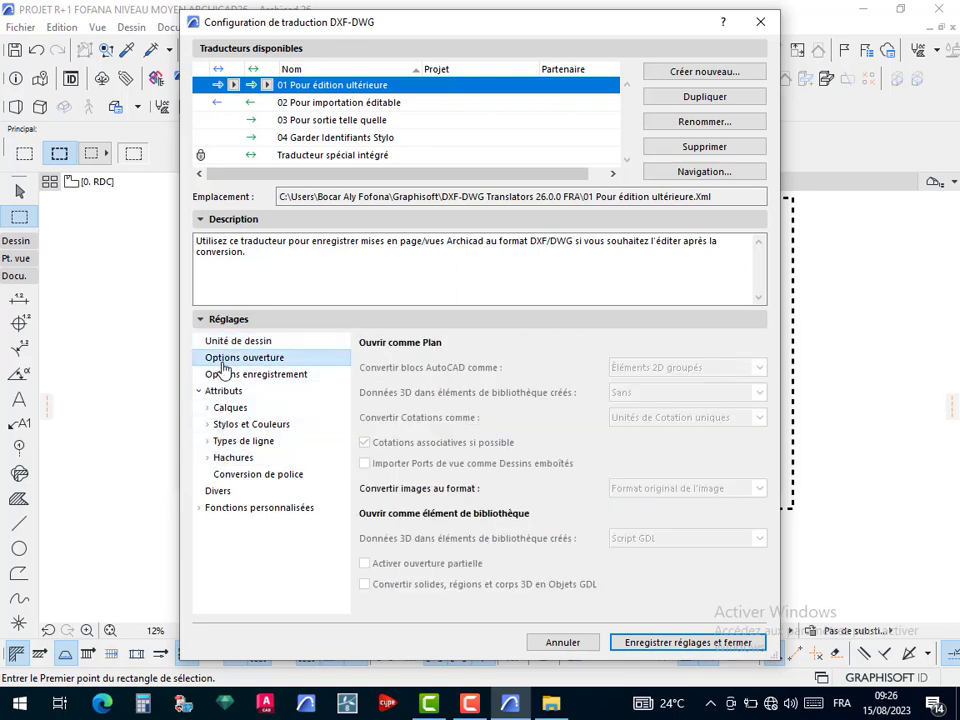
{"action": "left_click", "coordinate": [229, 378]}
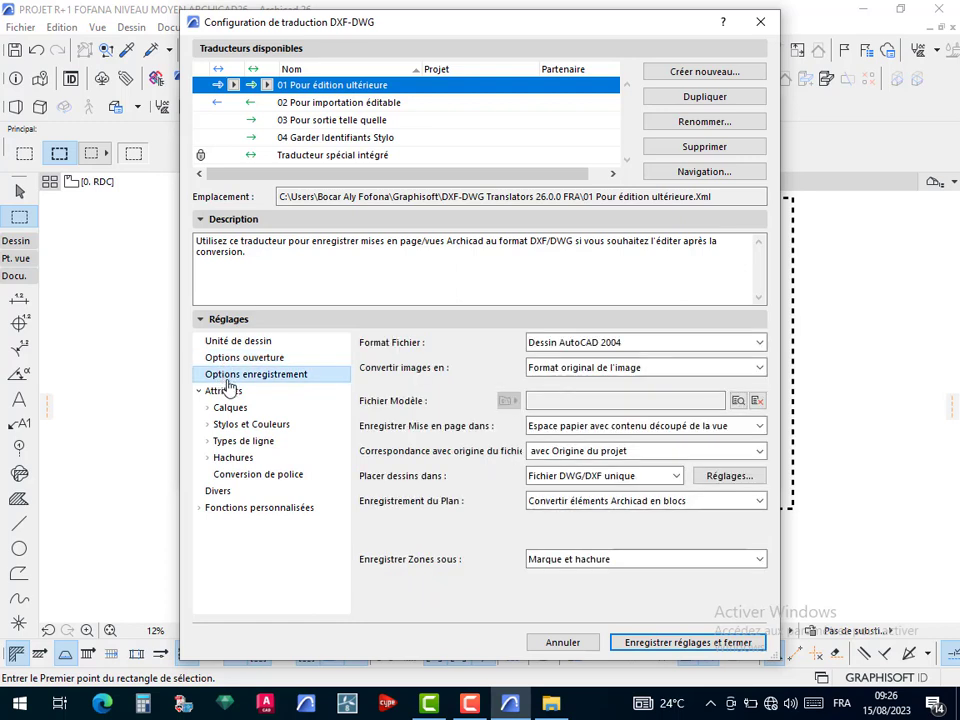
{"action": "left_click", "coordinate": [226, 392]}
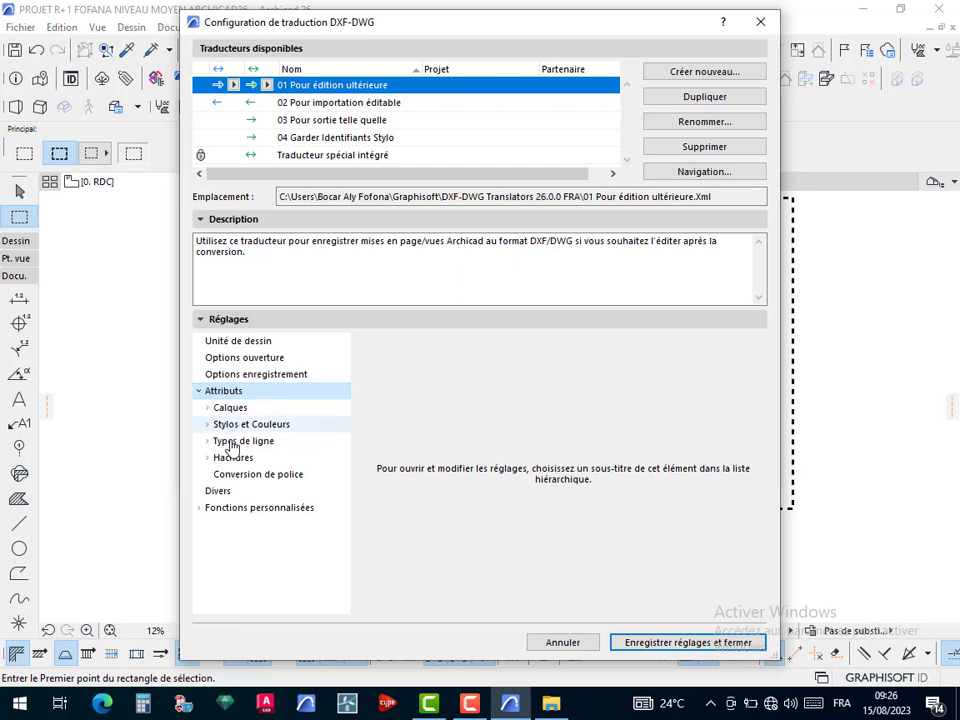
Check the translator's special save functions and line type methods, and save the translator settings
{"action": "left_click", "coordinate": [200, 507]}
{"action": "left_click", "coordinate": [218, 524]}
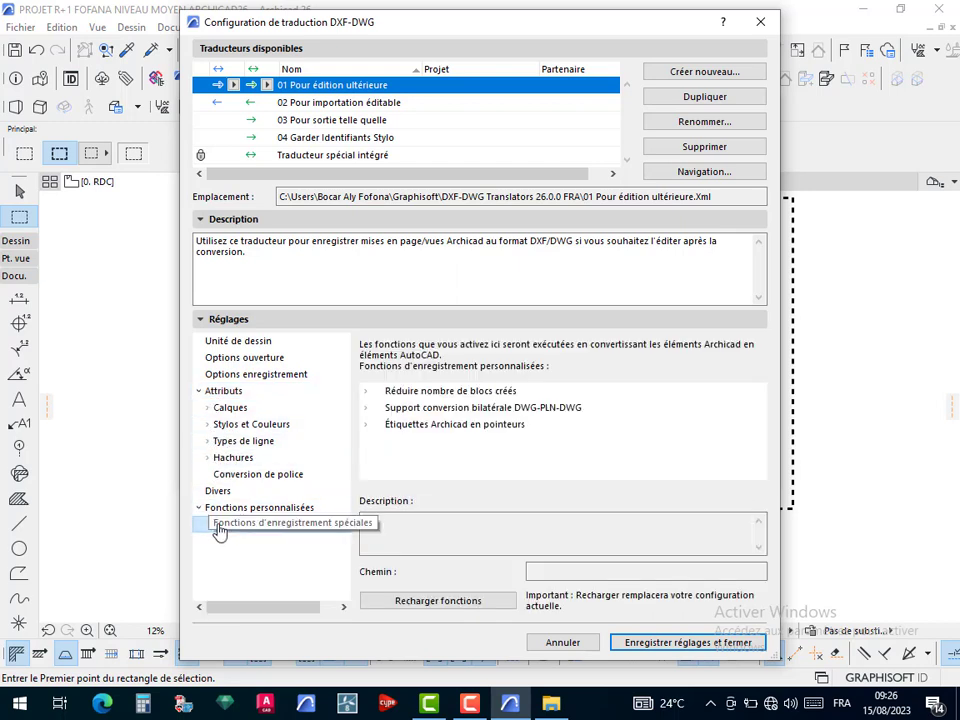
{"action": "left_click", "coordinate": [215, 508]}
{"action": "left_click", "coordinate": [212, 492]}
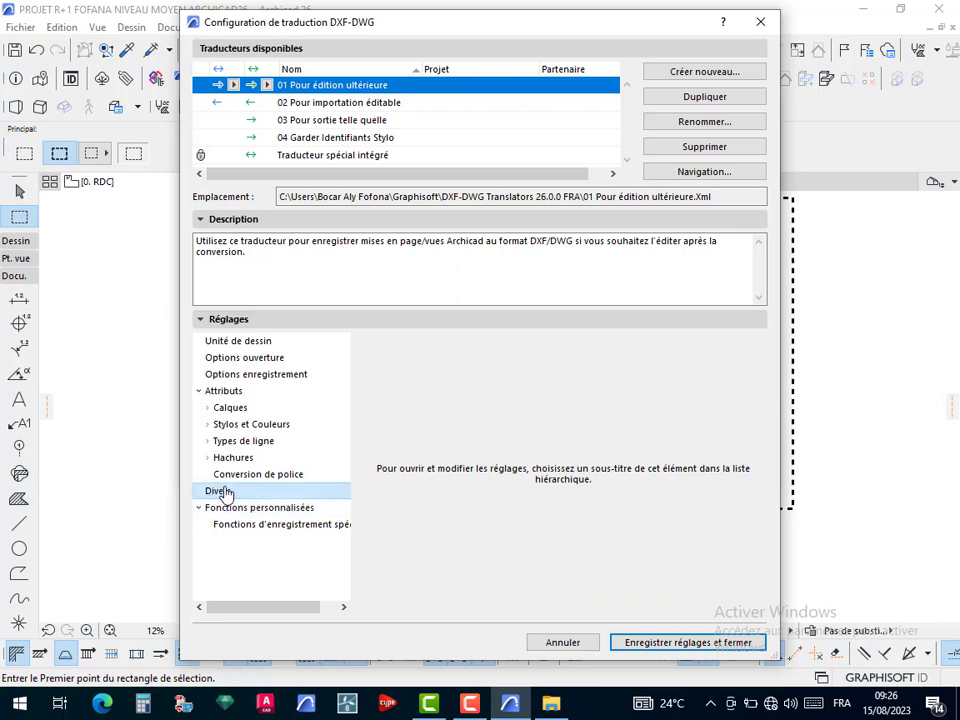
{"action": "left_click", "coordinate": [222, 475]}
{"action": "left_click", "coordinate": [230, 461]}
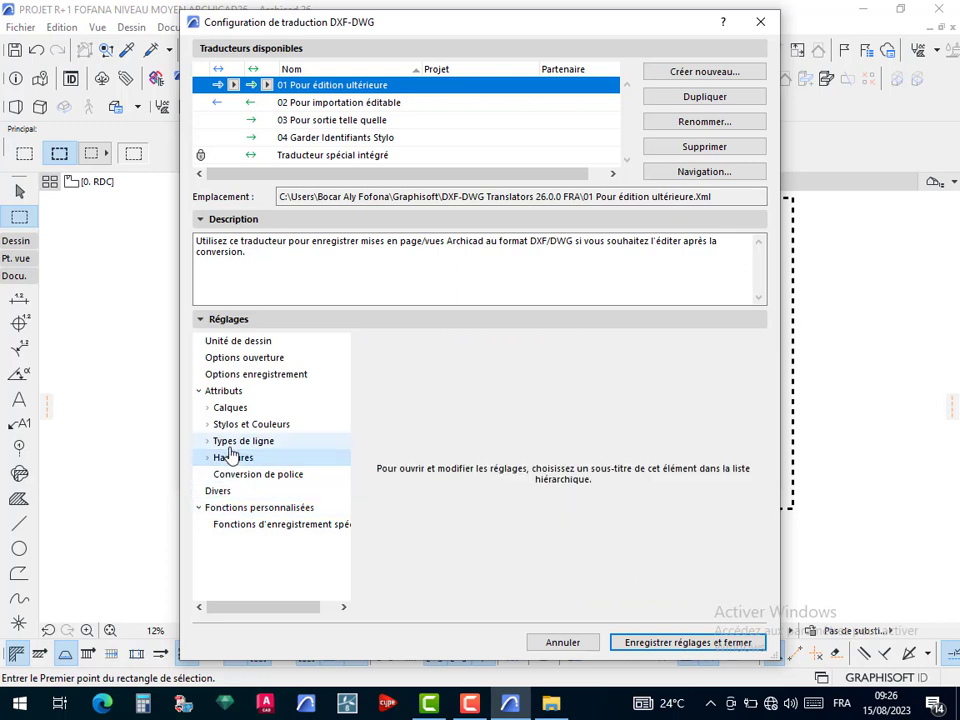
{"action": "left_click", "coordinate": [225, 441]}
{"action": "left_click", "coordinate": [208, 442]}
{"action": "left_click", "coordinate": [228, 460]}
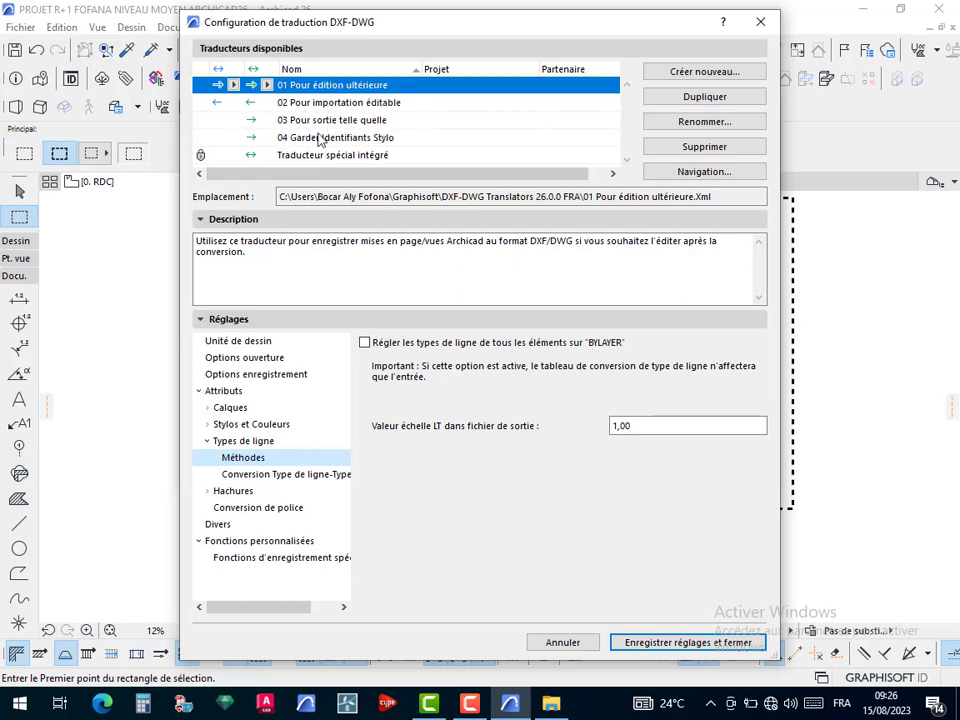
{"action": "left_click", "coordinate": [671, 640]}
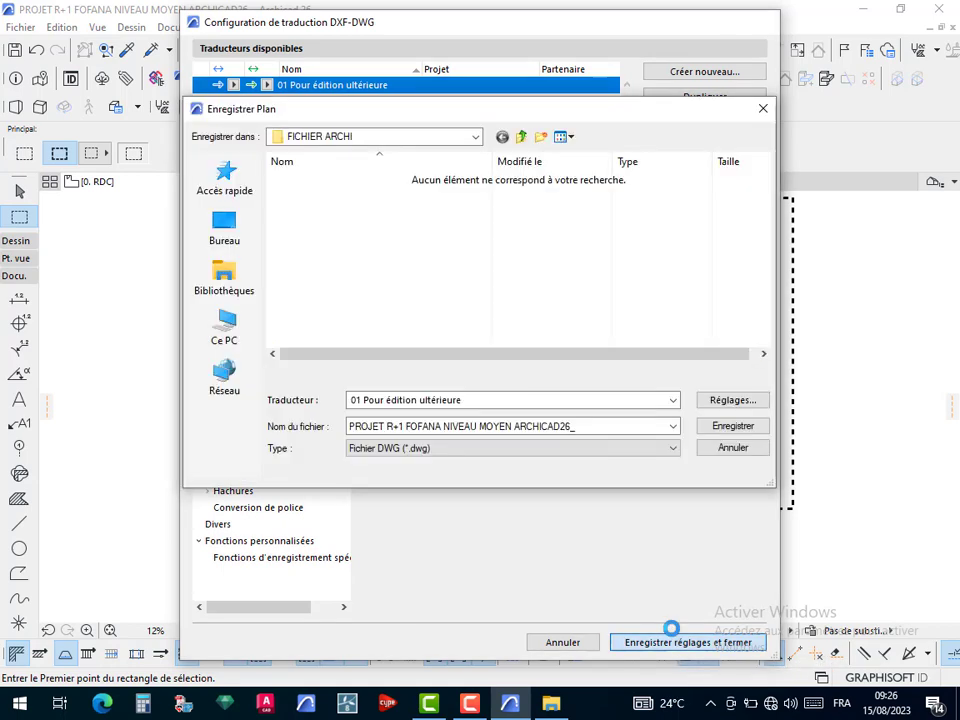
Browse the DWG save location to the DOSSIER ARCHICAD 26 NIVEAU MOYEN folder on drive E: and refresh its contents
{"action": "left_click", "coordinate": [330, 139]}
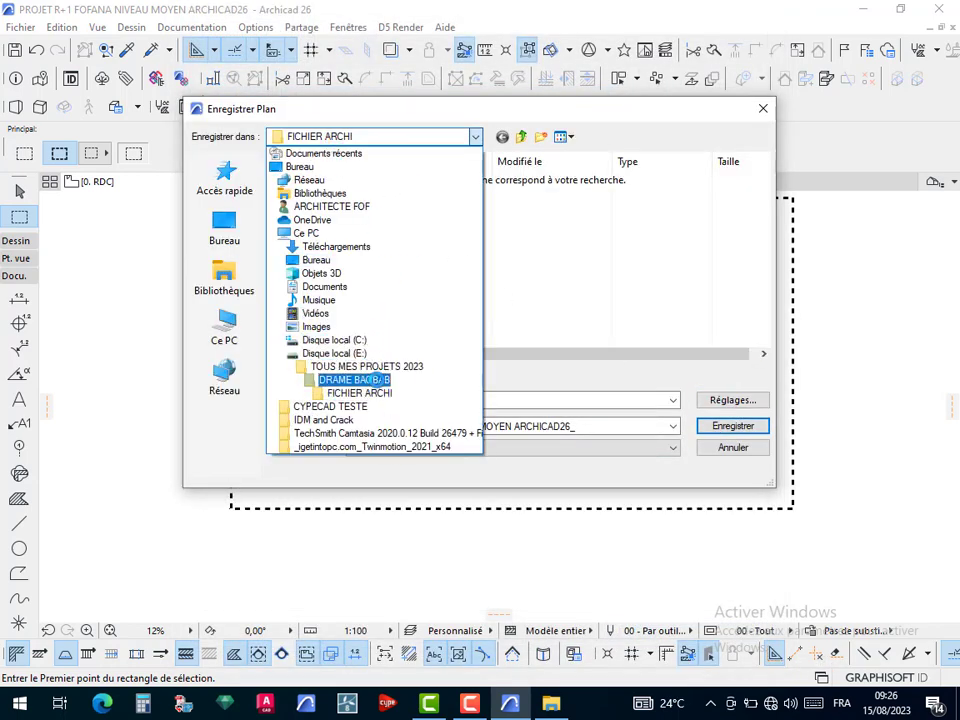
{"action": "left_click", "coordinate": [350, 366]}
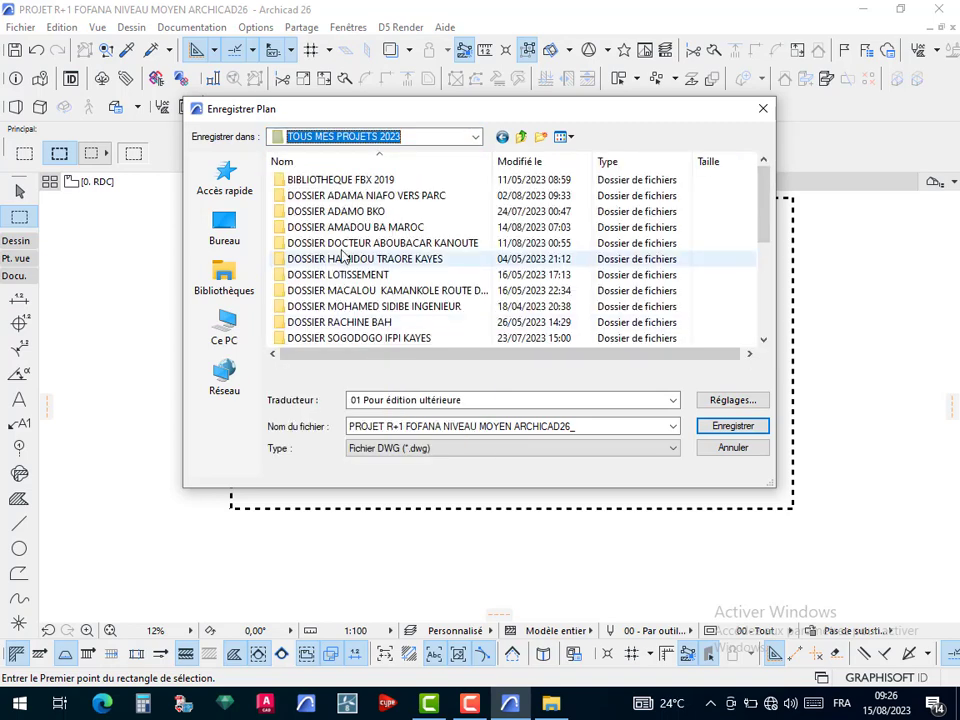
{"action": "left_click", "coordinate": [242, 228]}
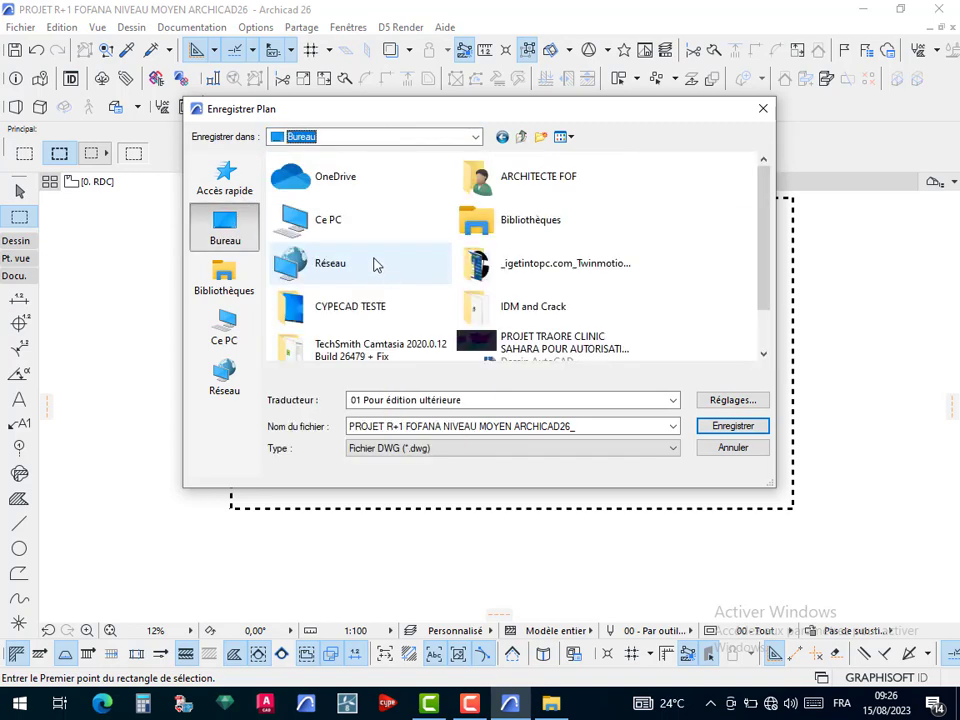
{"action": "double_click", "coordinate": [345, 230]}
{"action": "scroll", "coordinate": [456, 309], "scroll_direction": "down", "scroll_amount": 1}
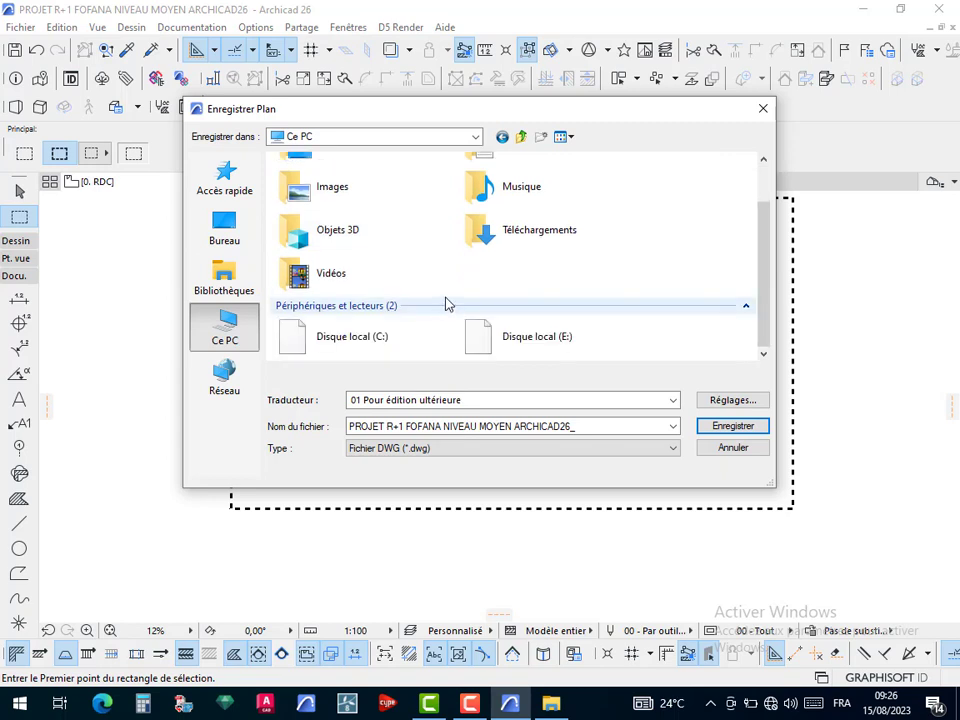
{"action": "double_click", "coordinate": [530, 345]}
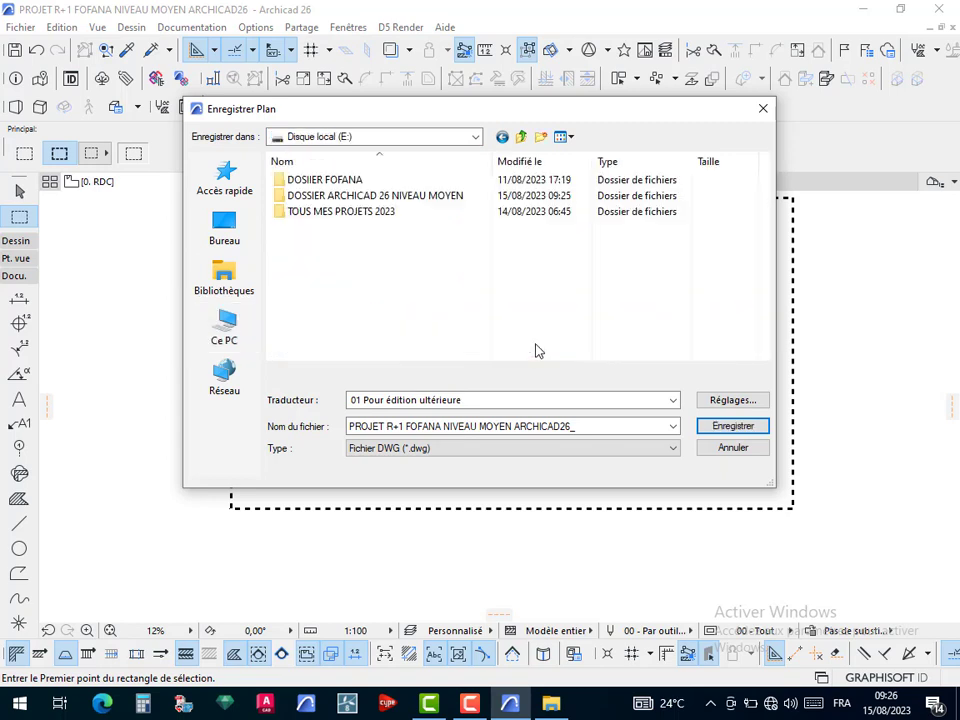
{"action": "double_click", "coordinate": [318, 197]}
{"action": "right_click", "coordinate": [362, 257]}
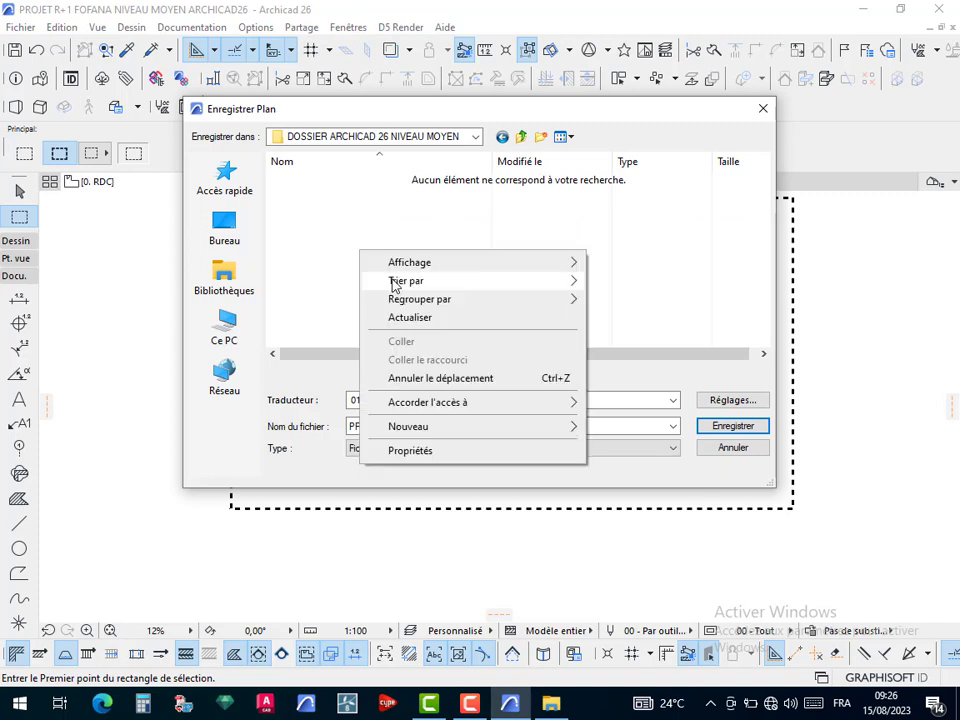
{"action": "left_click", "coordinate": [418, 314]}
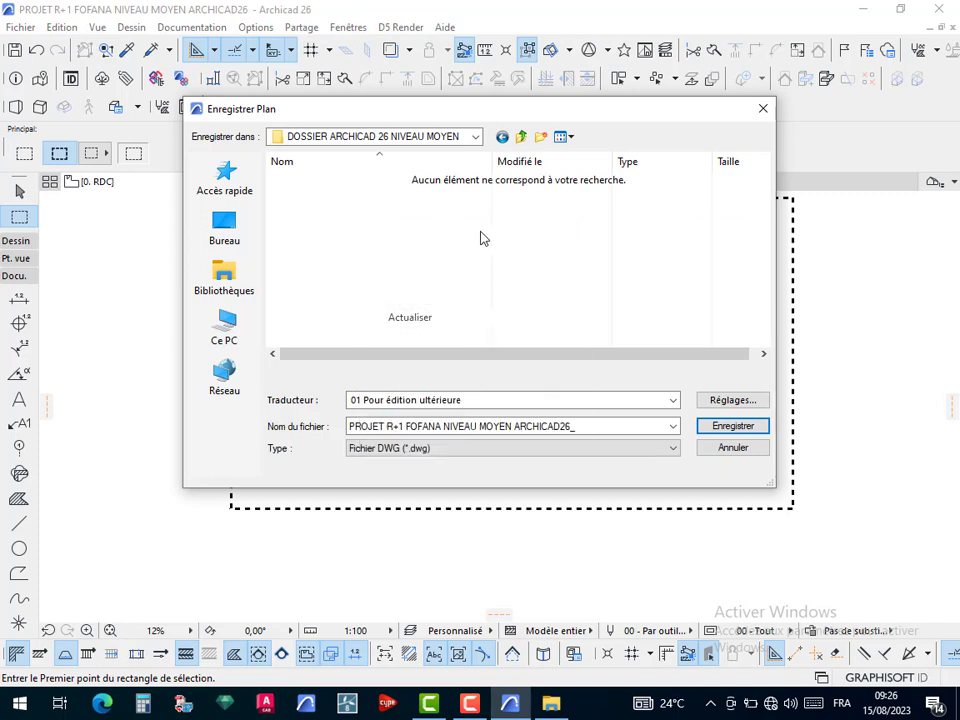
Create a folder named FICHIER DWG inside DOSSIER ARCHICAD 26 NIVEAU MOYEN
{"action": "left_click", "coordinate": [541, 136]}
{"action": "type", "text": "FI"}
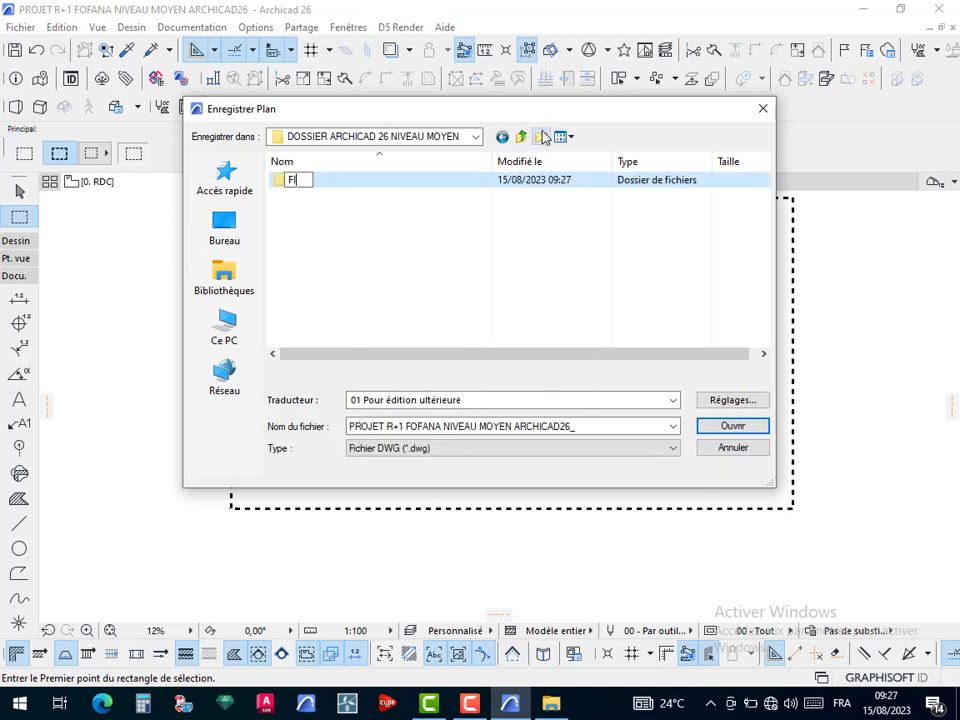
{"action": "type", "text": "CHI"}
{"action": "type", "text": "WG"}
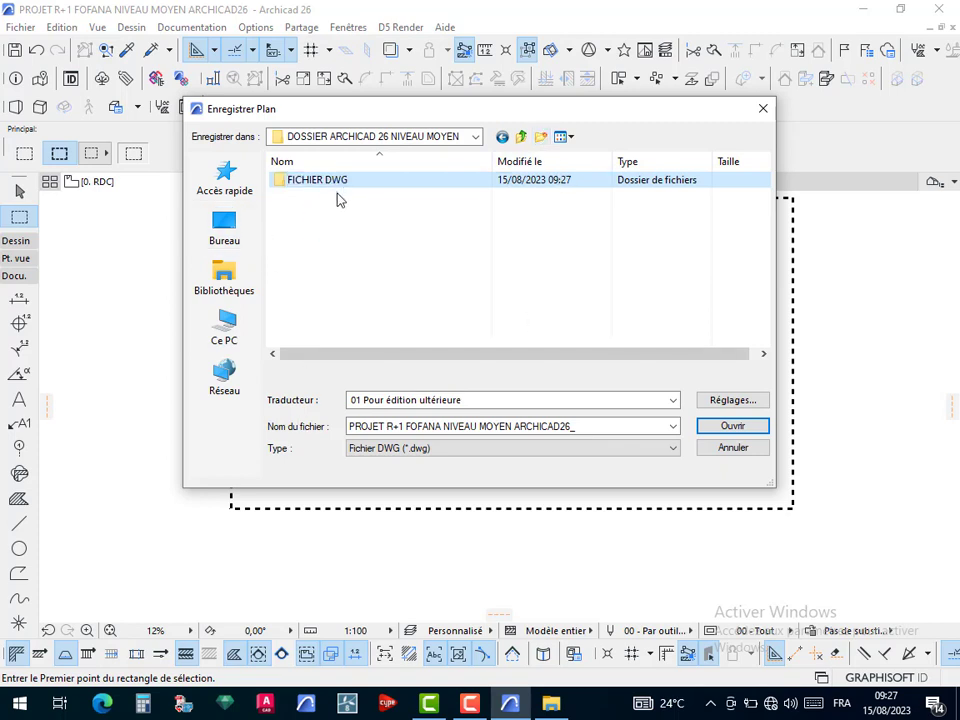
Save the plan as a DWG file in the FICHIER DWG folder, exporting only the selection area
{"action": "left_click", "coordinate": [452, 450]}
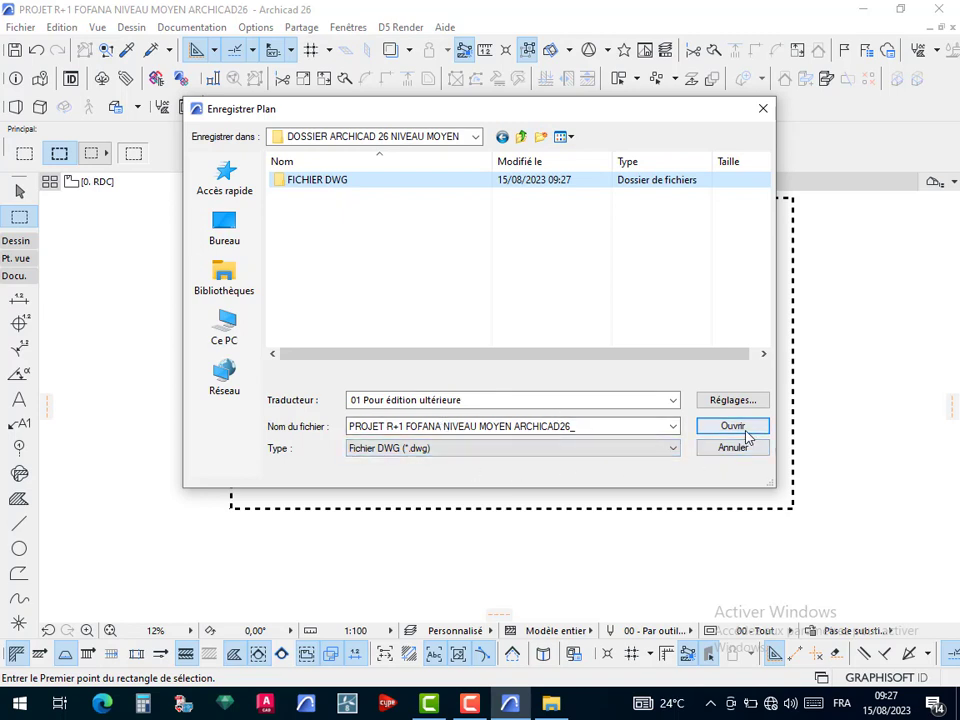
{"action": "double_click", "coordinate": [352, 182]}
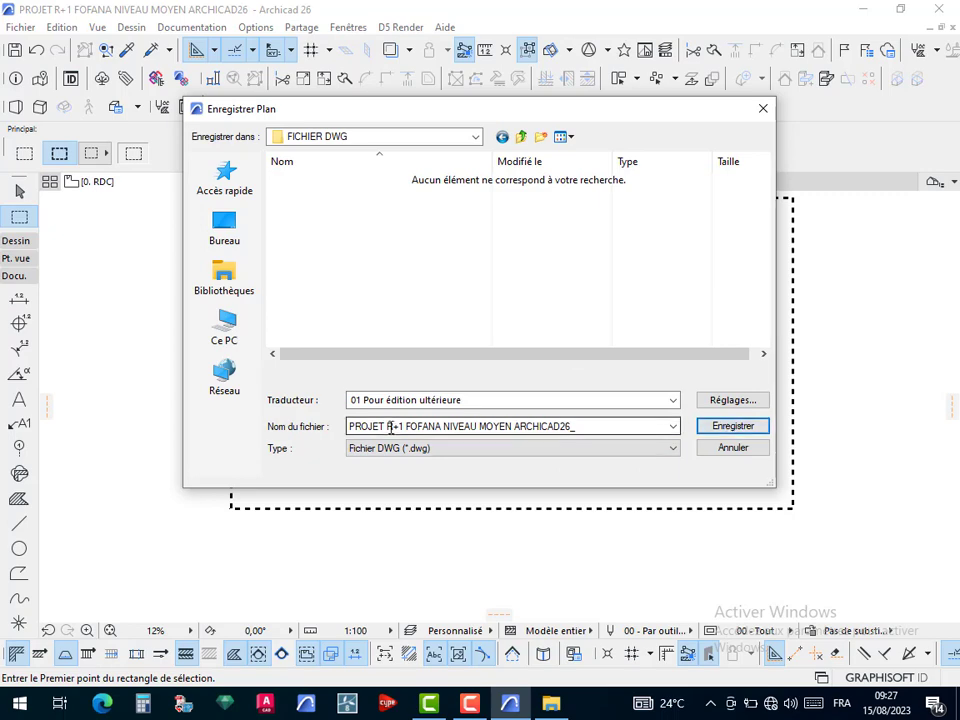
{"action": "left_click", "coordinate": [731, 426]}
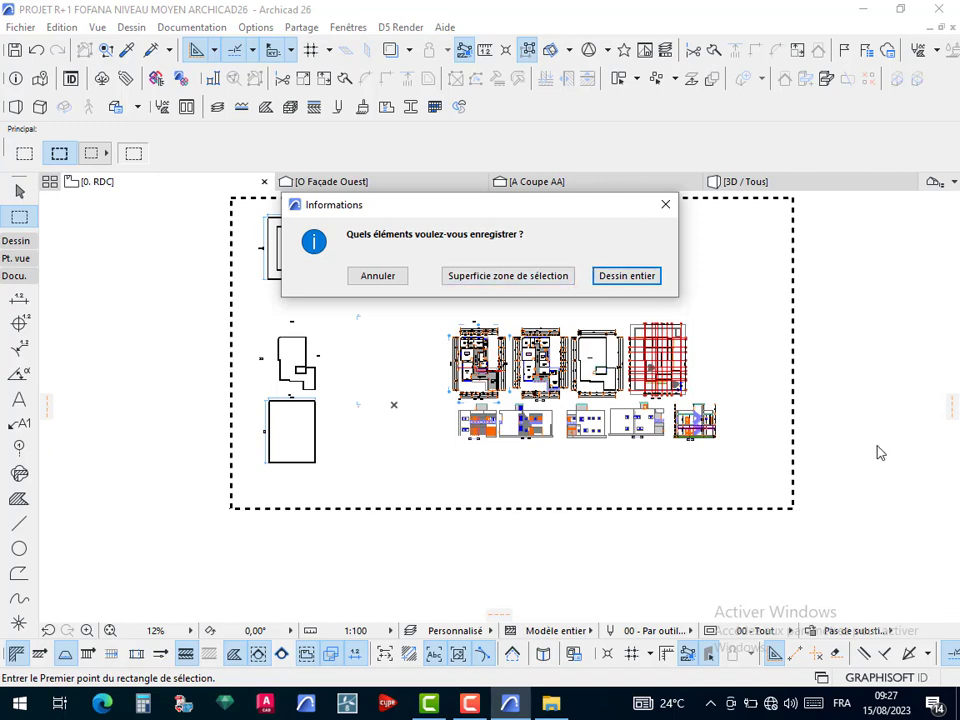
{"action": "left_click", "coordinate": [533, 285]}
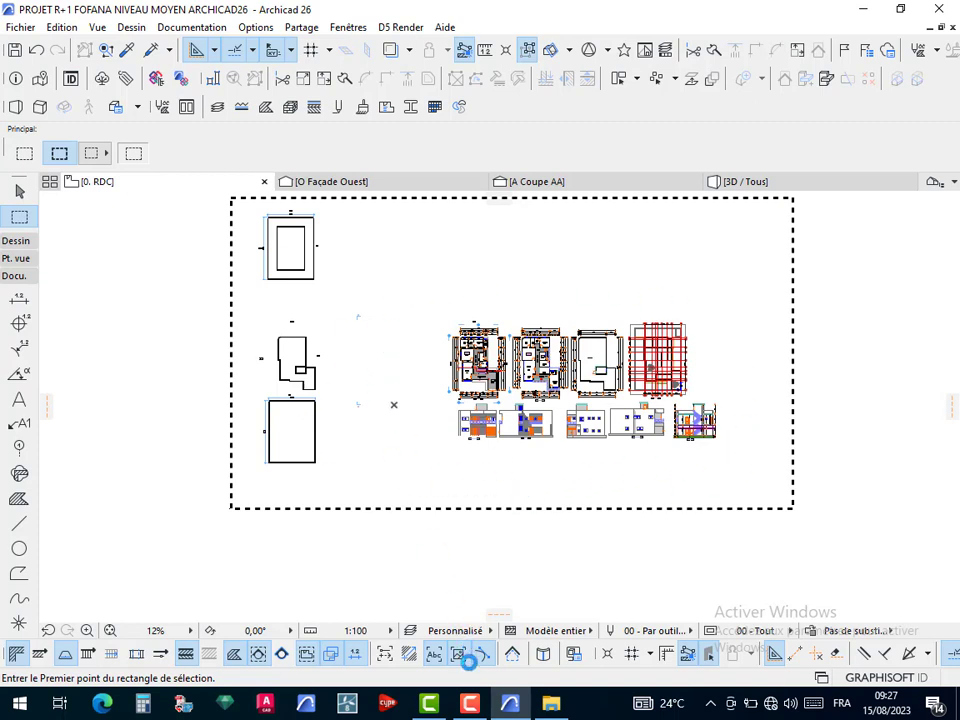
{"action": "left_click", "coordinate": [470, 703]}
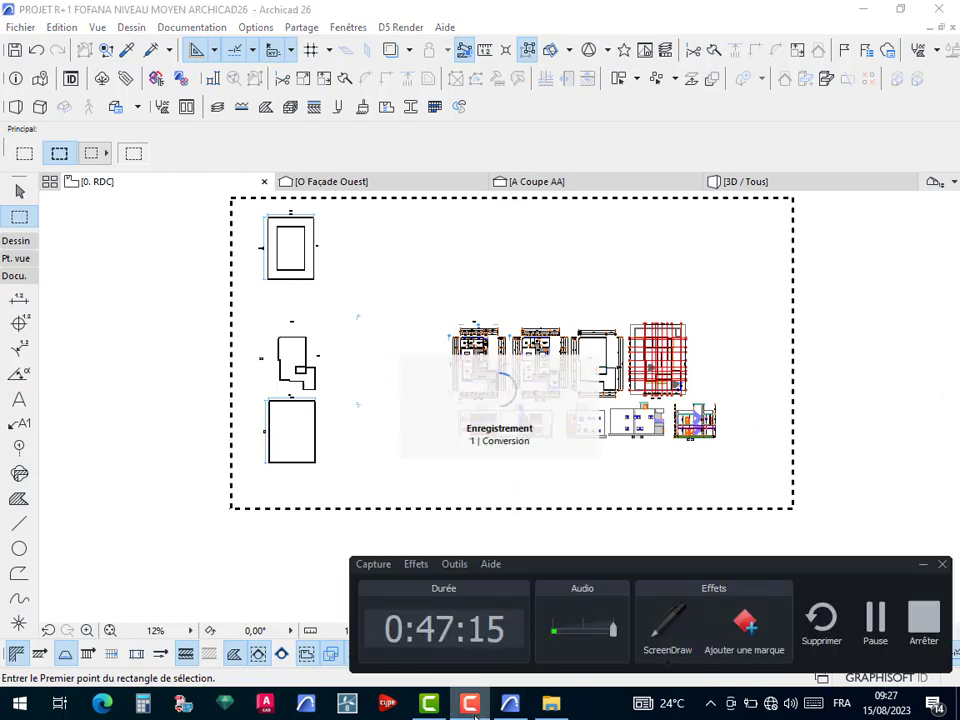
{"action": "left_click", "coordinate": [470, 703]}
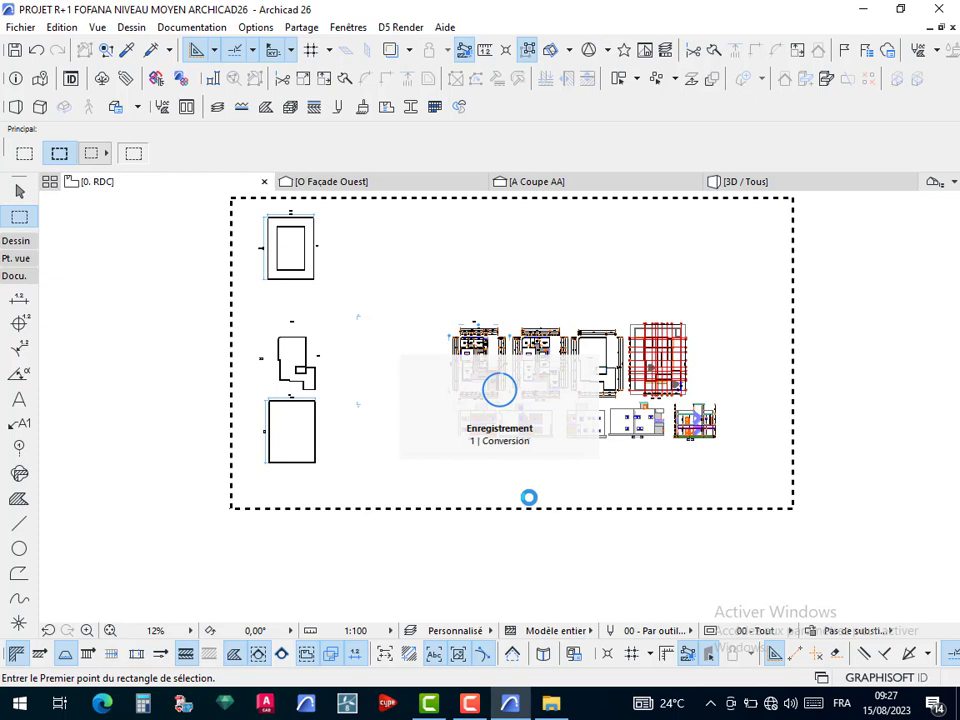
{"action": "left_click", "coordinate": [469, 704]}
{"action": "left_click", "coordinate": [875, 620]}
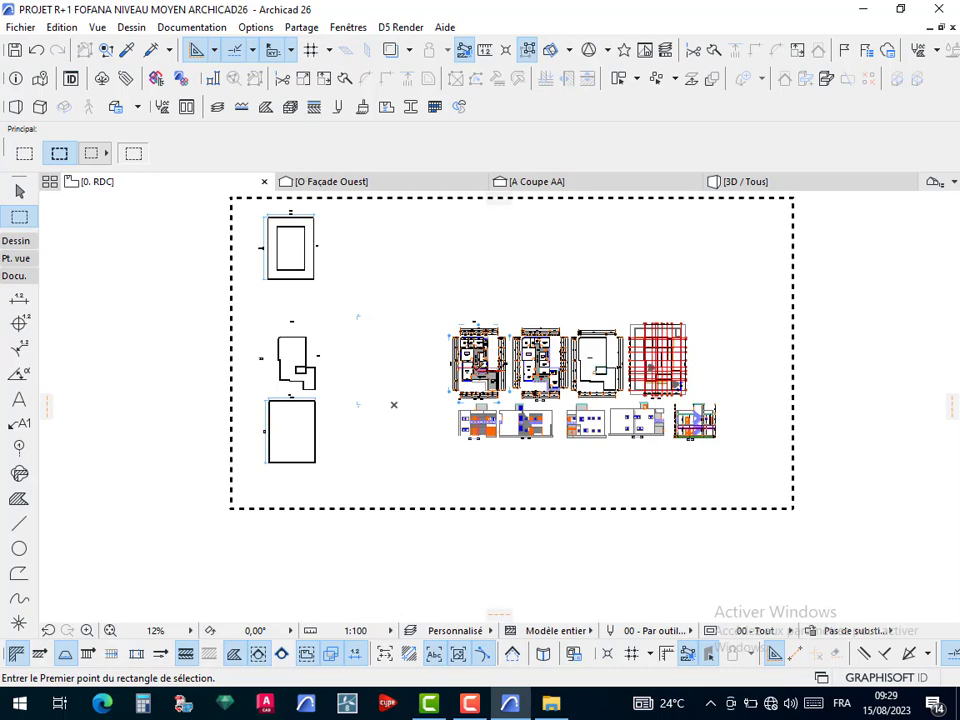
Clear the old selection area and enclose only the dimensioned ground-floor plan in a new rectangular one, about 19 by 25 m
{"action": "key", "text": "Escape"}
{"action": "key", "text": "Escape"}
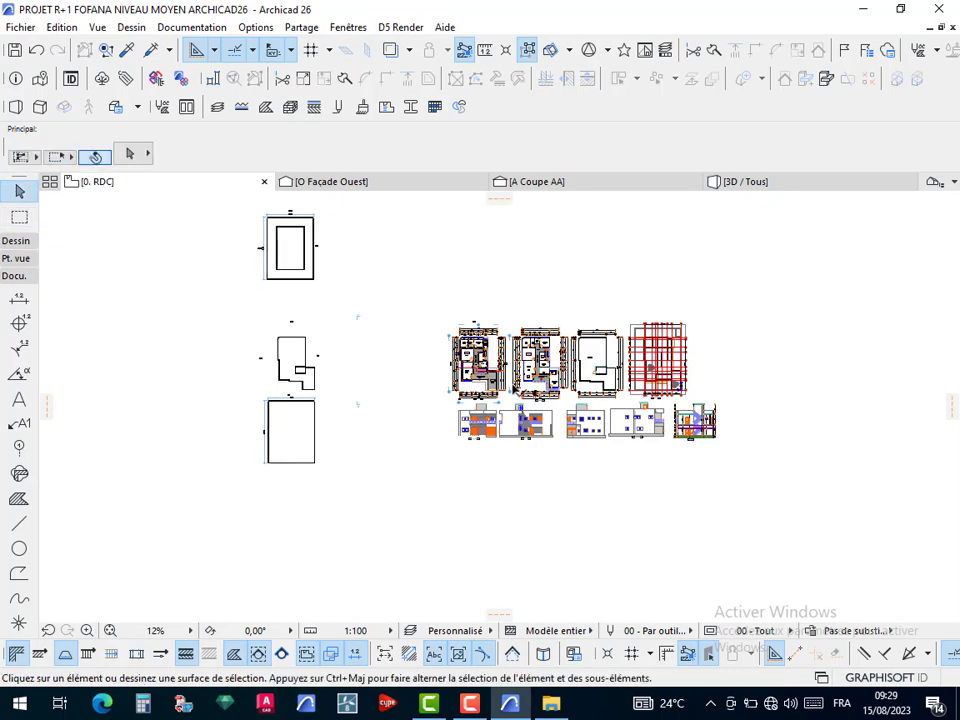
{"action": "scroll", "coordinate": [635, 386], "scroll_direction": "up", "scroll_amount": 3}
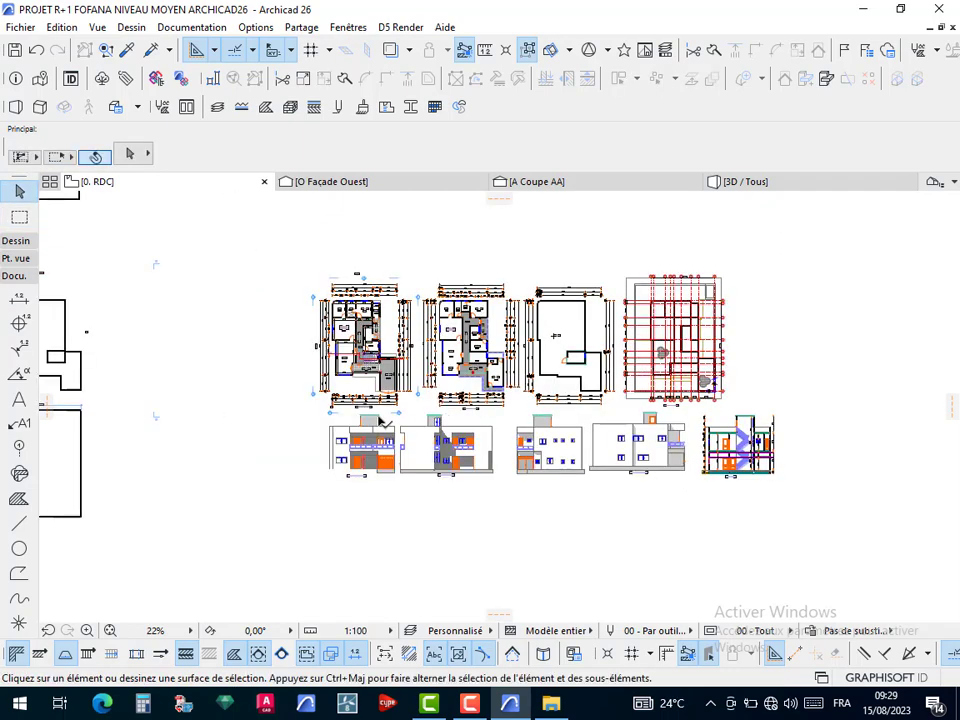
{"action": "scroll", "coordinate": [380, 420], "scroll_direction": "up", "scroll_amount": 4}
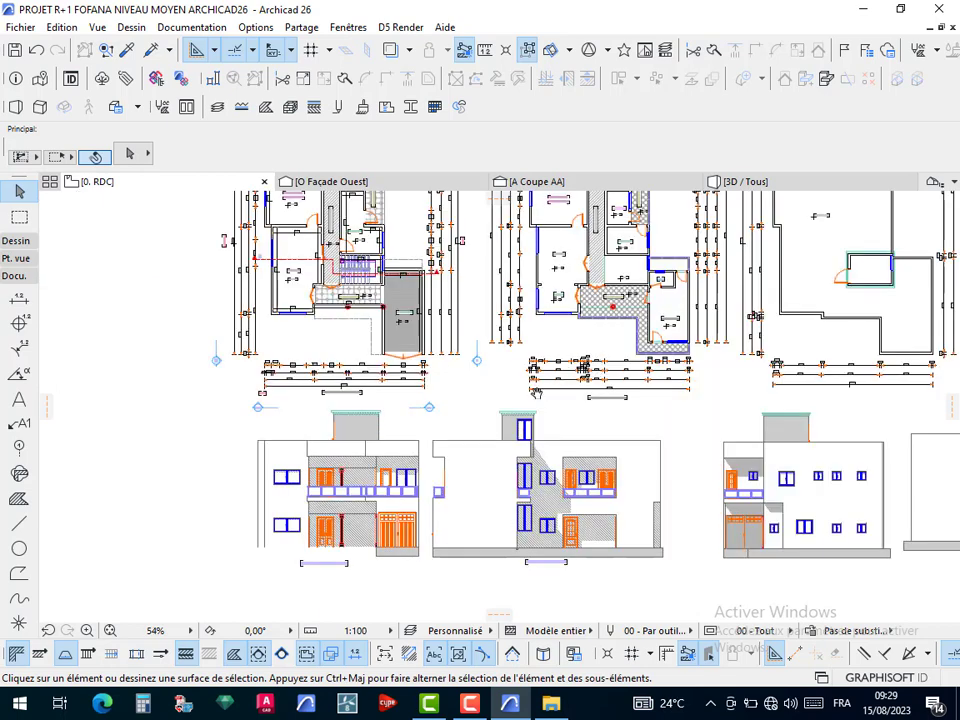
{"action": "middle_click_drag", "start_coordinate": [446, 446], "coordinate": [266, 539]}
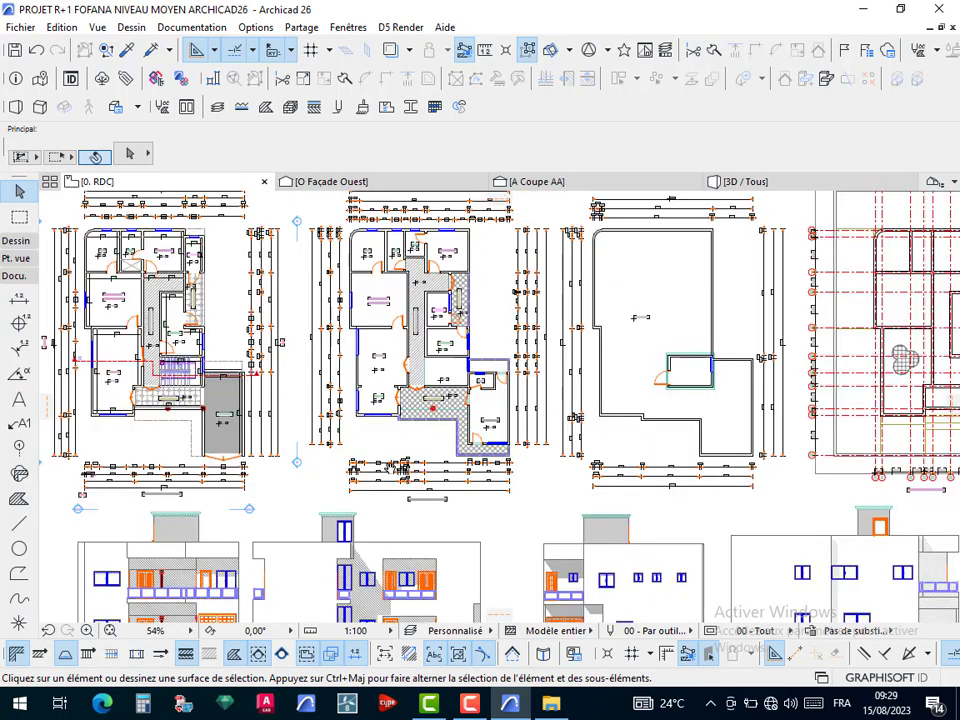
{"action": "middle_click_drag", "start_coordinate": [400, 465], "coordinate": [383, 467]}
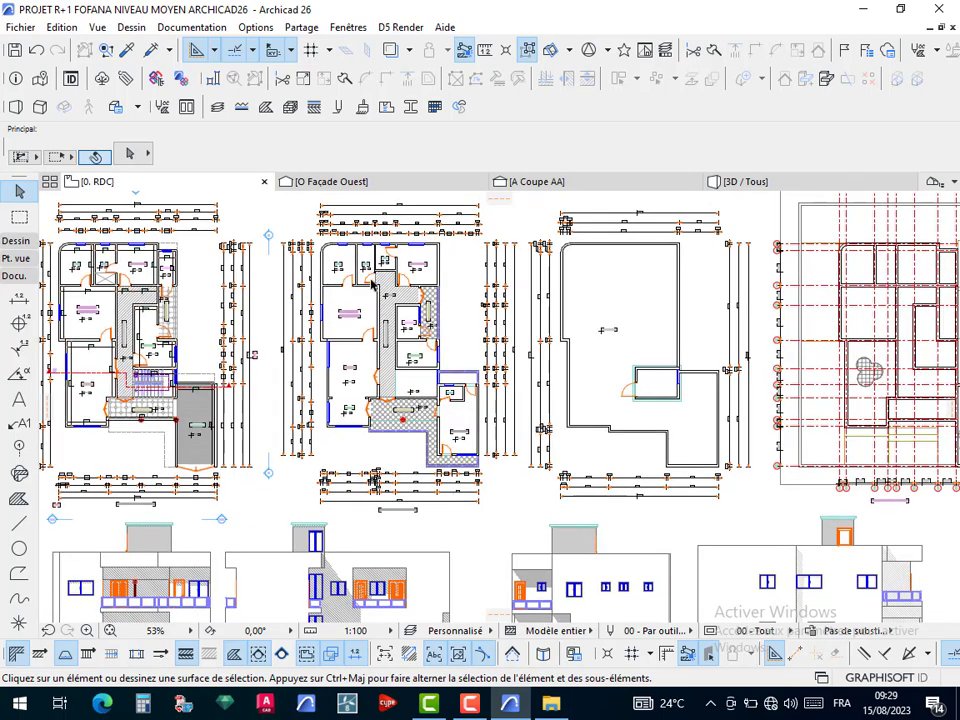
{"action": "scroll", "coordinate": [328, 276], "scroll_direction": "down", "scroll_amount": 2}
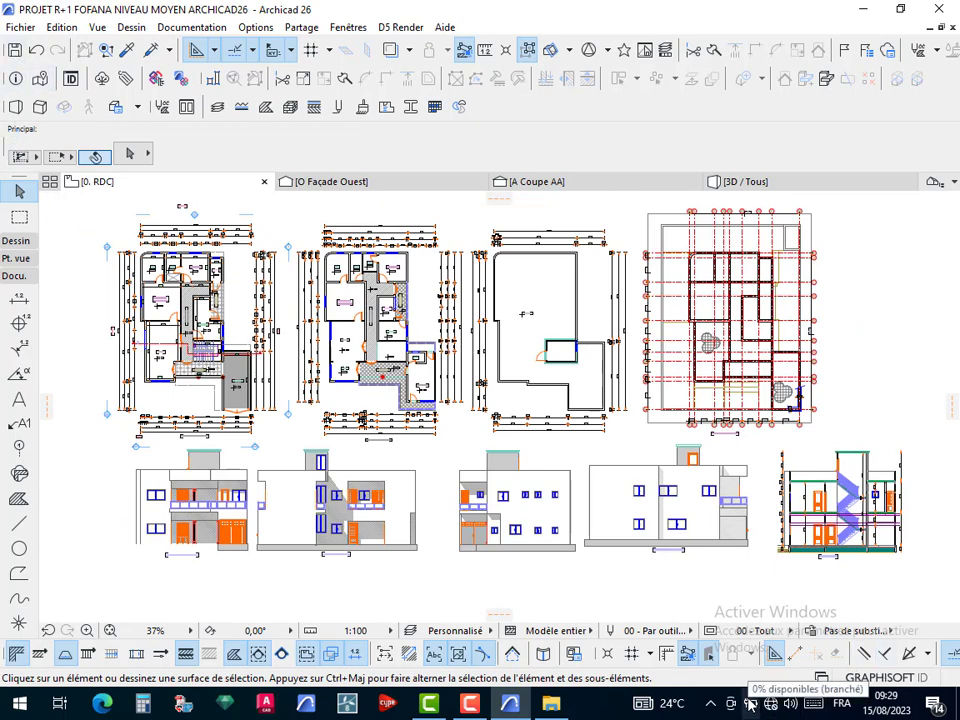
{"action": "key", "text": "m"}
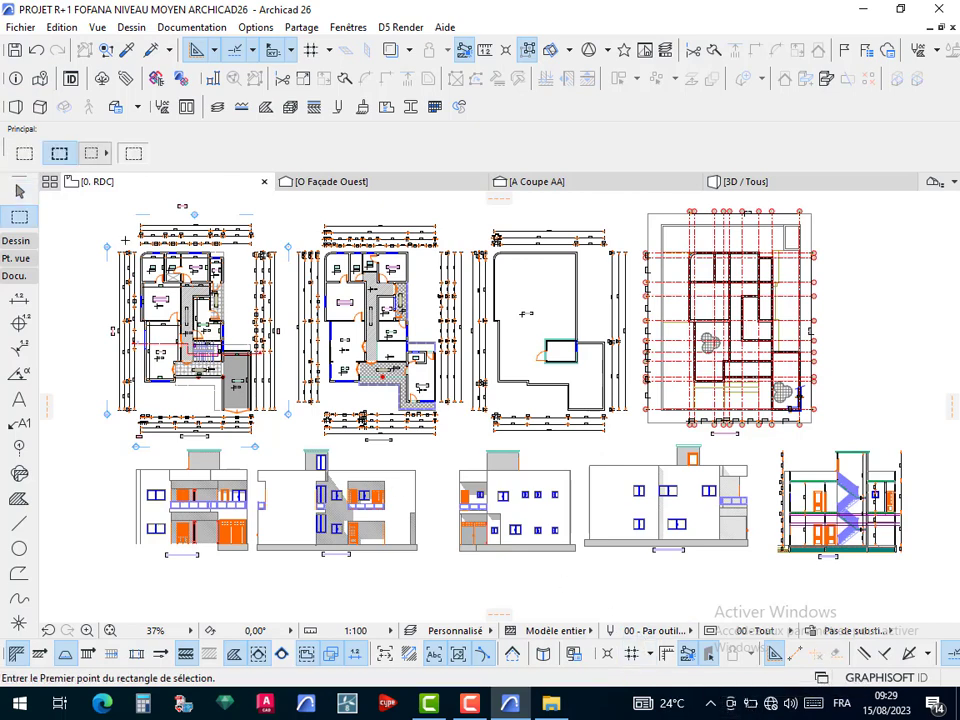
{"action": "left_click", "coordinate": [109, 207]}
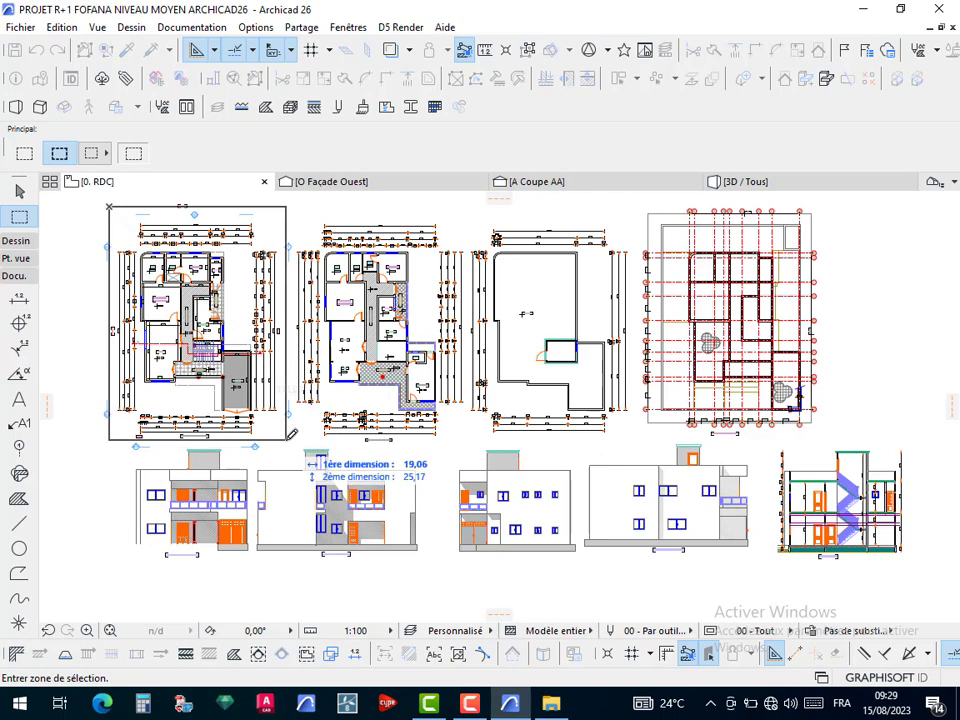
{"action": "left_click", "coordinate": [287, 439]}
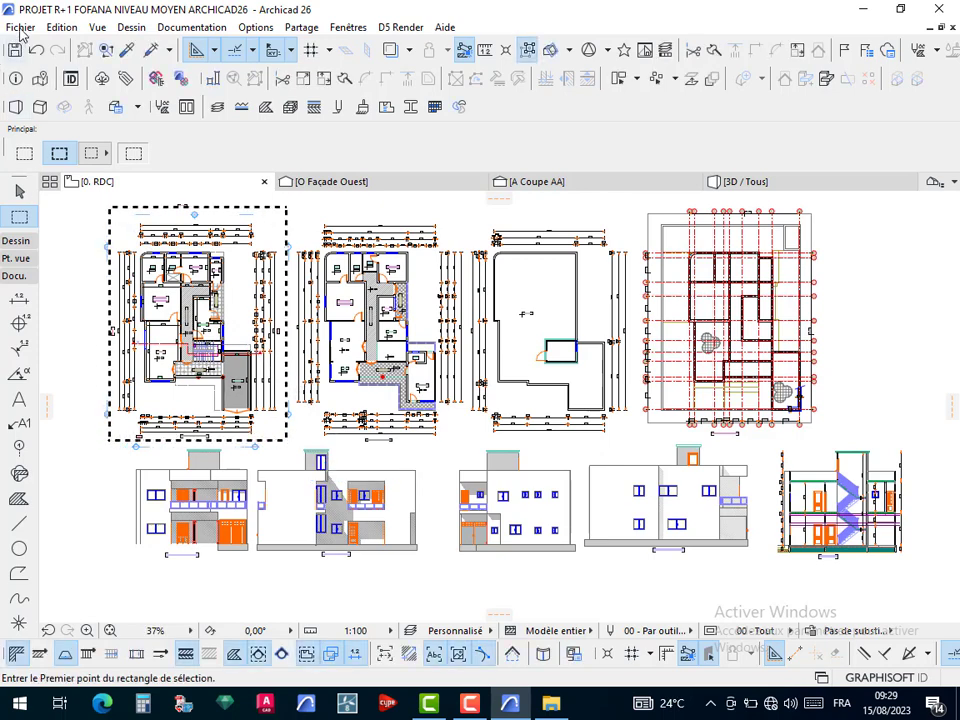
{"action": "left_click", "coordinate": [20, 27]}
{"action": "left_click", "coordinate": [60, 157]}
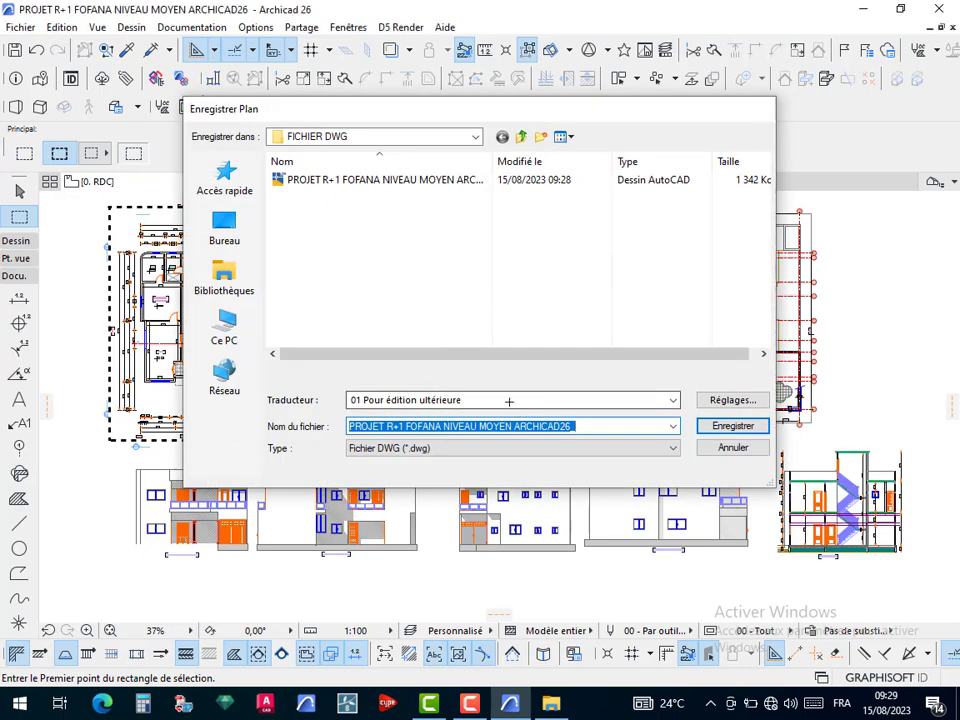
{"action": "key", "text": "Escape"}
Open the 2D document print settings for the enclosed ground-floor plan and set the scale to be optimised to the page
{"action": "left_click", "coordinate": [21, 29]}
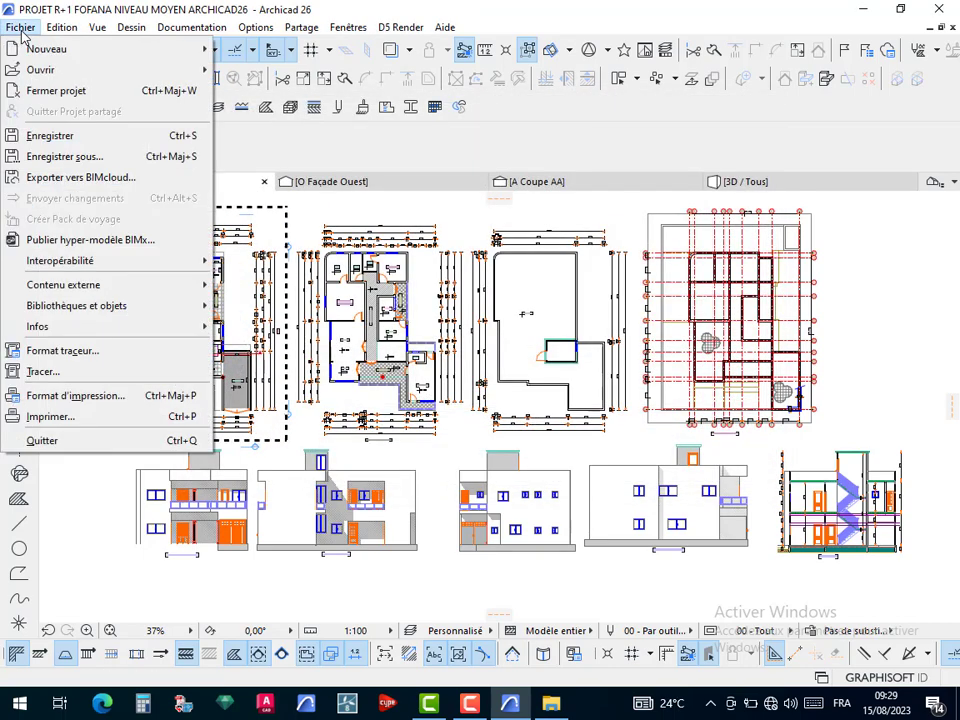
{"action": "left_click", "coordinate": [62, 416]}
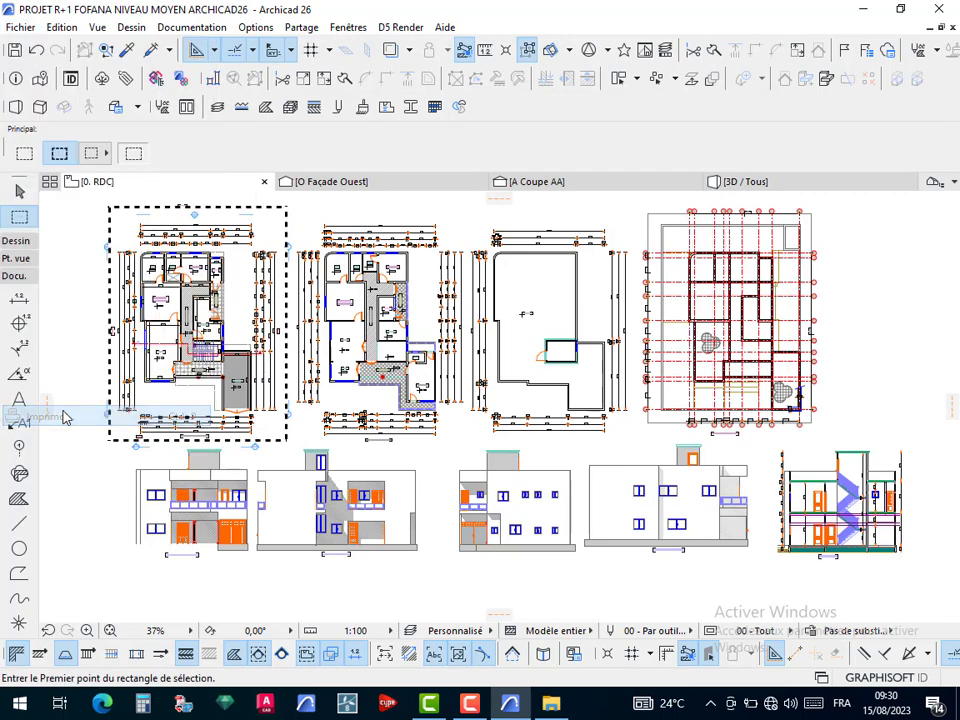
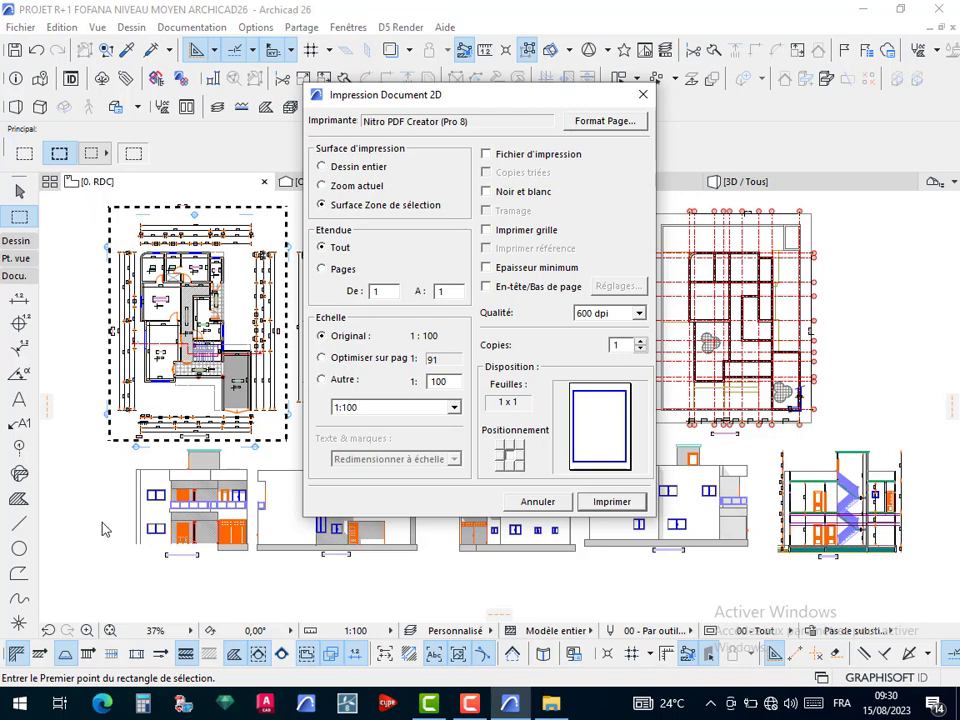
{"action": "left_click", "coordinate": [330, 358]}
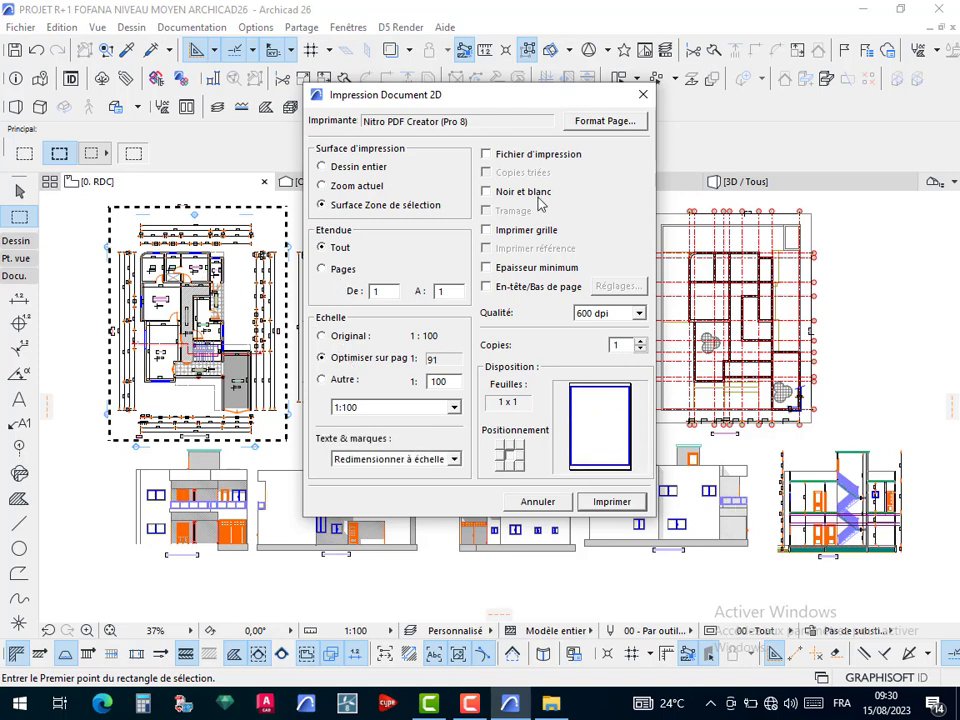
{"action": "left_click", "coordinate": [501, 155]}
{"action": "left_click", "coordinate": [501, 156]}
{"action": "left_click", "coordinate": [337, 383]}
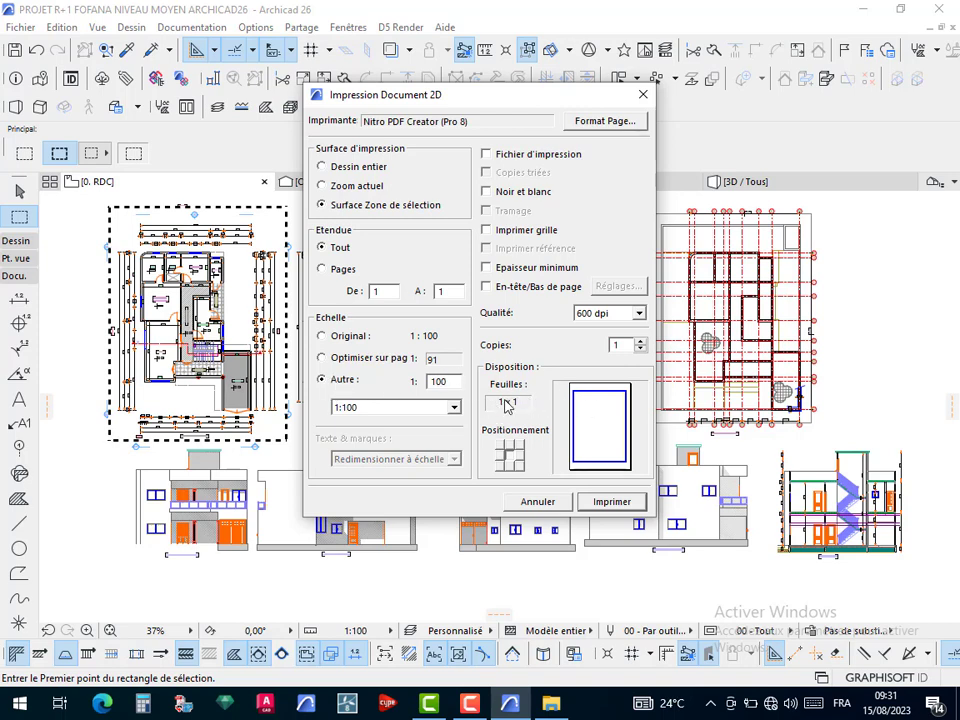
{"action": "left_click", "coordinate": [323, 358]}
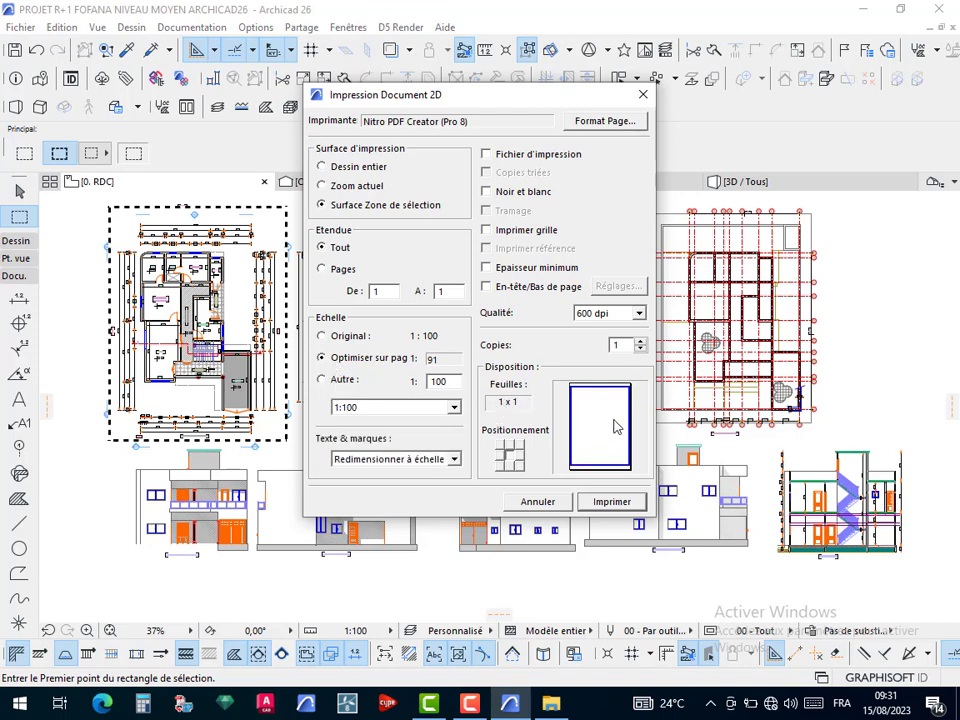
Start printing the enclosed ground-floor plan and create a folder named FICHIER PDF inside DOSSIER ARCHICAD 26 NIVEAU MOYEN for the output
{"action": "left_click", "coordinate": [614, 503]}
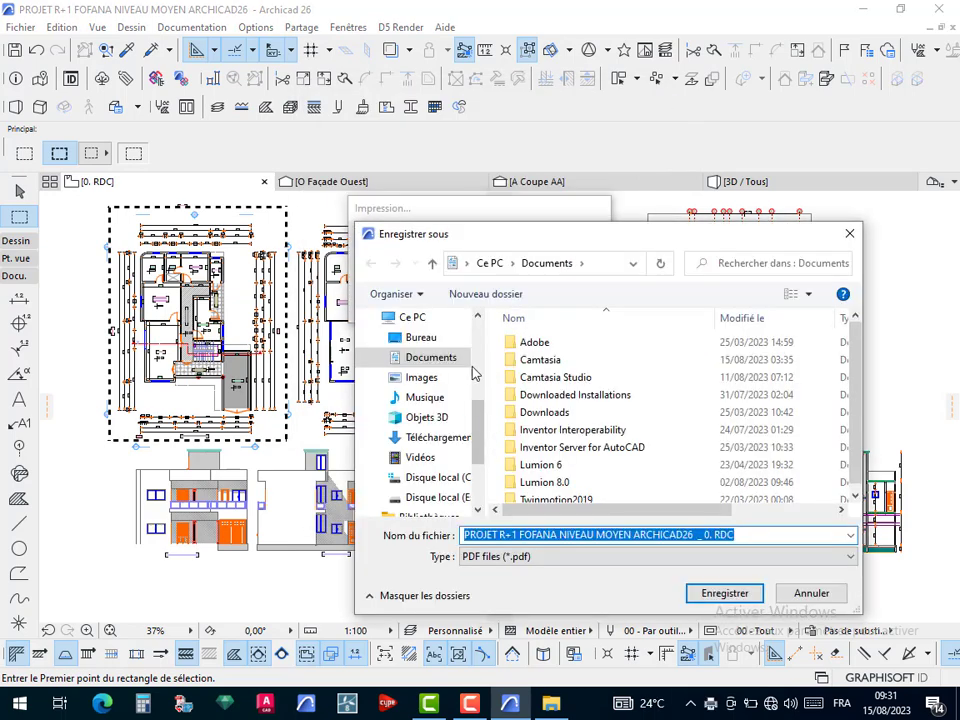
{"action": "scroll", "coordinate": [425, 465], "scroll_direction": "down", "scroll_amount": 1}
{"action": "left_click", "coordinate": [438, 457]}
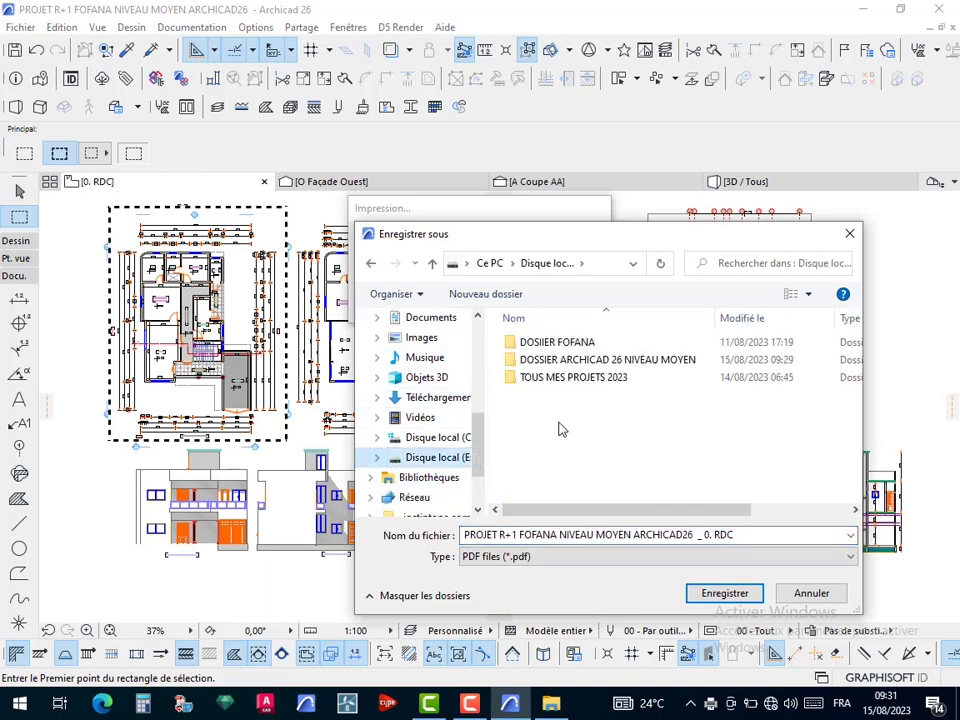
{"action": "double_click", "coordinate": [591, 366]}
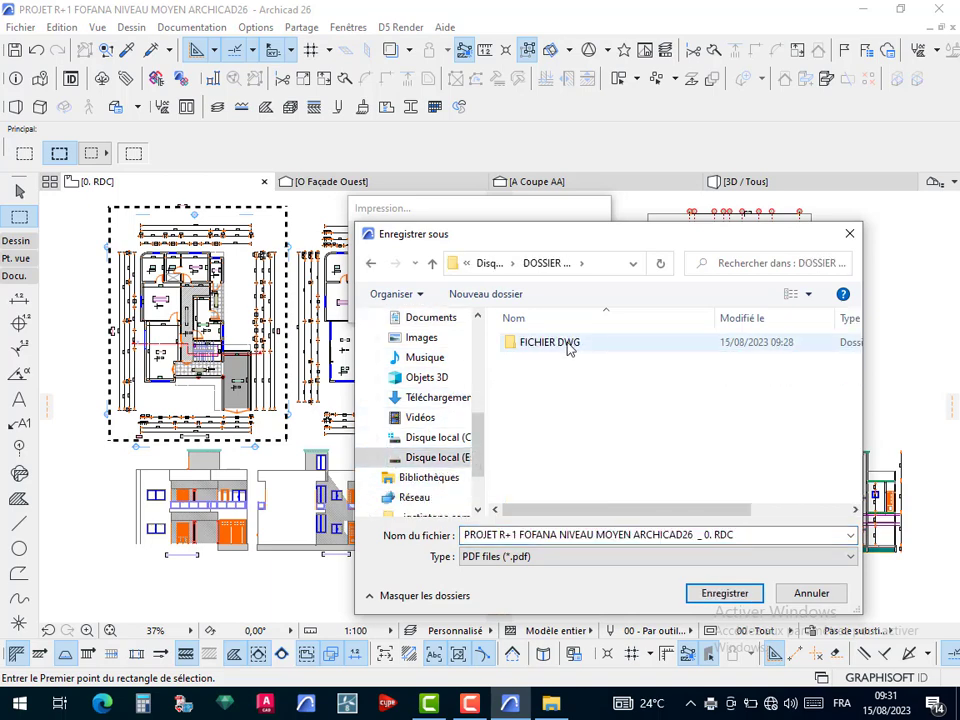
{"action": "right_click", "coordinate": [556, 385]}
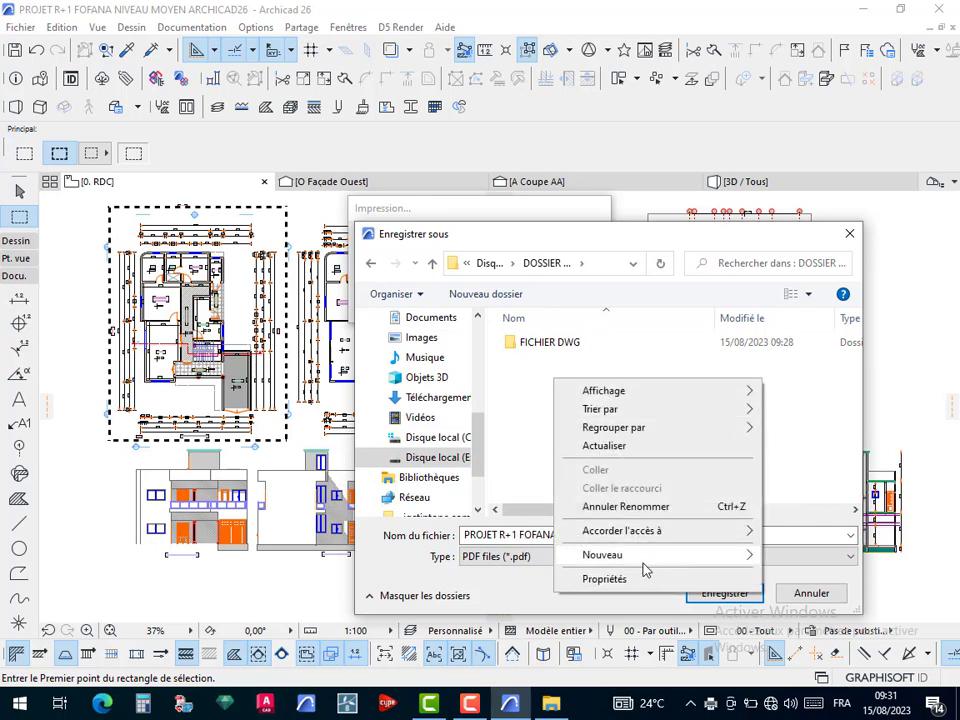
{"action": "mouse_move", "coordinate": [752, 564]}
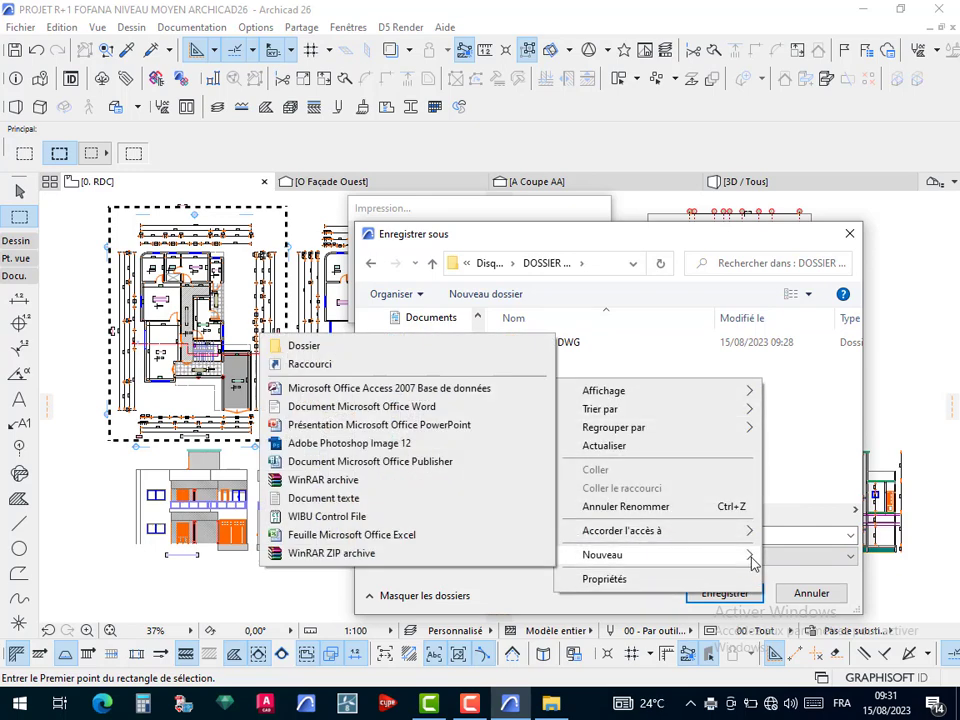
{"action": "left_click", "coordinate": [433, 342]}
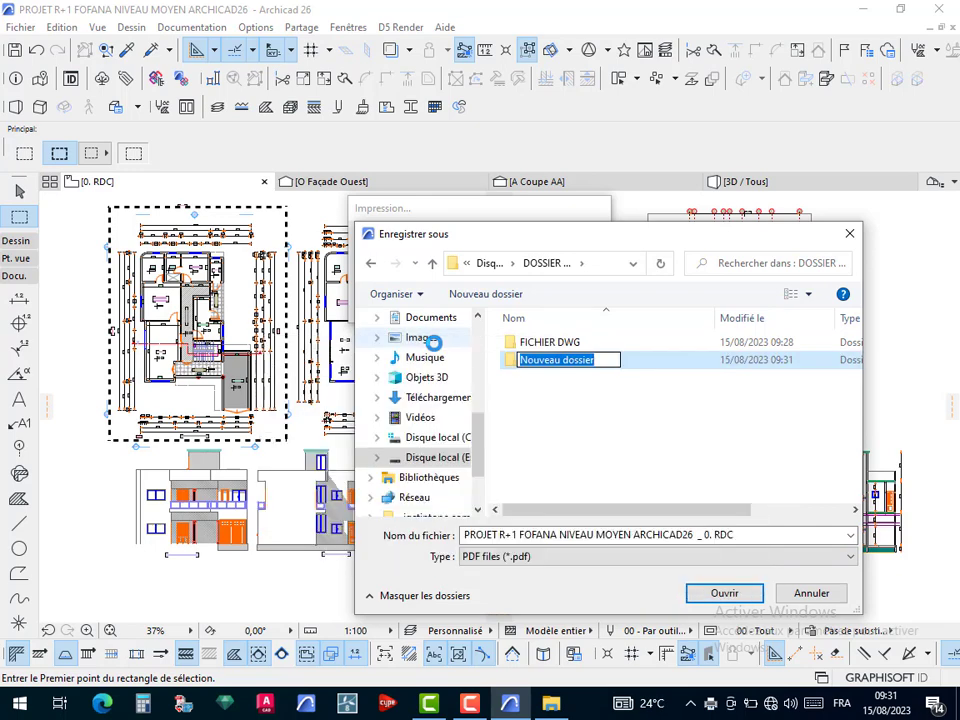
{"action": "type", "text": "FICHIER"}
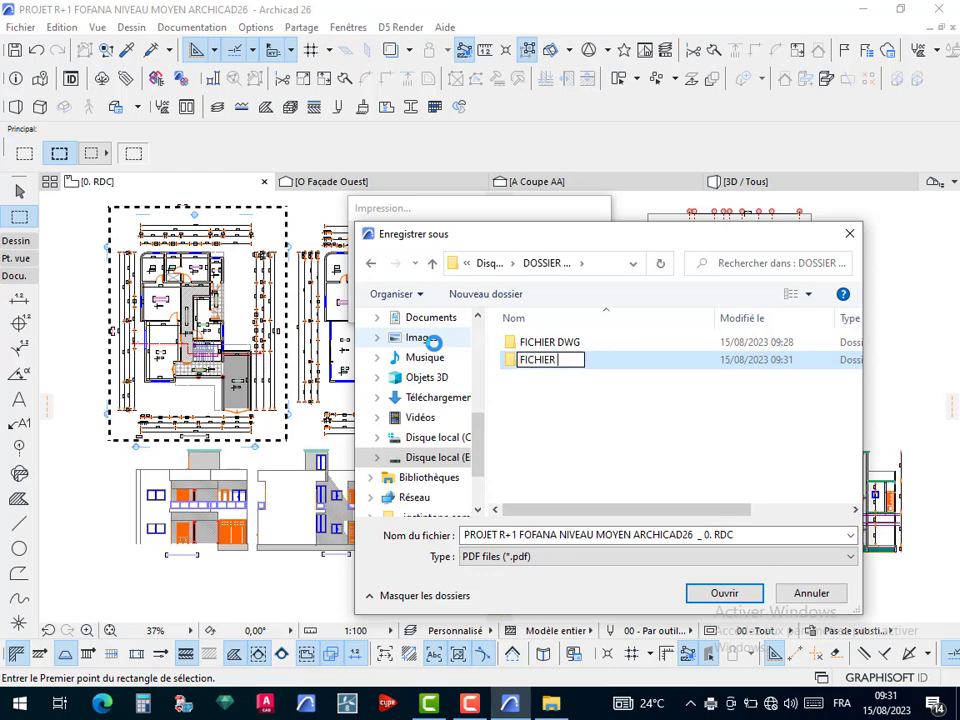
{"action": "type", "text": " PDF"}
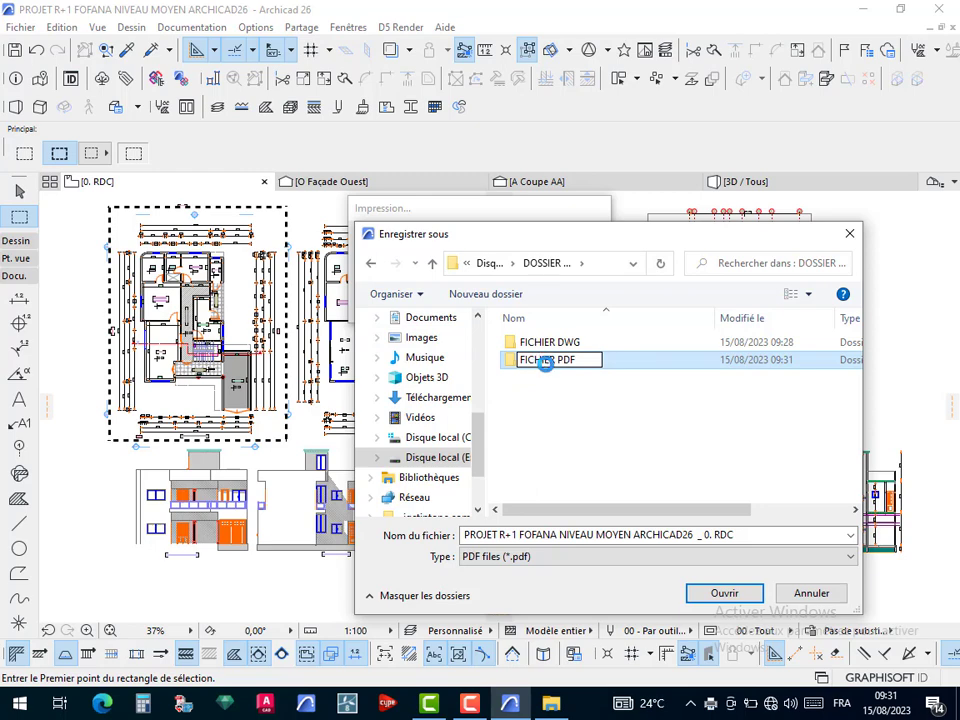
{"action": "key", "text": "Return"}
Save the ground-floor print in the FICHIER PDF folder under the proposed file name and look through the resulting PDF
{"action": "double_click", "coordinate": [546, 360]}
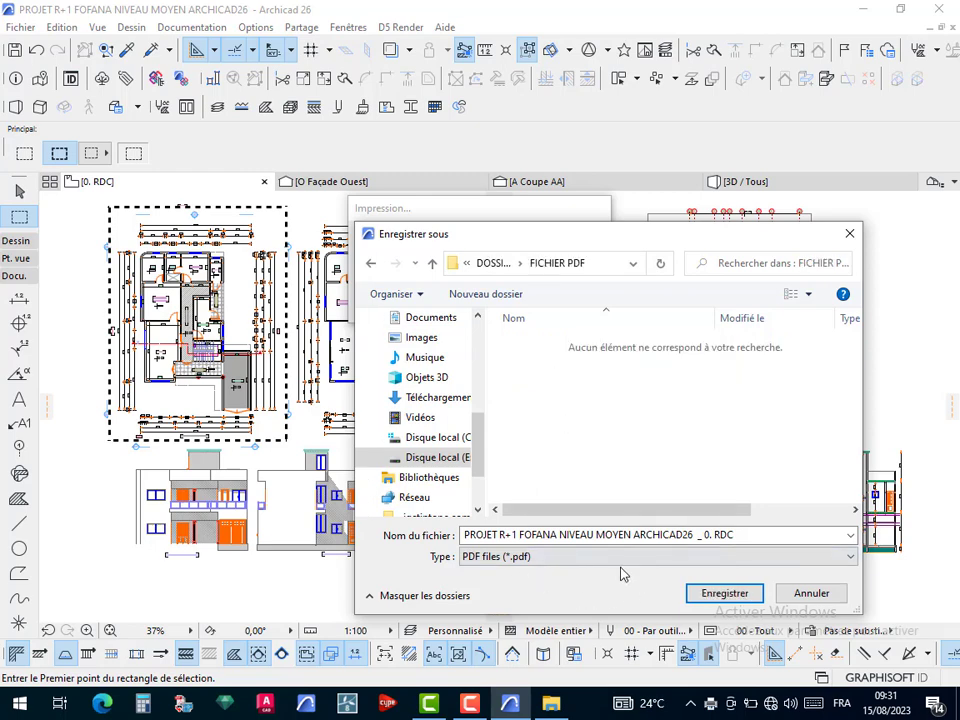
{"action": "left_click", "coordinate": [378, 597]}
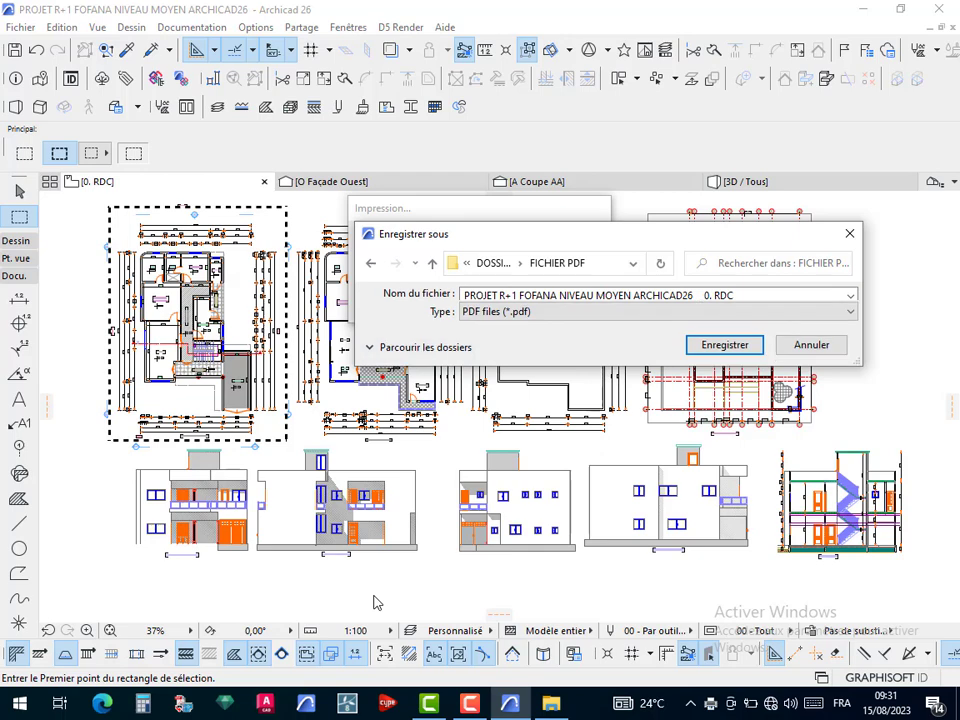
{"action": "left_click", "coordinate": [378, 347]}
{"action": "left_click", "coordinate": [719, 594]}
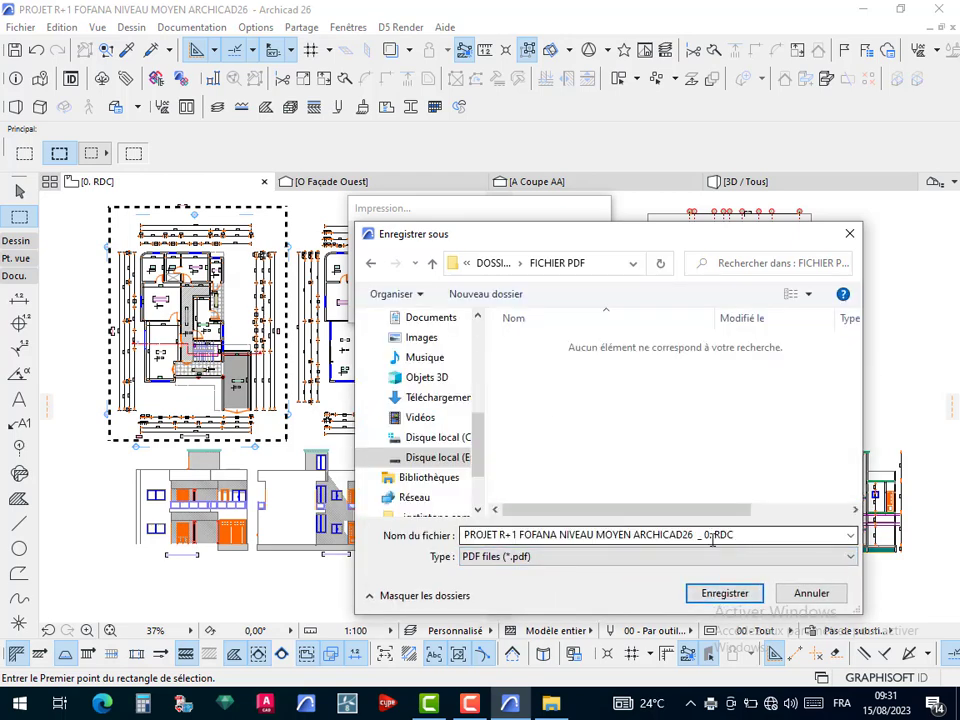
{"action": "left_click", "coordinate": [718, 598]}
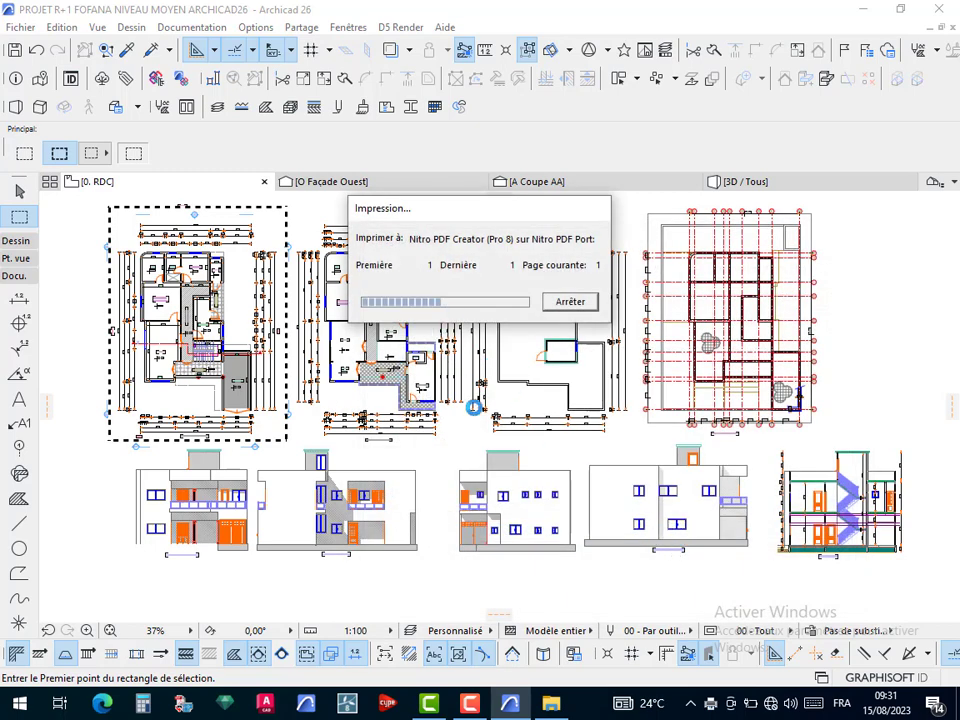
{"action": "left_click", "coordinate": [466, 705]}
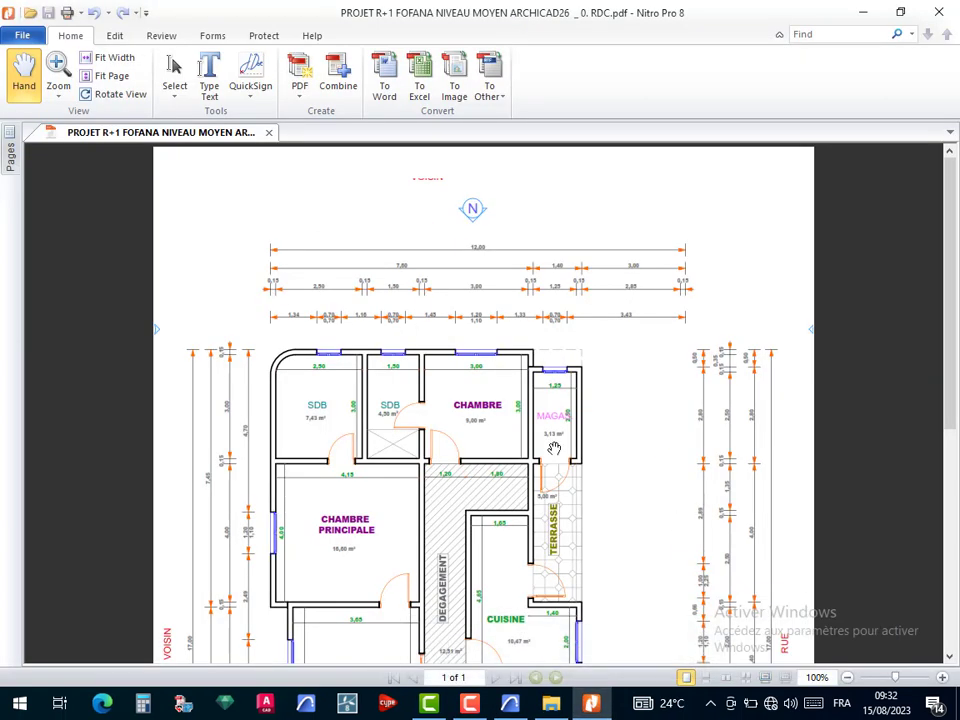
{"action": "scroll", "coordinate": [450, 395], "scroll_direction": "down", "scroll_amount": 8}
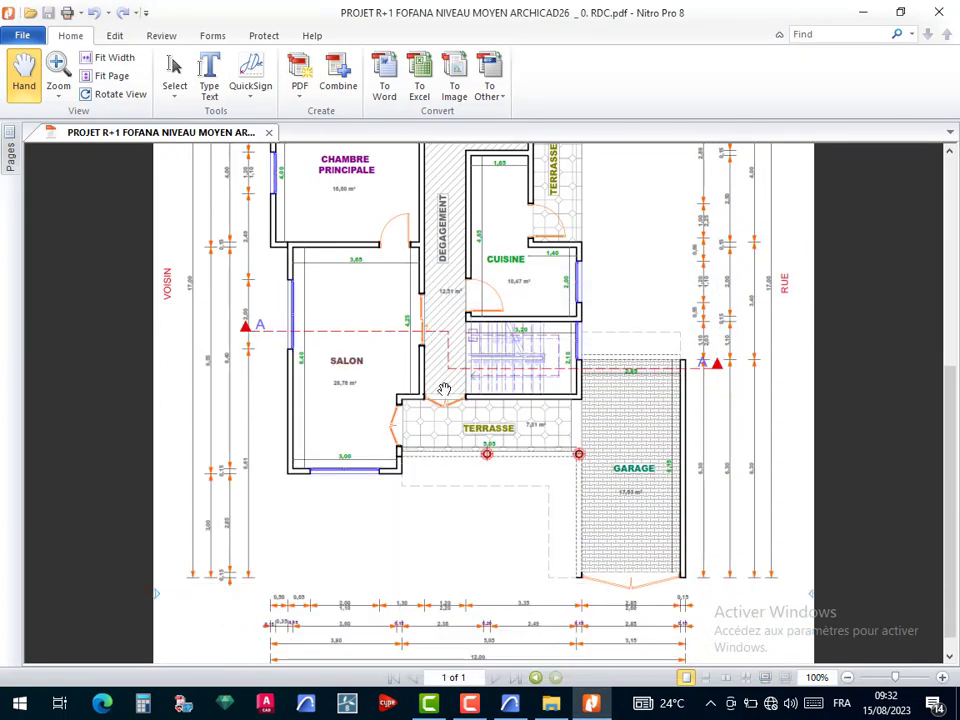
{"action": "scroll", "coordinate": [444, 389], "scroll_direction": "down", "scroll_amount": 2}
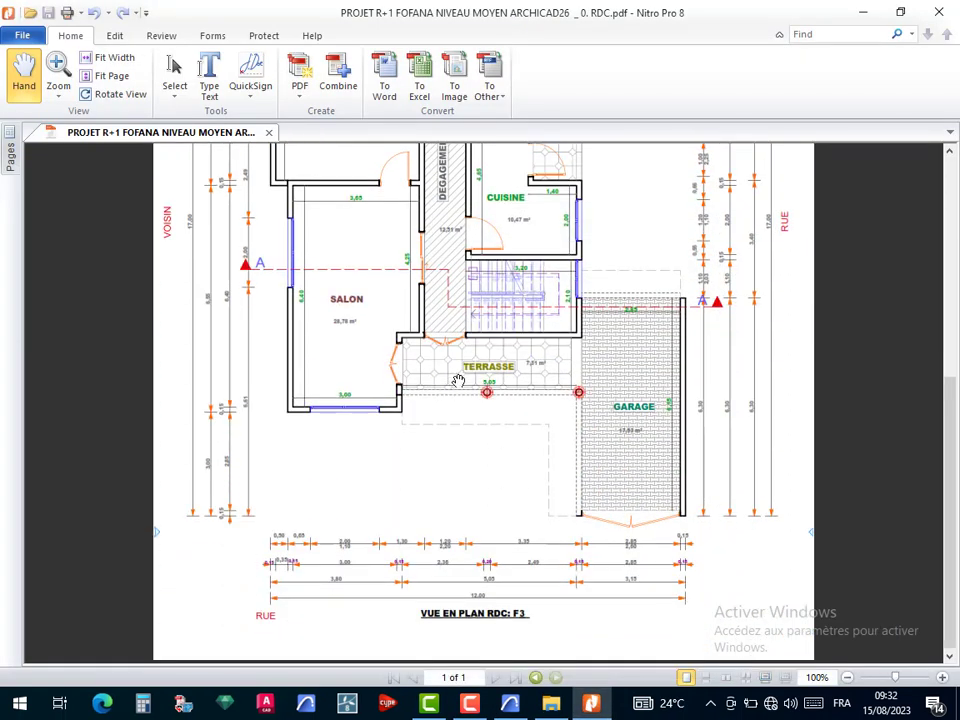
{"action": "left_click", "coordinate": [862, 12]}
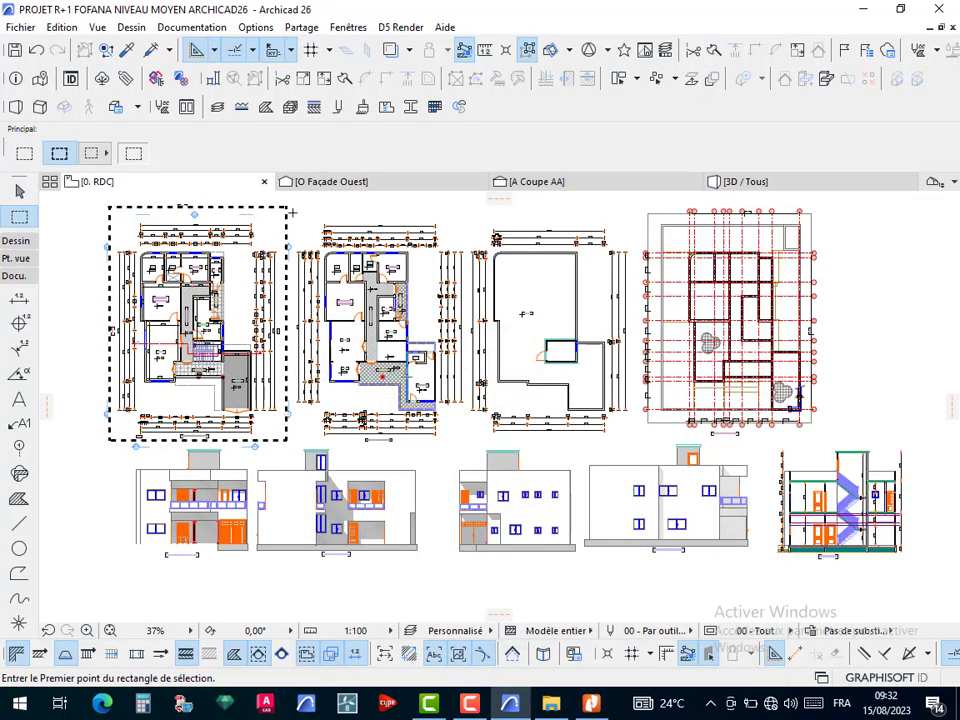
Enclose only the dimensioned upper-floor plan beside the ground-floor plan in a new rectangular selection area, about 19 by 25 m
{"action": "left_click", "coordinate": [474, 446]}
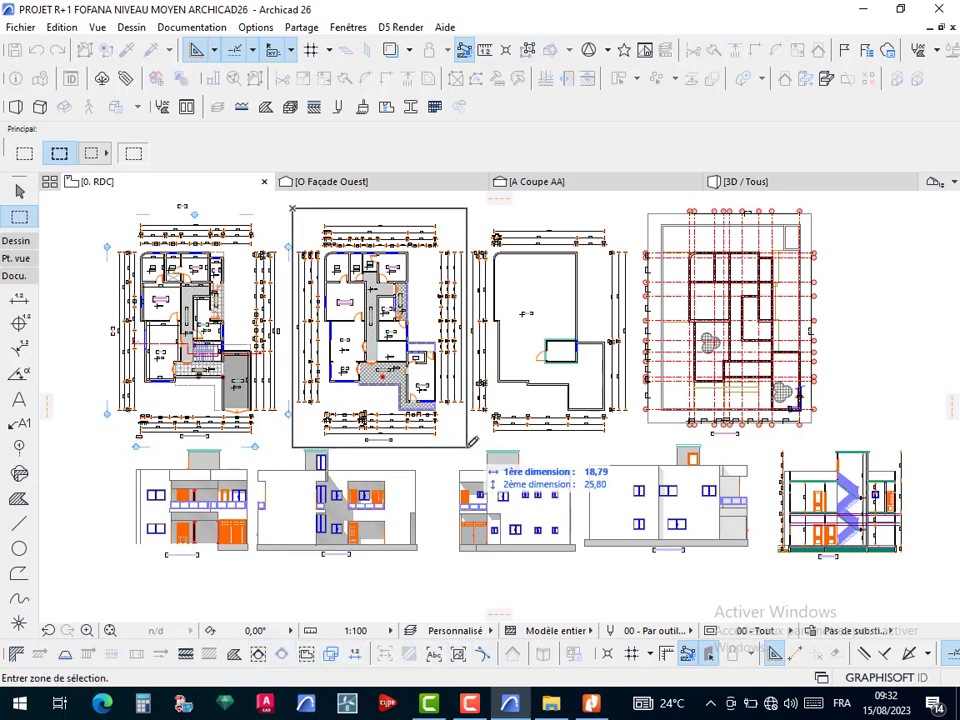
{"action": "key", "text": "Escape"}
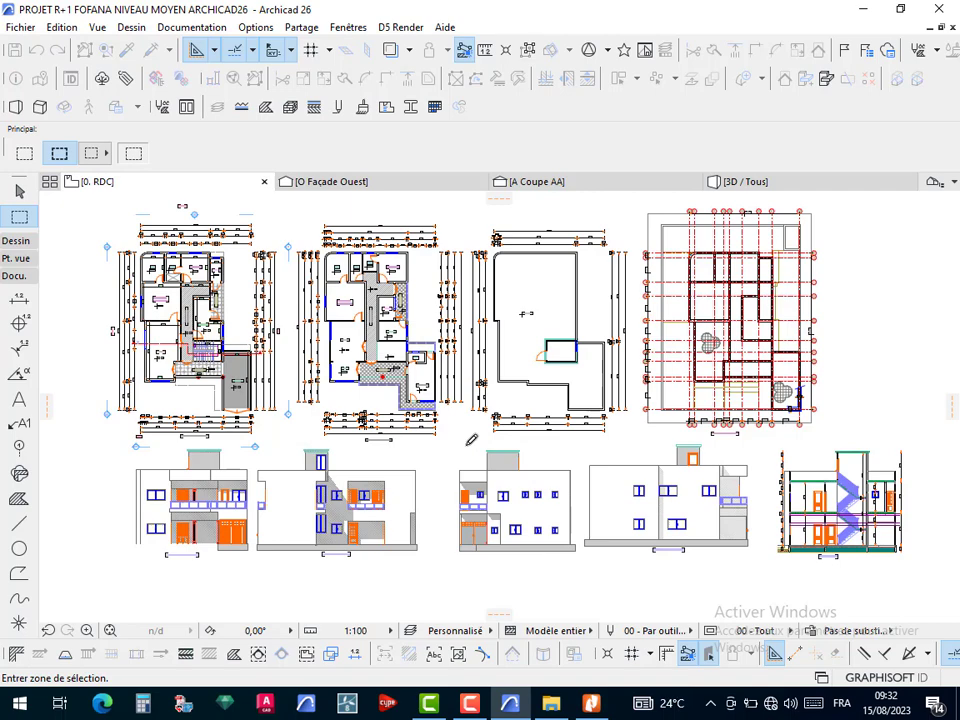
{"action": "scroll", "coordinate": [474, 450], "scroll_direction": "up", "scroll_amount": 1}
{"action": "scroll", "coordinate": [501, 527], "scroll_direction": "up", "scroll_amount": 1}
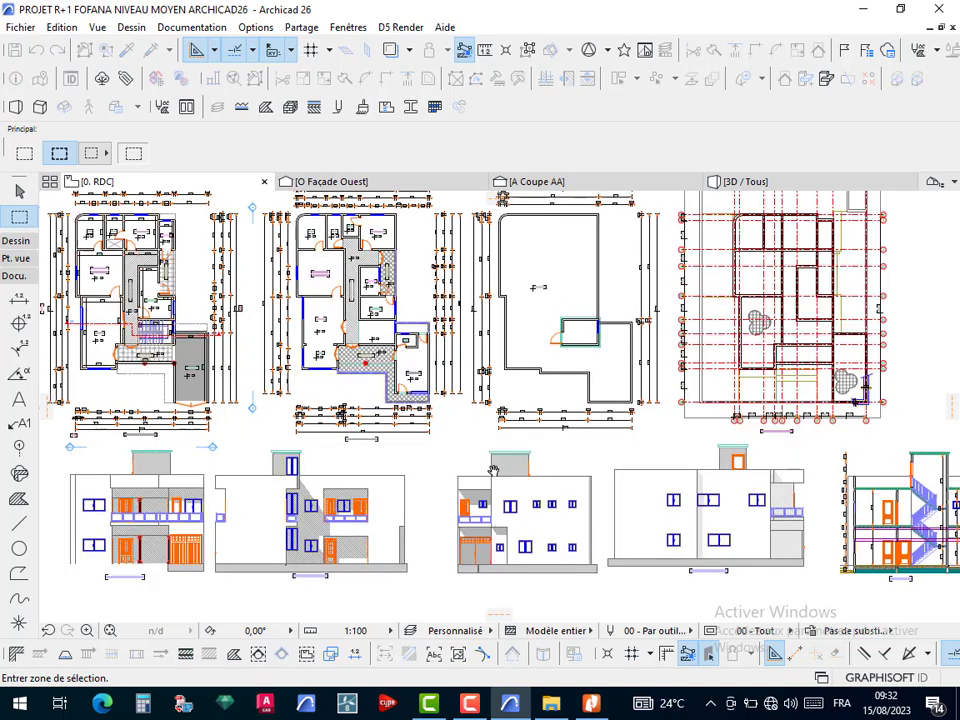
{"action": "scroll", "coordinate": [494, 470], "scroll_direction": "up", "scroll_amount": 1}
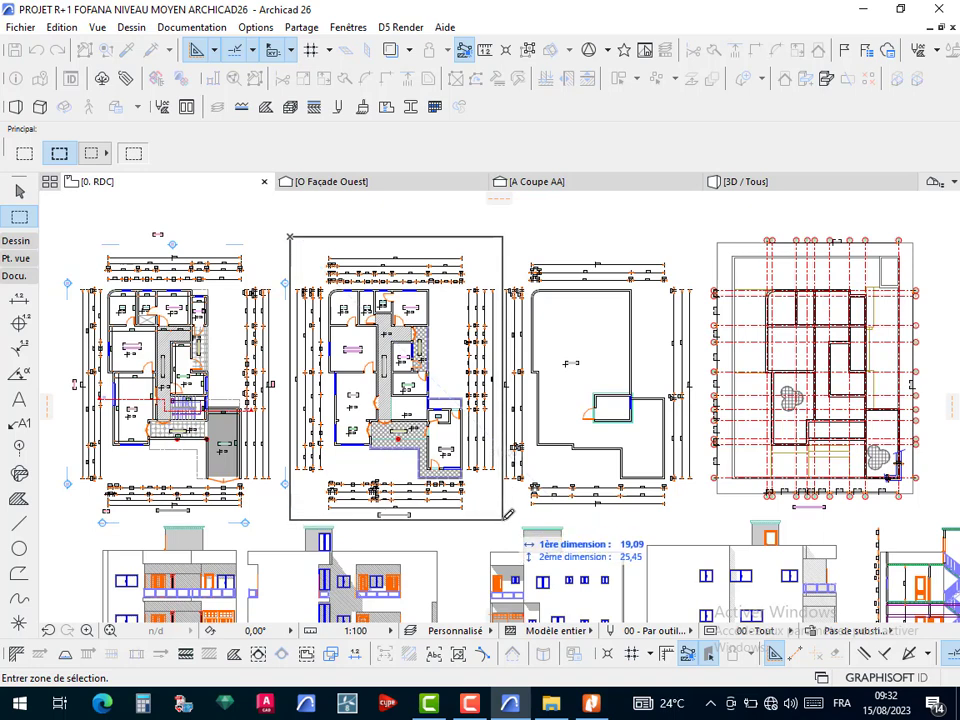
{"action": "left_click", "coordinate": [502, 520]}
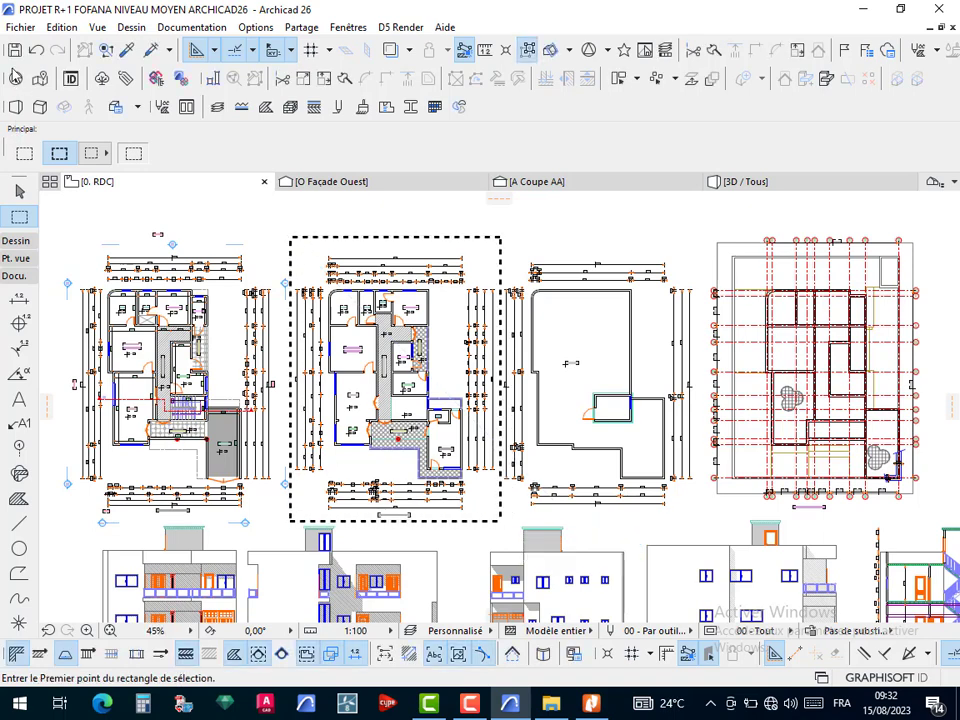
Print the selection area around the upper-floor plan with its scale optimised to the page
{"action": "key", "text": "ctrl+p"}
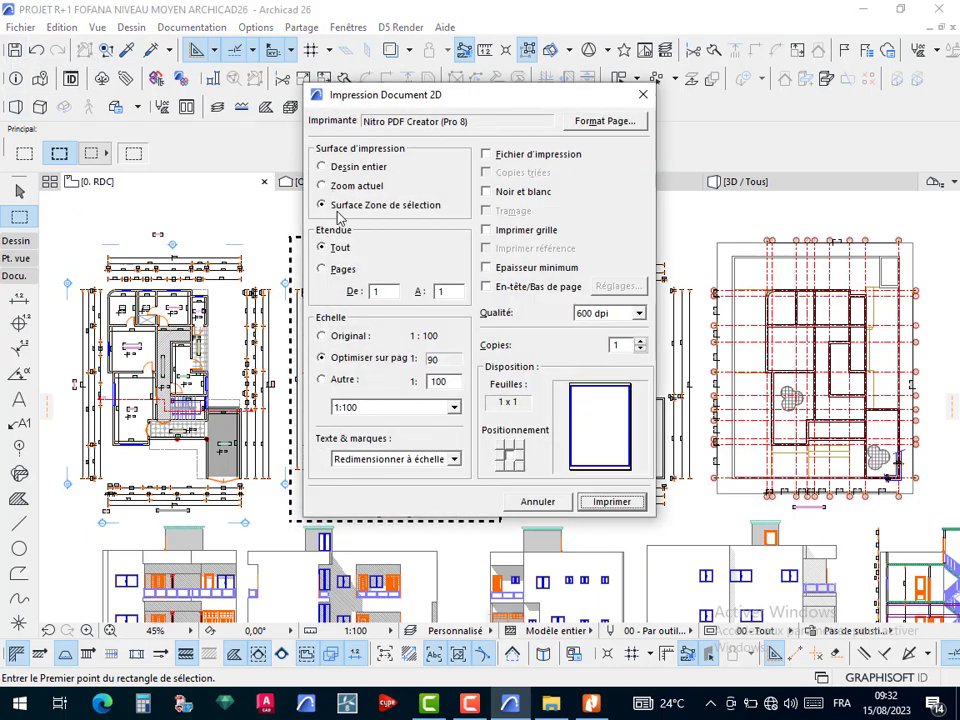
{"action": "left_click", "coordinate": [336, 200]}
{"action": "left_click", "coordinate": [353, 358]}
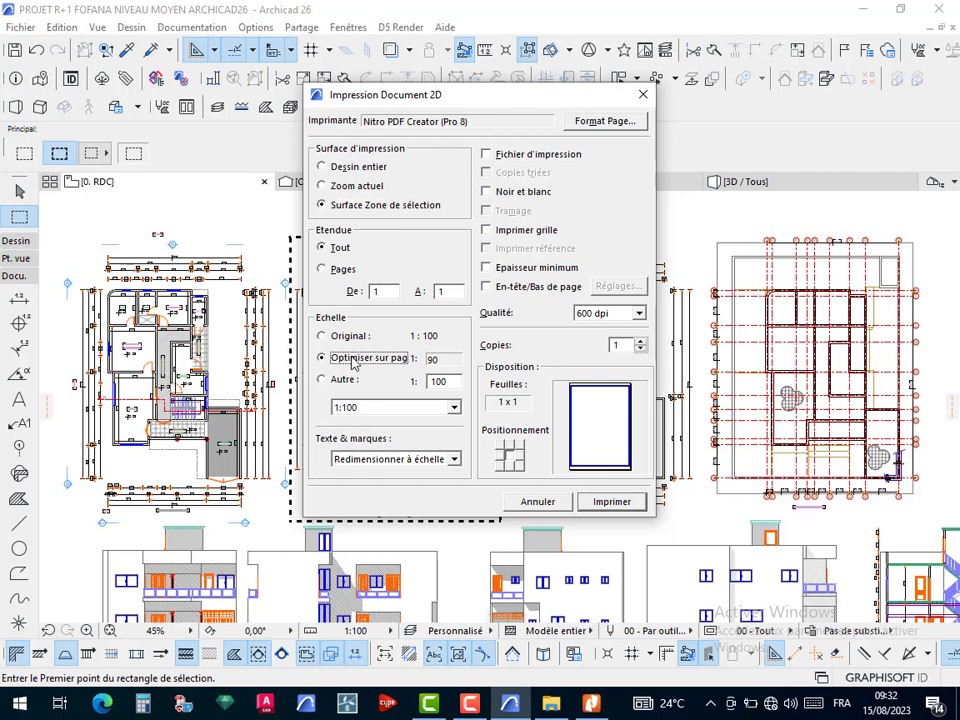
{"action": "left_click", "coordinate": [612, 502]}
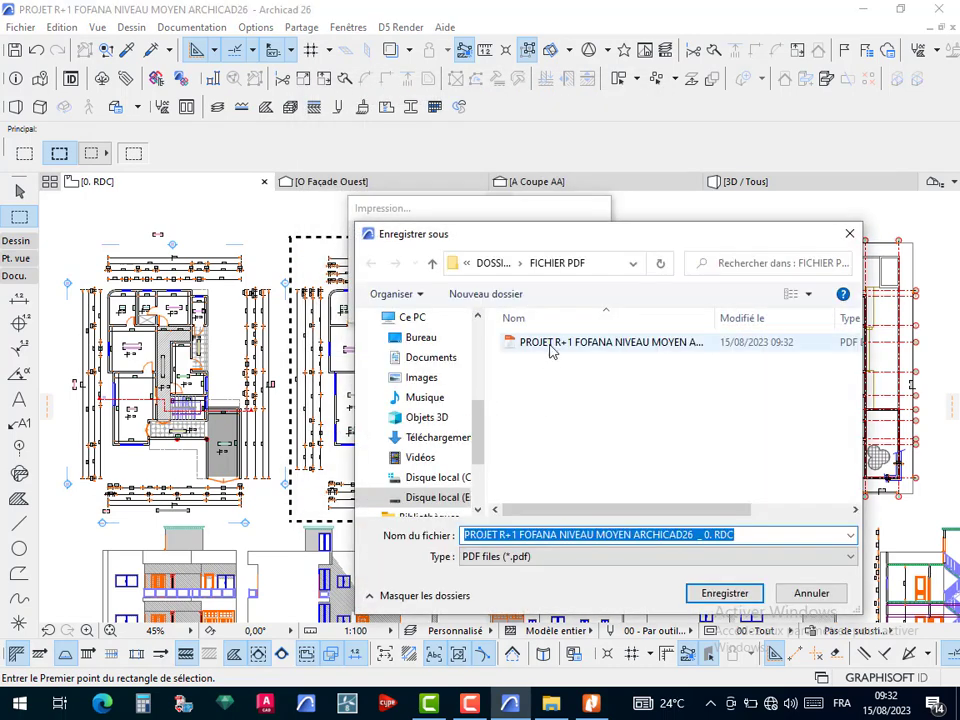
Save the upper-floor print in the FICHIER PDF folder, replacing the "_ 0. RDC" ending of the file name with R1
{"action": "left_click", "coordinate": [555, 342]}
{"action": "left_click", "coordinate": [755, 537]}
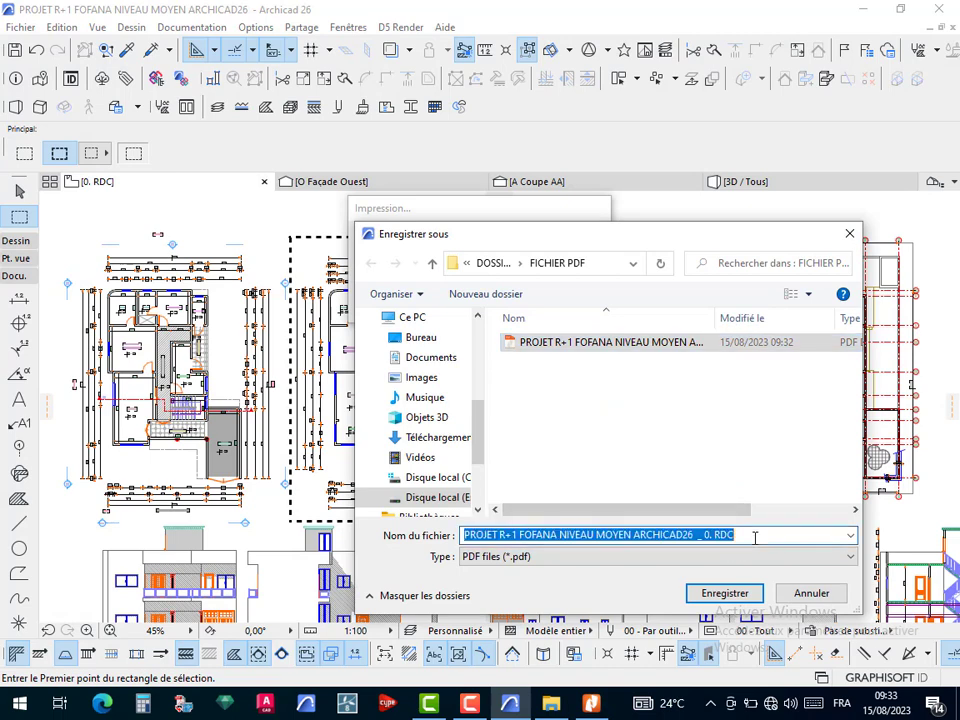
{"action": "double_click", "coordinate": [755, 537]}
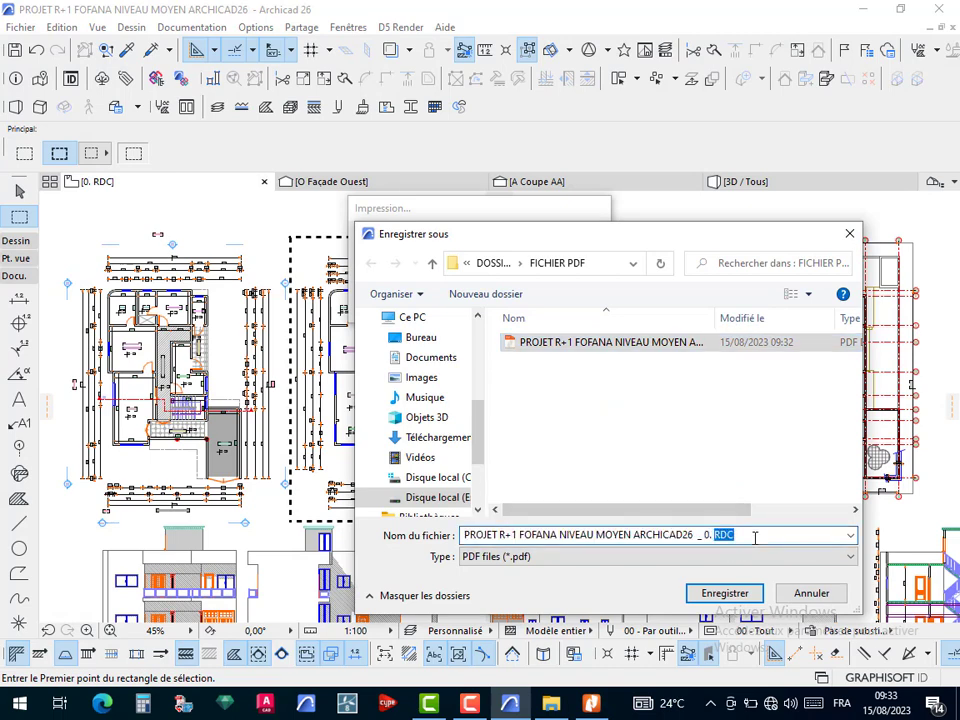
{"action": "type", "text": "R1"}
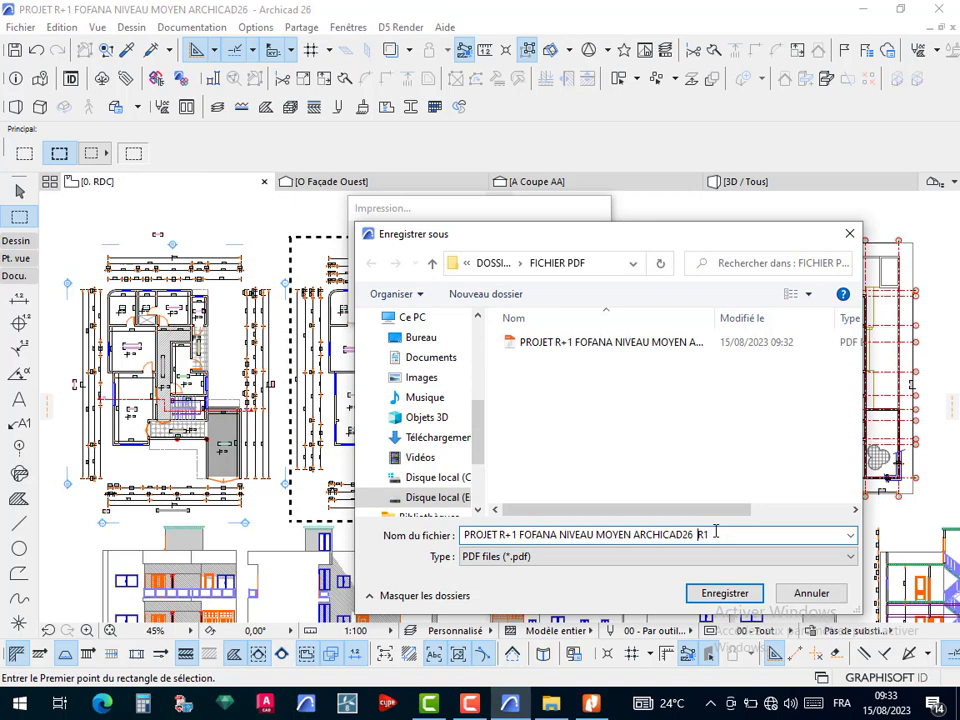
{"action": "left_click", "coordinate": [724, 593]}
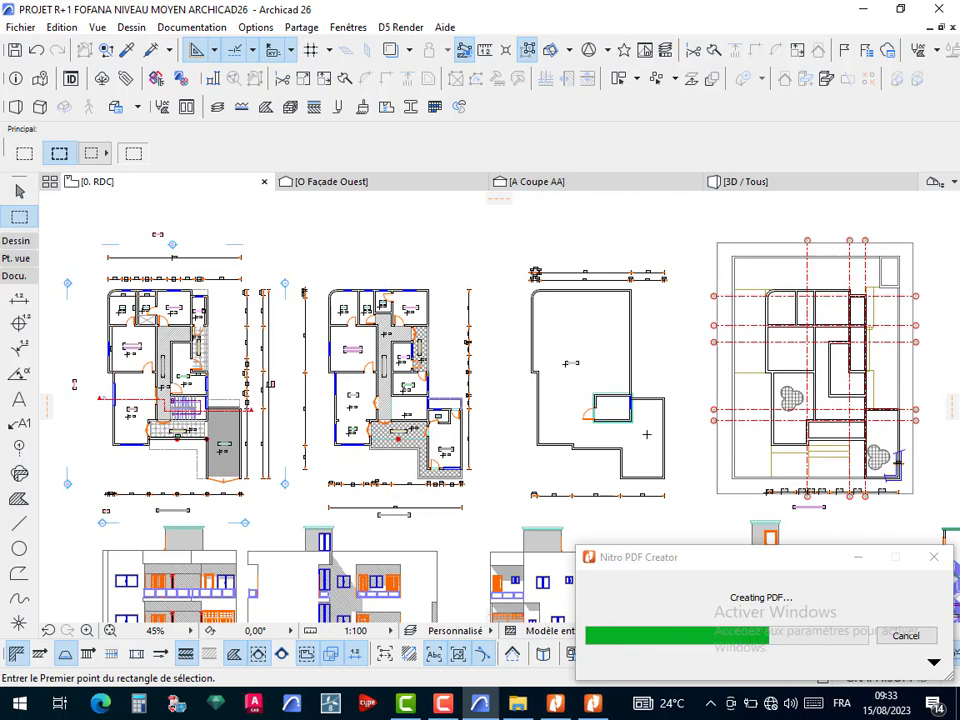
Examine the upper-floor plan's R1 PDF from top to bottom in Nitro Pro, and return to the Archicad drawing
{"action": "left_click", "coordinate": [443, 703]}
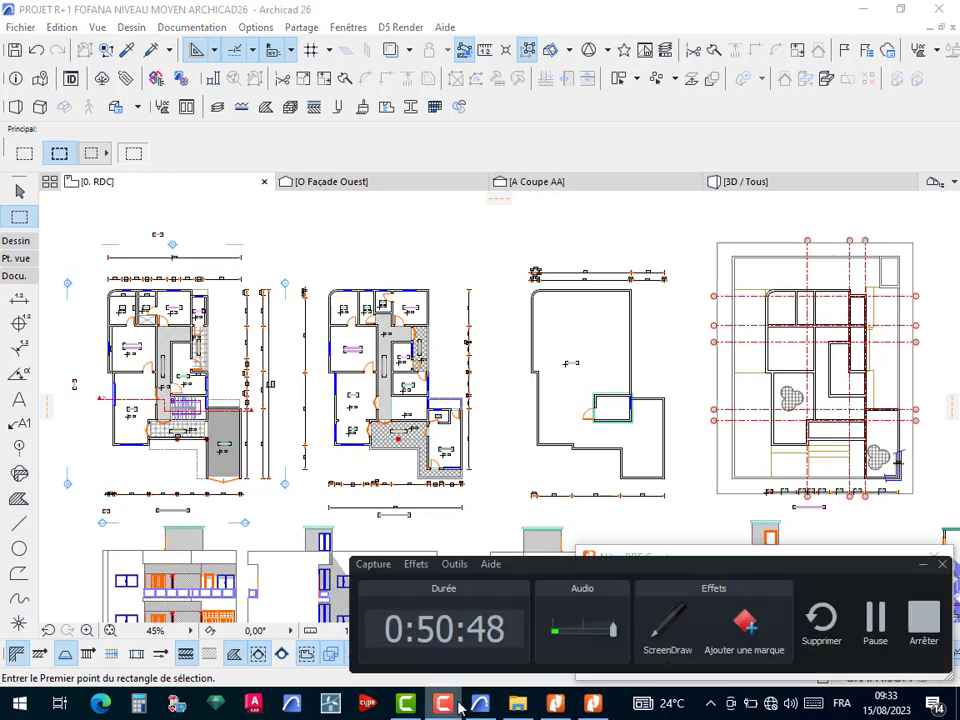
{"action": "left_click", "coordinate": [253, 704]}
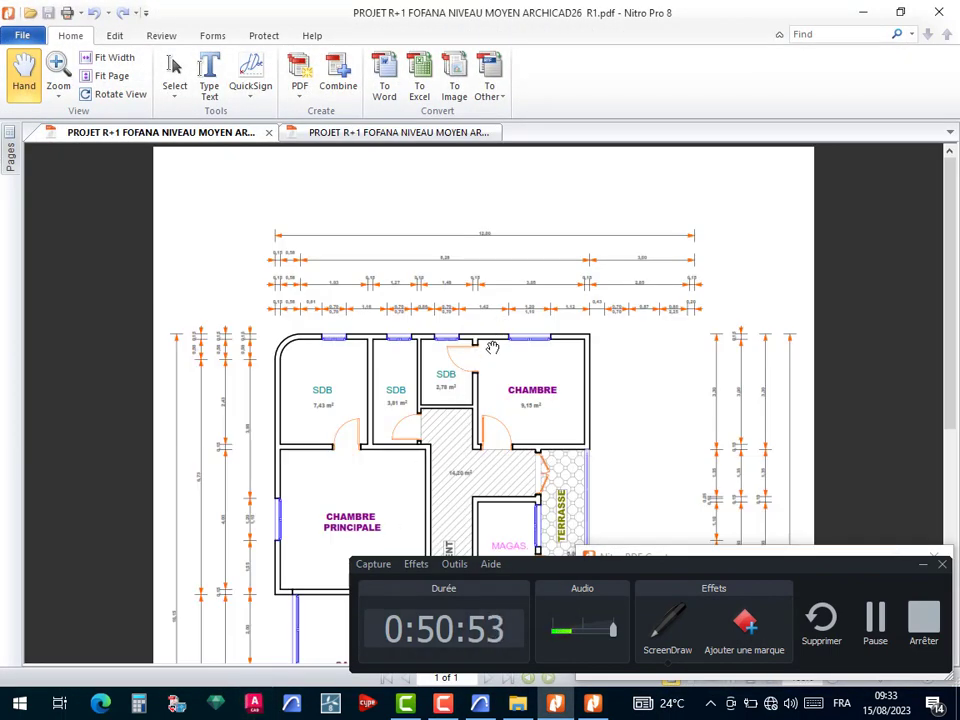
{"action": "scroll", "coordinate": [505, 358], "scroll_direction": "down", "scroll_amount": 5}
{"action": "scroll", "coordinate": [520, 362], "scroll_direction": "down", "scroll_amount": 4}
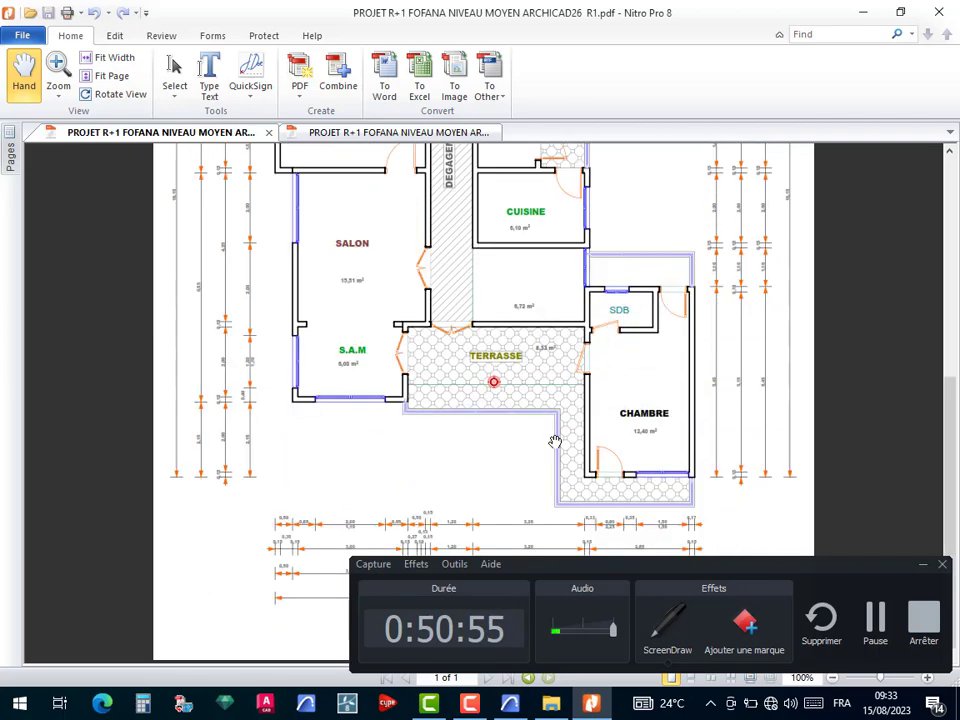
{"action": "scroll", "coordinate": [558, 350], "scroll_direction": "up", "scroll_amount": 4}
{"action": "scroll", "coordinate": [562, 346], "scroll_direction": "up", "scroll_amount": 3}
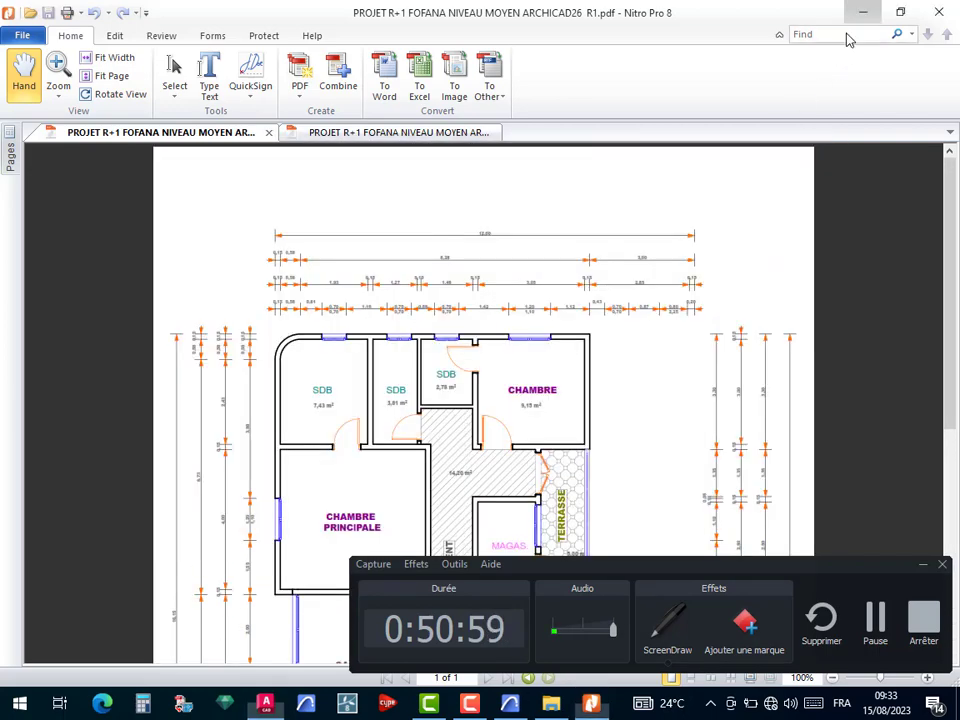
{"action": "left_click", "coordinate": [861, 13]}
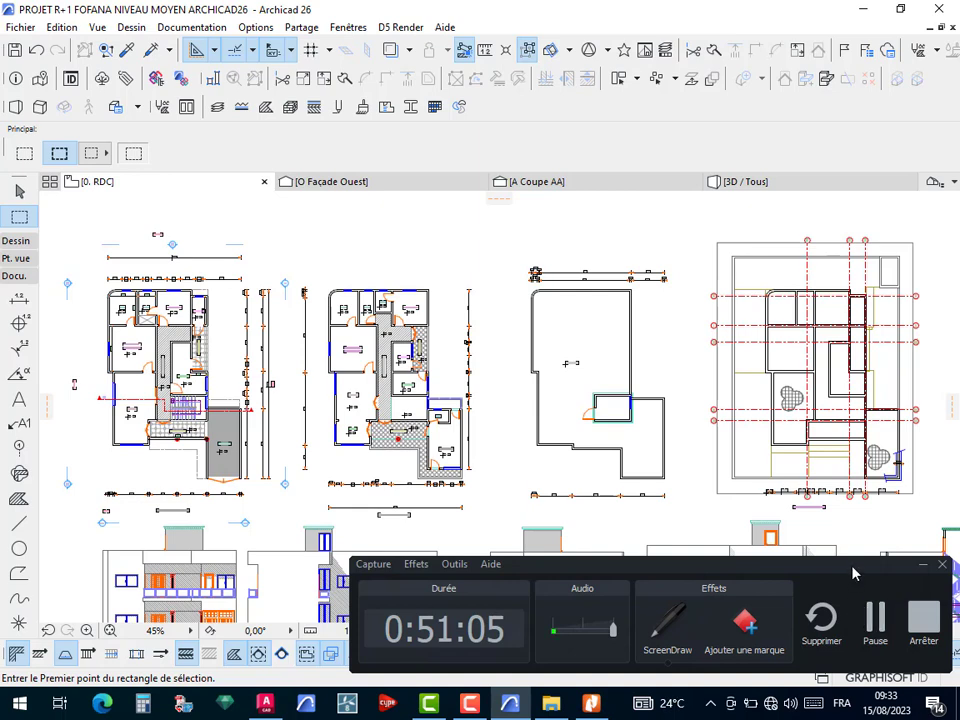
{"action": "left_click", "coordinate": [922, 570]}
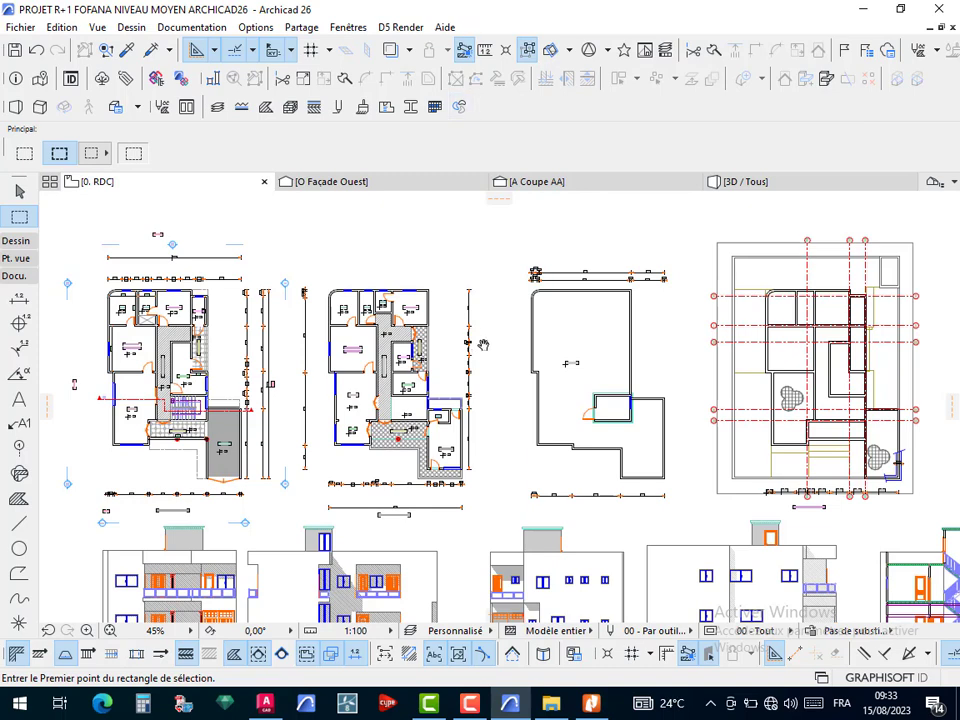
{"action": "middle_click_drag", "start_coordinate": [486, 204], "coordinate": [493, 440]}
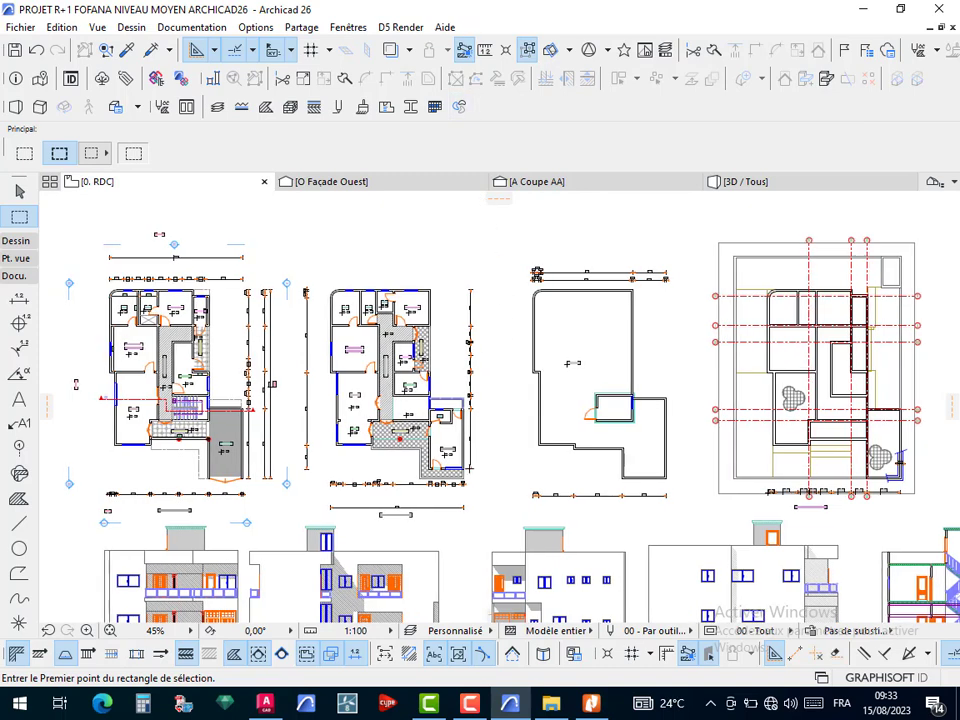
Clear the selection area around the upper-floor plan and bring the first two façades below the plans into view
{"action": "key", "text": "ctrl+a"}
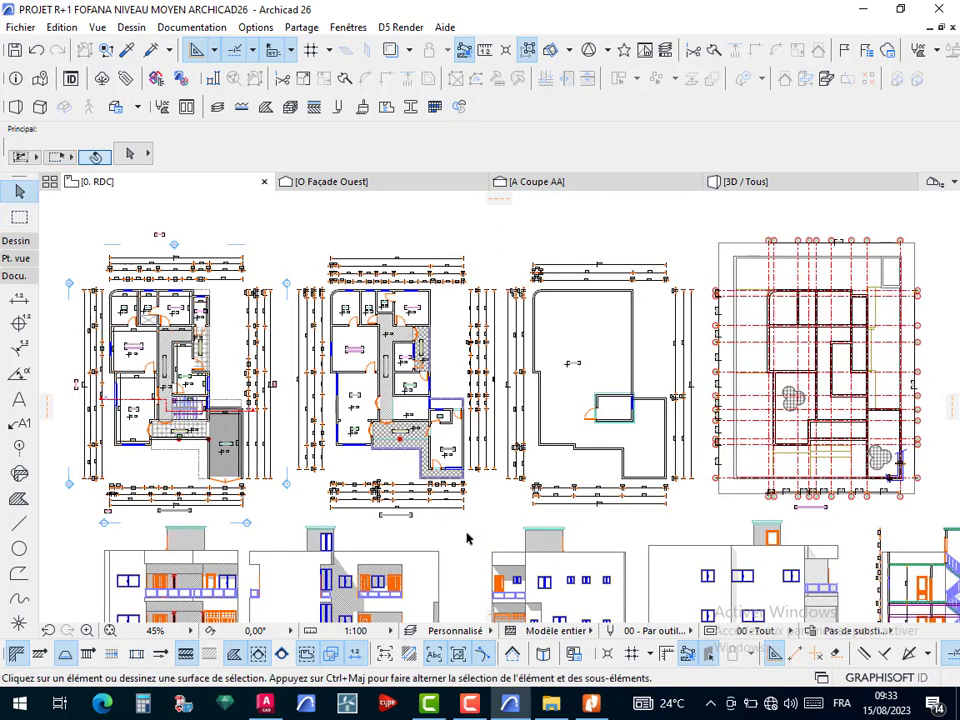
{"action": "middle_click_drag", "start_coordinate": [461, 490], "coordinate": [457, 460]}
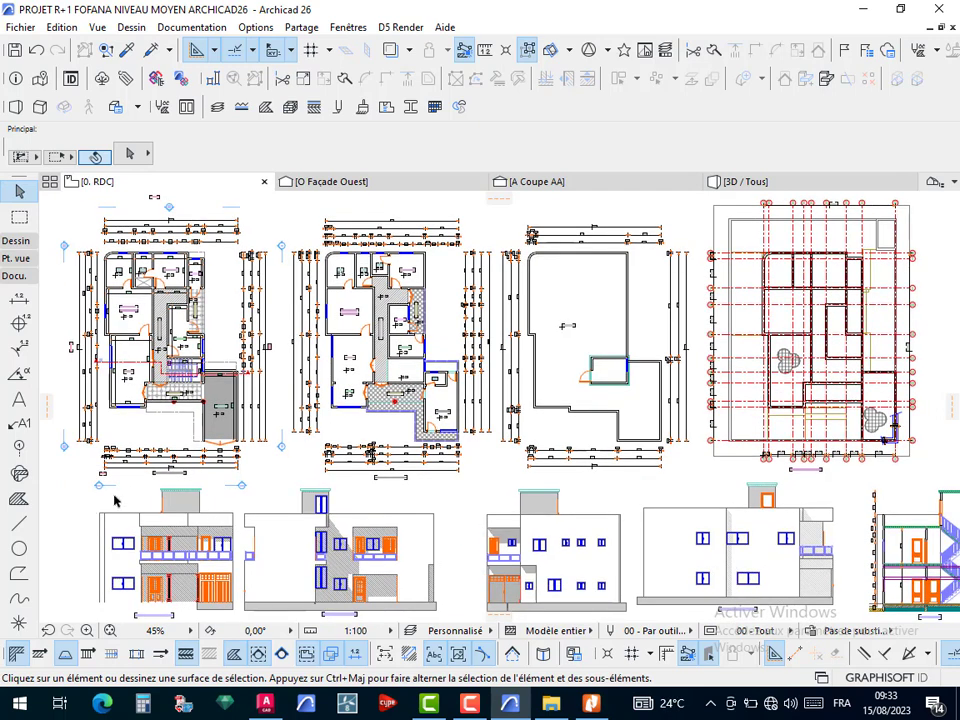
{"action": "middle_click_drag", "start_coordinate": [381, 394], "coordinate": [385, 395]}
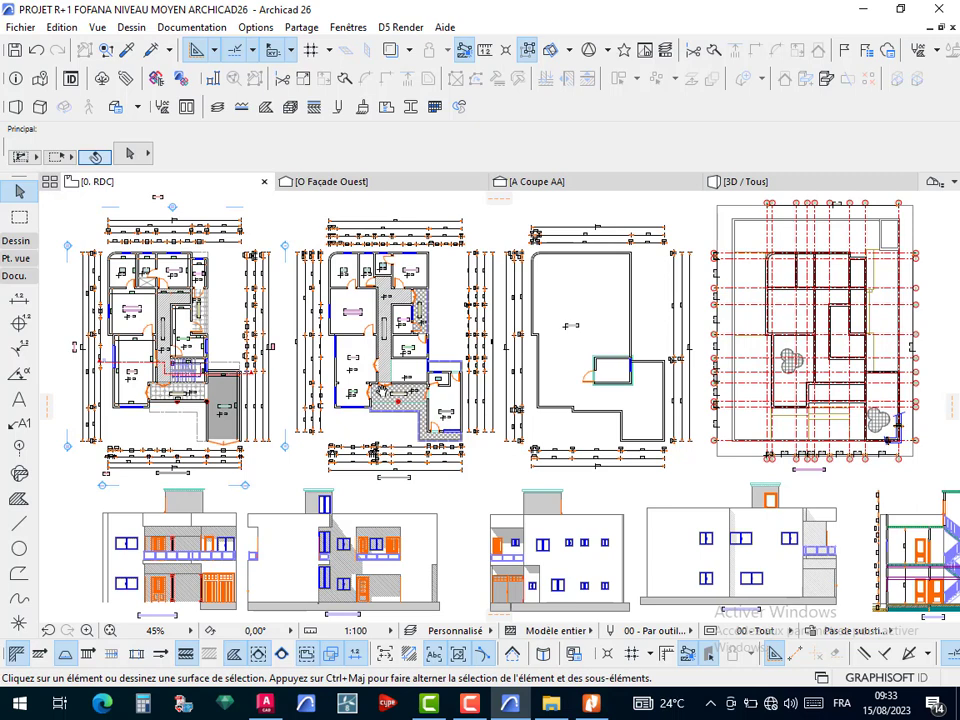
{"action": "middle_click_drag", "start_coordinate": [127, 501], "coordinate": [382, 391]}
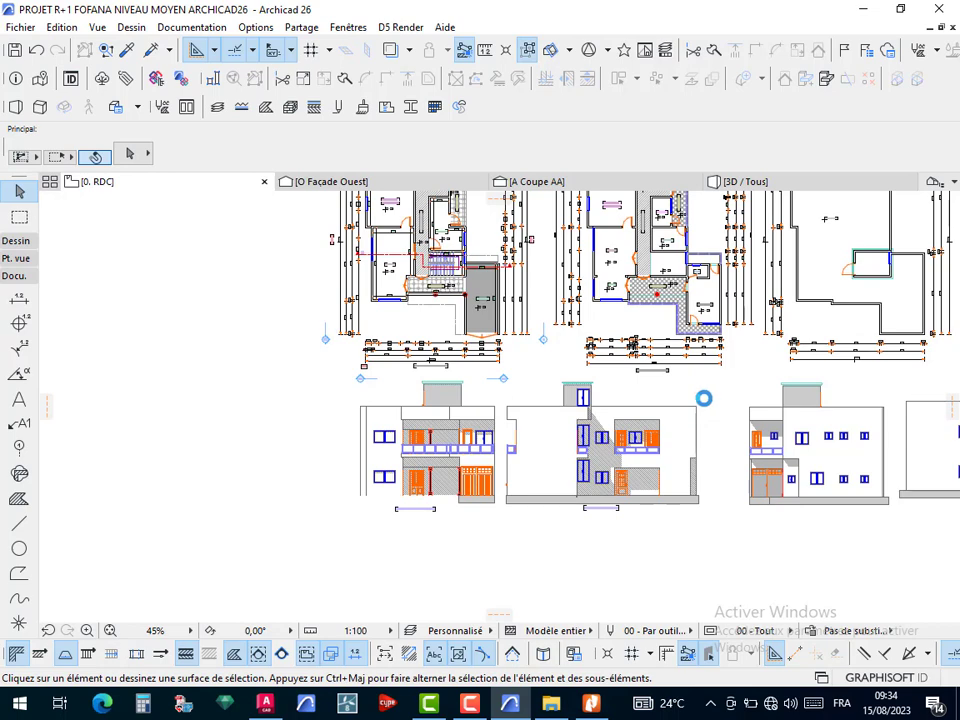
{"action": "scroll", "coordinate": [476, 500], "scroll_direction": "up", "scroll_amount": 3}
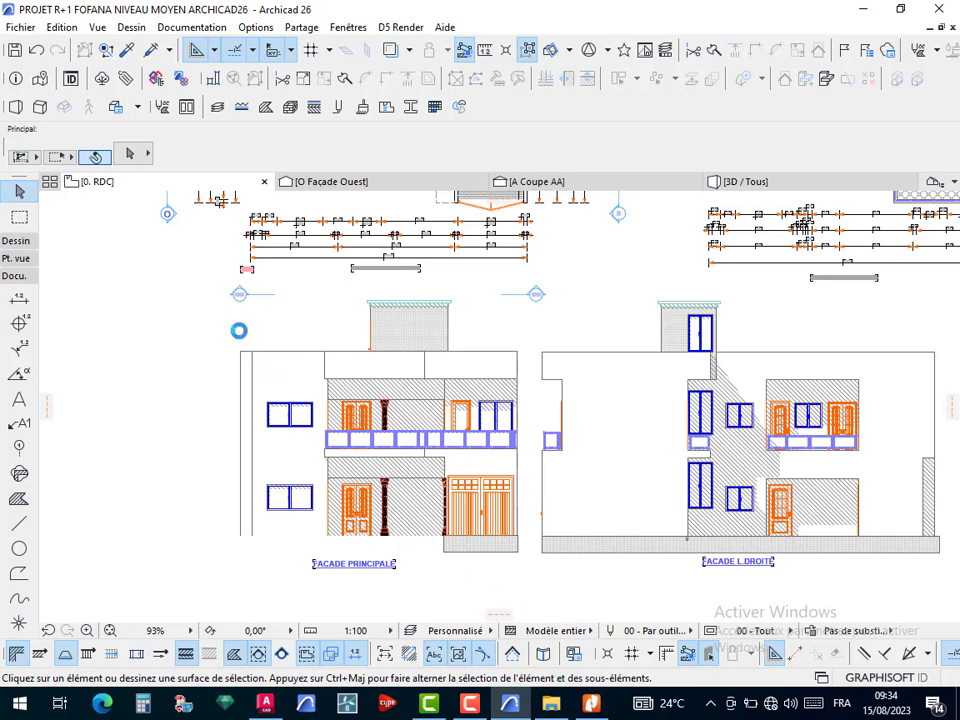
Enclose the FACADE PRINCIPALE and FACADE L.DROITE elevations with their titles in a rectangular selection area, about 33 by 12 m
{"action": "key", "text": "m"}
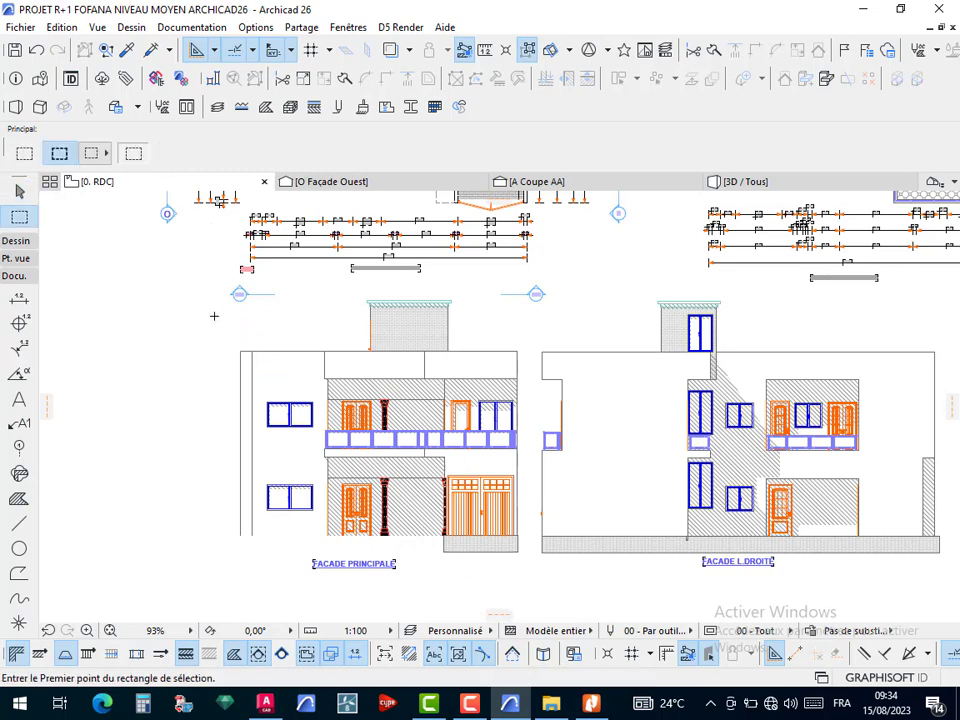
{"action": "left_click", "coordinate": [214, 304]}
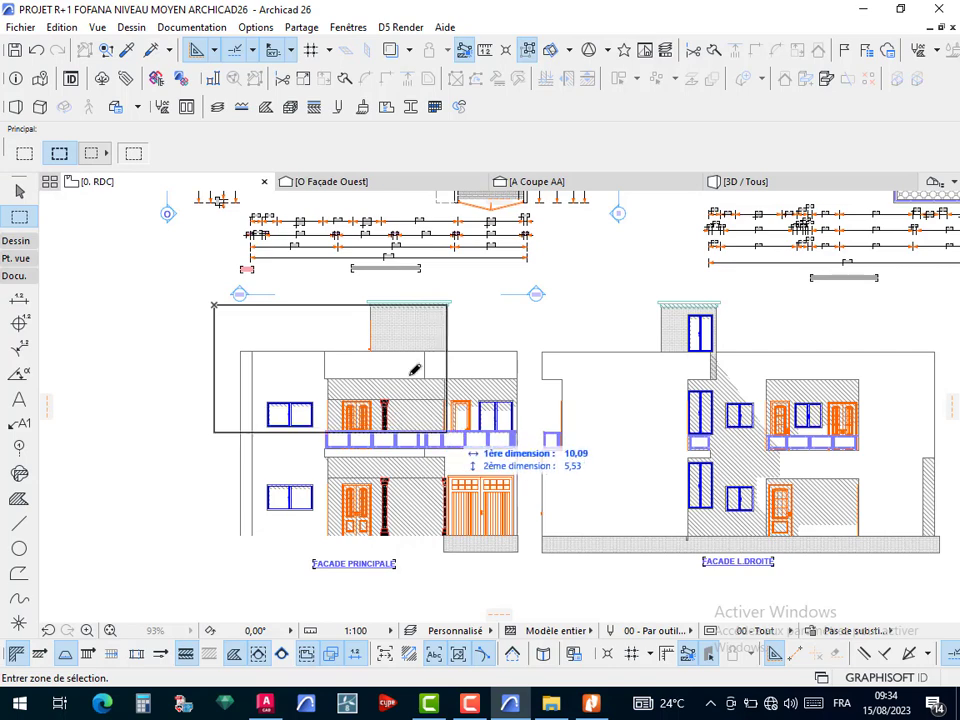
{"action": "key", "text": "Escape"}
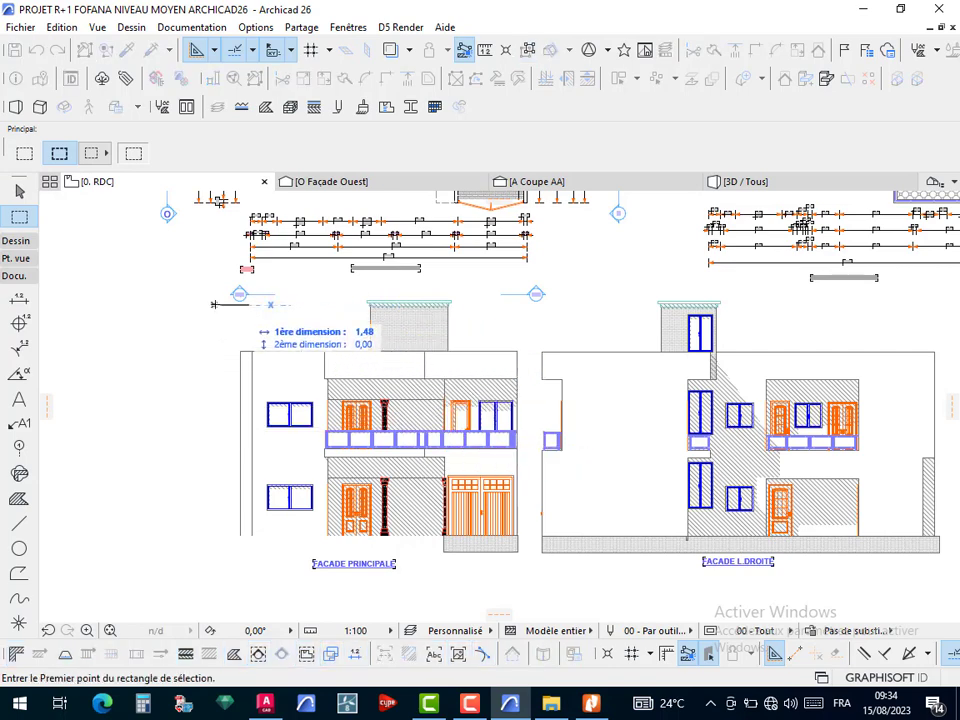
{"action": "left_click", "coordinate": [206, 298]}
{"action": "left_click", "coordinate": [465, 343]}
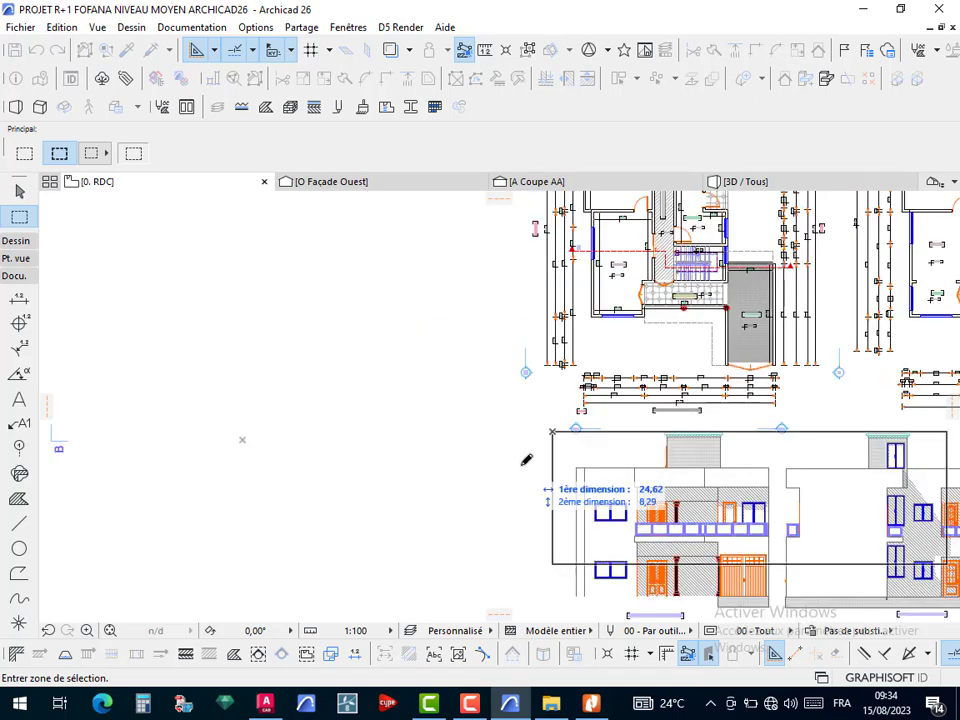
{"action": "key", "text": "Escape"}
{"action": "middle_click_drag", "start_coordinate": [447, 447], "coordinate": [402, 426]}
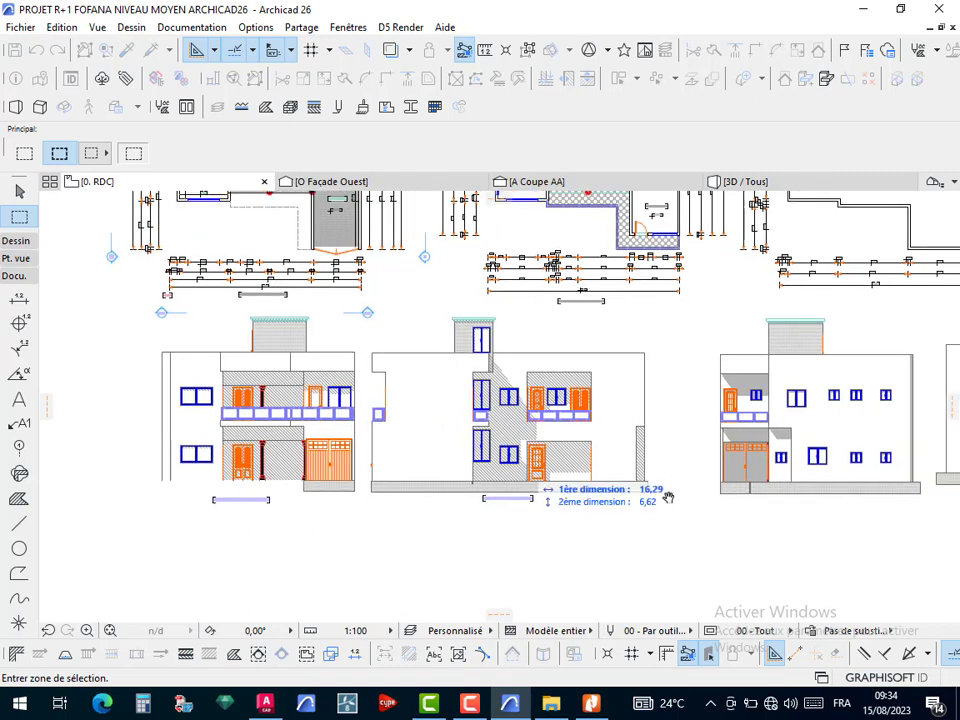
{"action": "left_click", "coordinate": [139, 316]}
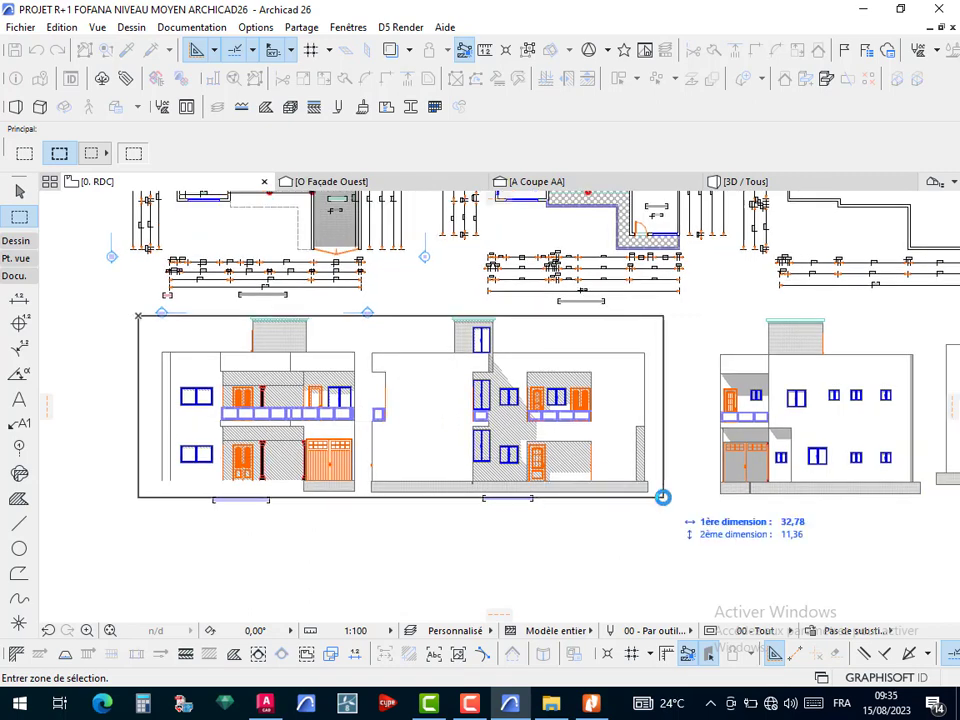
{"action": "left_click", "coordinate": [661, 508]}
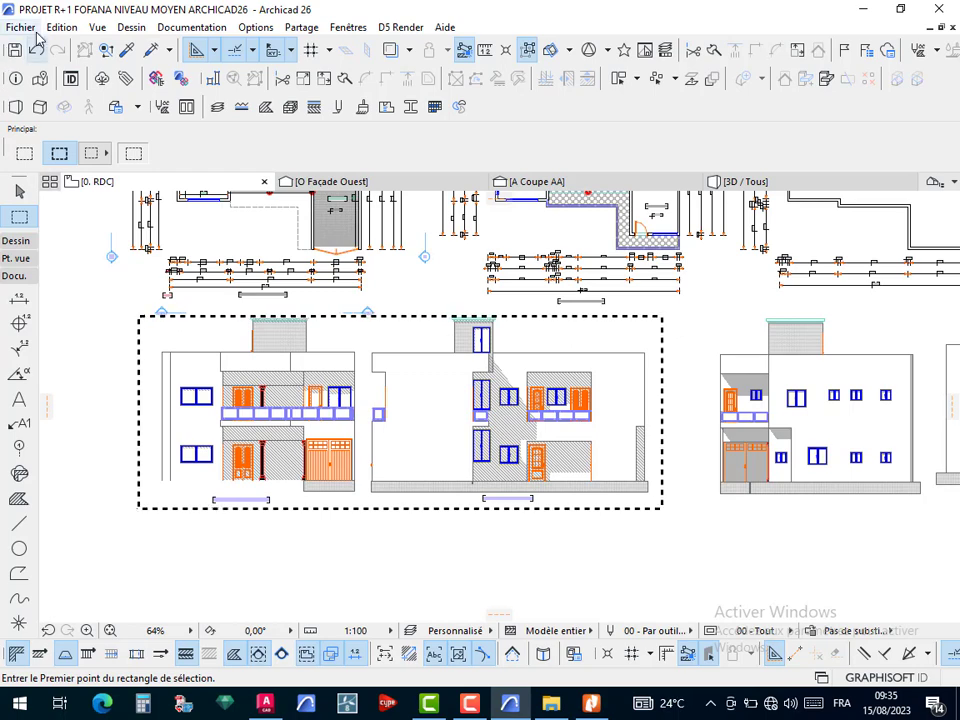
Print the selection area around the two façades with the page format set to landscape orientation
{"action": "left_click", "coordinate": [22, 27]}
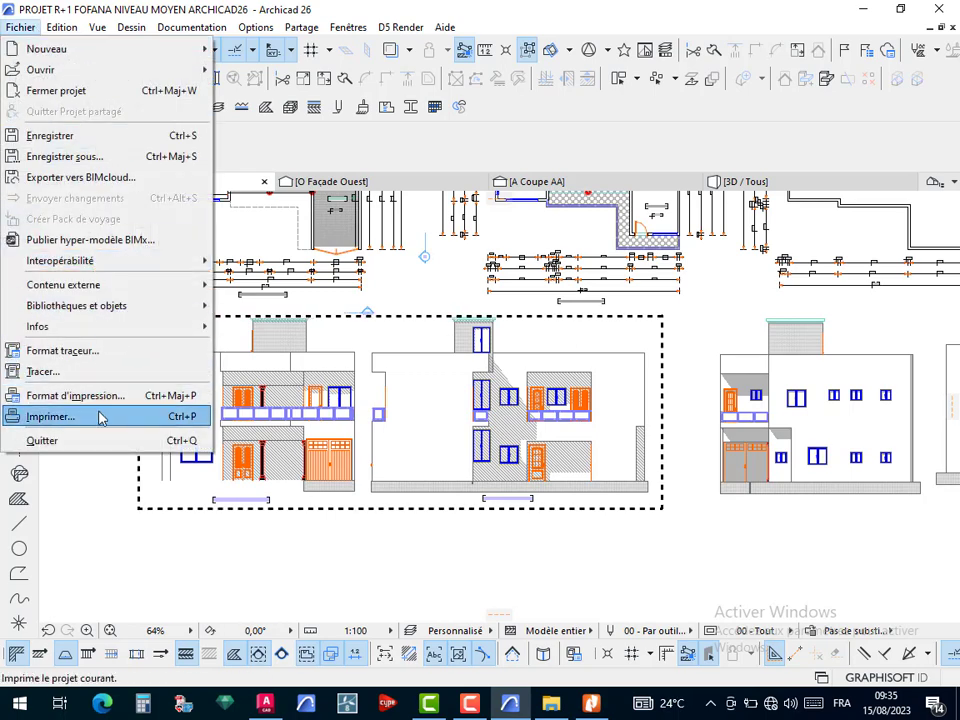
{"action": "left_click", "coordinate": [98, 417]}
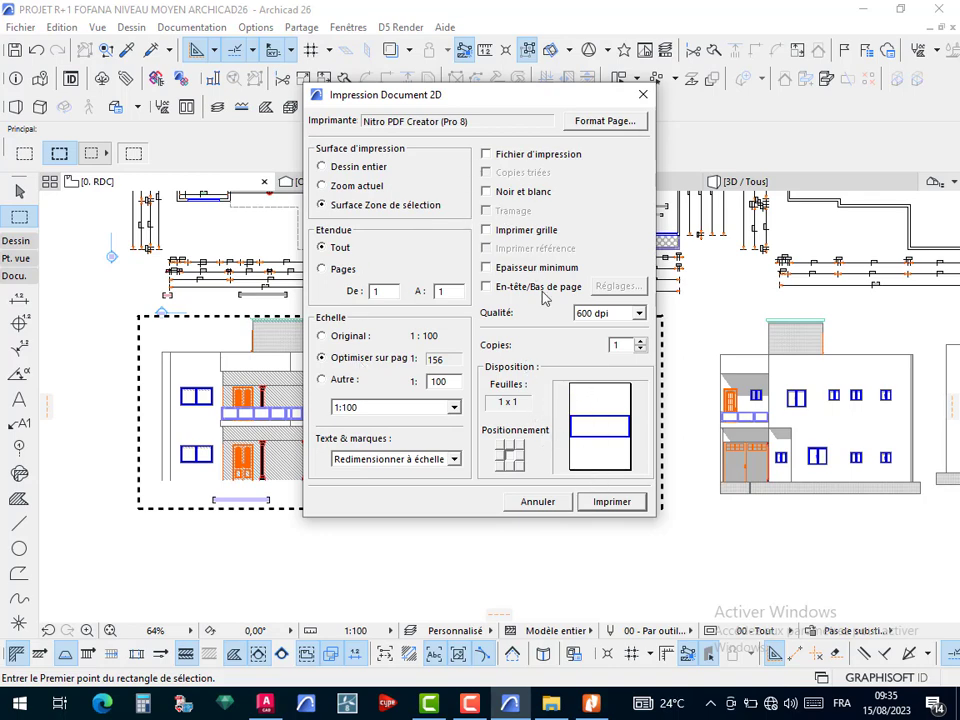
{"action": "left_click", "coordinate": [598, 121]}
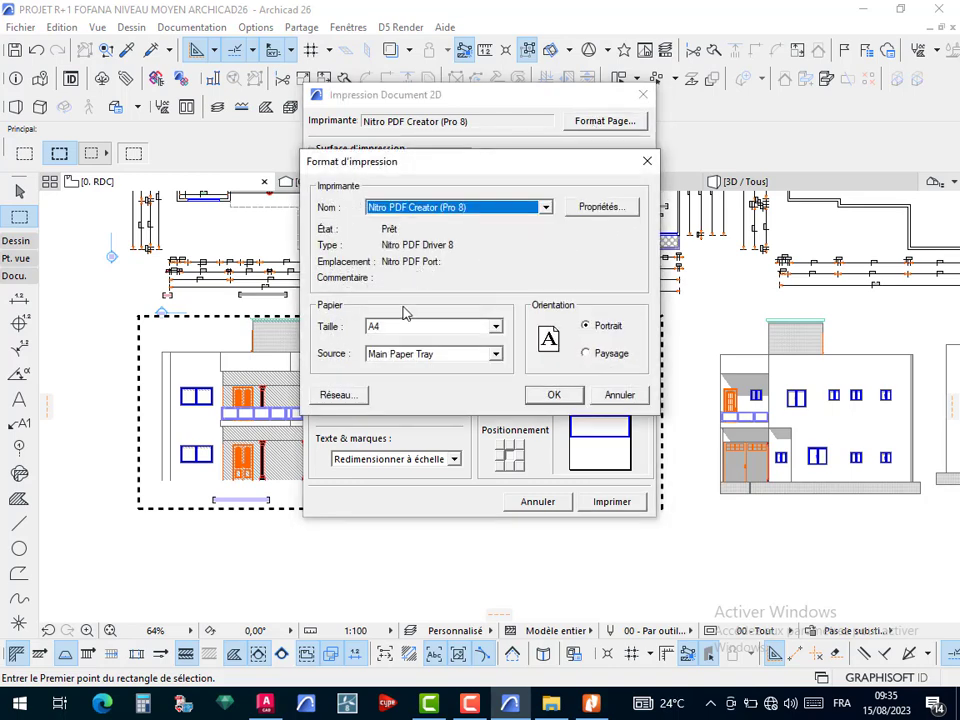
{"action": "left_click", "coordinate": [603, 353]}
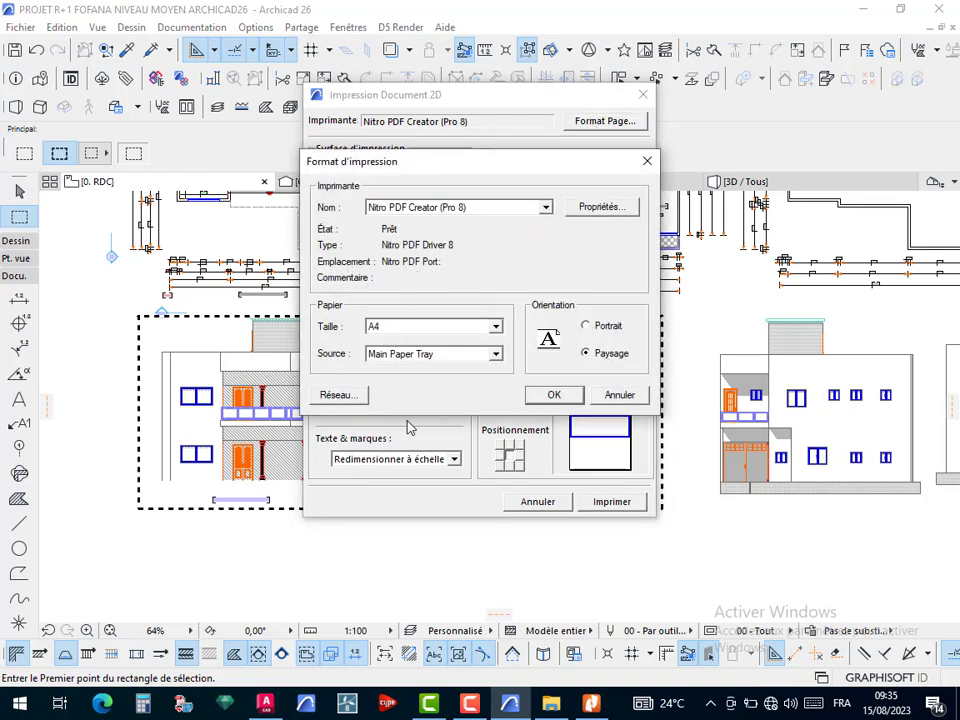
{"action": "left_click", "coordinate": [553, 396]}
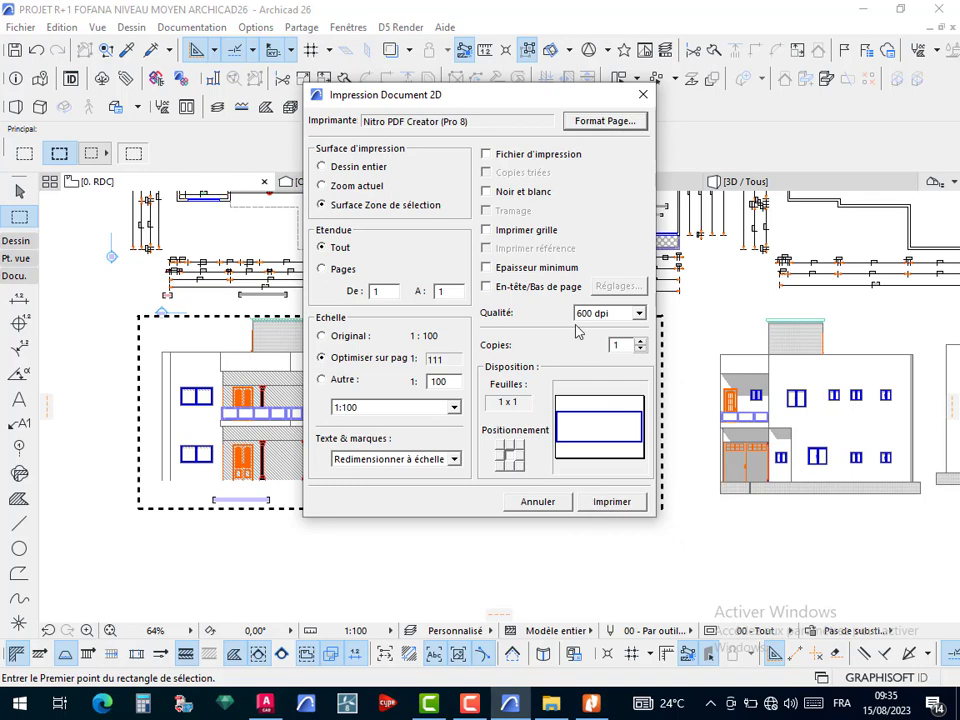
{"action": "left_click", "coordinate": [615, 502]}
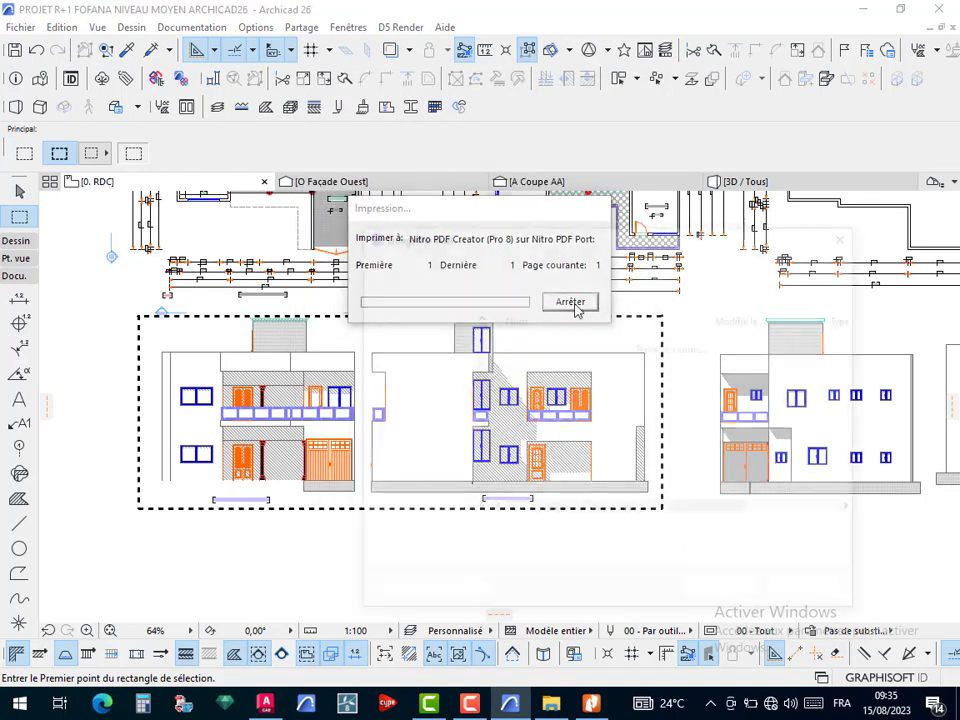
Save the façade print in the FICHIER PDF folder, reusing the existing R1 file's name with its ending replaced by FACADES
{"action": "left_click", "coordinate": [600, 360]}
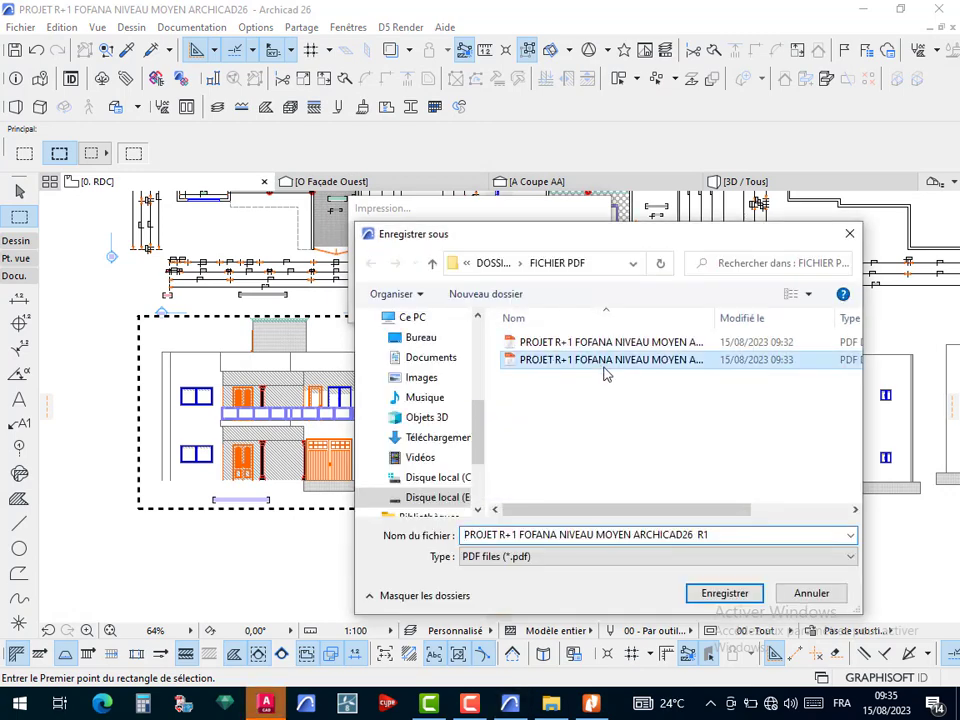
{"action": "left_click", "coordinate": [711, 535]}
{"action": "double_click", "coordinate": [711, 535]}
{"action": "type", "text": "FACA"}
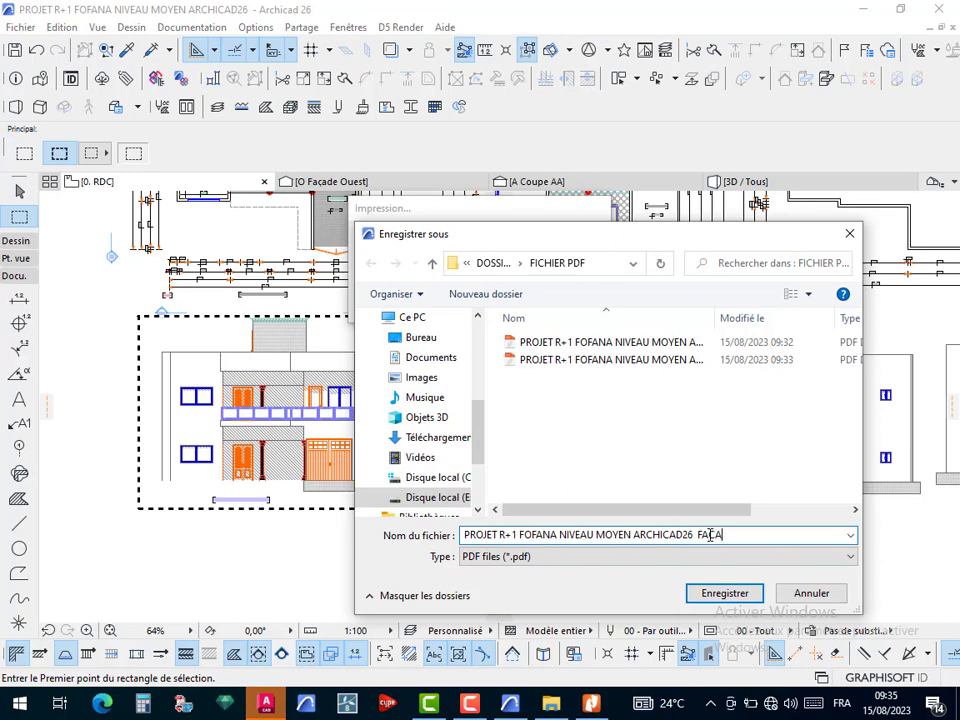
{"action": "type", "text": "DES"}
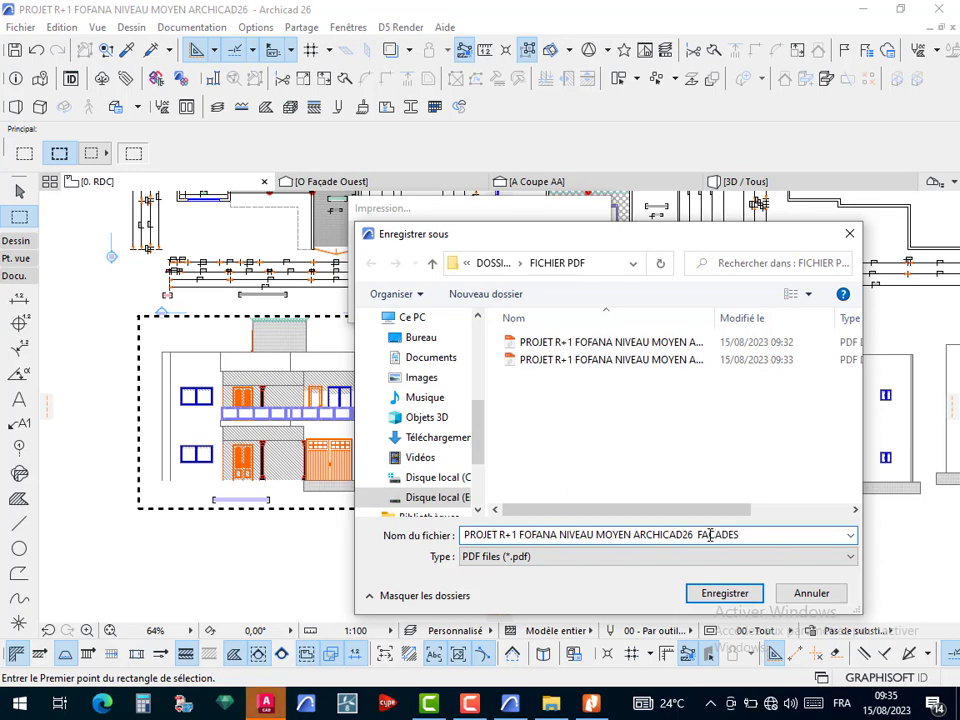
{"action": "left_click", "coordinate": [736, 597]}
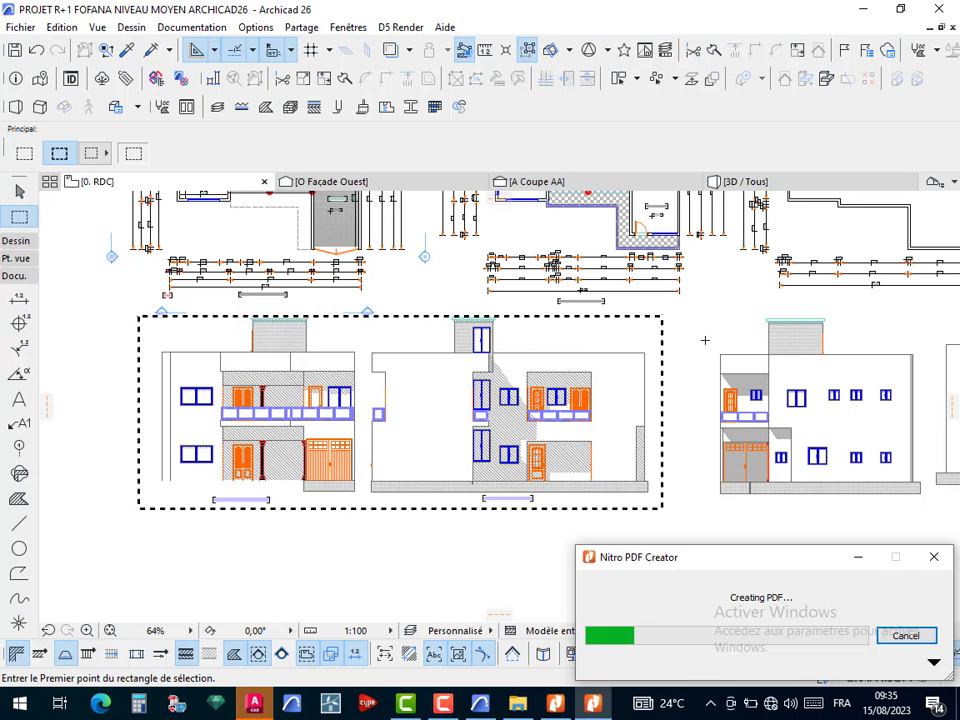
Enclose the last façade and the staircase section beside it in a new rectangular selection area, about 36 by 13 m
{"action": "middle_click_drag", "start_coordinate": [552, 380], "coordinate": [243, 383]}
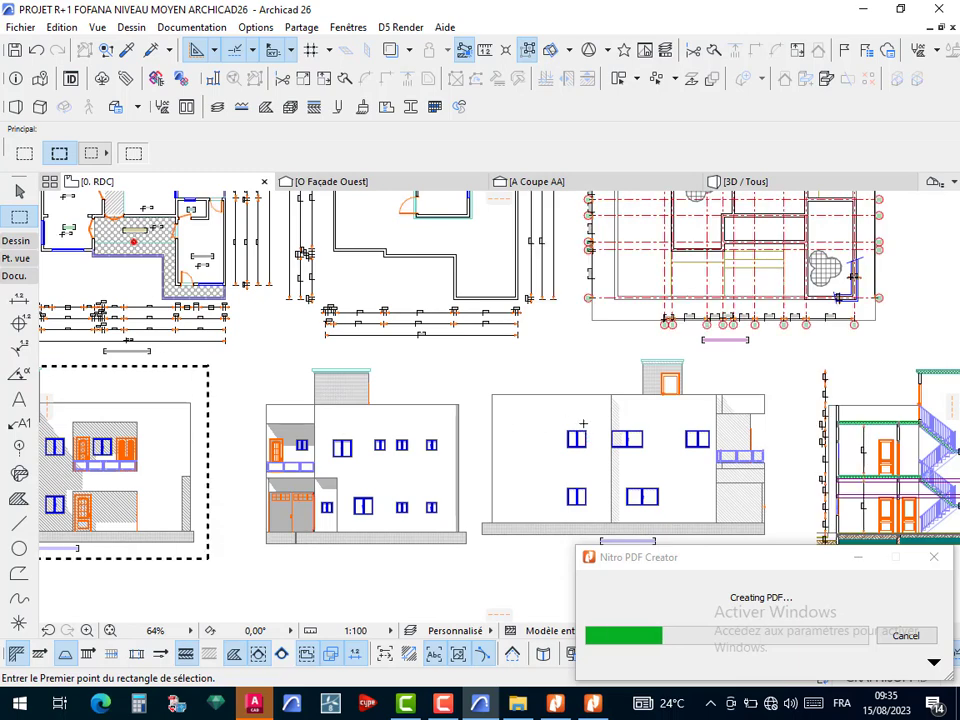
{"action": "middle_click_drag", "start_coordinate": [378, 398], "coordinate": [339, 388]}
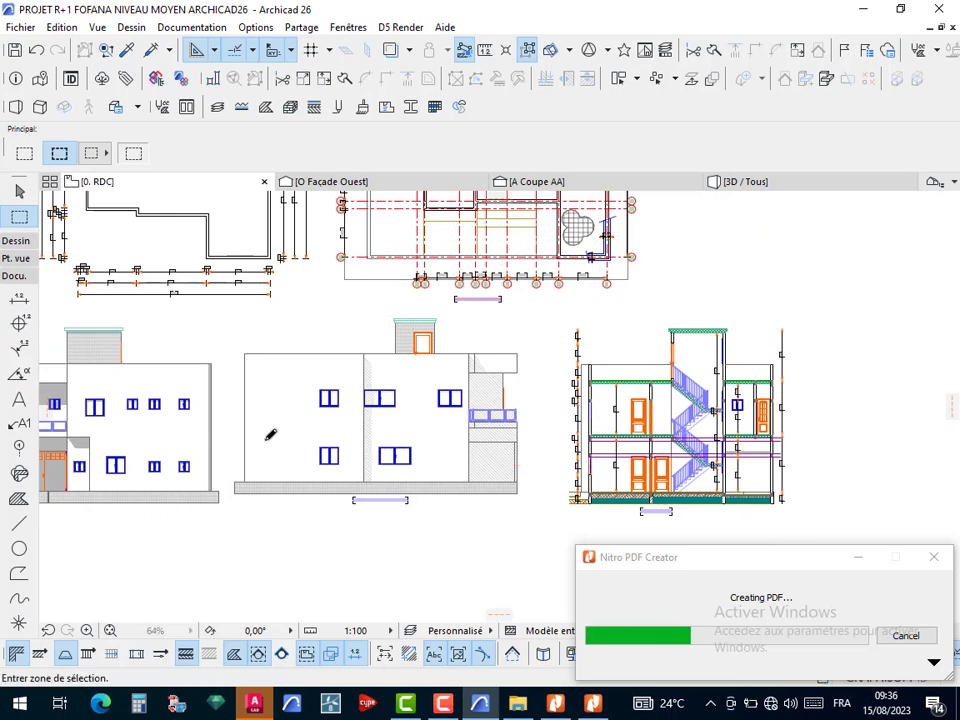
{"action": "left_click", "coordinate": [805, 310]}
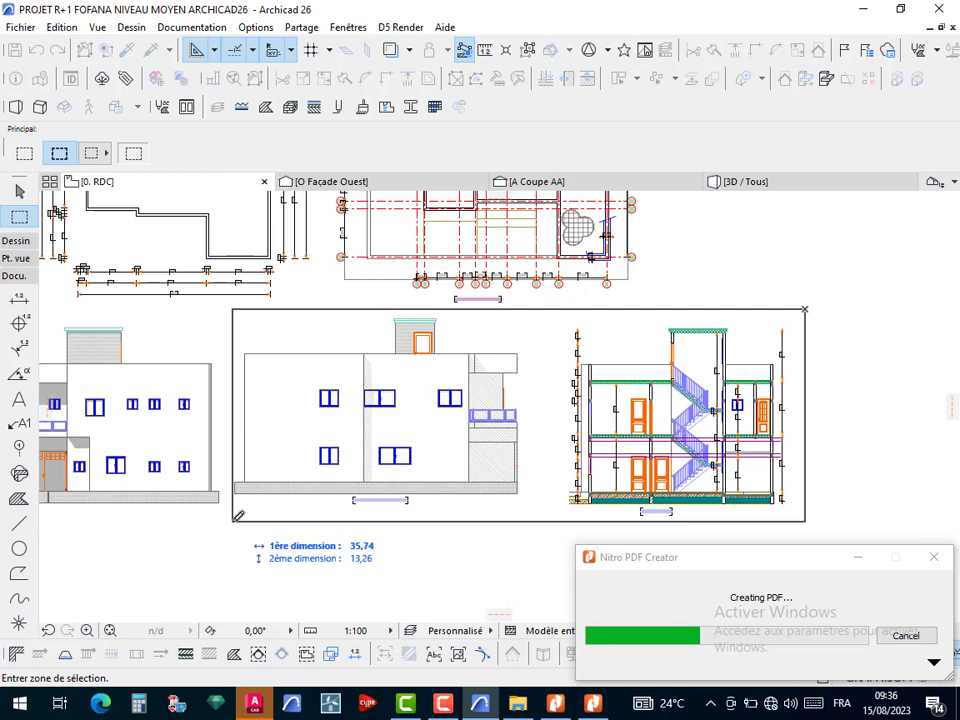
{"action": "left_click", "coordinate": [233, 521]}
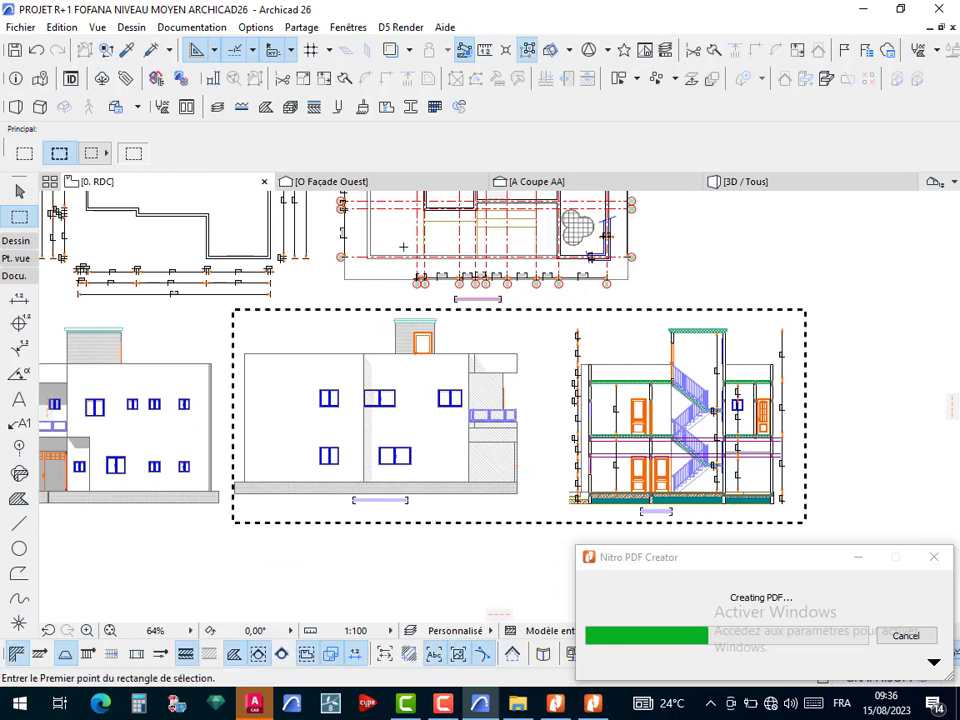
Print the selection area around the last façade and the section, keeping the landscape page format
{"action": "left_click", "coordinate": [22, 27]}
{"action": "left_click", "coordinate": [66, 418]}
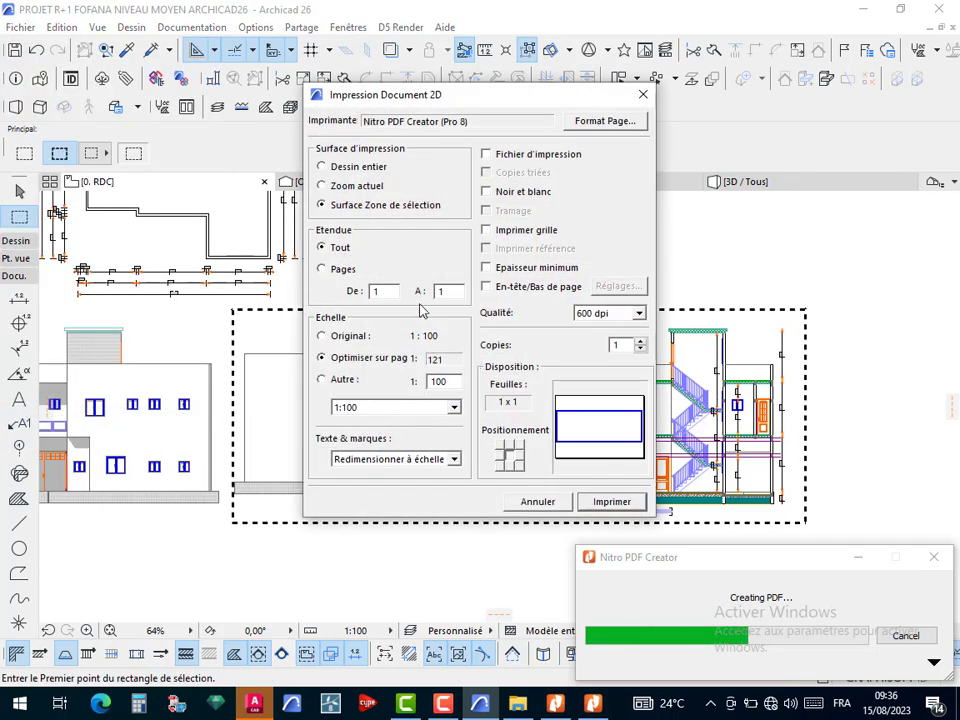
{"action": "left_click", "coordinate": [609, 507]}
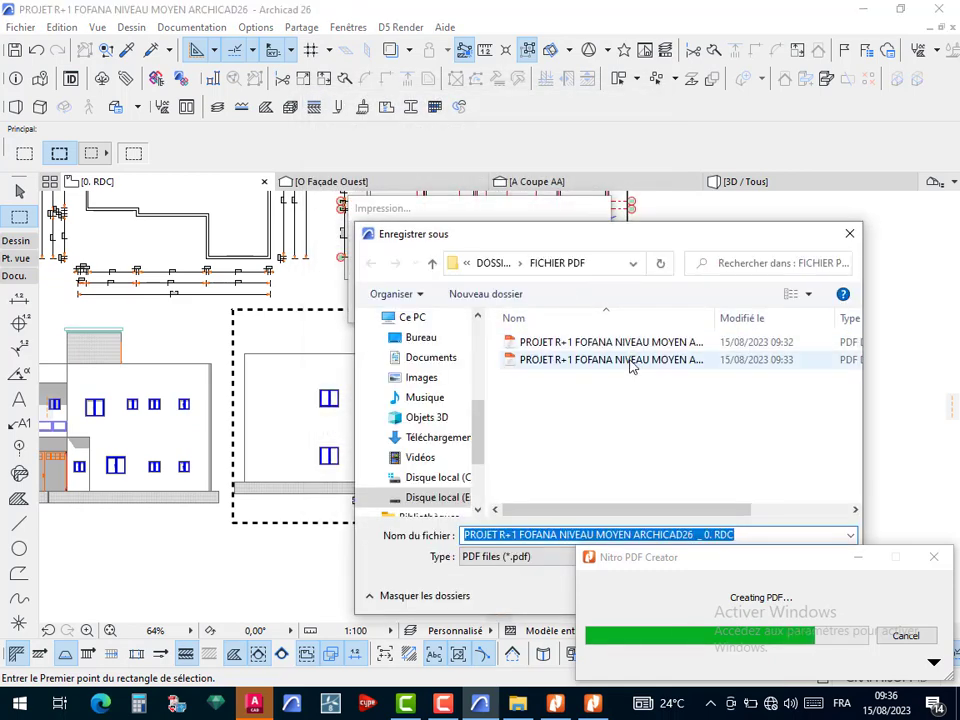
Save the print in the FICHIER PDF folder, replacing the R1 ending of the reused file name with COUPE F, and switch to Nitro Pro
{"action": "left_click", "coordinate": [632, 362]}
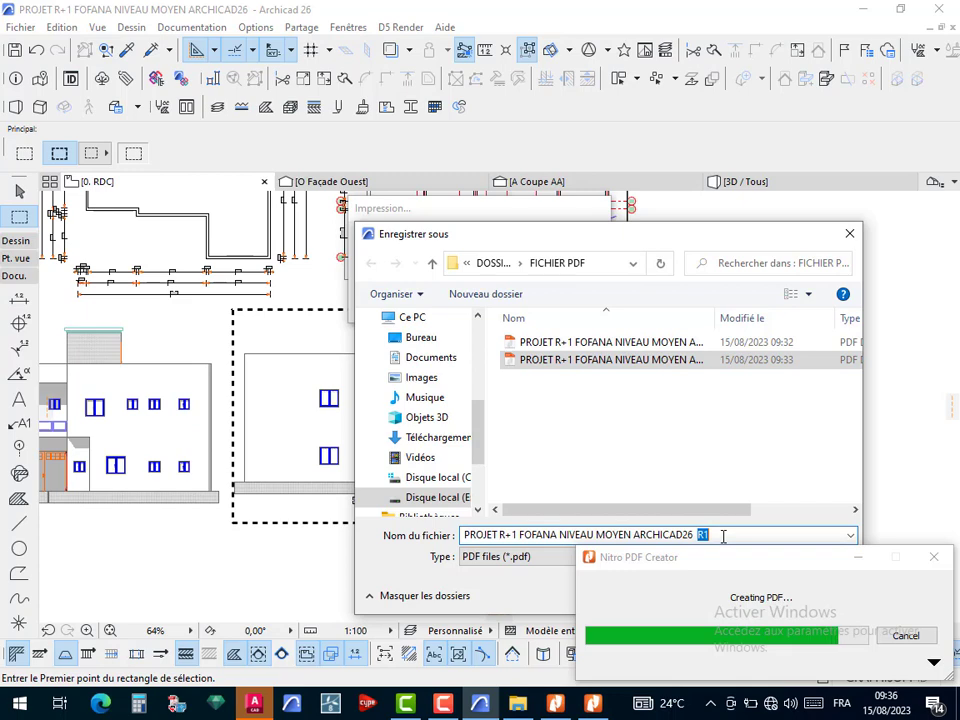
{"action": "type", "text": "COU"}
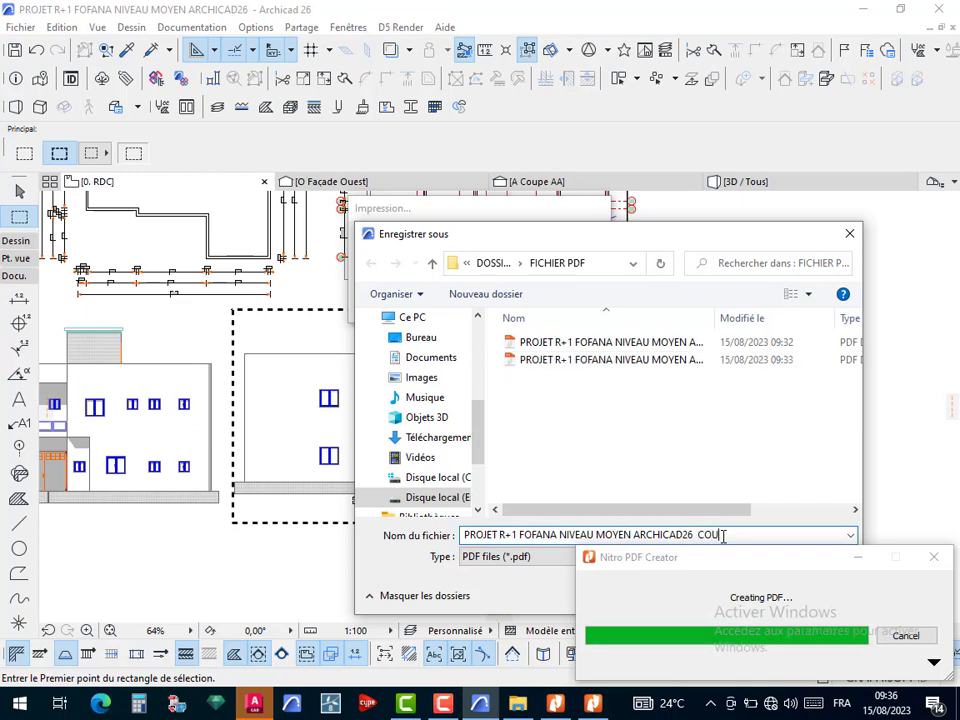
{"action": "type", "text": "PE F"}
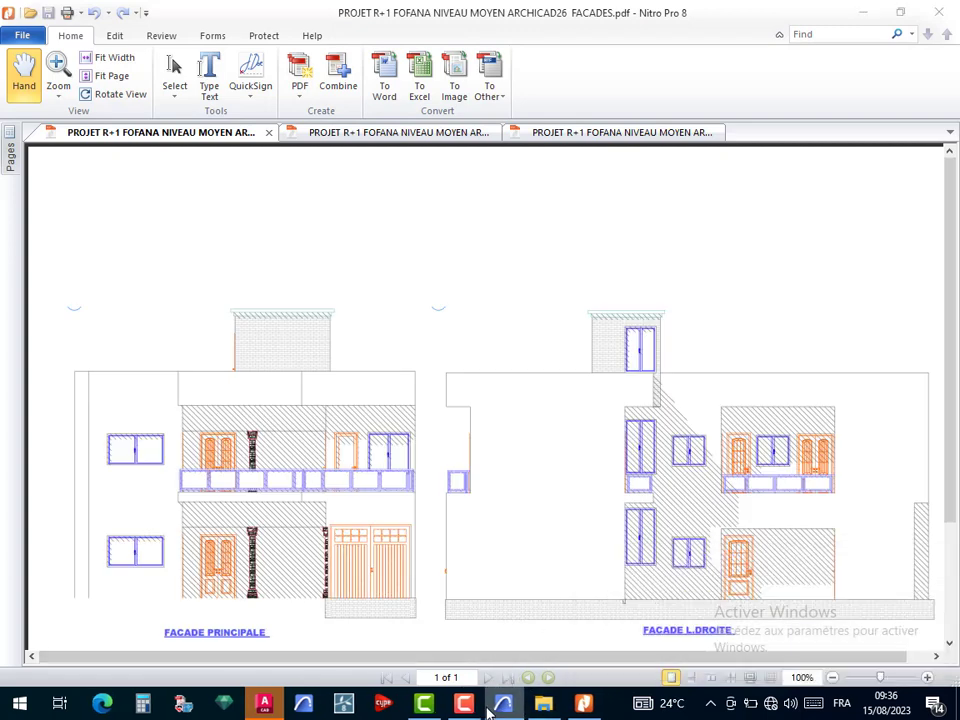
{"action": "mouse_move", "coordinate": [487, 712]}
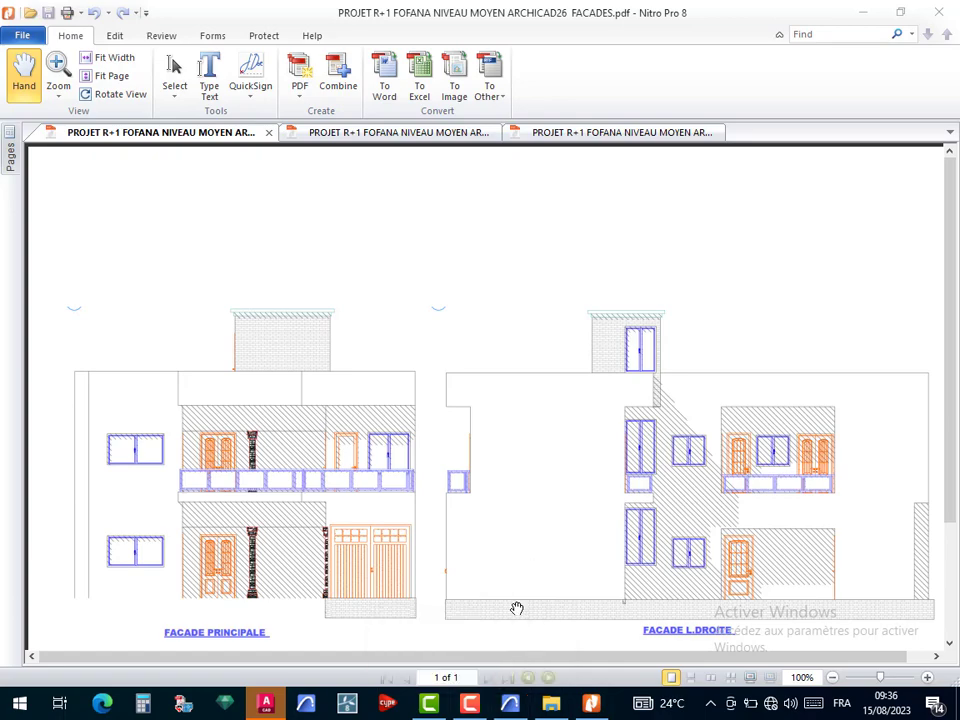
{"action": "left_click", "coordinate": [510, 705]}
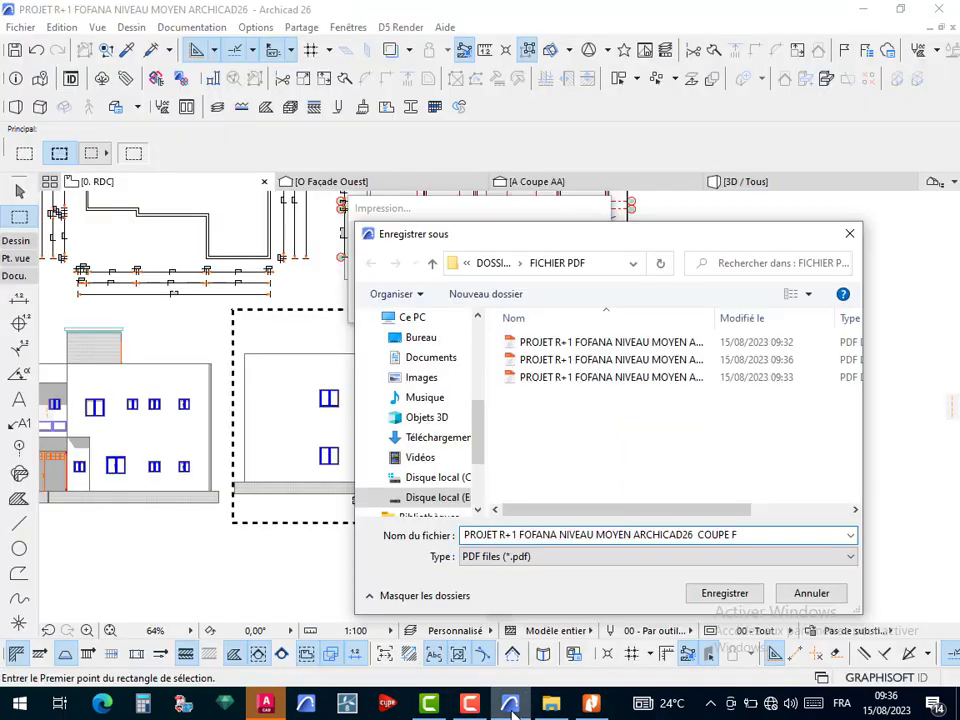
{"action": "left_click", "coordinate": [745, 598]}
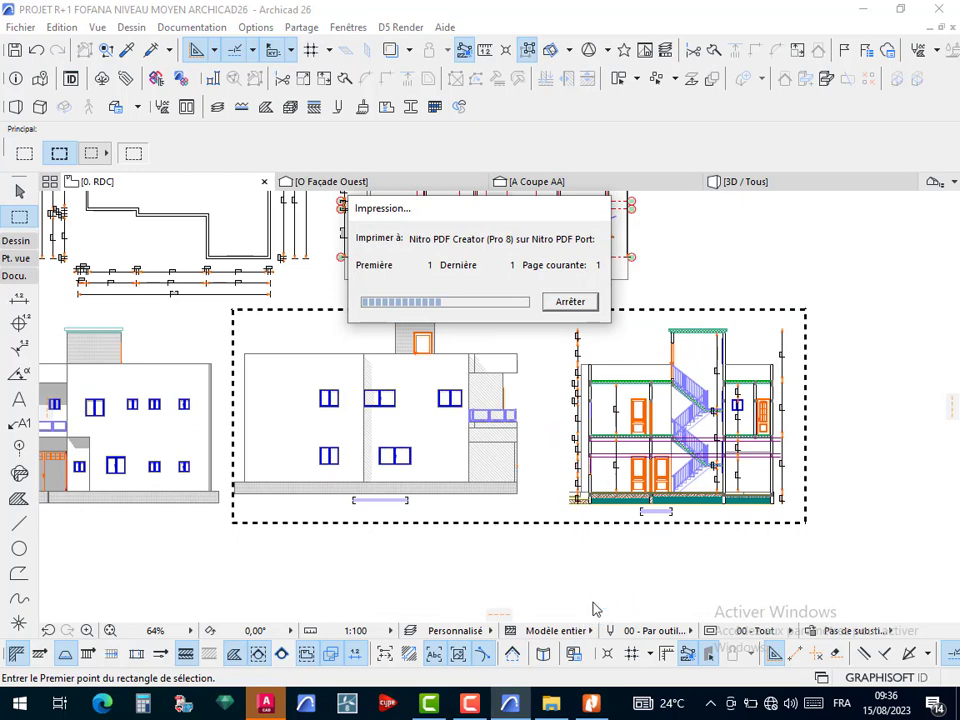
{"action": "left_click", "coordinate": [560, 710]}
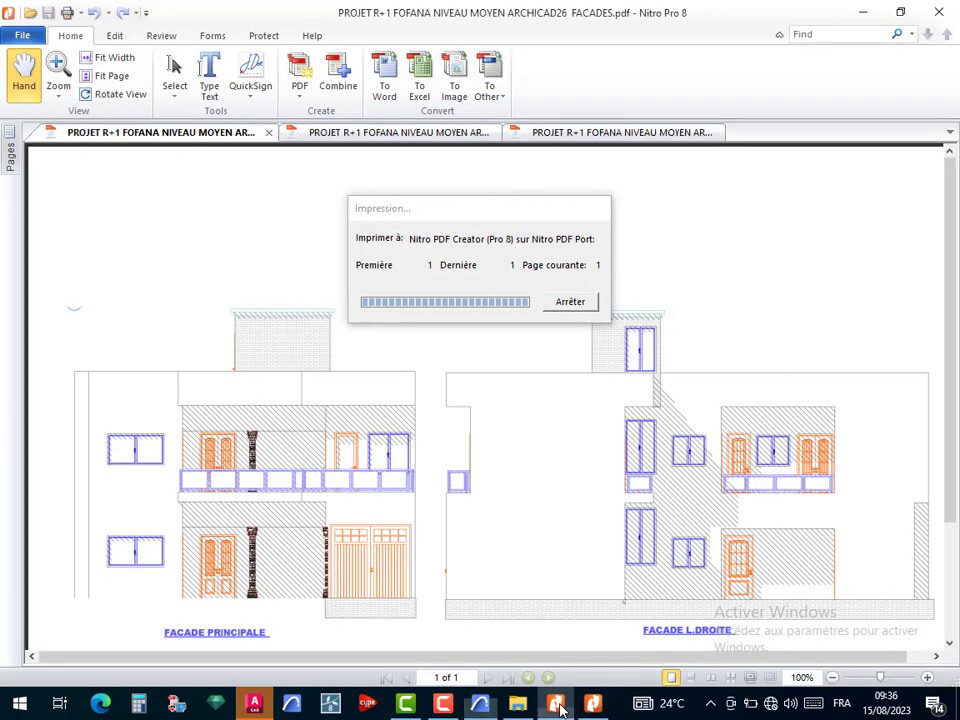
Check the FACADES print in Nitro Pro and return to the Archicad drawing
{"action": "scroll", "coordinate": [506, 414], "scroll_direction": "down", "scroll_amount": 4}
{"action": "scroll", "coordinate": [497, 409], "scroll_direction": "up", "scroll_amount": 3}
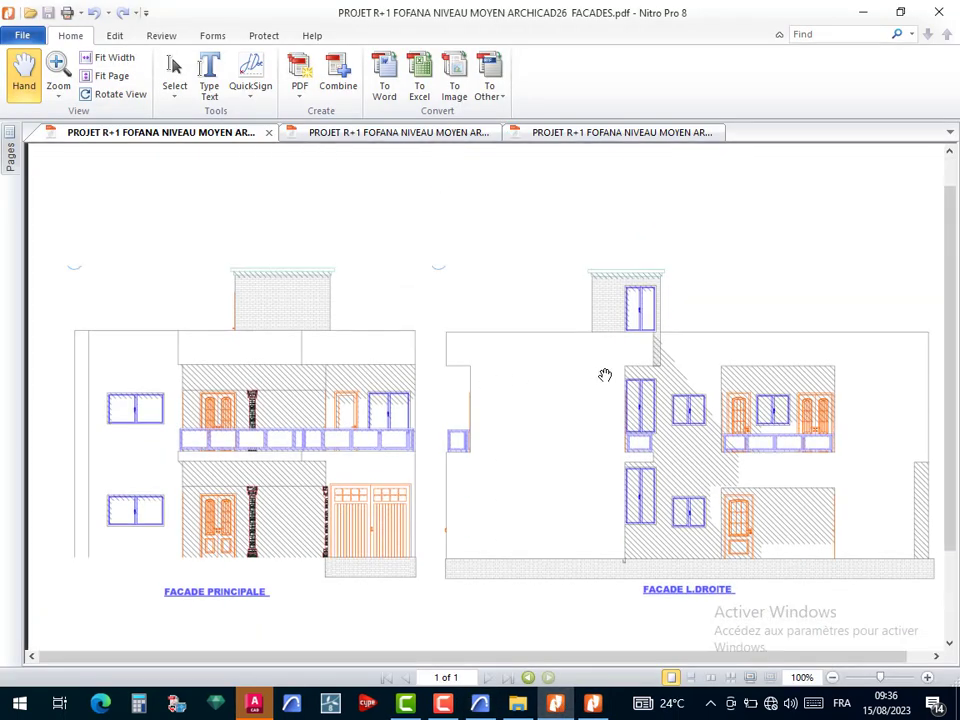
{"action": "scroll", "coordinate": [605, 375], "scroll_direction": "down", "scroll_amount": 2}
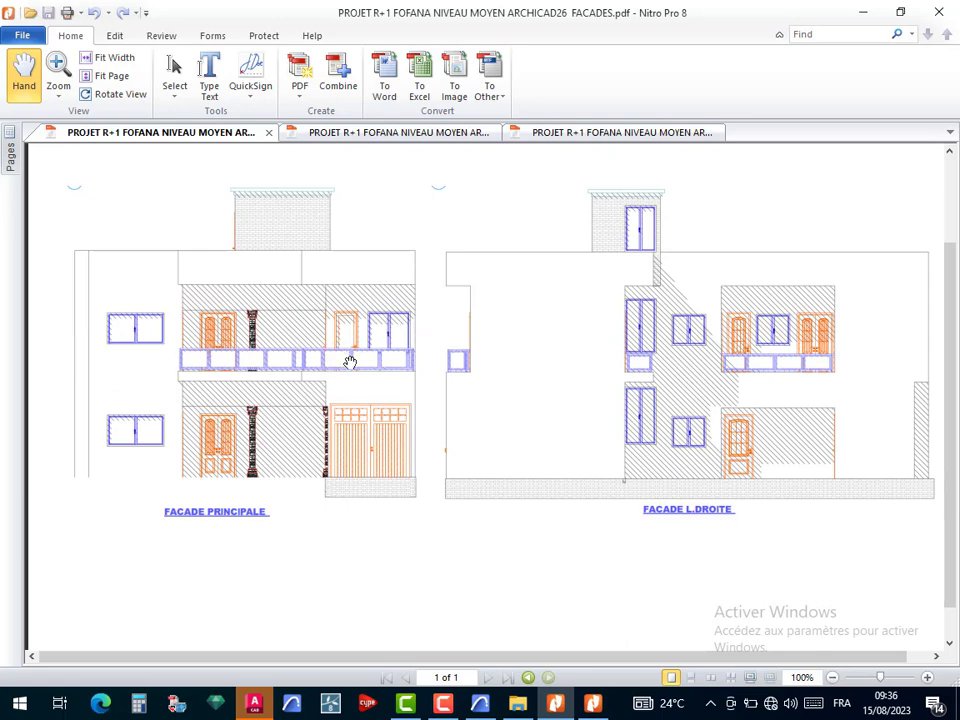
{"action": "left_click", "coordinate": [863, 12]}
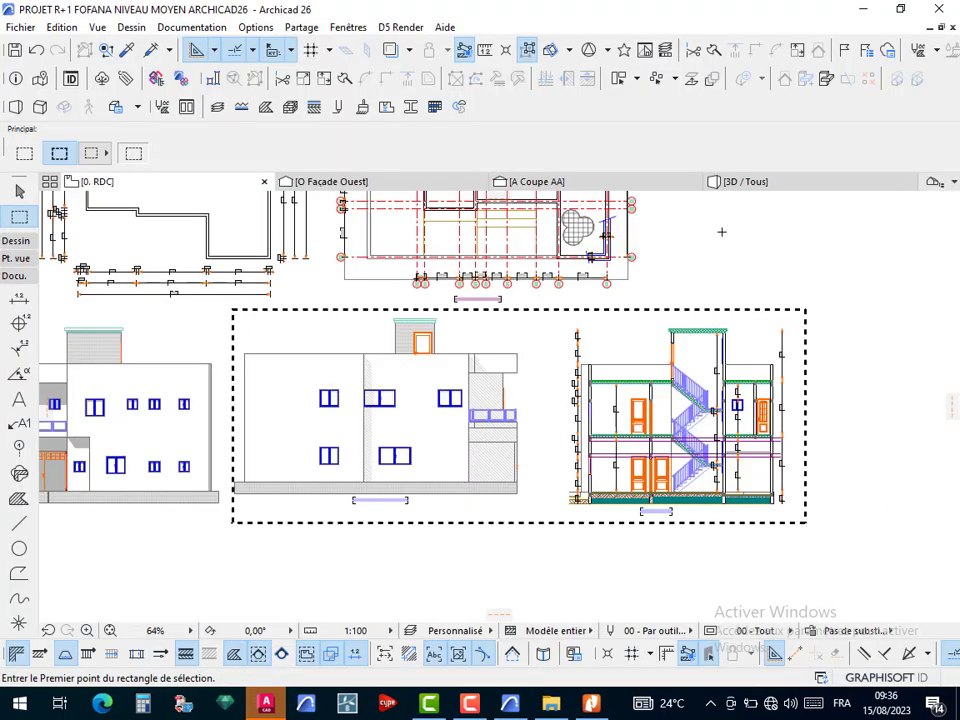
Remove the selection area around the last façade and the section, and leave the selection-area tool
{"action": "left_click", "coordinate": [886, 47]}
{"action": "key", "text": "Escape"}
{"action": "scroll", "coordinate": [651, 378], "scroll_direction": "down", "scroll_amount": 2}
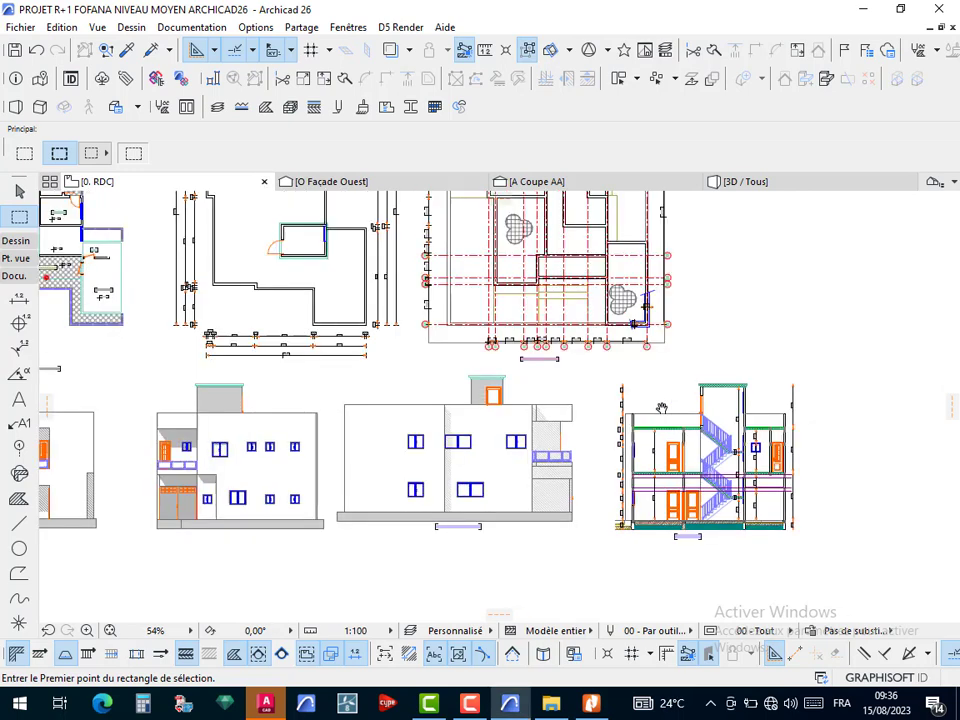
{"action": "middle_click_drag", "start_coordinate": [661, 408], "coordinate": [672, 387]}
{"action": "key", "text": "Escape"}
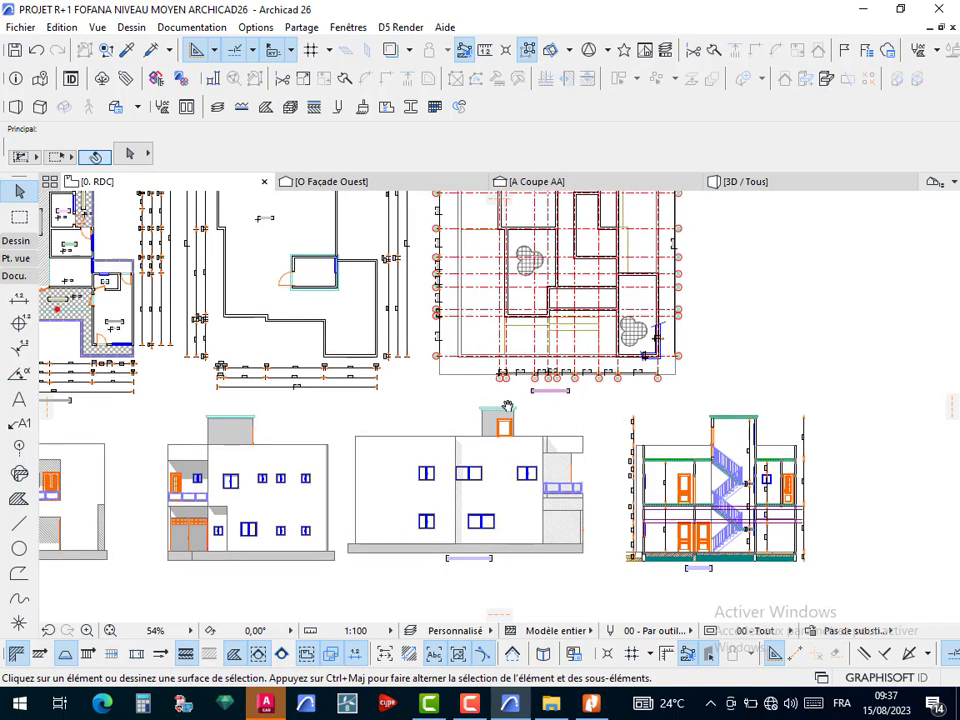
{"action": "middle_click_drag", "start_coordinate": [508, 407], "coordinate": [509, 405]}
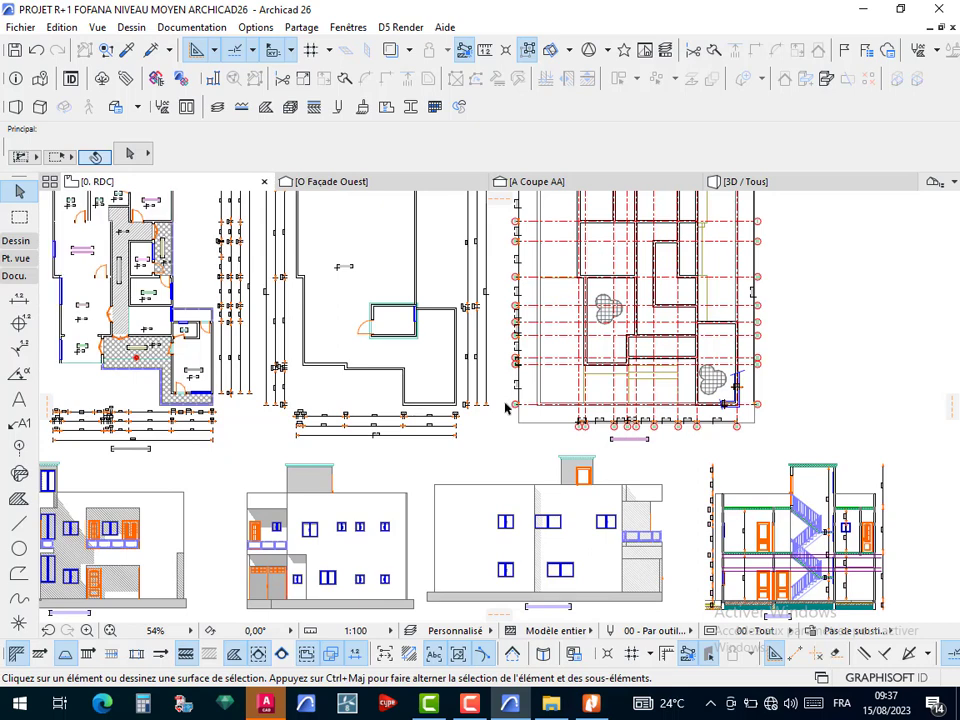
{"action": "left_click", "coordinate": [710, 46]}
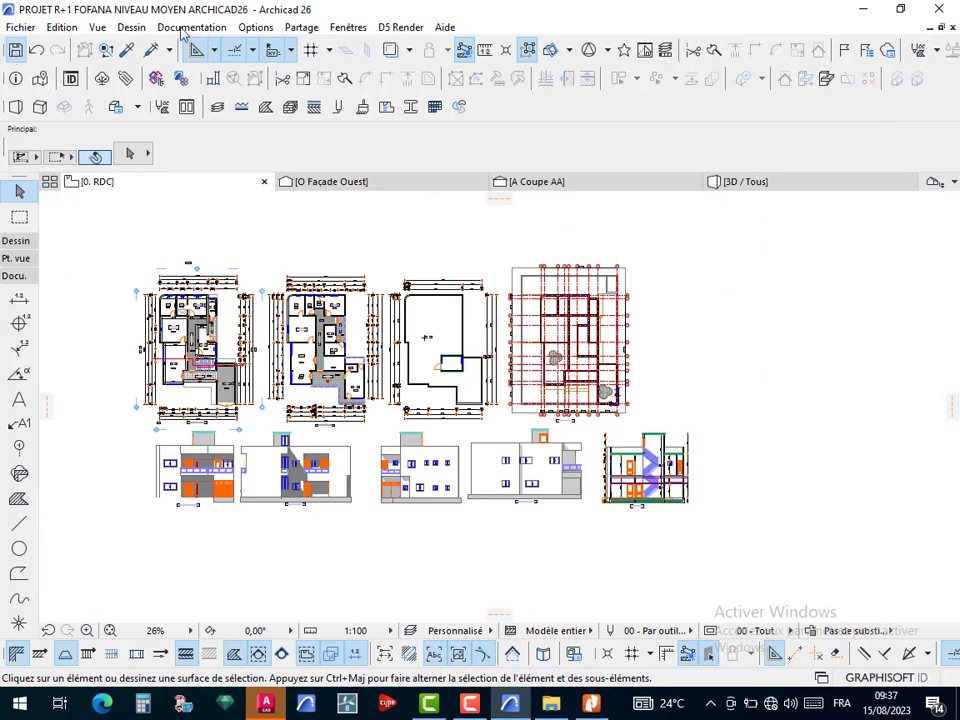
Close Archicad and, after checking the COUPE F print, close Nitro Pro as well
{"action": "left_click", "coordinate": [943, 10]}
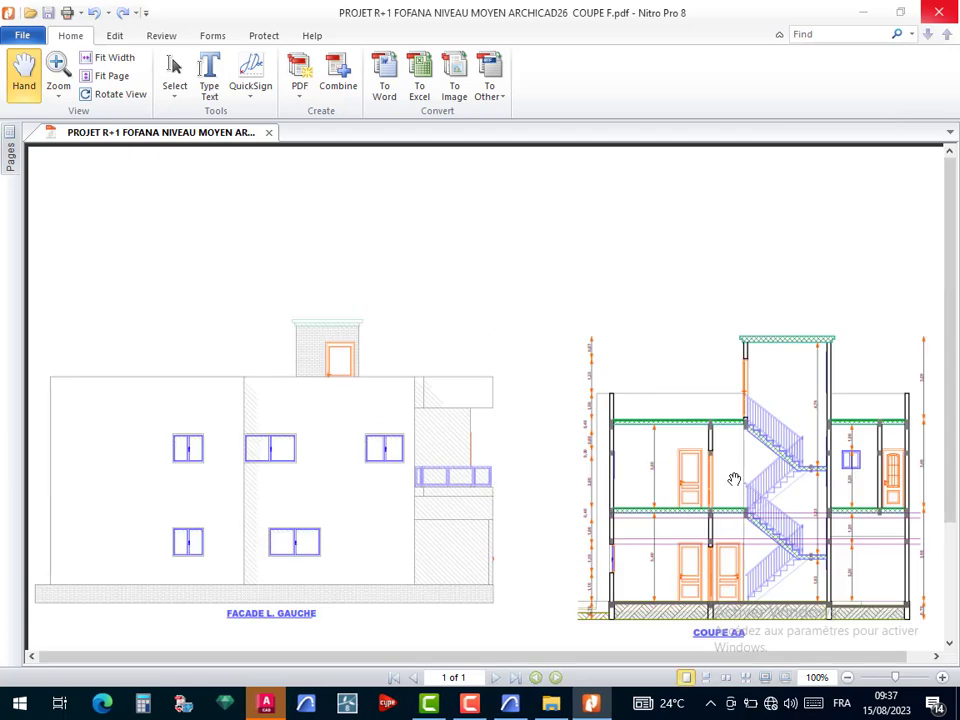
{"action": "scroll", "coordinate": [760, 470], "scroll_direction": "down", "scroll_amount": 3}
{"action": "scroll", "coordinate": [800, 430], "scroll_direction": "up", "scroll_amount": 2}
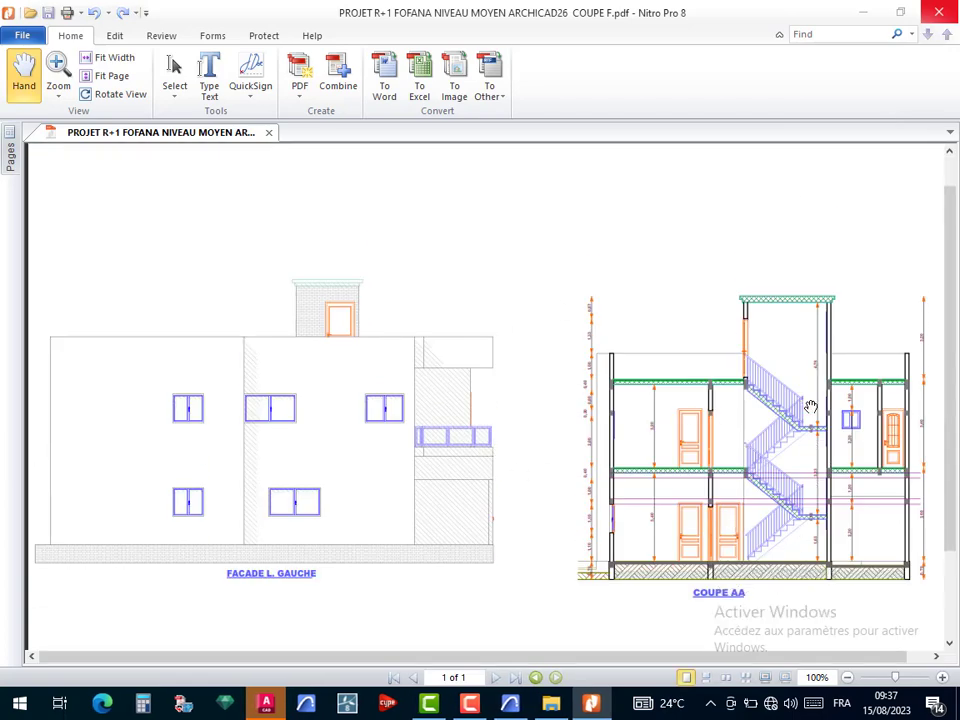
{"action": "left_click", "coordinate": [945, 9]}
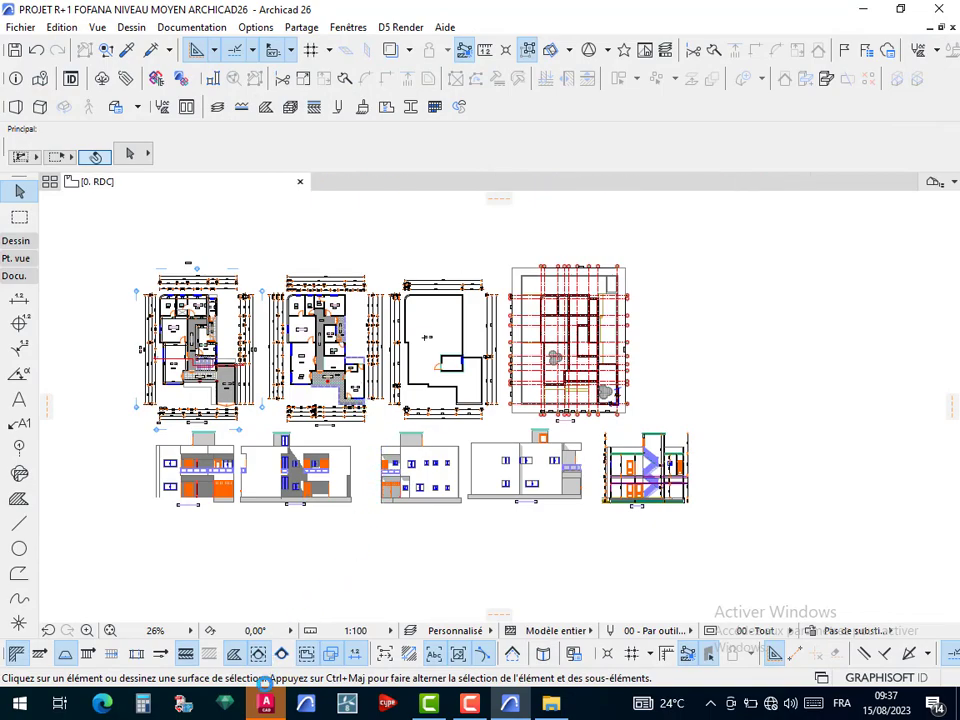
Switch to AutoCAD 2023 and browse for a drawing in the FICHIER DWG folder of DOSSIER ARCHICAD 26 NIVEAU MOYEN on drive E:
{"action": "left_click", "coordinate": [265, 703]}
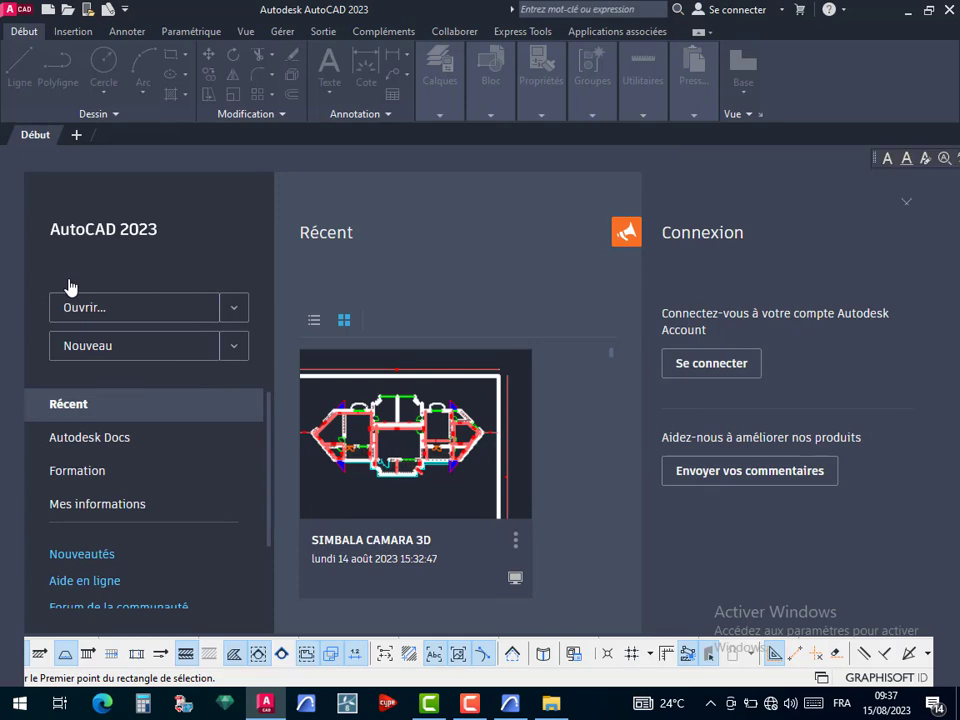
{"action": "left_click", "coordinate": [110, 307]}
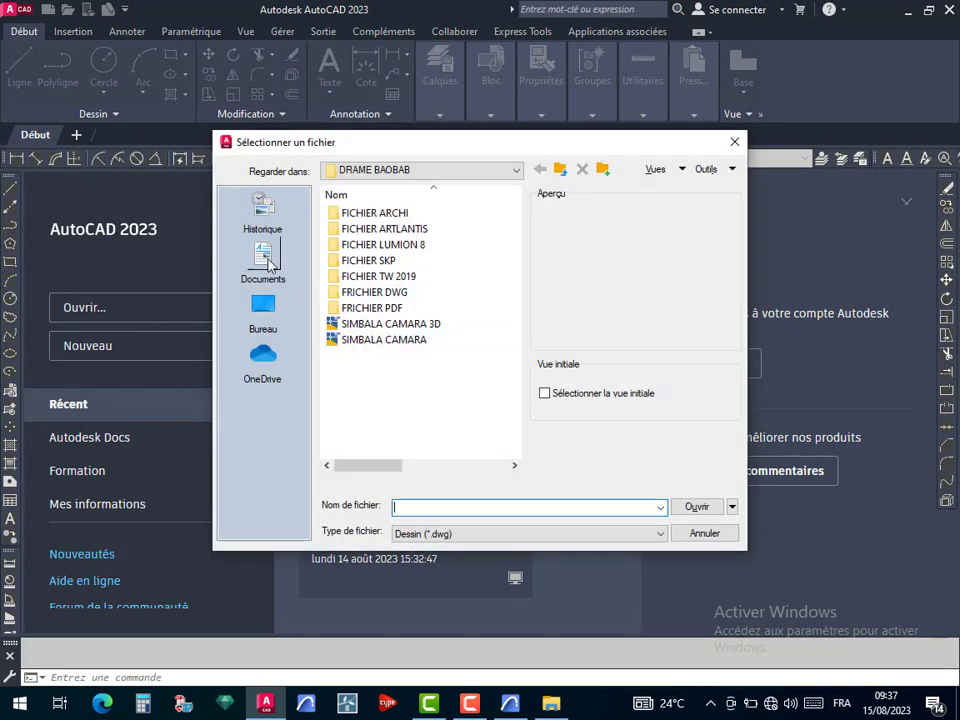
{"action": "left_click", "coordinate": [262, 310]}
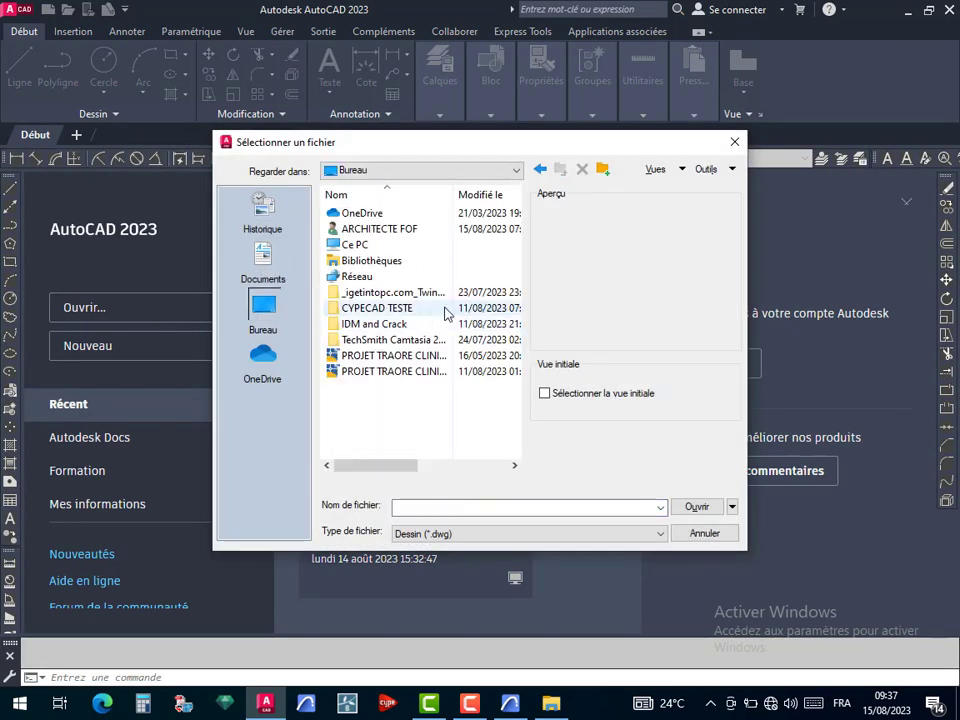
{"action": "double_click", "coordinate": [358, 244]}
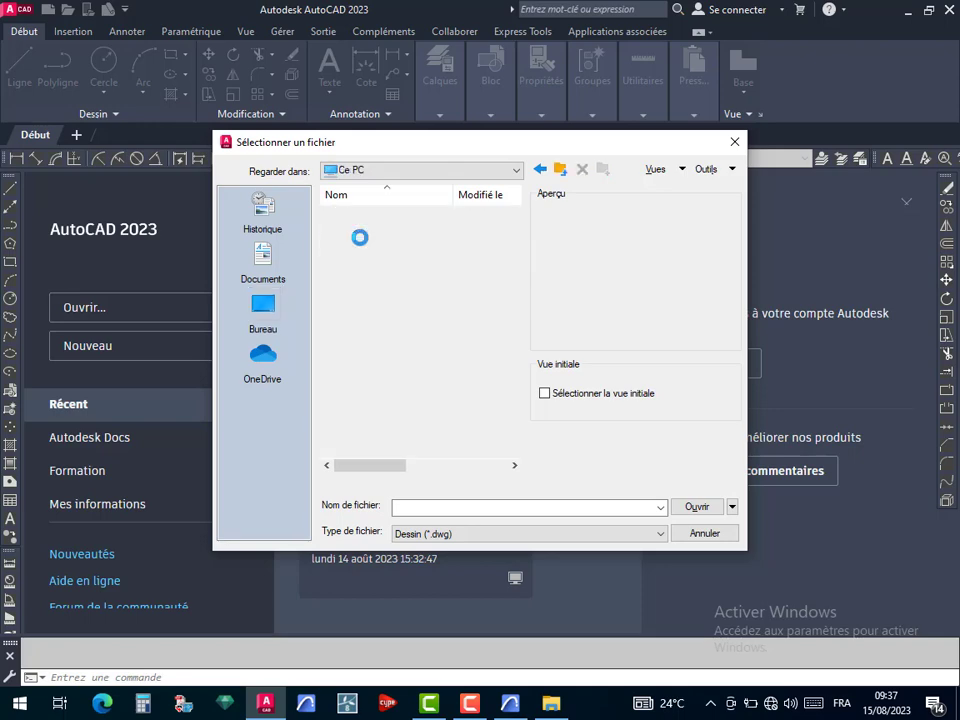
{"action": "double_click", "coordinate": [380, 384]}
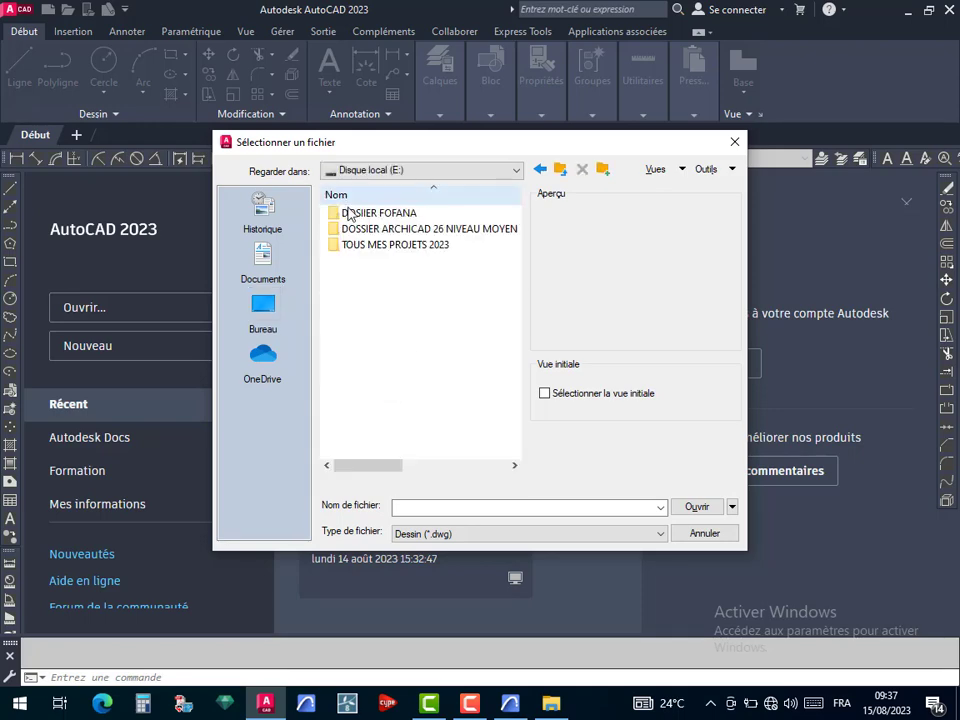
{"action": "double_click", "coordinate": [377, 230]}
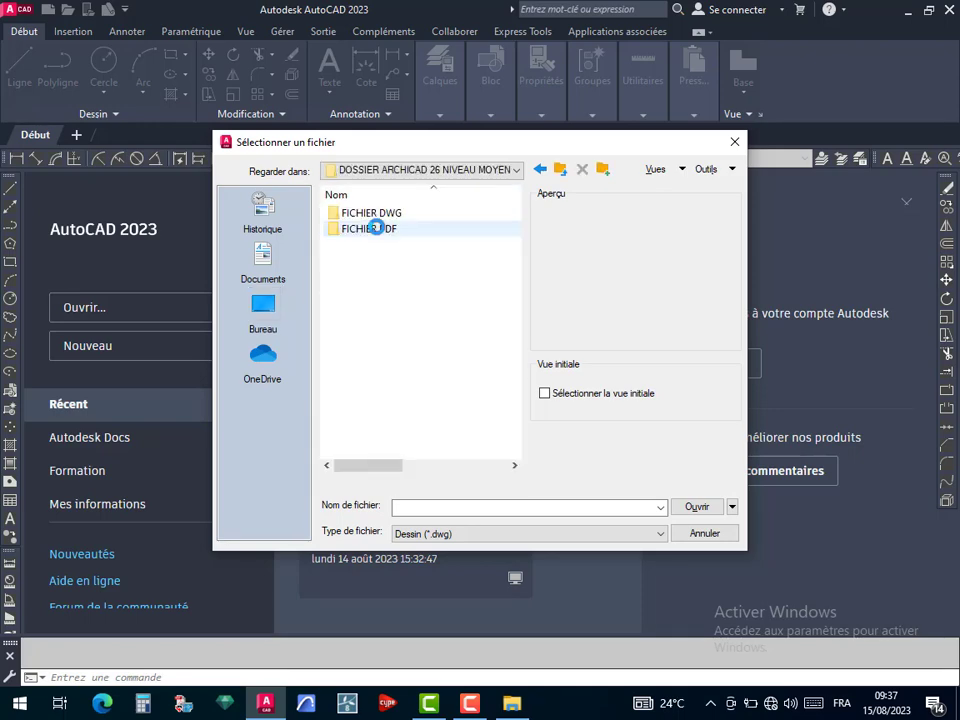
{"action": "double_click", "coordinate": [386, 213]}
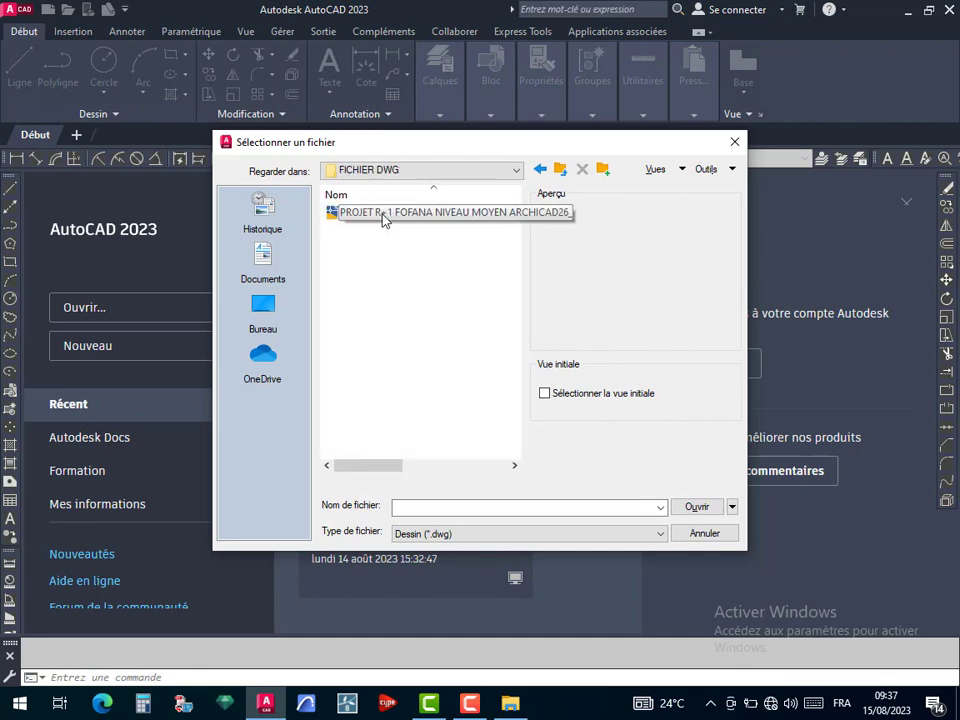
Open the R+1 project DWG from the FICHIER DWG folder, continuing despite its non-Autodesk origin
{"action": "double_click", "coordinate": [386, 214]}
{"action": "key", "text": "Escape"}
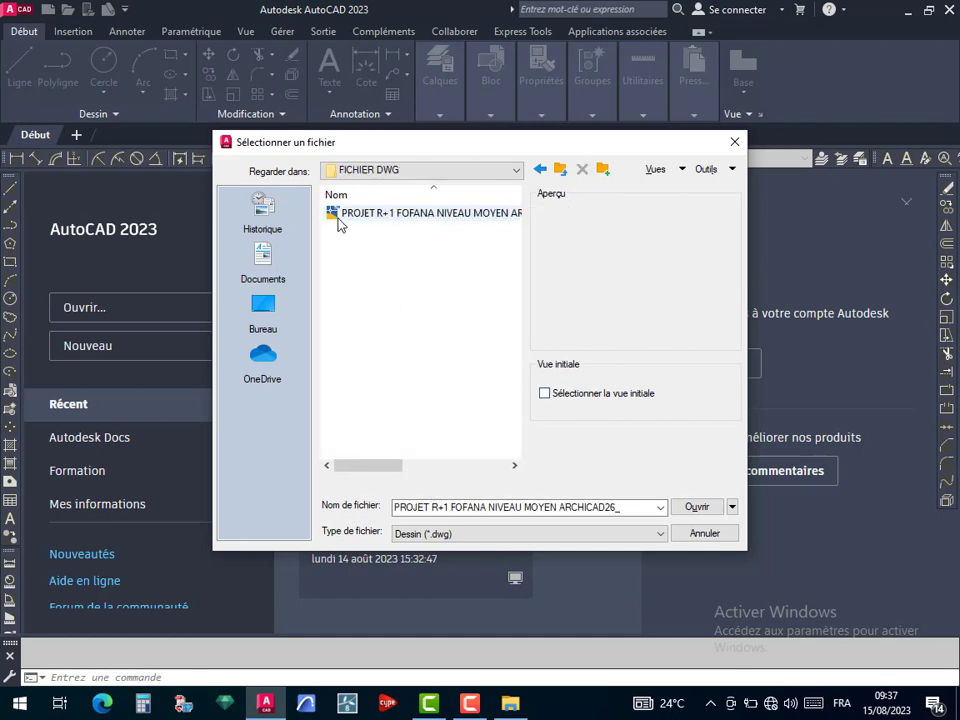
{"action": "left_click", "coordinate": [705, 508]}
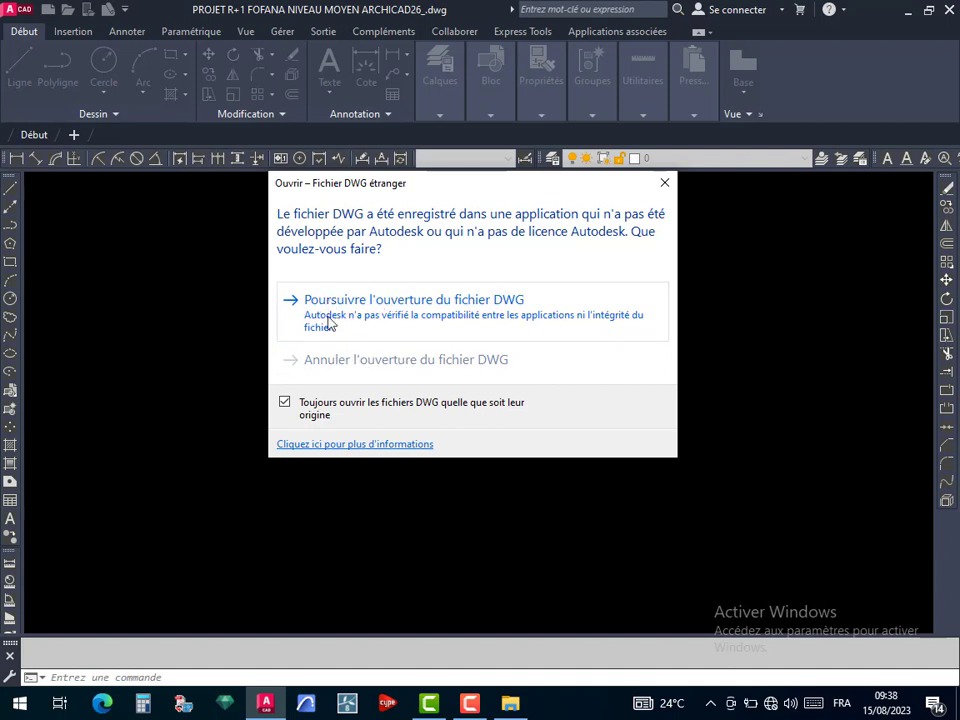
{"action": "left_click", "coordinate": [405, 300]}
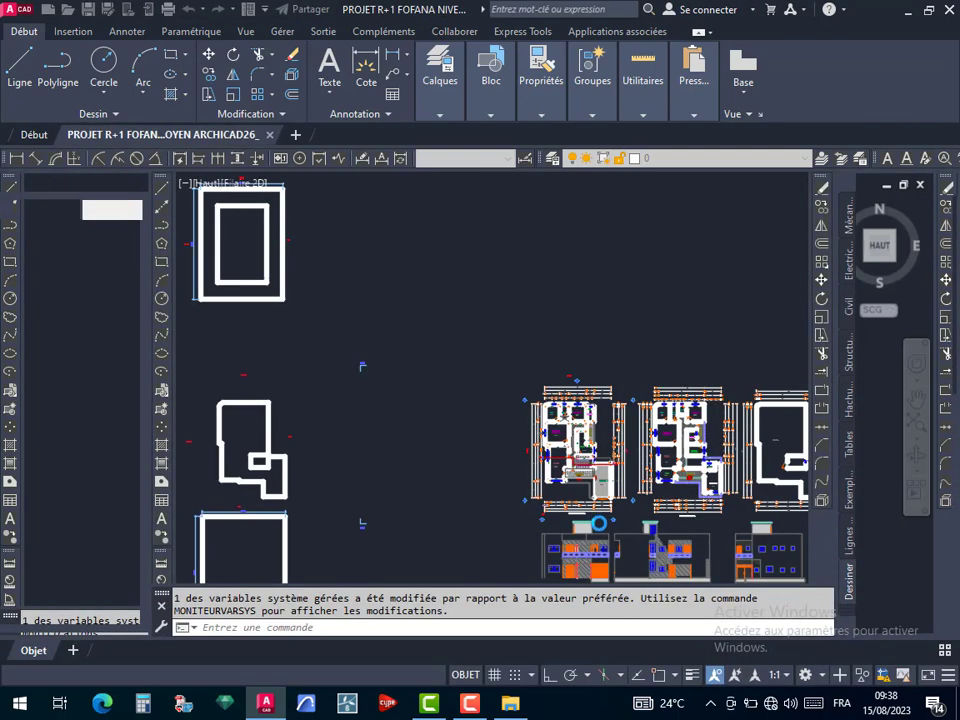
{"action": "left_click", "coordinate": [468, 706]}
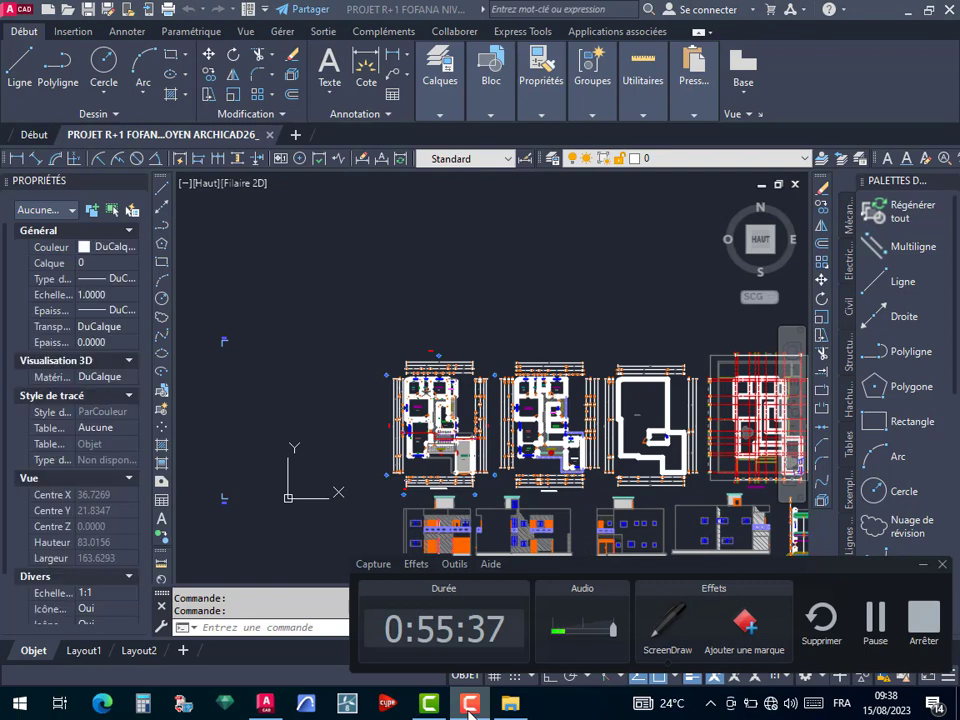
{"action": "left_click", "coordinate": [468, 706]}
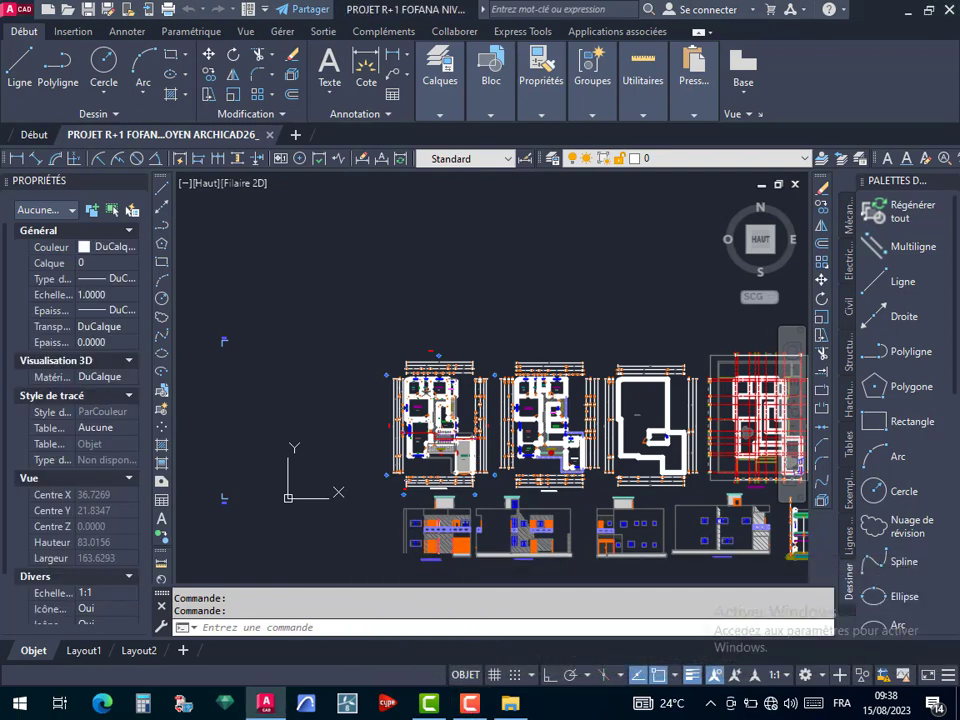
Save the opened R+1 project drawing
{"action": "left_click", "coordinate": [493, 312]}
{"action": "left_click", "coordinate": [485, 315]}
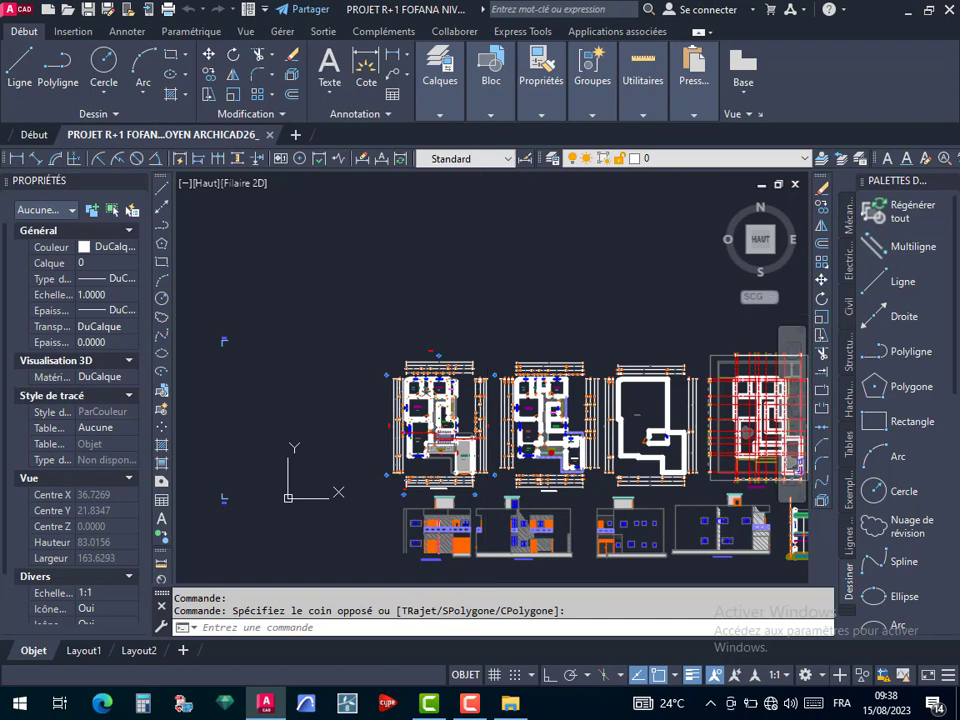
{"action": "key", "text": "ctrl+s"}
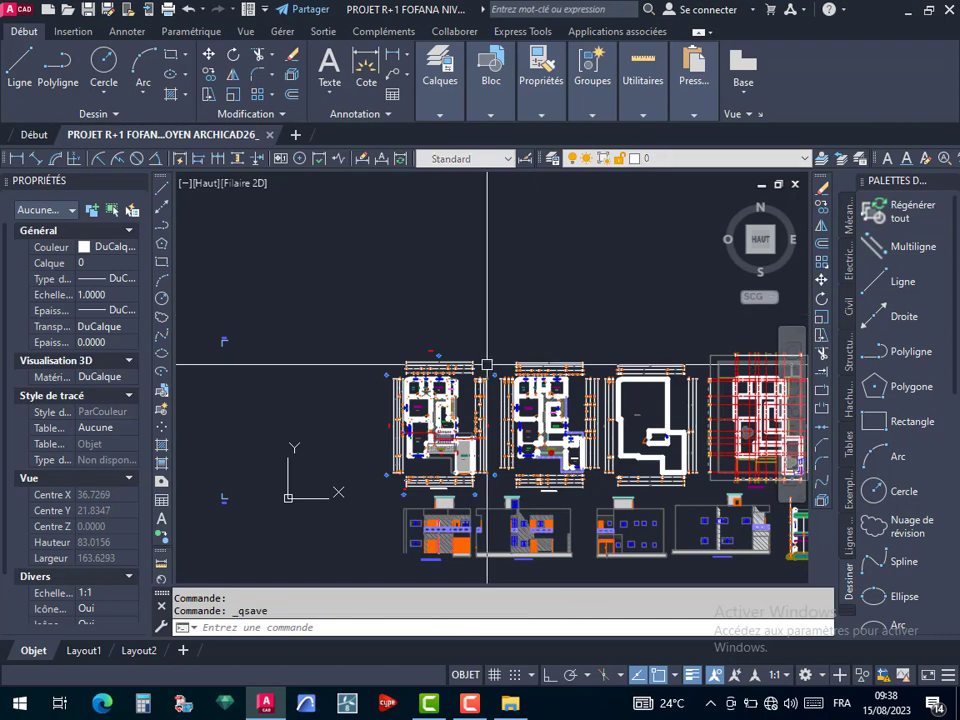
Erase the two room-outline polylines crossing the door opening between the 4,50 m² SDB and the adjoining CHAMBRE on the first plan
{"action": "scroll", "coordinate": [487, 365], "scroll_direction": "up", "scroll_amount": 5}
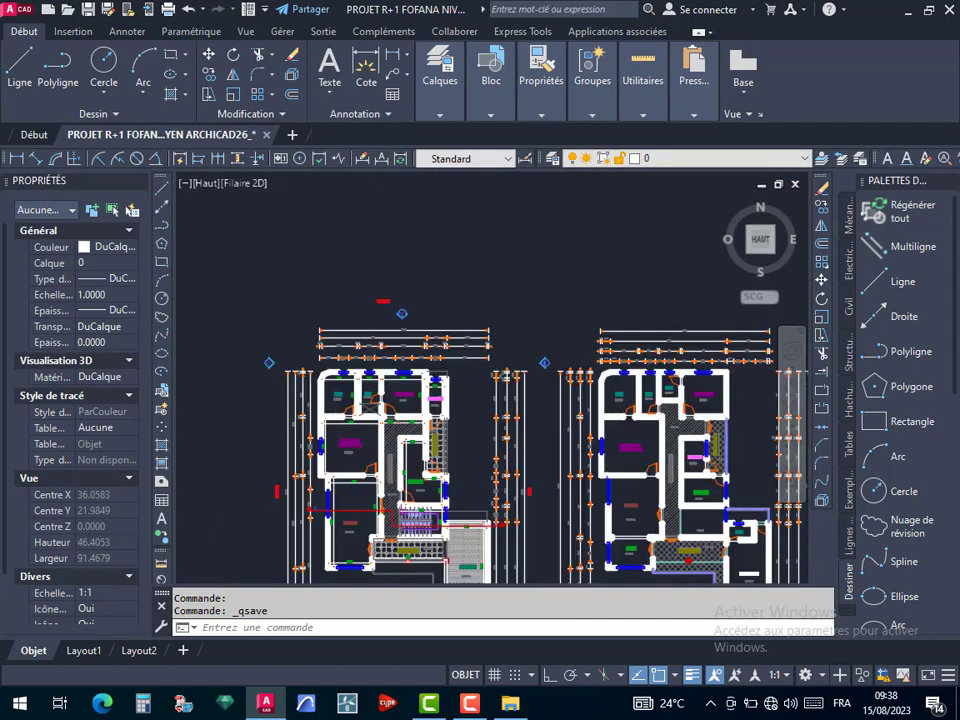
{"action": "scroll", "coordinate": [391, 374], "scroll_direction": "up", "scroll_amount": 2}
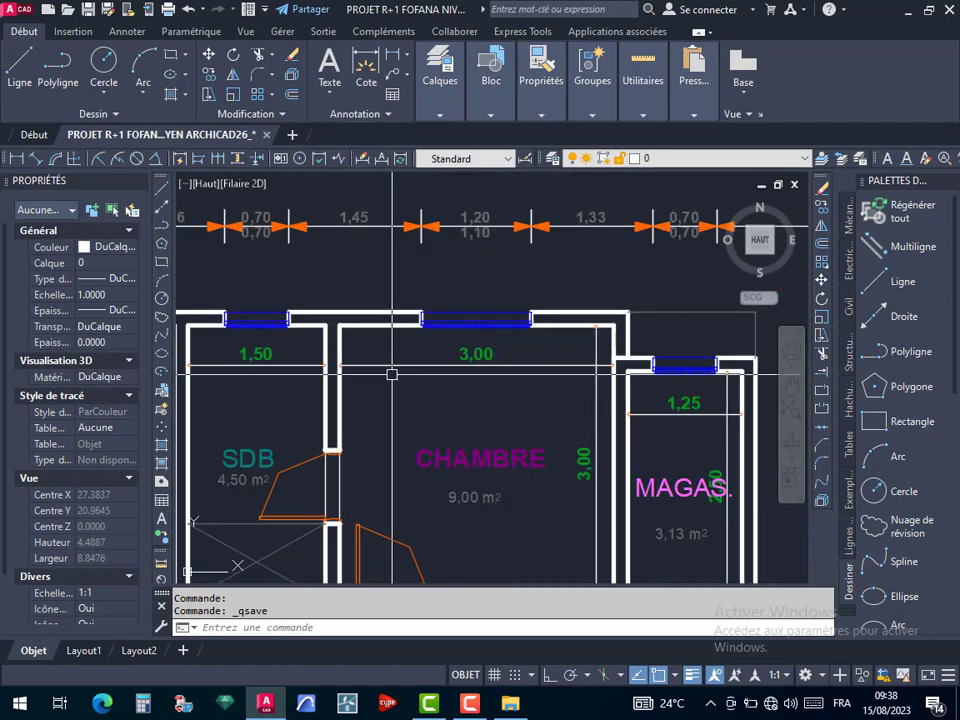
{"action": "scroll", "coordinate": [504, 377], "scroll_direction": "down", "scroll_amount": 2}
{"action": "middle_click_drag", "start_coordinate": [482, 429], "coordinate": [511, 365]}
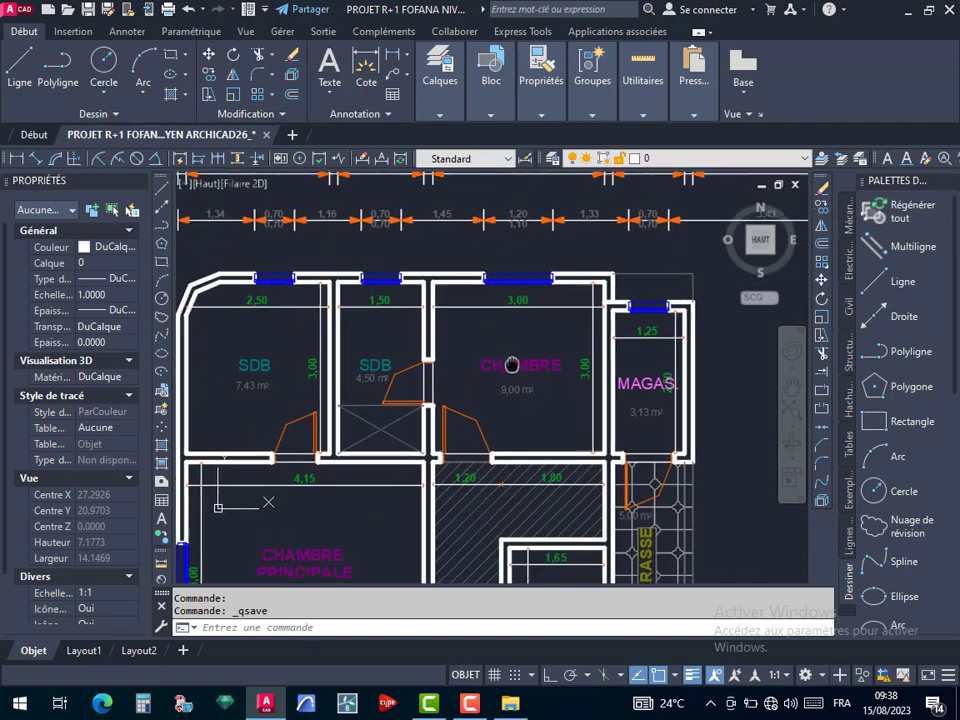
{"action": "scroll", "coordinate": [431, 372], "scroll_direction": "up", "scroll_amount": 2}
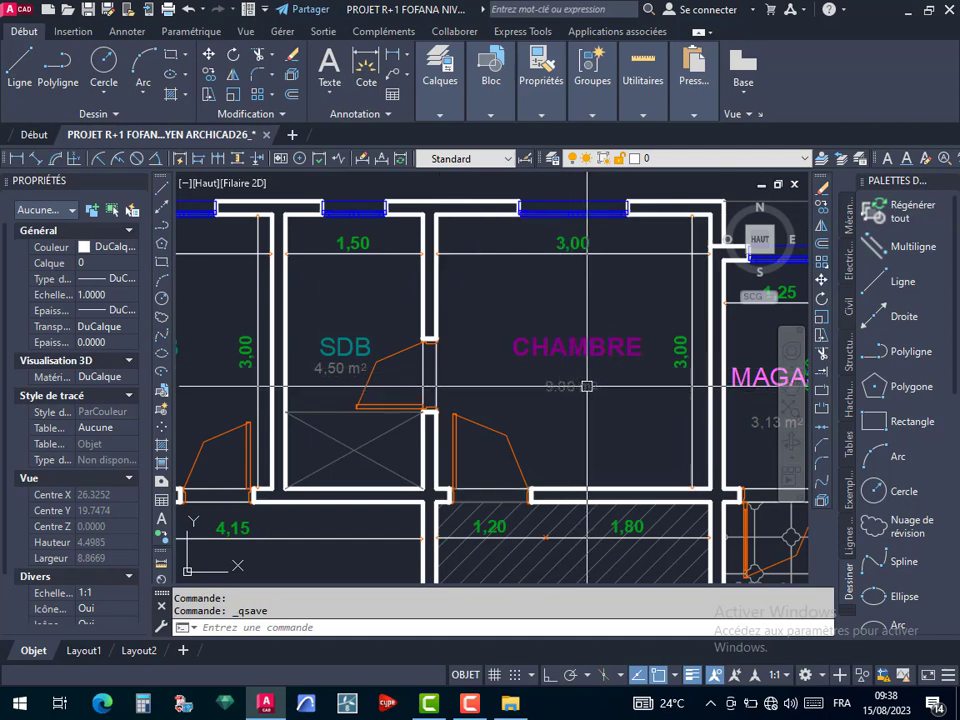
{"action": "left_click", "coordinate": [450, 366]}
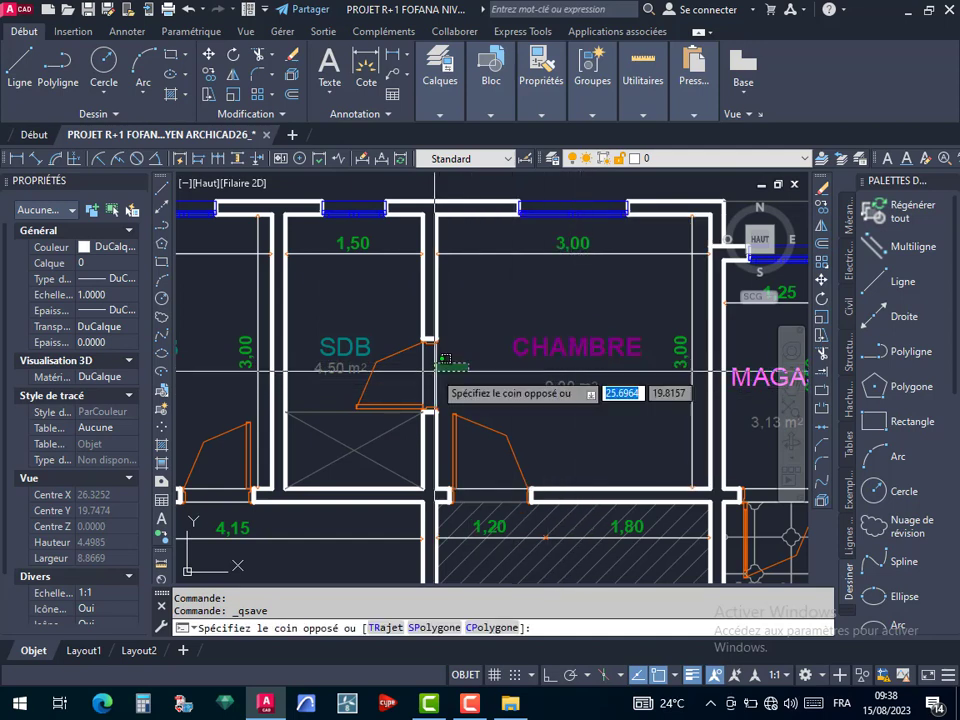
{"action": "left_click", "coordinate": [411, 372]}
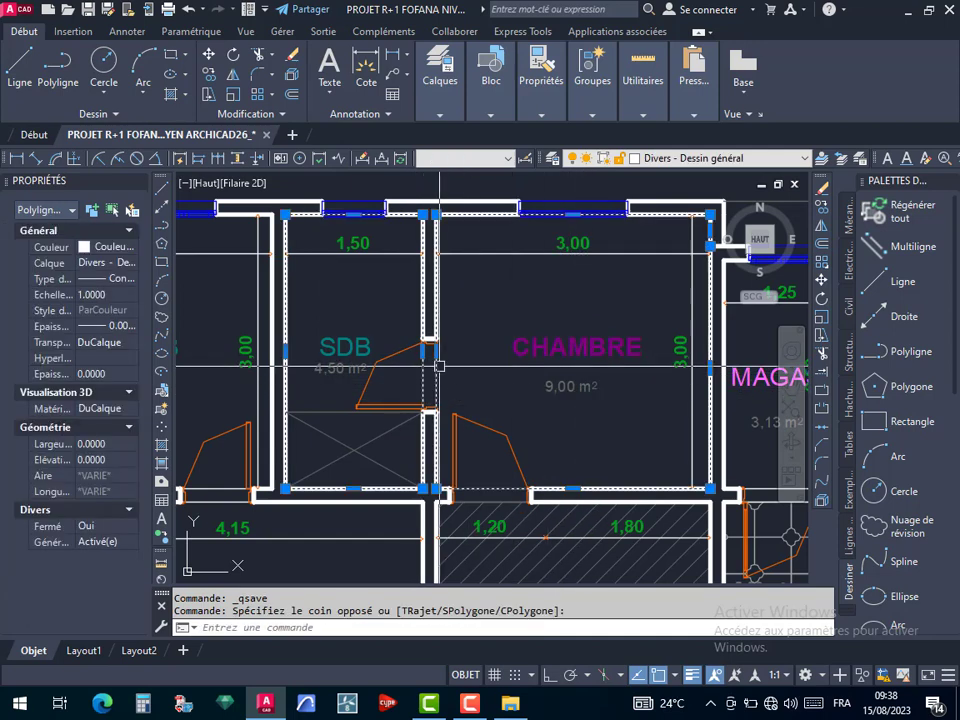
{"action": "key", "text": "Delete"}
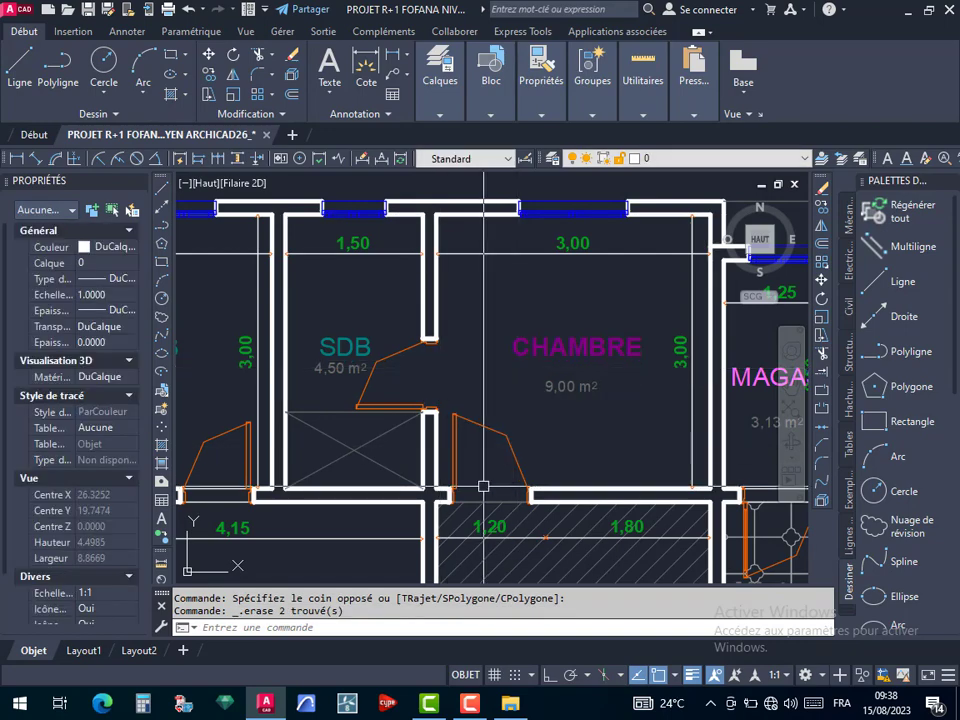
Erase the room-outline polyline crossing the door opening of the 7,43 m² corner SDB
{"action": "middle_click_drag", "start_coordinate": [232, 471], "coordinate": [461, 439]}
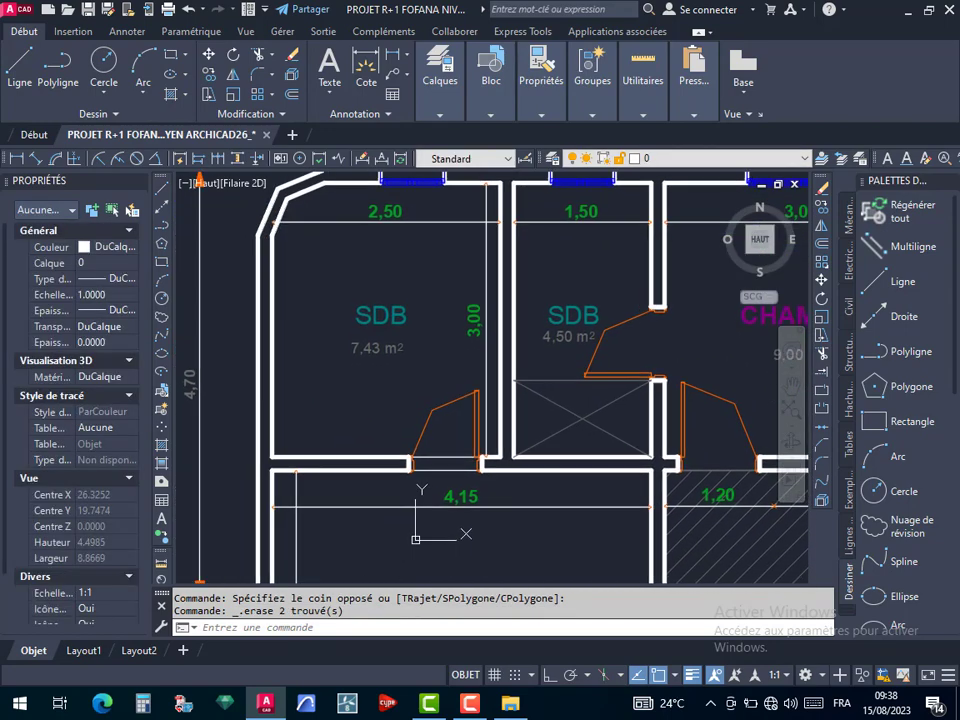
{"action": "left_click", "coordinate": [452, 457]}
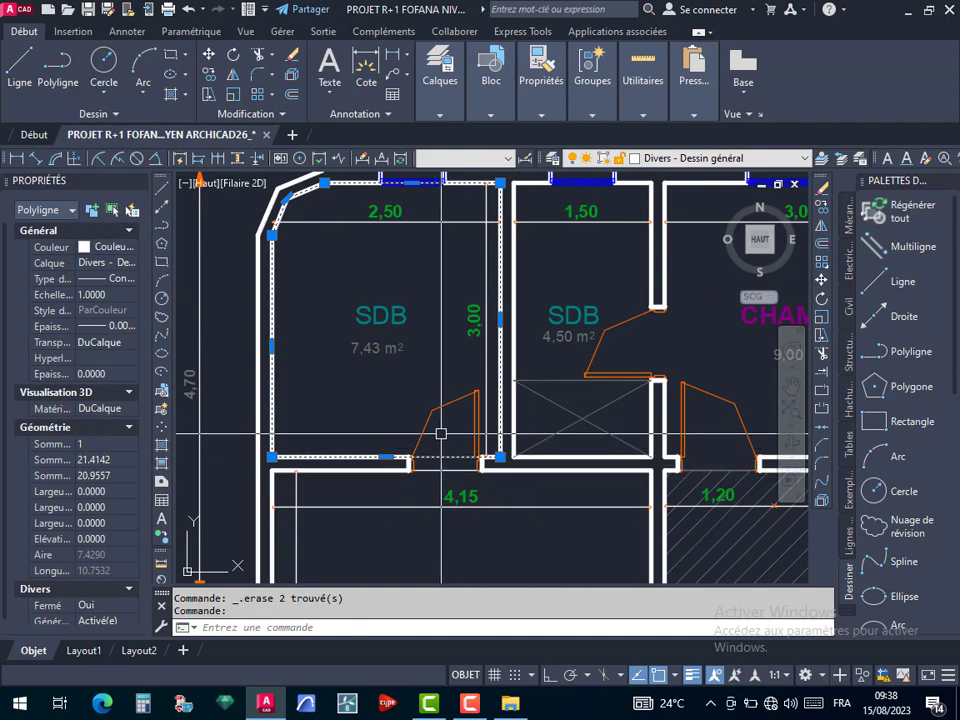
{"action": "key", "text": "Delete"}
{"action": "scroll", "coordinate": [426, 319], "scroll_direction": "down", "scroll_amount": 2}
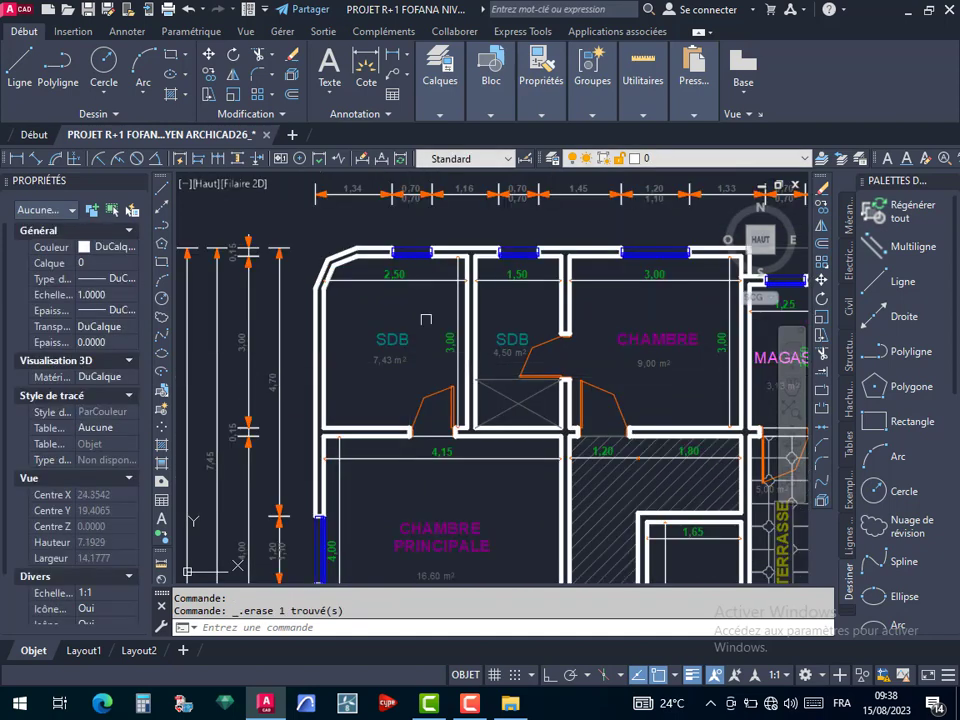
{"action": "scroll", "coordinate": [397, 270], "scroll_direction": "up", "scroll_amount": 2}
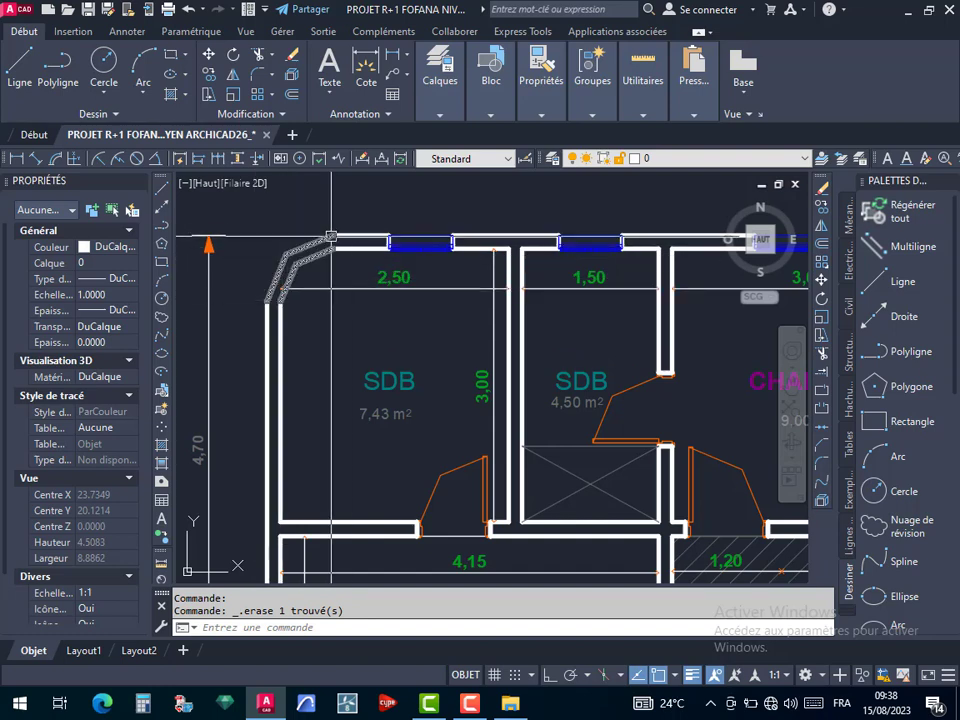
Regenerate the whole drawing to smooth the display of the curved wall and door arcs
{"action": "left_click", "coordinate": [845, 212]}
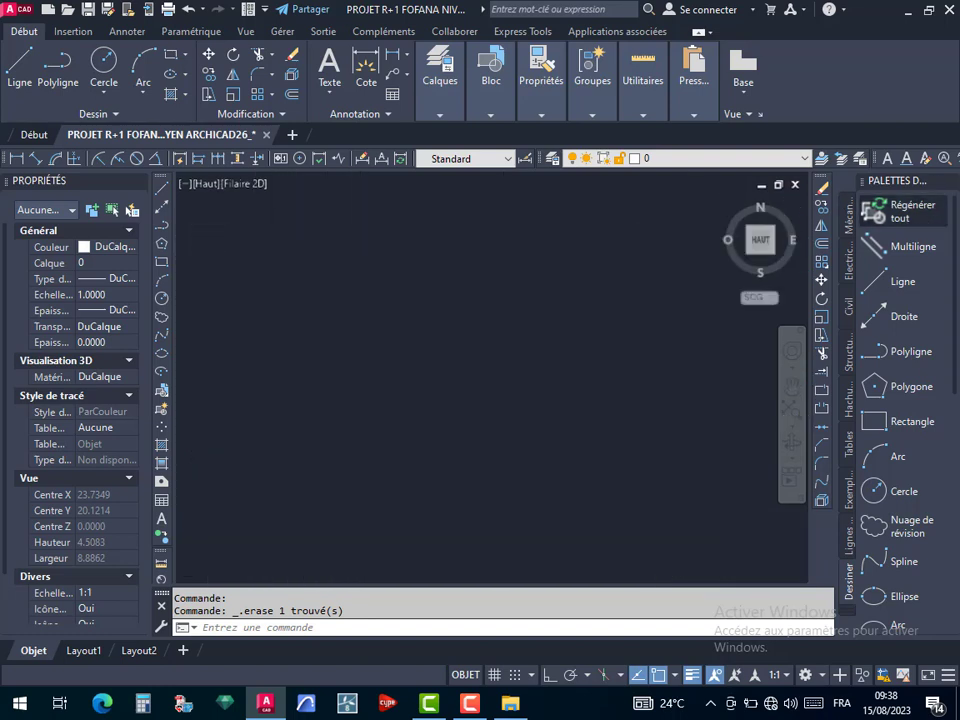
{"action": "scroll", "coordinate": [315, 246], "scroll_direction": "up", "scroll_amount": 6}
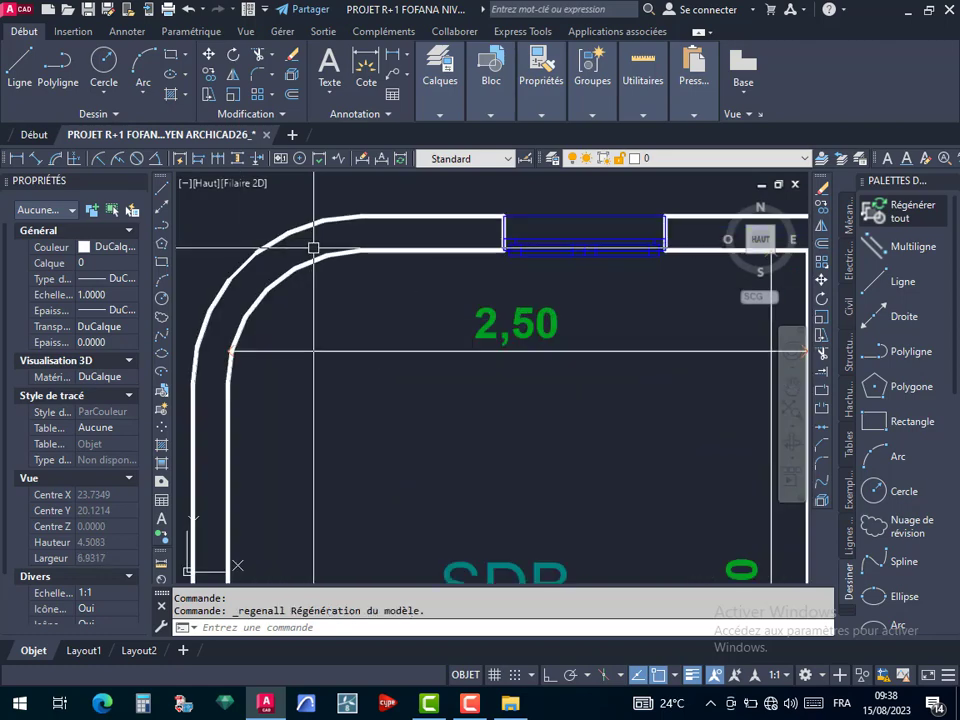
{"action": "scroll", "coordinate": [334, 252], "scroll_direction": "down", "scroll_amount": 6}
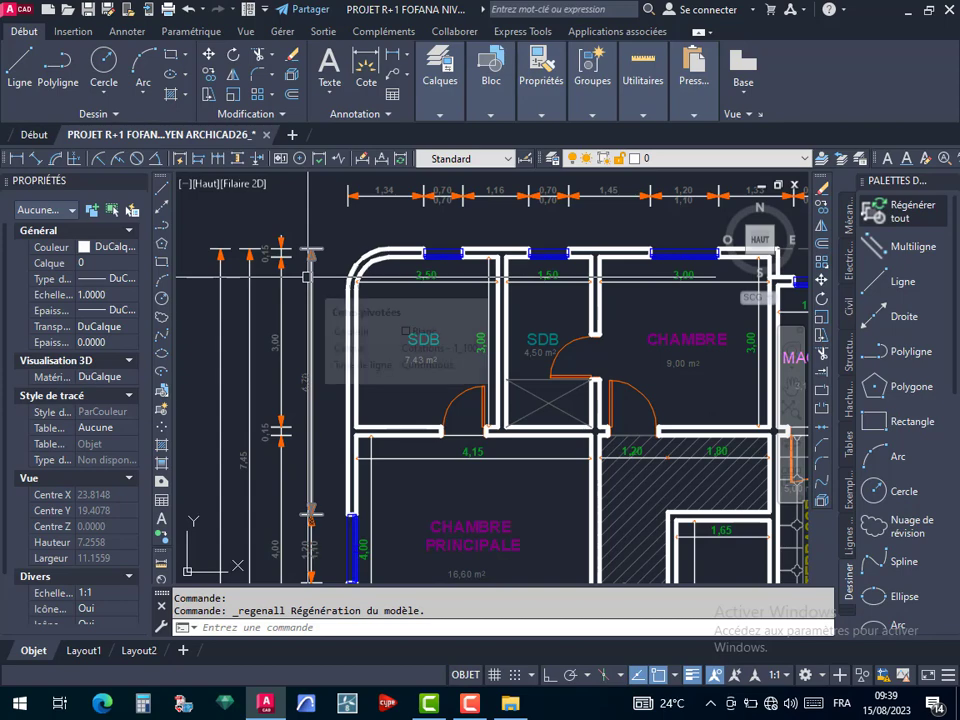
Examine the floor plans across the drawing, including the terrace area of the second plan
{"action": "scroll", "coordinate": [308, 275], "scroll_direction": "down", "scroll_amount": 3}
{"action": "scroll", "coordinate": [488, 345], "scroll_direction": "down", "scroll_amount": 6}
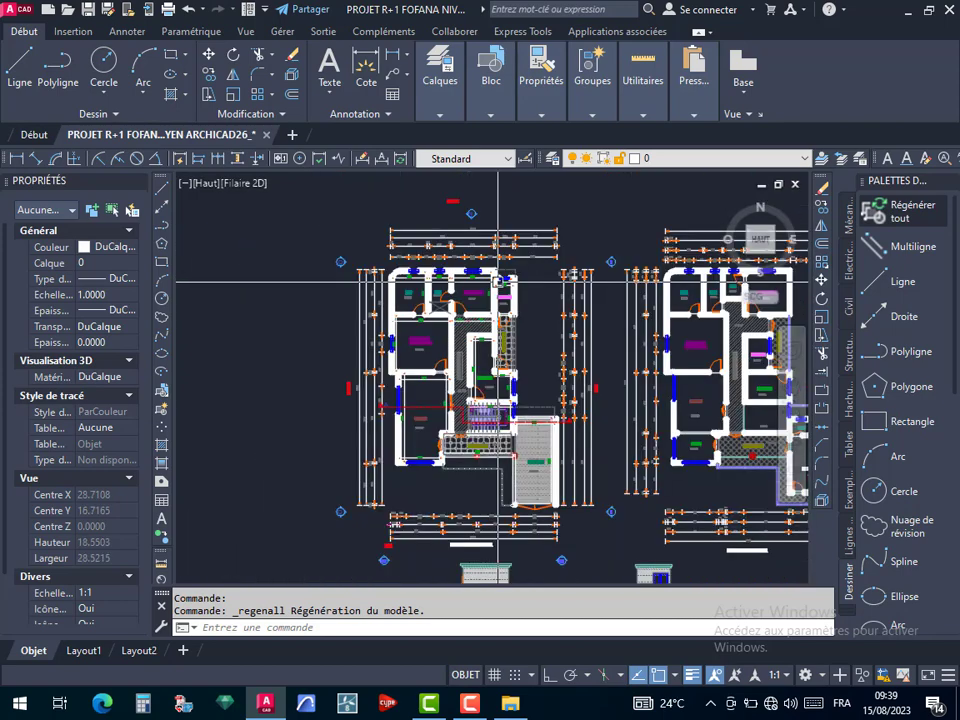
{"action": "middle_click_drag", "start_coordinate": [488, 345], "coordinate": [318, 272]}
{"action": "scroll", "coordinate": [455, 448], "scroll_direction": "up", "scroll_amount": 6}
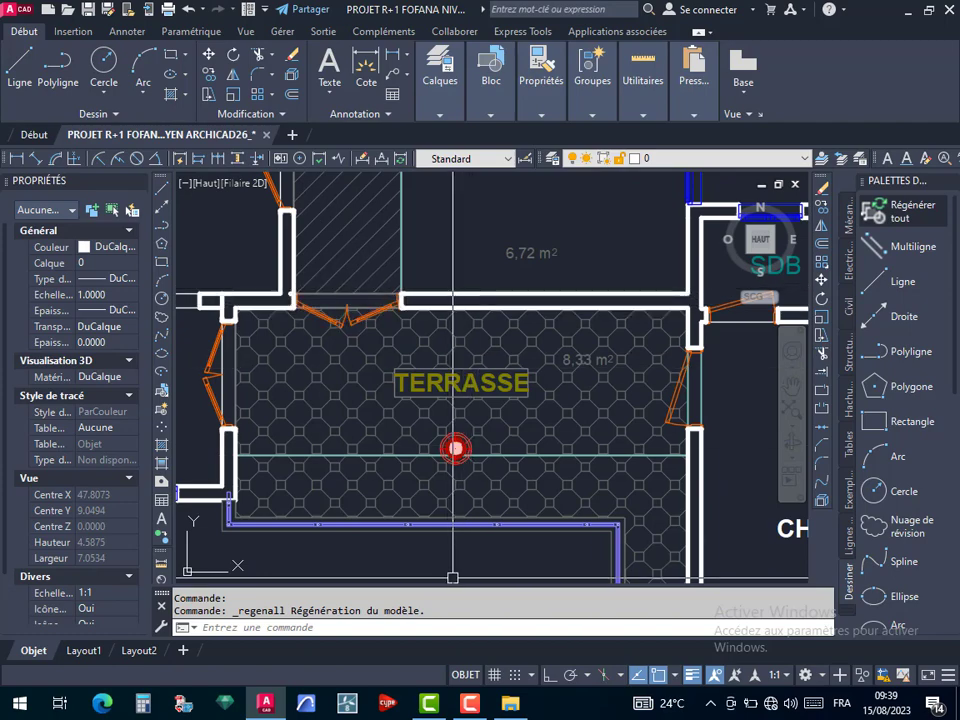
{"action": "scroll", "coordinate": [486, 382], "scroll_direction": "down", "scroll_amount": 6}
{"action": "mouse_move", "coordinate": [439, 346]}
{"action": "middle_mouse_down"}
{"action": "mouse_move", "coordinate": [456, 363]}
{"action": "mouse_move", "coordinate": [611, 411]}
{"action": "middle_mouse_up"}
{"action": "middle_click_drag", "start_coordinate": [407, 369], "coordinate": [640, 372]}
{"action": "scroll", "coordinate": [640, 372], "scroll_direction": "down", "scroll_amount": 3}
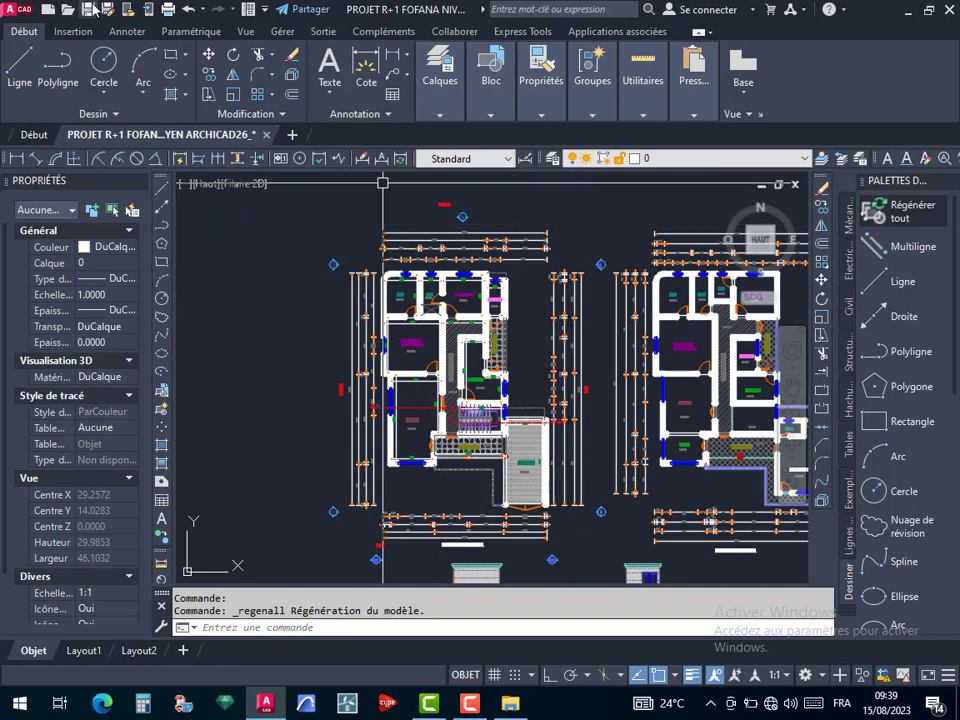
Set up a plot with the DWG To PDF.pc3 plotter and ISO A3 (297.00 x 420.00 mm) paper
{"action": "left_click", "coordinate": [168, 10]}
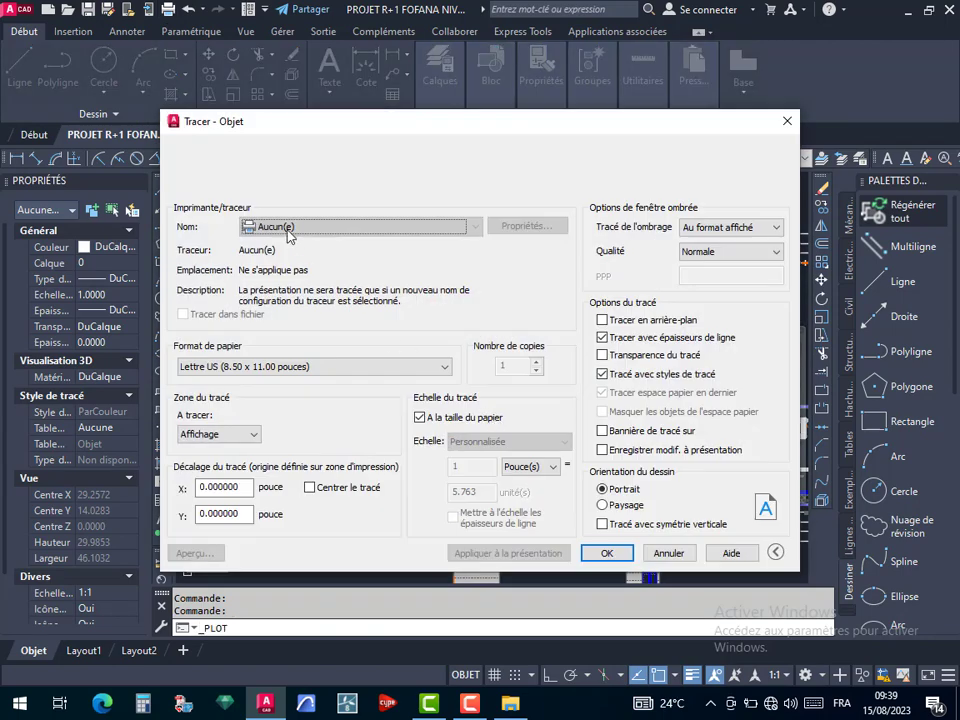
{"action": "left_click", "coordinate": [290, 229]}
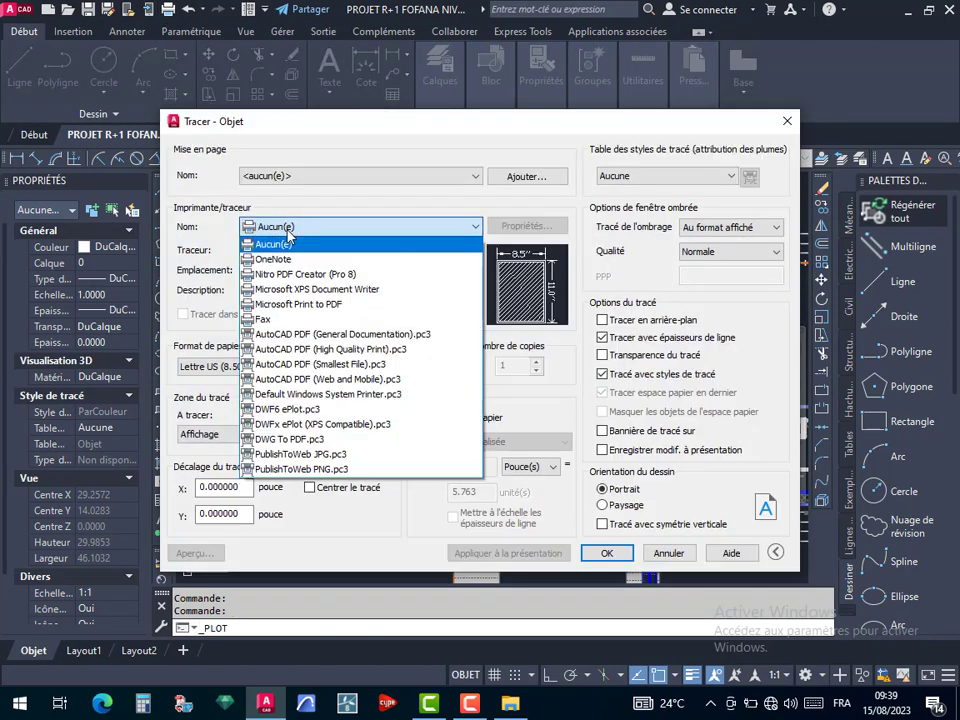
{"action": "left_click", "coordinate": [272, 440]}
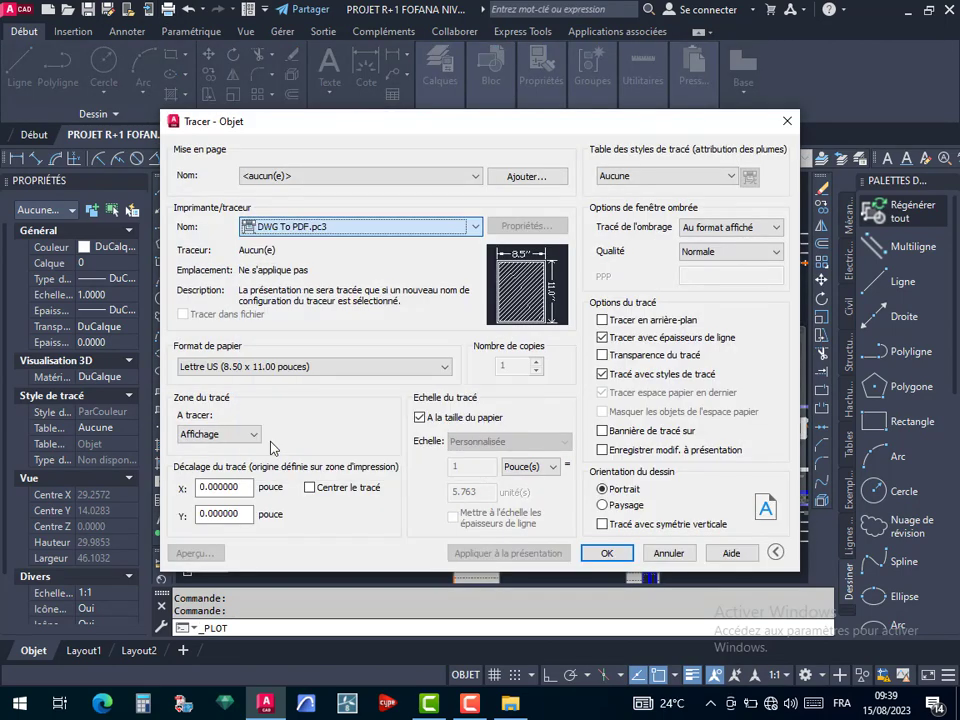
{"action": "left_click", "coordinate": [228, 367]}
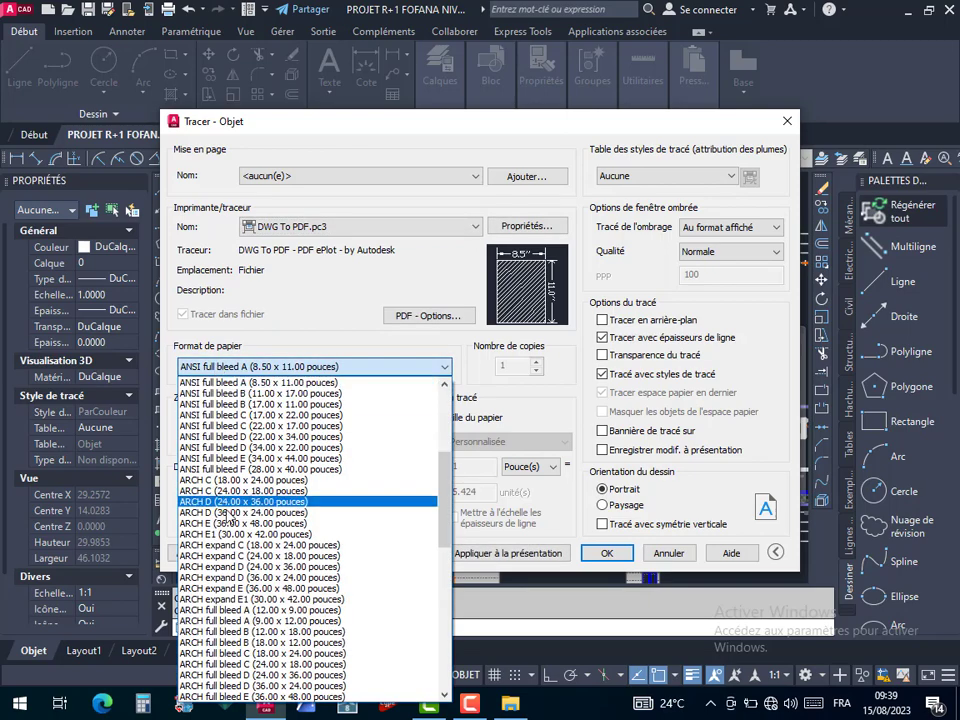
{"action": "scroll", "coordinate": [226, 517], "scroll_direction": "up", "scroll_amount": 1}
{"action": "scroll", "coordinate": [226, 519], "scroll_direction": "down", "scroll_amount": 6}
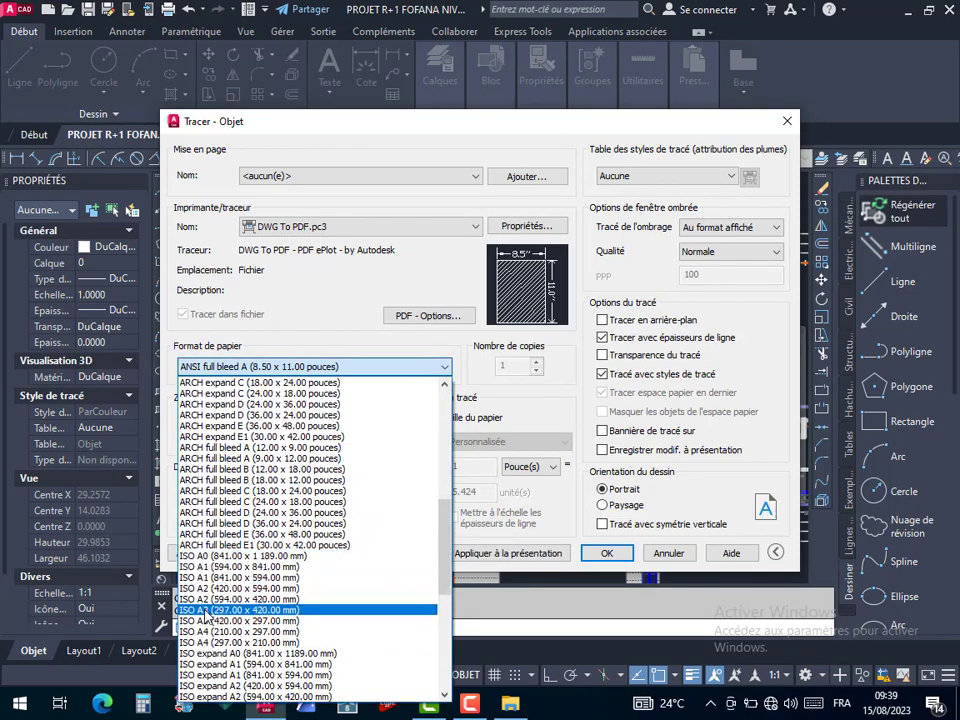
{"action": "left_click", "coordinate": [210, 610]}
Define the plot area as a window enclosing the VUE EN PLAN RDC: F3 ground-floor plan with its dimensions and title
{"action": "left_click", "coordinate": [235, 434]}
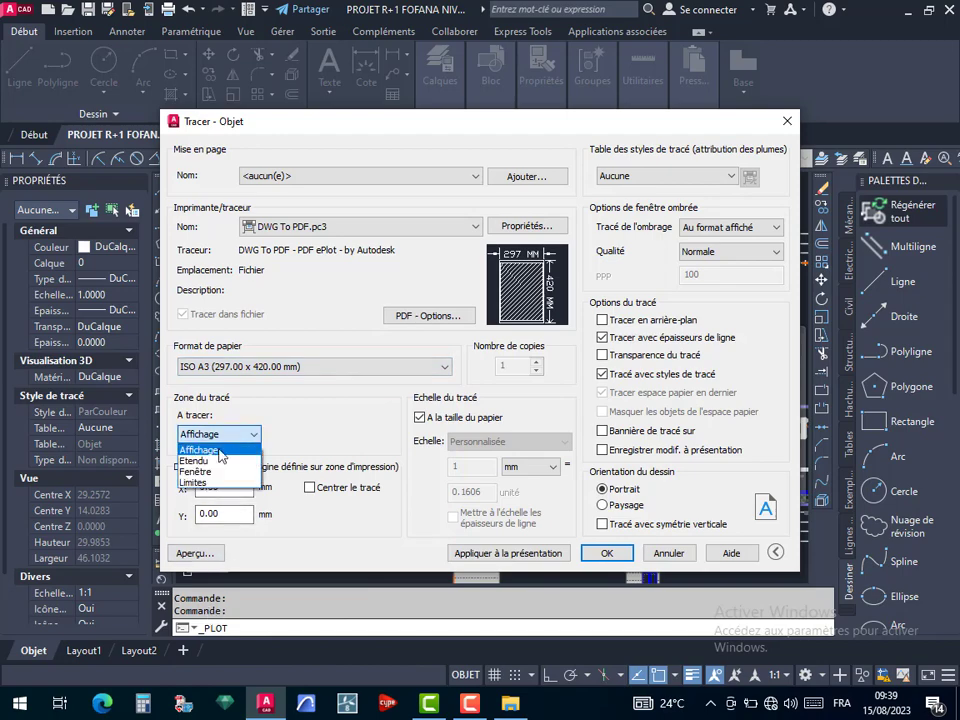
{"action": "left_click", "coordinate": [196, 471]}
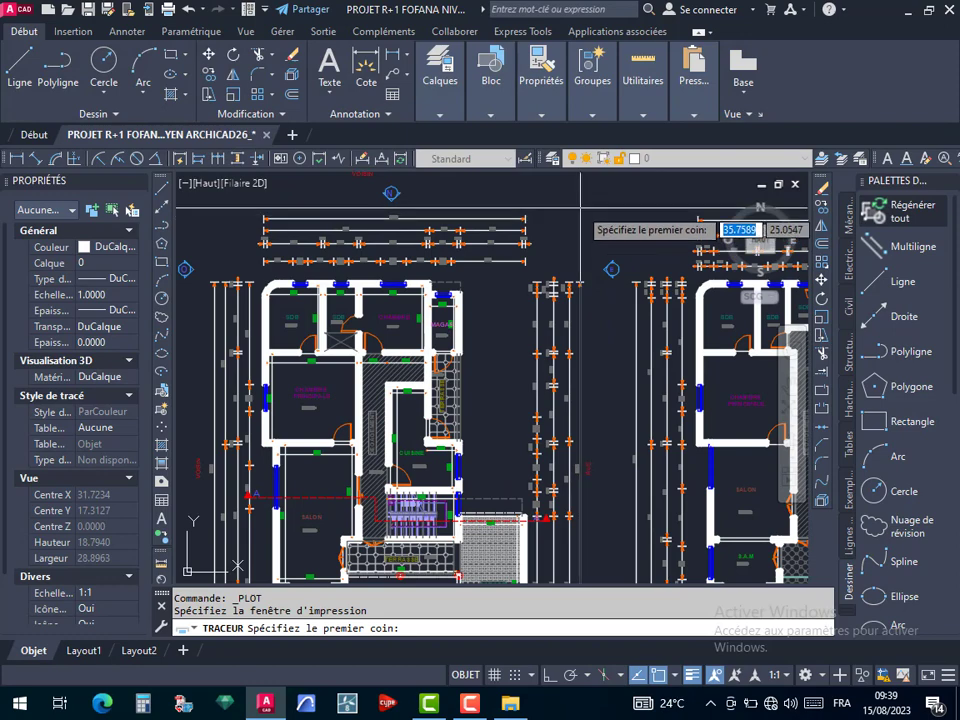
{"action": "left_click", "coordinate": [587, 210]}
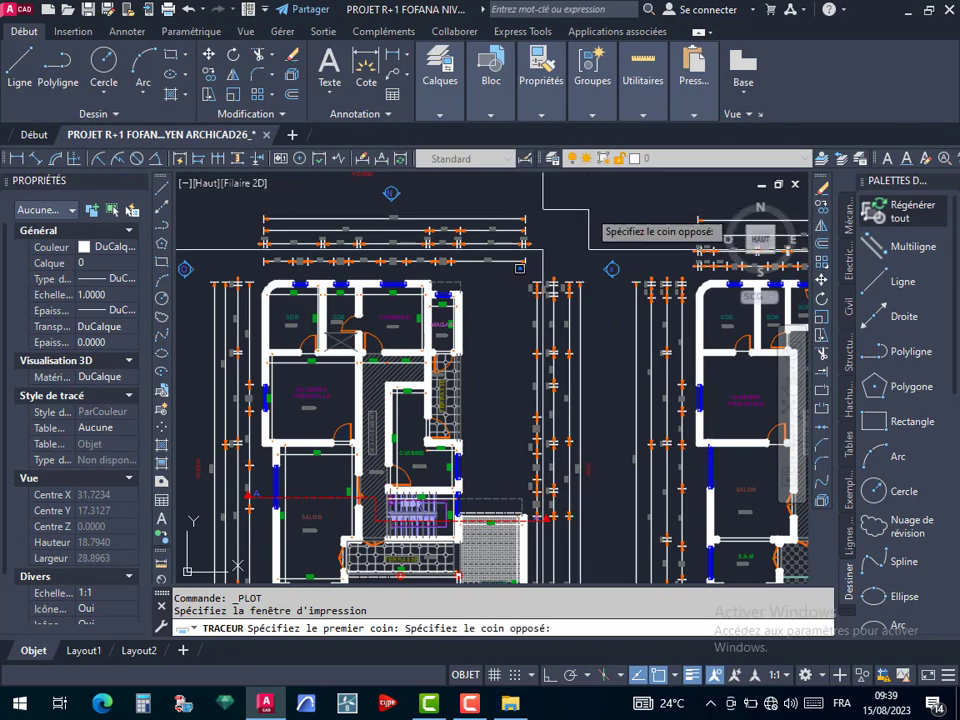
{"action": "scroll", "coordinate": [390, 372], "scroll_direction": "down", "scroll_amount": 3}
{"action": "scroll", "coordinate": [316, 516], "scroll_direction": "up", "scroll_amount": 4}
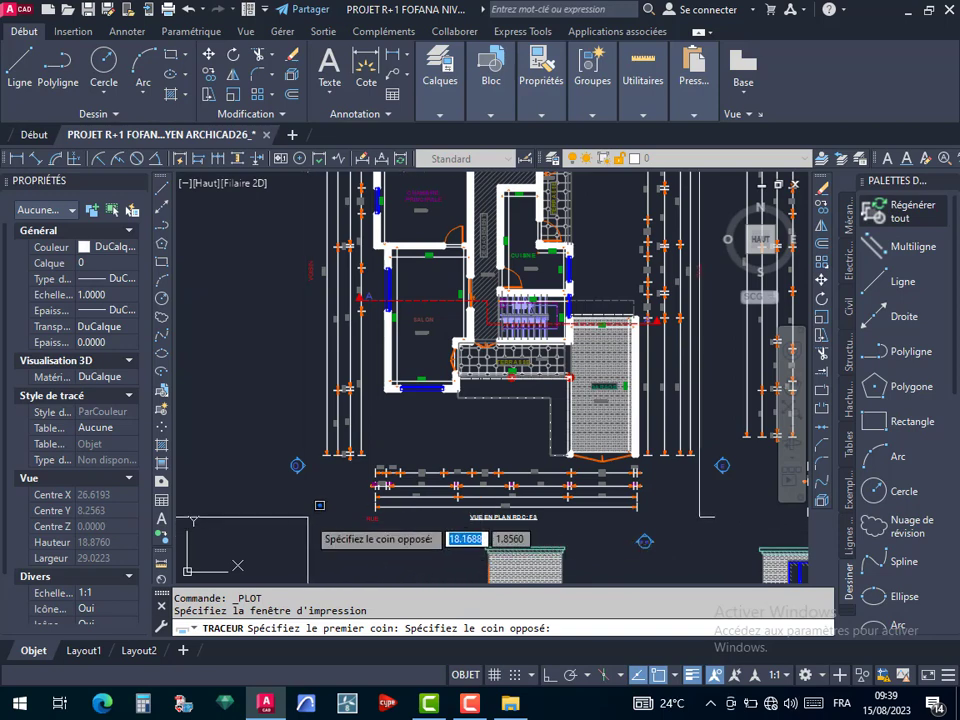
{"action": "scroll", "coordinate": [320, 505], "scroll_direction": "up", "scroll_amount": 2}
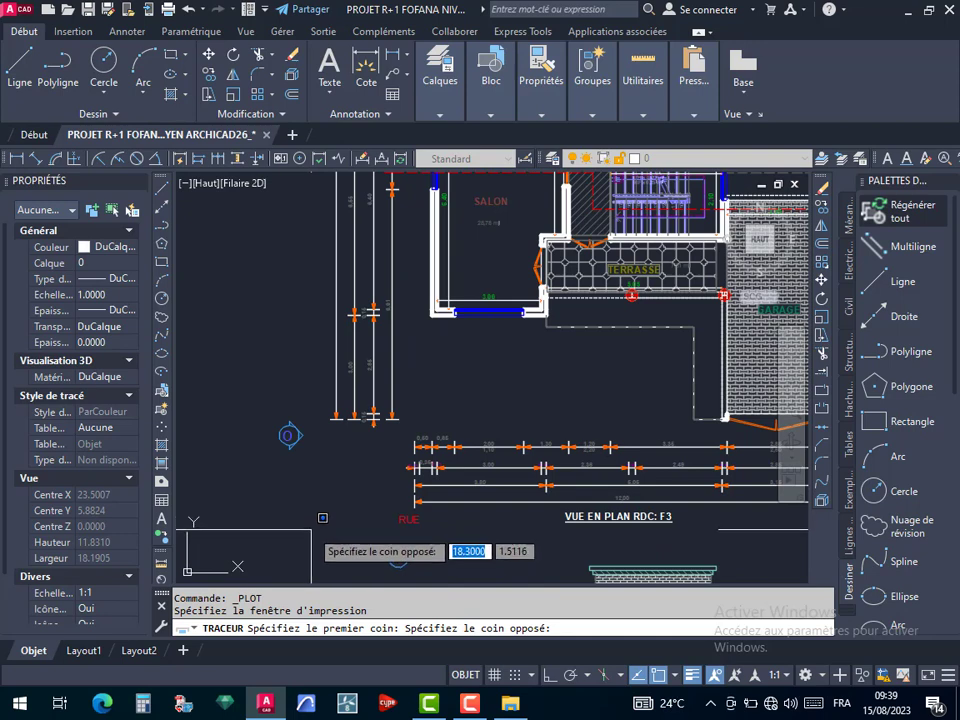
{"action": "left_click", "coordinate": [322, 514]}
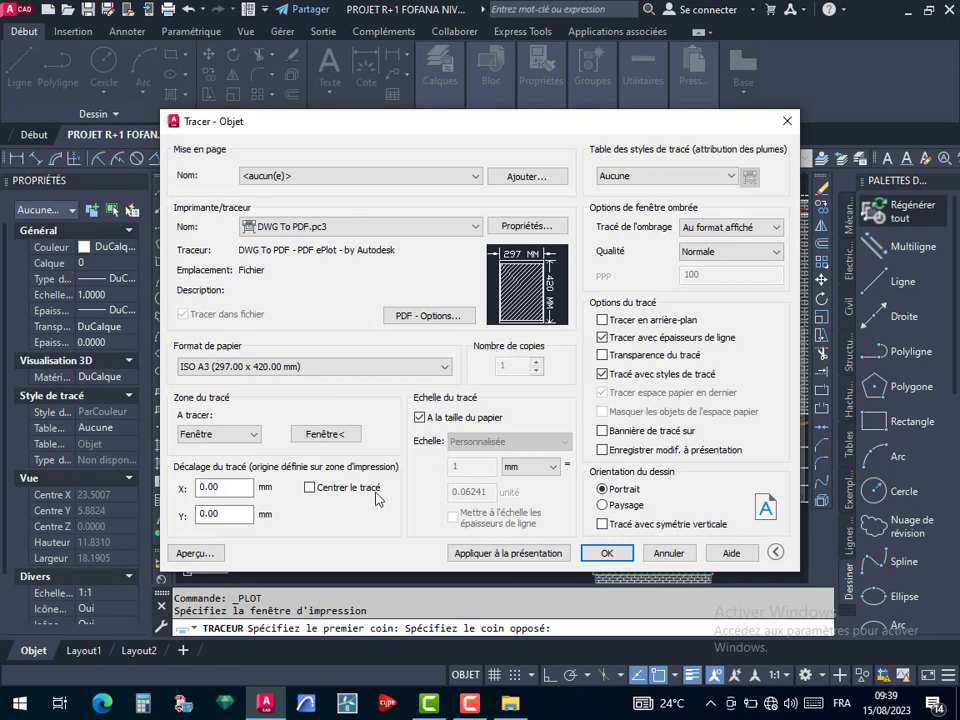
Centre the plot on the sheet in Portrait orientation and apply the plot settings to the layout
{"action": "left_click", "coordinate": [310, 488]}
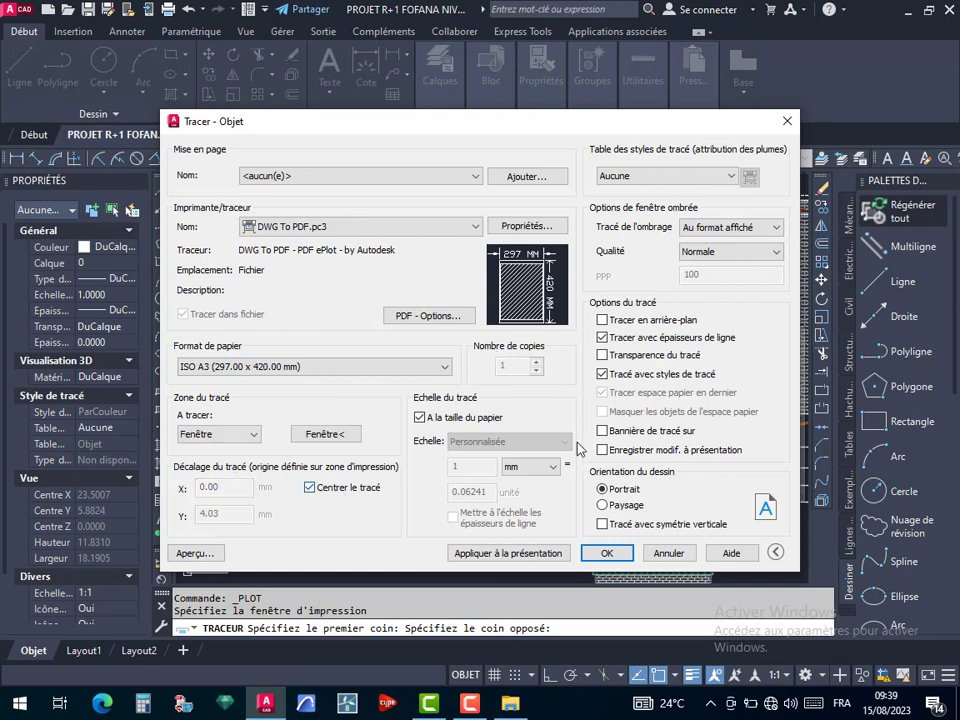
{"action": "left_click", "coordinate": [621, 507]}
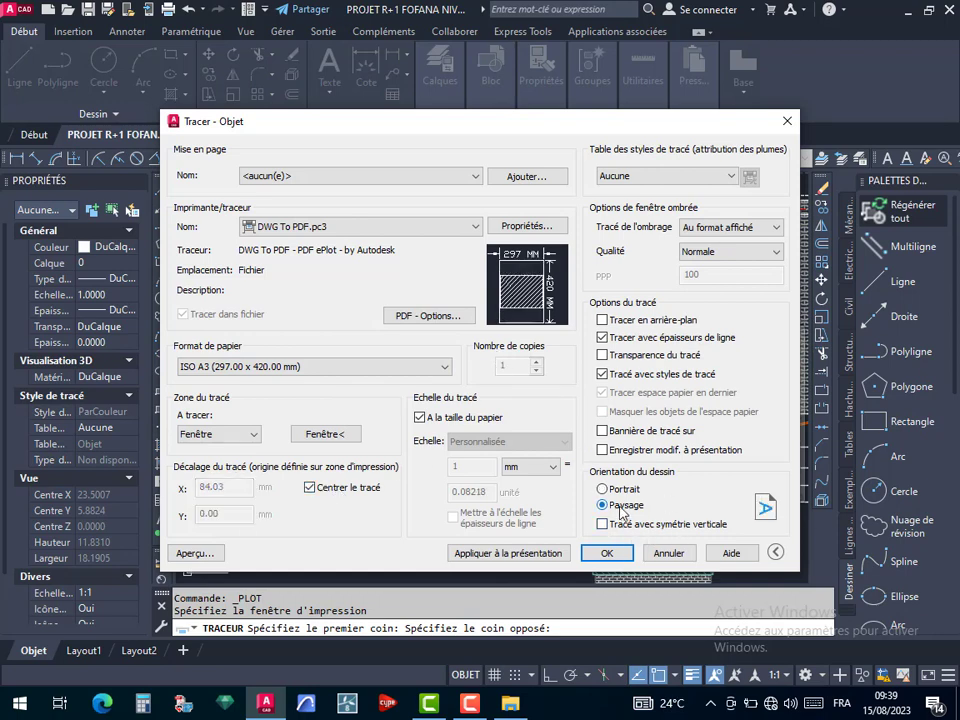
{"action": "left_click", "coordinate": [604, 489]}
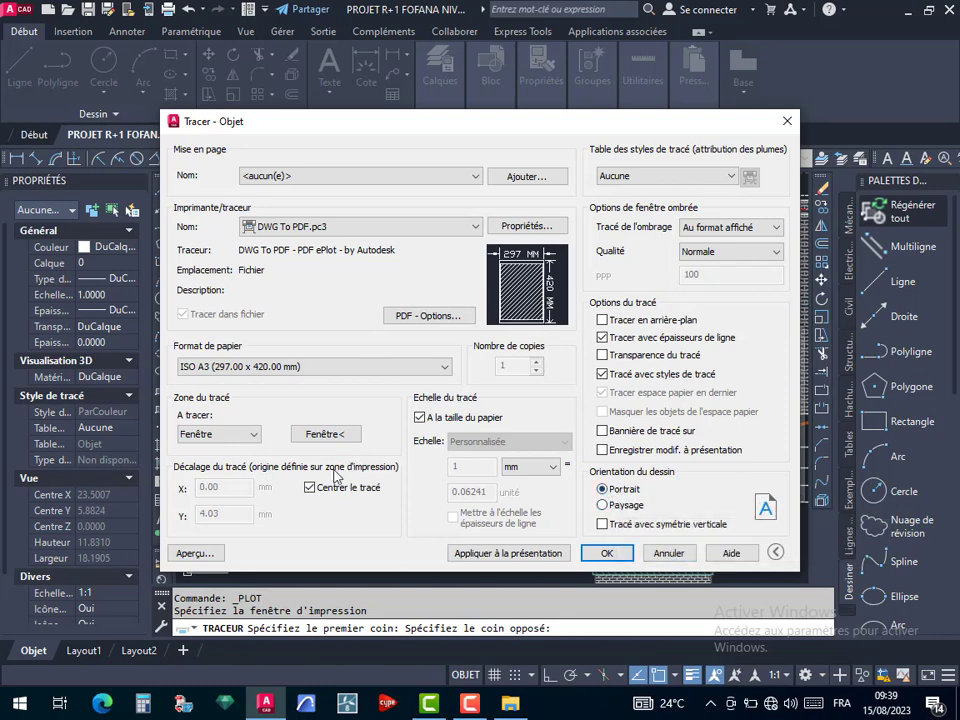
{"action": "left_click", "coordinate": [545, 553]}
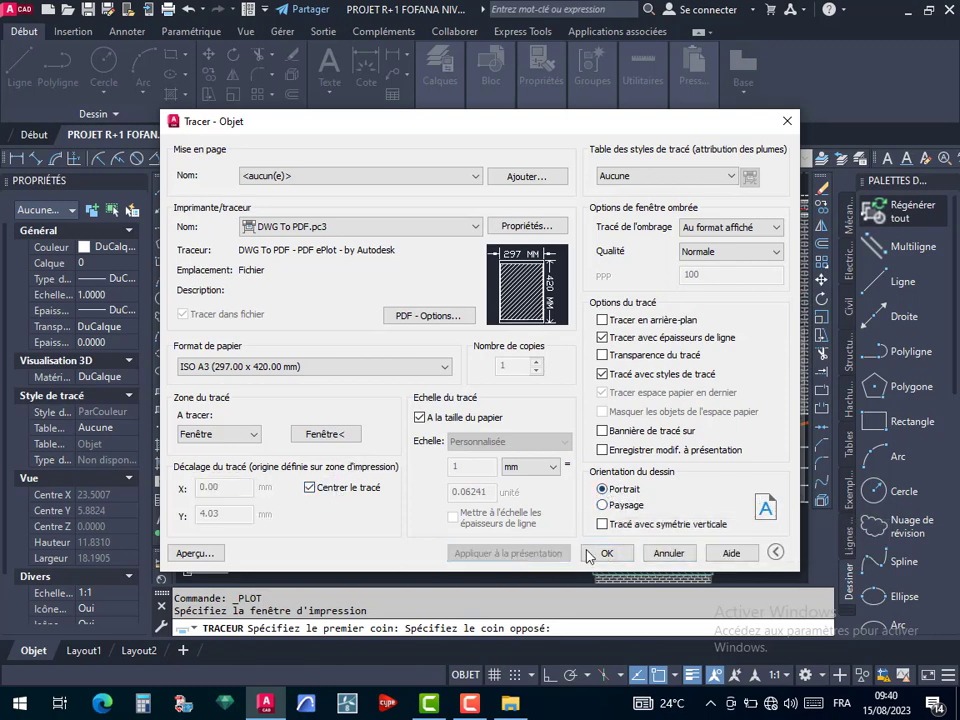
Preview the ground-floor plan's A3 plot and inspect it up close
{"action": "left_click", "coordinate": [203, 554]}
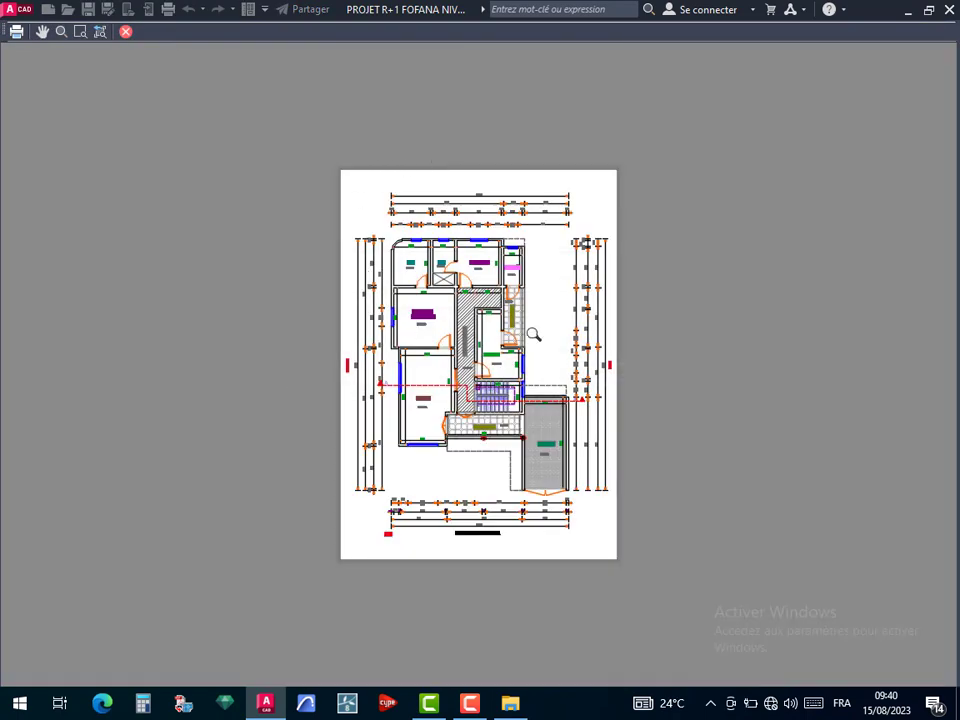
{"action": "scroll", "coordinate": [533, 334], "scroll_direction": "up", "scroll_amount": 8}
{"action": "scroll", "coordinate": [534, 316], "scroll_direction": "down", "scroll_amount": 8}
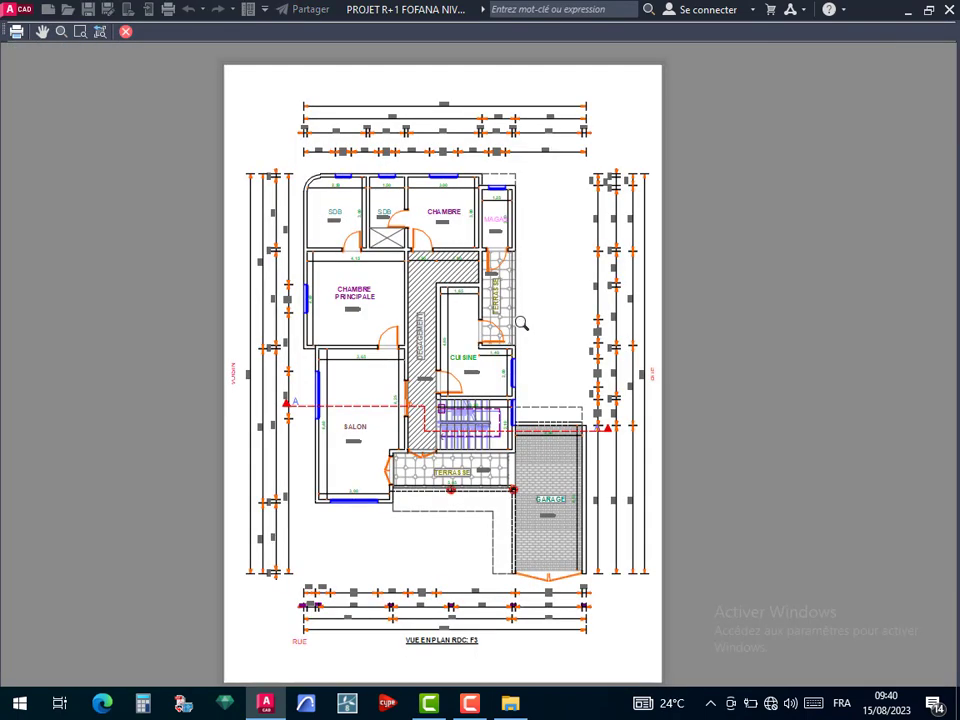
Plot from the preview, choosing the FICHIER PDF folder in DOSSIER ARCHICAD 26 NIVEAU MOYEN on drive E: as destination
{"action": "left_click", "coordinate": [17, 32]}
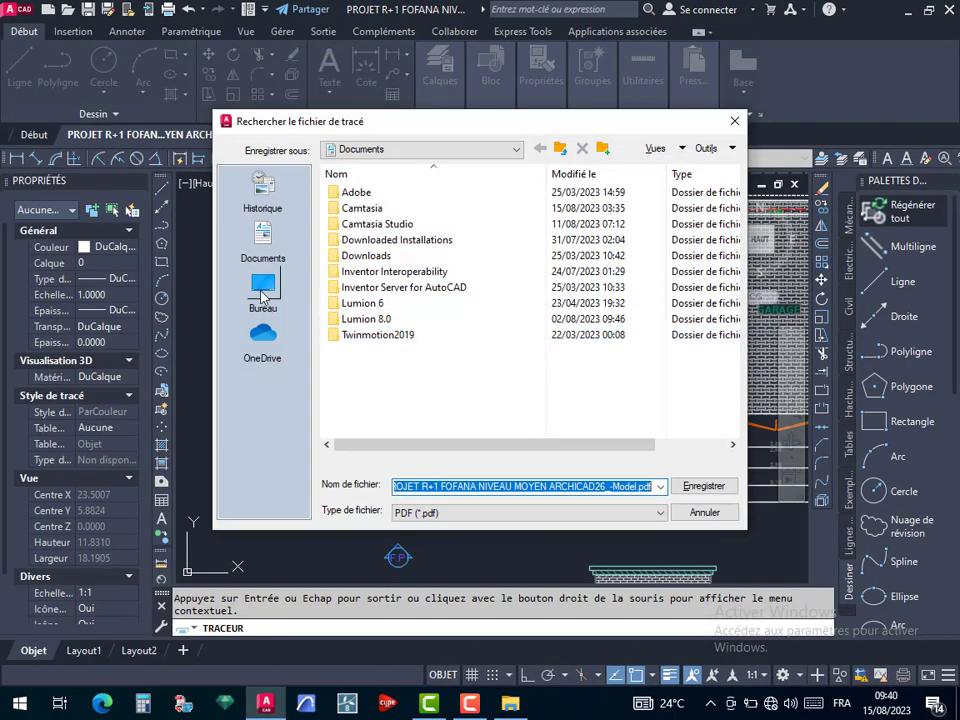
{"action": "left_click", "coordinate": [262, 292]}
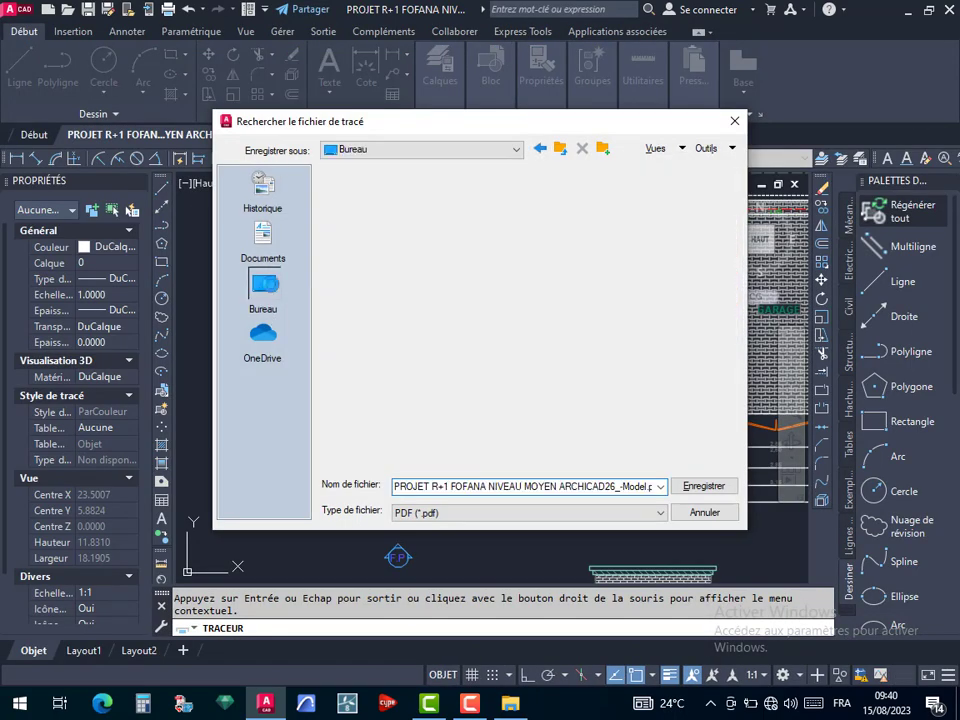
{"action": "double_click", "coordinate": [357, 228]}
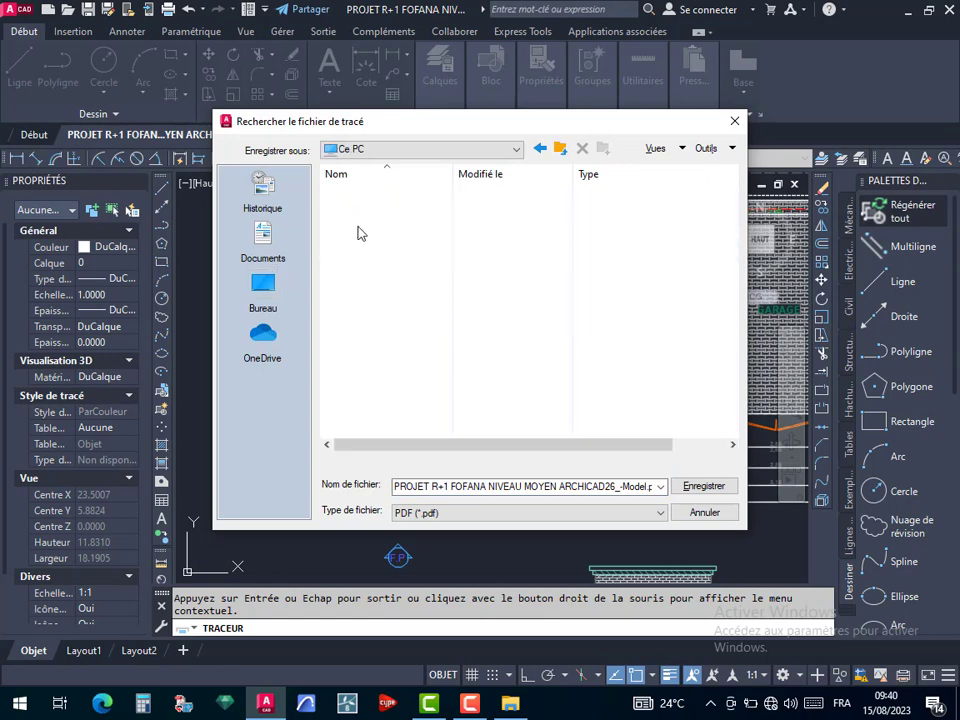
{"action": "double_click", "coordinate": [370, 366]}
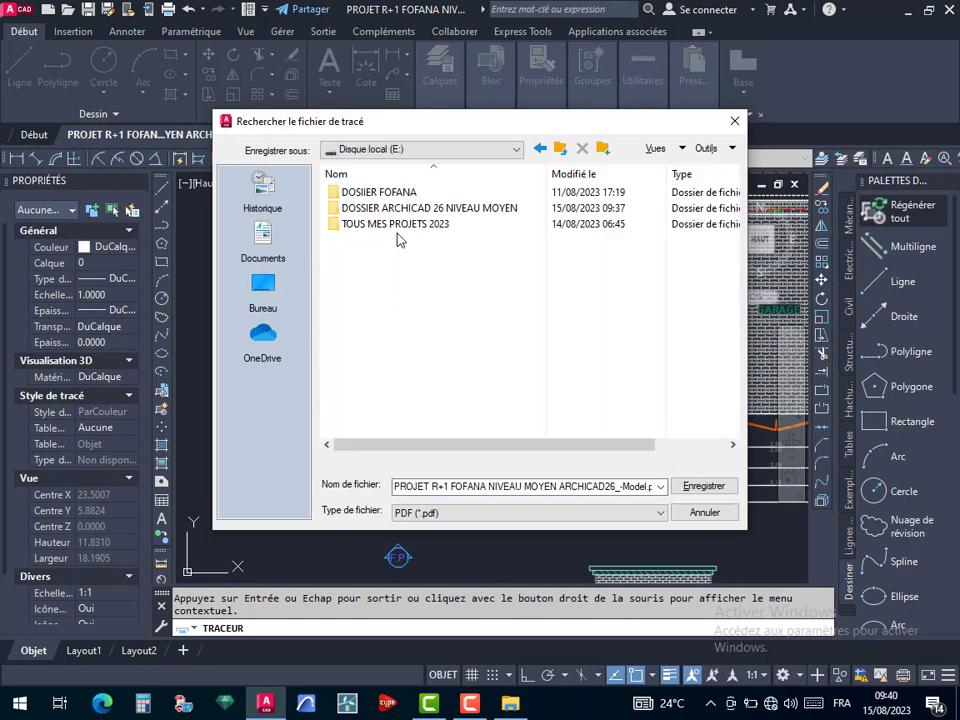
{"action": "double_click", "coordinate": [394, 210]}
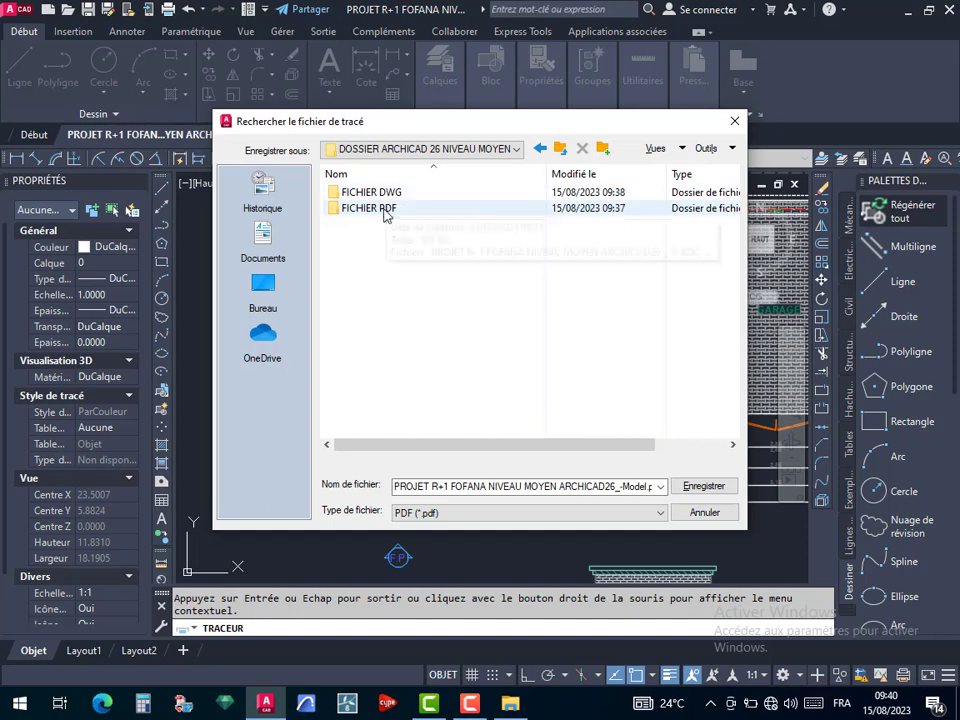
{"action": "double_click", "coordinate": [389, 209]}
Name the PDF after the existing RDC file with the ending "ARCHICAD26 RDC AUTOCAD23" and save it
{"action": "left_click", "coordinate": [430, 195]}
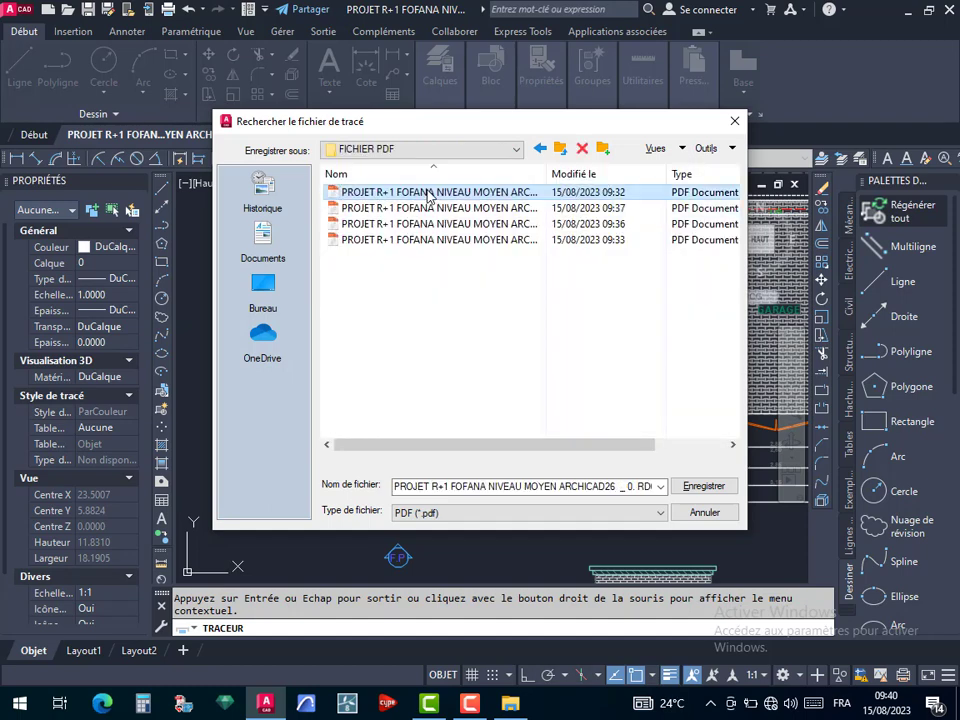
{"action": "left_click_drag", "start_coordinate": [564, 486], "coordinate": [660, 486]}
{"action": "left_click", "coordinate": [650, 487]}
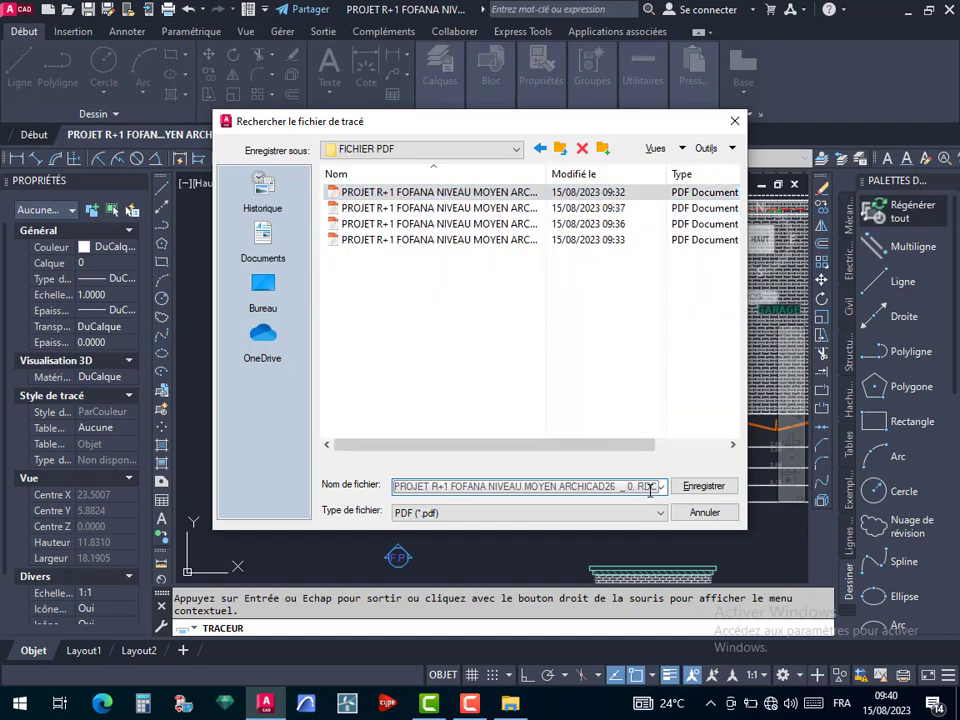
{"action": "left_click", "coordinate": [626, 487]}
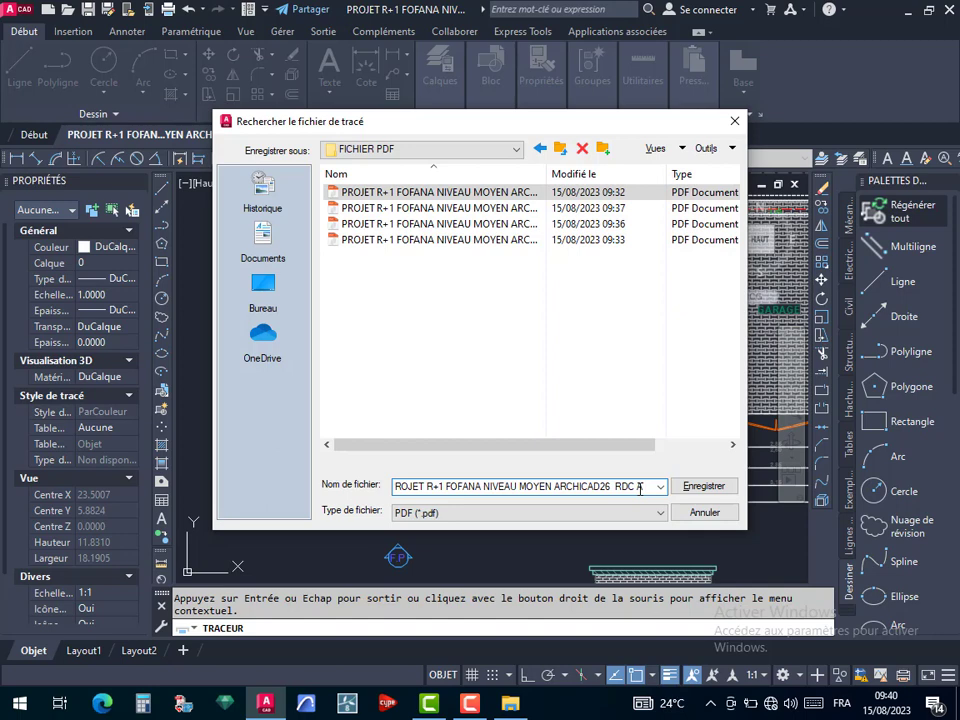
{"action": "type", "text": "UTO"}
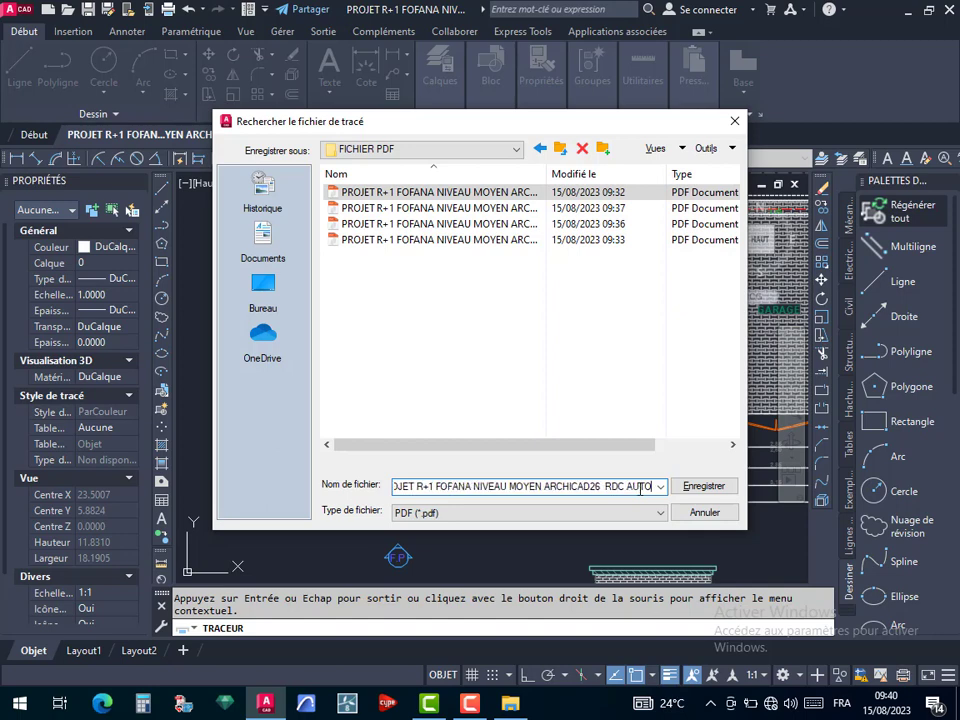
{"action": "type", "text": "CAD"}
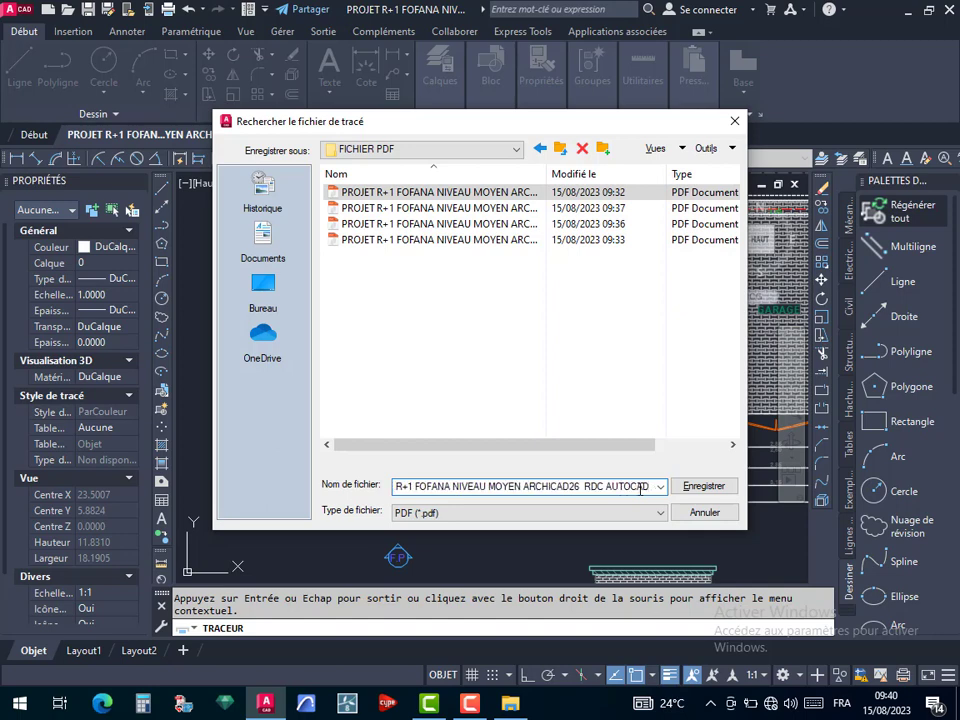
{"action": "type", "text": "23"}
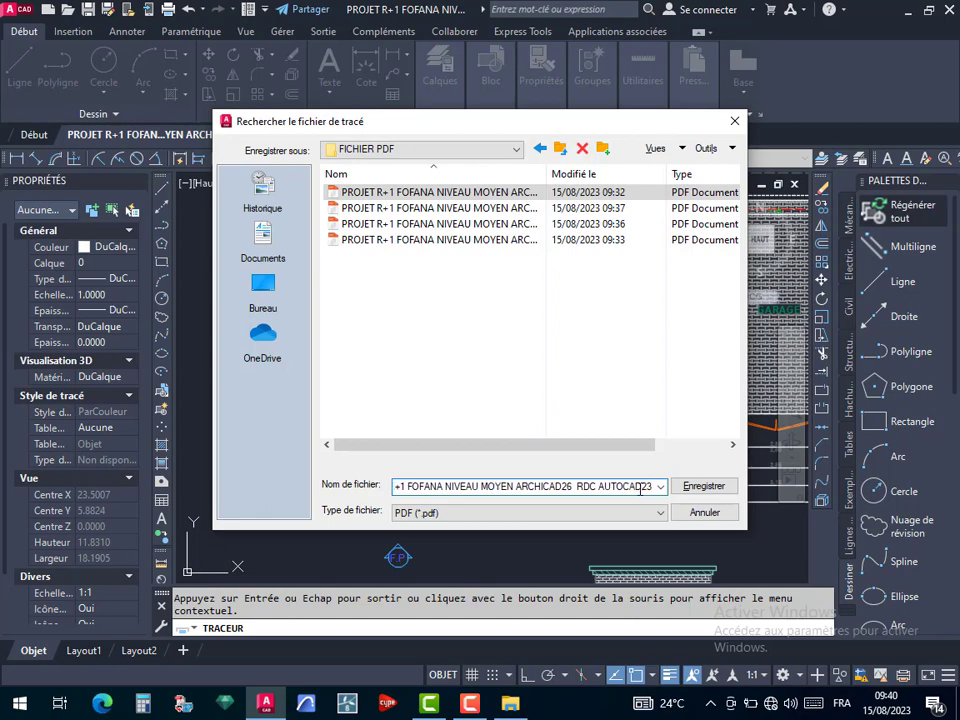
{"action": "left_click", "coordinate": [716, 486]}
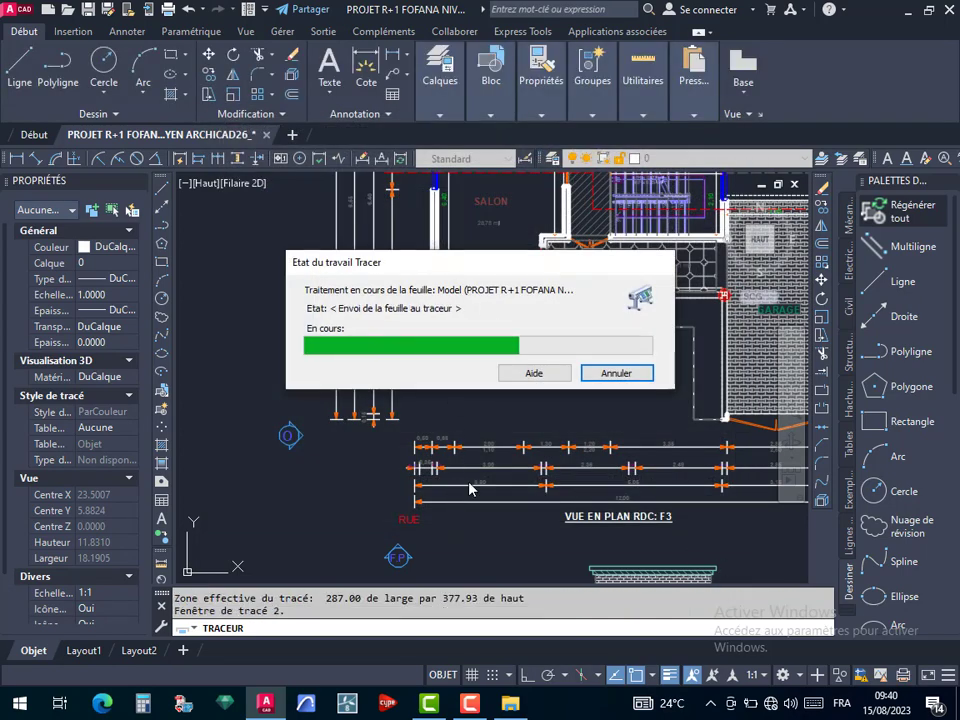
Switch to Nitro Pro and inspect the plotted RDC AUTOCAD23 PDF, from the whole ground-floor plan to the CHAMBRE close up
{"action": "mouse_move", "coordinate": [455, 348]}
{"action": "middle_mouse_down"}
{"action": "mouse_move", "coordinate": [425, 394]}
{"action": "mouse_move", "coordinate": [396, 389]}
{"action": "middle_mouse_up"}
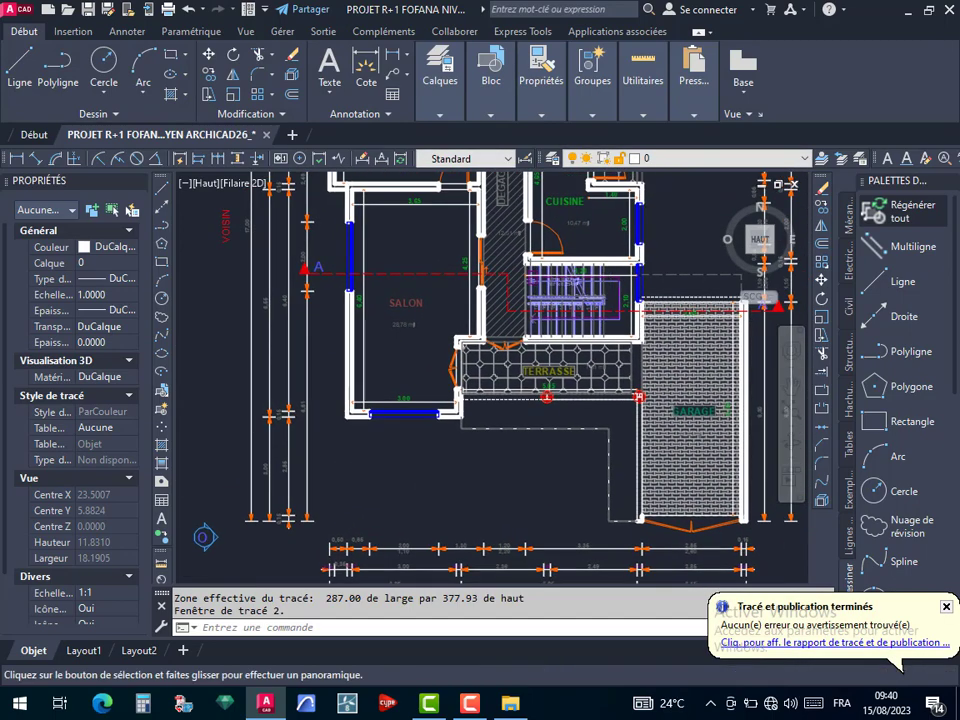
{"action": "scroll", "coordinate": [396, 386], "scroll_direction": "up", "scroll_amount": 2}
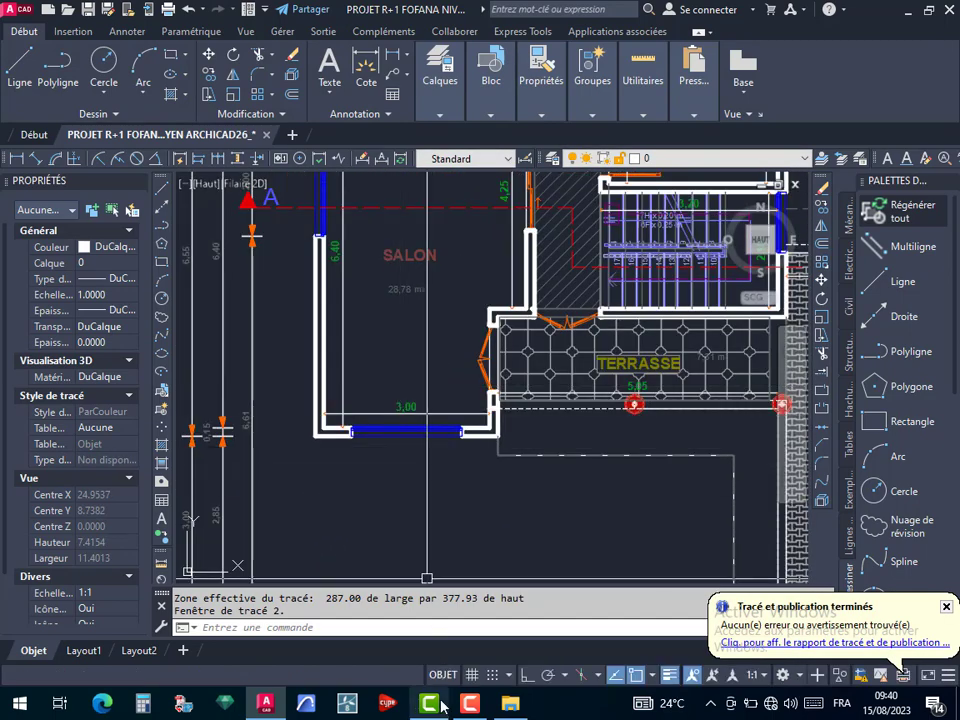
{"action": "left_click", "coordinate": [557, 708]}
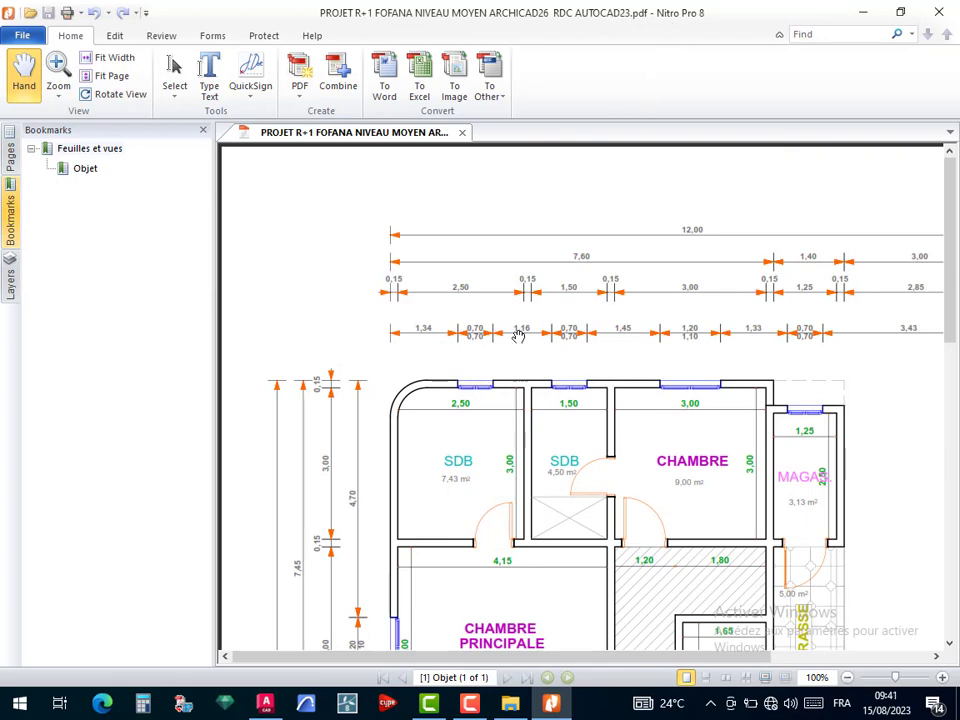
{"action": "scroll", "coordinate": [452, 405], "scroll_direction": "down", "scroll_amount": 7}
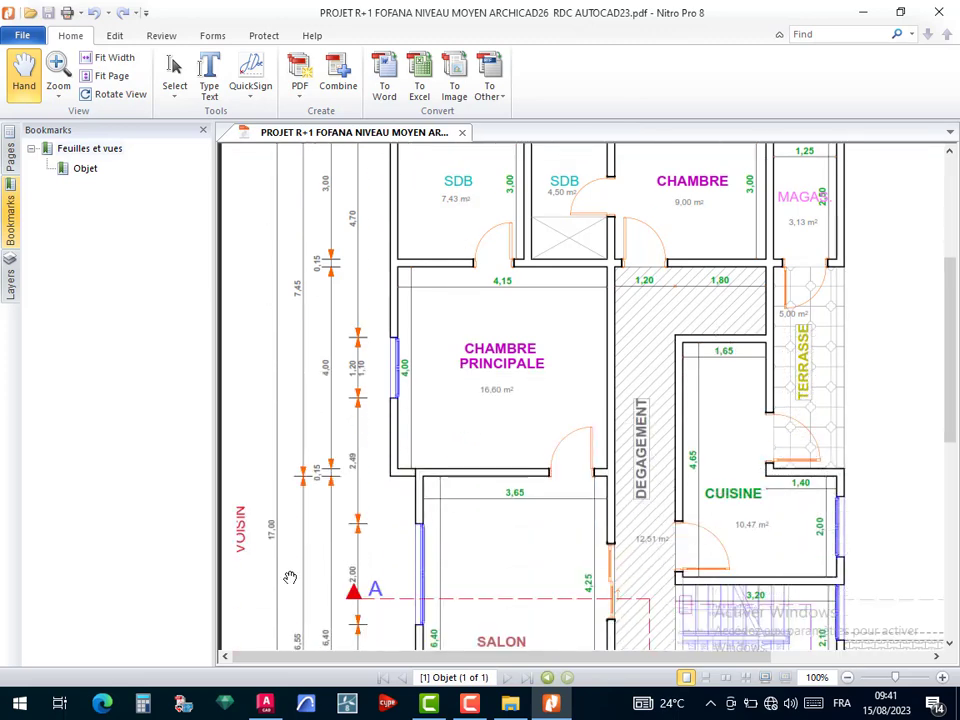
{"action": "left_click", "coordinate": [89, 148]}
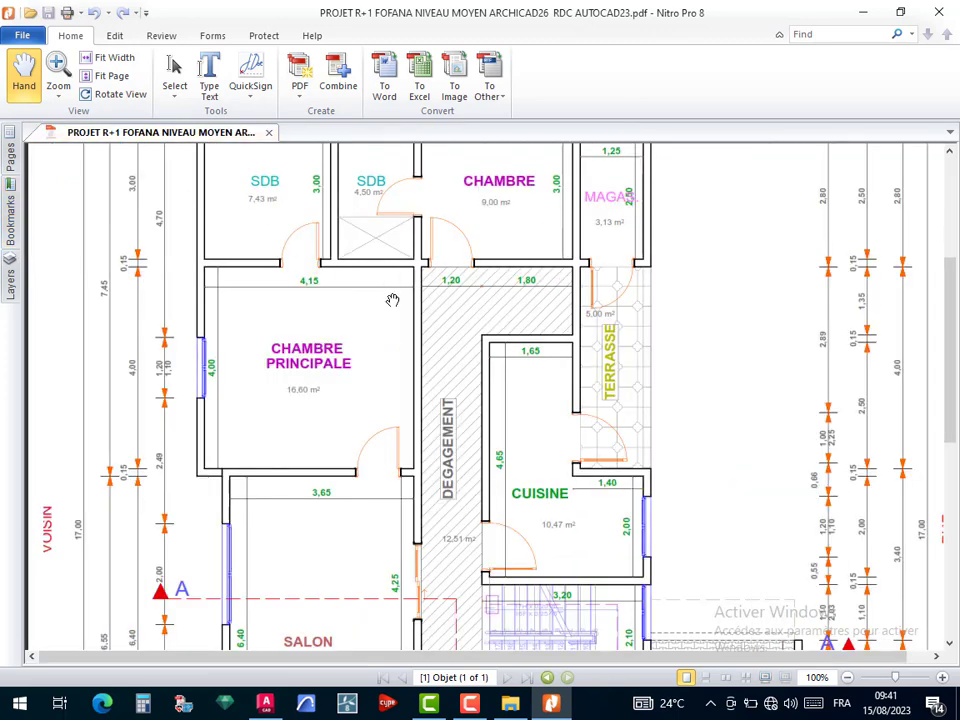
{"action": "scroll", "coordinate": [455, 335], "scroll_direction": "down", "scroll_amount": 2}
{"action": "scroll", "coordinate": [455, 335], "scroll_direction": "down", "scroll_amount": 1, "text": "ctrl"}
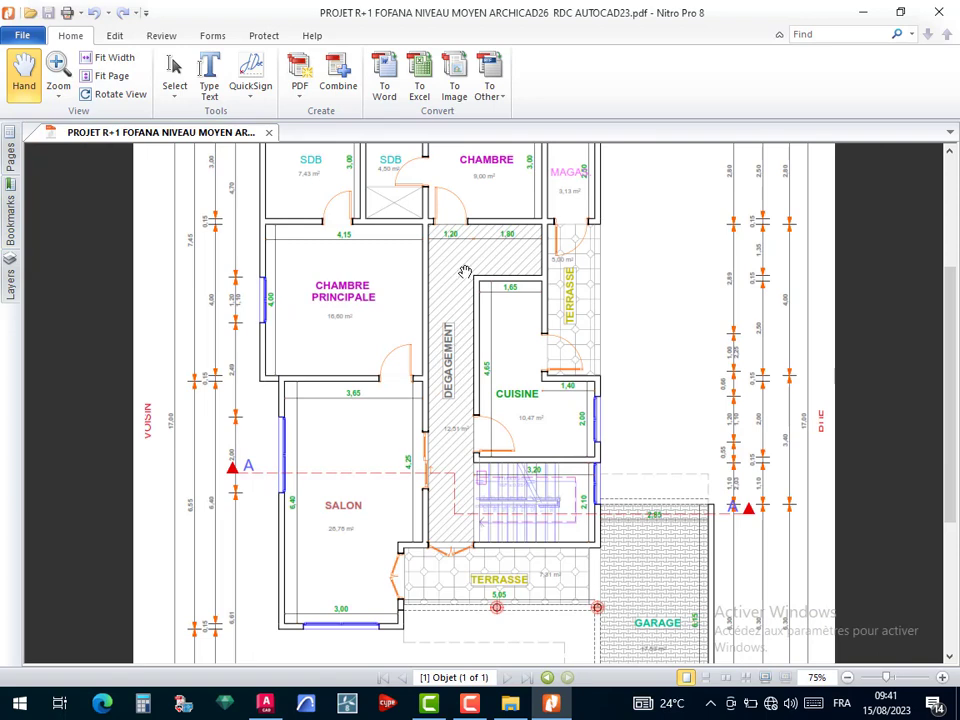
{"action": "scroll", "coordinate": [465, 300], "scroll_direction": "up", "scroll_amount": 5}
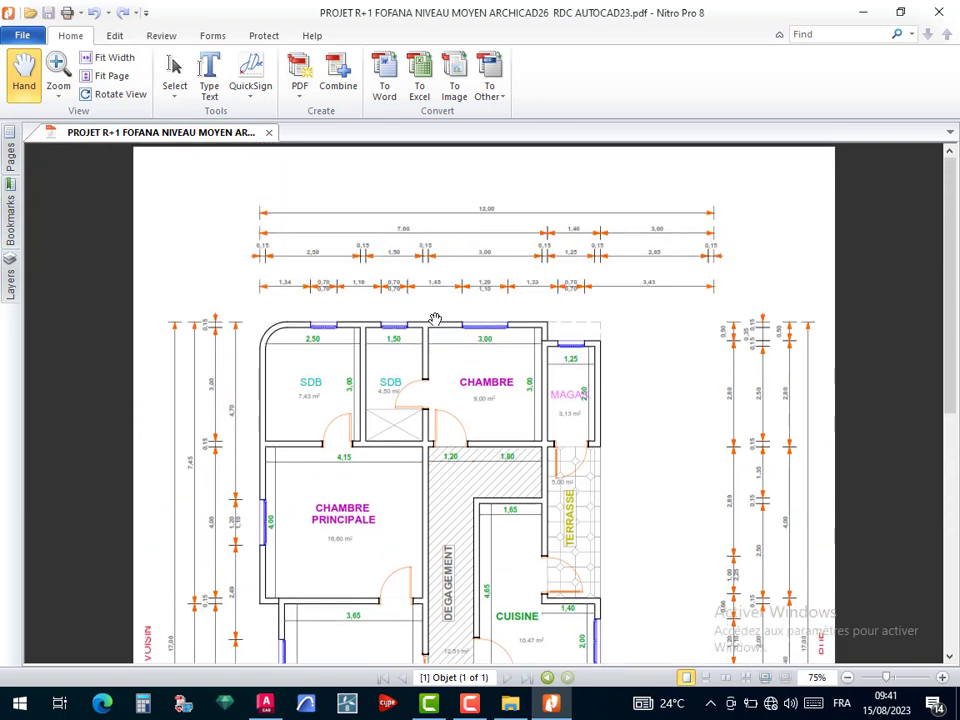
{"action": "scroll", "coordinate": [481, 342], "scroll_direction": "up", "scroll_amount": 3, "text": "ctrl"}
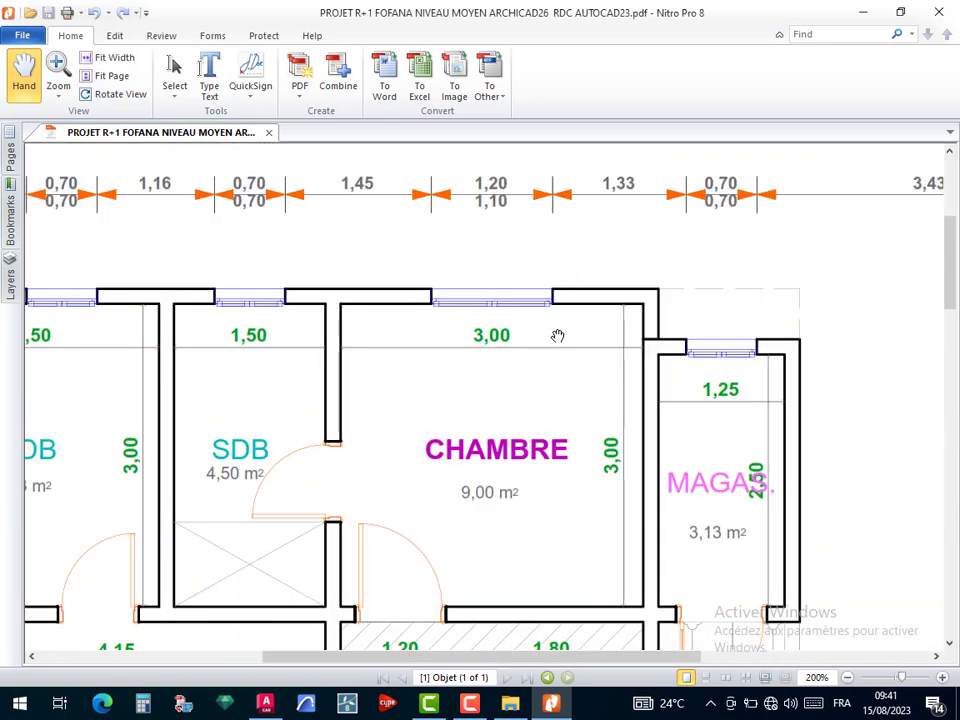
Minimise the PDF viewer and switch to File Explorer, going back to the DOSSIER CAMTASIA folder
{"action": "left_click", "coordinate": [866, 13]}
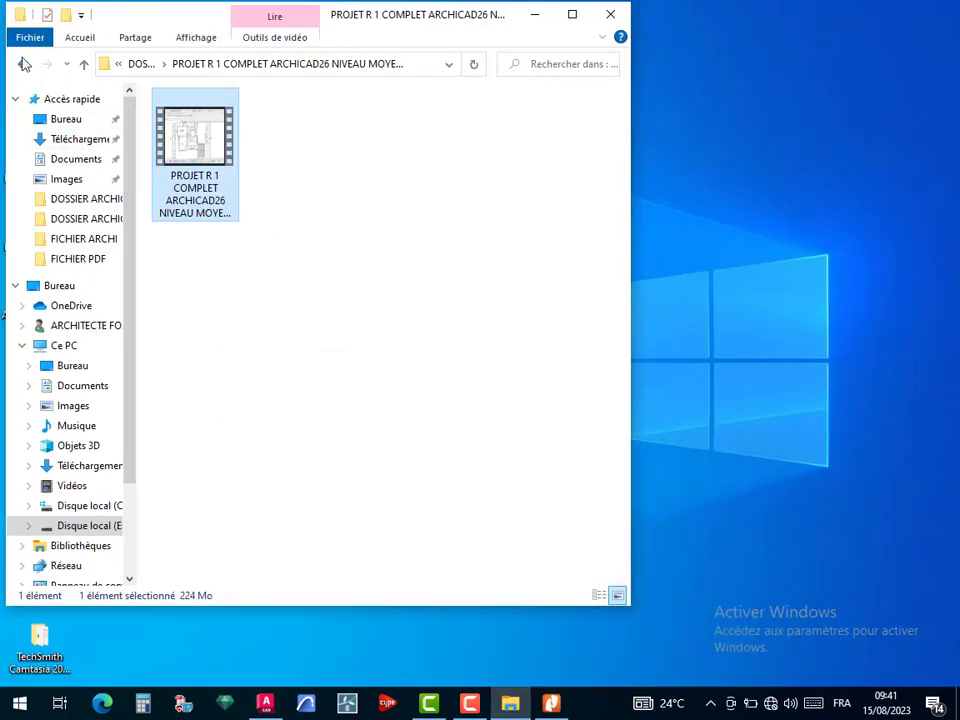
{"action": "left_click", "coordinate": [24, 64]}
{"action": "left_click", "coordinate": [24, 64]}
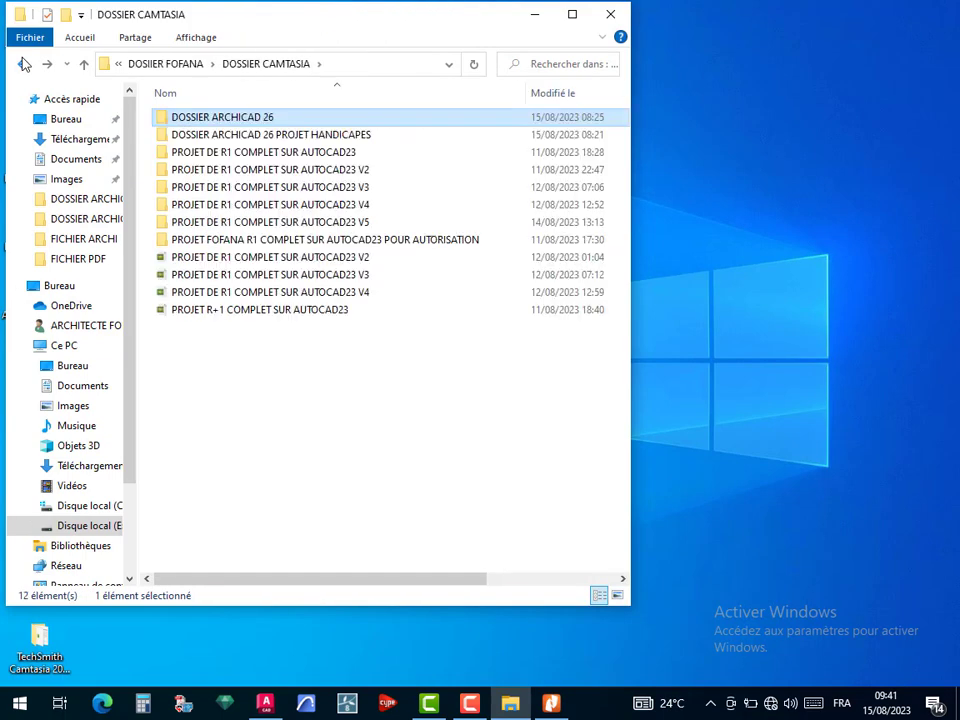
{"action": "key", "text": "Down"}
{"action": "key", "text": "Return"}
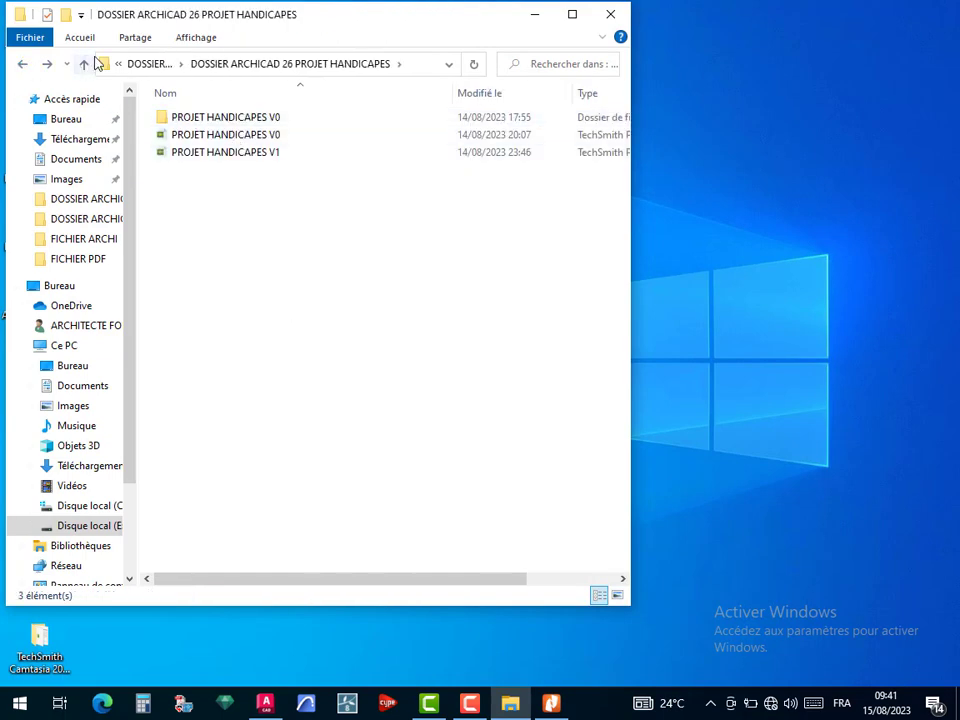
{"action": "left_click", "coordinate": [141, 66]}
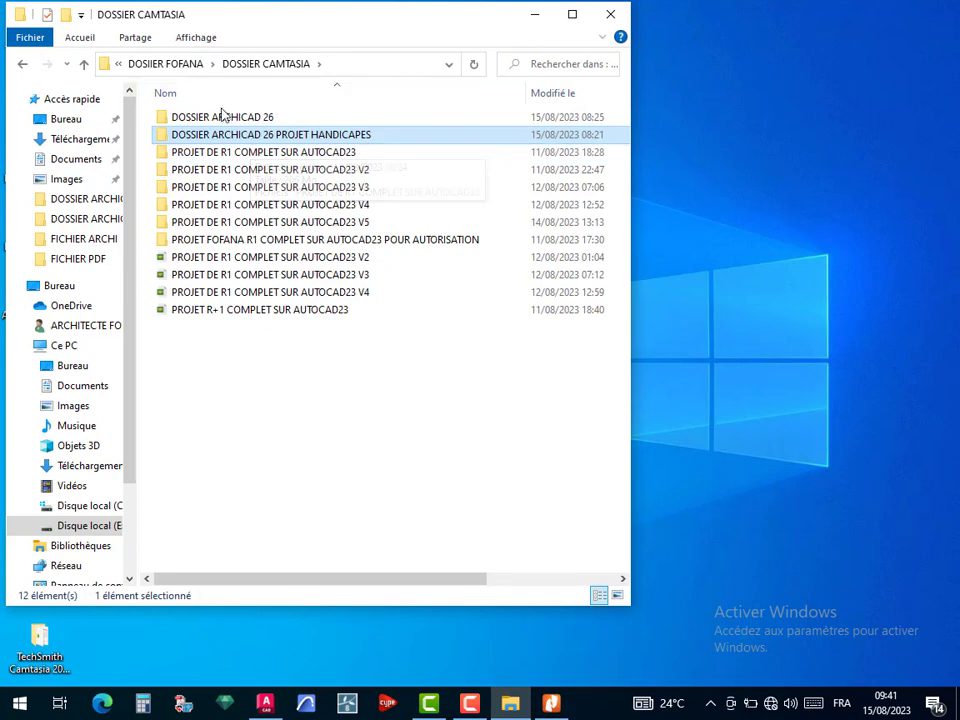
{"action": "double_click", "coordinate": [221, 119]}
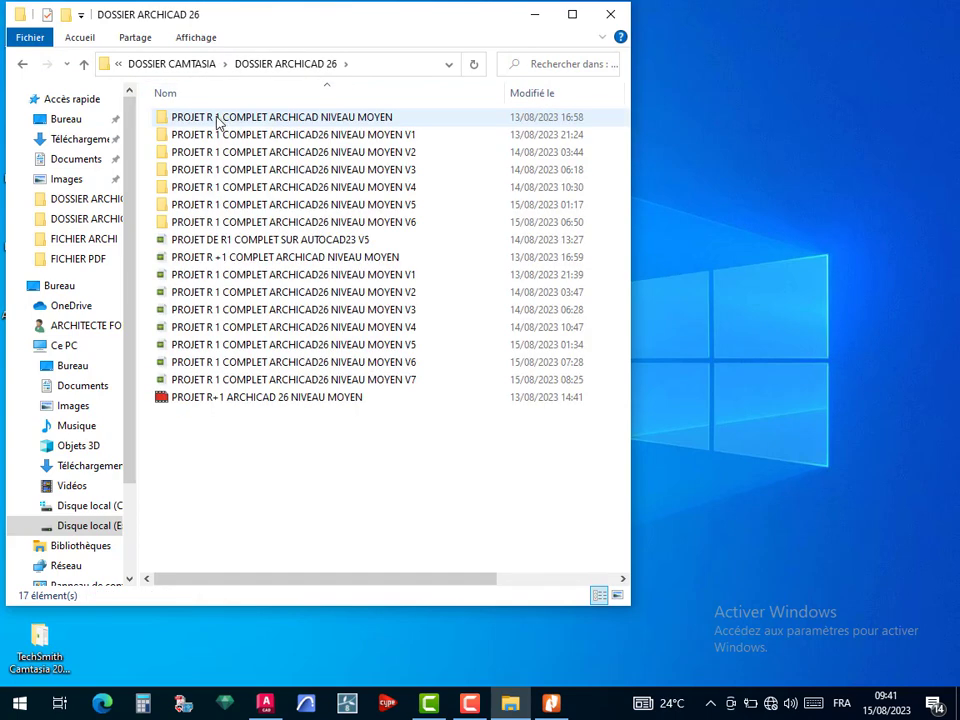
{"action": "left_click", "coordinate": [22, 64]}
{"action": "double_click", "coordinate": [237, 134]}
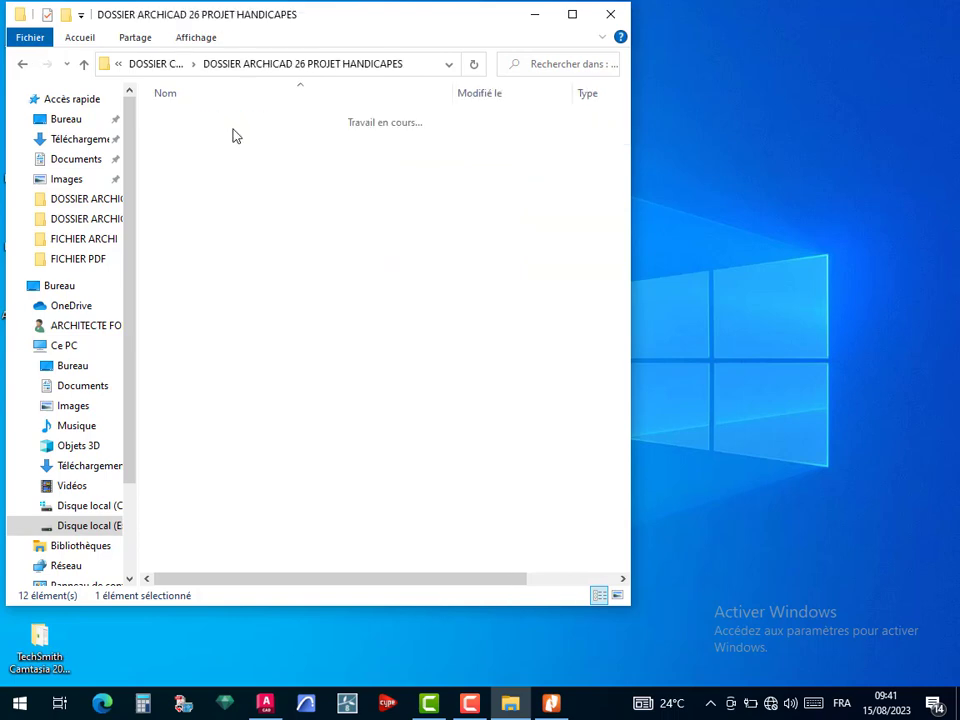
{"action": "left_click", "coordinate": [22, 64]}
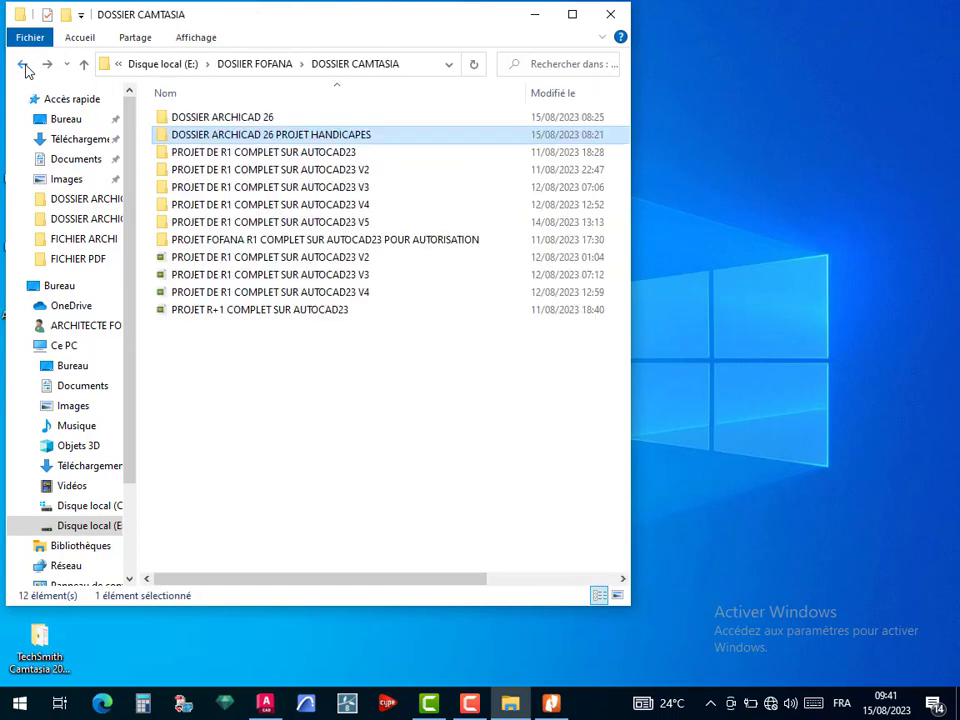
Open the FICHIER PDF folder in DOSSIER ARCHICAD 26 NIVEAU MOYEN on drive E: and widen its name column to show full file names
{"action": "left_click", "coordinate": [181, 69]}
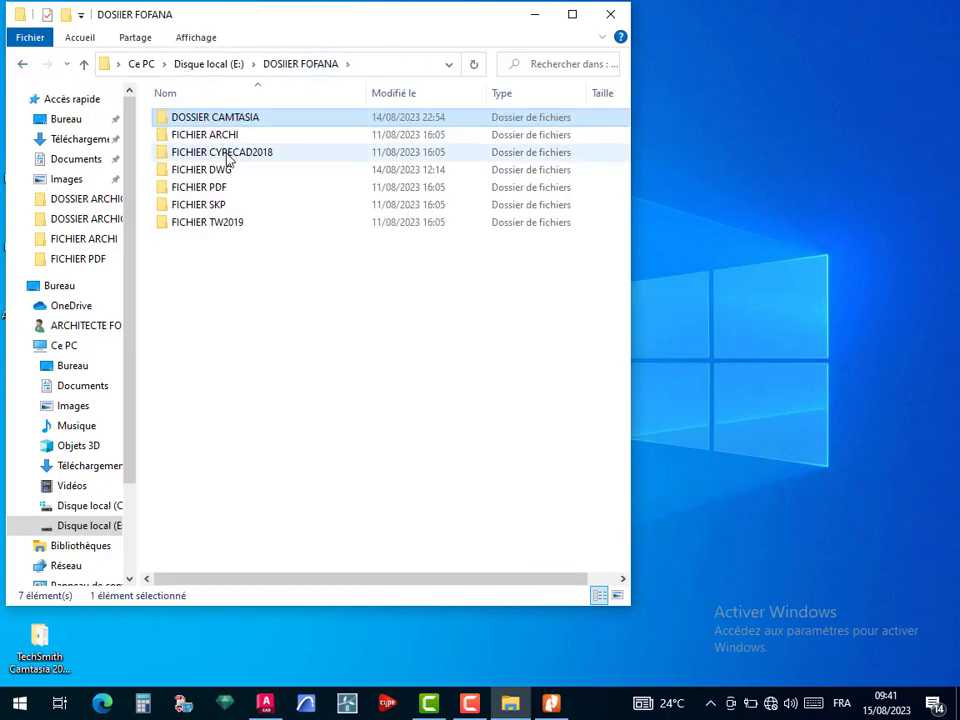
{"action": "left_click", "coordinate": [206, 68]}
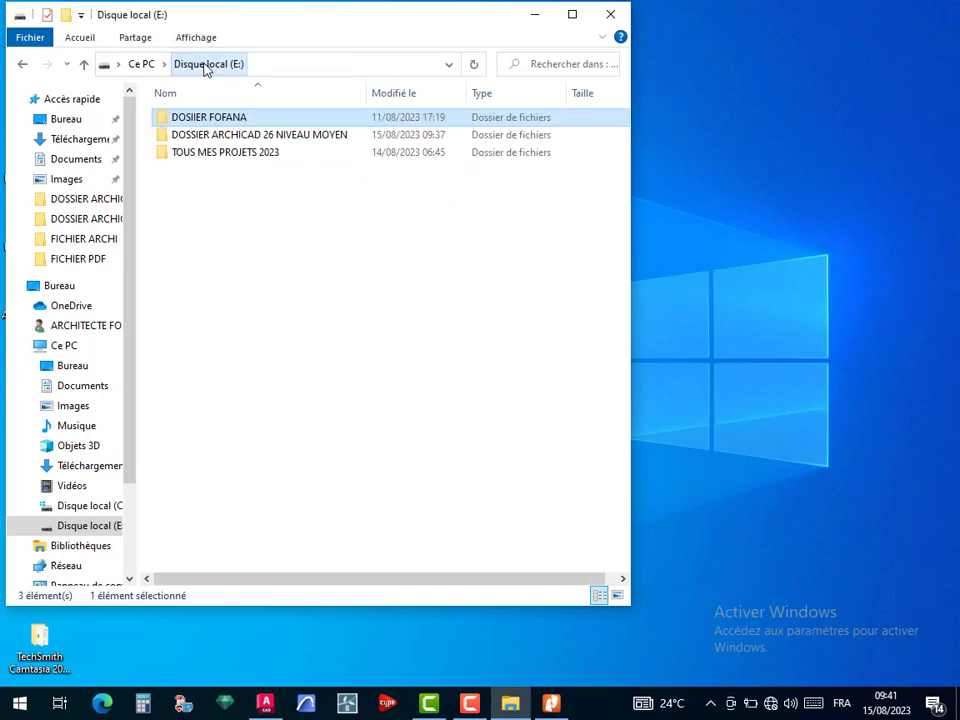
{"action": "left_click", "coordinate": [230, 138]}
{"action": "double_click", "coordinate": [230, 138]}
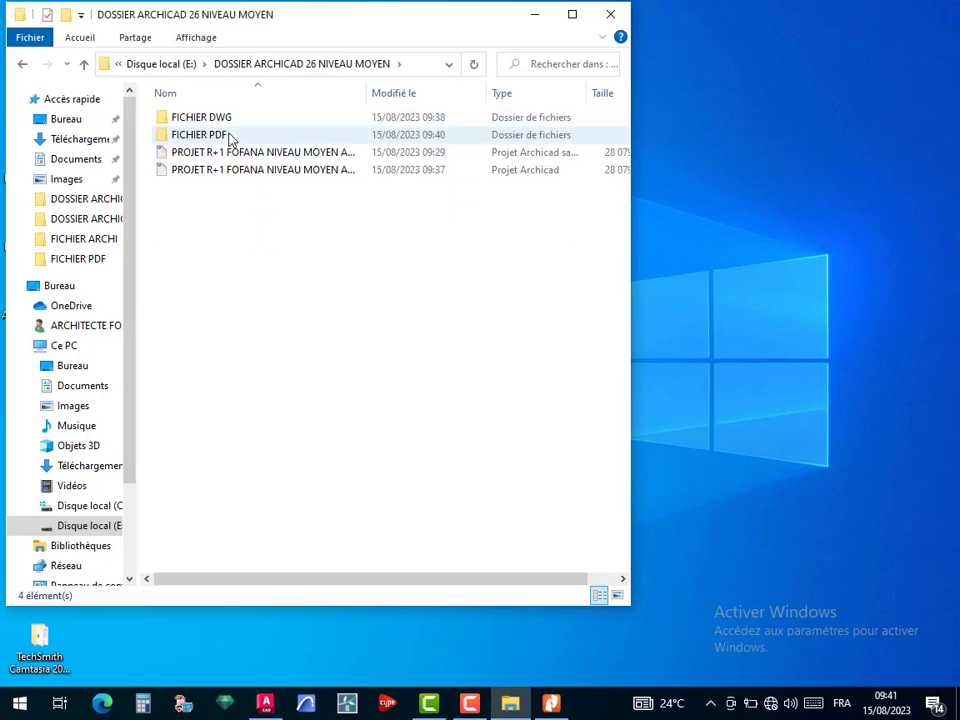
{"action": "double_click", "coordinate": [224, 140]}
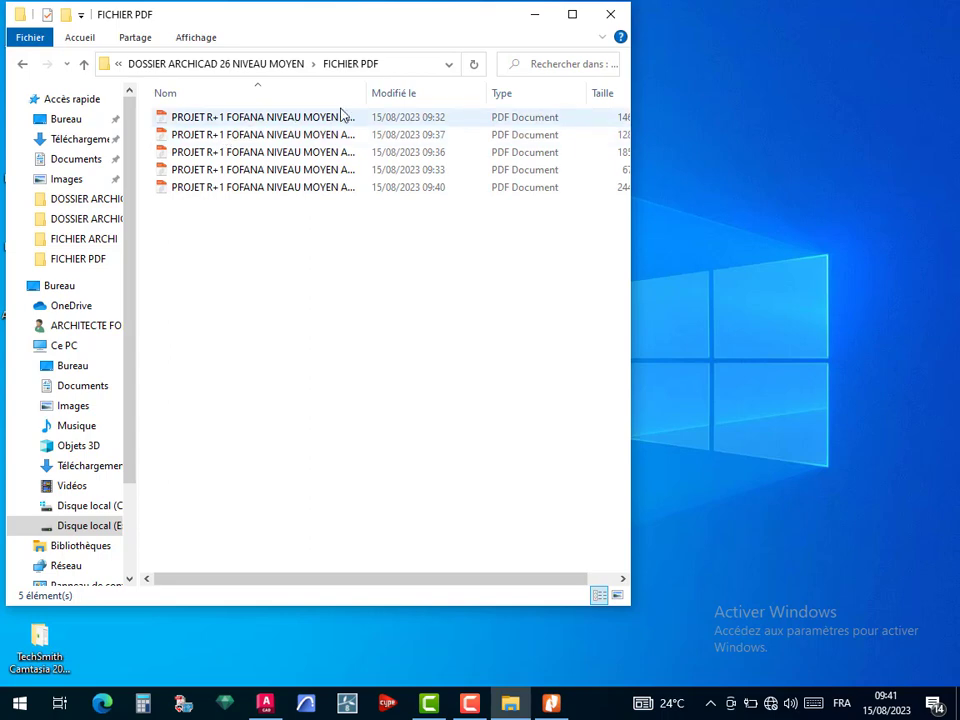
{"action": "left_click_drag", "start_coordinate": [368, 92], "coordinate": [506, 92]}
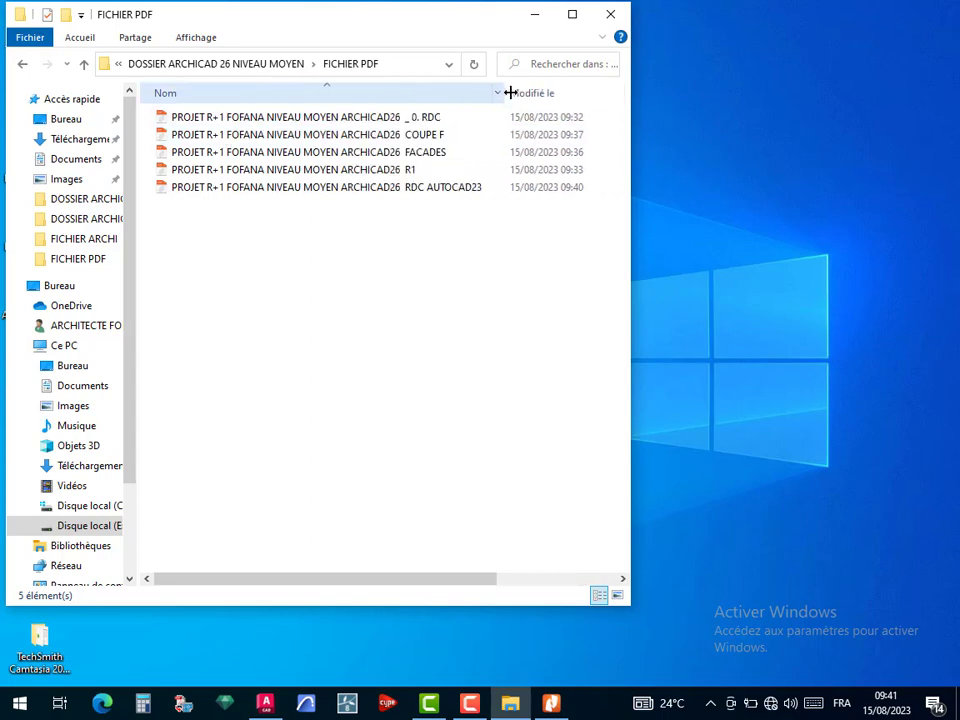
Open the PDF ending in "ARCHICAD26 _ 0. RDC" and examine the CHAMBRE and its walls up close
{"action": "left_click", "coordinate": [430, 120]}
{"action": "double_click", "coordinate": [430, 120]}
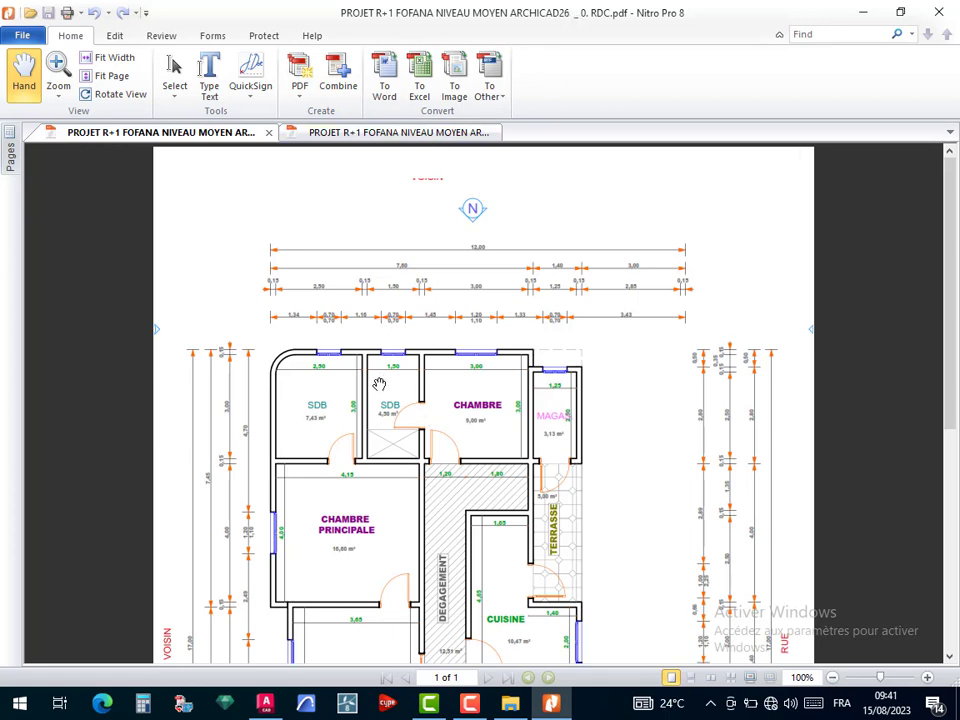
{"action": "scroll", "coordinate": [470, 362], "scroll_direction": "up", "scroll_amount": 5, "text": "ctrl"}
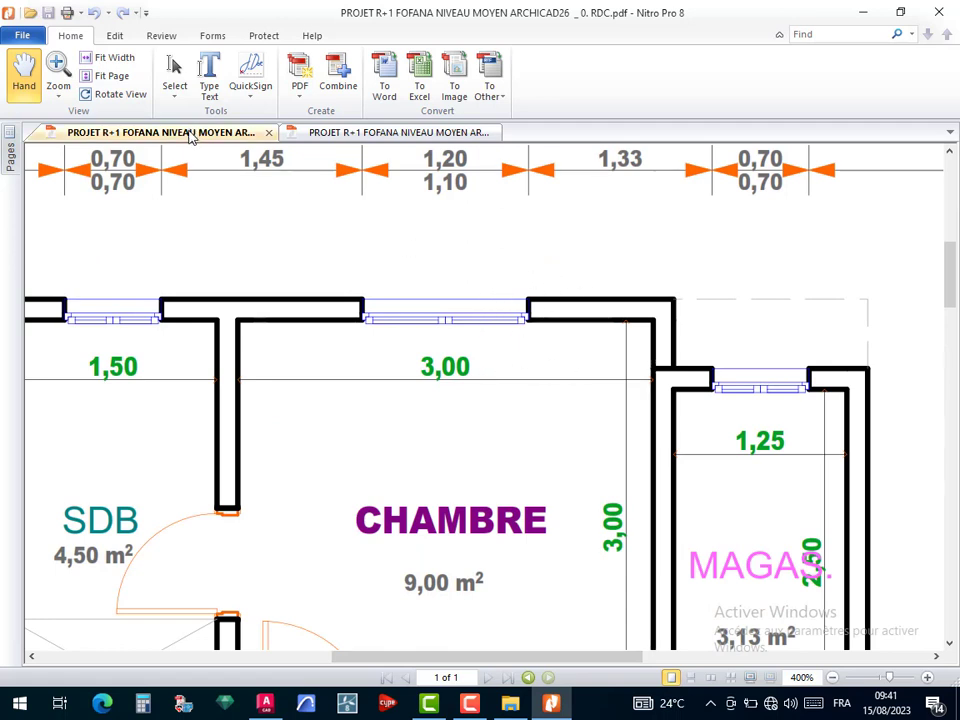
Compare the CHAMBRE area in the "_ 0. RDC" PDF with the same area in the RDC AUTOCAD23 PDF
{"action": "left_click", "coordinate": [385, 136]}
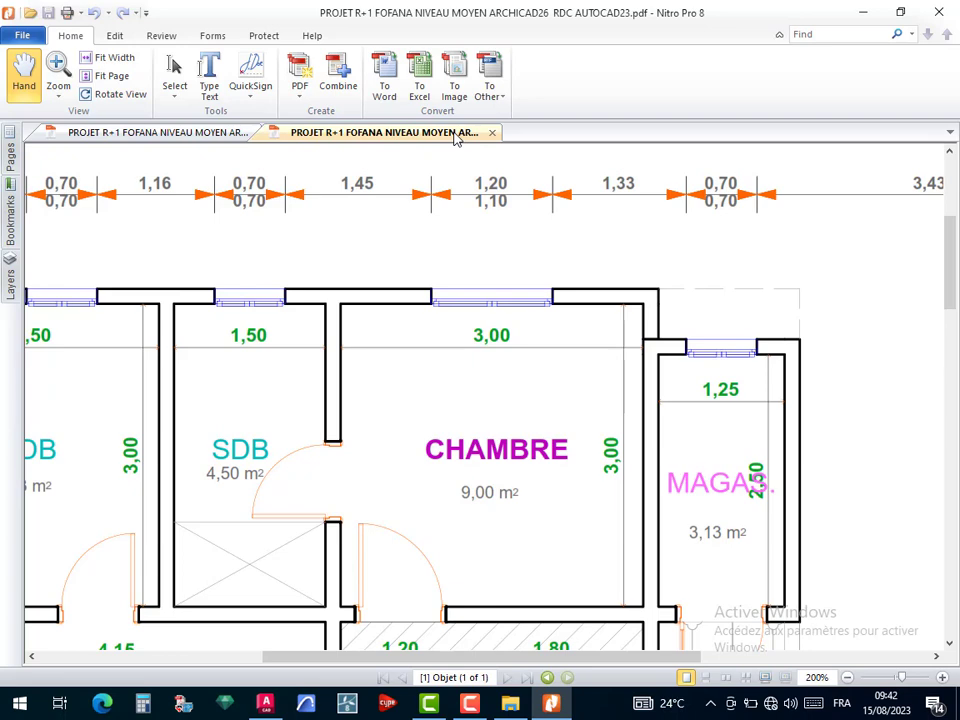
{"action": "left_click", "coordinate": [186, 136]}
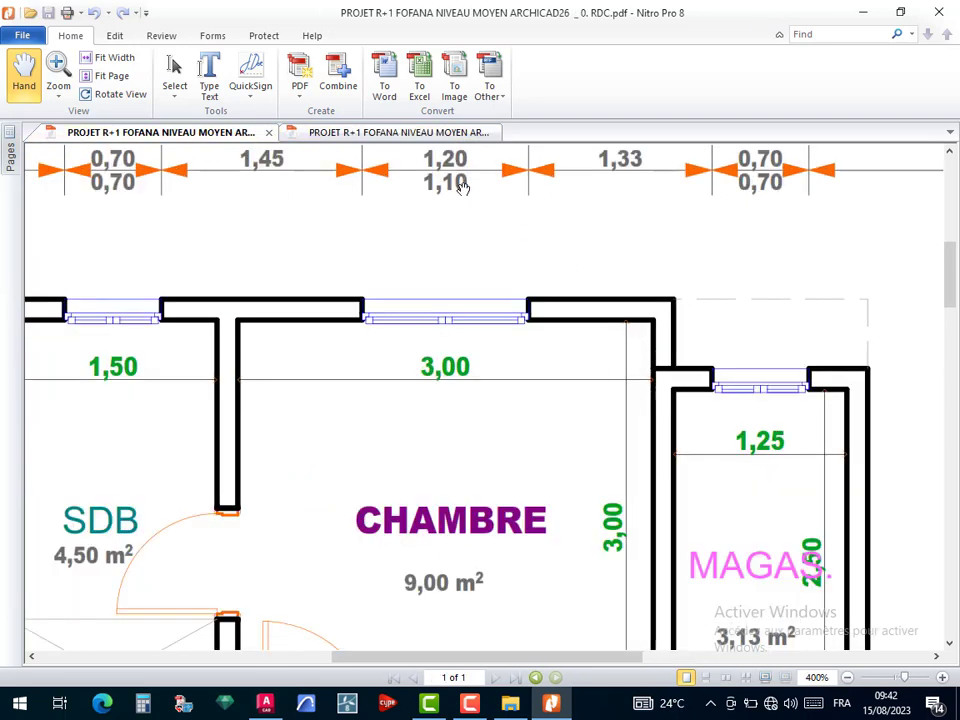
{"action": "left_click", "coordinate": [421, 136]}
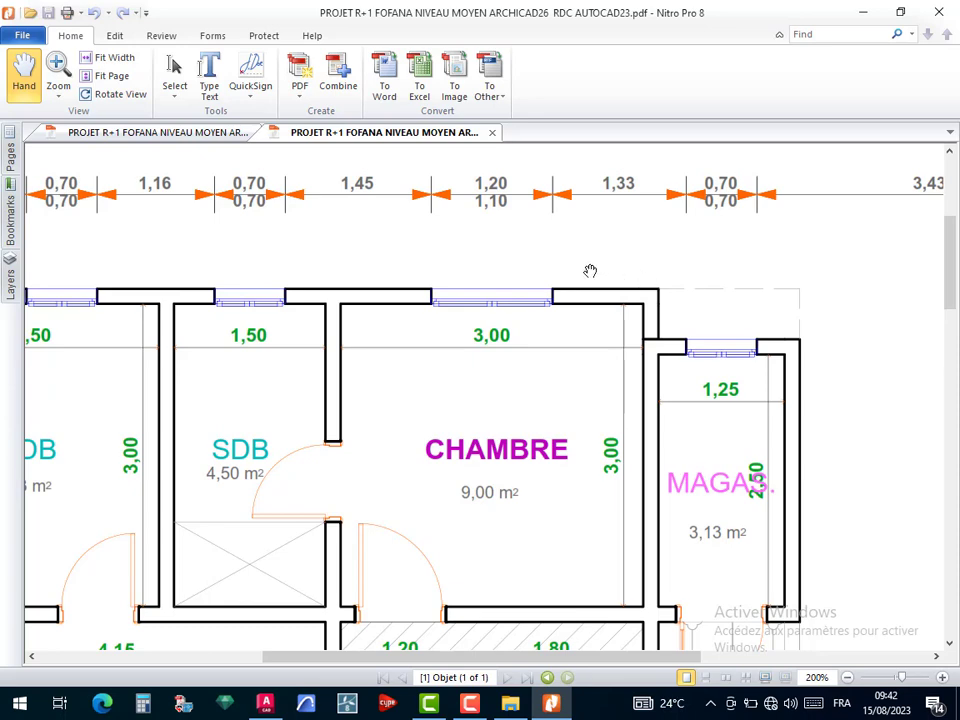
{"action": "left_click", "coordinate": [167, 139]}
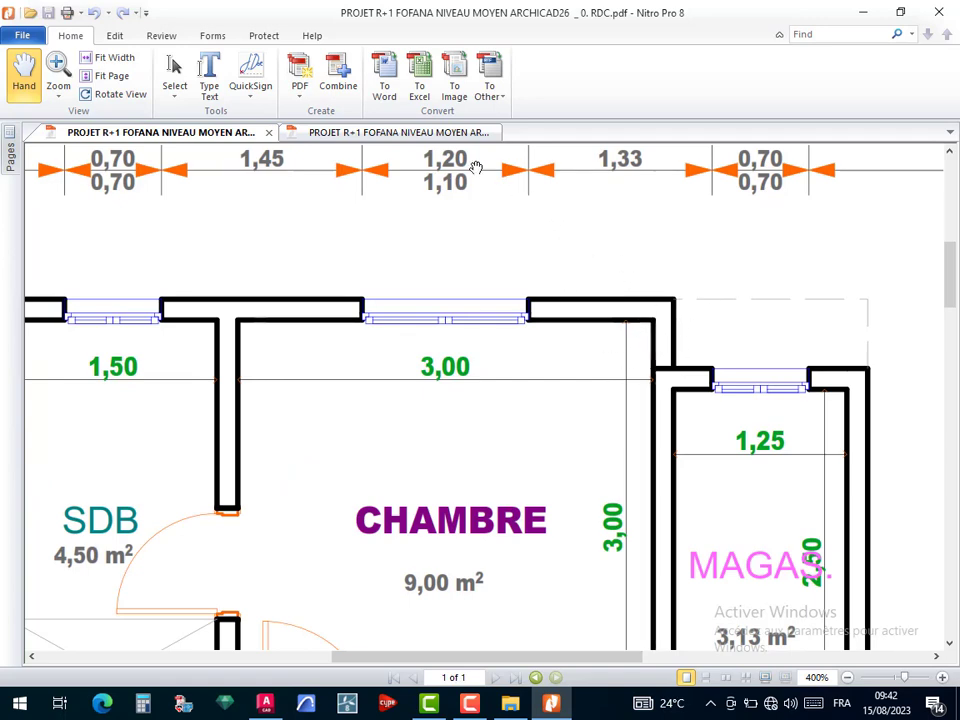
{"action": "left_click", "coordinate": [433, 133]}
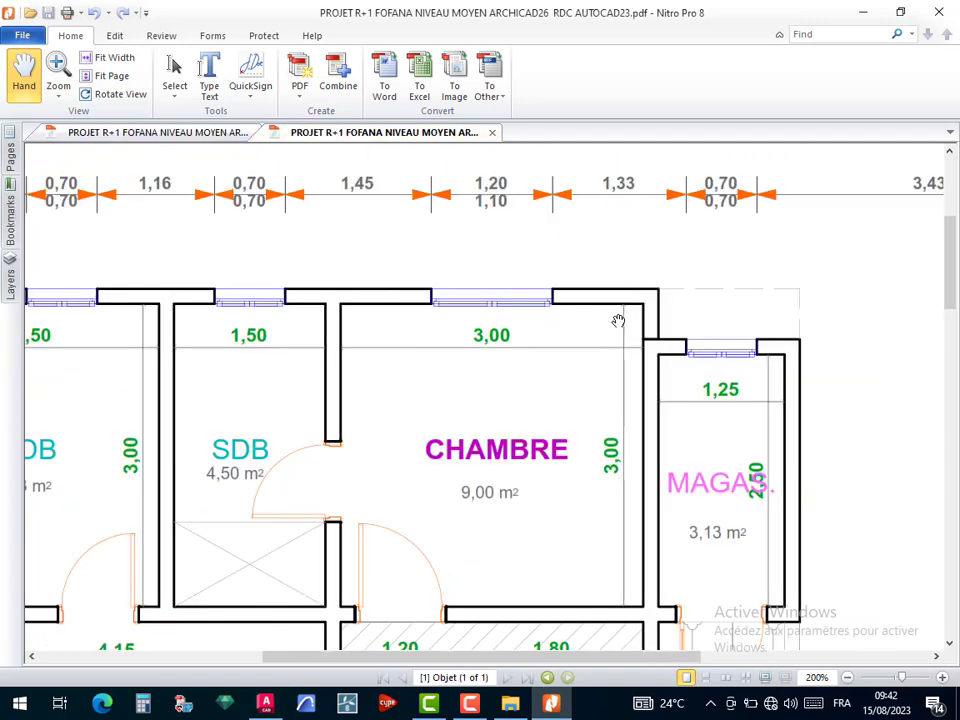
Examine the wall lines in the RDC AUTOCAD23 PDF up close, and review the rest of its ground-floor plan
{"action": "scroll", "coordinate": [636, 308], "scroll_direction": "up", "scroll_amount": 5, "text": "ctrl"}
{"action": "scroll", "coordinate": [634, 424], "scroll_direction": "down", "scroll_amount": 6, "text": "ctrl"}
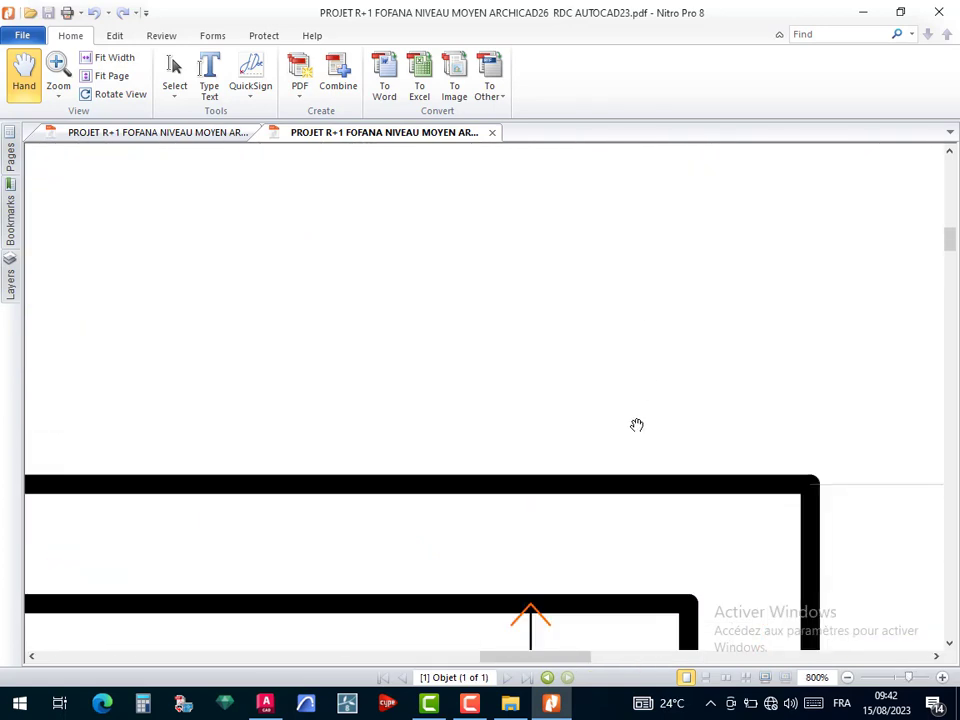
{"action": "scroll", "coordinate": [624, 409], "scroll_direction": "down", "scroll_amount": 1, "text": "ctrl"}
{"action": "scroll", "coordinate": [610, 400], "scroll_direction": "down", "scroll_amount": 3}
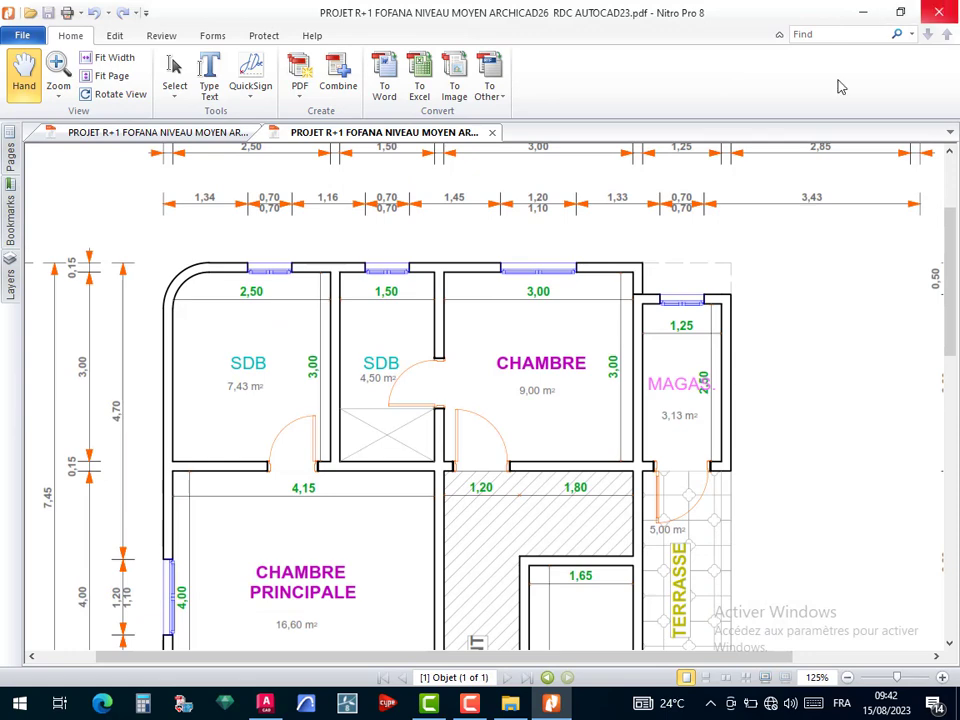
{"action": "scroll", "coordinate": [497, 339], "scroll_direction": "down", "scroll_amount": 3}
{"action": "scroll", "coordinate": [601, 238], "scroll_direction": "down", "scroll_amount": 4}
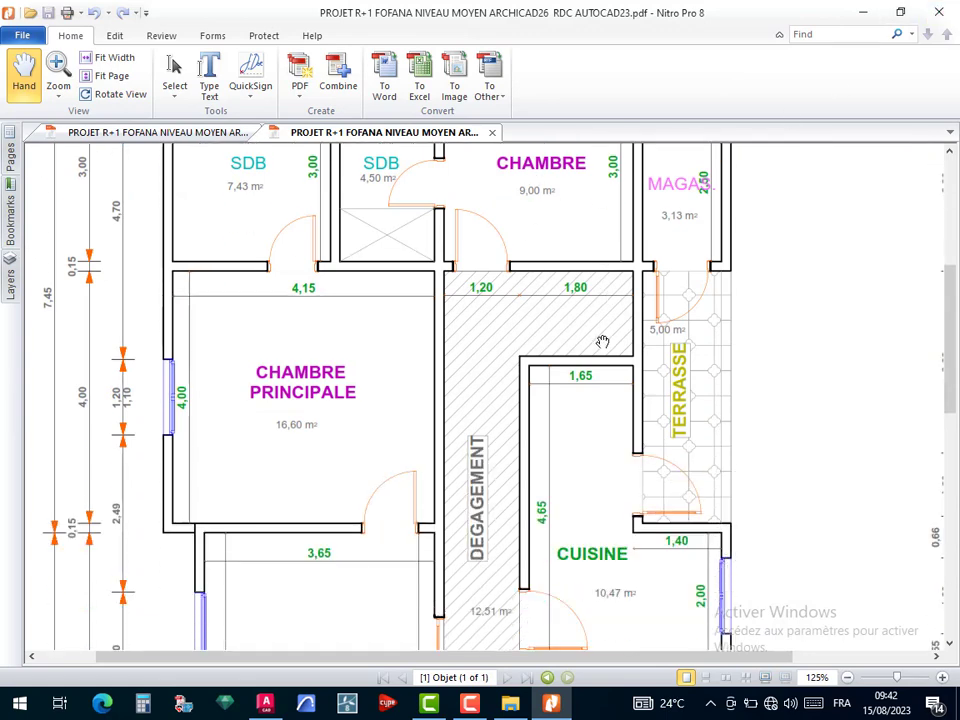
{"action": "scroll", "coordinate": [589, 358], "scroll_direction": "down", "scroll_amount": 2, "text": "ctrl"}
{"action": "scroll", "coordinate": [589, 358], "scroll_direction": "down", "scroll_amount": 1, "text": "ctrl"}
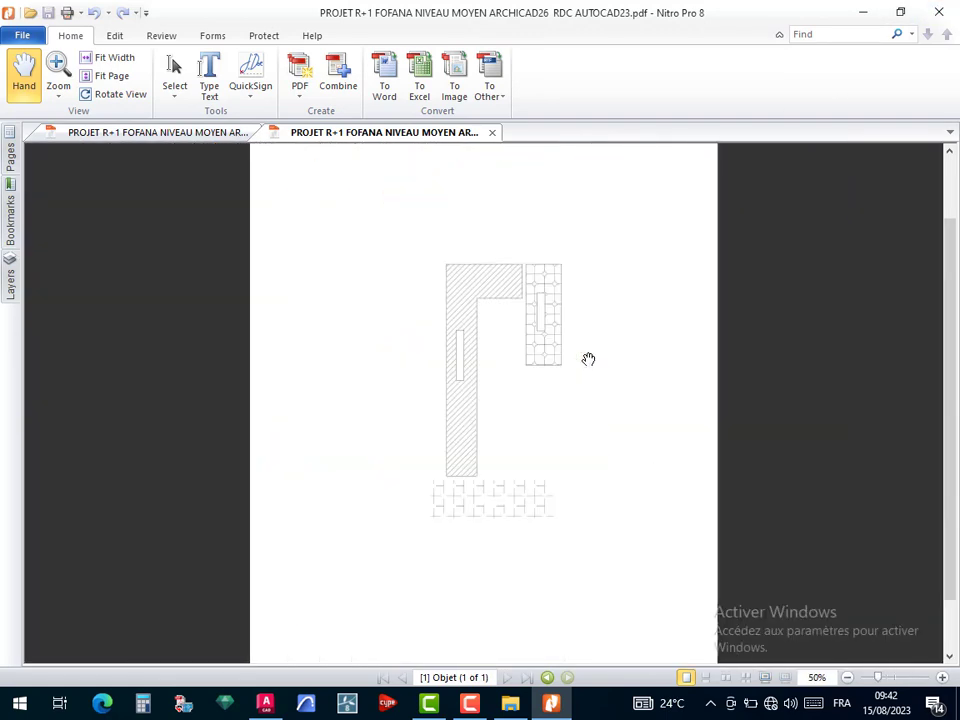
Close the PDF viewer and minimise the FICHIER PDF folder window
{"action": "key", "text": "alt+F4"}
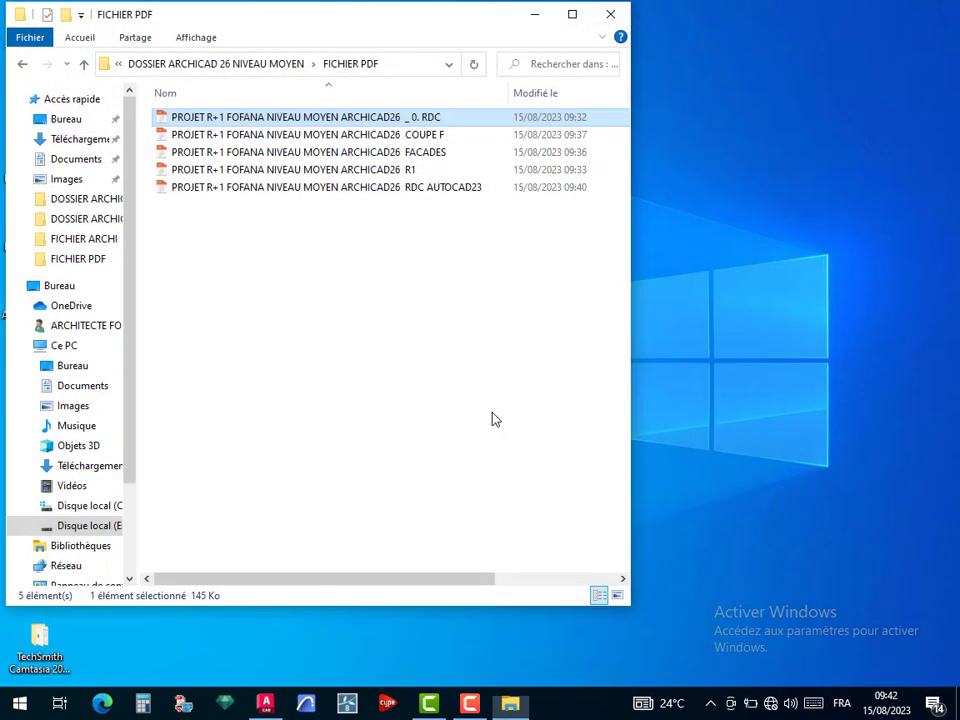
{"action": "left_click", "coordinate": [534, 16]}
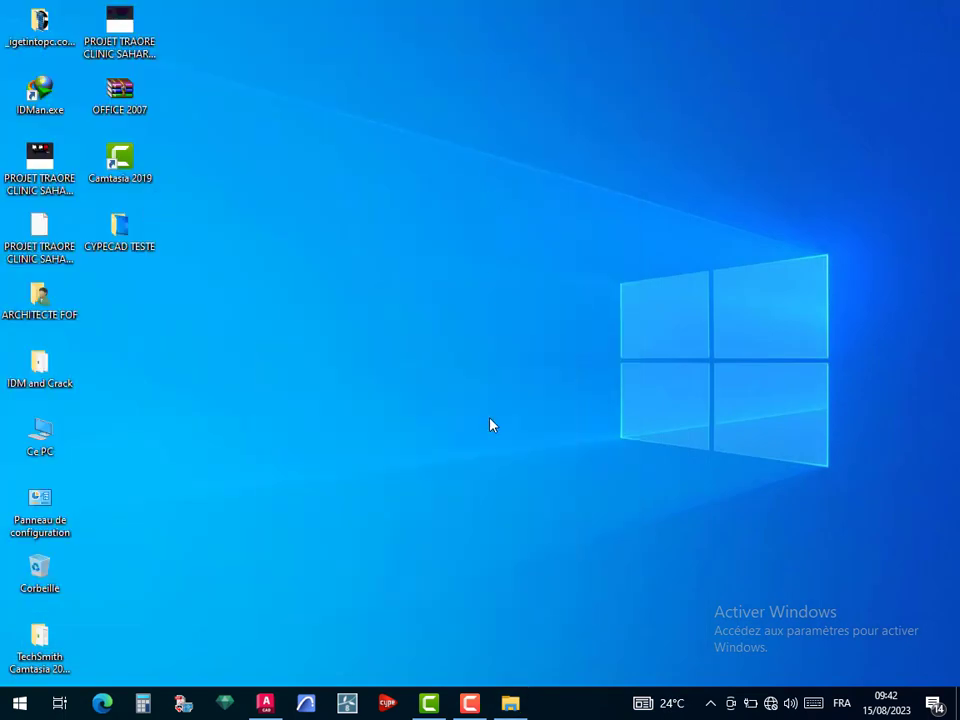
{"action": "left_click", "coordinate": [432, 703]}
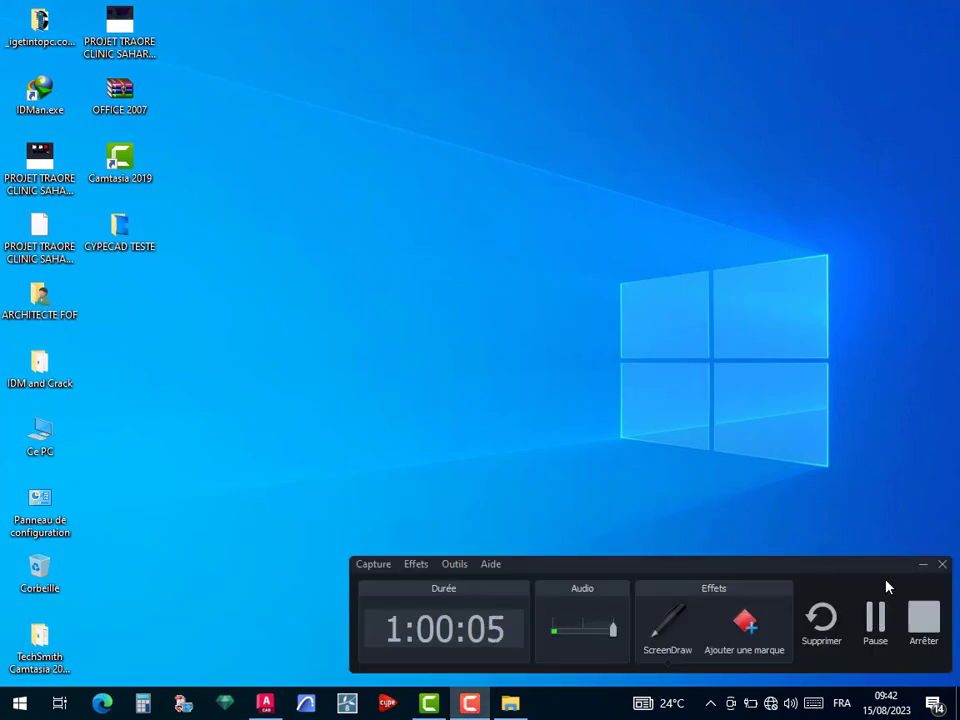